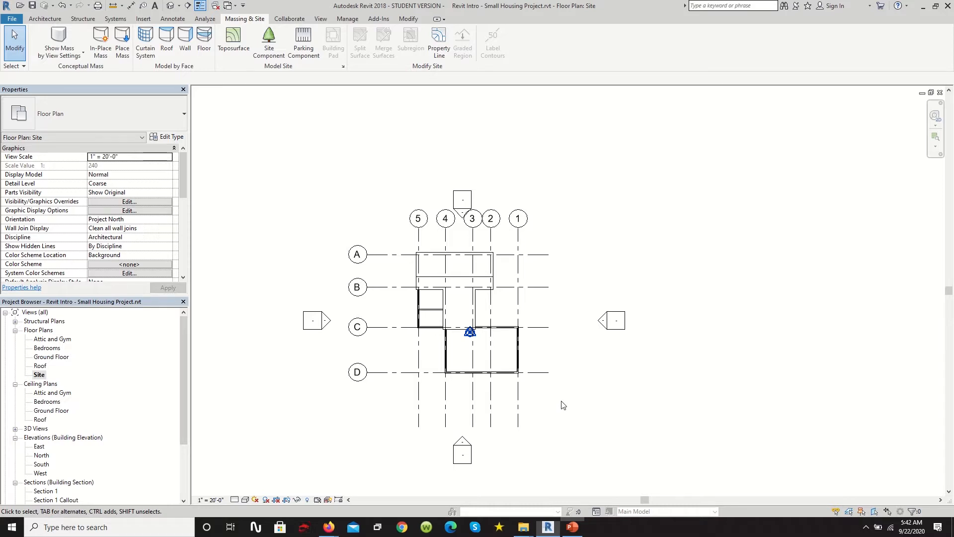
Set the Grids annotation category to halftone in the Site plan's visibility/graphics overrides
key("v")
key("v")
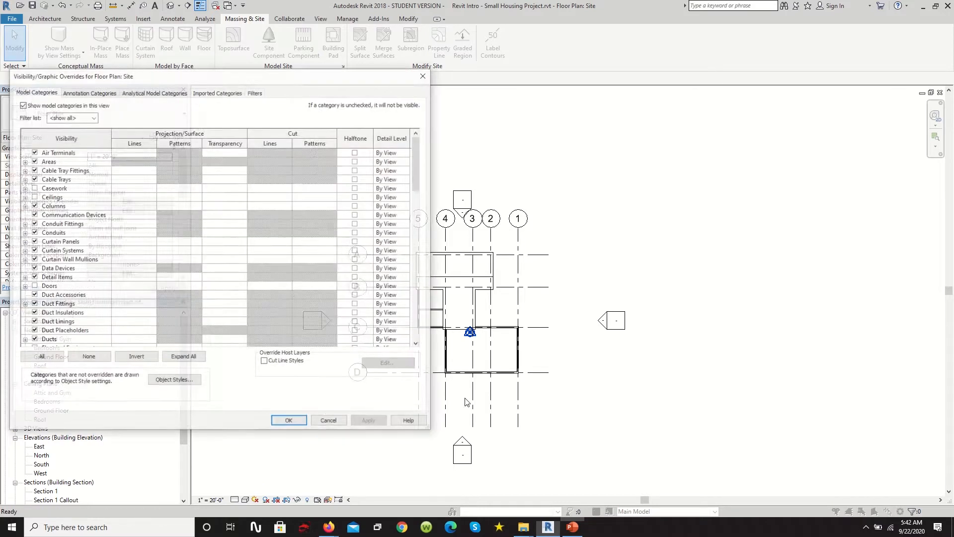
left_click(82, 92)
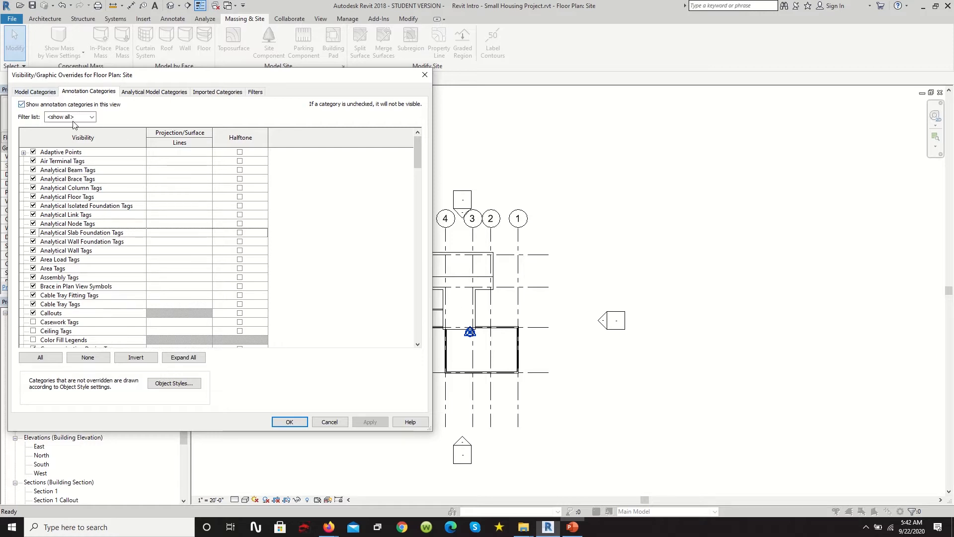
scroll(46, 317, "down", 12)
scroll(45, 317, "down", 3)
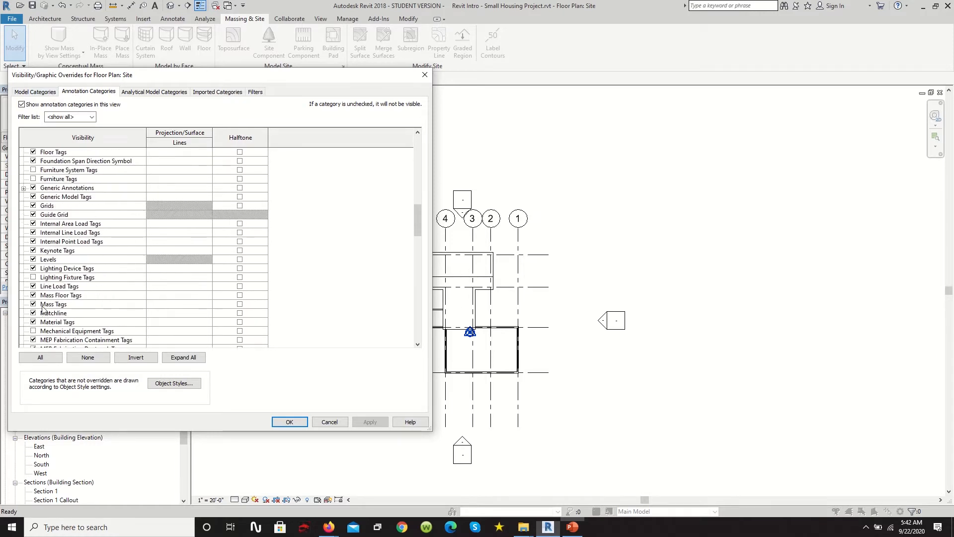
left_click(240, 206)
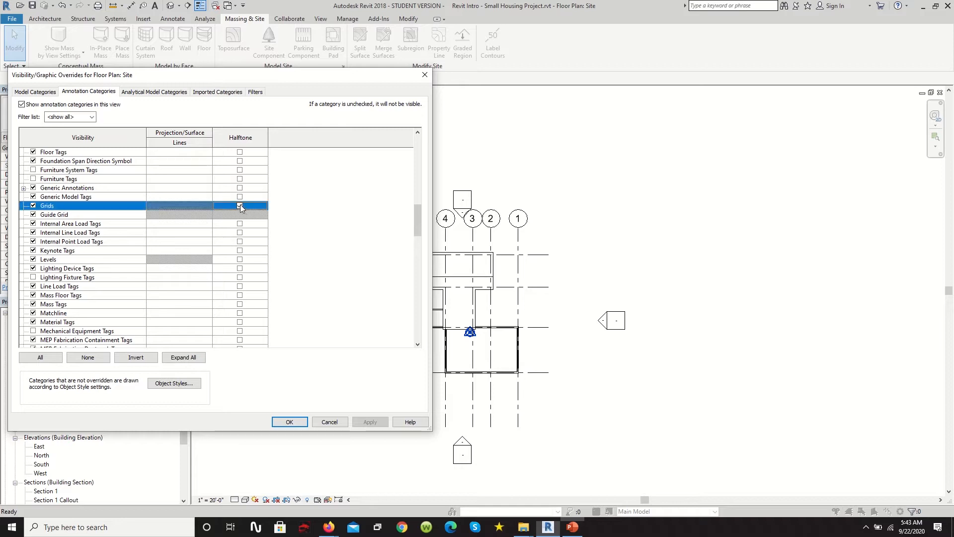
left_click(289, 421)
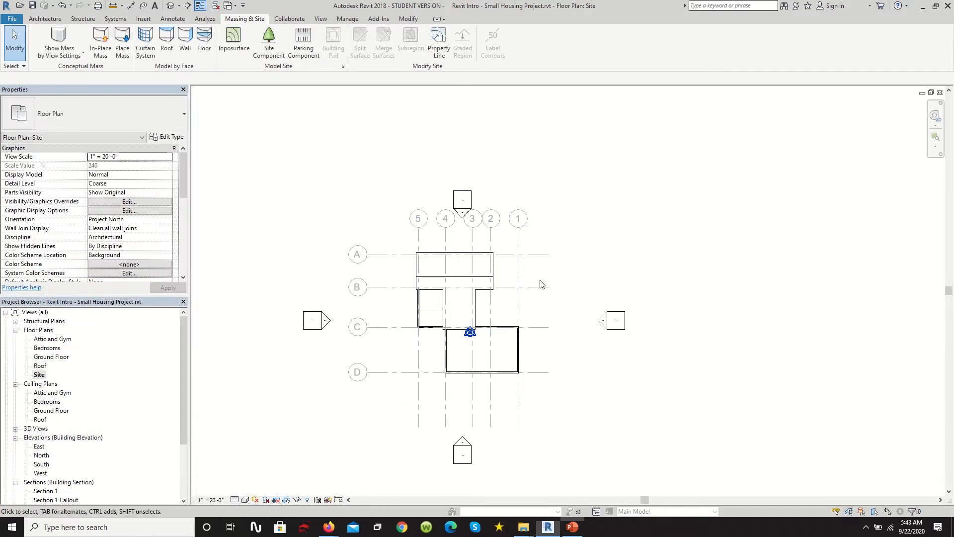
Select all grid lines around the house and hide them in the Site view as elements
scroll(543, 308, "up", 1)
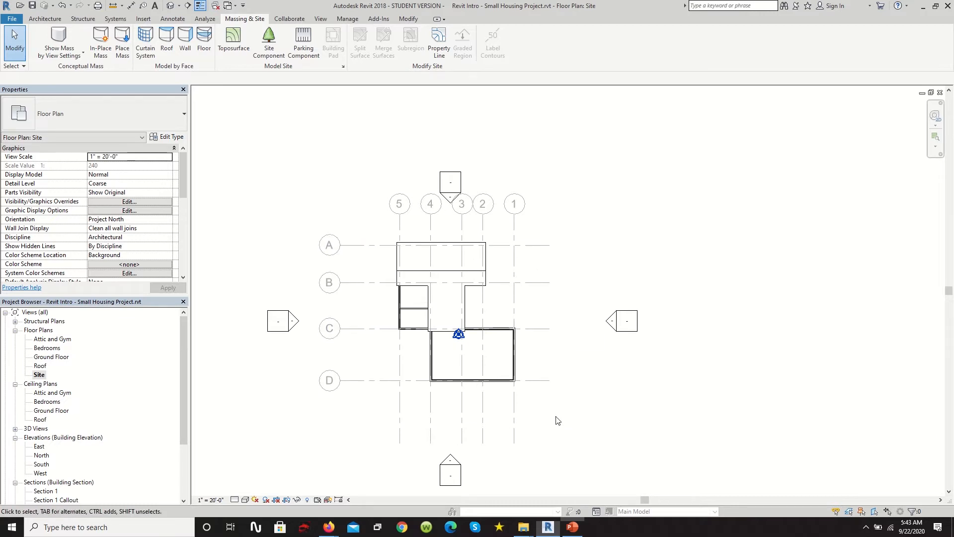
left_click_drag(575, 427, 360, 238)
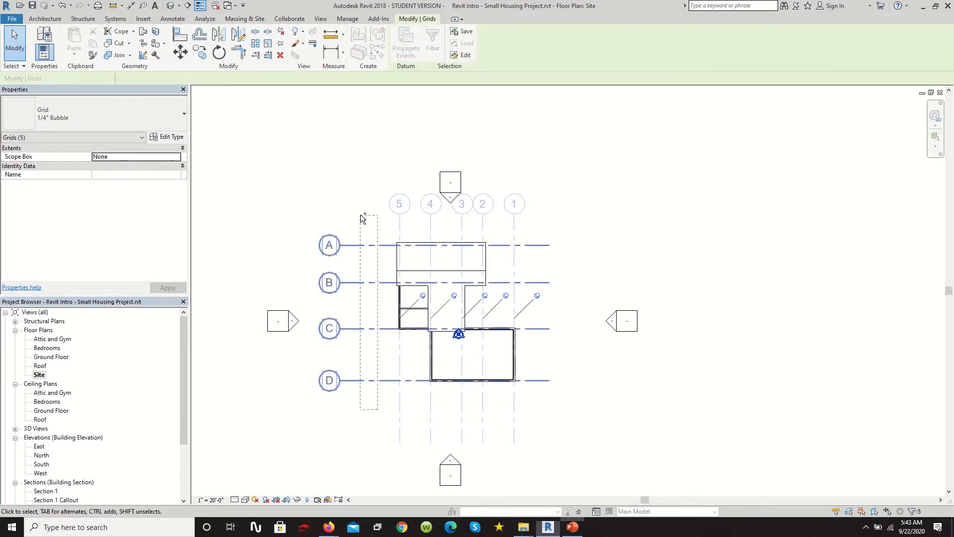
right_click(600, 220)
mouse_move(641, 262)
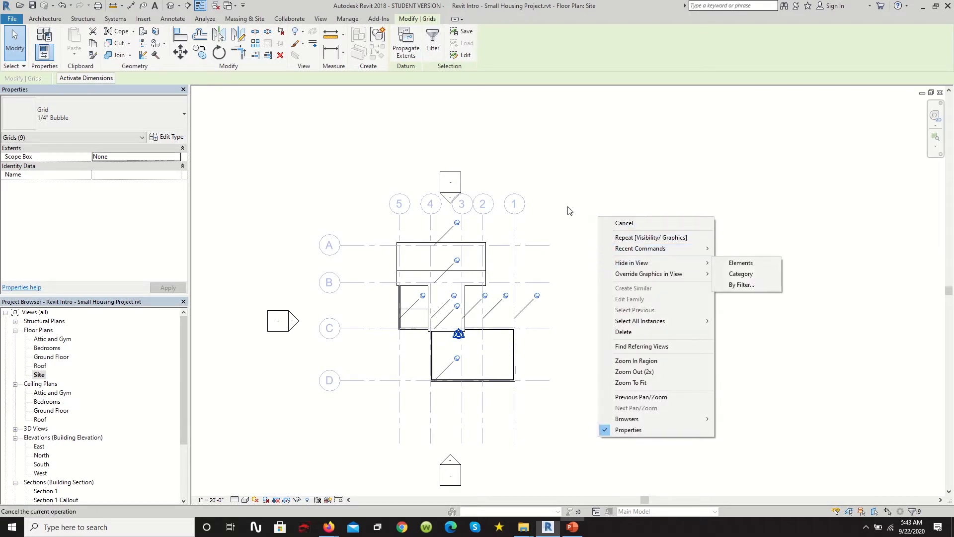
left_click(752, 266)
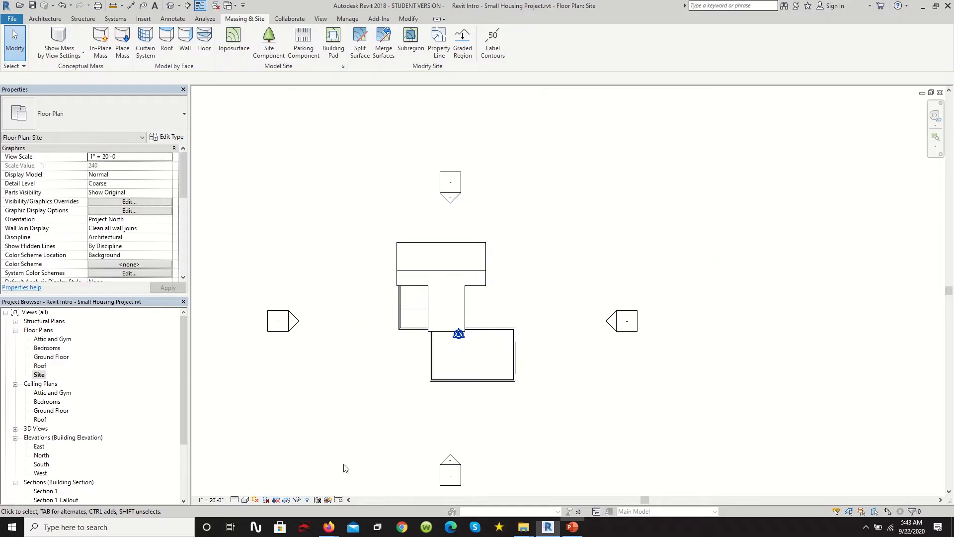
Reveal the hidden elements, select the hidden grid lines to check them, and leave the reveal mode
left_click(308, 502)
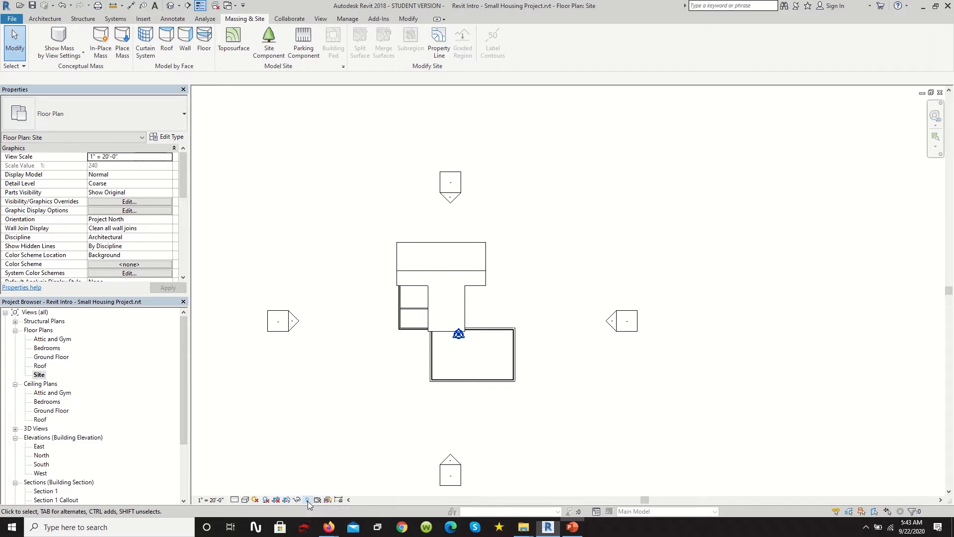
left_click_drag(542, 223, 388, 223)
left_click(369, 381, "ctrl")
left_click_drag(372, 348, 362, 220, "ctrl")
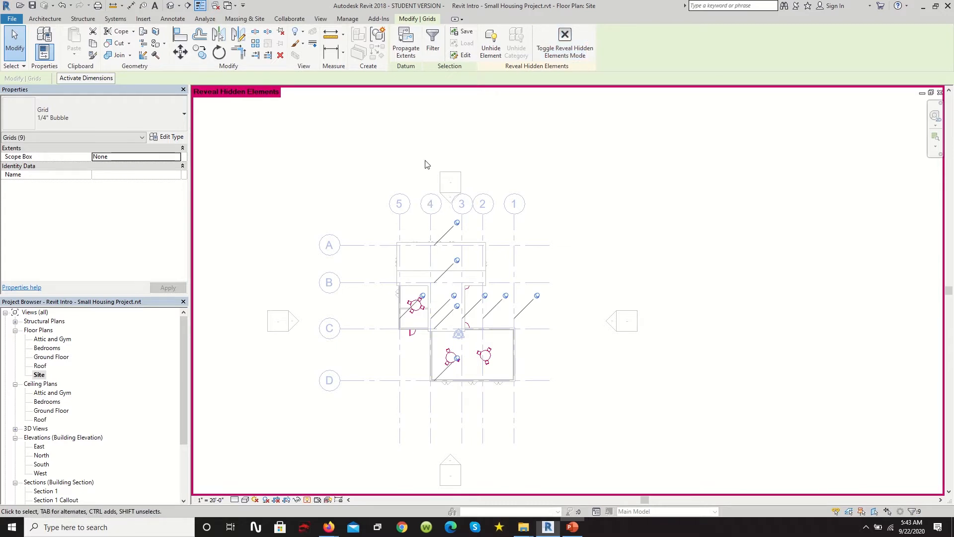
left_click(430, 132)
left_click(308, 500)
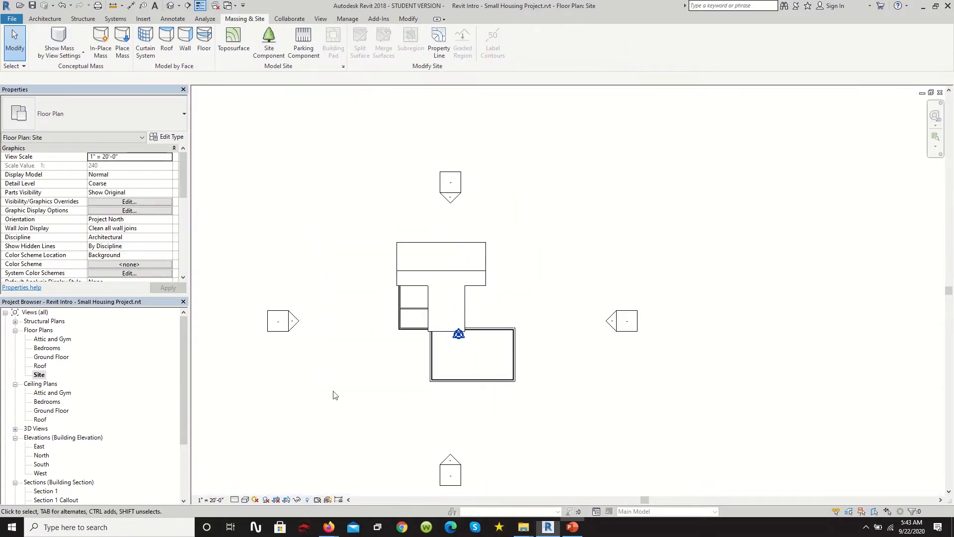
Select the four elevation markers around the house and hide them in the Site view as elements
scroll(528, 209, "down", 1)
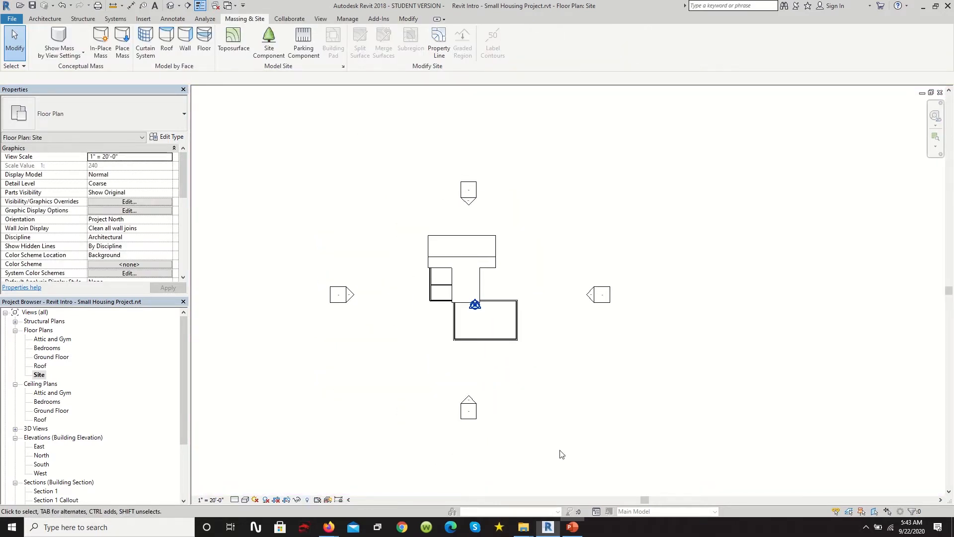
scroll(566, 446, "up", 1)
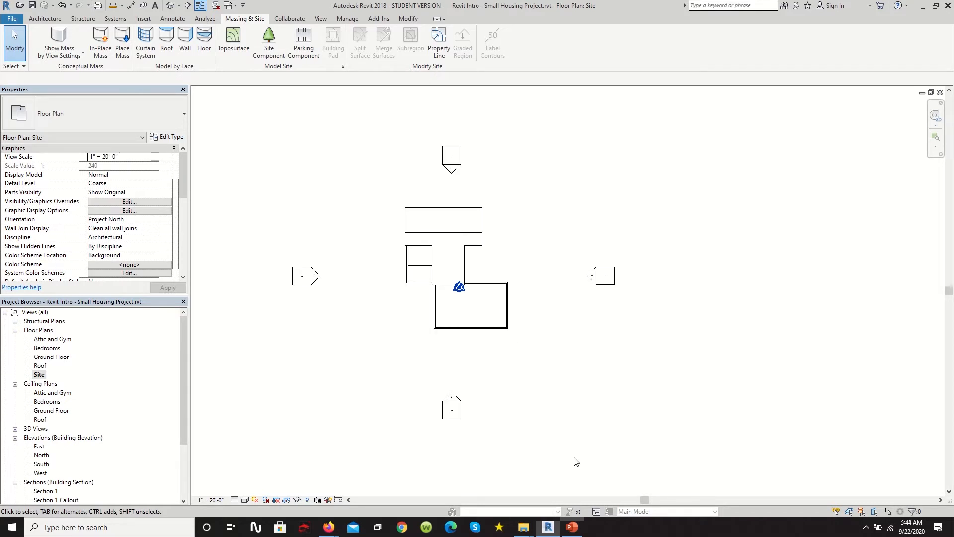
left_click_drag(560, 451, 400, 366)
left_click_drag(652, 339, 575, 224, "ctrl")
left_click_drag(498, 190, 395, 118, "ctrl")
left_click_drag(347, 326, 270, 245, "ctrl")
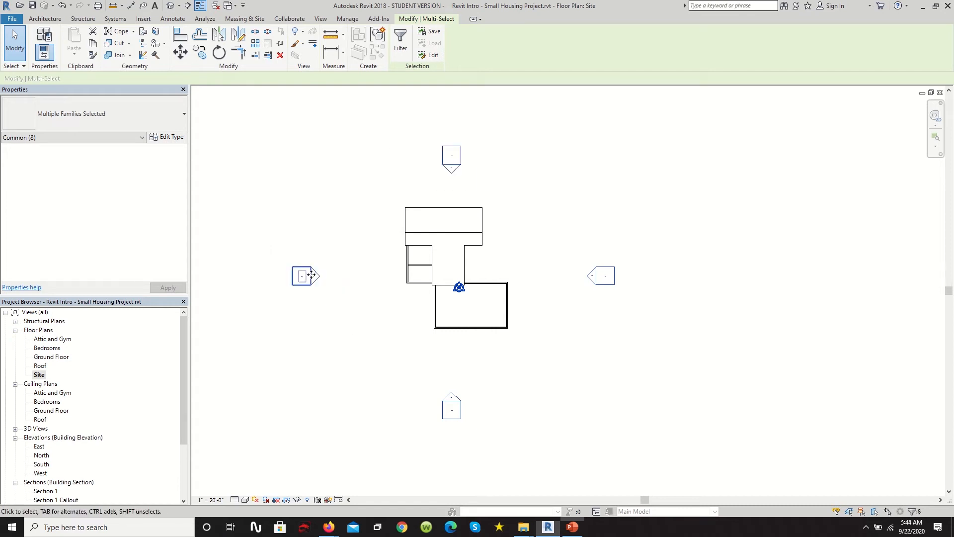
right_click(349, 258)
mouse_move(381, 305)
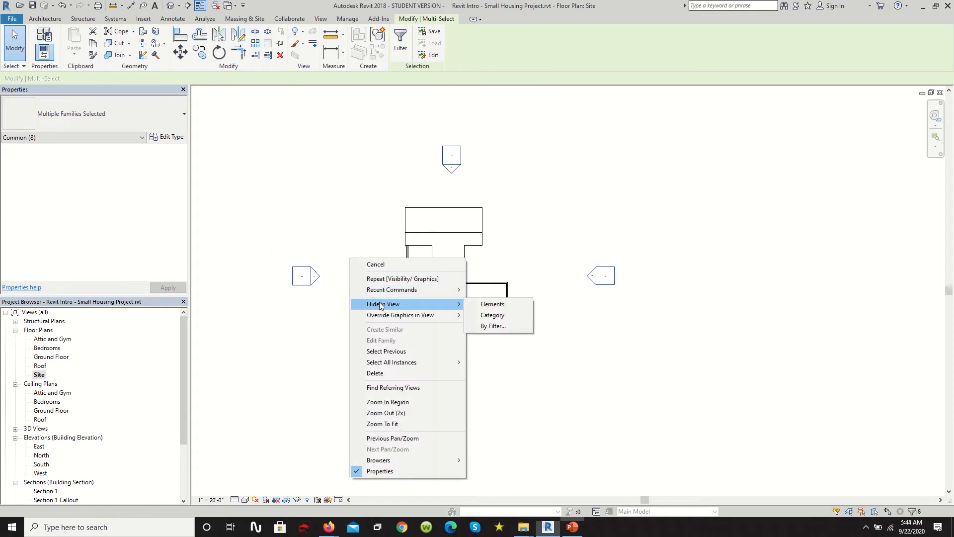
left_click(516, 304)
Show the crop region around the house in the Site plan
scroll(563, 197, "down", 2)
scroll(473, 183, "up", 2)
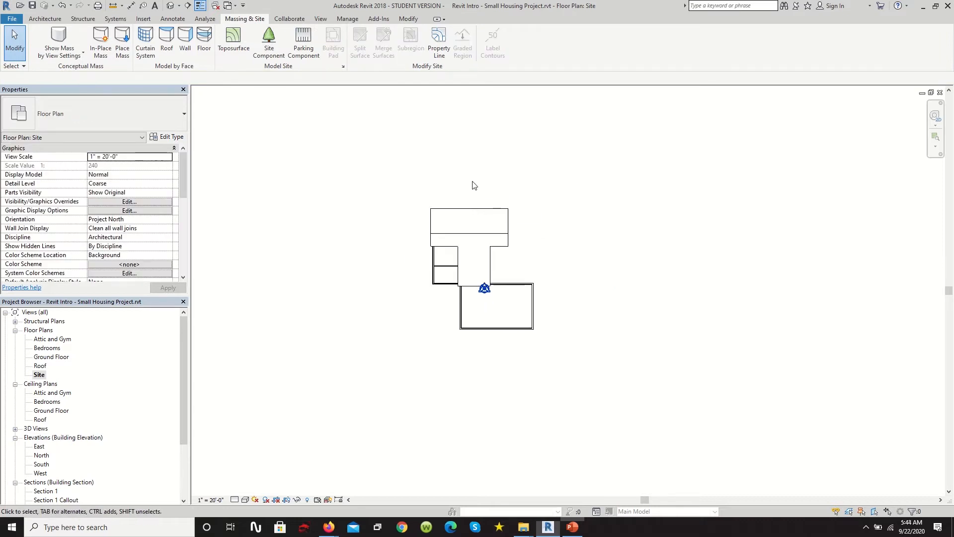
left_click(286, 500)
scroll(444, 306, "up", 2)
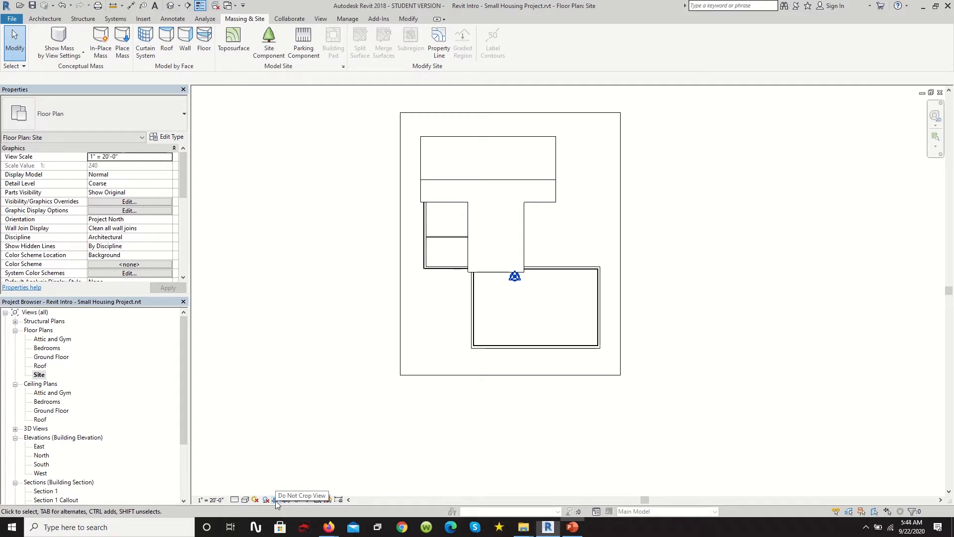
scroll(397, 419, "down", 2)
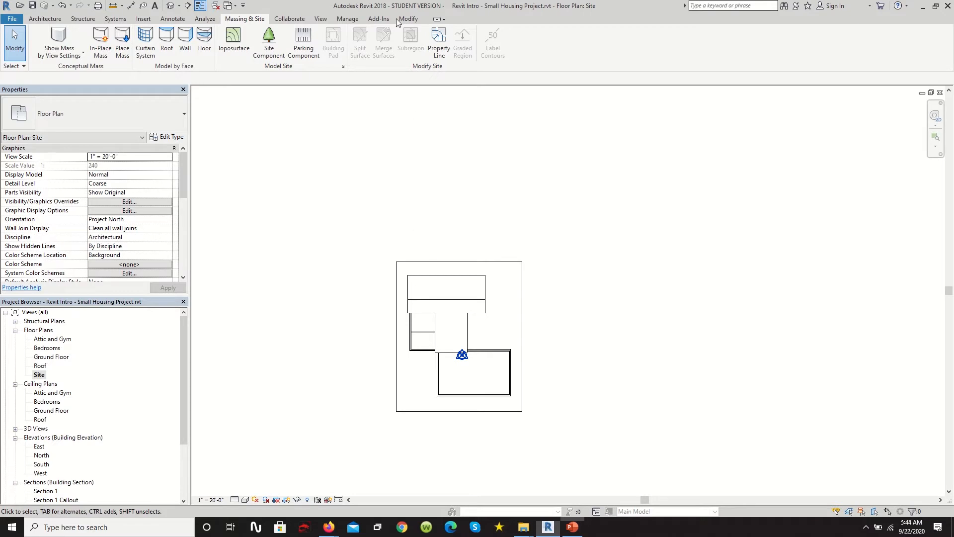
Start a toposurface with point elevation 0' 0" and place points along the house's north side and at the southwest corner
left_click(231, 36)
left_click(426, 47)
left_click(114, 79)
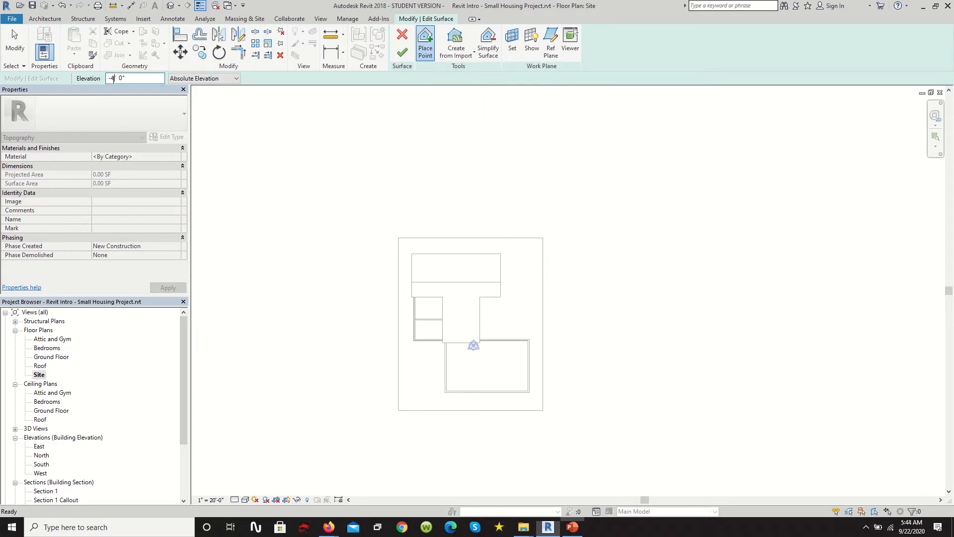
type("0")
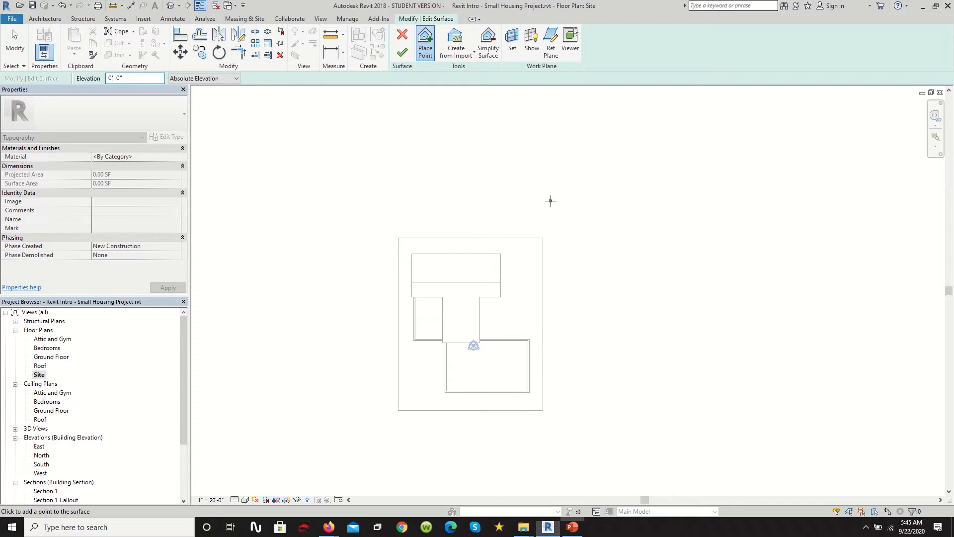
scroll(537, 191, "down", 1)
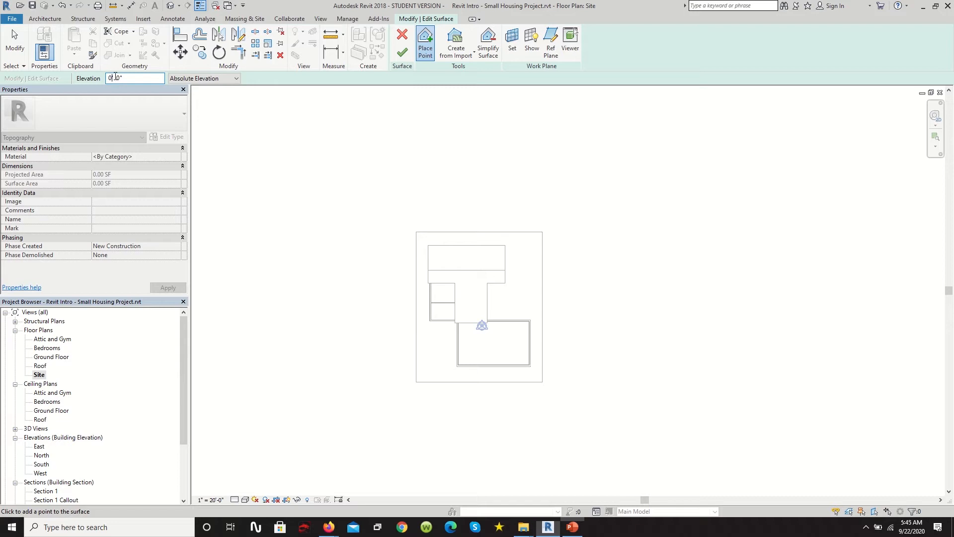
left_click(570, 206)
left_click(503, 201)
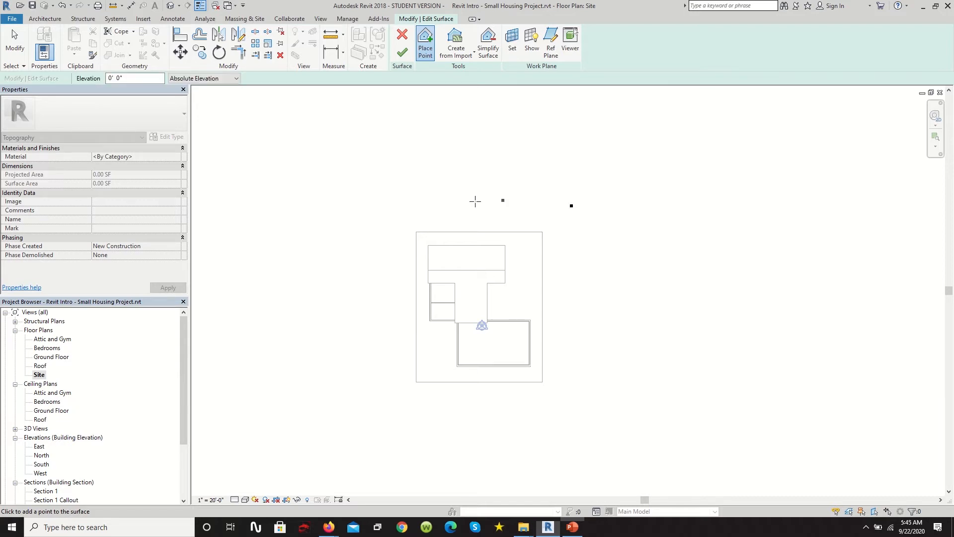
left_click(389, 205)
left_click(377, 380)
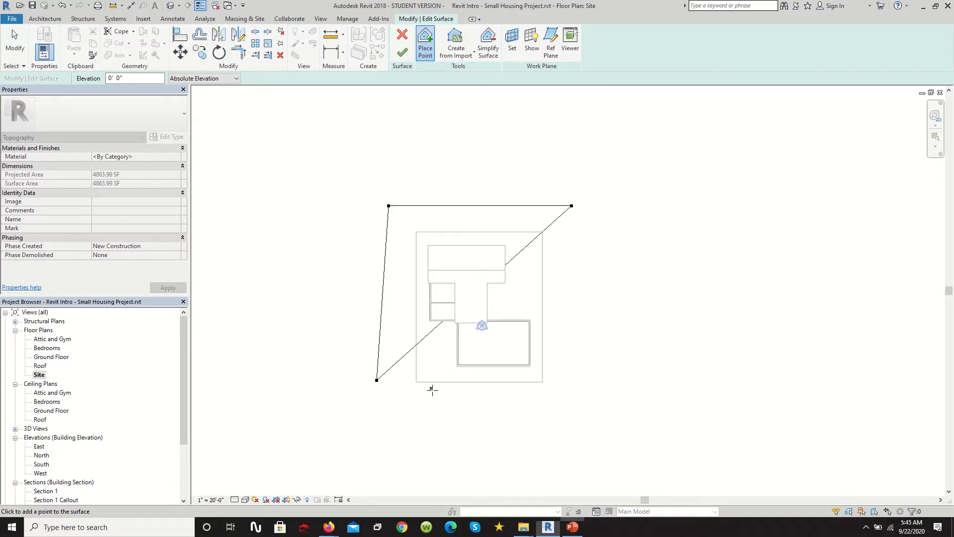
Place a row of 0' 0" surface points along the house's south side, curving around its southeast corner
left_click(432, 390)
left_click(450, 387)
left_click(471, 387)
left_click(499, 389)
left_click(533, 392)
left_click(555, 391)
left_click(580, 378)
left_click(599, 358)
left_click(615, 331)
left_click(641, 286)
left_click(648, 247)
left_click(649, 223)
left_click(648, 200)
key("Escape")
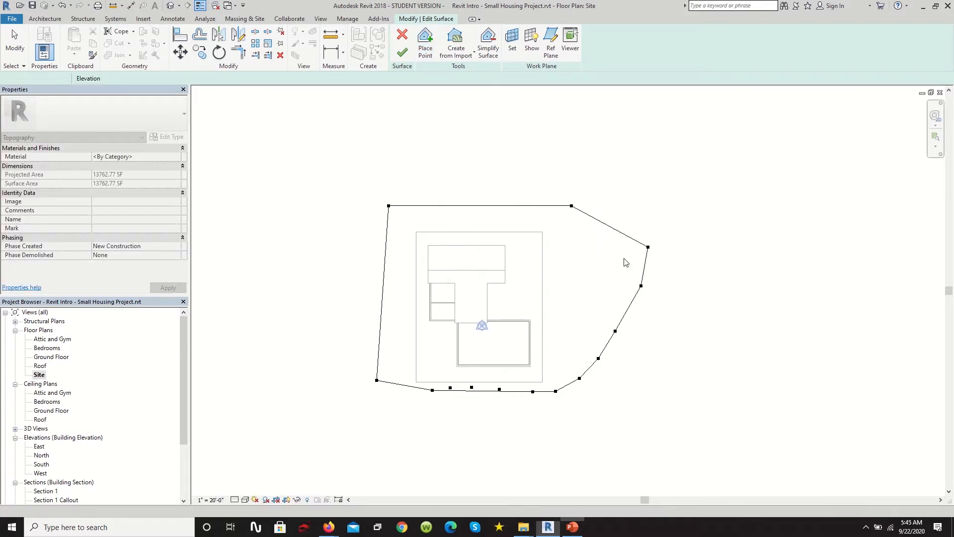
key("ctrl+z")
key("ctrl+z")
key("ctrl+z")
key("ctrl+z")
key("ctrl+z")
left_click(619, 253)
key("ctrl+z")
Place 0' 0" surface points up the house's east side to line up with the north edge
left_click(607, 314)
left_click(614, 284)
left_click(620, 262)
left_click(619, 239)
left_click(618, 210)
left_click(622, 205)
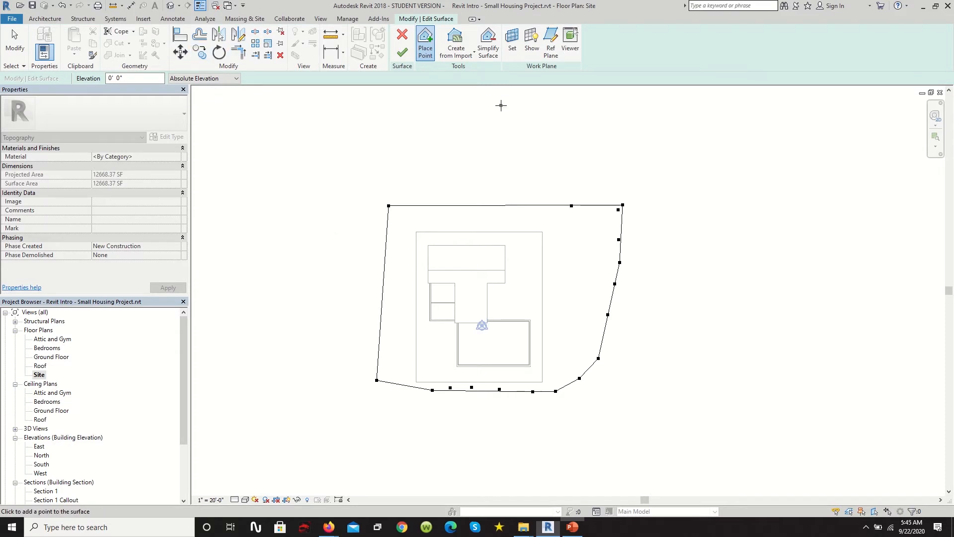
scroll(503, 156, "down", 1)
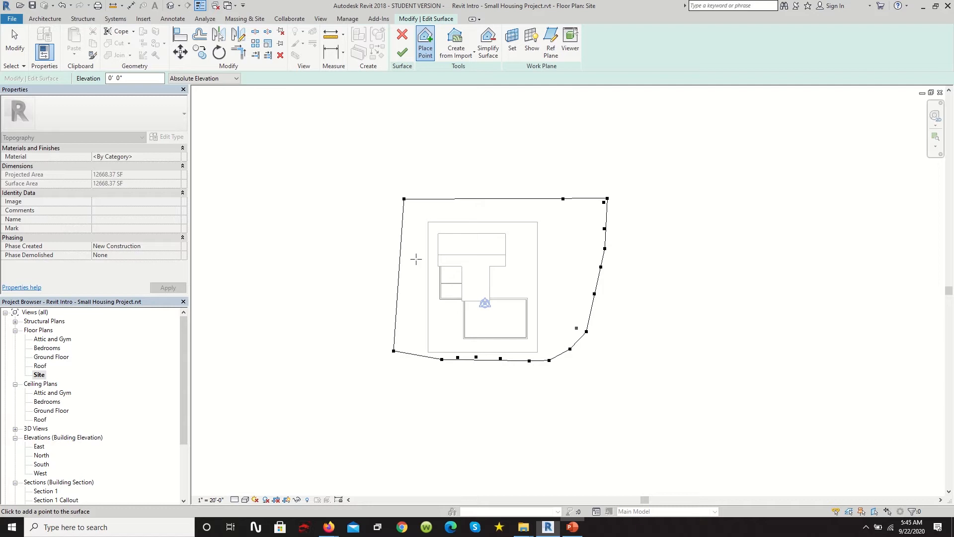
Set the point elevation to -2' 0" and place a ring of points outside the first on the west, south and east sides
left_click(113, 79)
scroll(378, 187, "down", 1)
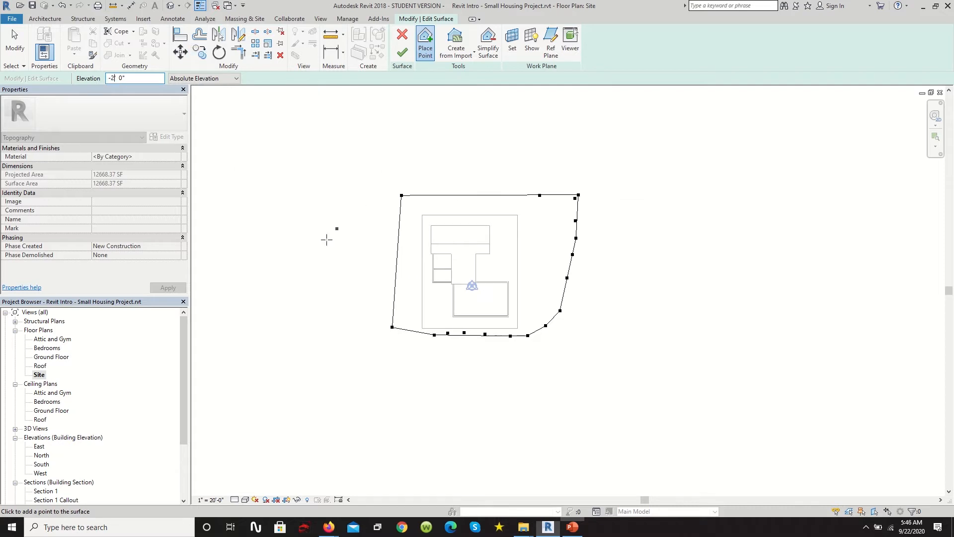
left_click(289, 223)
left_click(349, 364)
left_click(416, 395)
left_click(441, 376)
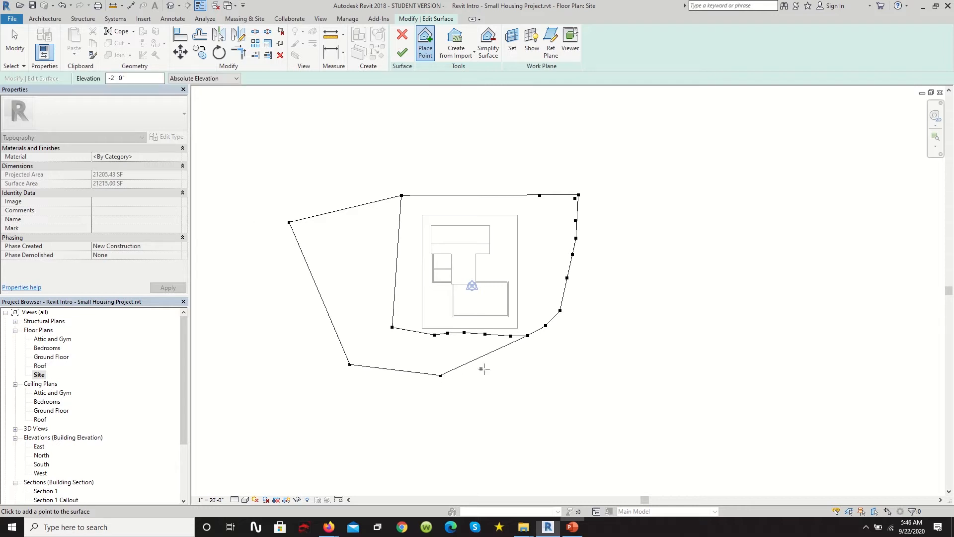
left_click(538, 378)
left_click(590, 361)
left_click(616, 317)
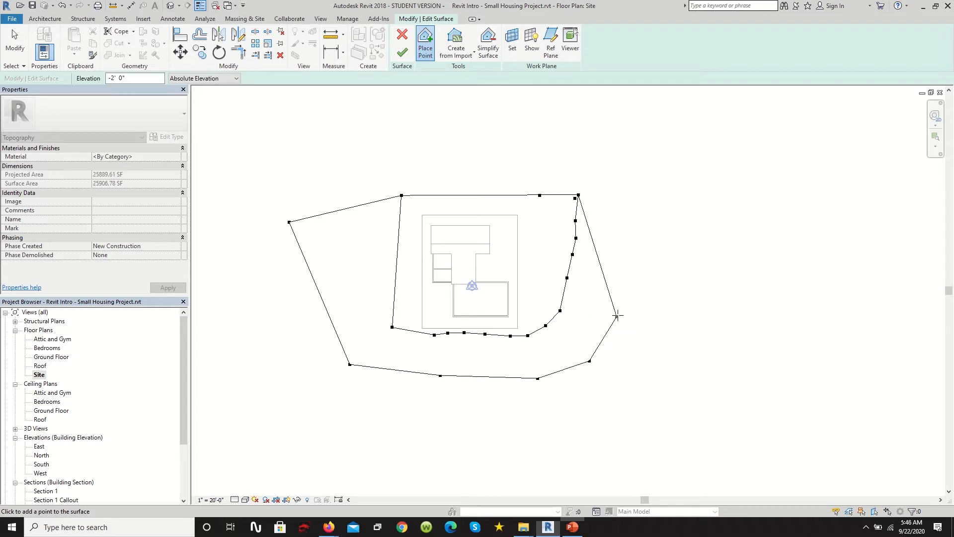
left_click(627, 282)
left_click(626, 221)
left_click(628, 199)
Set the point elevation to -4' 0" and place outermost surface points down the west side and along the southwest edge
left_click(112, 80)
key("BackSpace")
key("BackSpace")
type("2")
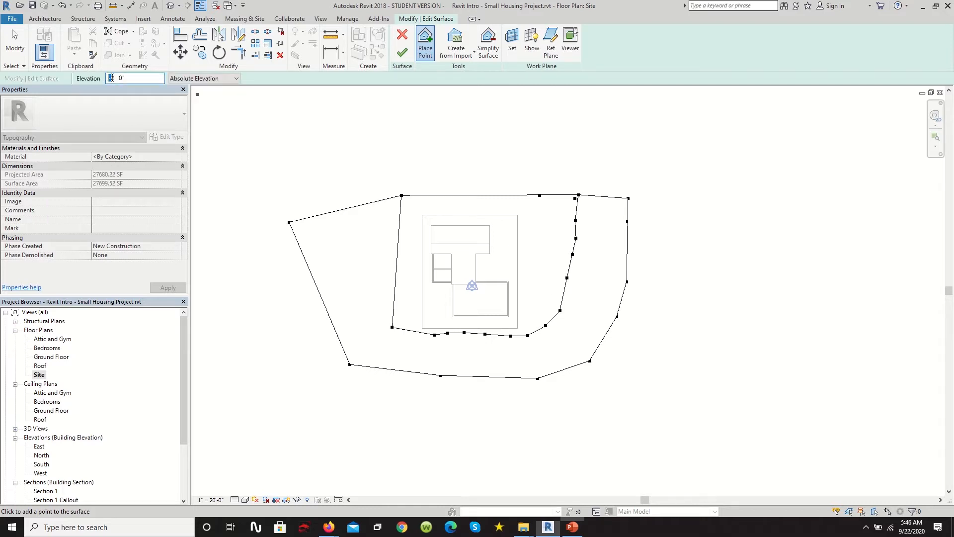
type("-4")
left_click(242, 278)
left_click(260, 385)
left_click(276, 430)
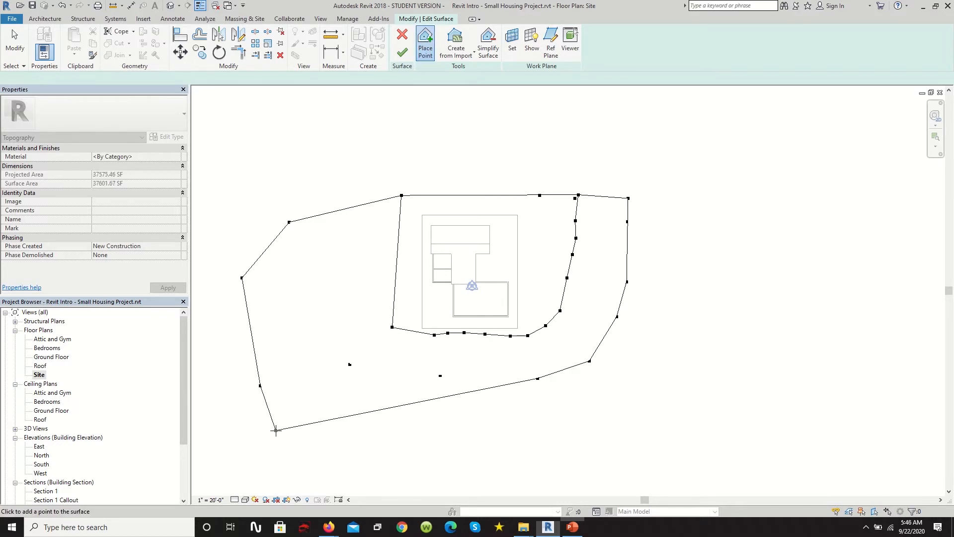
left_click(358, 449)
left_click(424, 458)
Continue the outermost -4' 0" points around the southeast and up the east side to the north edge, and finish the surface
left_click(547, 448)
left_click(610, 435)
left_click(646, 426)
left_click(683, 400)
left_click(711, 337)
left_click(722, 262)
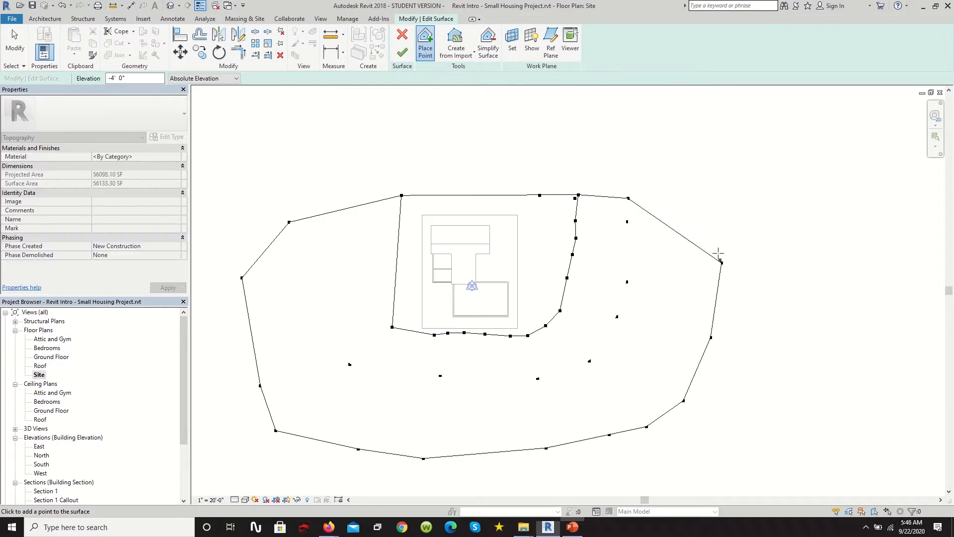
left_click(713, 195)
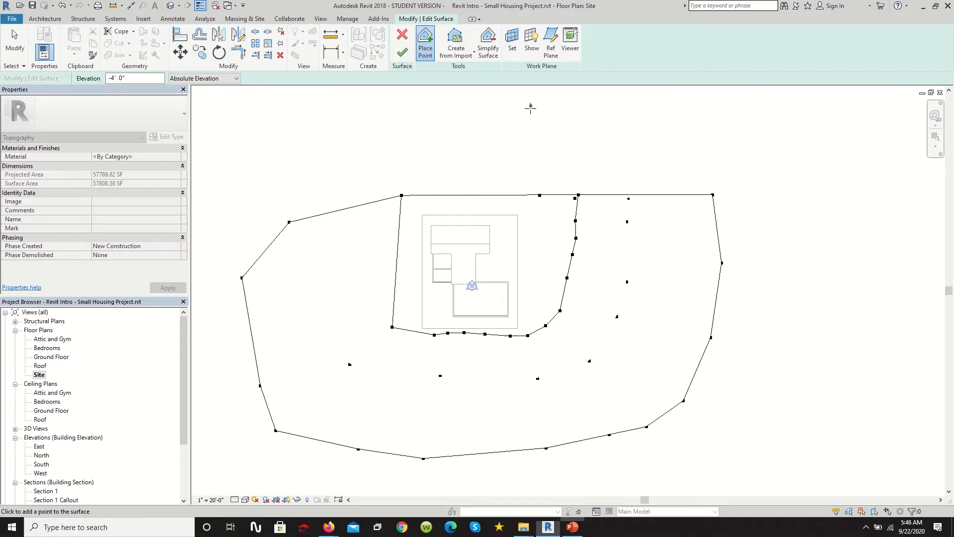
left_click(398, 55)
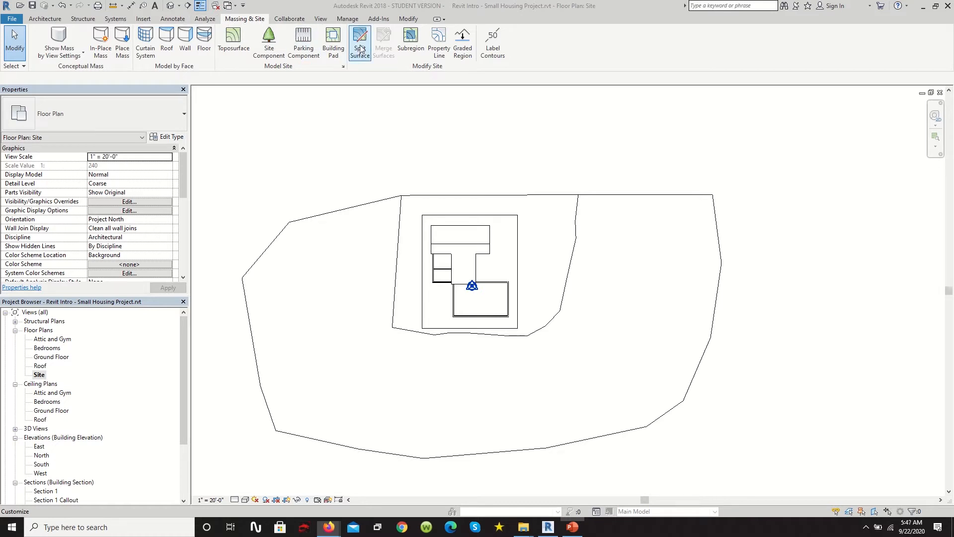
Change the contour line interval in the site settings and apply it to the toposurface
left_click(344, 67)
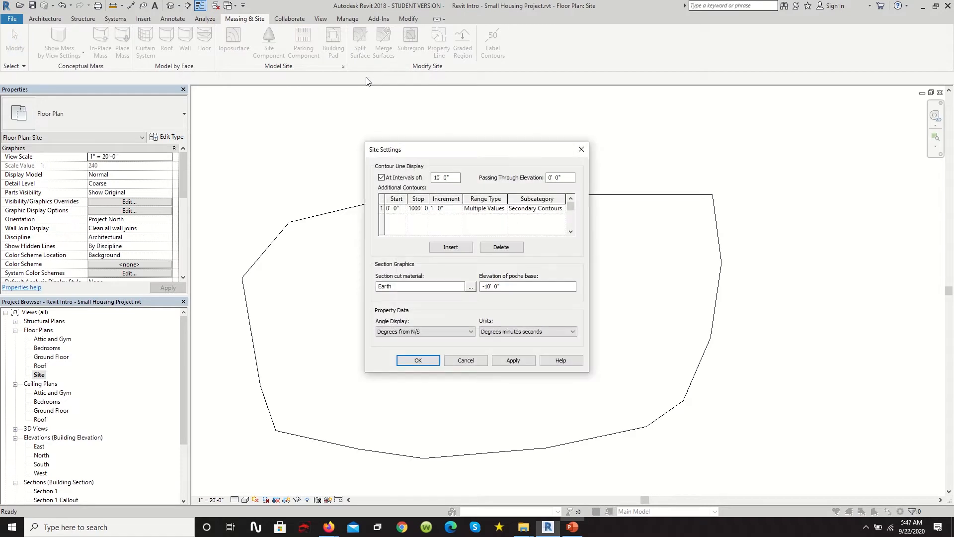
left_click(439, 178)
left_click(418, 360)
scroll(438, 191, "down", 2)
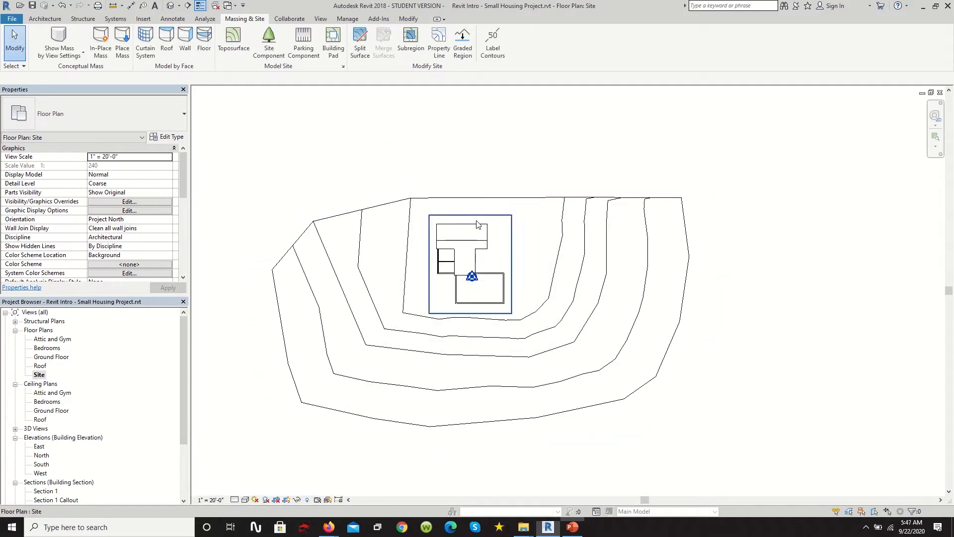
Inspect the contour lines in plan, and examine the house and sloping terrain from several angles in the default 3D view
scroll(427, 229, "up", 4)
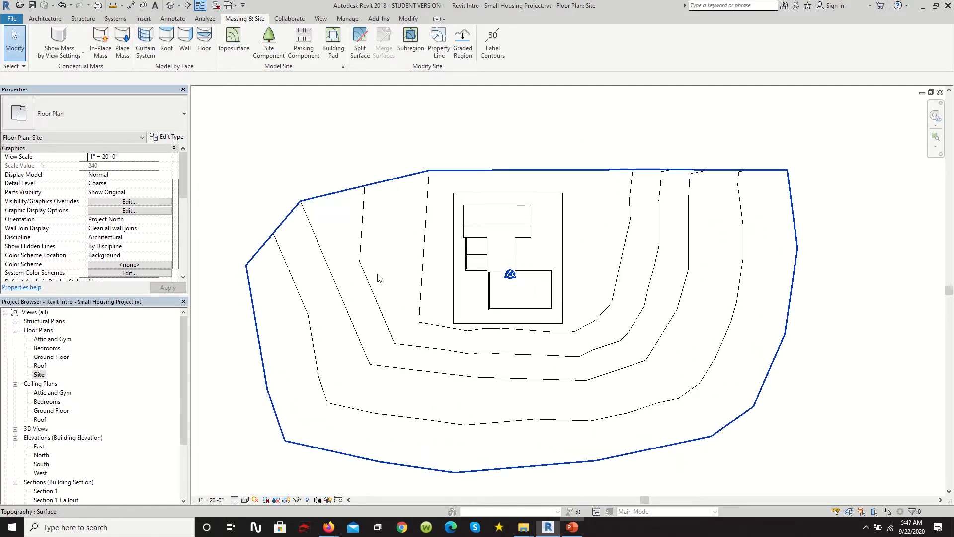
scroll(604, 322, "down", 2)
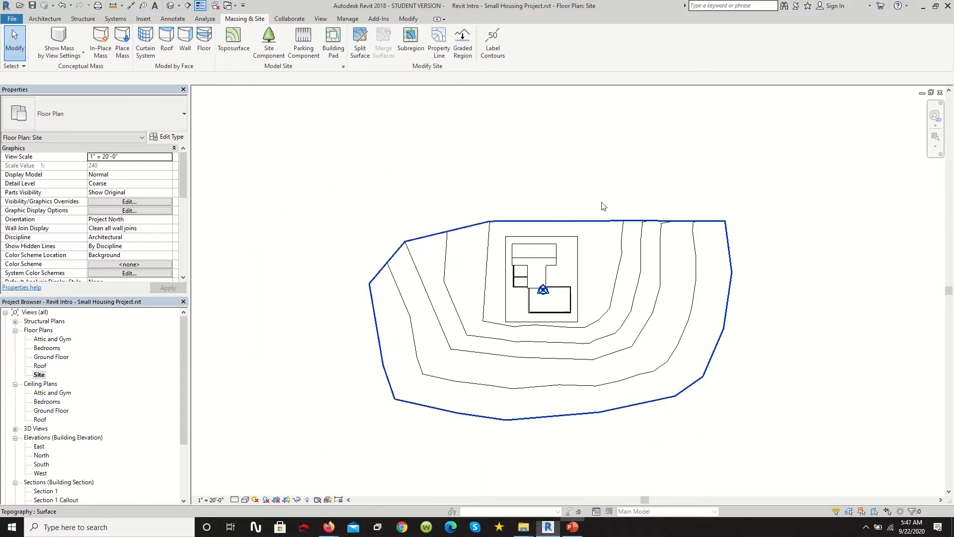
left_click(170, 5)
middle_click_drag(497, 388, 673, 319, "shift")
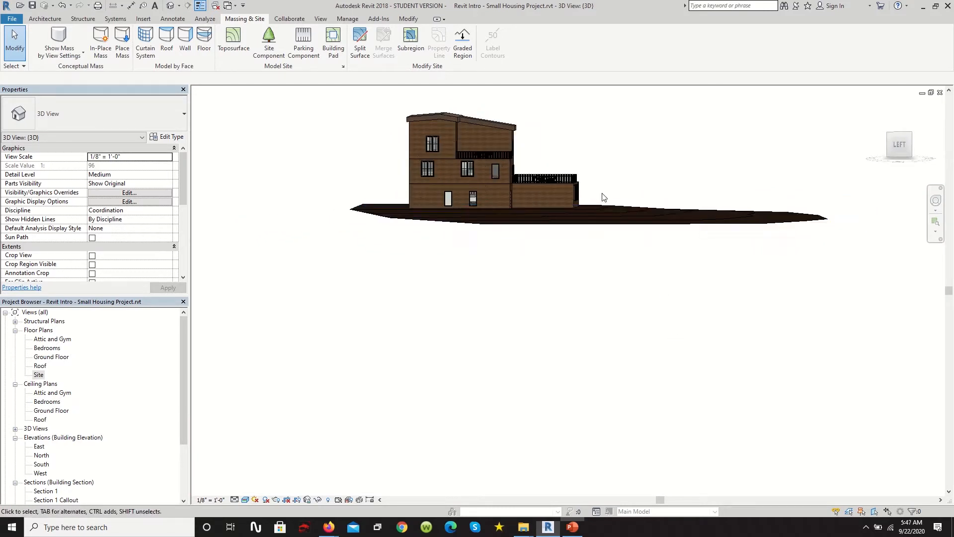
middle_click_drag(780, 277, 585, 398, "shift")
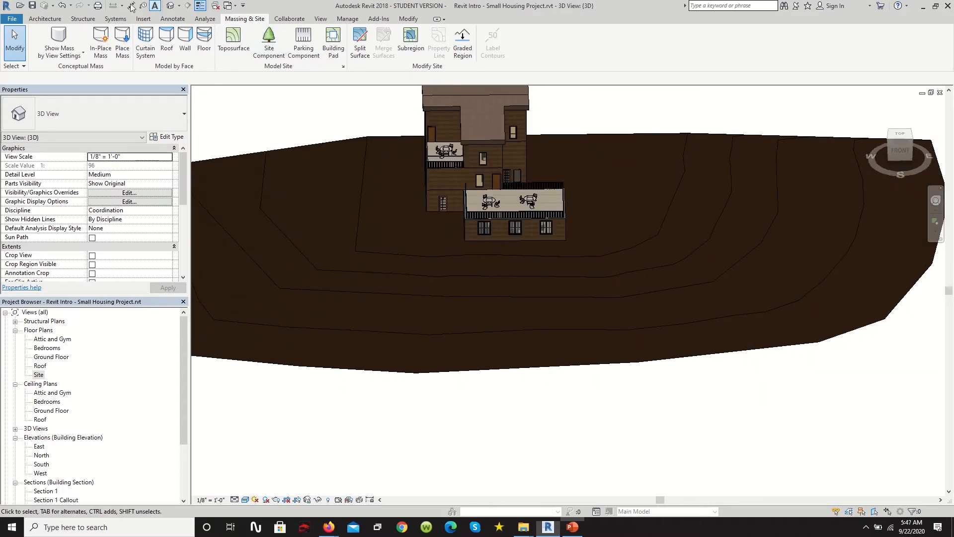
Start a building pad in the Site floor plan and set the view's visual style to Wireframe
double_click(39, 374)
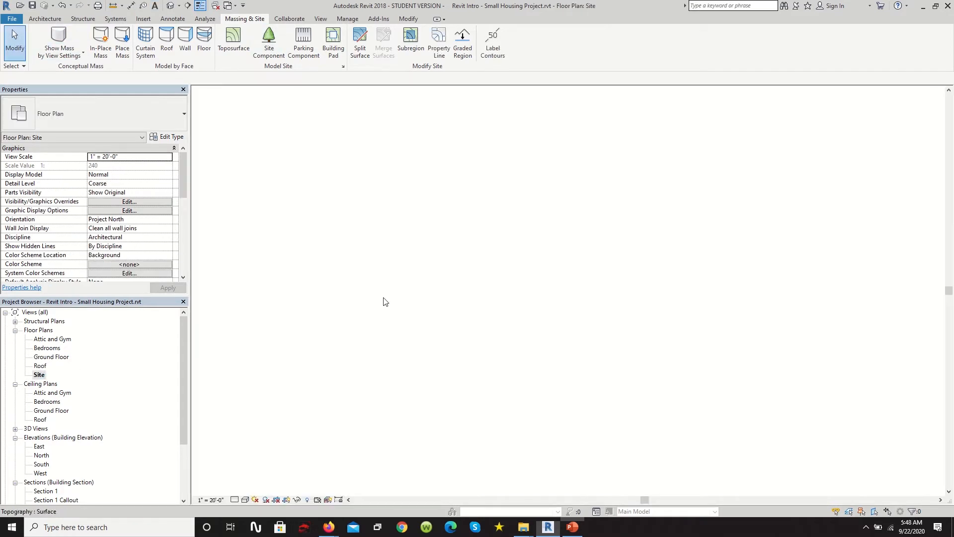
scroll(646, 248, "up", 2)
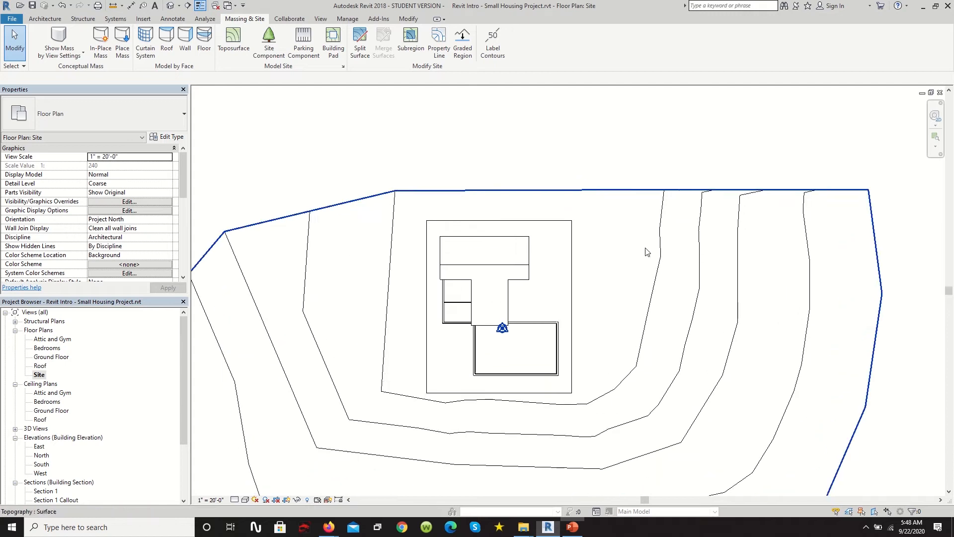
left_click(329, 50)
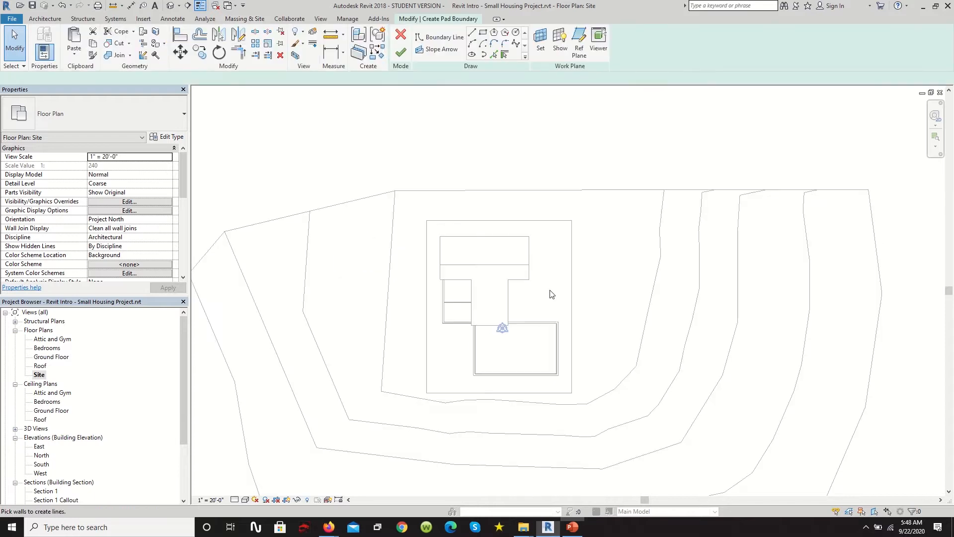
scroll(517, 323, "up", 5)
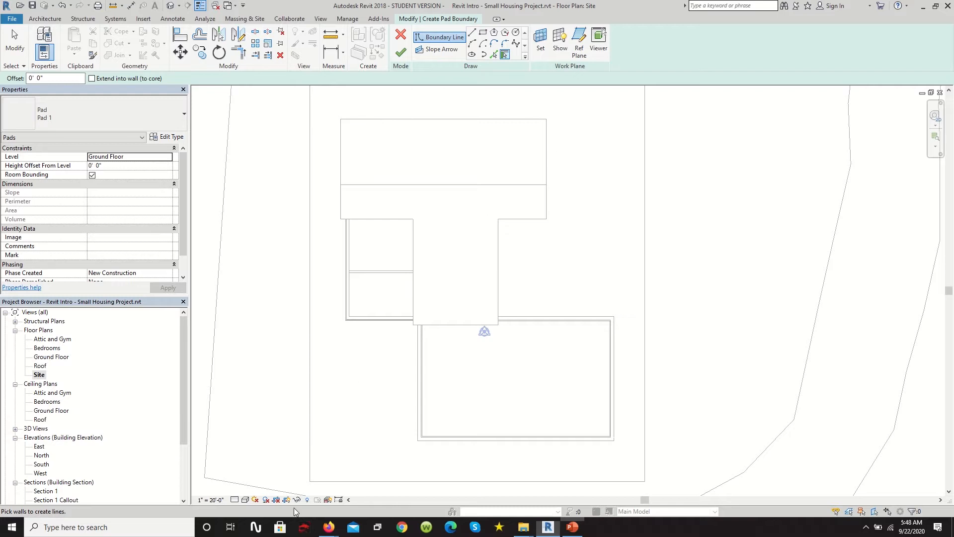
left_click(247, 500)
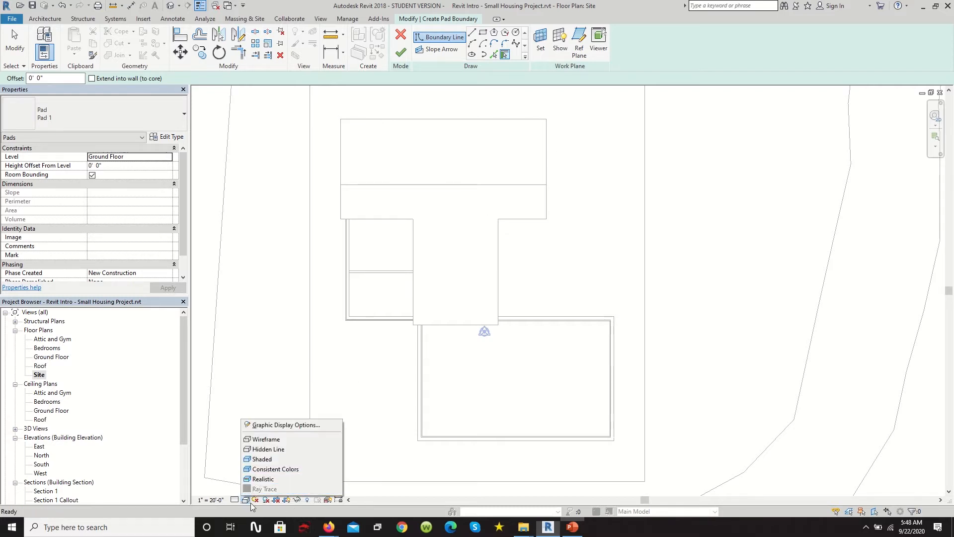
left_click(266, 439)
Trace the first part of the pad boundary with straight lines along the outer faces of the house's exterior walls, starting at the northwest corner
scroll(342, 151, "up", 3)
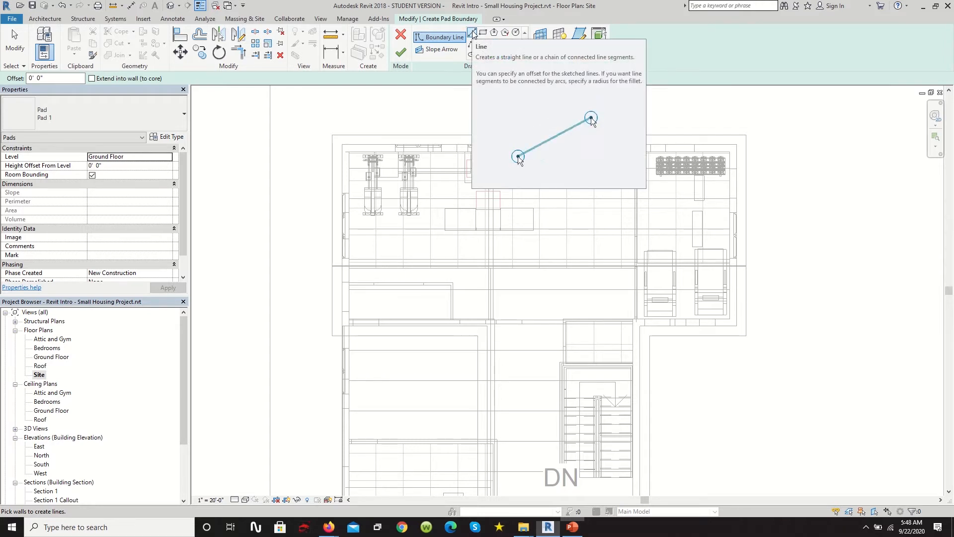
left_click(472, 33)
left_click(342, 135)
scroll(357, 313, "down", 3)
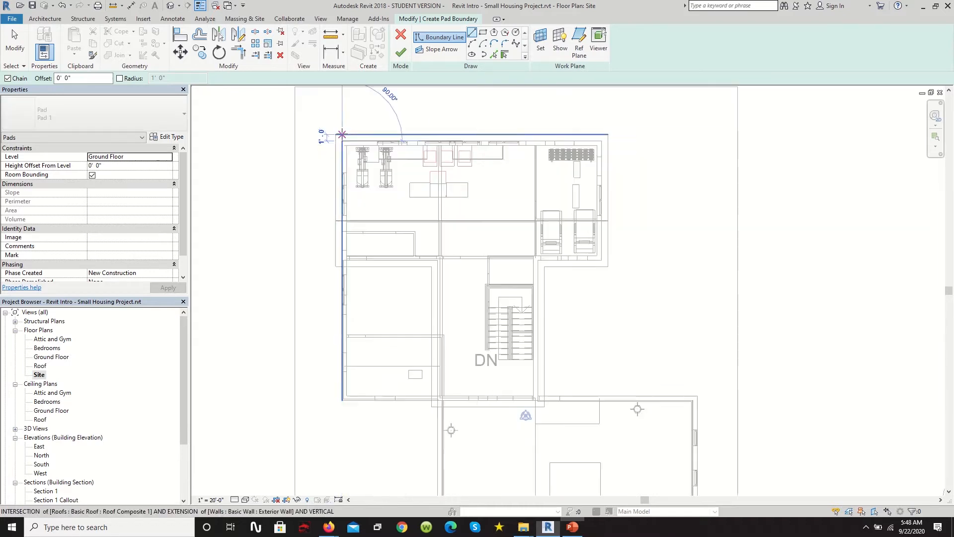
scroll(318, 308, "up", 10)
scroll(262, 275, "down", 1)
left_click(251, 221)
scroll(244, 219, "down", 2)
scroll(241, 215, "down", 3)
scroll(426, 189, "up", 5)
left_click(426, 190)
scroll(417, 199, "down", 5)
left_click(407, 287)
scroll(373, 298, "down", 3)
scroll(461, 298, "up", 2)
scroll(462, 298, "up", 1)
left_click(494, 296)
Continue the pad boundary around the remaining exterior wall corners, close the loop and finish the building pad
scroll(558, 336, "down", 2)
scroll(557, 147, "up", 2)
left_click(522, 206)
scroll(517, 209, "down", 2)
scroll(403, 183, "up", 6)
left_click(295, 344)
scroll(356, 343, "down", 5)
scroll(463, 313, "down", 2)
scroll(453, 264, "up", 1)
scroll(407, 247, "up", 5)
left_click(348, 224)
left_click(460, 223)
scroll(461, 221, "down", 5)
left_click(475, 214)
scroll(298, 214, "up", 4)
left_click(247, 214)
scroll(431, 181, "down", 7)
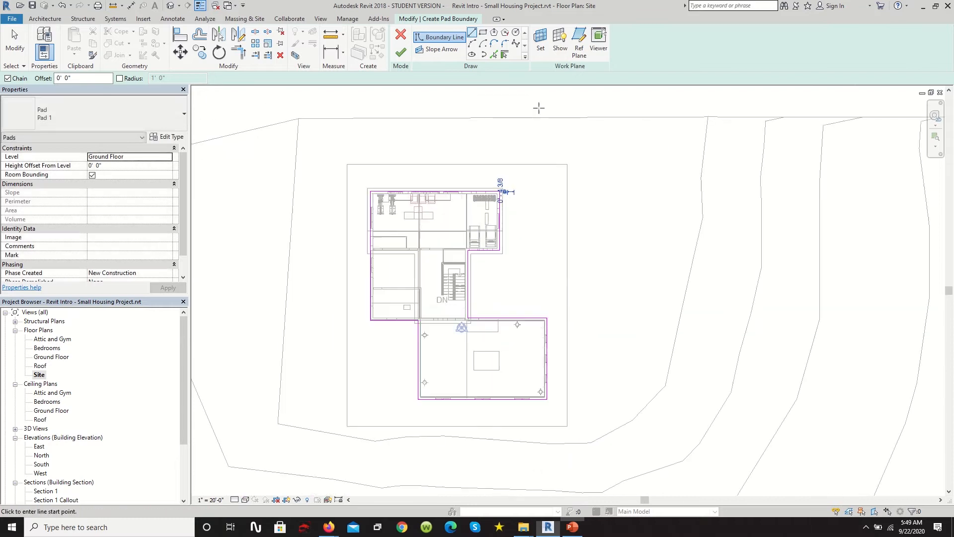
left_click(400, 52)
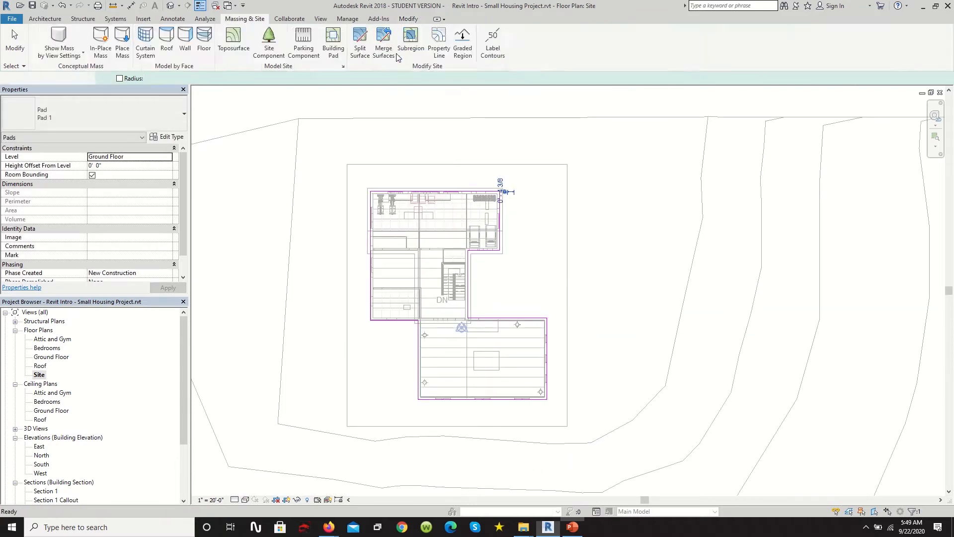
scroll(477, 278, "down", 2)
scroll(426, 284, "up", 3)
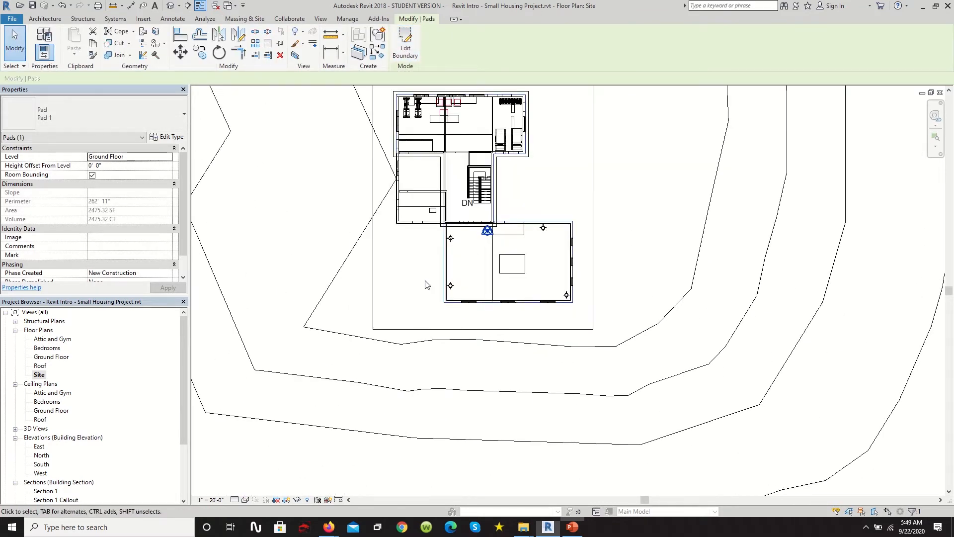
scroll(425, 284, "down", 1)
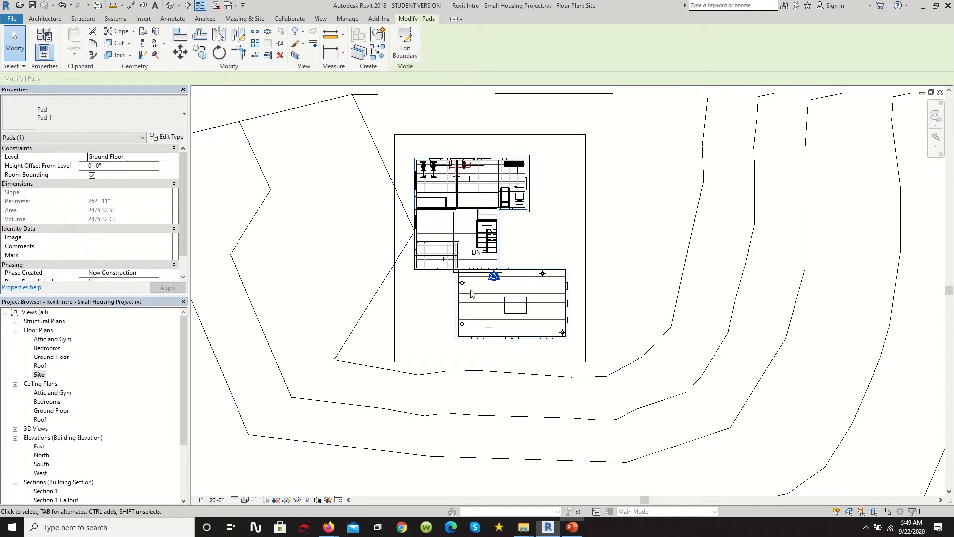
scroll(769, 238, "down", 1)
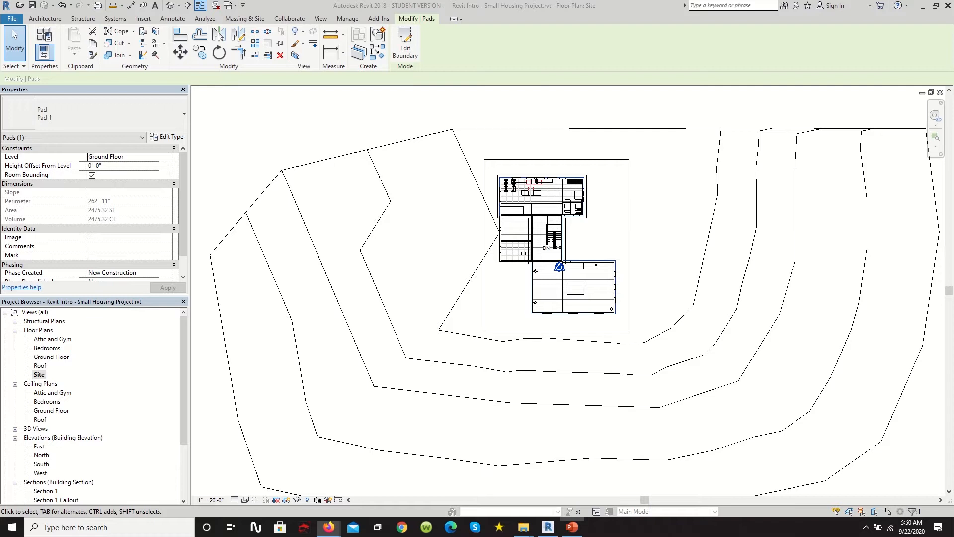
scroll(534, 272, "up", 3)
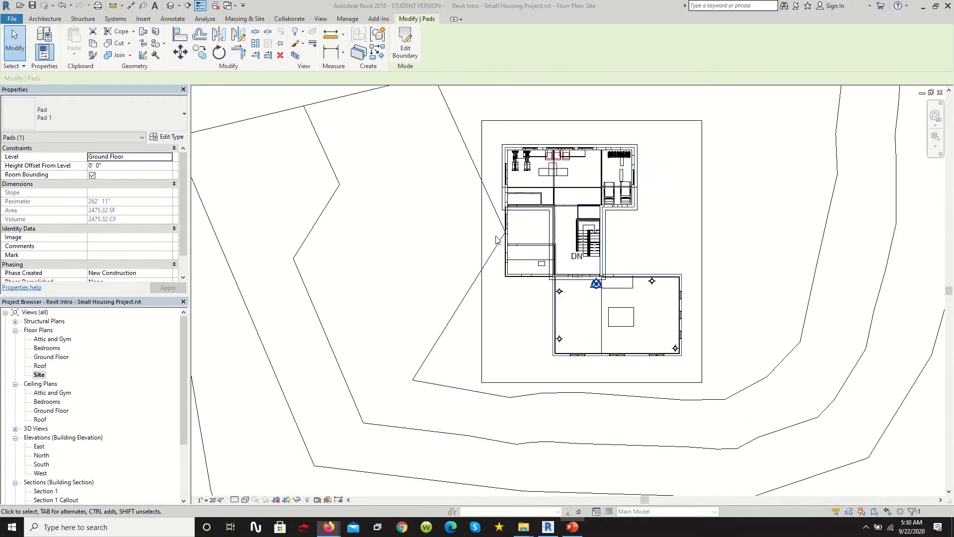
scroll(747, 231, "down", 1)
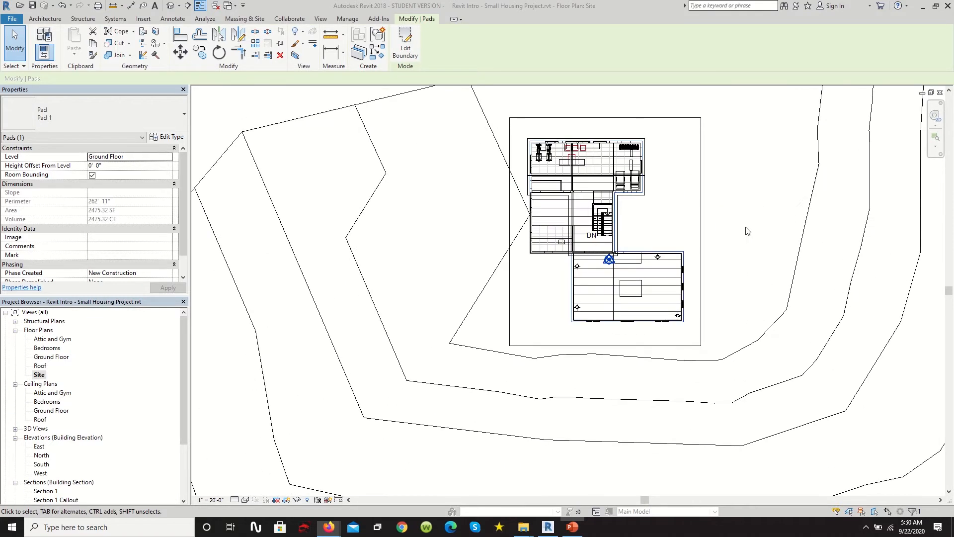
Draw a Wide Lines detail line from the west wing's southwest corner straight south, ending beyond the first contours
left_click(167, 21)
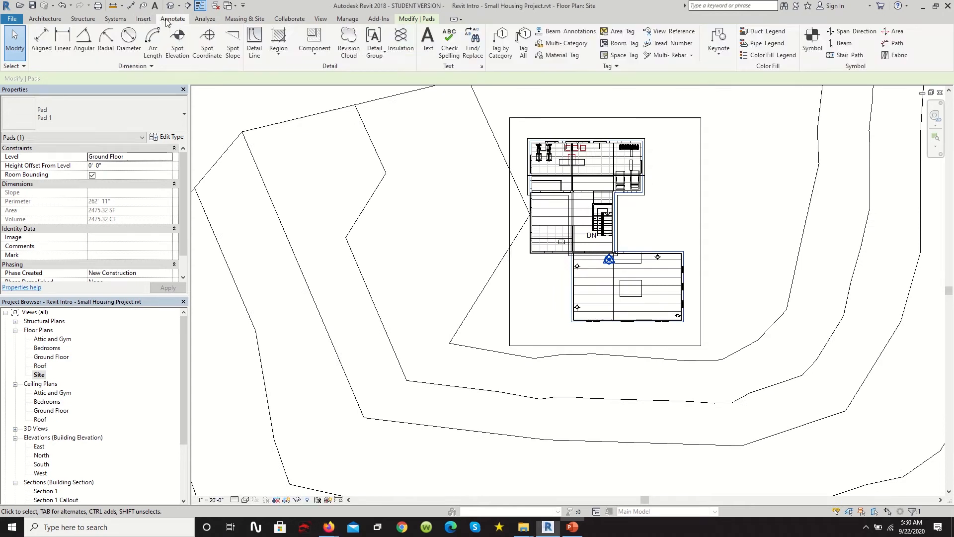
left_click(254, 50)
scroll(487, 144, "down", 2)
scroll(463, 206, "up", 2)
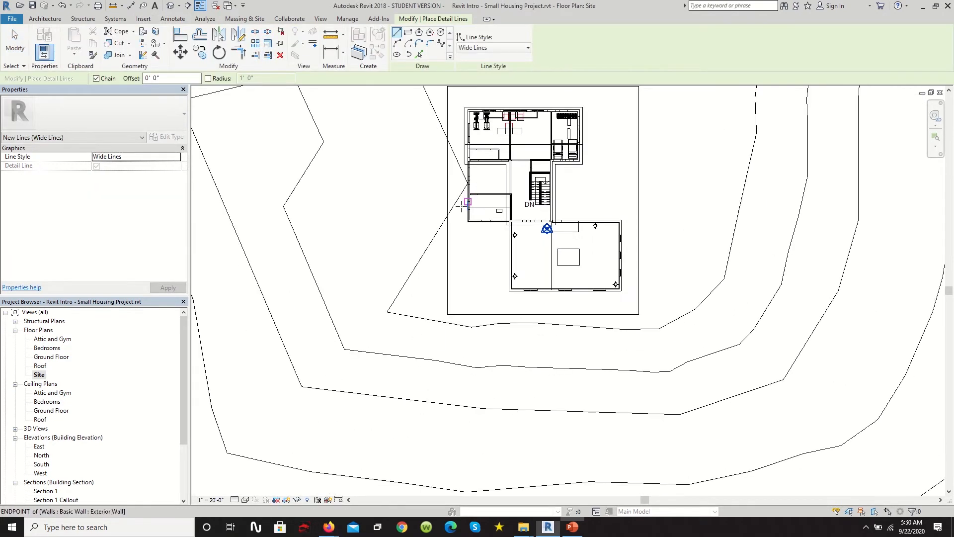
scroll(461, 205, "up", 3)
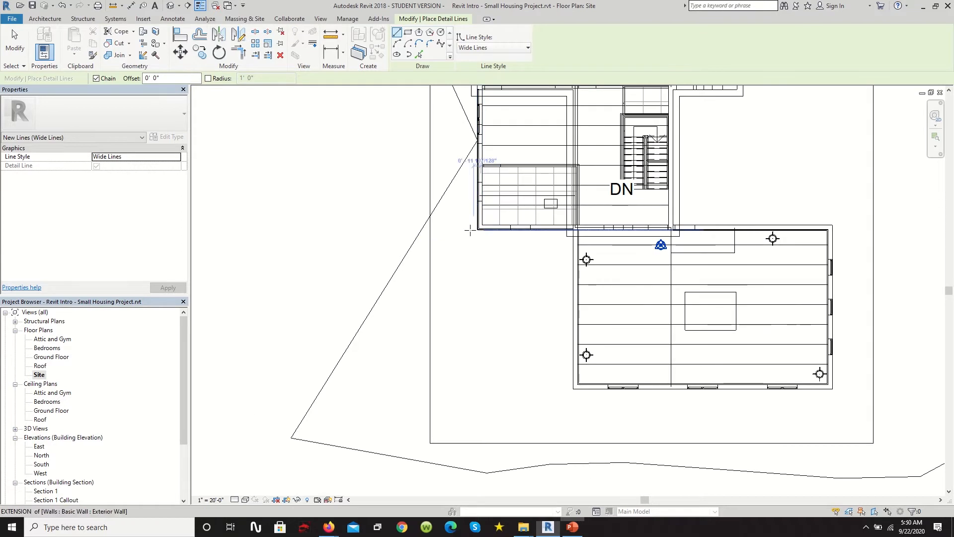
scroll(470, 230, "up", 2)
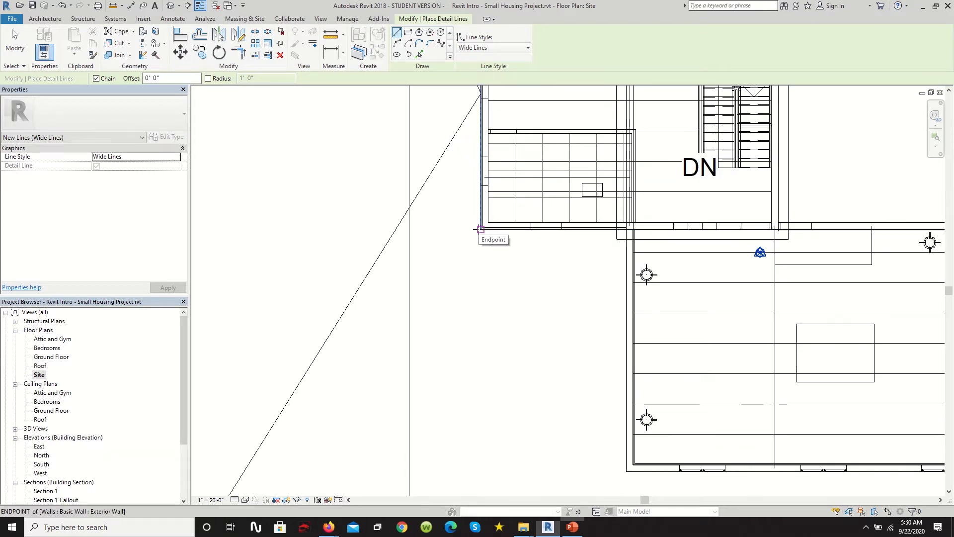
scroll(480, 229, "down", 2)
scroll(481, 230, "up", 2)
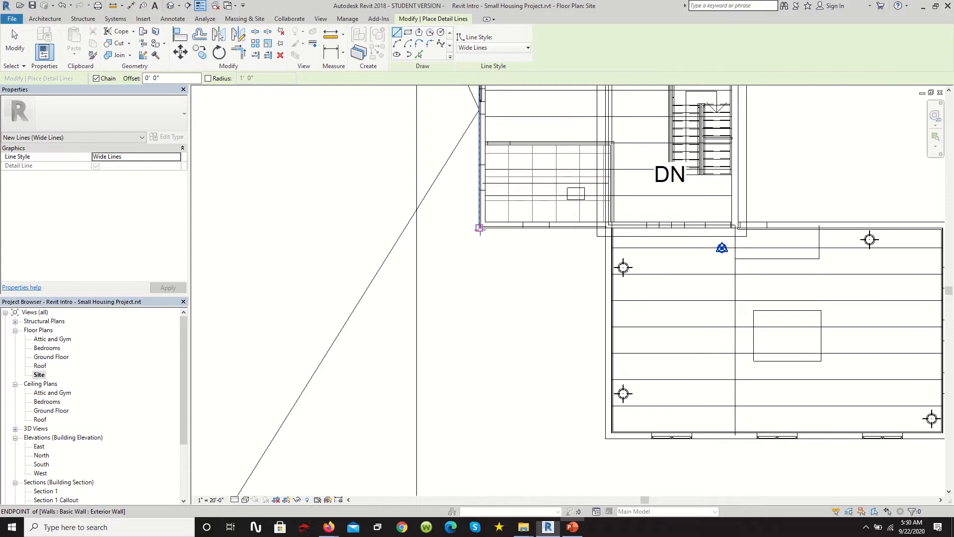
left_click(480, 229)
scroll(526, 278, "down", 2)
scroll(497, 348, "up", 1)
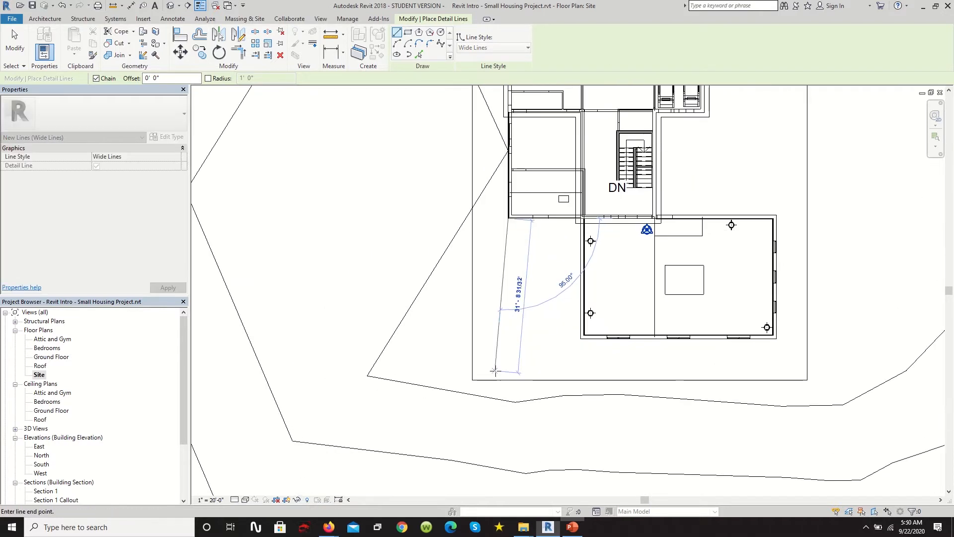
scroll(510, 338, "down", 2)
scroll(511, 328, "up", 2)
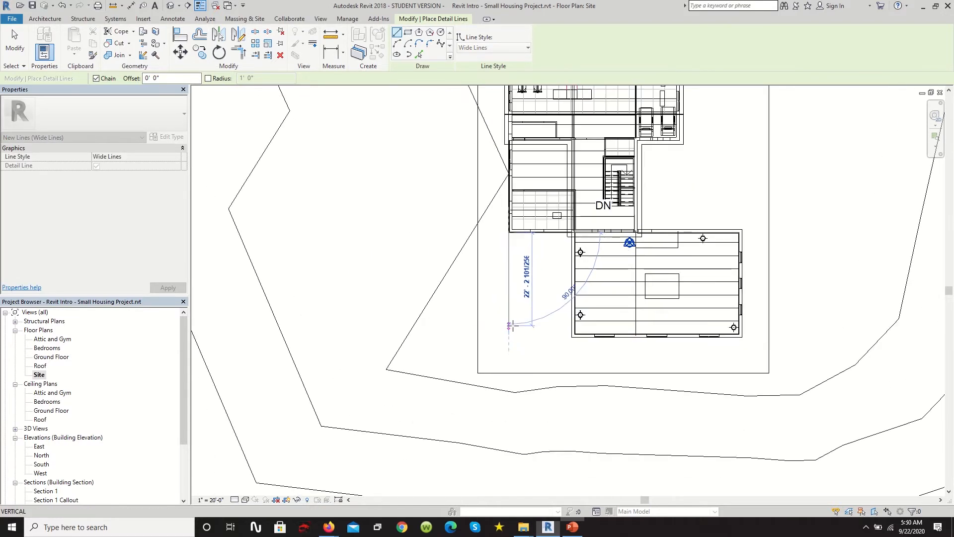
scroll(515, 378, "down", 2)
scroll(518, 383, "up", 2)
scroll(518, 380, "down", 2)
left_click(517, 383)
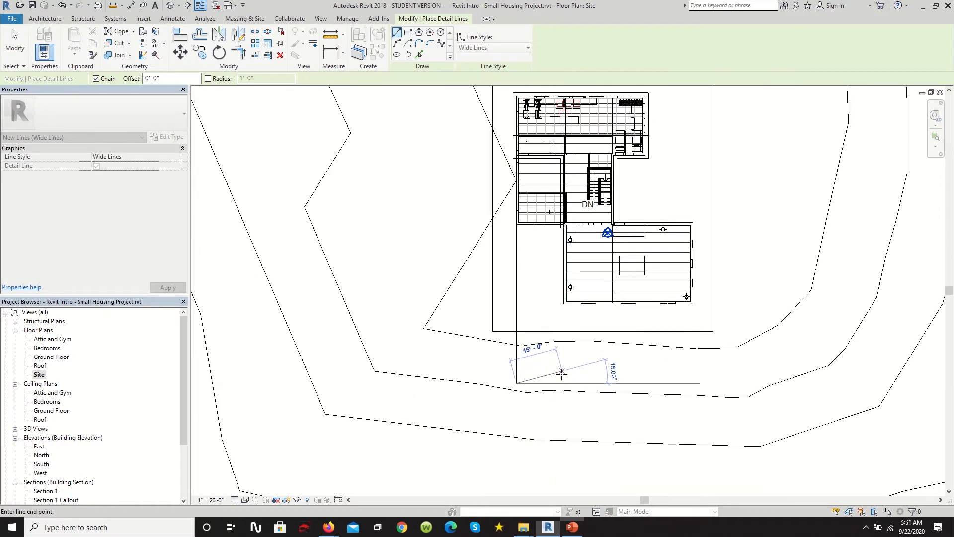
Complete the strip south of the west wing with detail lines running east, north to the inner house corner and back west along the wall
left_click(565, 383)
scroll(562, 214, "up", 9)
scroll(565, 262, "up", 8)
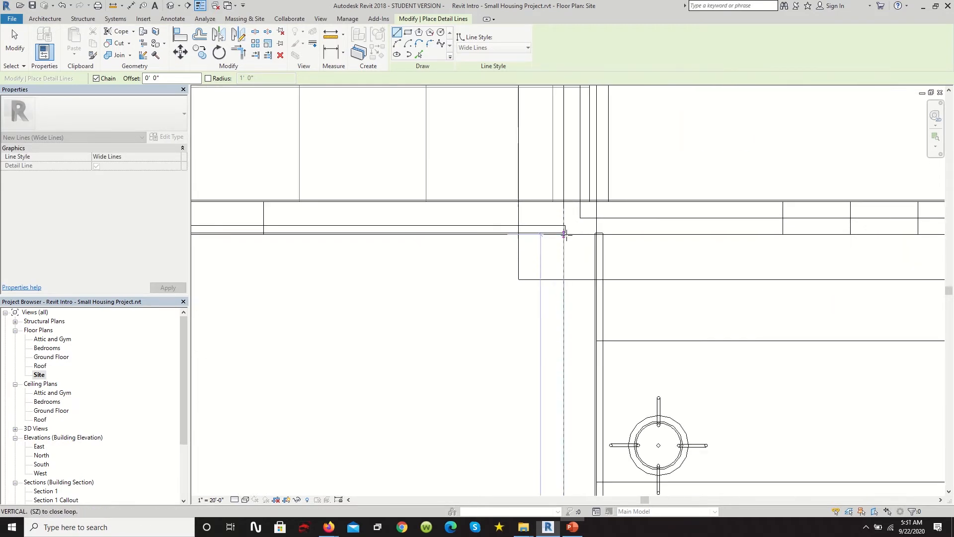
left_click(565, 233)
scroll(564, 232, "down", 6)
left_click(273, 232)
scroll(503, 228, "down", 7)
scroll(621, 383, "down", 6)
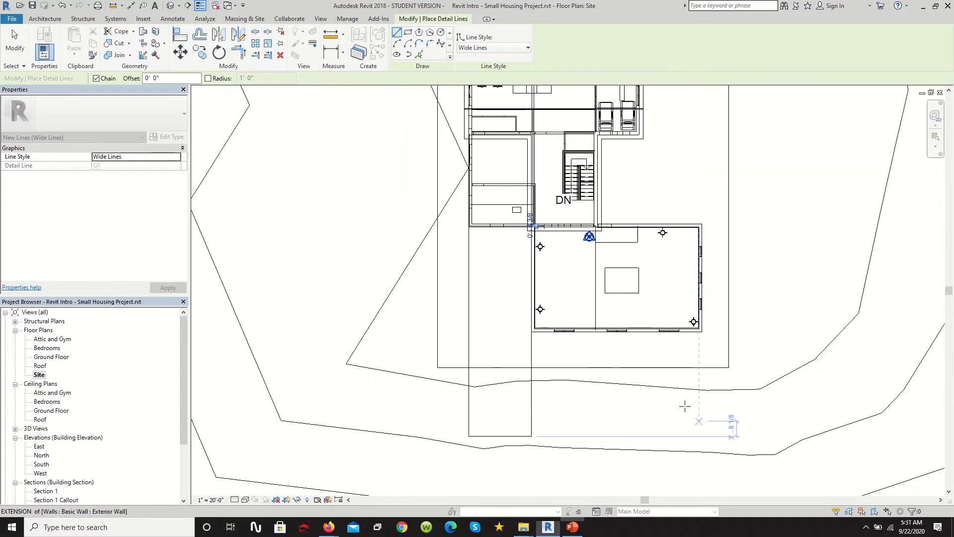
Draw a 40' 8 3/4" Wide Lines detail line along the south wing's south wall, from its southwest corner to its southeast corner
scroll(621, 373, "up", 5)
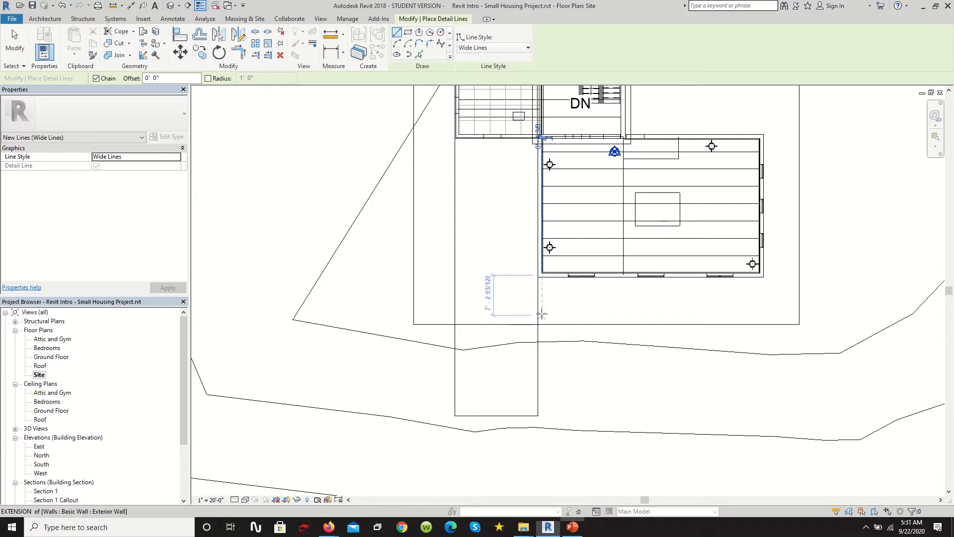
scroll(538, 318, "up", 2)
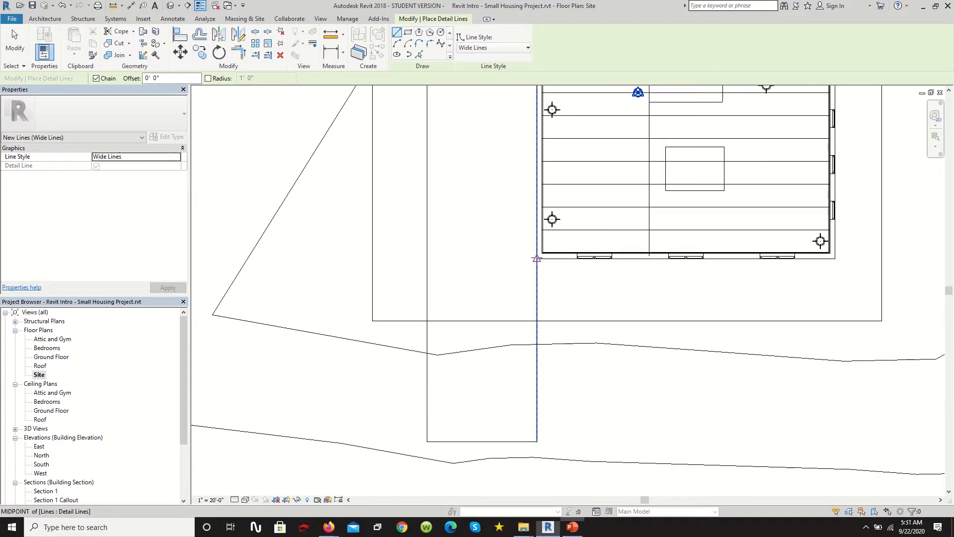
left_click(537, 259)
scroll(842, 265, "up", 1)
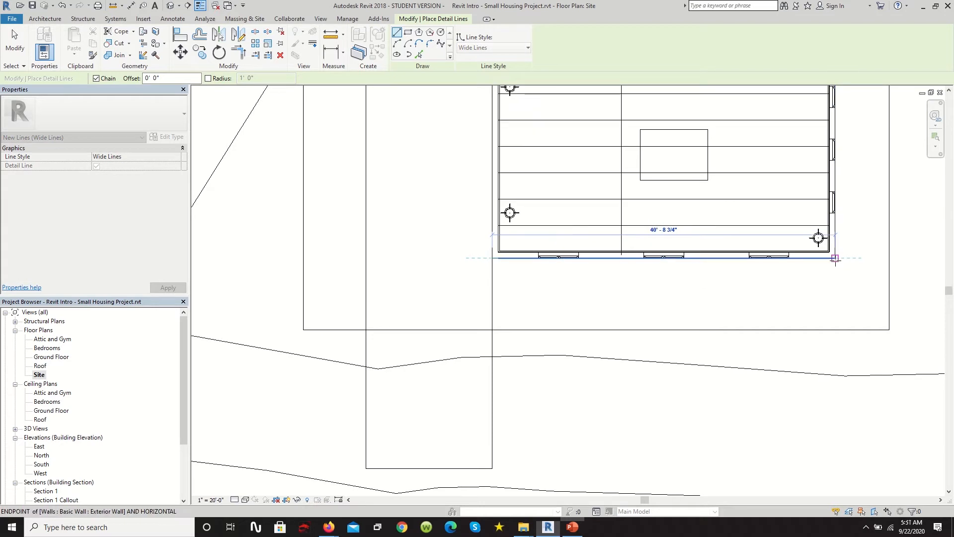
left_click(834, 258)
Close a 7' deep strip below the south wall with detail lines running south, west, north and back east along the wall
scroll(835, 259, "down", 3)
scroll(835, 258, "up", 1)
scroll(833, 292, "up", 3)
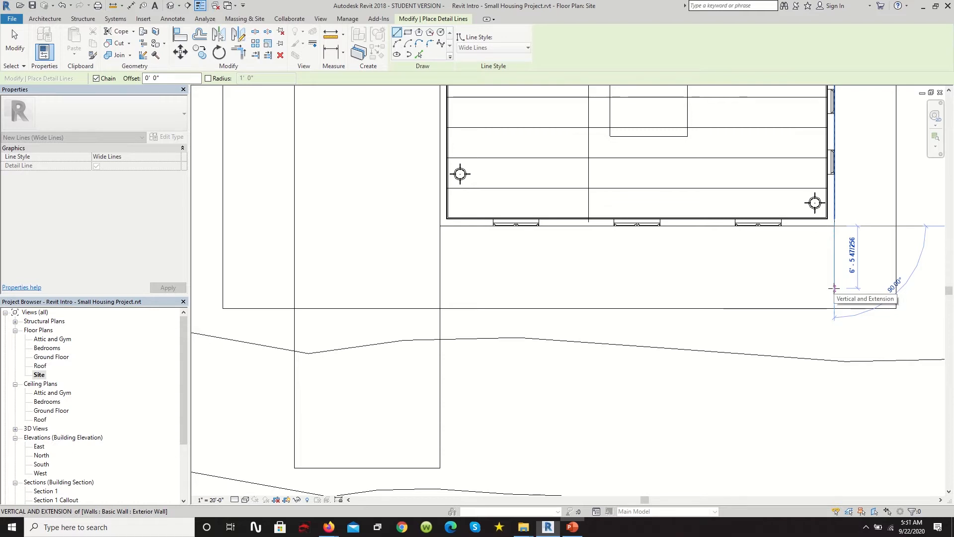
left_click(835, 294)
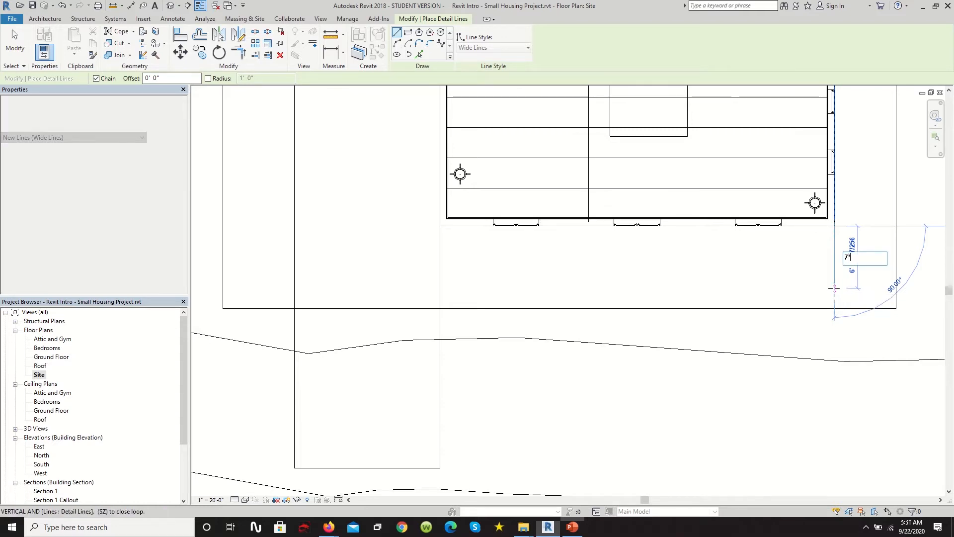
left_click(440, 293)
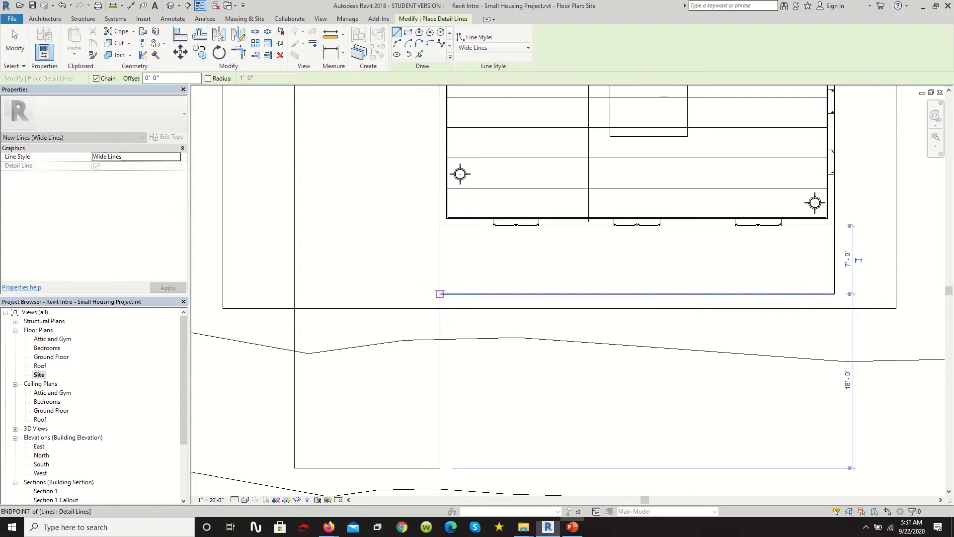
left_click(440, 226)
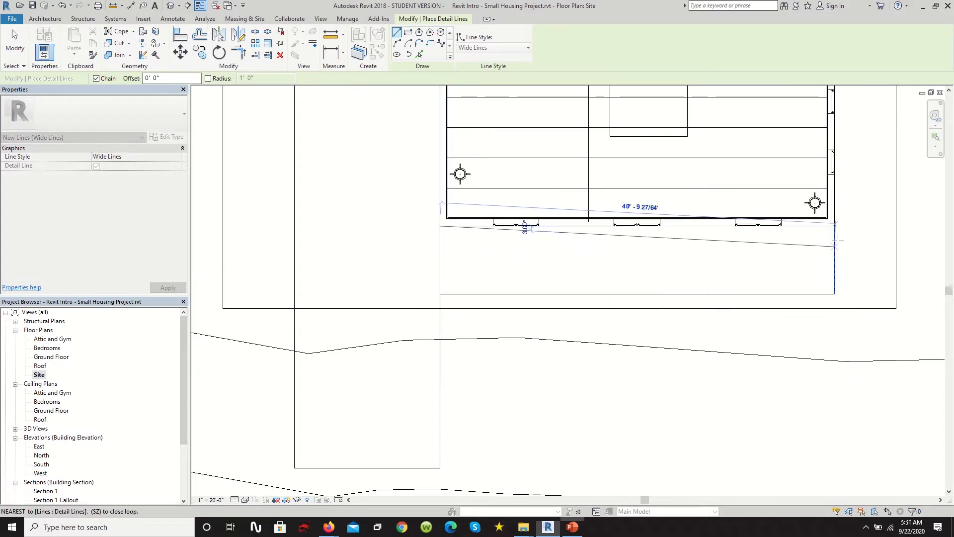
left_click(834, 226)
scroll(548, 370, "down", 3)
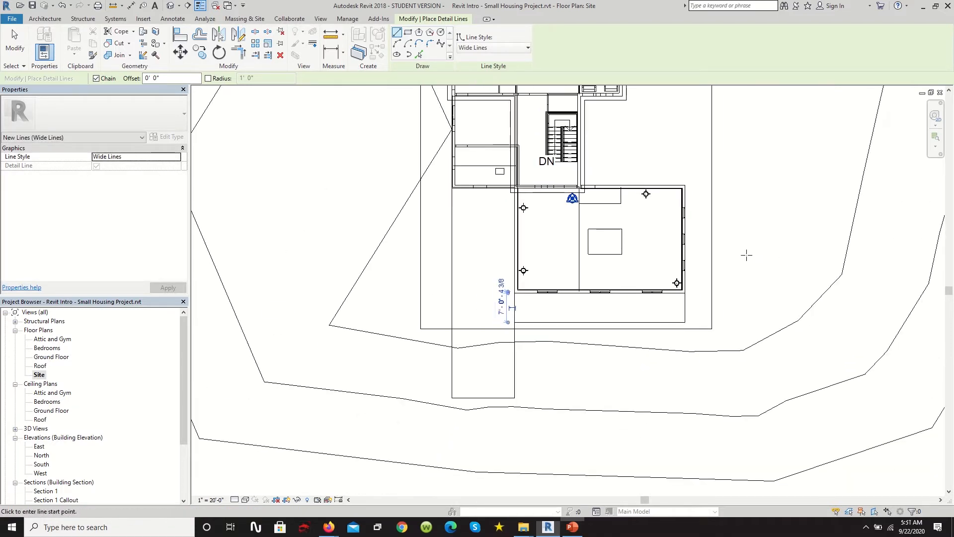
scroll(678, 268, "down", 2)
scroll(646, 318, "up", 2)
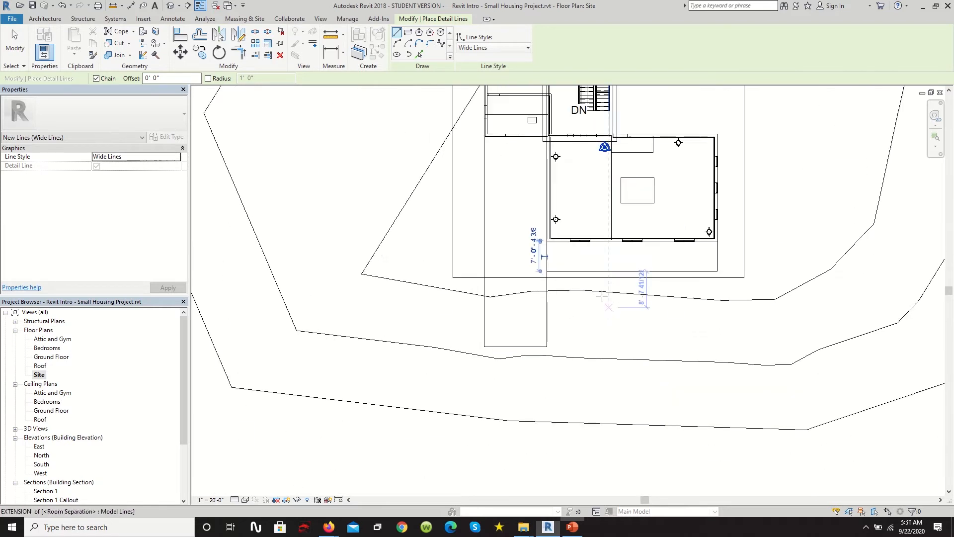
left_click(14, 42)
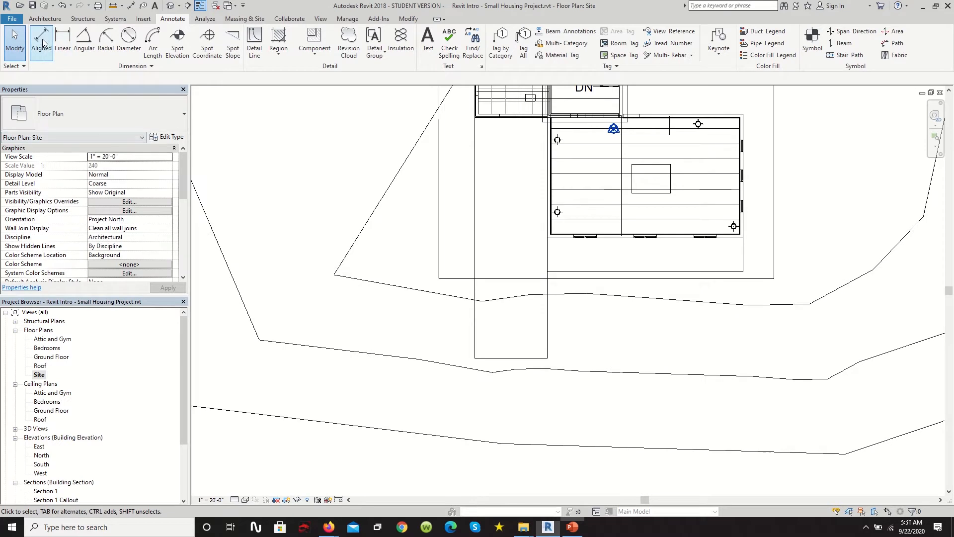
Draw a 4' detail line south from the 7' strip's southwest corner and a 40' 8 3/4" line between its end and the strip's east side
scroll(499, 264, "down", 2)
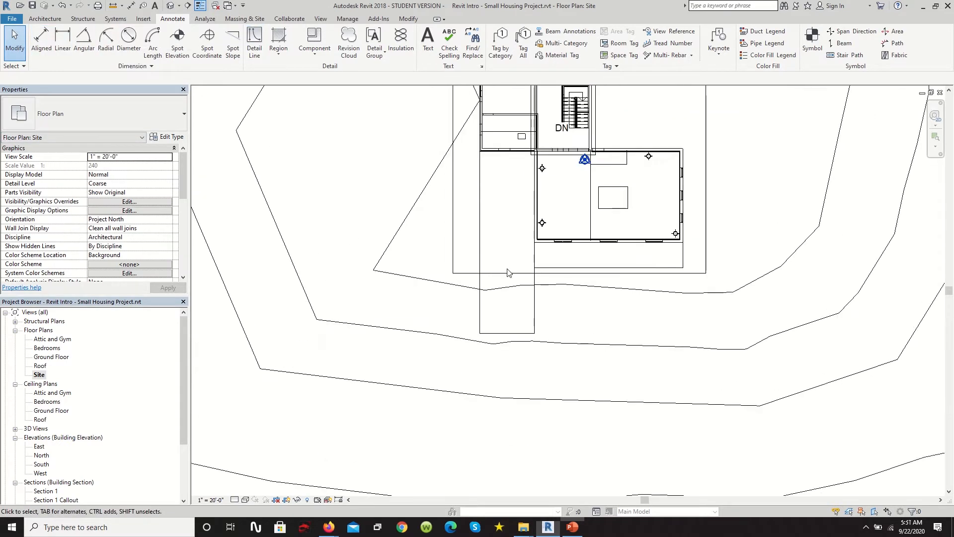
scroll(679, 307, "down", 3)
scroll(678, 306, "up", 3)
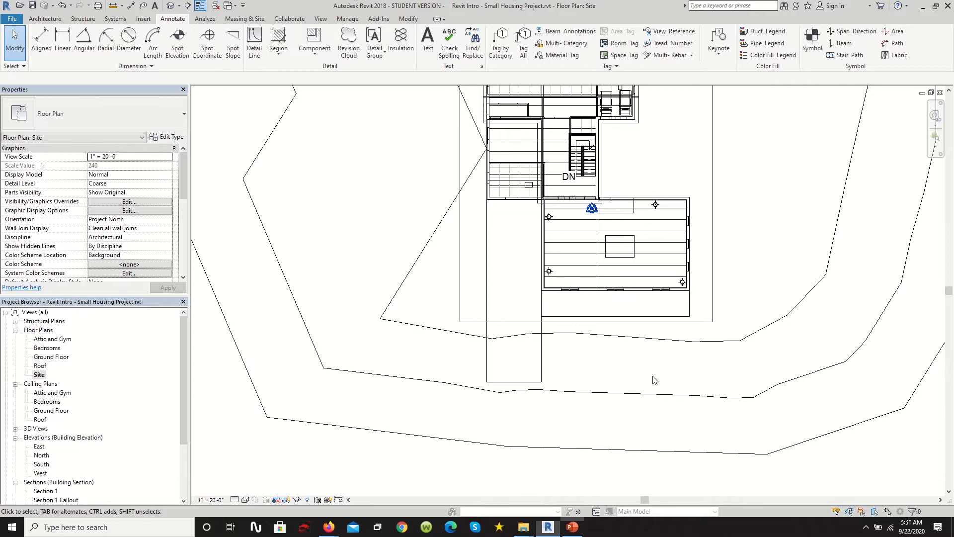
scroll(644, 366, "up", 2)
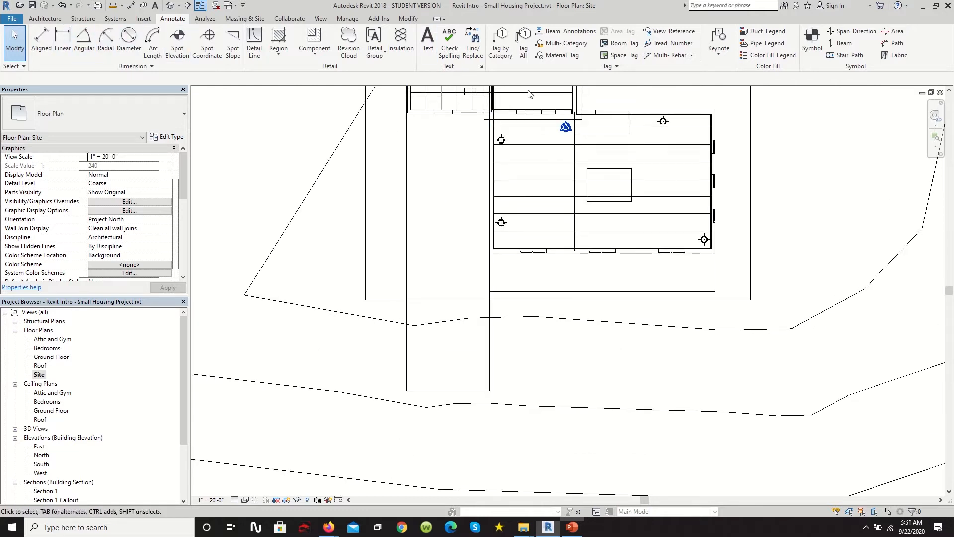
left_click(255, 40)
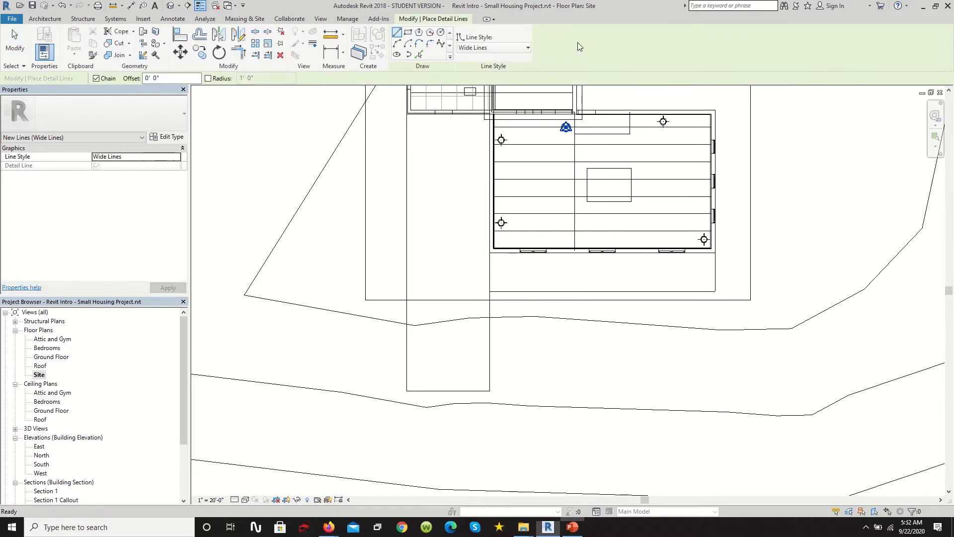
left_click(407, 33)
left_click(396, 33)
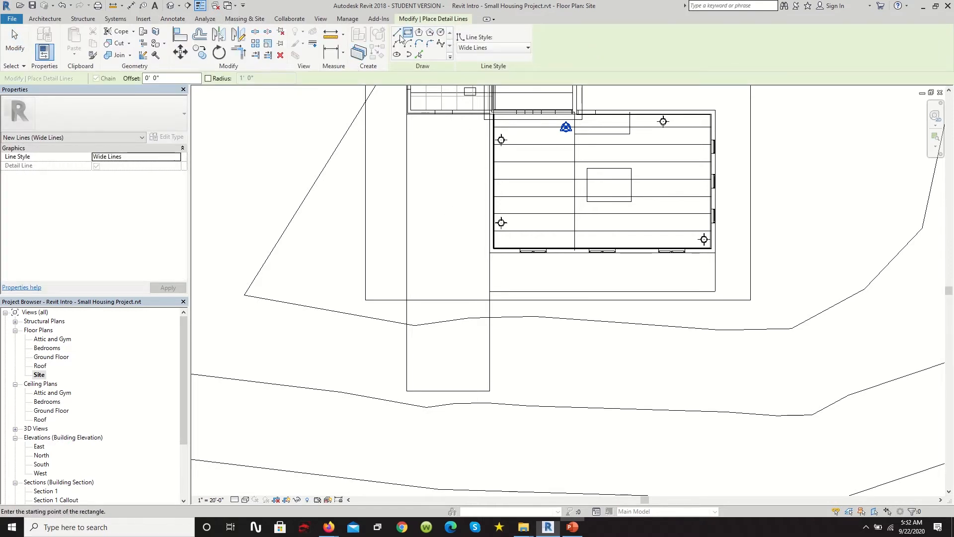
left_click(490, 291)
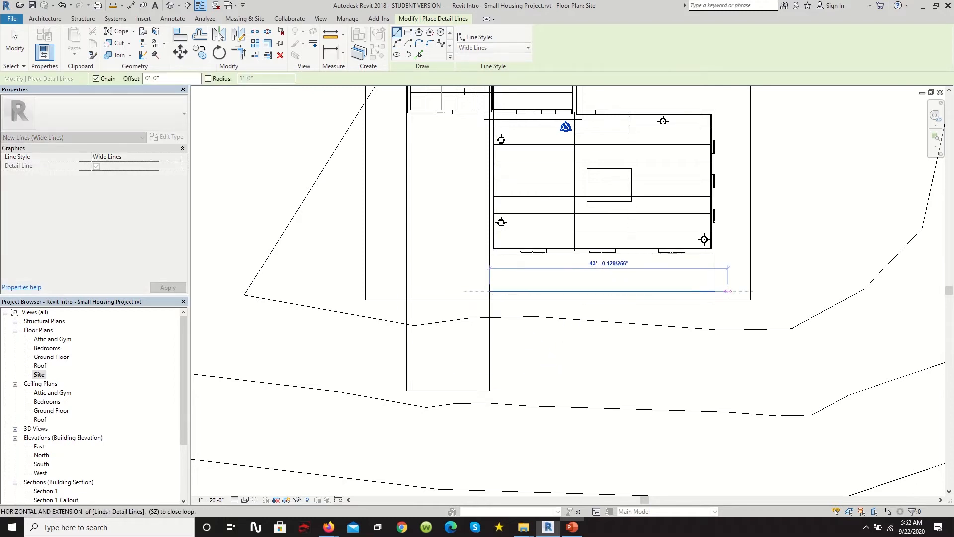
scroll(489, 312, "up", 2)
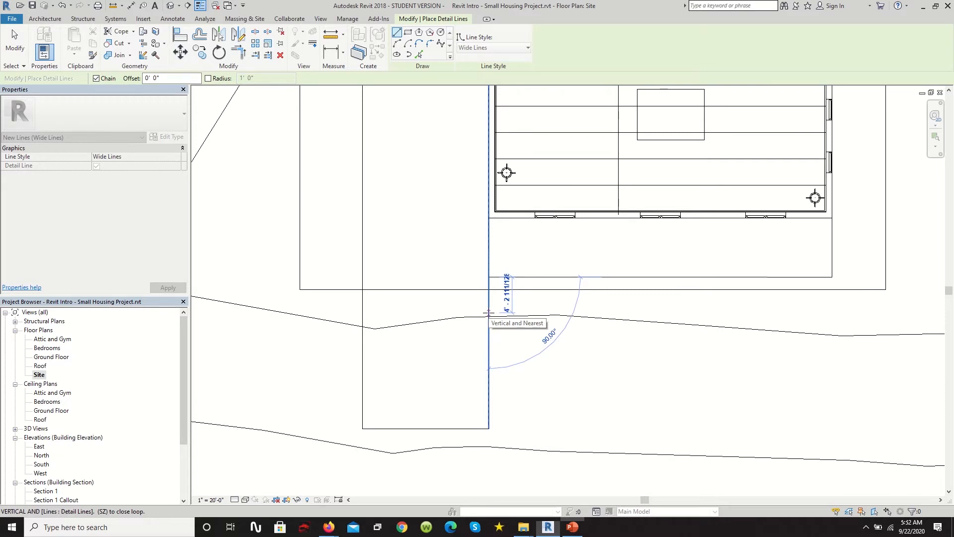
left_click(488, 311)
middle_click_drag(573, 302, 541, 310)
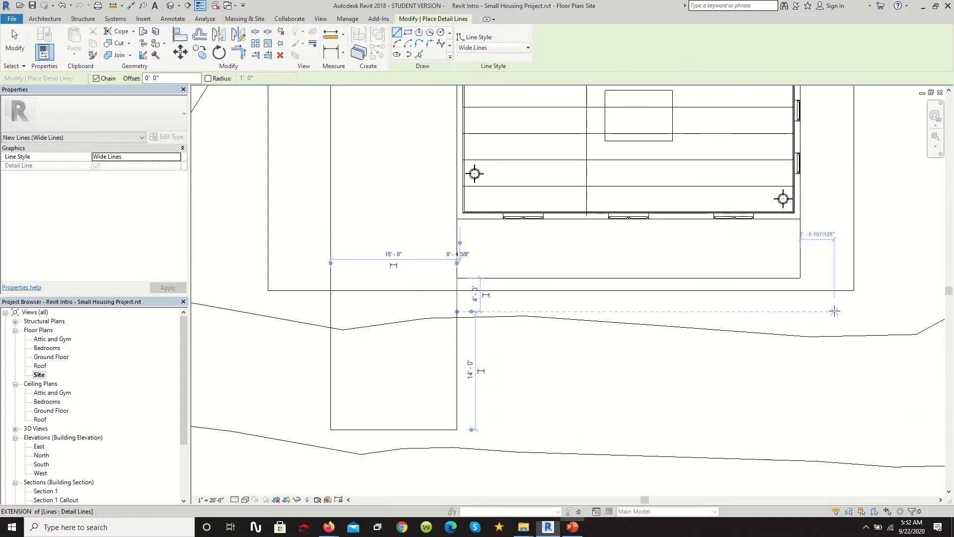
left_click(800, 311)
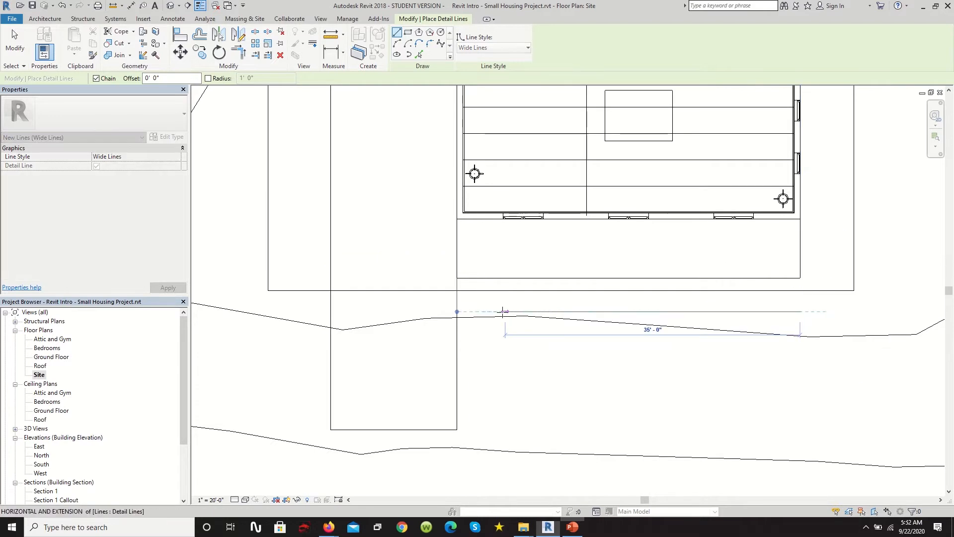
left_click(457, 311)
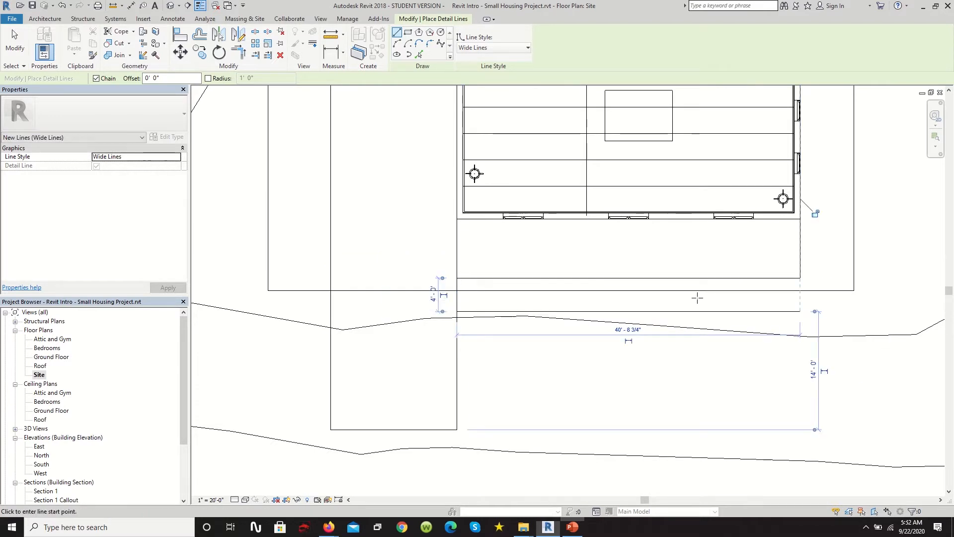
scroll(487, 282, "up", 1)
key("Escape")
key("Escape")
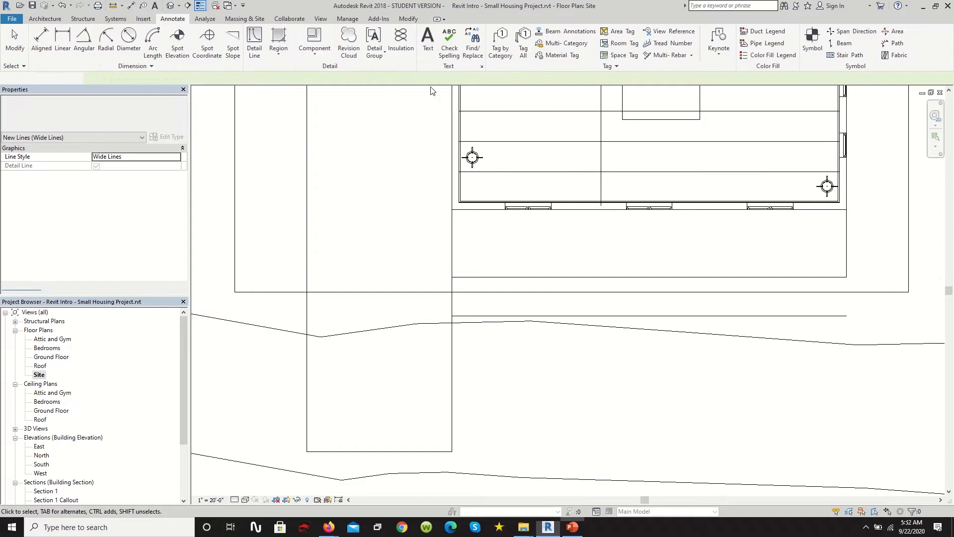
Delete the short 4' detail line and the separate horizontal line below the 7' strip
left_click(254, 43)
left_click(15, 42)
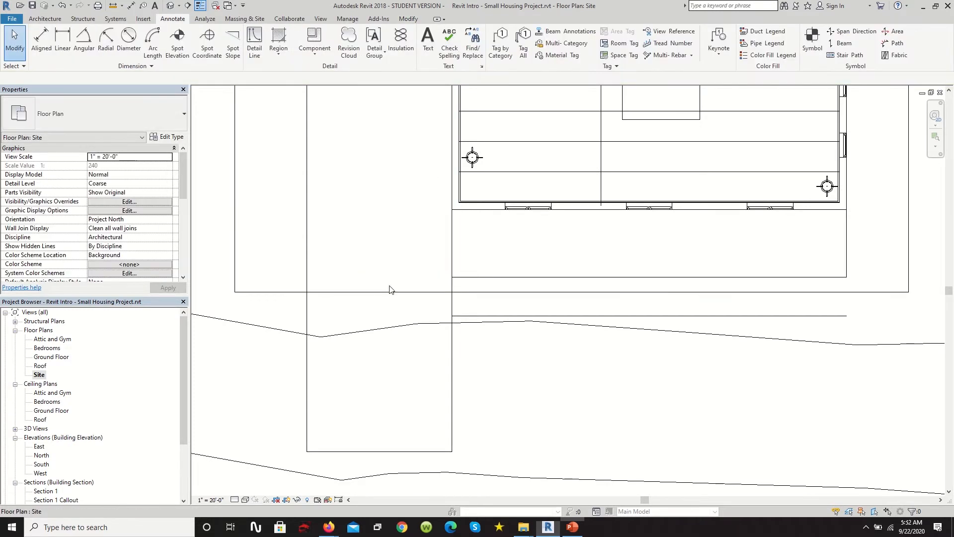
left_click(452, 288)
scroll(416, 287, "down", 2)
scroll(524, 309, "up", 1)
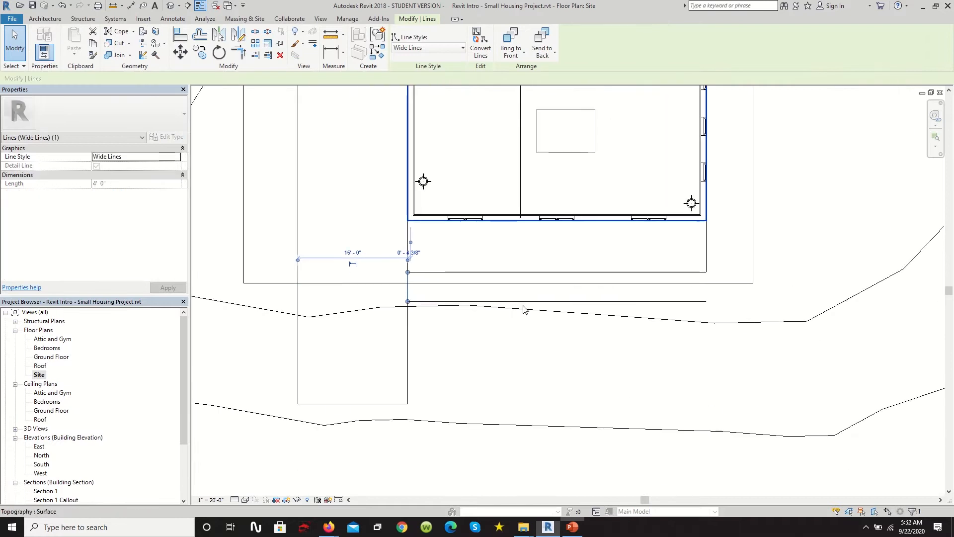
key("Delete")
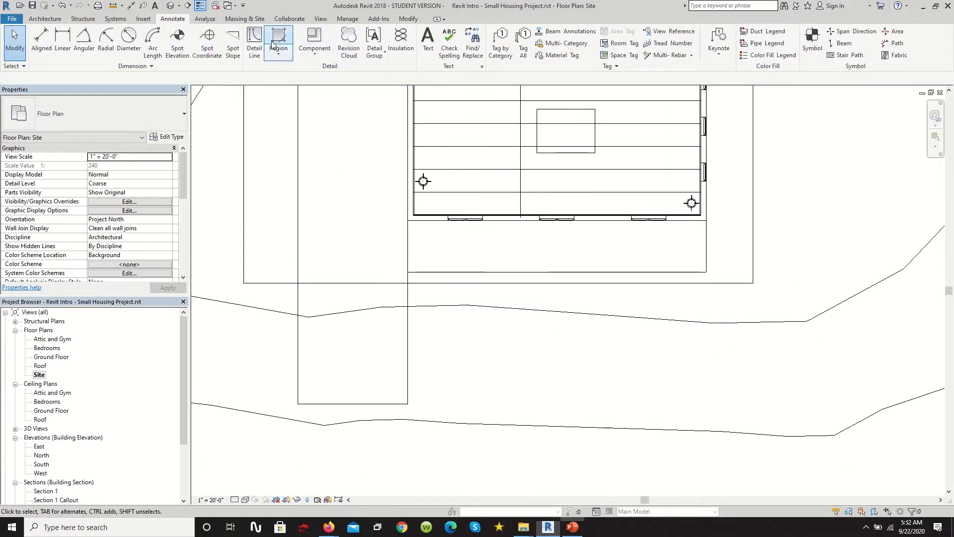
Draw a detail-line rectangle directly below the 7' strip, 40' 8 3/4" wide and about 4' 10 3/4" deep
left_click(254, 42)
left_click(409, 32)
left_click(408, 271)
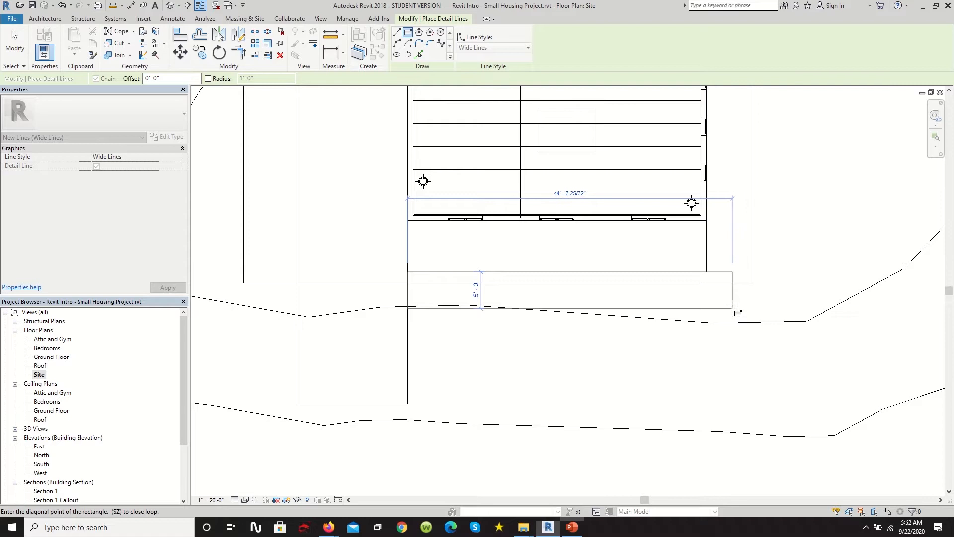
scroll(706, 308, "up", 2)
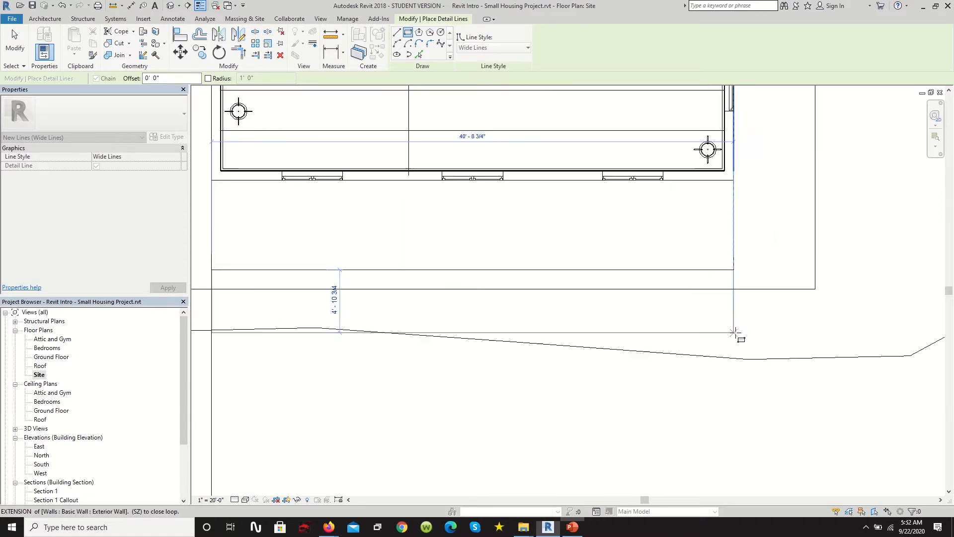
left_click(734, 332)
scroll(398, 298, "up", 2)
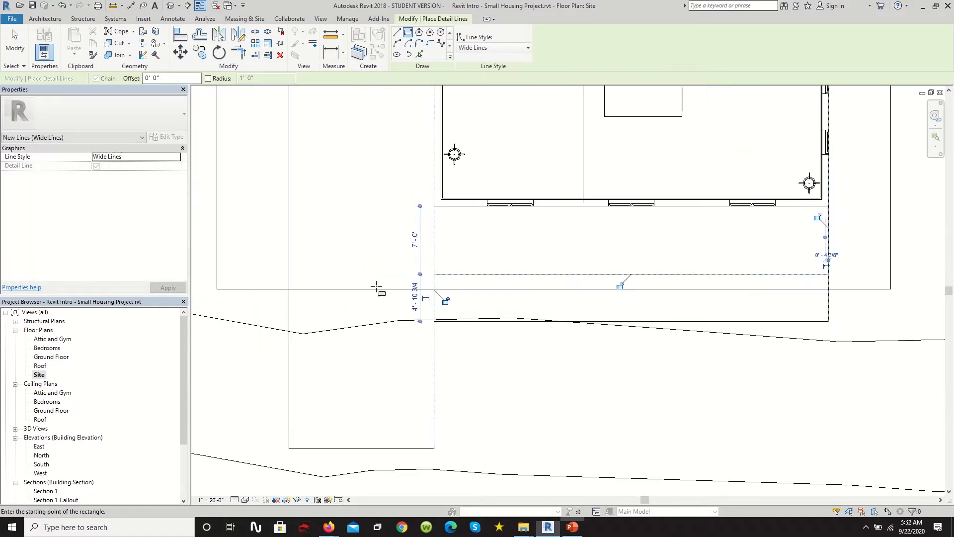
Try to set the new rectangle's depth to 4' through the temporary dimension at its west side
left_click(420, 305)
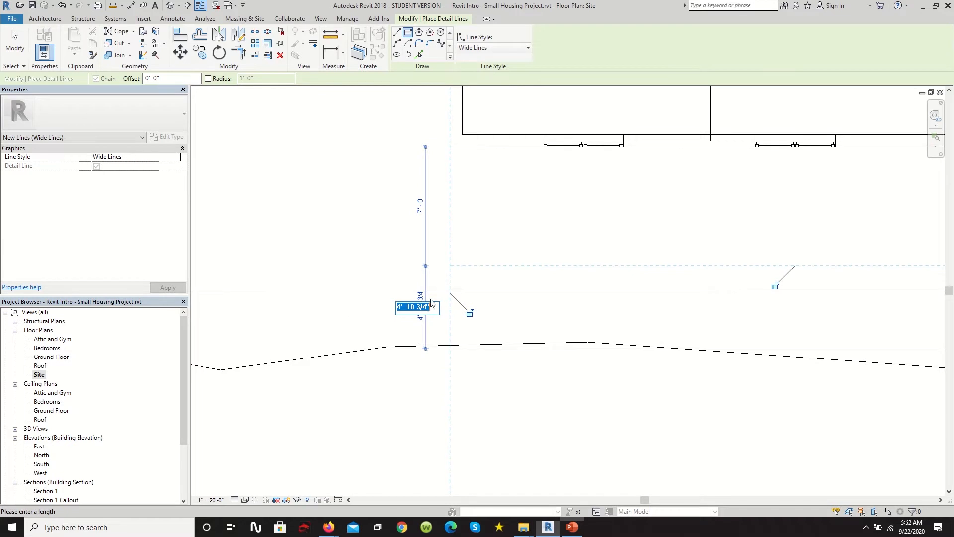
type("4'")
key("Return")
scroll(709, 268, "down", 4)
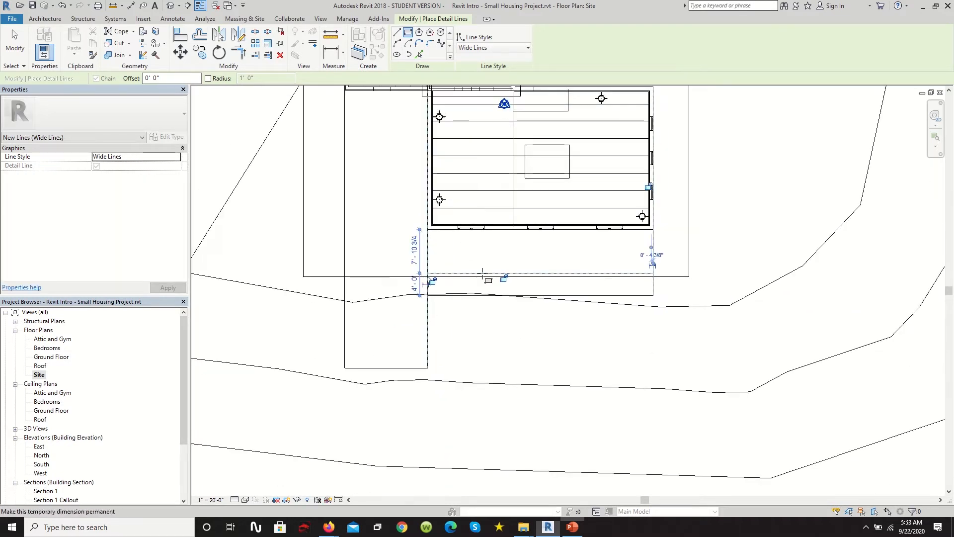
scroll(709, 268, "up", 2)
scroll(706, 269, "up", 3)
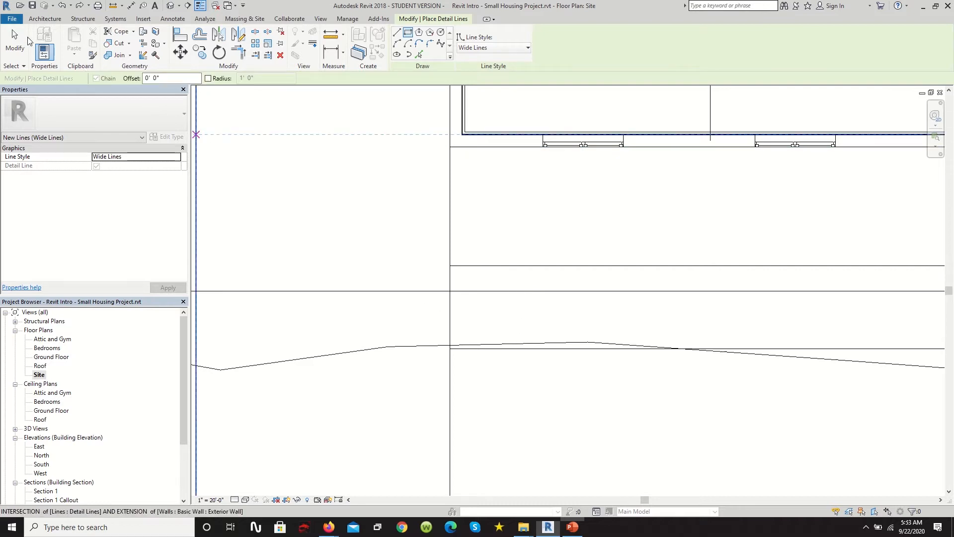
Set the distance of the rectangle's bottom detail line from the 7' strip's lower edge to 4'
key("Escape")
key("Escape")
scroll(378, 199, "down", 3)
left_click(602, 253)
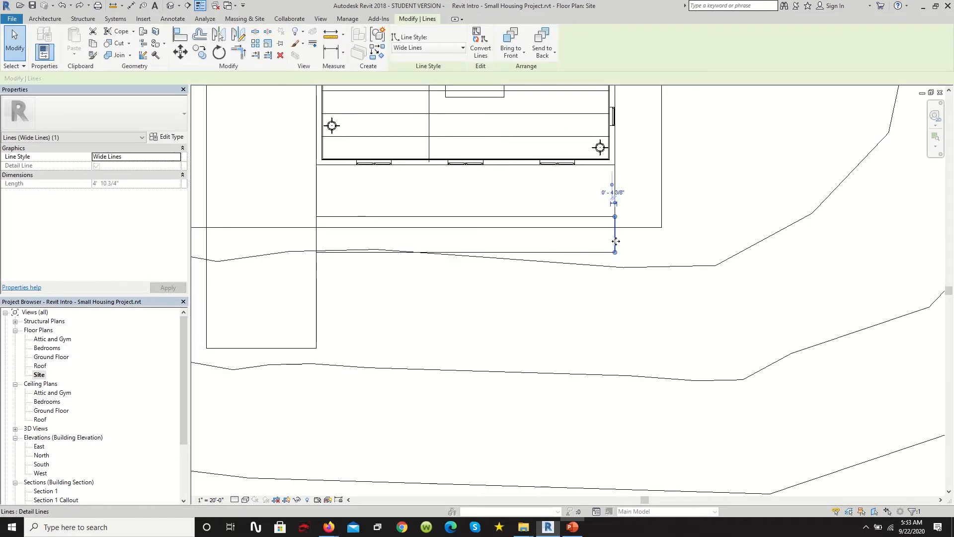
scroll(626, 243, "up", 2)
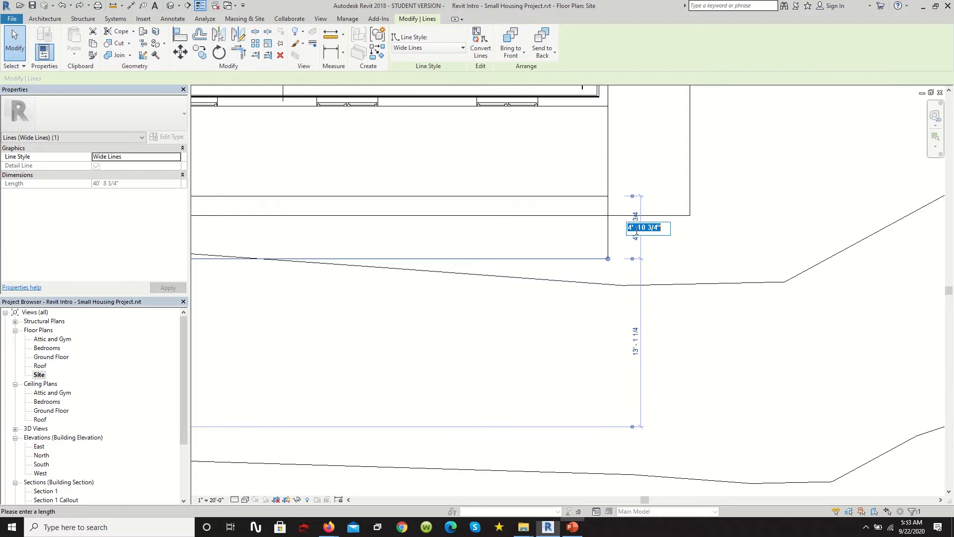
key("Return")
scroll(714, 227, "down", 2)
key("Escape")
scroll(639, 277, "down", 2)
scroll(646, 270, "up", 1)
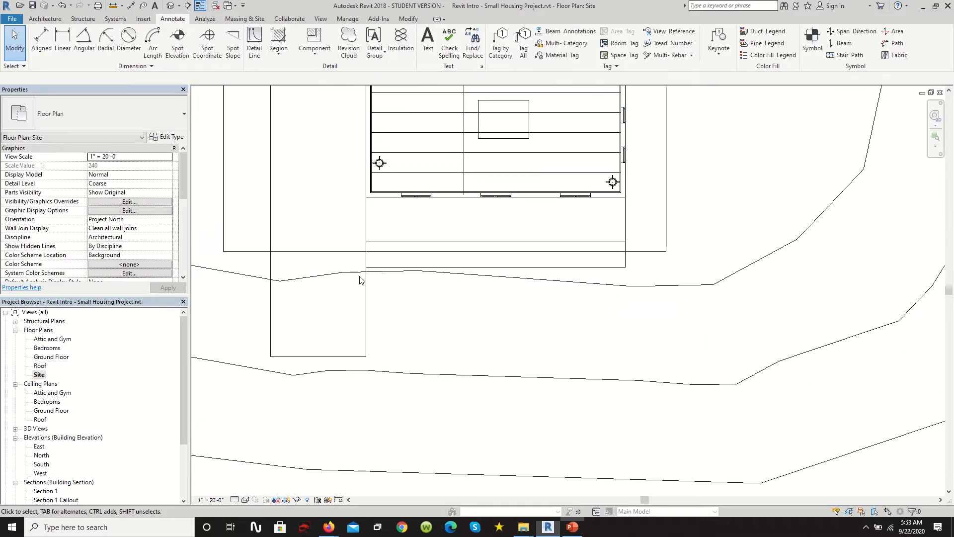
Examine the east edge of the 15' wide area and the rectangles south of the house against the contours
left_click(367, 325)
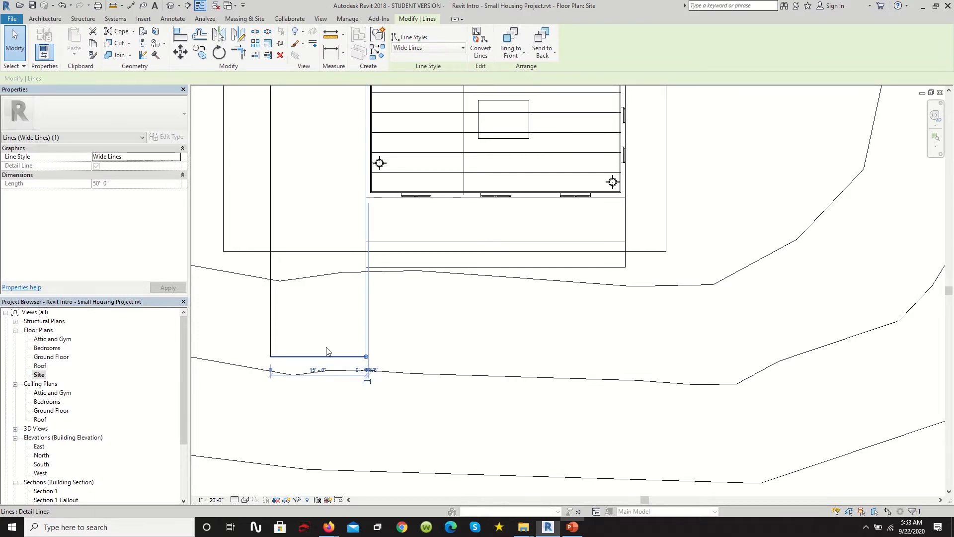
scroll(380, 273, "down", 1)
scroll(402, 298, "down", 1)
scroll(406, 297, "down", 2)
scroll(290, 188, "up", 2)
scroll(391, 298, "down", 2)
scroll(371, 245, "up", 1)
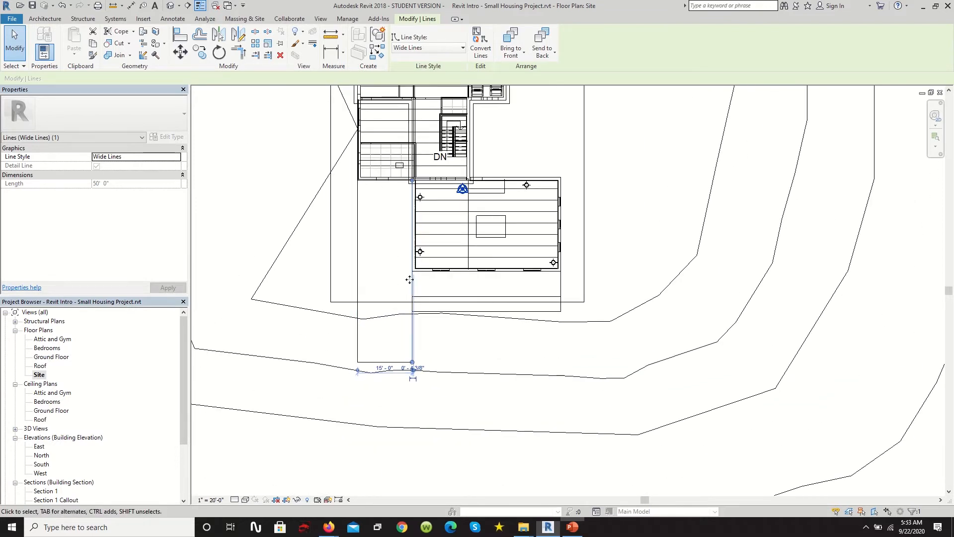
scroll(417, 287, "up", 1)
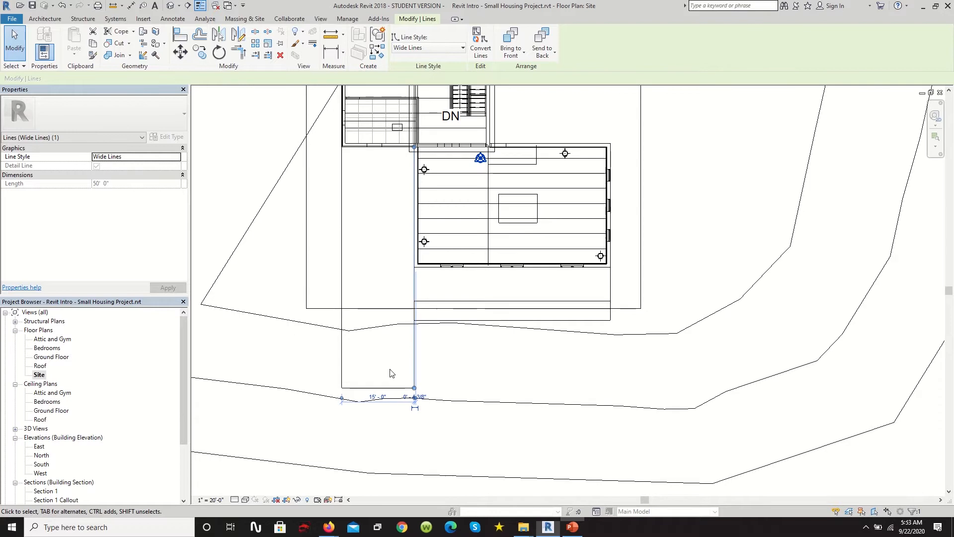
scroll(258, 241, "down", 3)
scroll(443, 273, "up", 2)
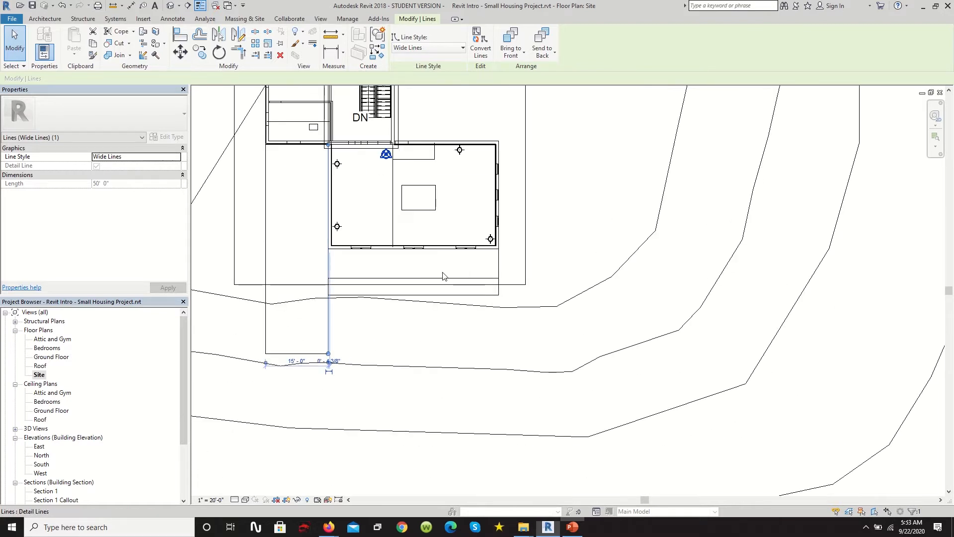
scroll(318, 293, "up", 2)
scroll(437, 287, "down", 3)
scroll(439, 288, "up", 1)
scroll(449, 285, "up", 4)
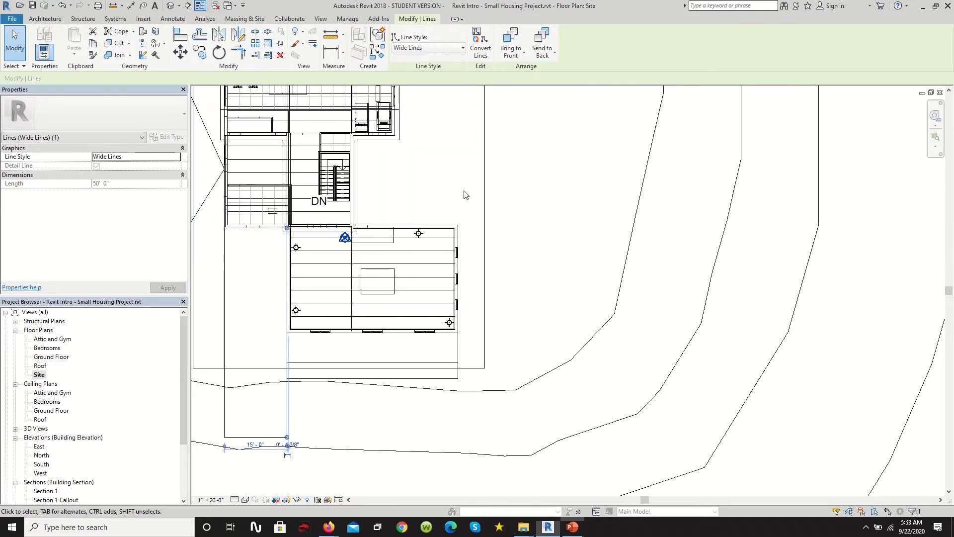
Draw a detail-line rectangle along the large room's east side, from the south strip's corner to the room's north wall line, about 5' 7" wide
left_click(171, 18)
left_click(260, 40)
left_click(412, 36)
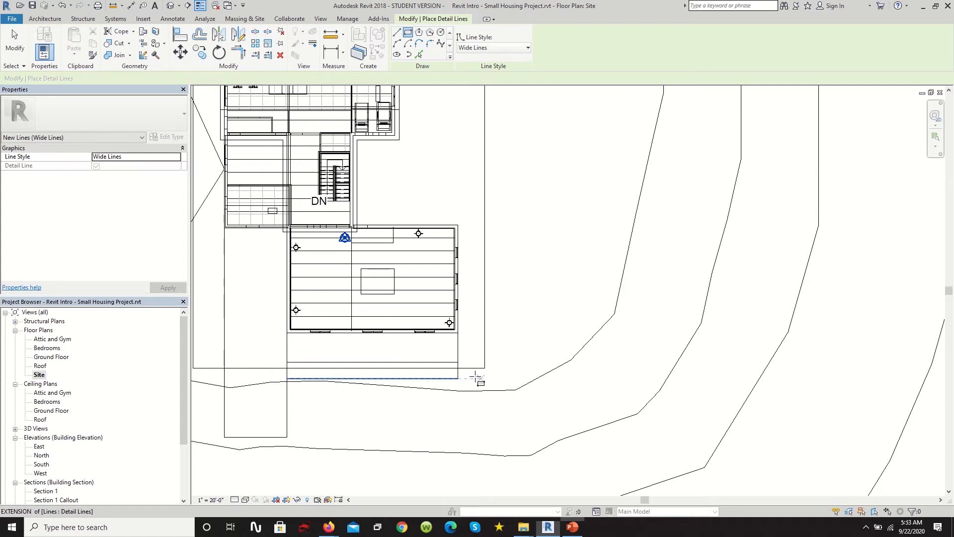
left_click(459, 377)
scroll(481, 224, "up", 3)
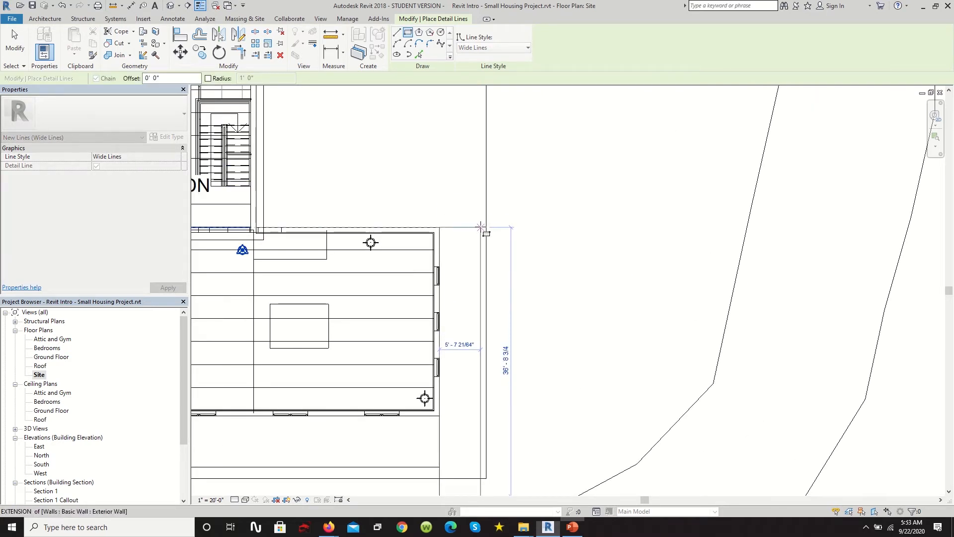
left_click(479, 228)
Set the width of the rectangle east of the large room to 4'
scroll(485, 194, "down", 2)
scroll(465, 410, "up", 3)
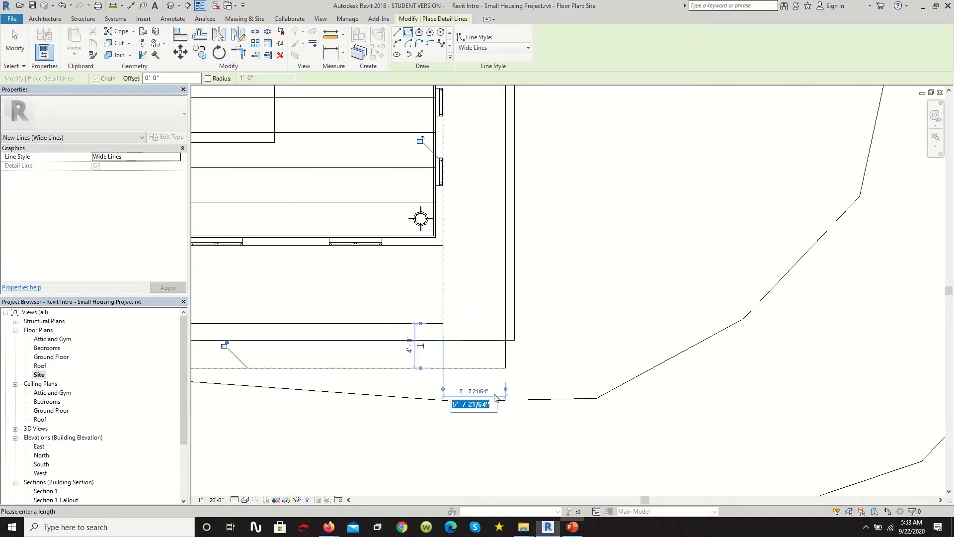
key("Return")
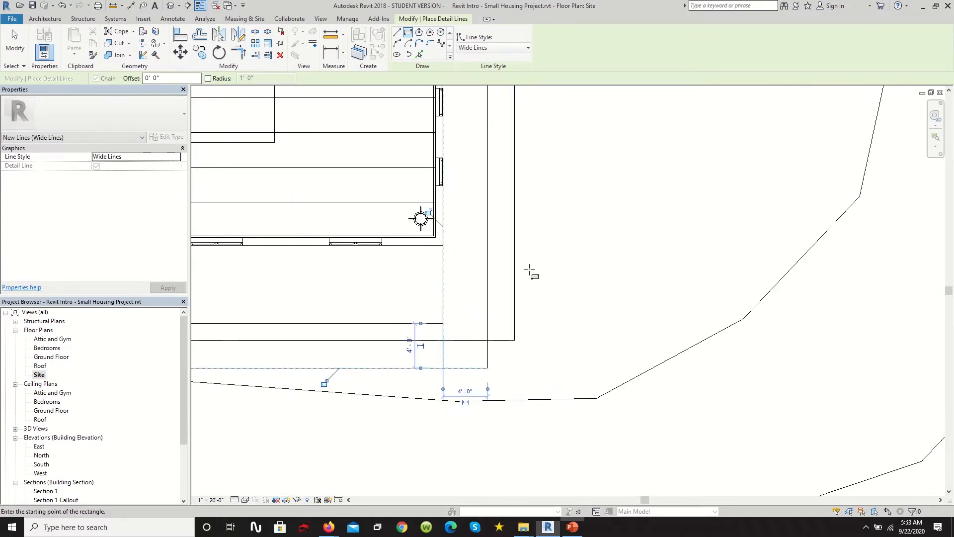
scroll(531, 270, "down", 3)
scroll(611, 277, "up", 1)
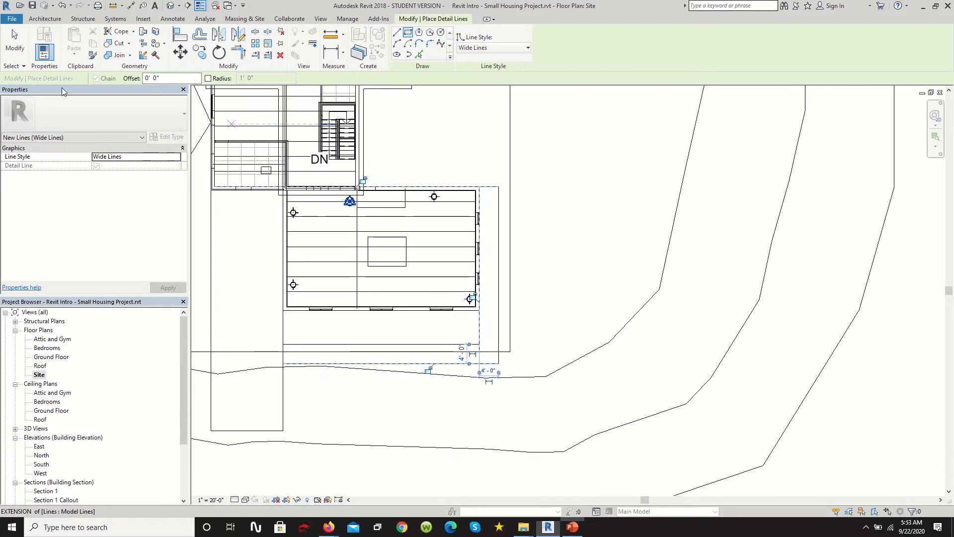
left_click(13, 35)
Review the 15' wide area, the south strips and the east strip in relation to the building pad and the rest of the house
scroll(323, 224, "down", 2)
scroll(347, 252, "up", 2)
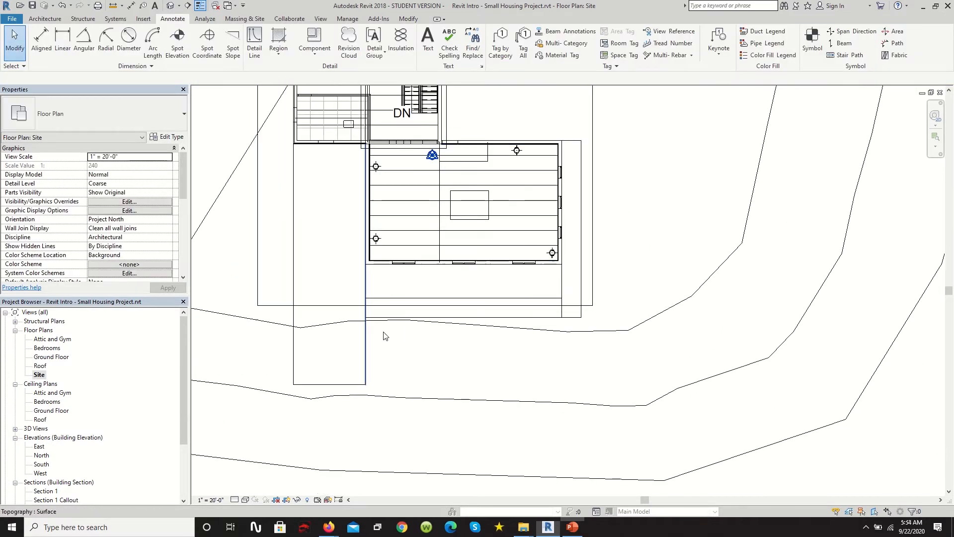
left_click(365, 351)
scroll(397, 338, "down", 2)
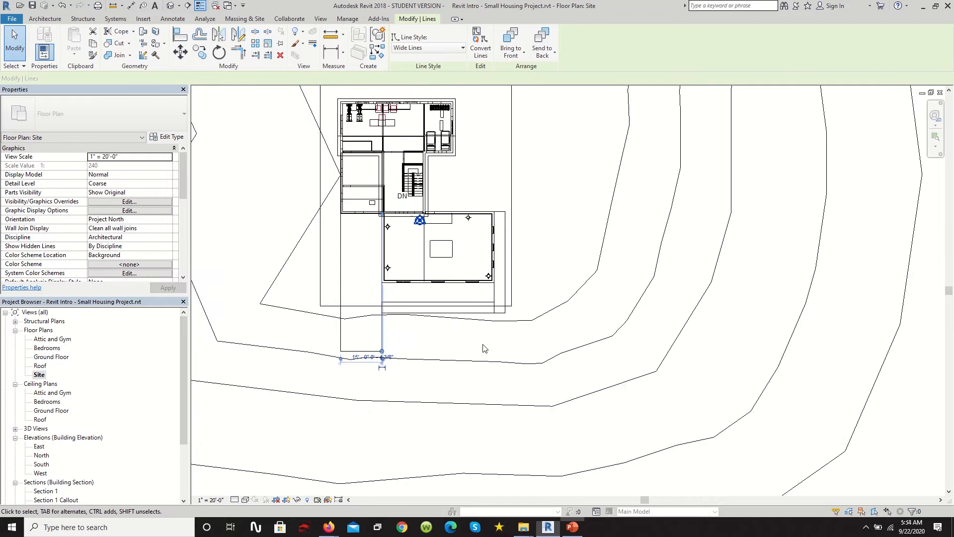
scroll(374, 296, "up", 1)
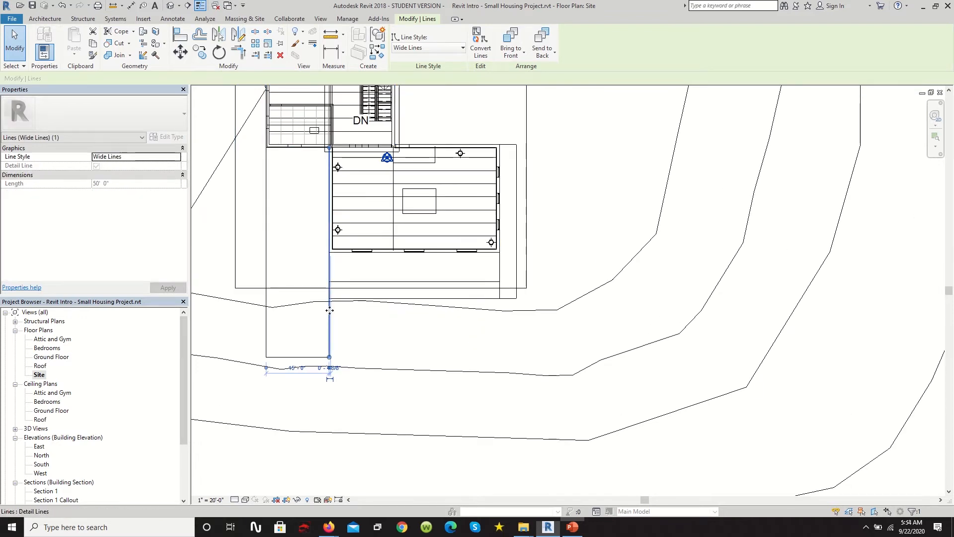
scroll(328, 312, "up", 1)
scroll(498, 326, "down", 3)
scroll(412, 331, "up", 3)
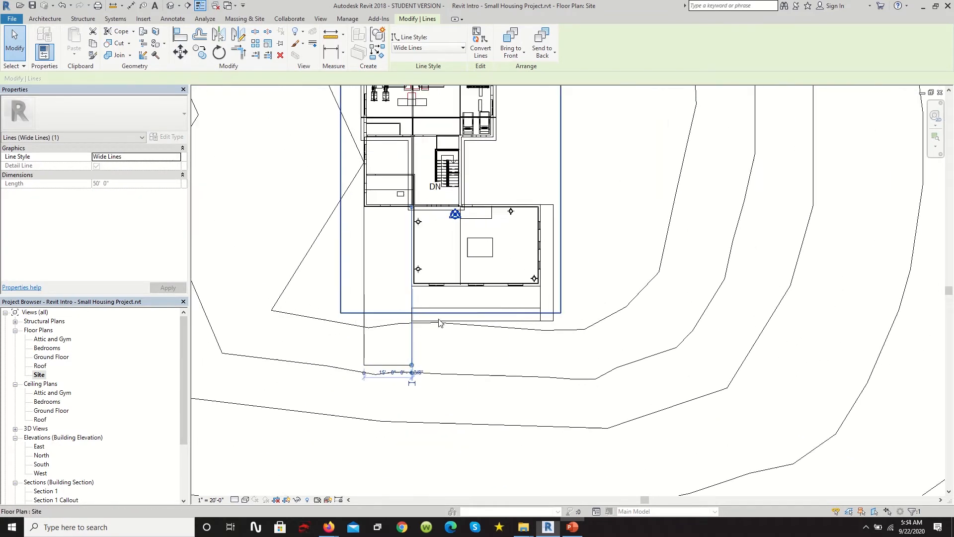
scroll(374, 324, "down", 2)
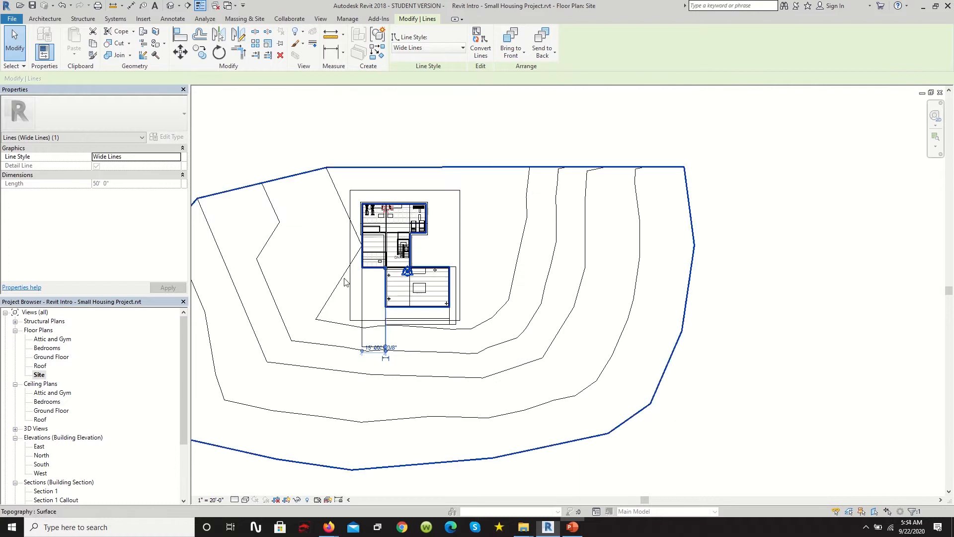
scroll(363, 295, "up", 2)
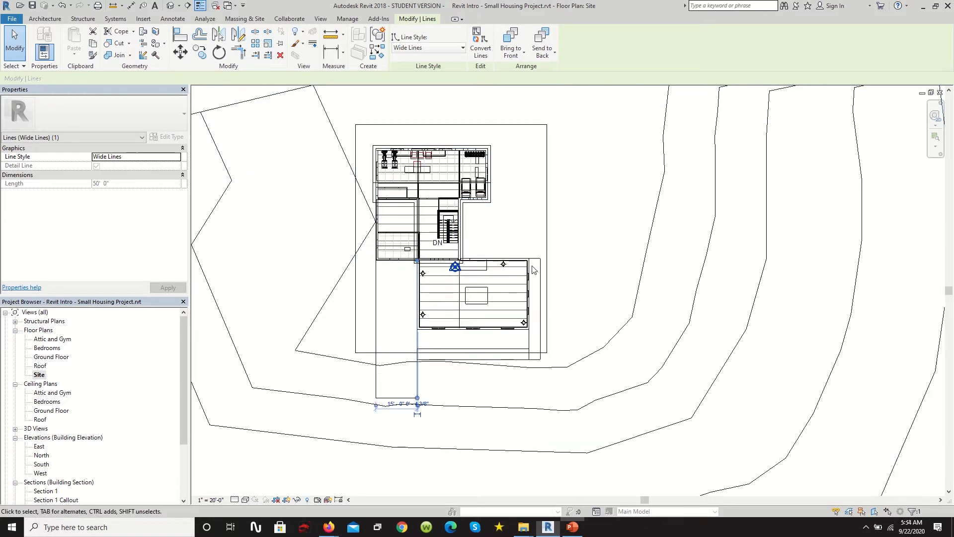
key("Escape")
scroll(557, 141, "up", 2)
scroll(442, 175, "down", 3)
scroll(348, 177, "up", 3)
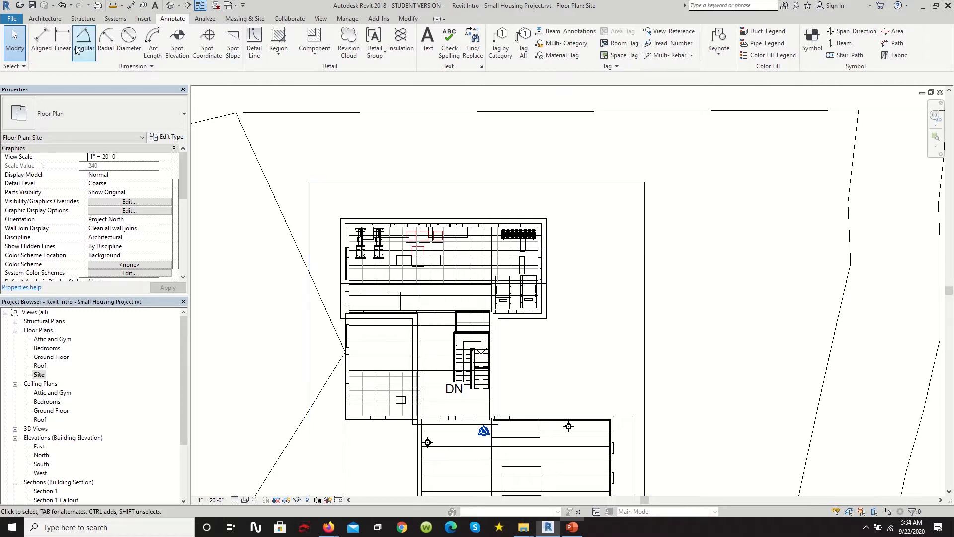
Draw detail lines north from the house's northwest outline corner and then east along the pad's north edge to its northeast corner
left_click(254, 42)
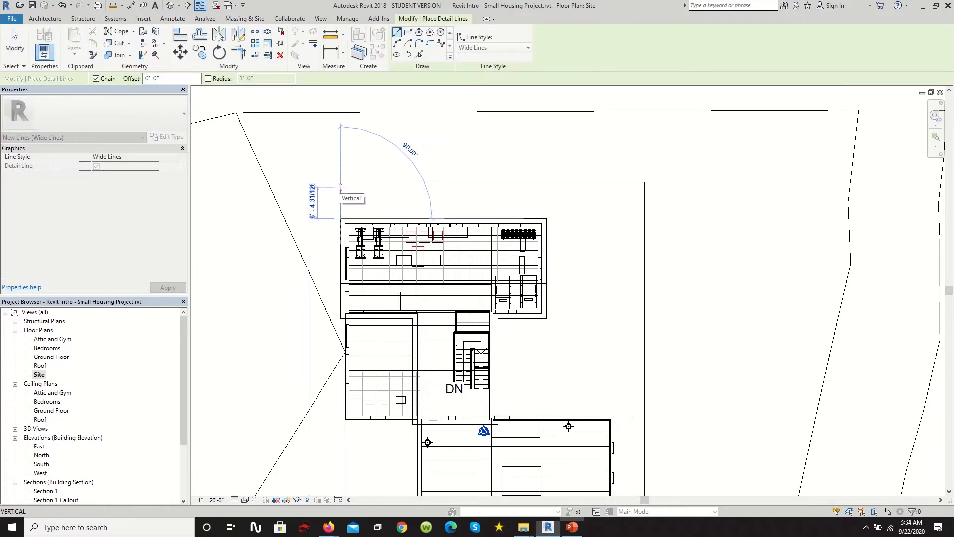
key("Return")
left_click(645, 180)
scroll(639, 258, "down", 1)
key("Escape")
Draw a vertical detail line from the east strip's outer north corner up to the northern detail line
left_click(633, 396)
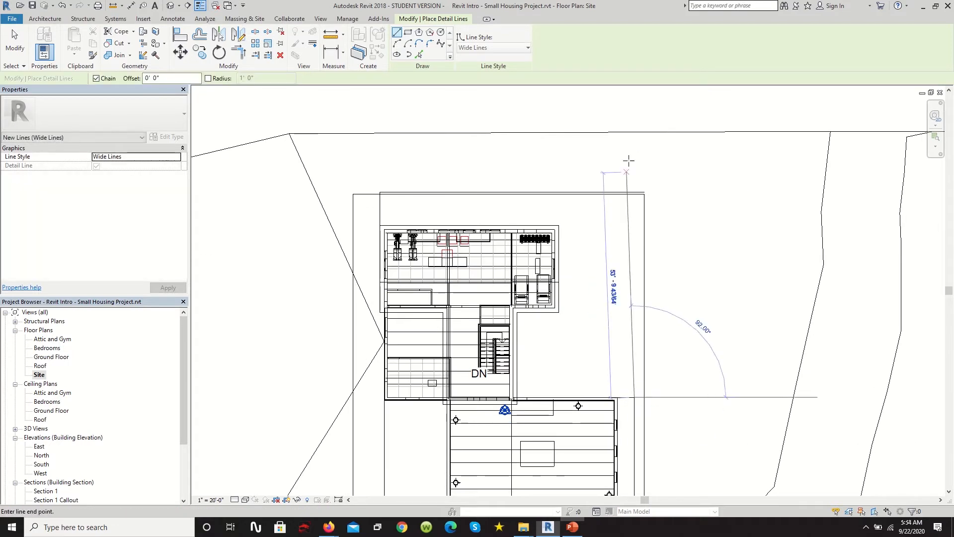
left_click(633, 191)
key("Escape")
Trace the exterior walls with detail lines from the large room around the northeast wing and along the north wall to the northwest corner
scroll(549, 376, "up", 1)
scroll(517, 395, "up", 4)
left_click(457, 413)
scroll(459, 442, "down", 2)
left_click(457, 196)
left_click(573, 199)
scroll(579, 119, "up", 3)
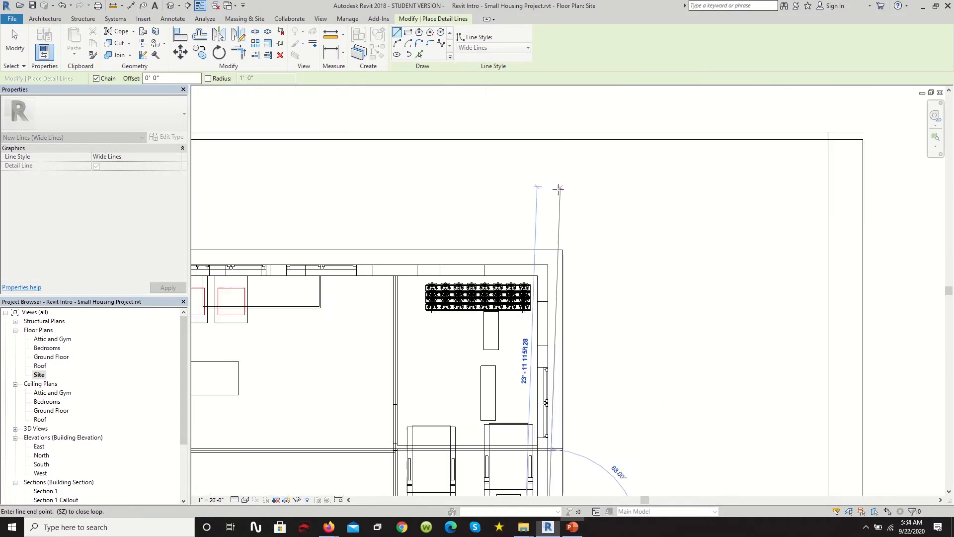
left_click(549, 265)
scroll(256, 256, "up", 2)
left_click(270, 254)
key("Escape")
Shorten the east end of the northern detail line so it meets the vertical line above the east strip
scroll(372, 192, "down", 5)
key("Escape")
scroll(523, 170, "up", 2)
left_click(592, 177)
scroll(648, 176, "up", 2)
left_click_drag(639, 178, 612, 177)
scroll(630, 175, "up", 1)
left_click(774, 502)
scroll(599, 175, "up", 7)
left_click_drag(633, 258, 646, 255)
key("Escape")
Review the complete detail-line layout around the house against the building pad and the site contours
scroll(616, 181, "down", 5)
scroll(604, 178, "down", 6)
scroll(604, 291, "down", 2)
scroll(591, 363, "up", 4)
scroll(547, 330, "down", 3)
scroll(466, 345, "up", 2)
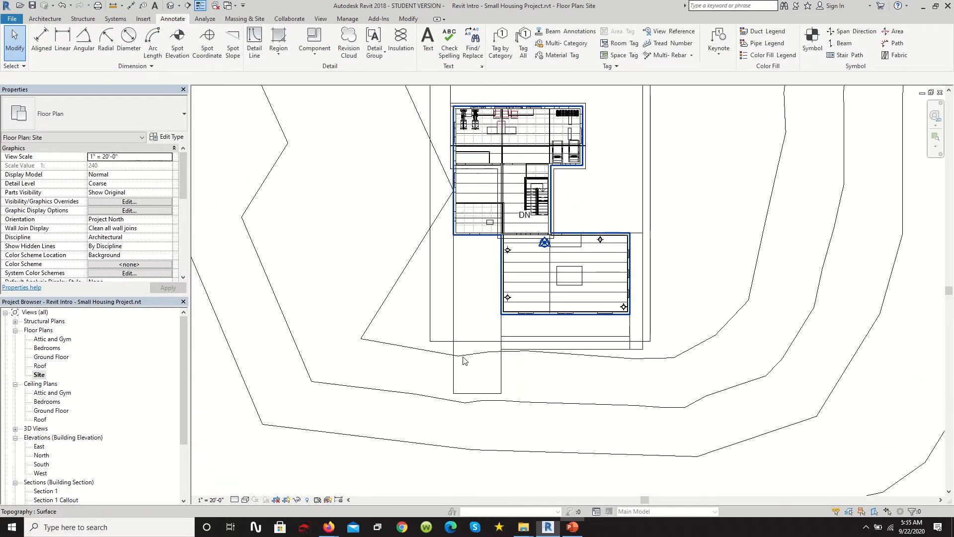
scroll(471, 360, "down", 2)
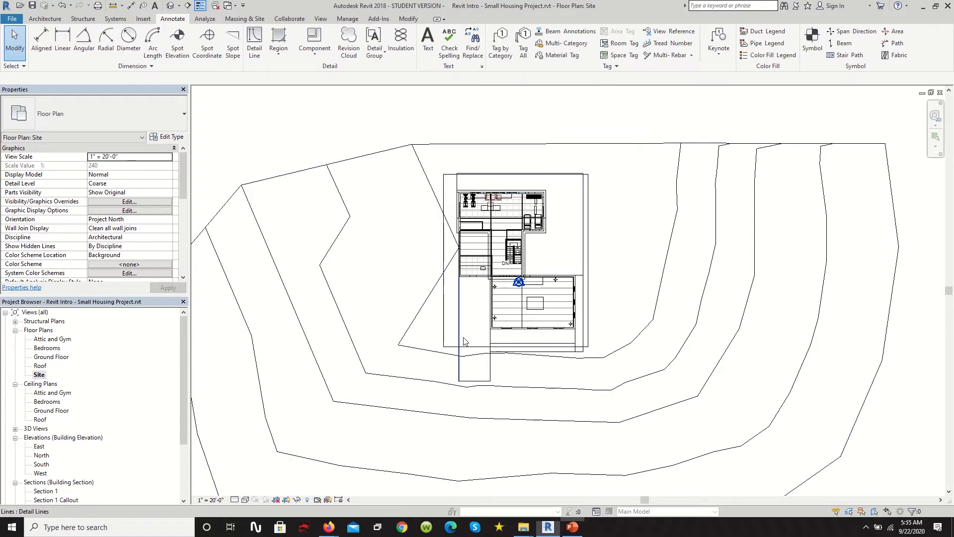
scroll(423, 205, "up", 2)
scroll(366, 94, "up", 1)
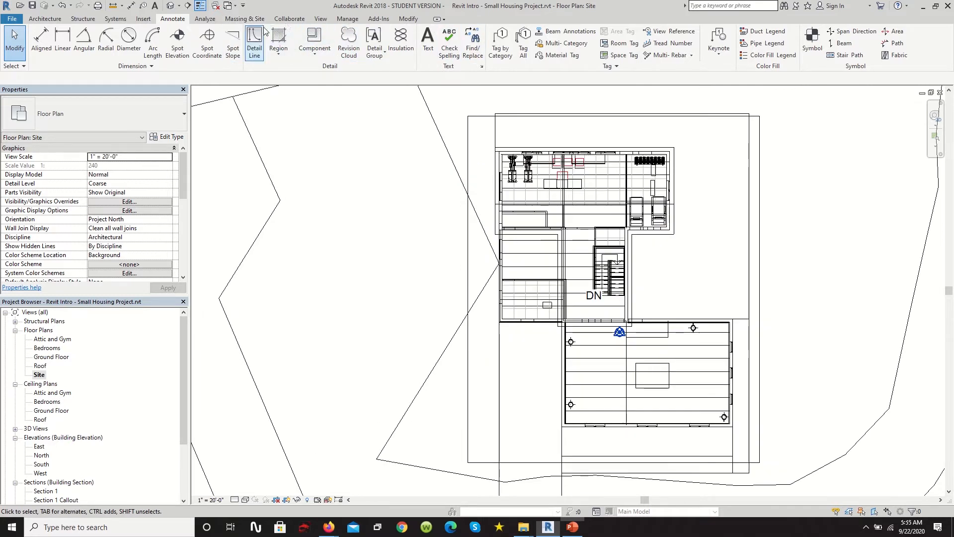
Draw a detail-line rectangle west of the house from the pad's southwest corner to the northern line's west end, about 6' 5" wide
left_click(254, 35)
left_click(407, 32)
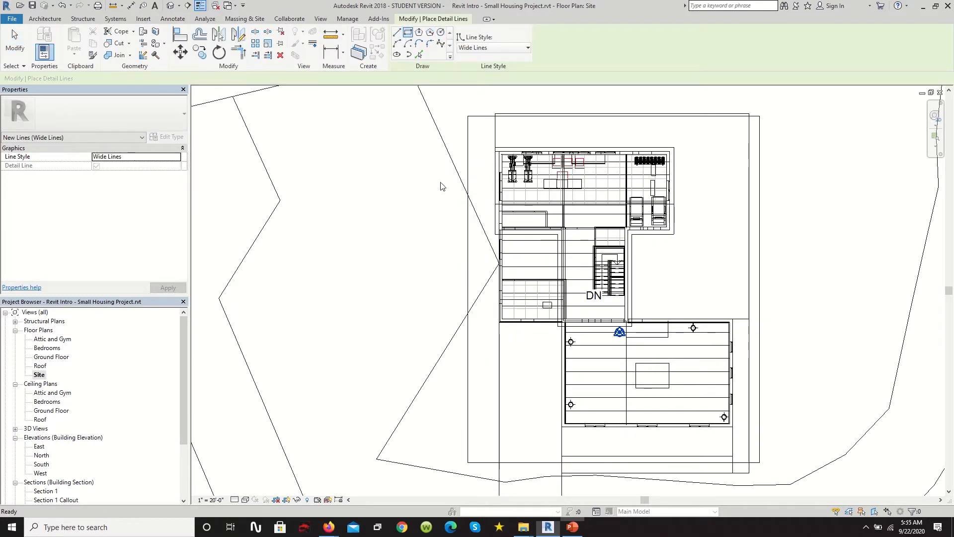
scroll(499, 463, "down", 3)
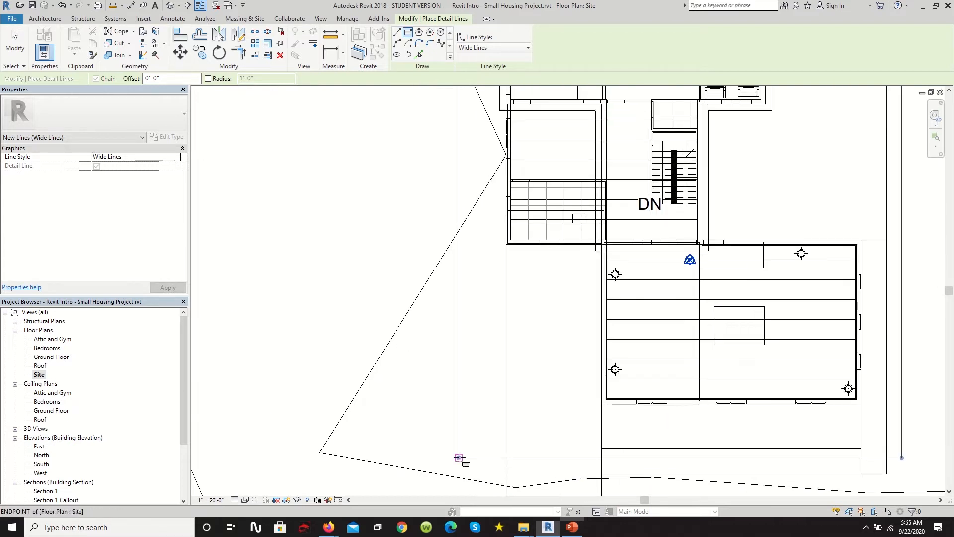
left_click(467, 457)
scroll(488, 229, "up", 6)
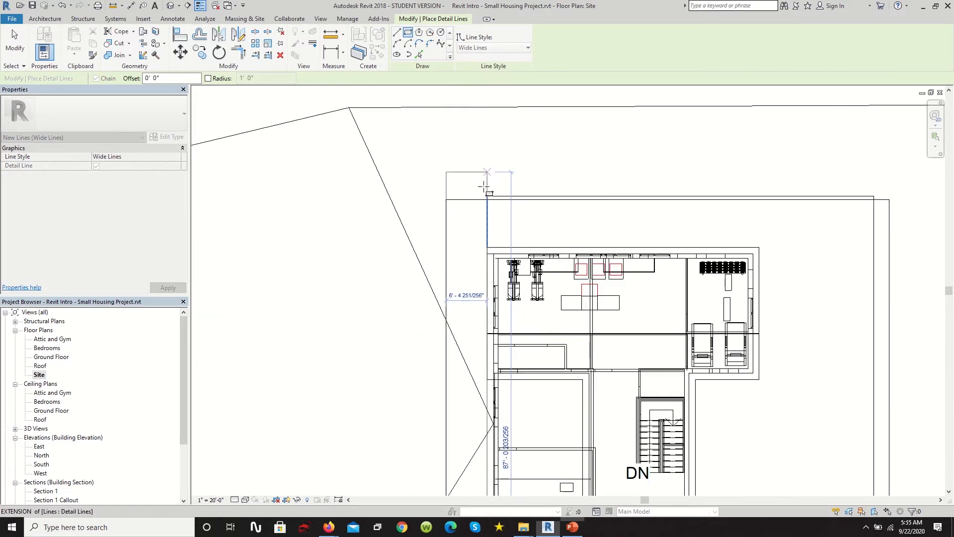
left_click(489, 195)
scroll(474, 176, "down", 5)
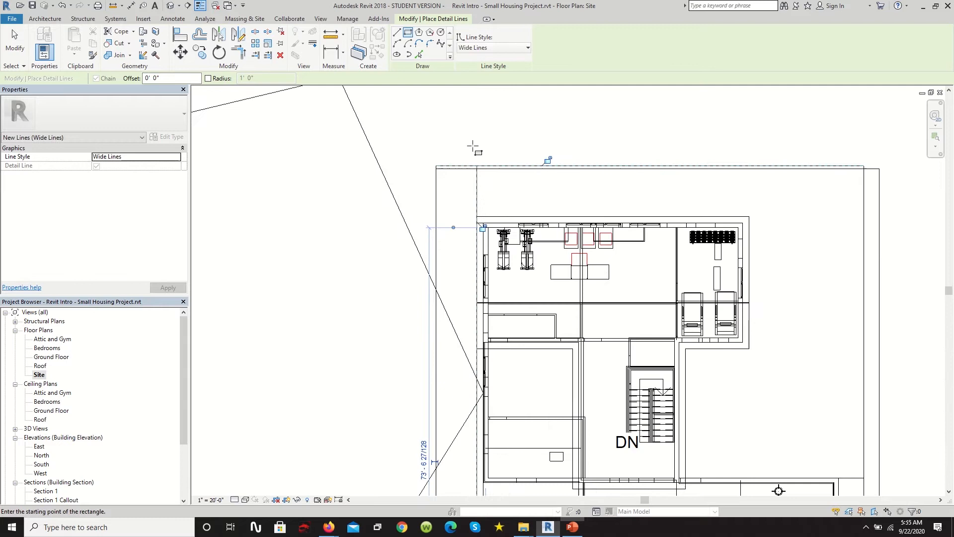
left_click(15, 40)
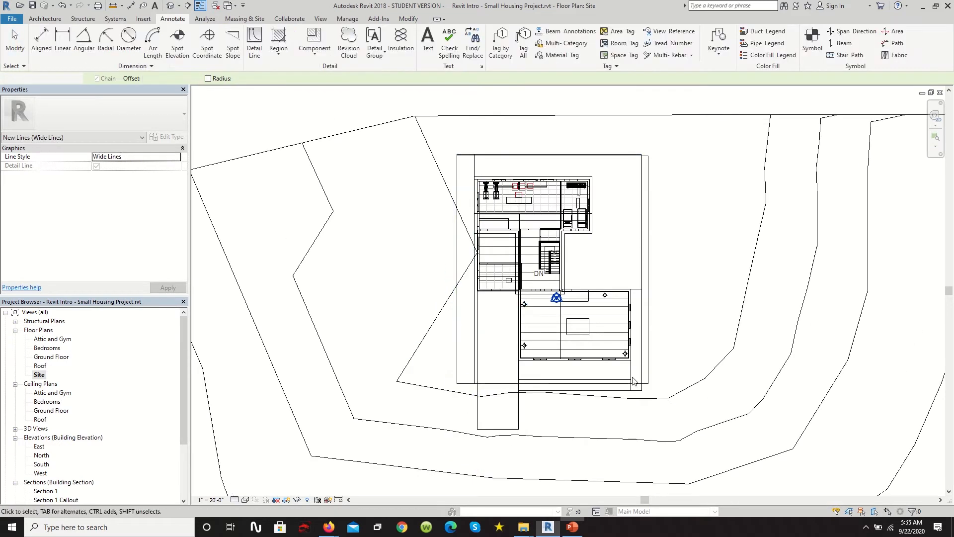
Measure the distance between the south strip's outer line and the south edge of the detail-line rectangle projecting southwest of the house
scroll(564, 415, "up", 2)
scroll(497, 416, "down", 2)
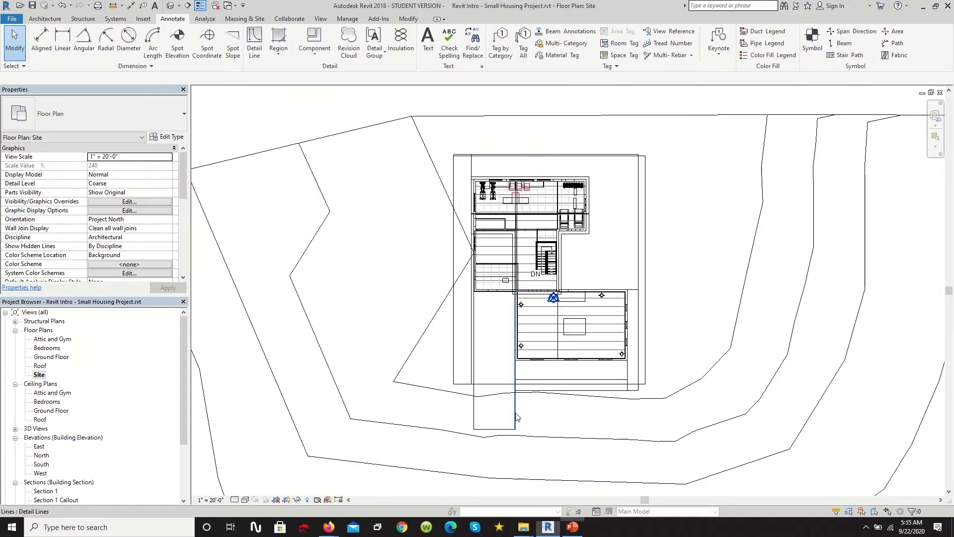
scroll(532, 417, "down", 3)
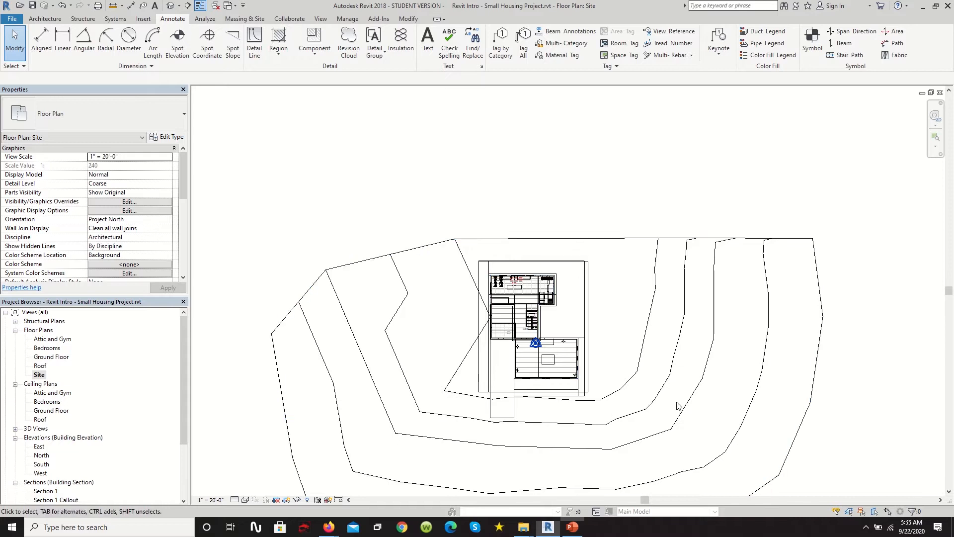
scroll(539, 330, "down", 2)
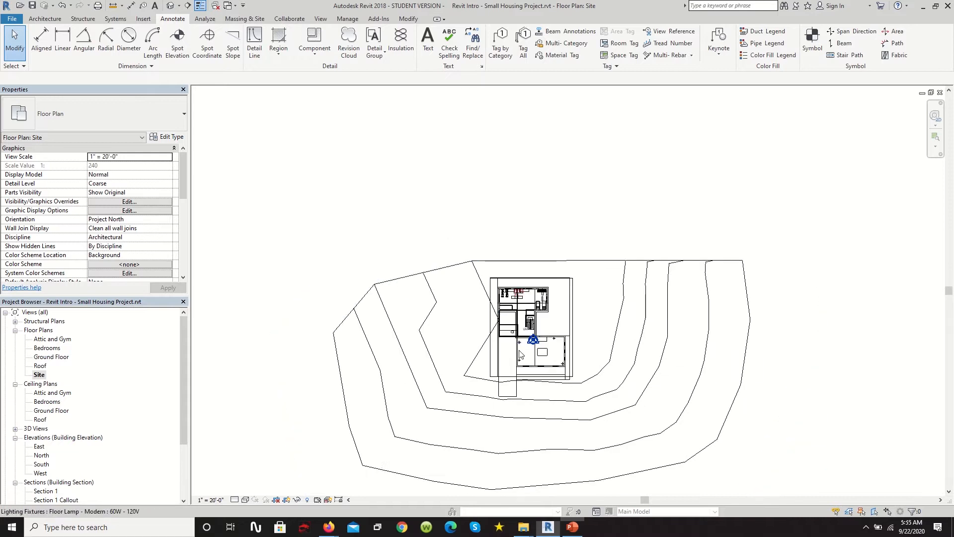
scroll(536, 385, "up", 3)
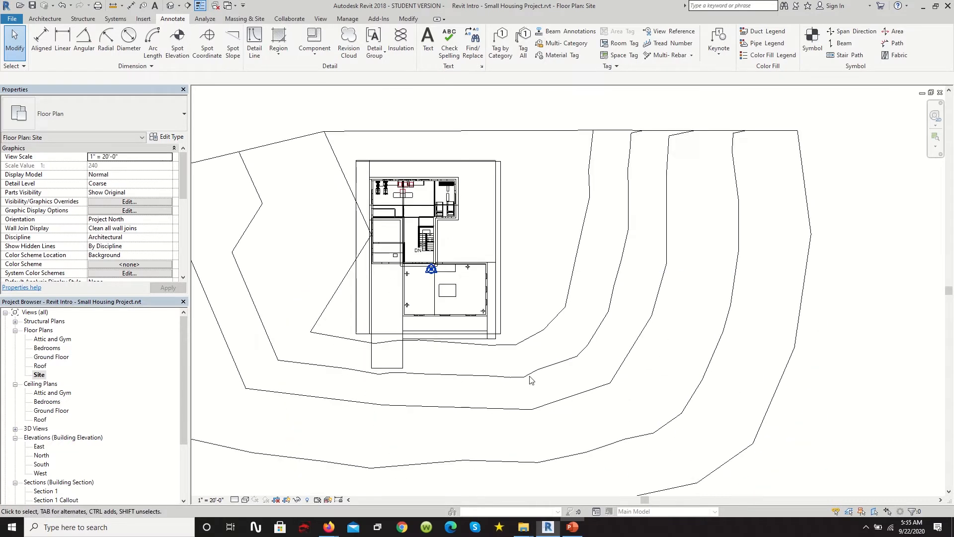
scroll(536, 386, "up", 3)
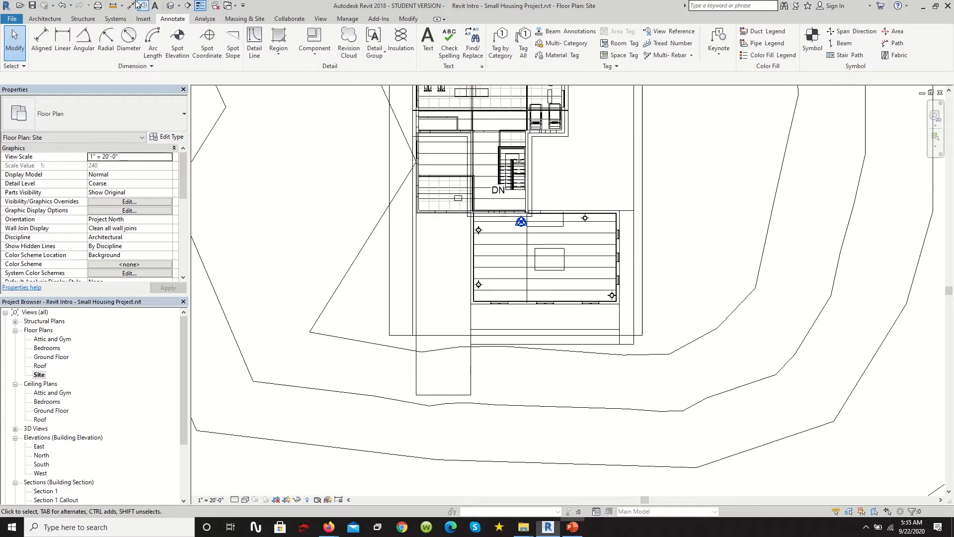
left_click(133, 5)
scroll(492, 332, "up", 2)
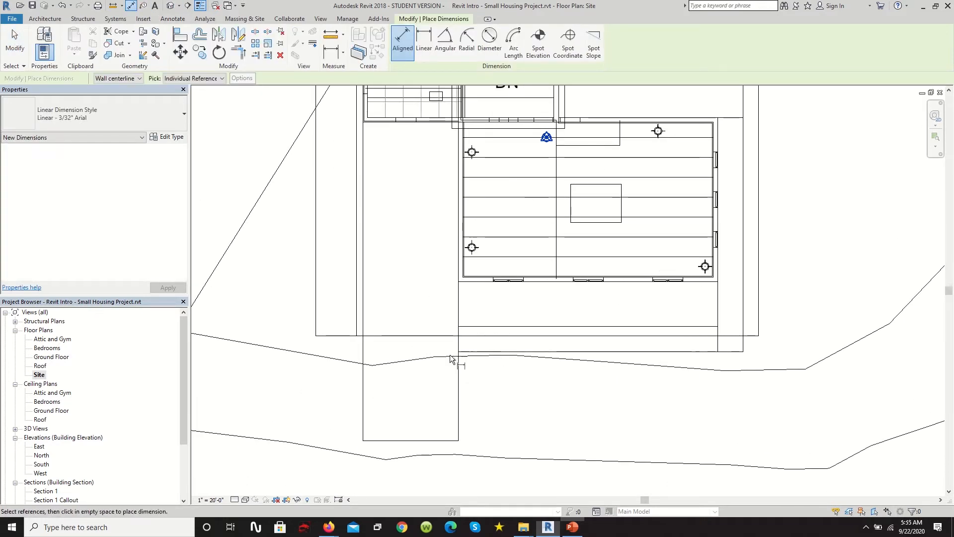
left_click(467, 355)
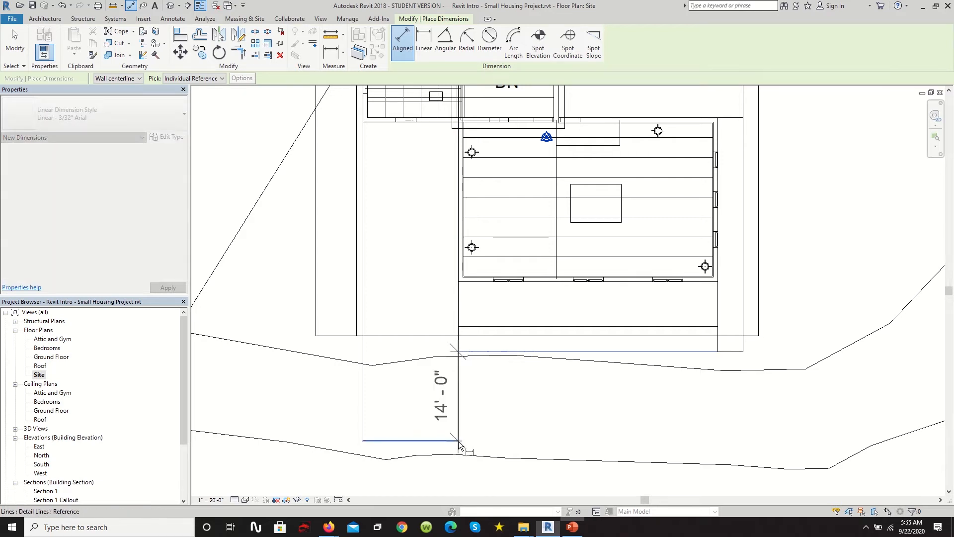
left_click(459, 443)
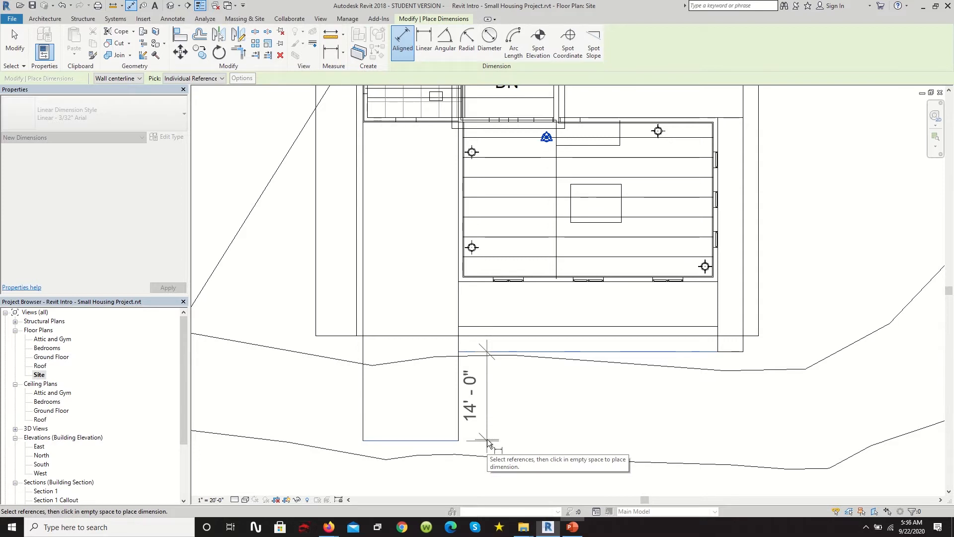
key("Escape")
key("Escape")
Draw a horizontal detail line from the southeast corner of the projecting southwest rectangle eastward almost to the site boundary
key("d")
key("i")
scroll(480, 442, "down", 5)
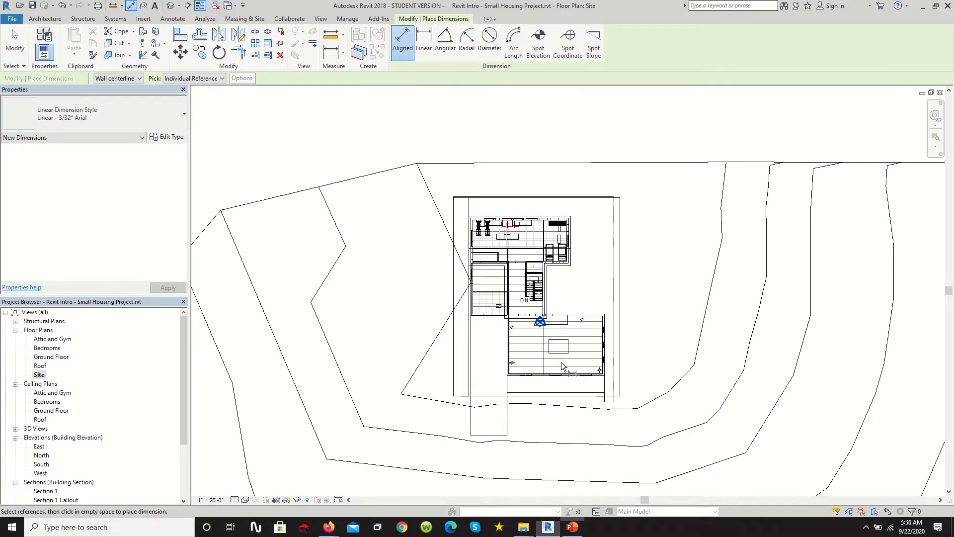
scroll(562, 366, "down", 1)
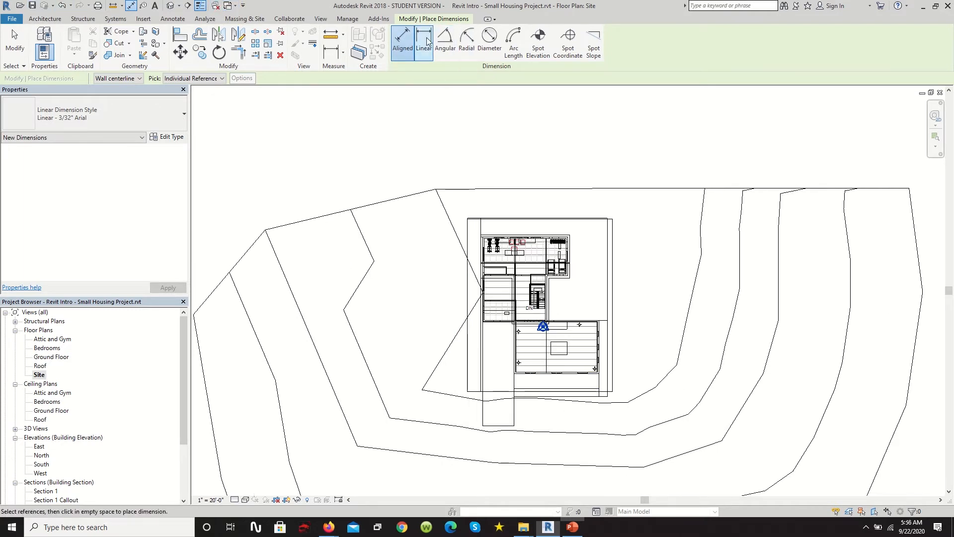
left_click(172, 20)
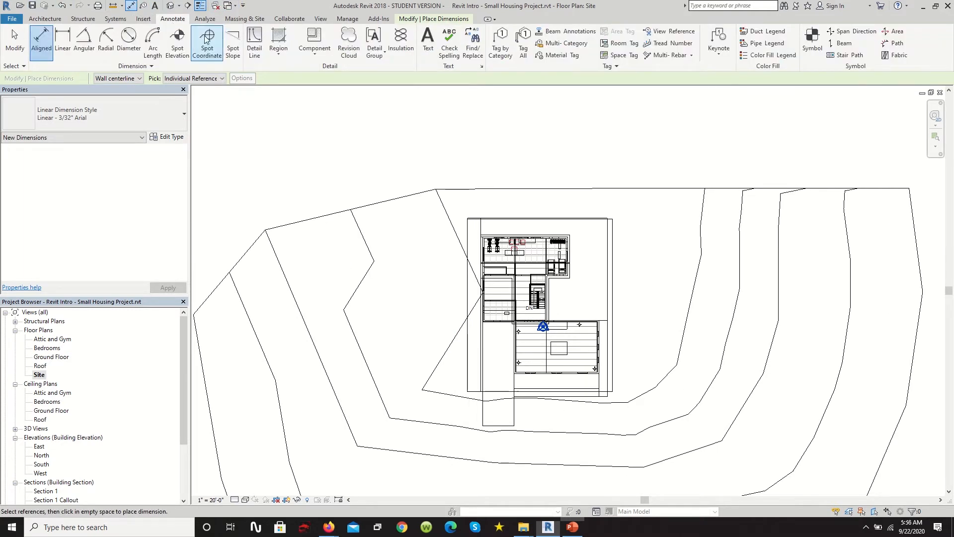
left_click(254, 45)
scroll(557, 442, "up", 2)
left_click(501, 284)
left_click(501, 415)
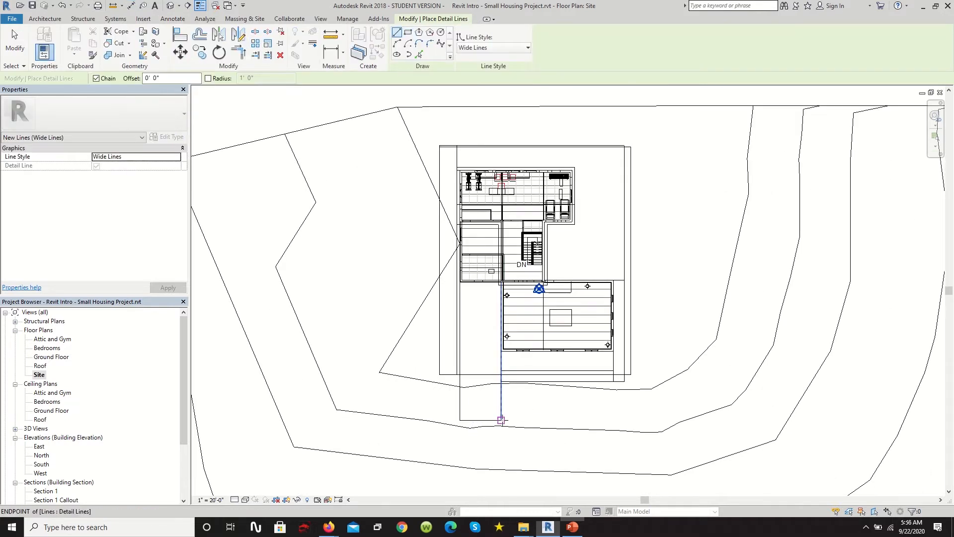
scroll(502, 423, "down", 3)
scroll(695, 413, "up", 2)
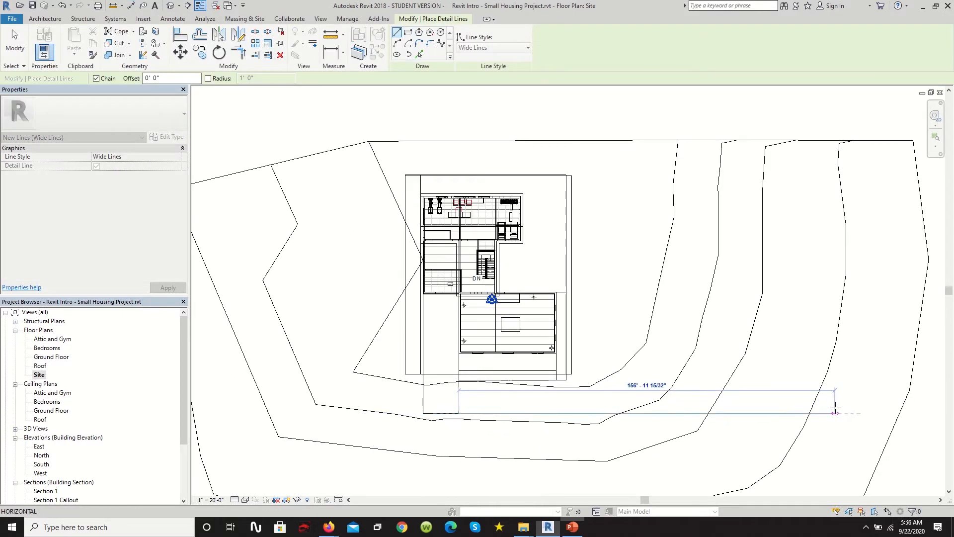
left_click(893, 412)
key("Escape")
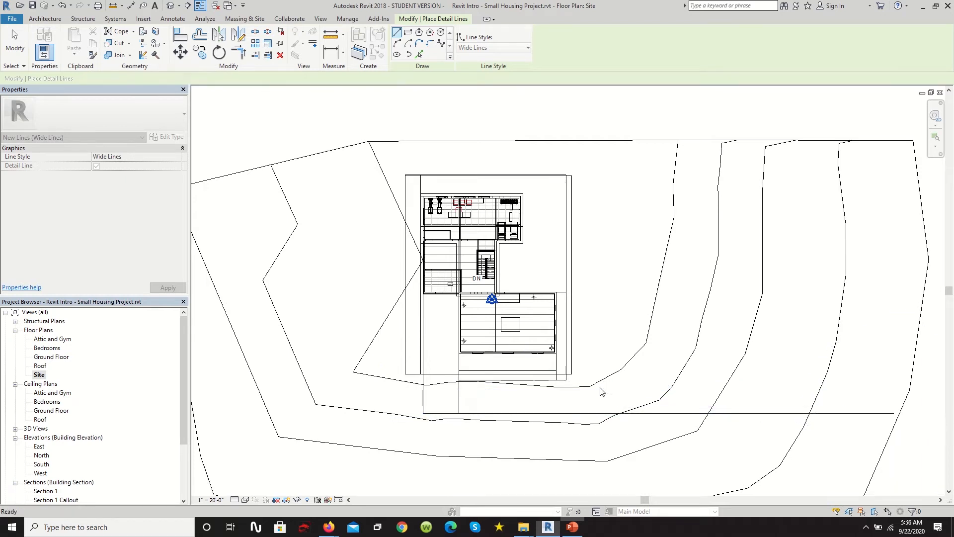
key("d")
key("i")
scroll(450, 373, "up", 3)
scroll(460, 376, "up", 1)
left_click(535, 455)
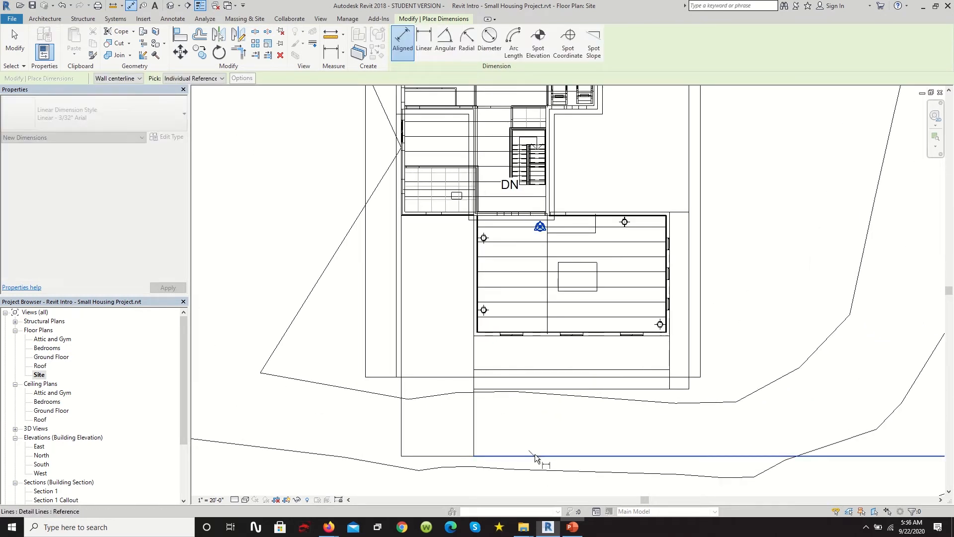
key("Escape")
scroll(547, 437, "up", 3)
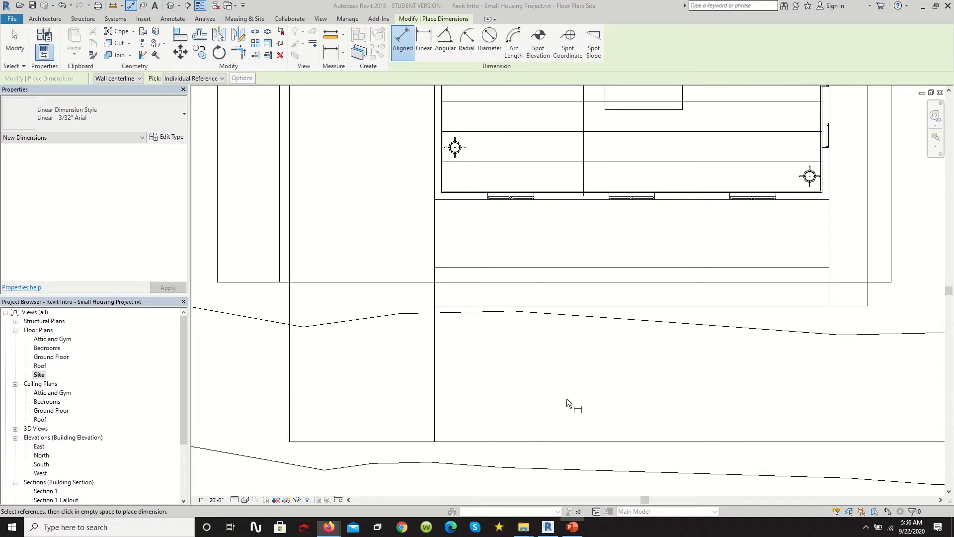
scroll(558, 312, "down", 5)
scroll(646, 353, "down", 2)
scroll(540, 368, "up", 3)
scroll(540, 369, "up", 4)
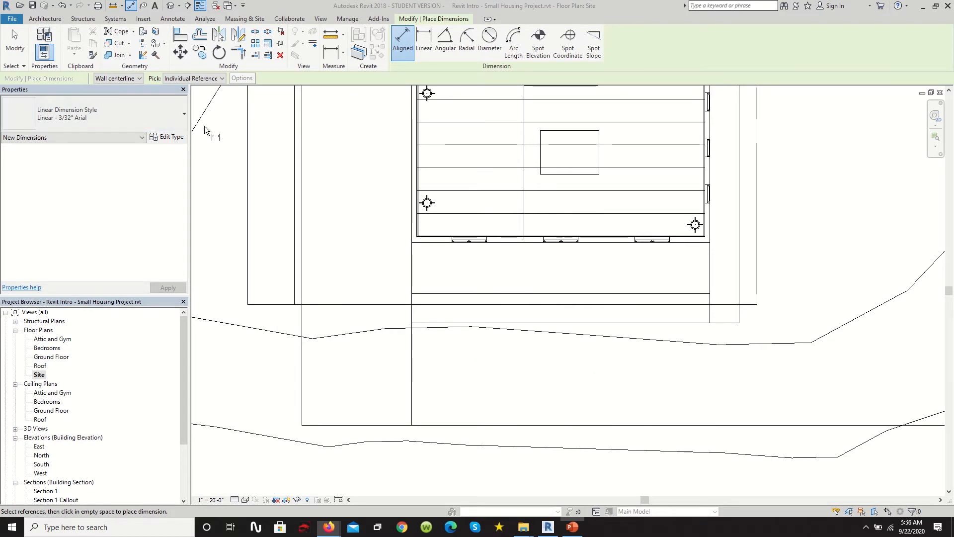
Offset copies of the long horizontal detail line 10' to its north and south
key("o")
key("f")
scroll(261, 271, "up", 2)
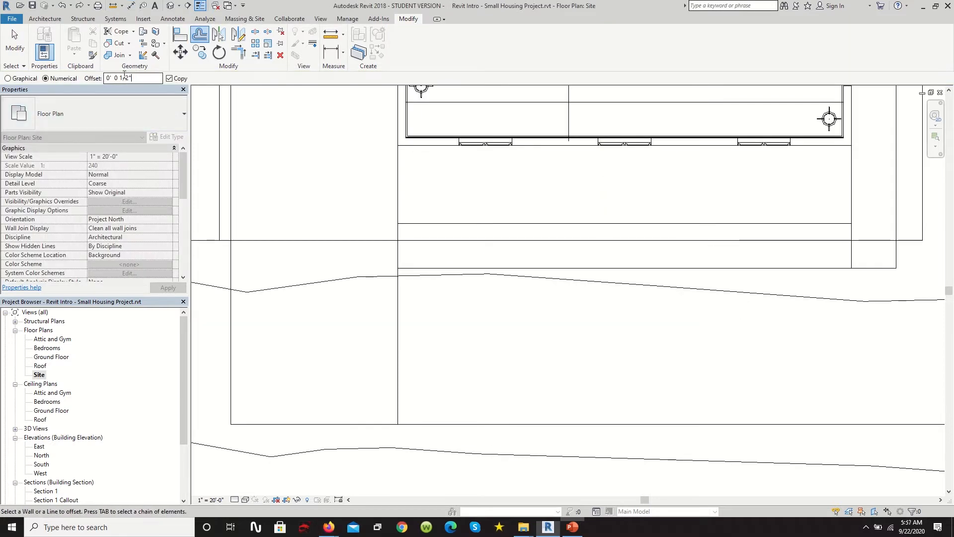
type("1")
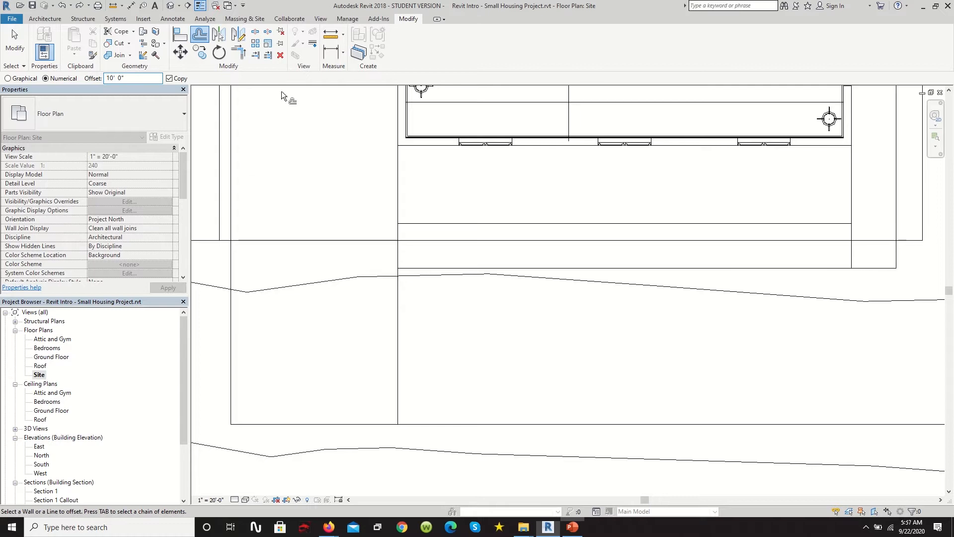
scroll(487, 425, "down", 1)
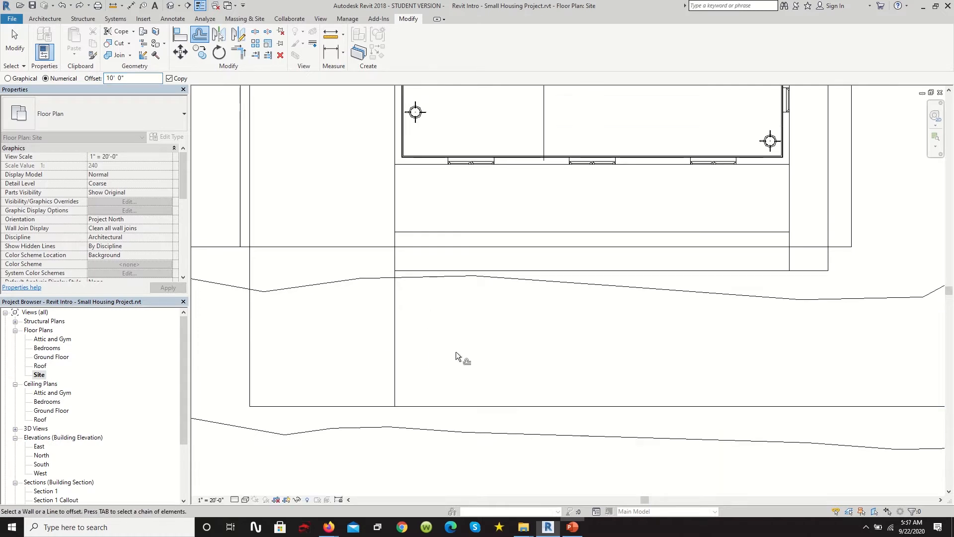
scroll(390, 315, "down", 4)
key("Escape")
key("Escape")
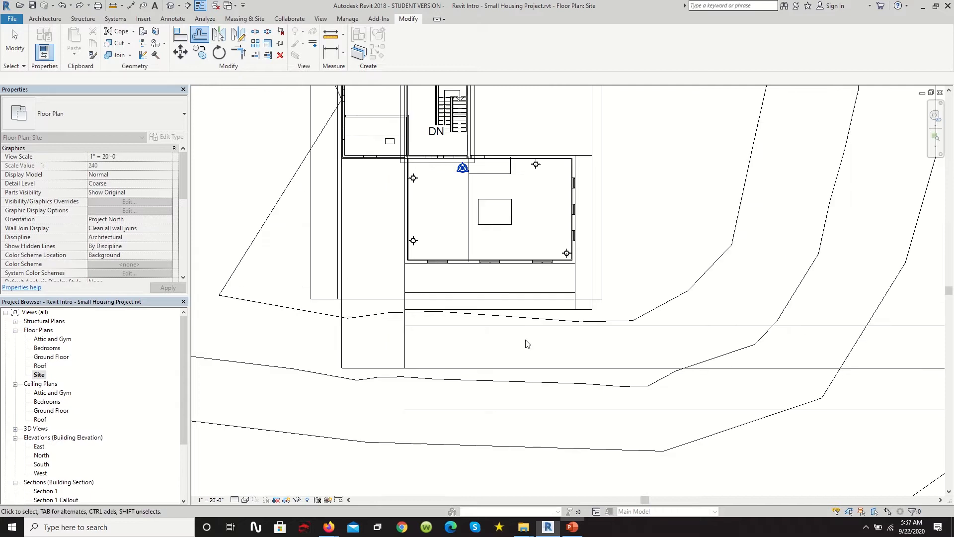
Delete the southernmost of the three long horizontal detail lines
scroll(696, 328, "up", 2)
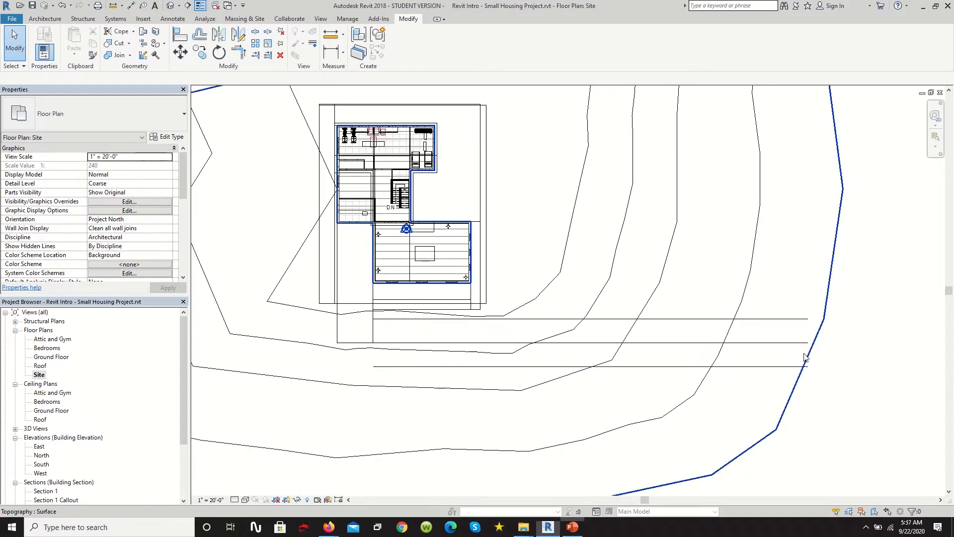
left_click(387, 367)
key("Escape")
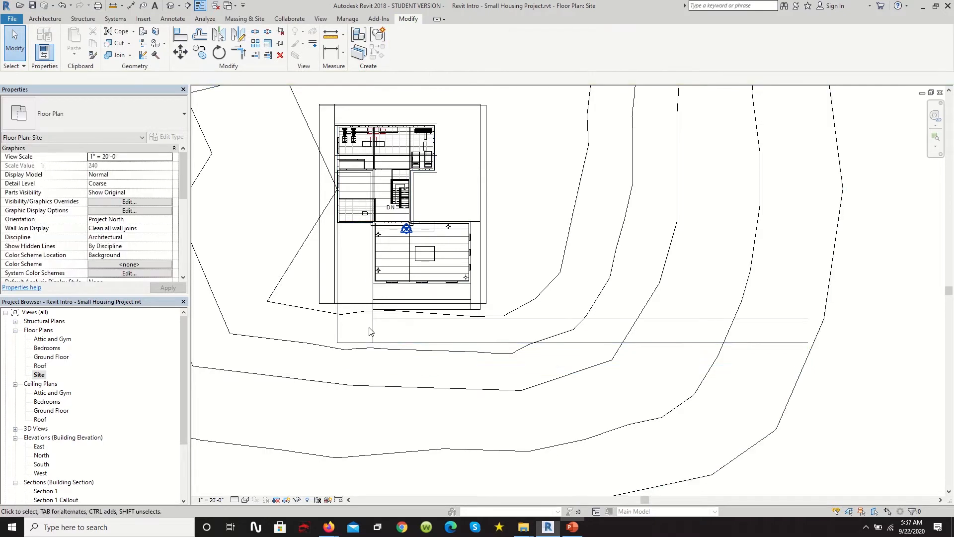
Examine the gap between the south strip's outer line and the long offset line near the southwest rectangle
scroll(369, 328, "up", 2)
scroll(395, 326, "up", 2)
scroll(385, 305, "down", 2)
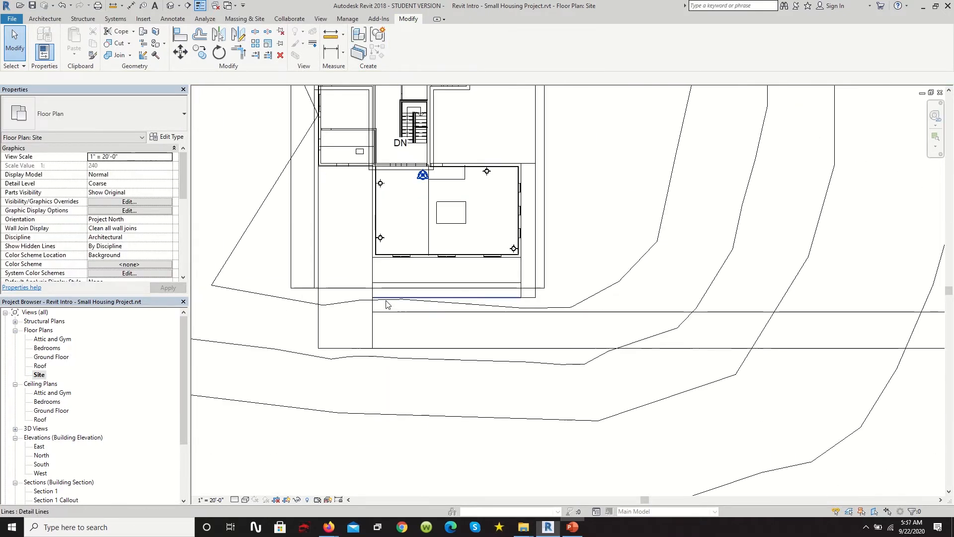
scroll(392, 316, "up", 1)
scroll(389, 317, "down", 2)
scroll(426, 323, "up", 3)
scroll(294, 124, "down", 1)
scroll(575, 319, "down", 1)
scroll(591, 317, "up", 2)
scroll(591, 317, "down", 2)
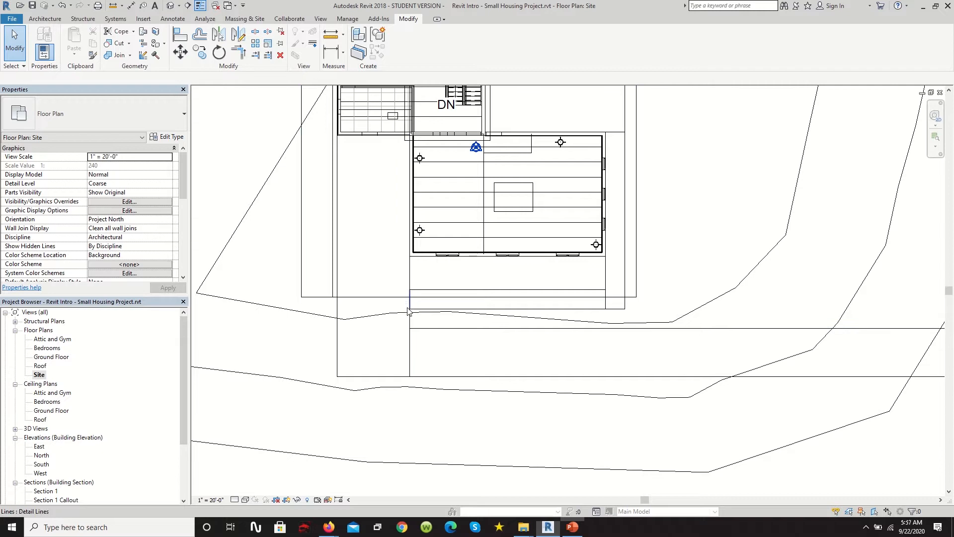
Draw a detail-line rectangle about 4' deep between the south strip and the northern long line, from the strip's southwest corner to its east edge
scroll(627, 323, "up", 3)
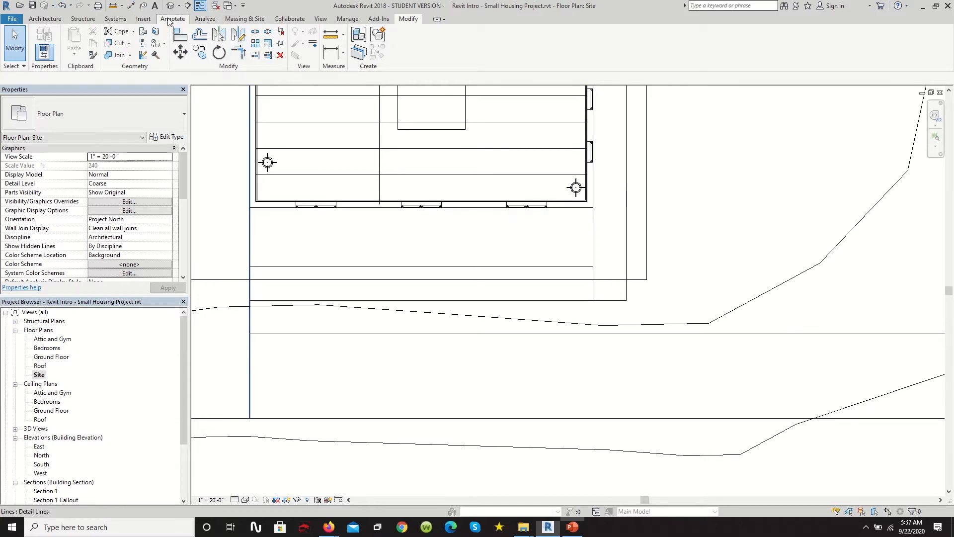
left_click(172, 19)
left_click(255, 46)
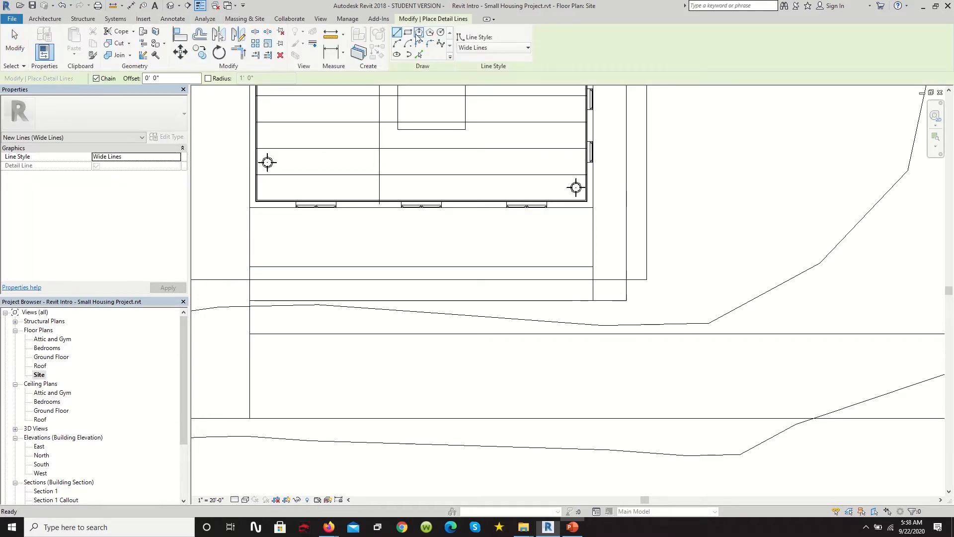
left_click(408, 31)
left_click(250, 302)
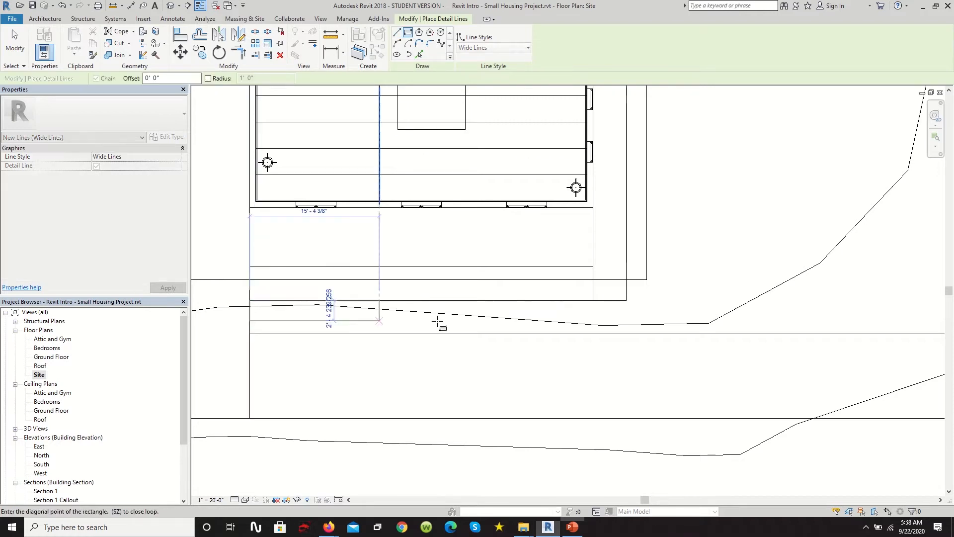
left_click(626, 333)
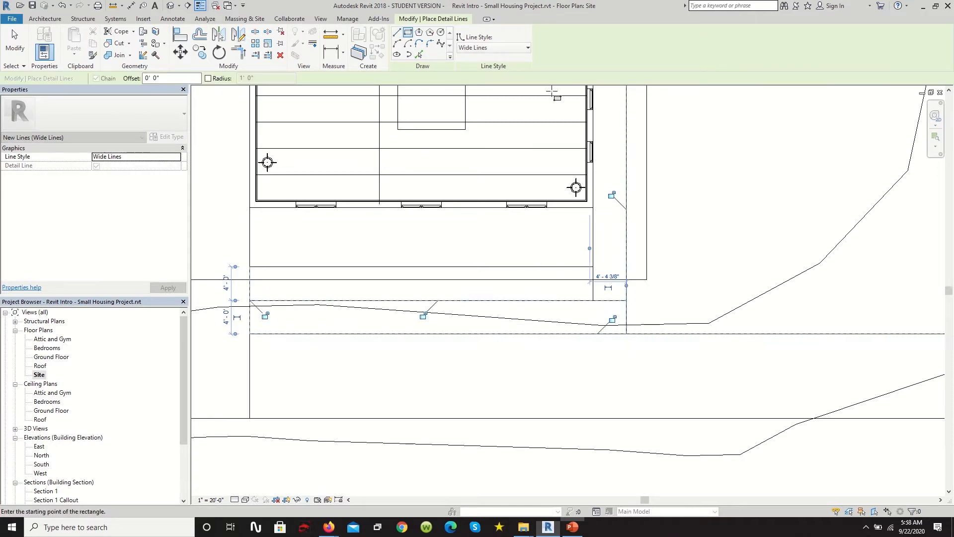
scroll(545, 298, "down", 3)
scroll(400, 263, "up", 4)
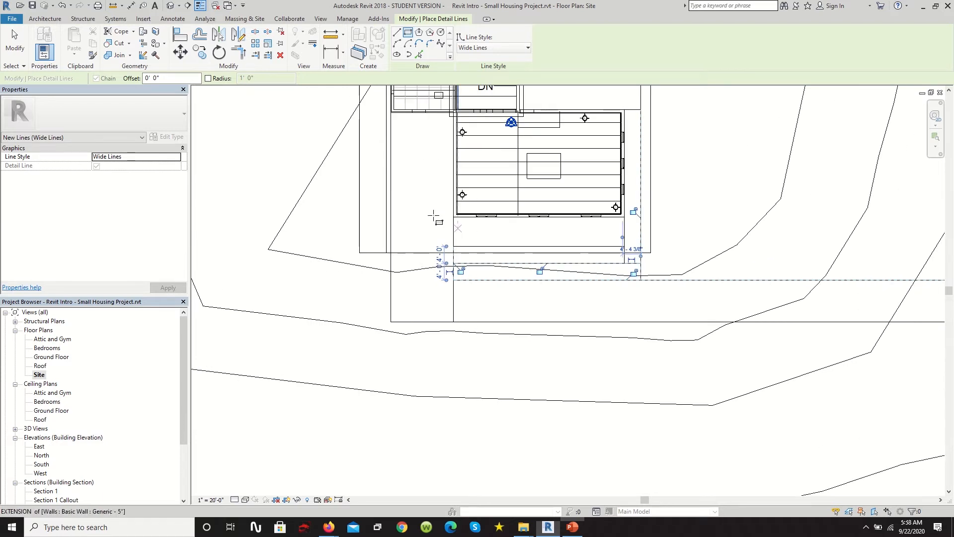
key("Escape")
key("Escape")
key("Escape")
Close the east and west ends of the 10' wide path with vertical detail lines between its two long horizontal lines
scroll(490, 330, "down", 5)
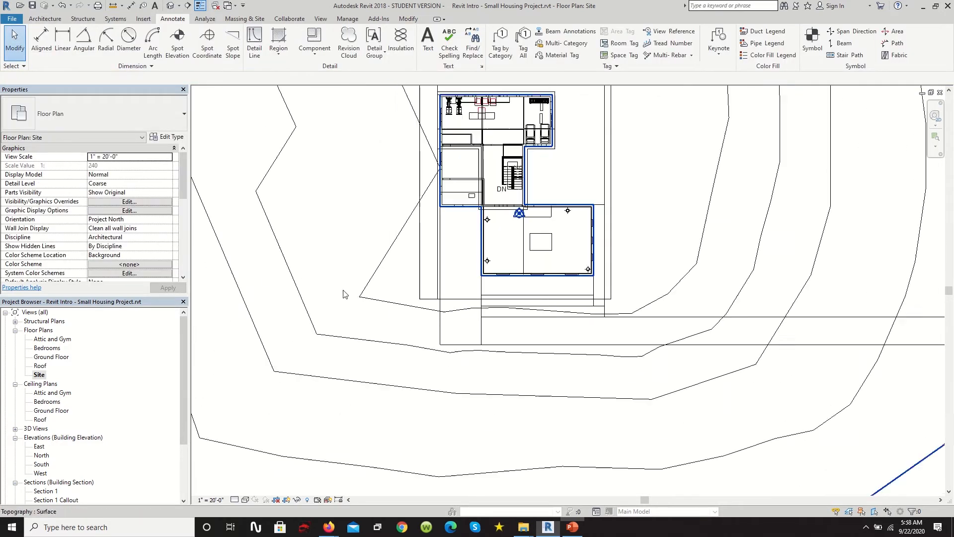
left_click(255, 42)
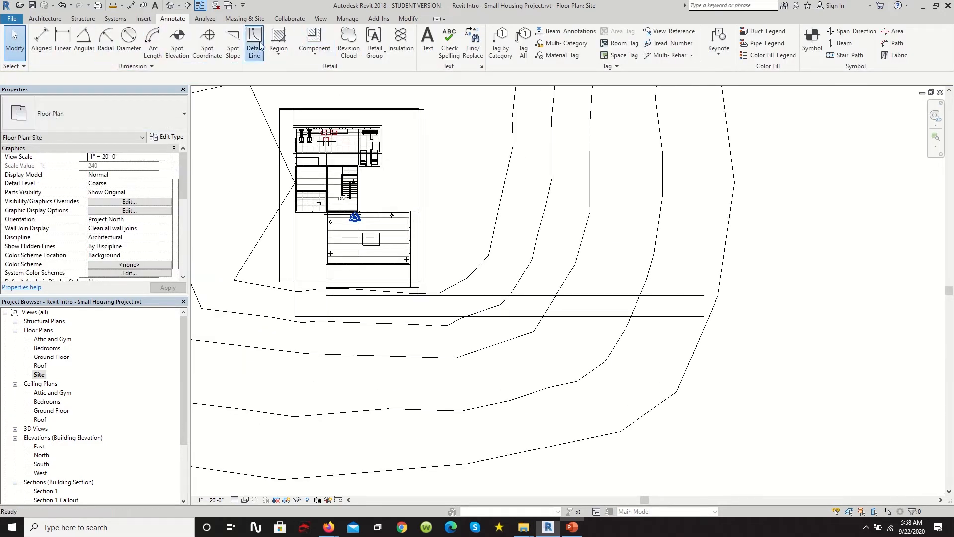
left_click(326, 316)
left_click(704, 316)
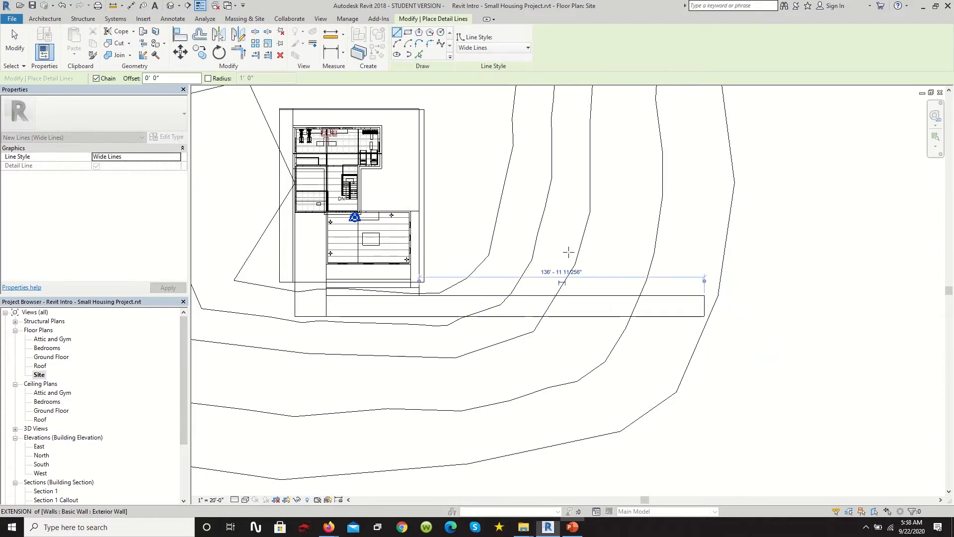
scroll(325, 323, "up", 4)
left_click(333, 267)
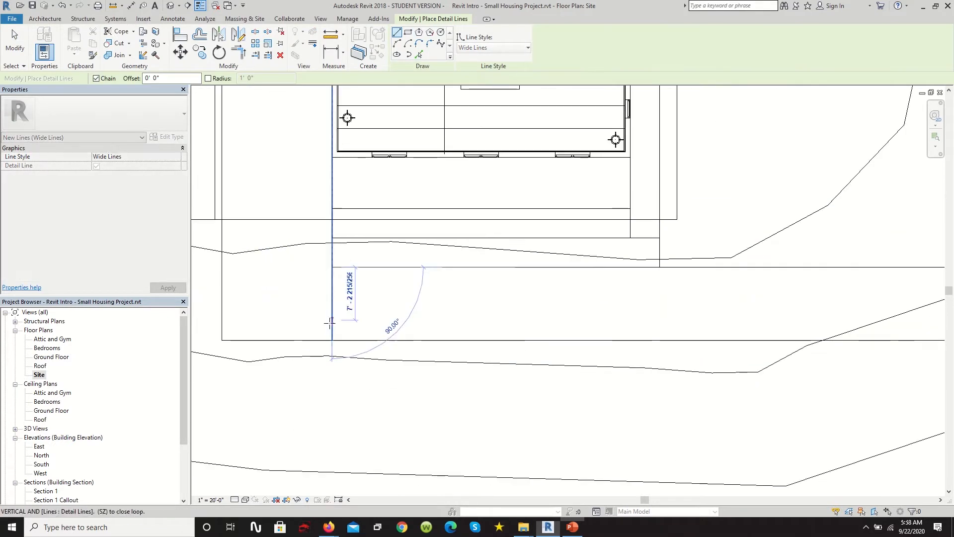
scroll(458, 284, "down", 4)
scroll(343, 270, "up", 3)
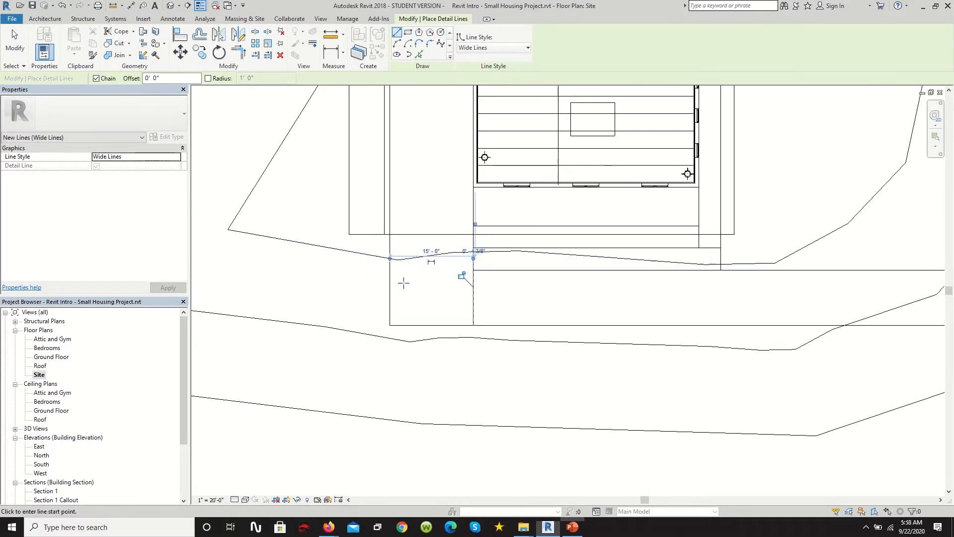
Draw a 10' vertical detail line extending the 15' wide strip's west edge to the path's southern line
left_click(390, 270)
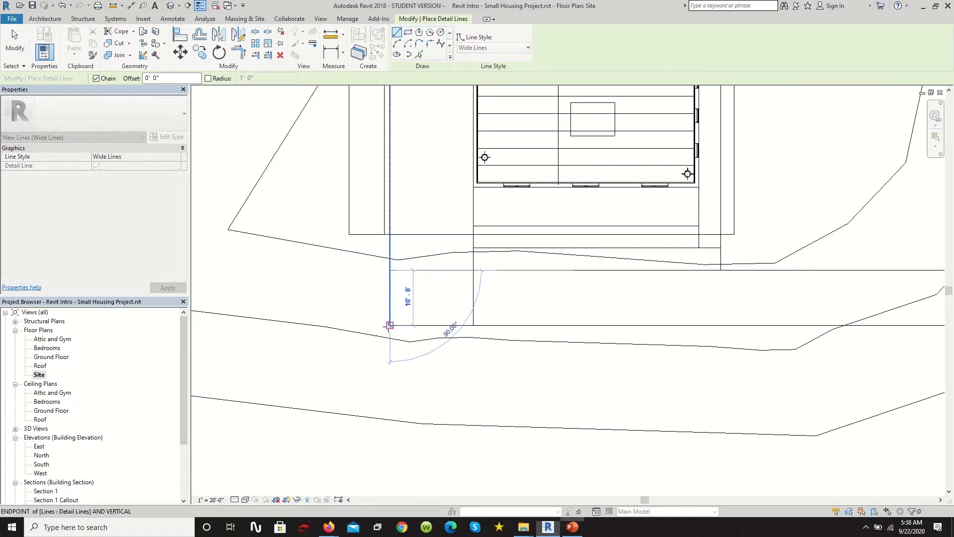
left_click(389, 325)
key("Escape")
Extend the 10' wide path westward across the site with detail lines and close its west end
scroll(389, 306, "down", 3)
scroll(373, 308, "up", 2)
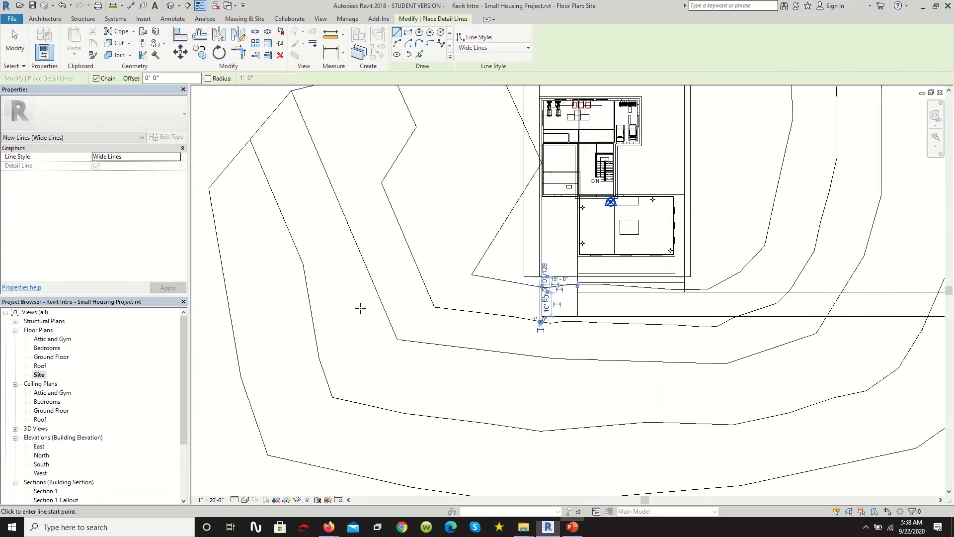
left_click(313, 316)
left_click(314, 292)
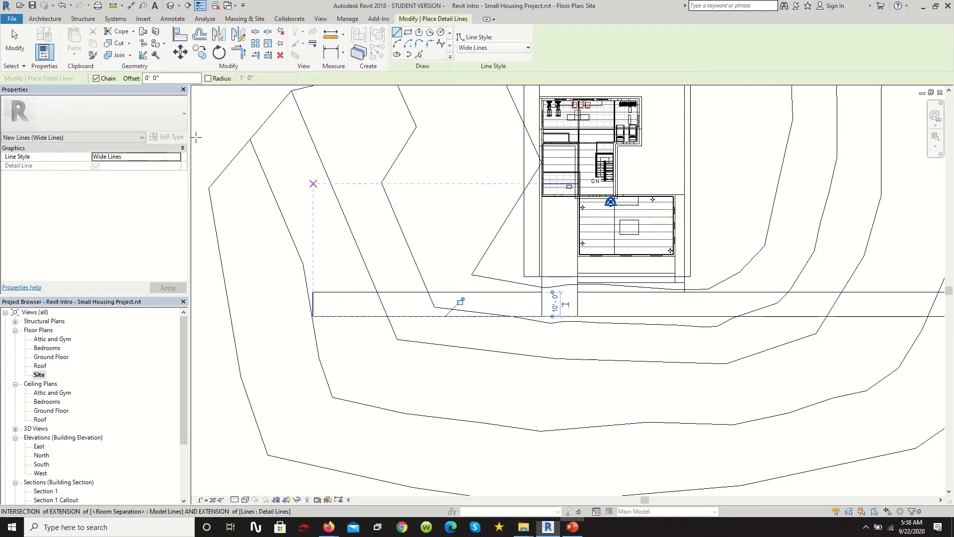
left_click(15, 41)
Move the short south end line of the narrow strip west of the house down to the path's northern line
scroll(287, 211, "down", 3)
scroll(399, 214, "up", 3)
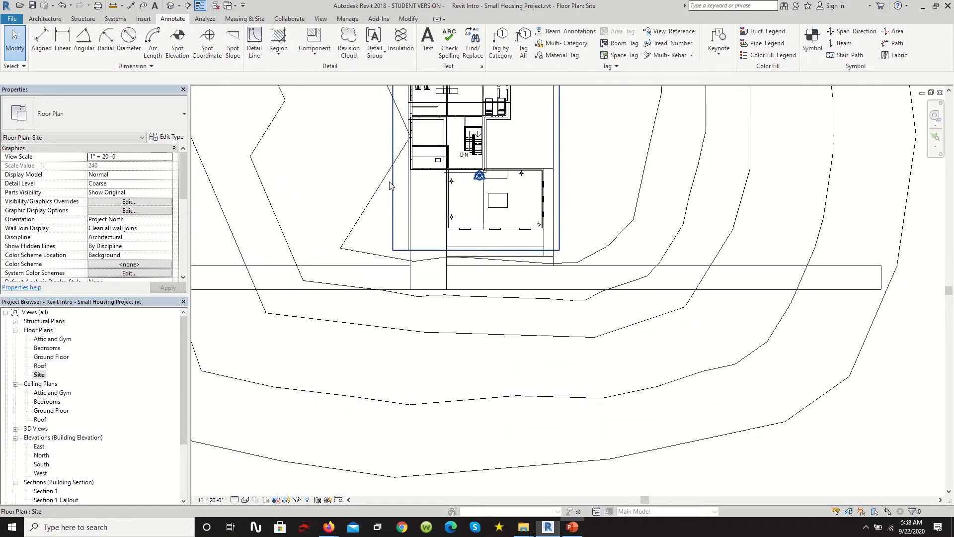
scroll(451, 266, "up", 3)
scroll(486, 268, "down", 2)
scroll(524, 237, "up", 2)
scroll(519, 278, "down", 2)
scroll(504, 290, "up", 3)
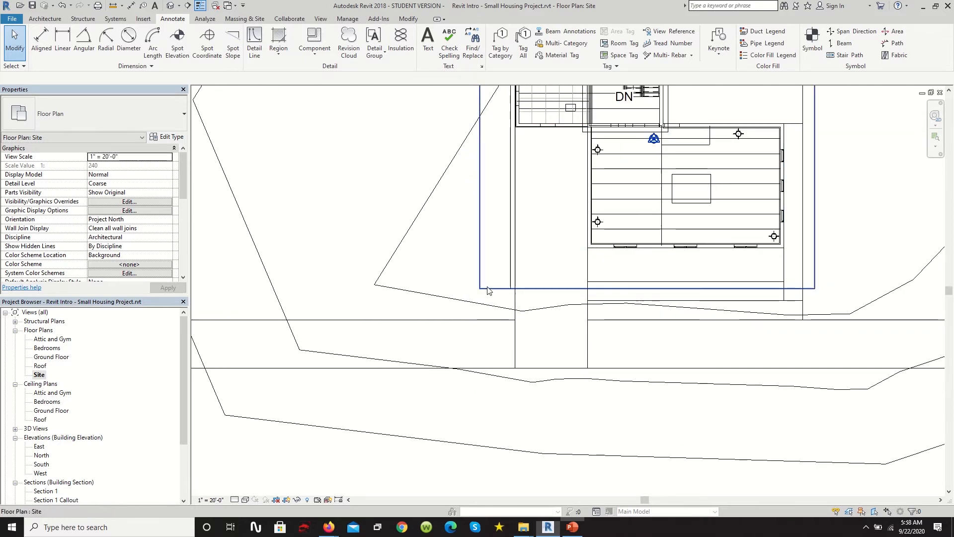
left_click(499, 292)
scroll(497, 292, "up", 2)
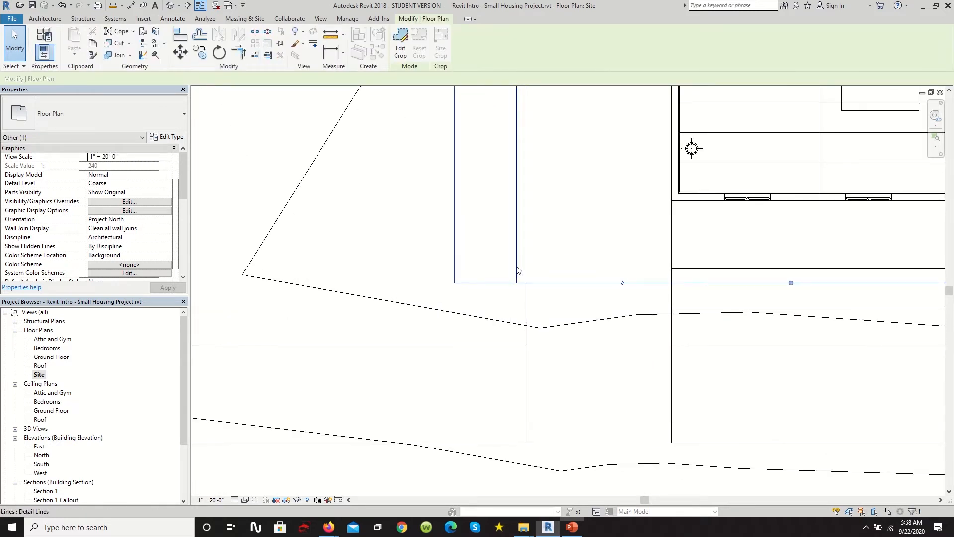
scroll(488, 292, "down", 5)
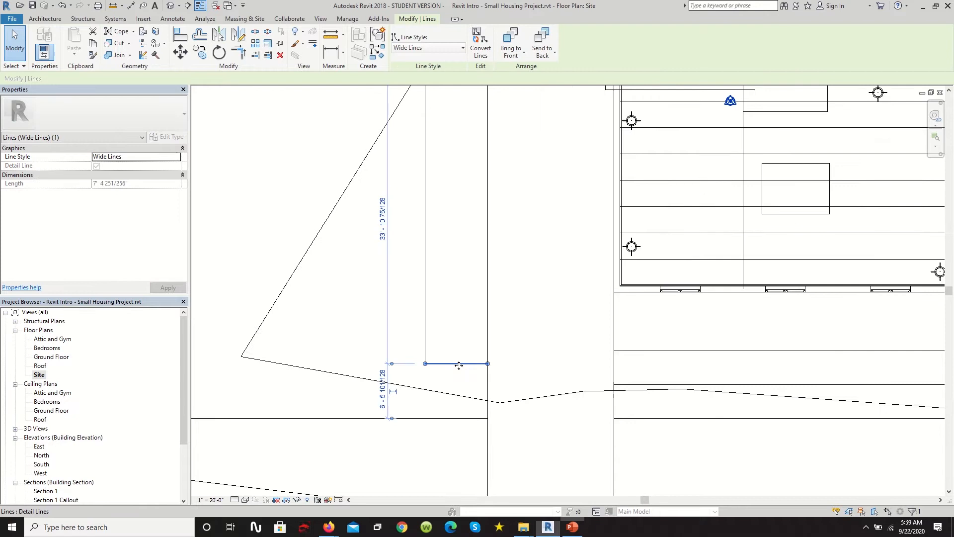
left_click_drag(458, 364, 457, 419)
key("Escape")
scroll(383, 337, "down", 5)
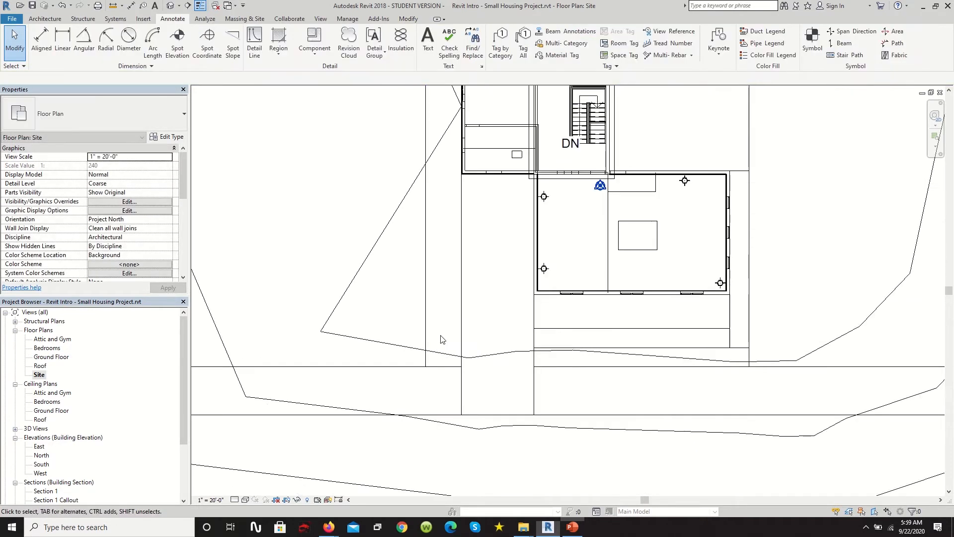
Examine the overall layout of the outdoor areas and the long path around the house
scroll(451, 348, "down", 2)
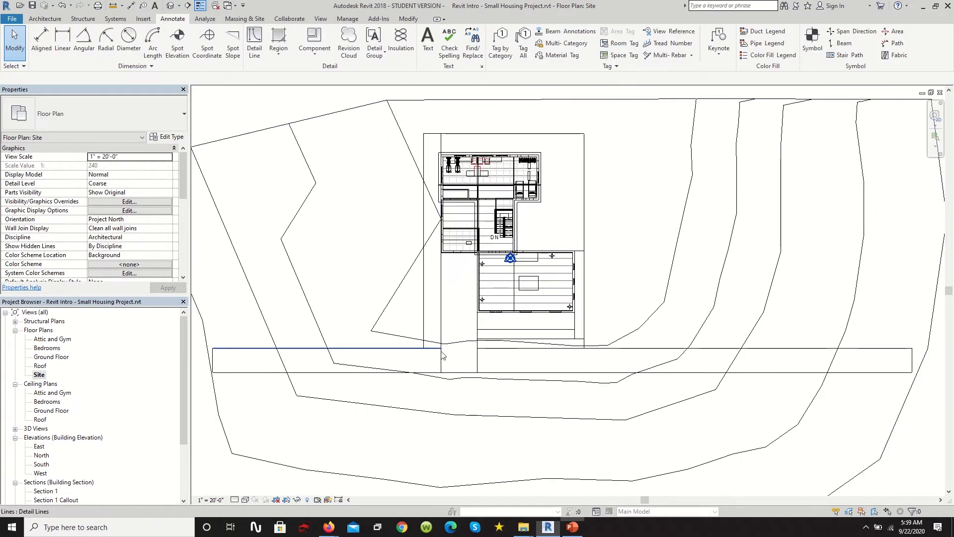
scroll(454, 328, "up", 4)
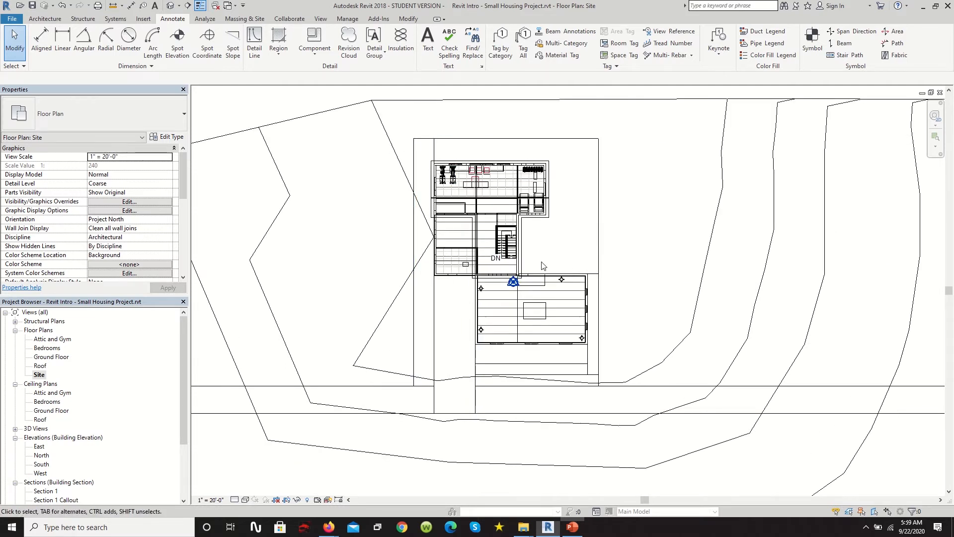
scroll(597, 290, "up", 4)
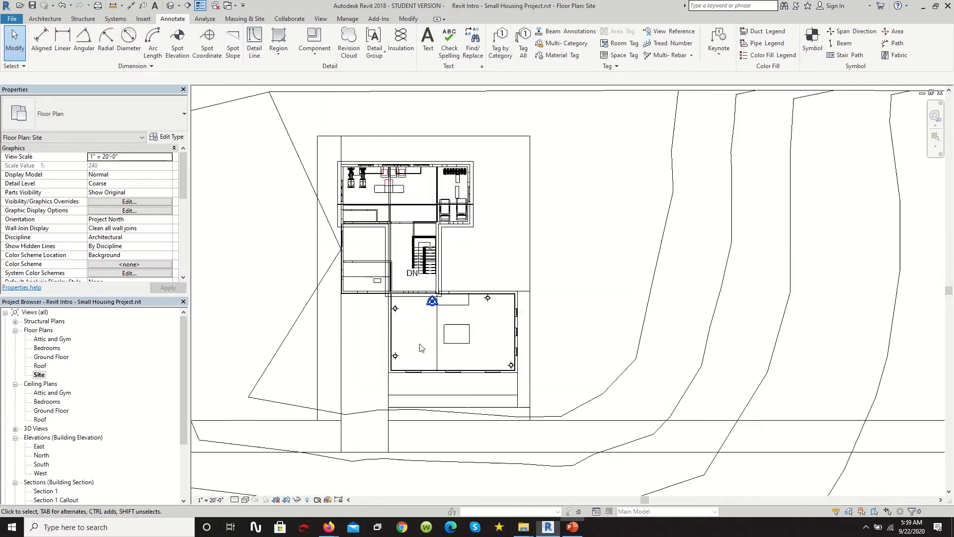
scroll(378, 432, "down", 4)
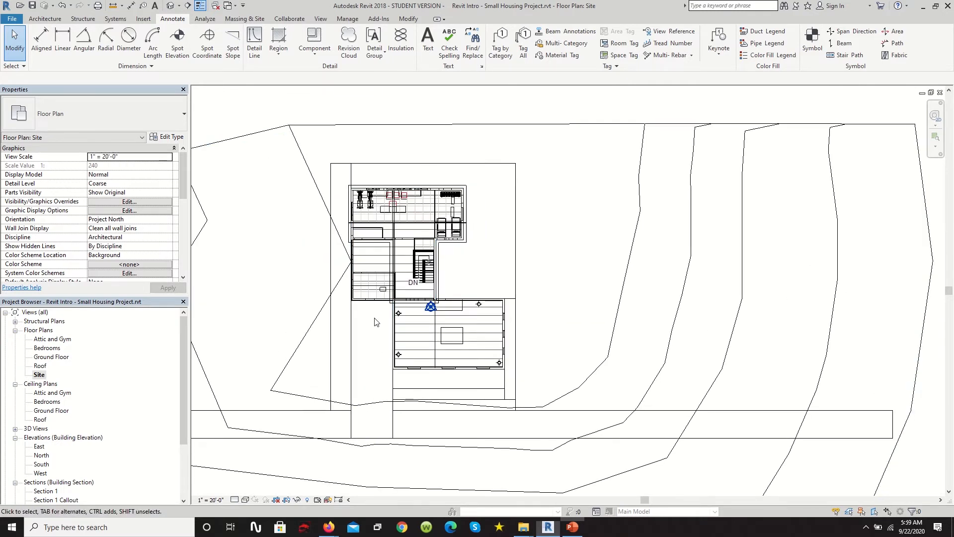
scroll(371, 305, "up", 3)
scroll(355, 391, "down", 3)
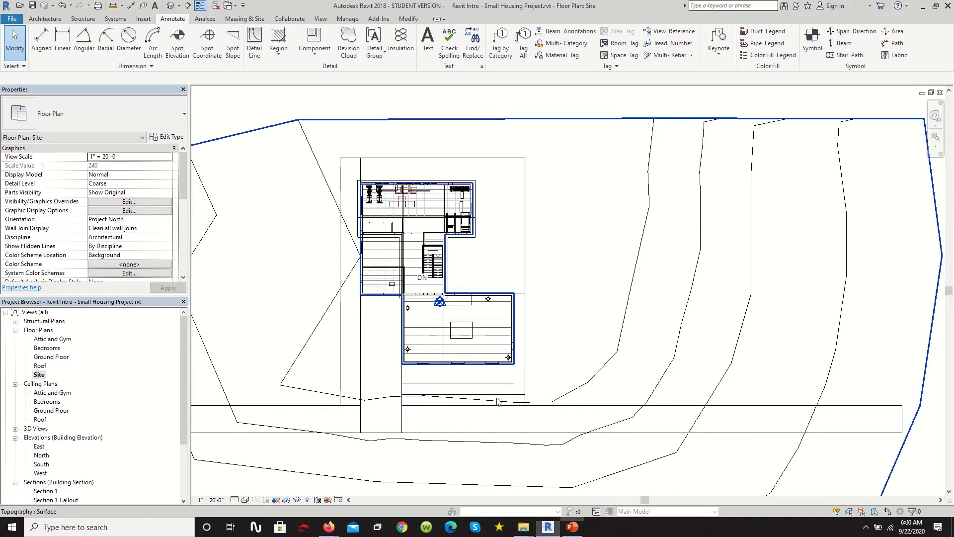
scroll(443, 377, "down", 2)
scroll(565, 418, "down", 2)
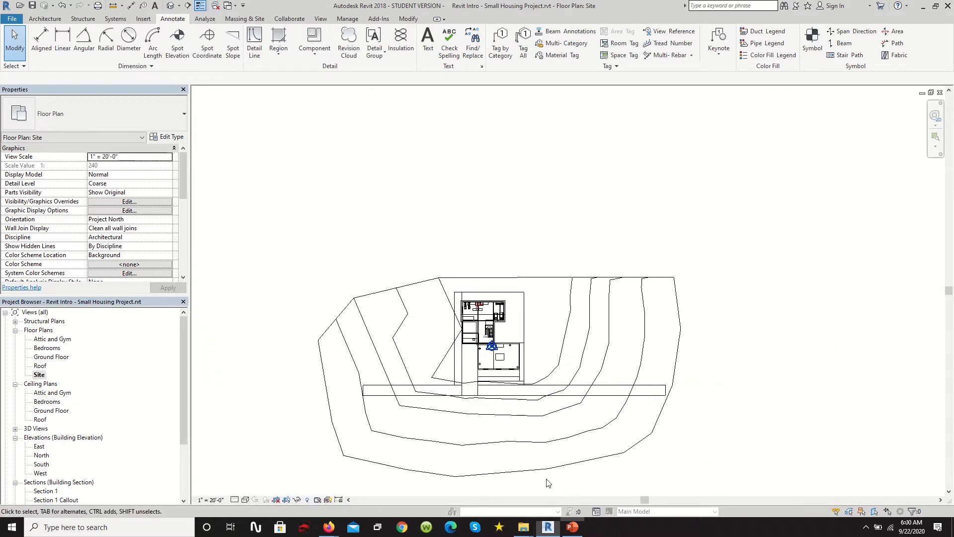
scroll(376, 432, "up", 3)
scroll(293, 353, "down", 2)
scroll(269, 347, "up", 3)
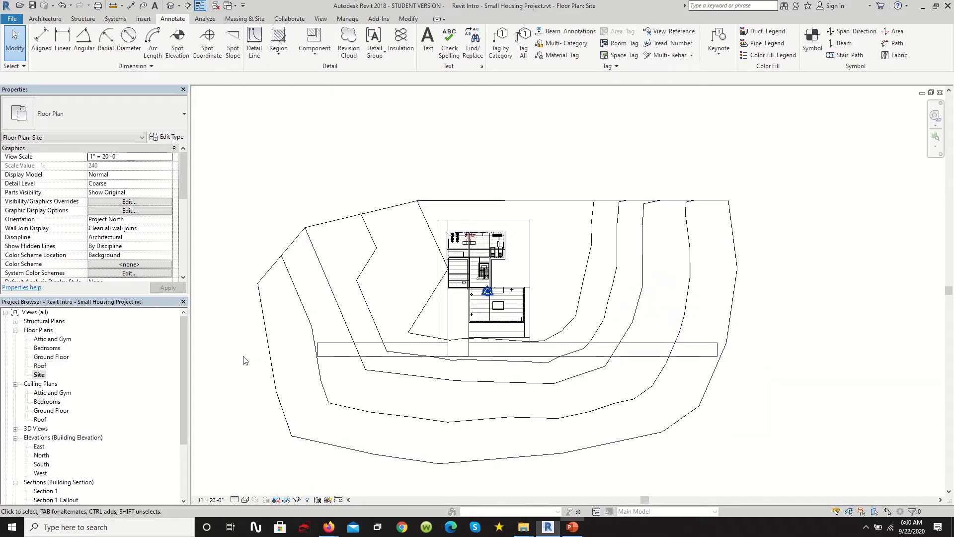
scroll(277, 336, "up", 1)
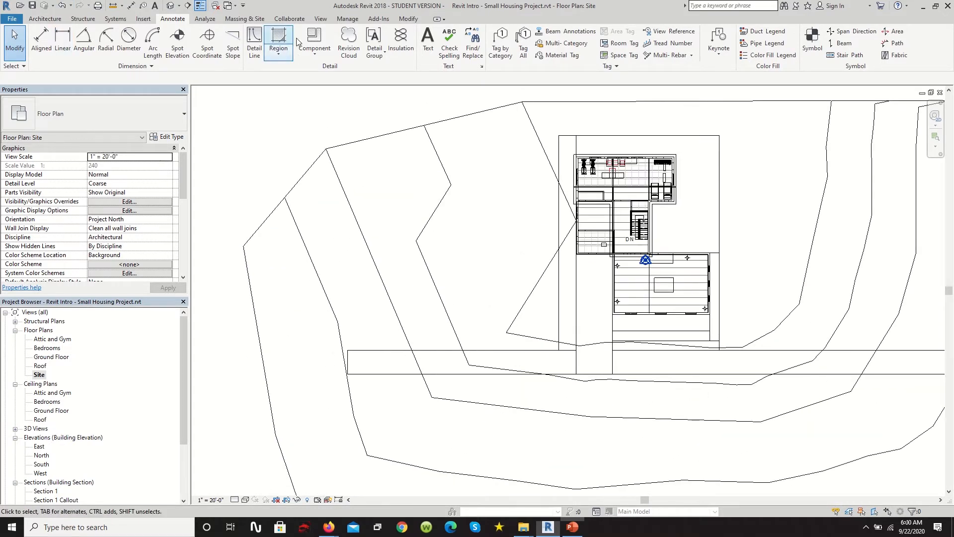
Draw a detail-line rectangle about 292' by 35' directly south of the long path, spanning its full length
left_click(254, 41)
left_click(408, 33)
scroll(243, 336, "down", 1)
scroll(177, 328, "down", 1)
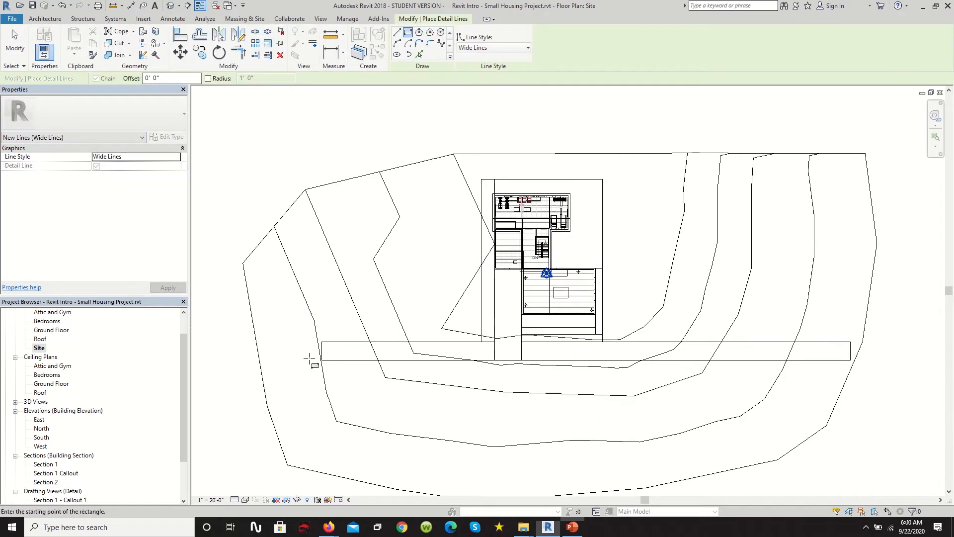
middle_click_drag(392, 360, 296, 327)
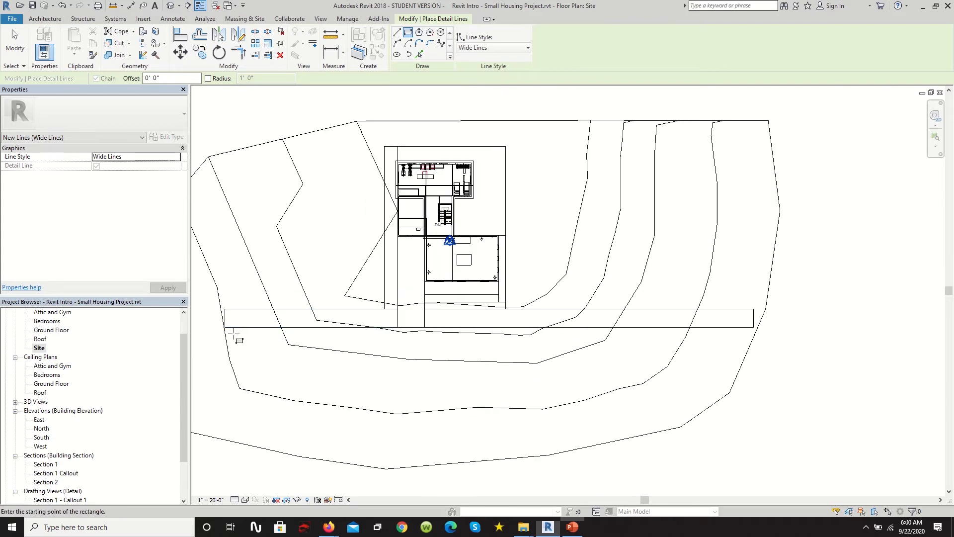
left_click(225, 327)
scroll(758, 328, "up", 5)
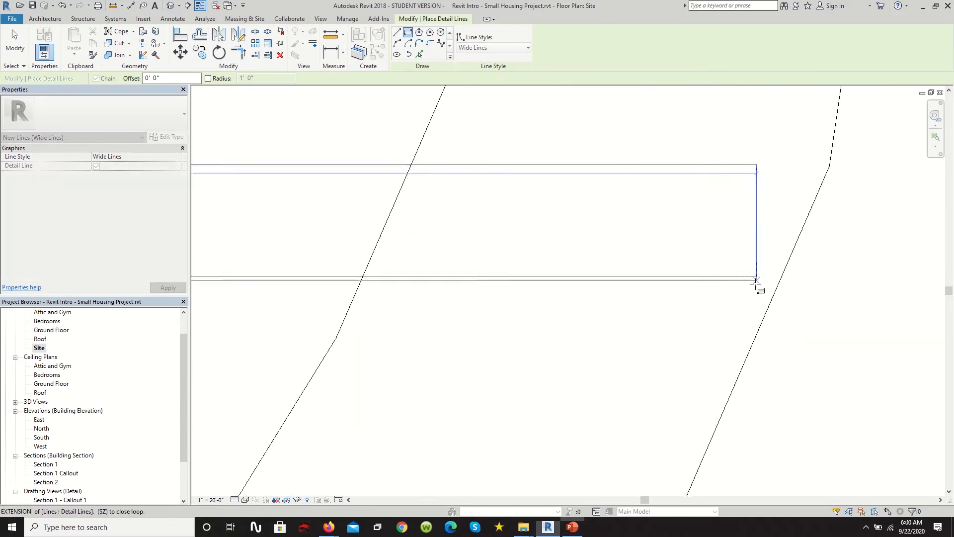
scroll(754, 274, "down", 5)
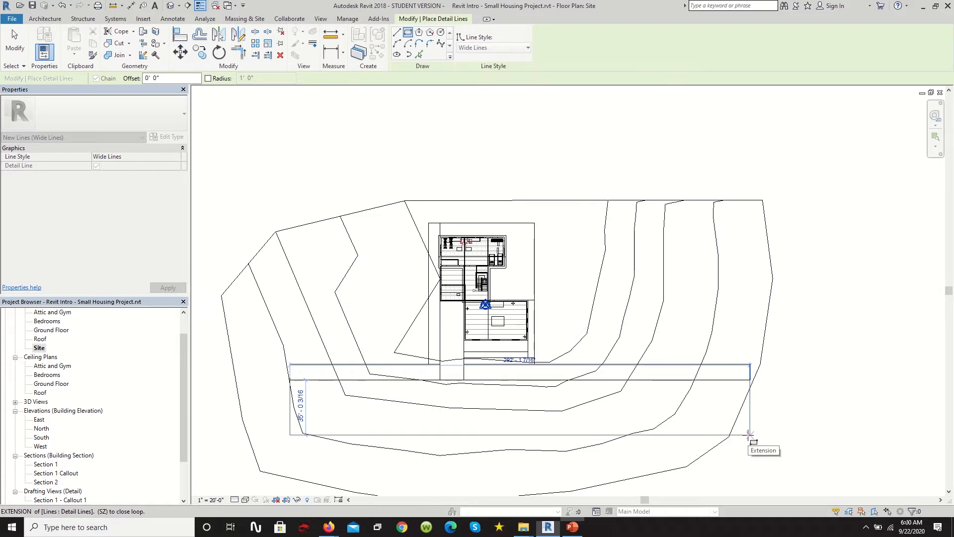
left_click(750, 434)
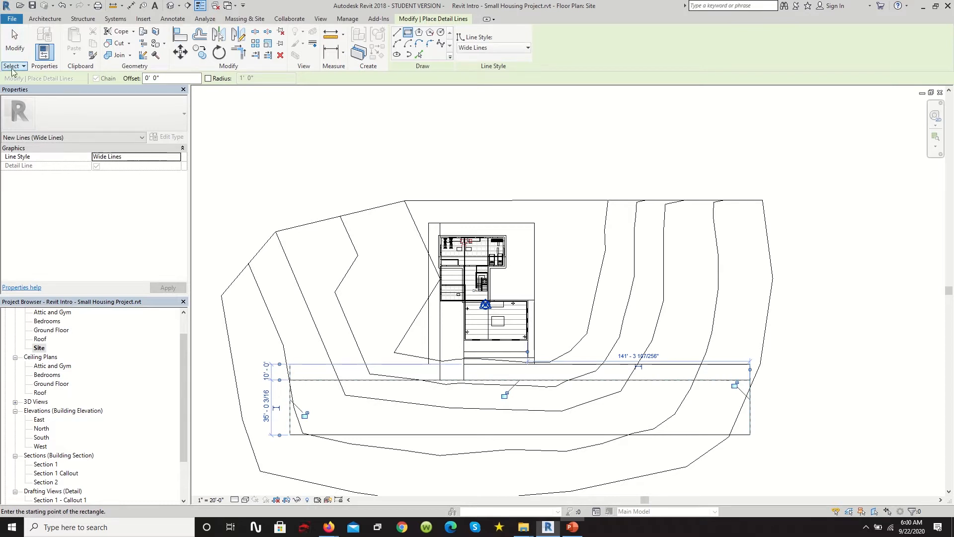
left_click(15, 42)
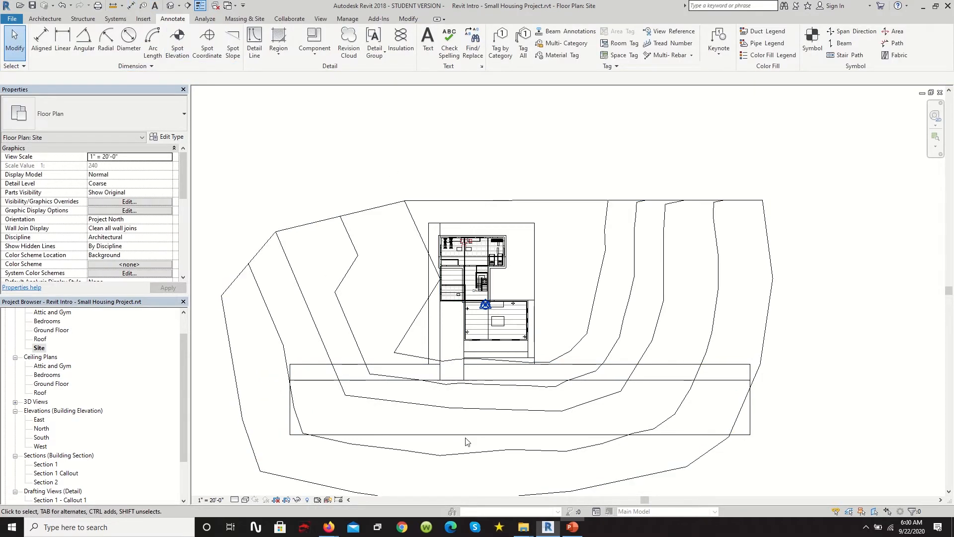
Start splitting the toposurface and pick the west, north and east detail lines of the narrow strip west of the house
scroll(437, 388, "down", 2)
scroll(412, 348, "up", 4)
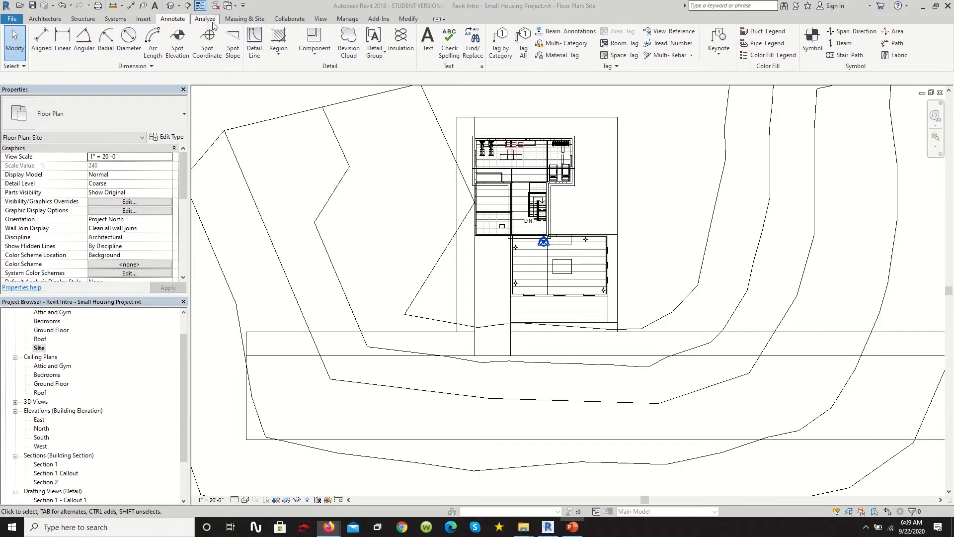
left_click(250, 21)
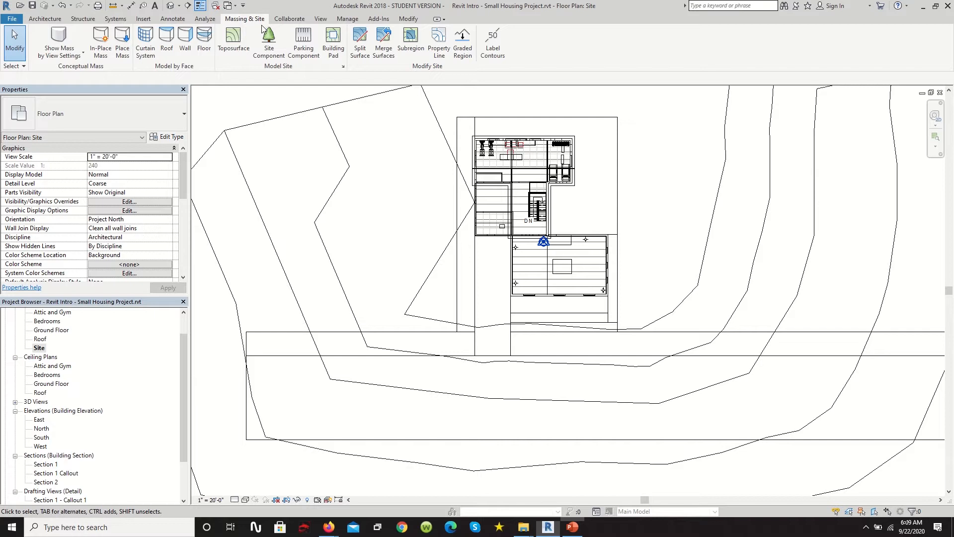
left_click(361, 45)
scroll(442, 122, "down", 2)
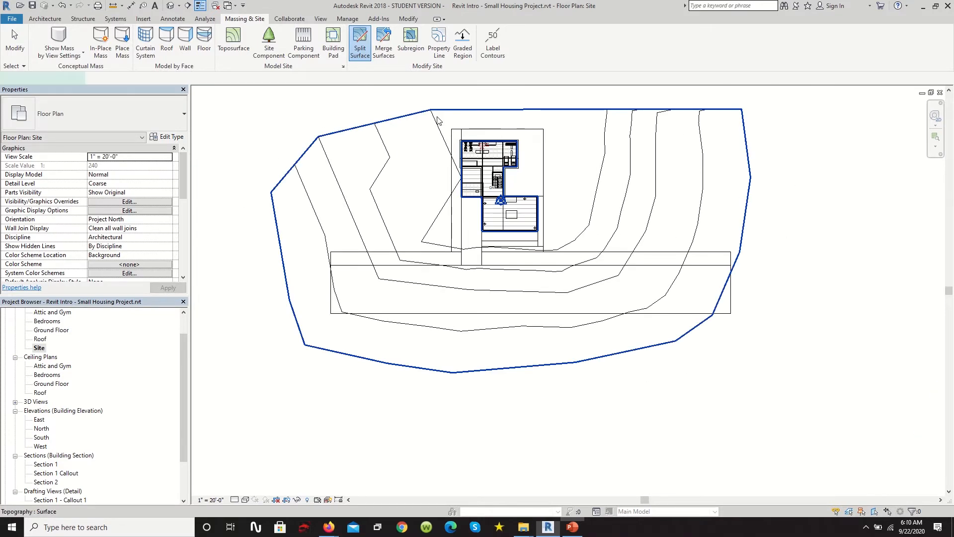
left_click(438, 119)
scroll(459, 128, "up", 3)
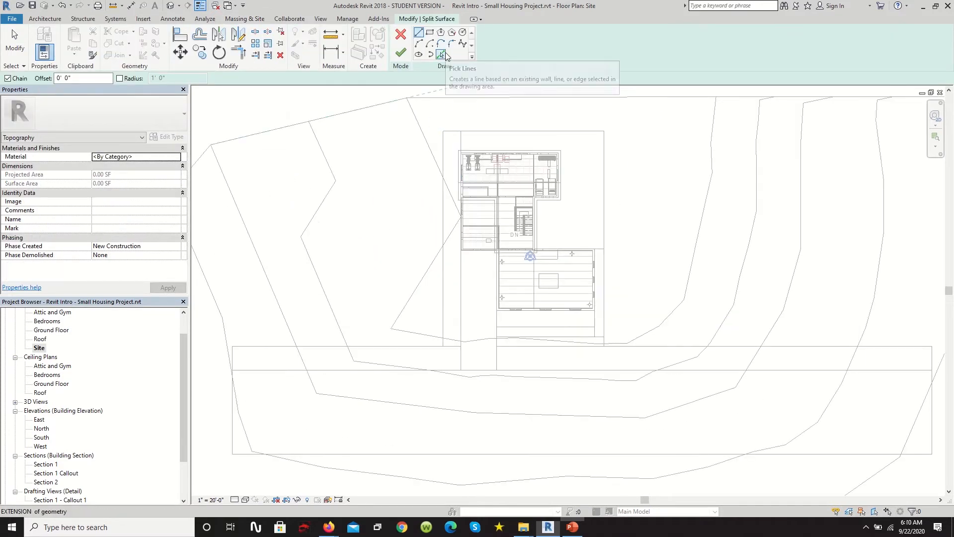
left_click(442, 54)
scroll(462, 115, "up", 2)
scroll(462, 116, "down", 2)
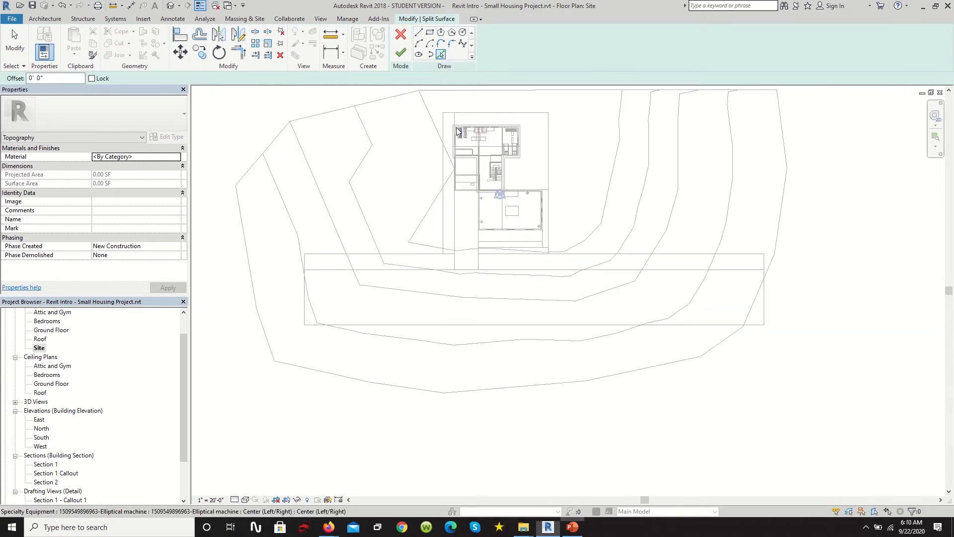
scroll(441, 204, "up", 2)
scroll(454, 398, "down", 2)
scroll(452, 239, "up", 3)
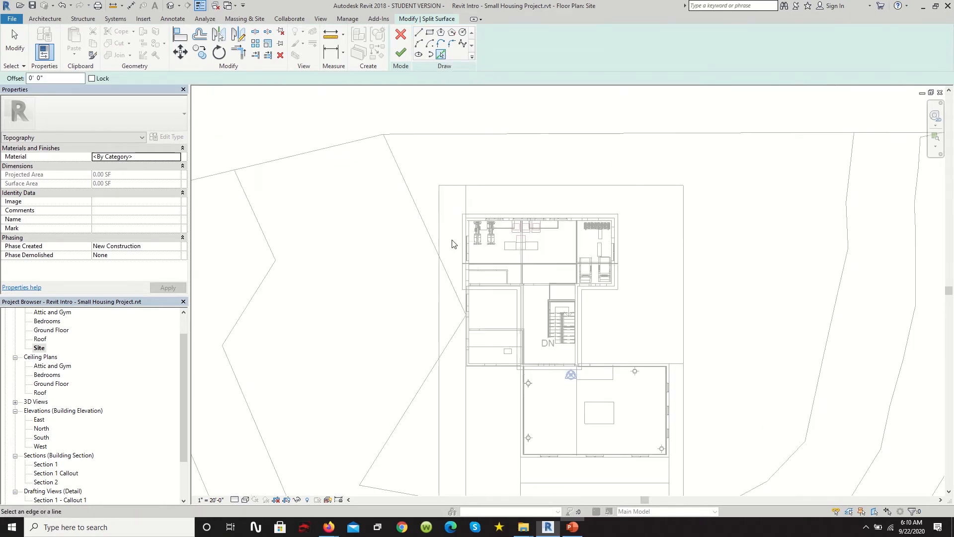
left_click(440, 201)
scroll(447, 197, "up", 1)
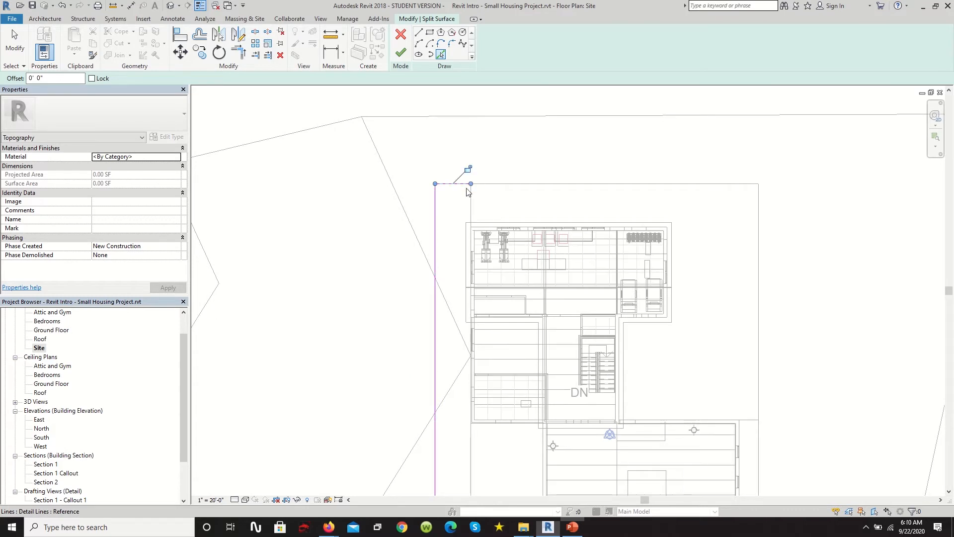
scroll(471, 199, "down", 5)
scroll(465, 355, "up", 6)
scroll(392, 409, "down", 2)
Close the split sketch with a line along the strip's south end and finish splitting the surface
left_click(419, 32)
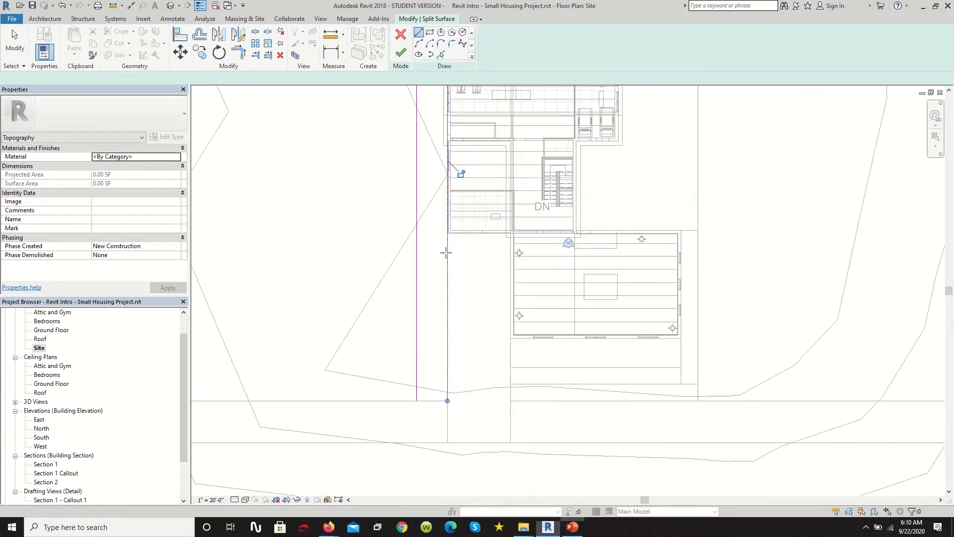
scroll(446, 402, "up", 1)
left_click(448, 400)
left_click(407, 400)
scroll(452, 379, "down", 3)
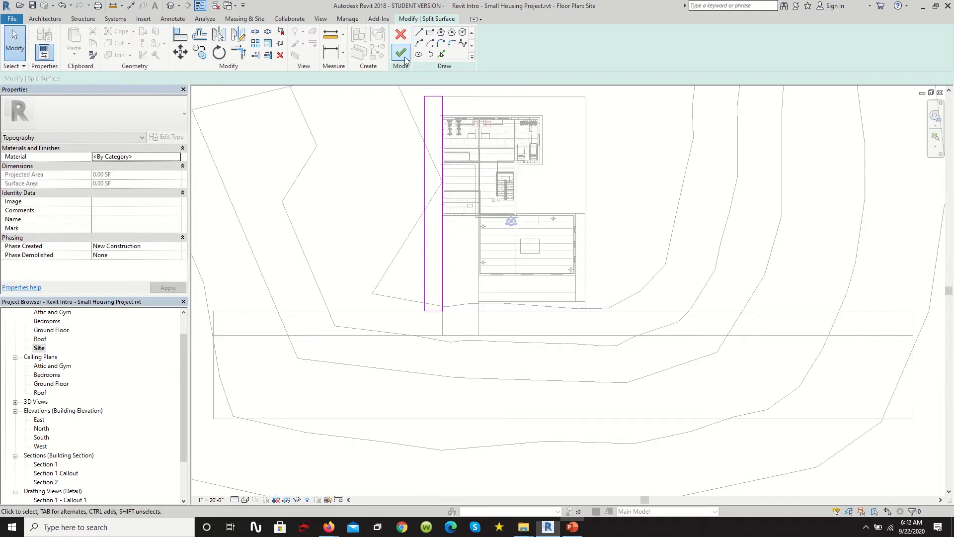
left_click(401, 51)
scroll(447, 199, "down", 3)
scroll(457, 149, "up", 2)
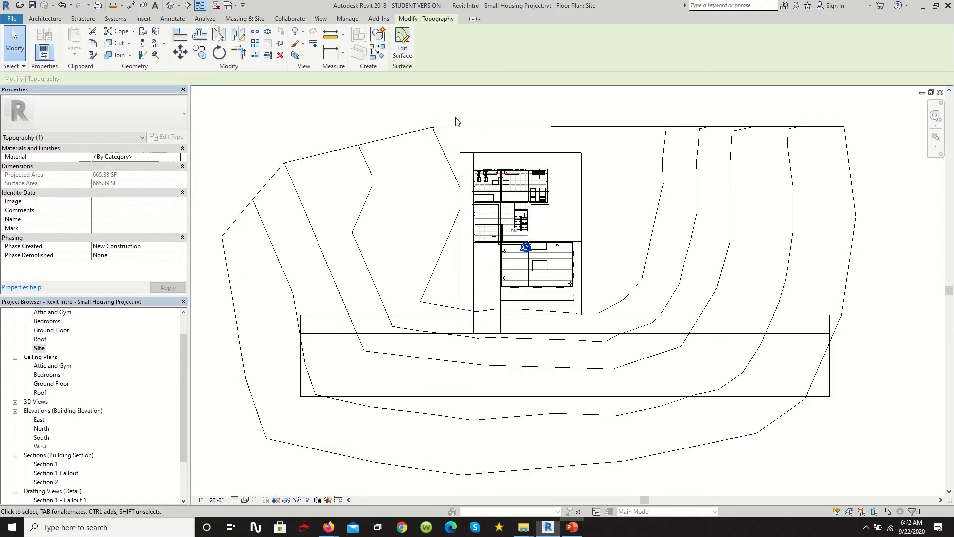
key("Escape")
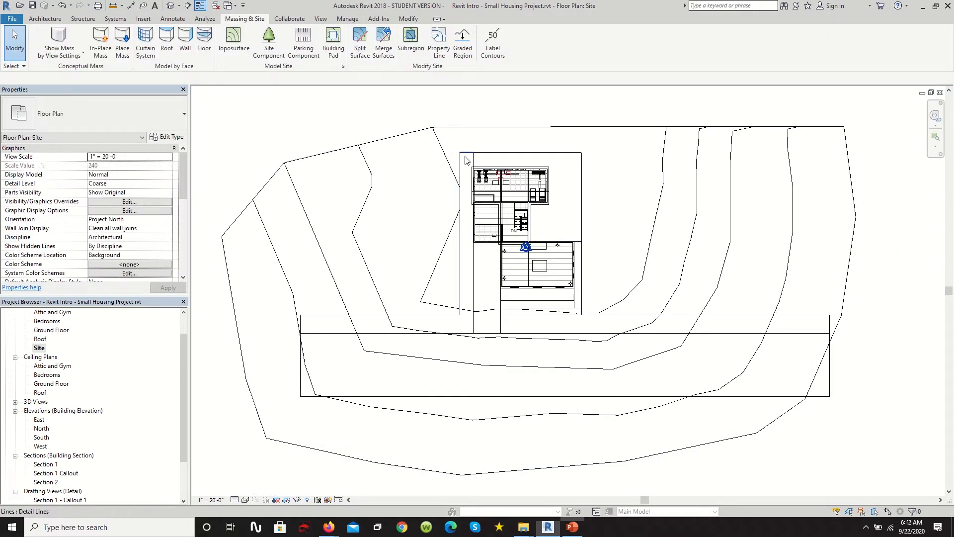
Start the Split Surface command in the site plan and save the project when prompted
scroll(464, 167, "up", 2)
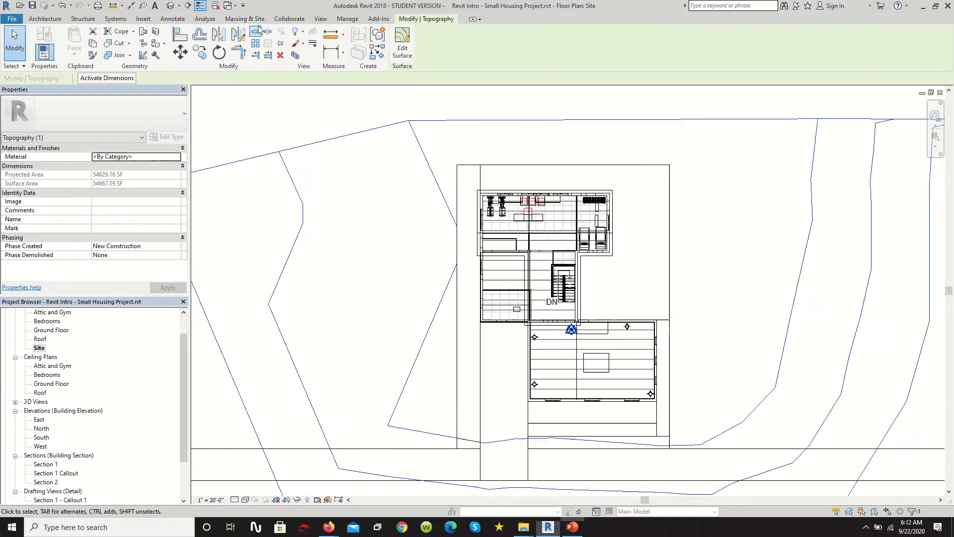
left_click(244, 18)
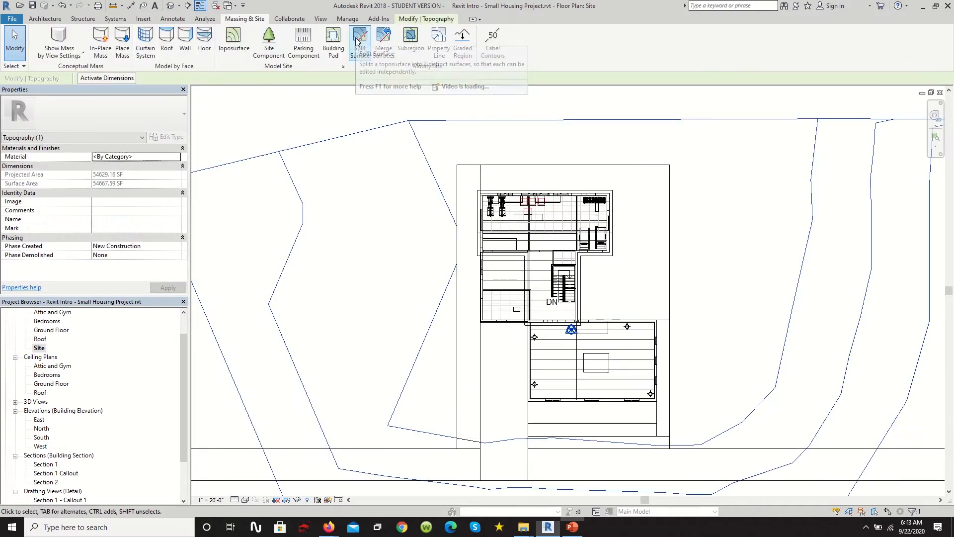
scroll(466, 302, "down", 3)
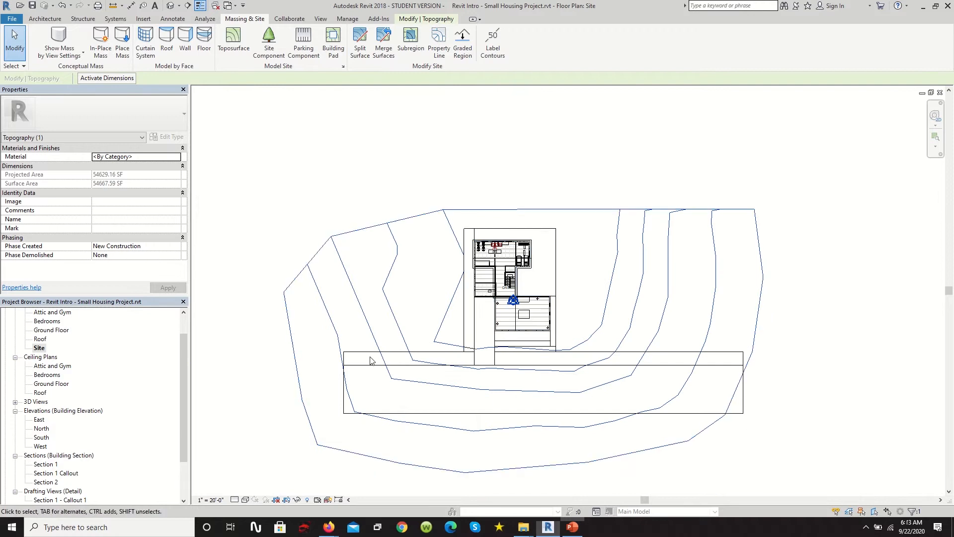
scroll(531, 209, "up", 2)
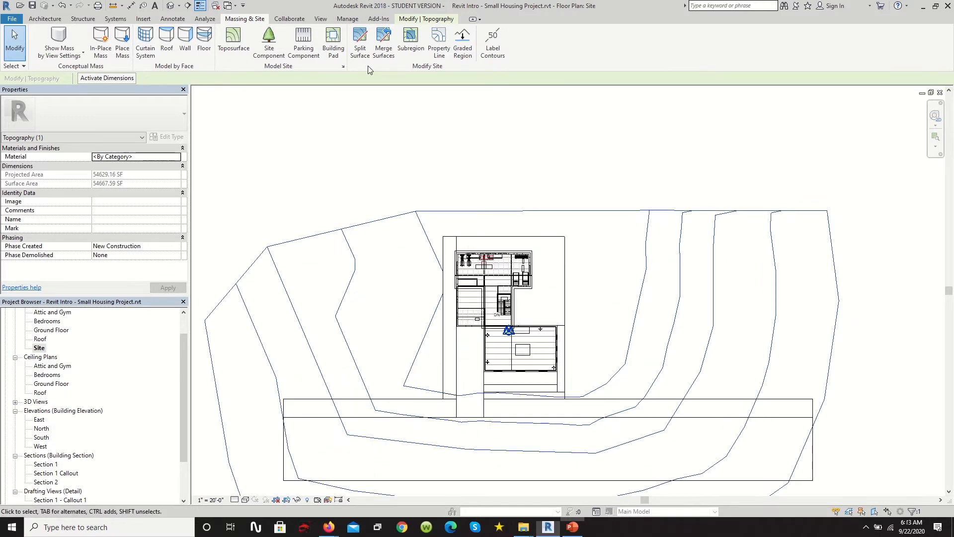
left_click(359, 42)
left_click(494, 241)
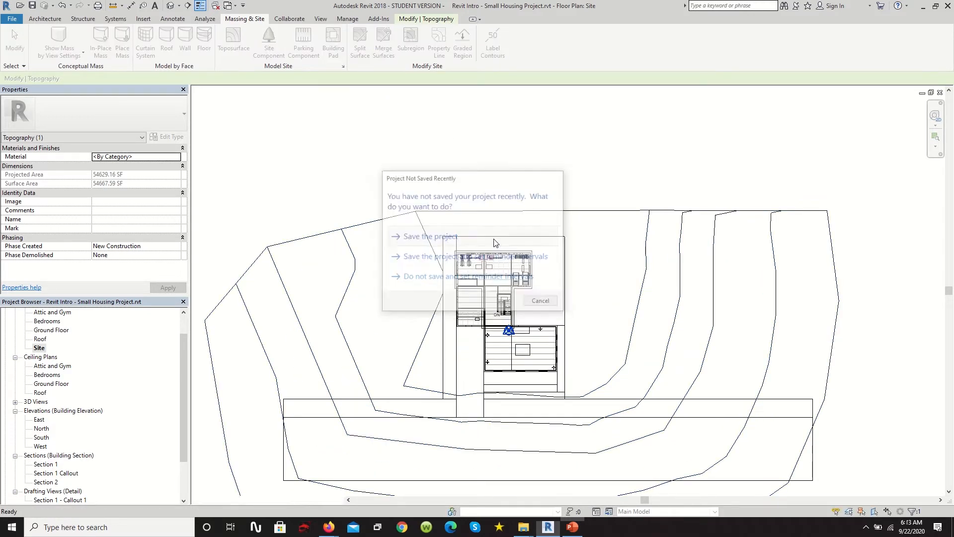
scroll(451, 238, "up", 3)
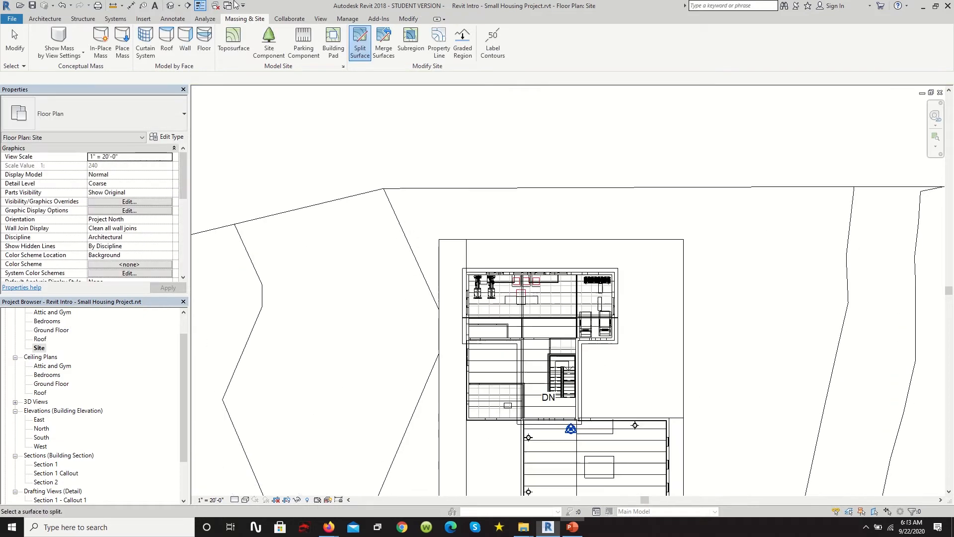
left_click(170, 6)
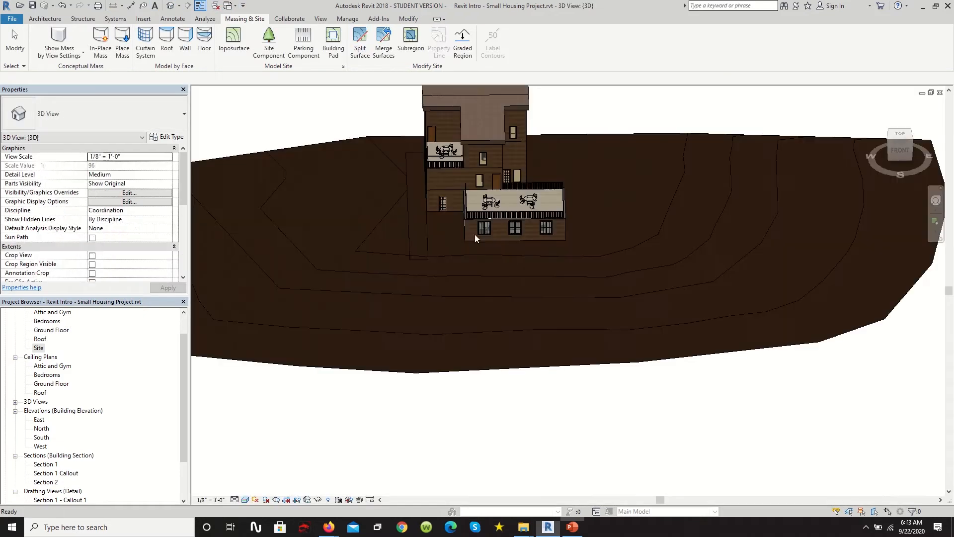
left_click(430, 225)
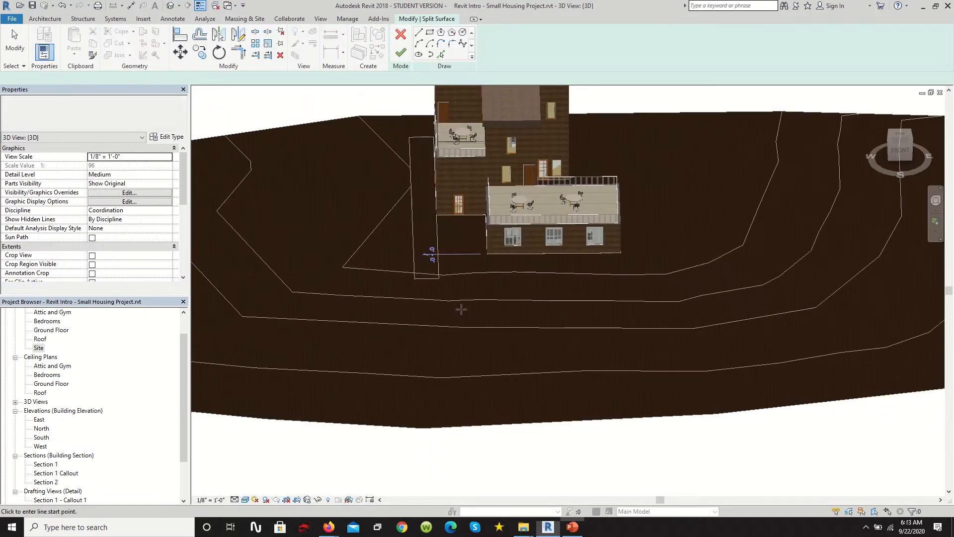
scroll(432, 313, "down", 3)
key("Escape")
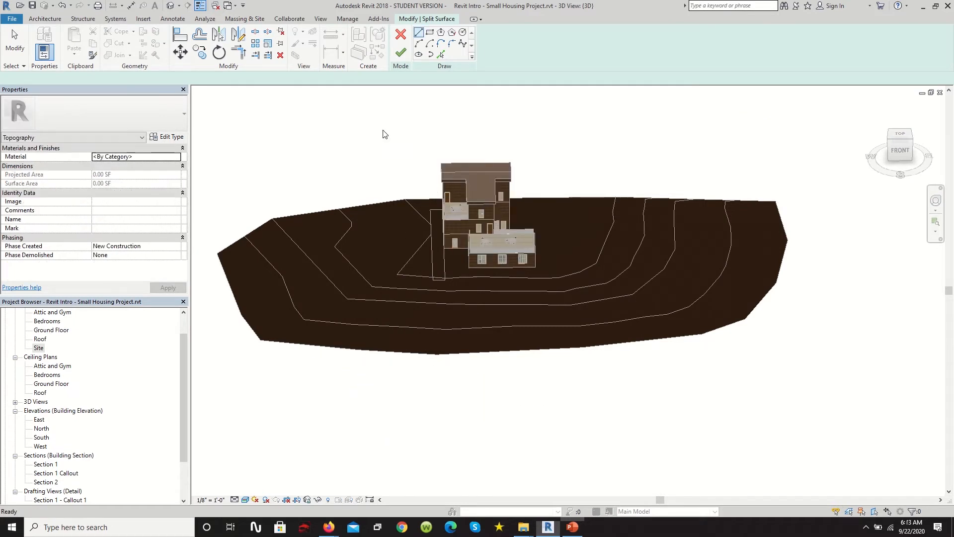
left_click(401, 52)
Select the narrow strip west of the house and the surrounding toposurface in the 3D view to check the split
scroll(386, 103, "up", 5)
mouse_move(385, 215)
middle_mouse_down("shift")
mouse_move(469, 223)
mouse_move(386, 190)
mouse_move(366, 213)
mouse_move(378, 212)
middle_mouse_up("shift")
left_click(387, 197)
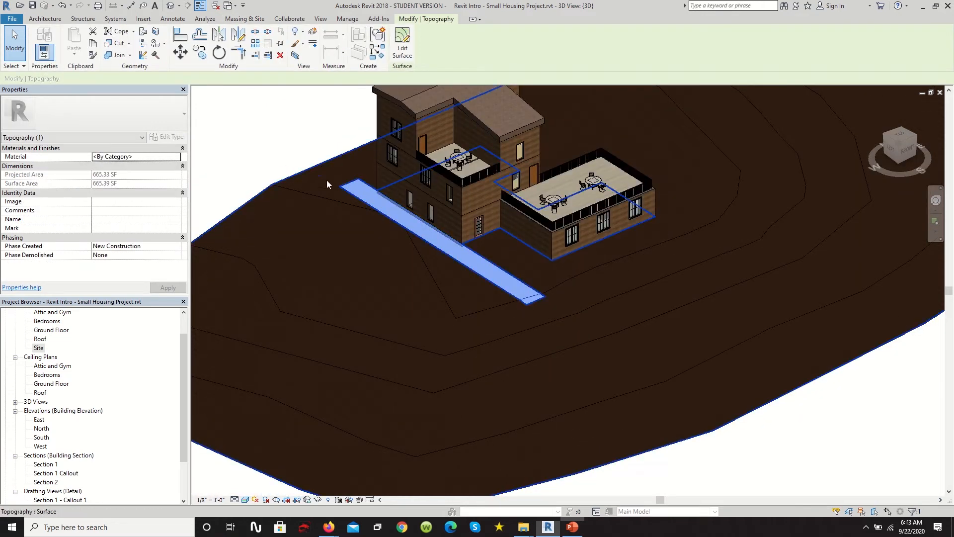
left_click(331, 193)
left_click(295, 132)
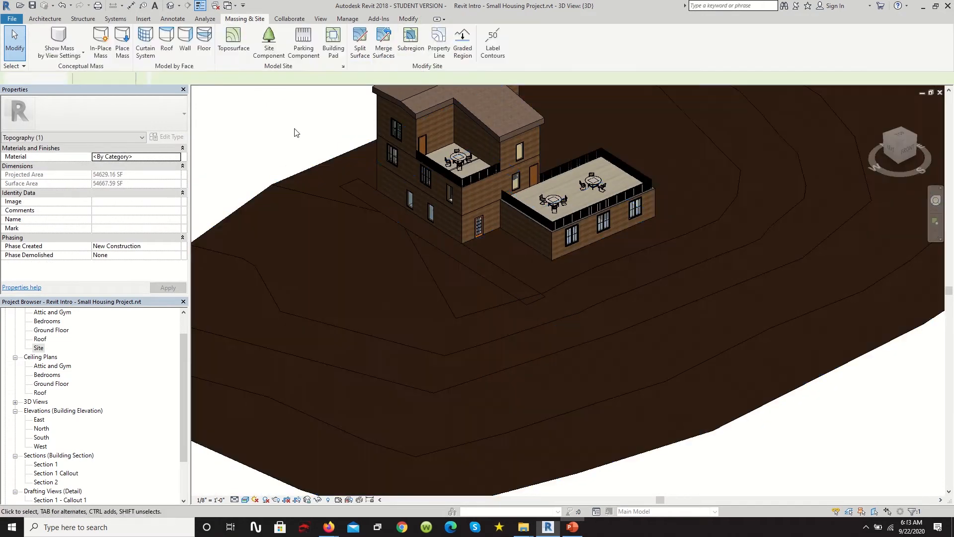
middle_click_drag(597, 296, 492, 279, "shift")
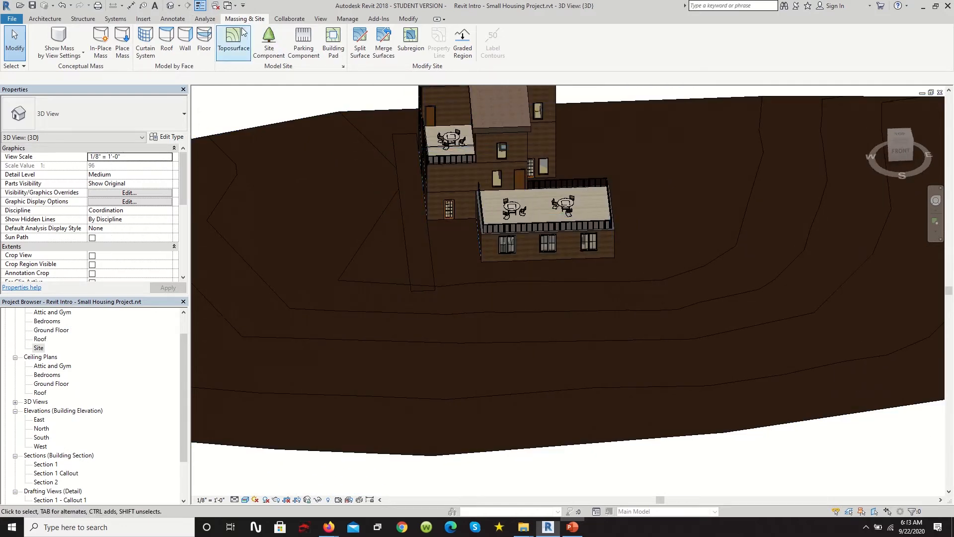
Reopen the Site plan, start splitting the main toposurface and pick the north and south detail lines of the narrow area directly south of the house
double_click(38, 347)
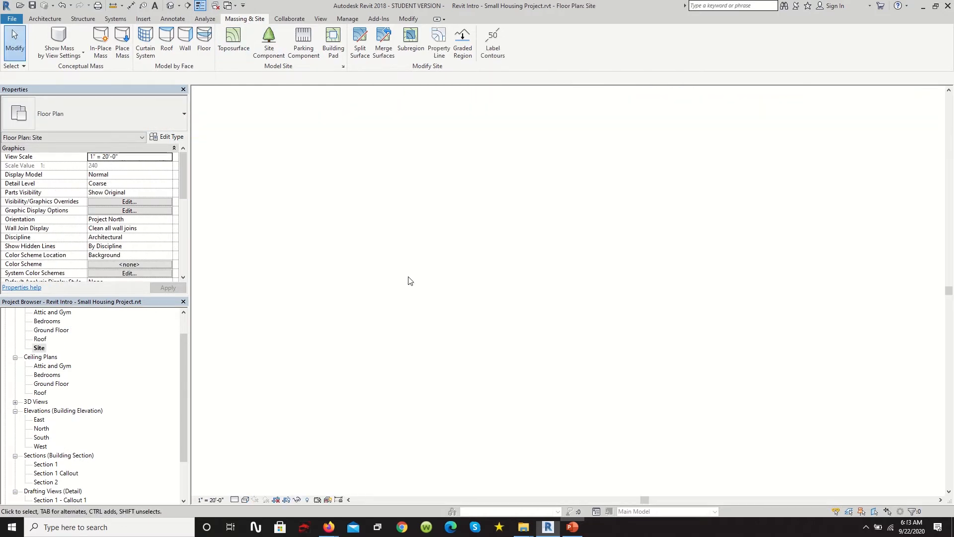
scroll(485, 222, "down", 3)
scroll(485, 221, "up", 4)
left_click(360, 42)
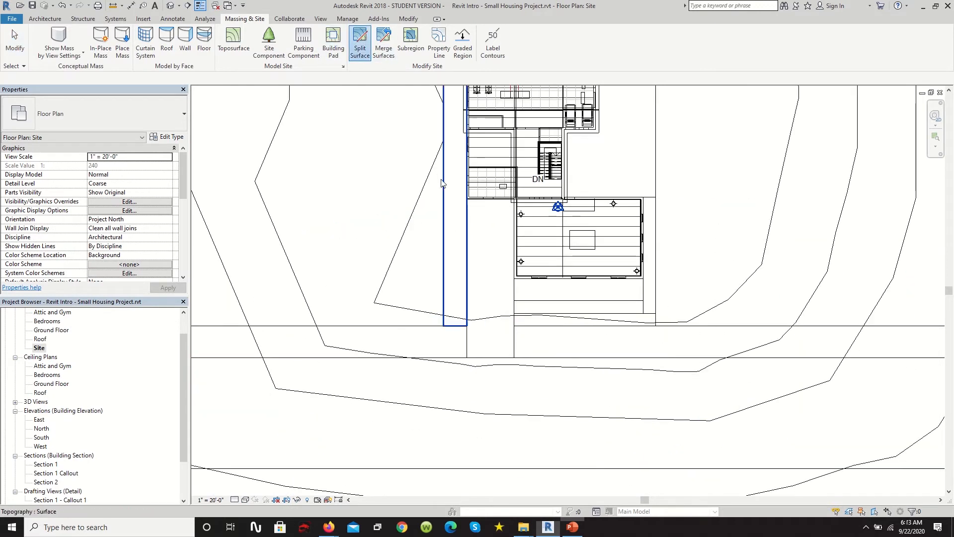
scroll(437, 179, "down", 3)
scroll(373, 185, "up", 1)
left_click(348, 187)
scroll(577, 436, "down", 2)
scroll(496, 262, "up", 4)
scroll(404, 172, "up", 2)
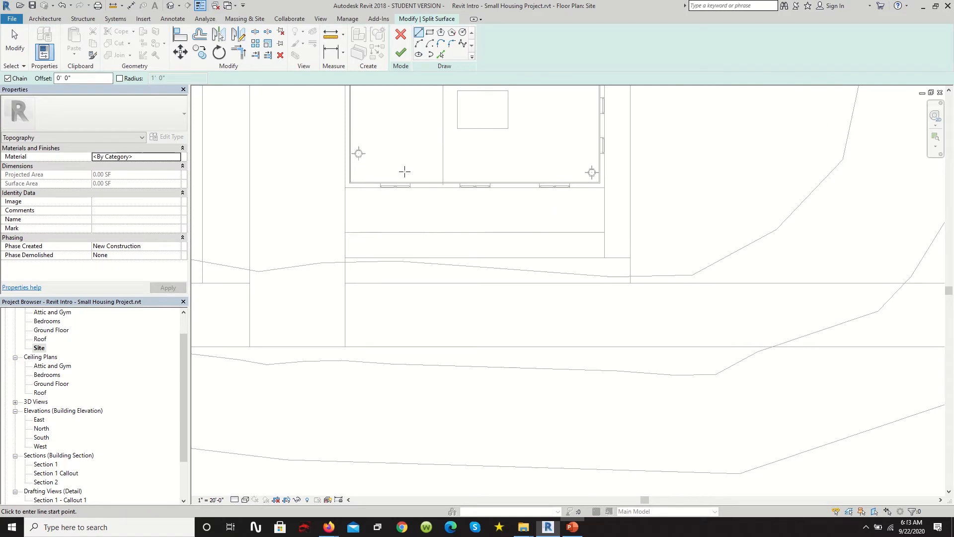
left_click(440, 55)
left_click(454, 233)
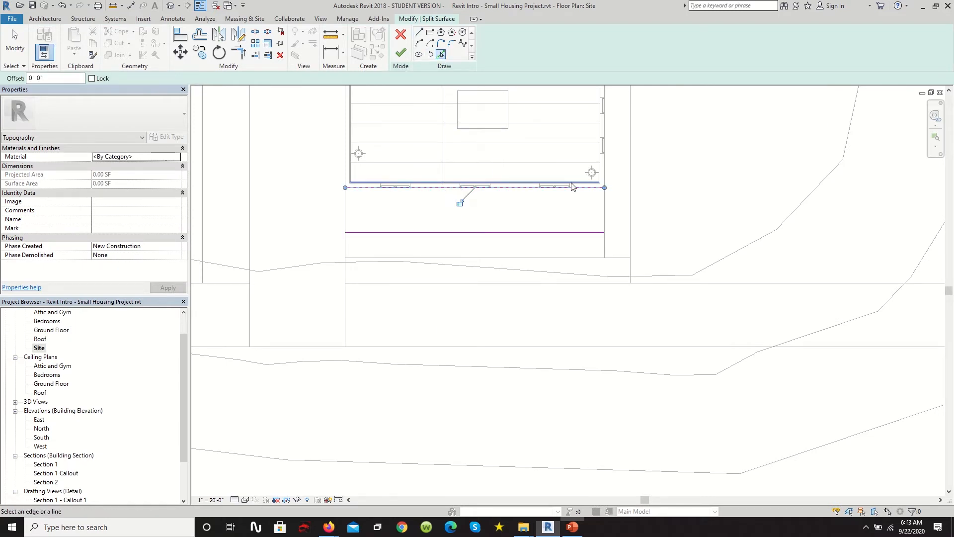
Close the split sketch with lines along the area's east and west ends and finish splitting the surface
scroll(572, 186, "up", 2)
left_click(421, 33)
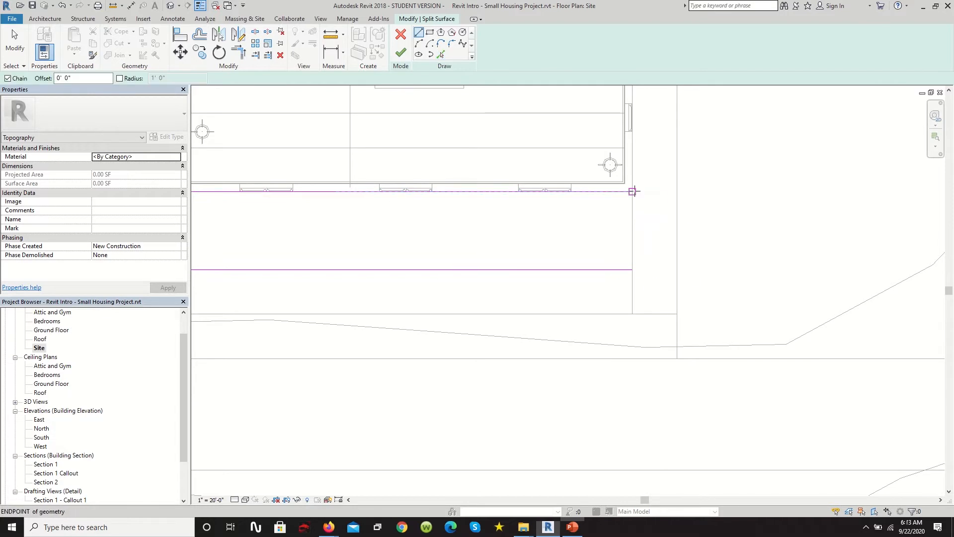
left_click(635, 272)
key("Escape")
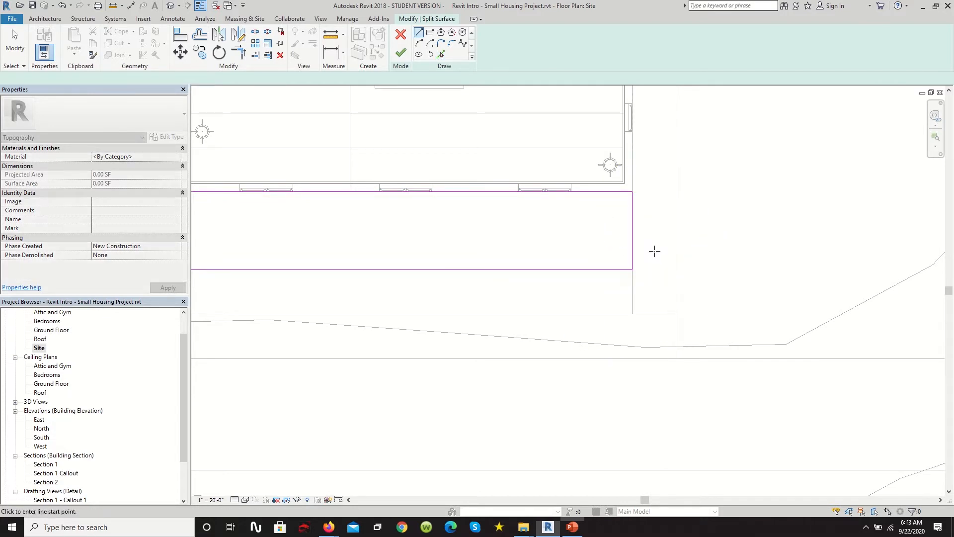
scroll(654, 251, "down", 2)
scroll(441, 236, "up", 2)
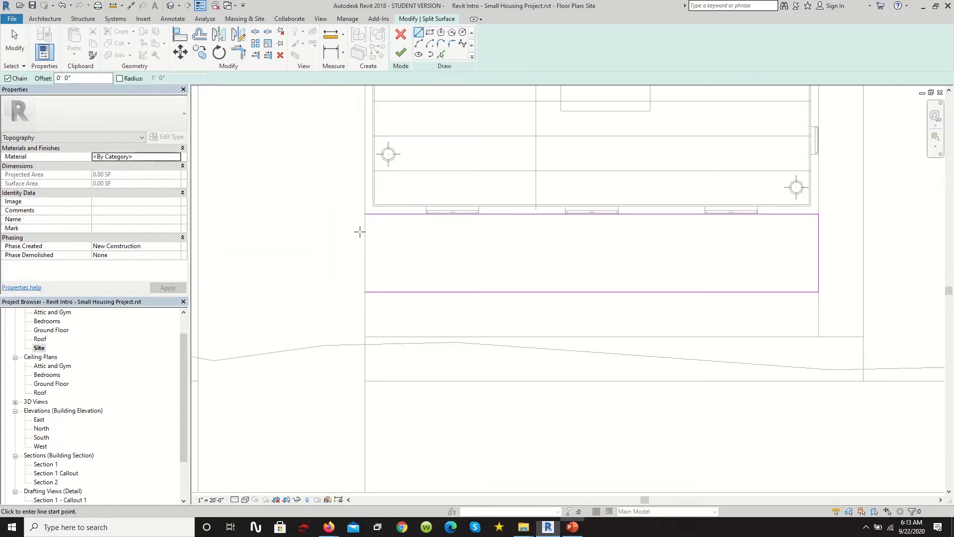
left_click(364, 292)
scroll(451, 310, "down", 3)
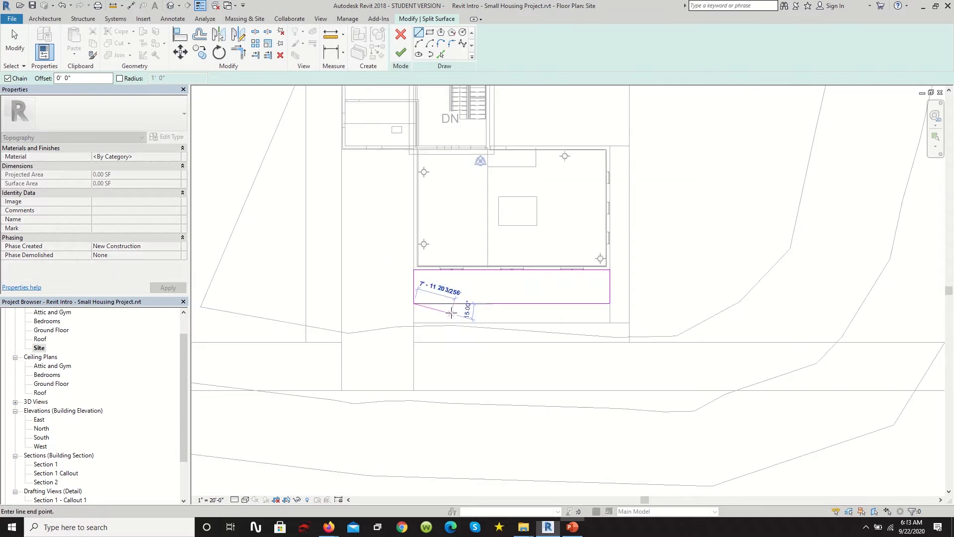
key("Escape")
scroll(470, 276, "down", 3)
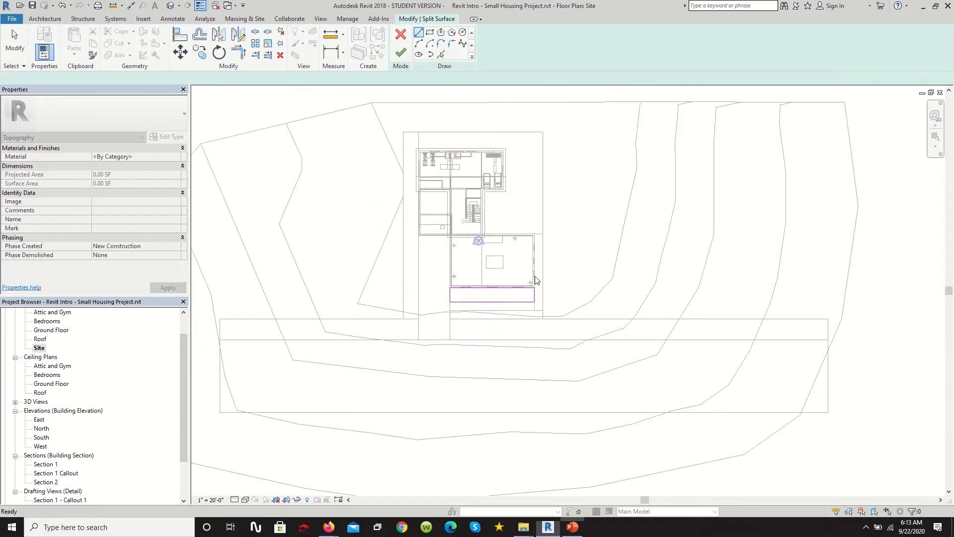
left_click(401, 51)
scroll(517, 293, "down", 1)
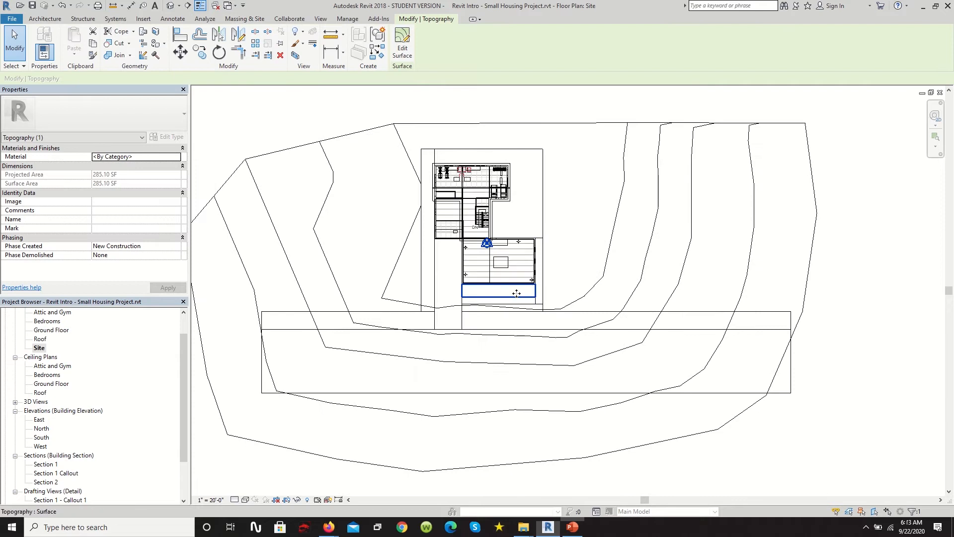
scroll(519, 308, "down", 1)
scroll(497, 298, "up", 4)
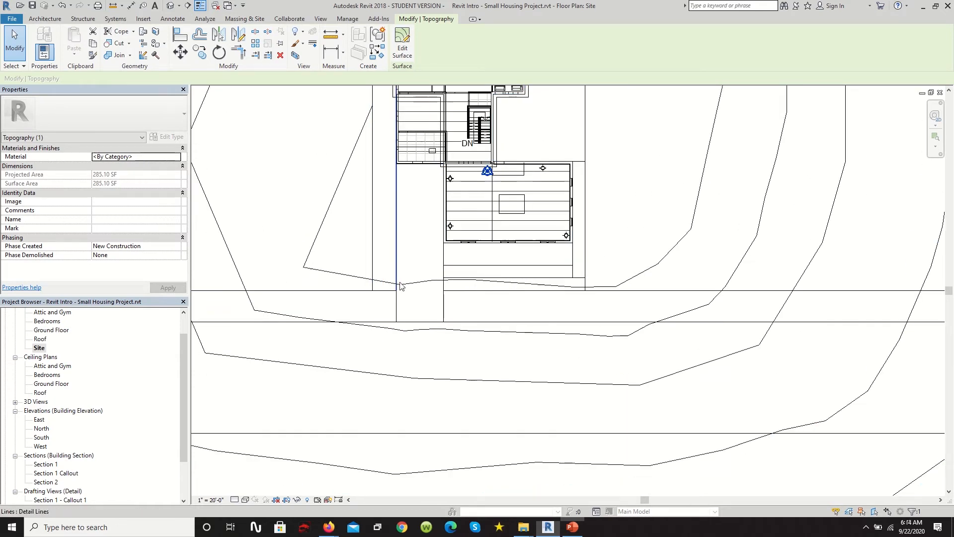
scroll(398, 309, "down", 1)
scroll(503, 234, "down", 2)
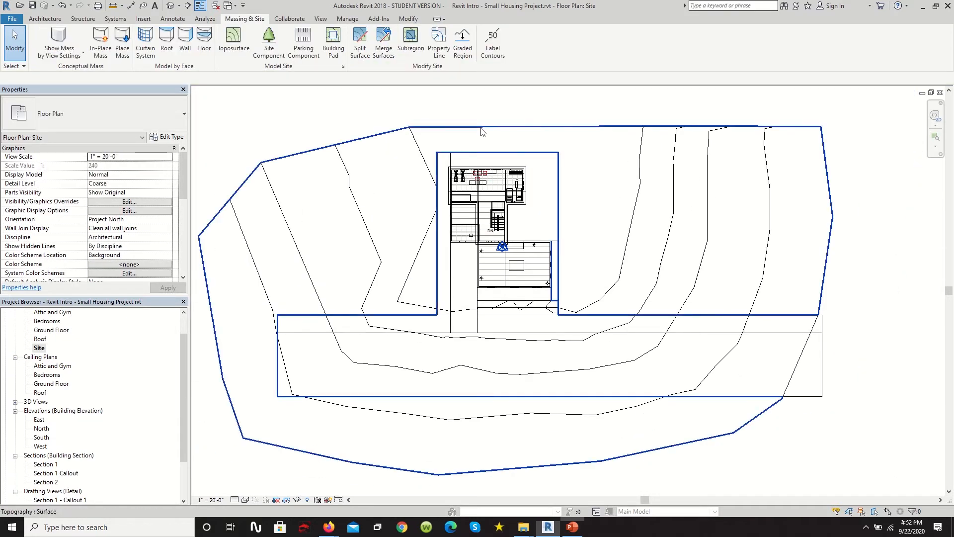
scroll(440, 249, "down", 2)
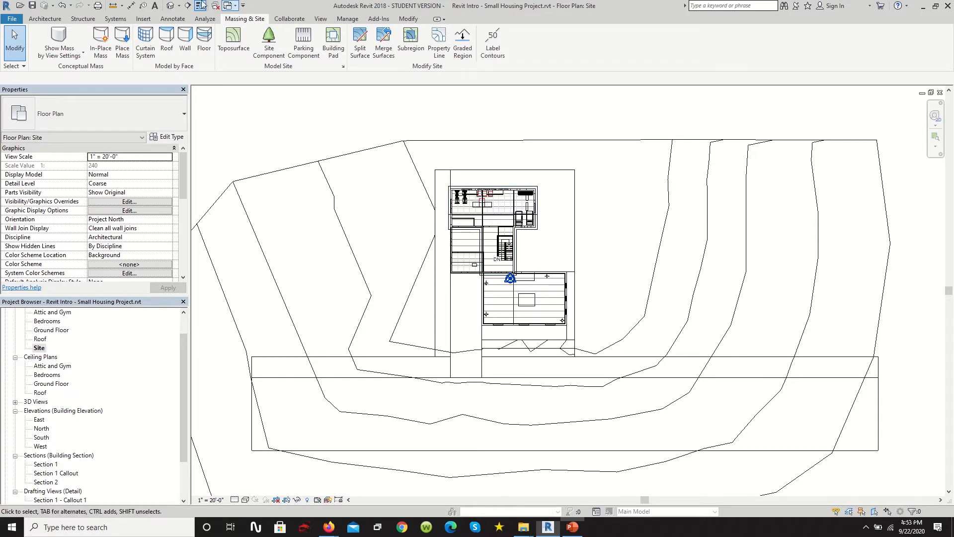
Open the 3D view and examine the outlines of the split surfaces west and south of the house
left_click(168, 6)
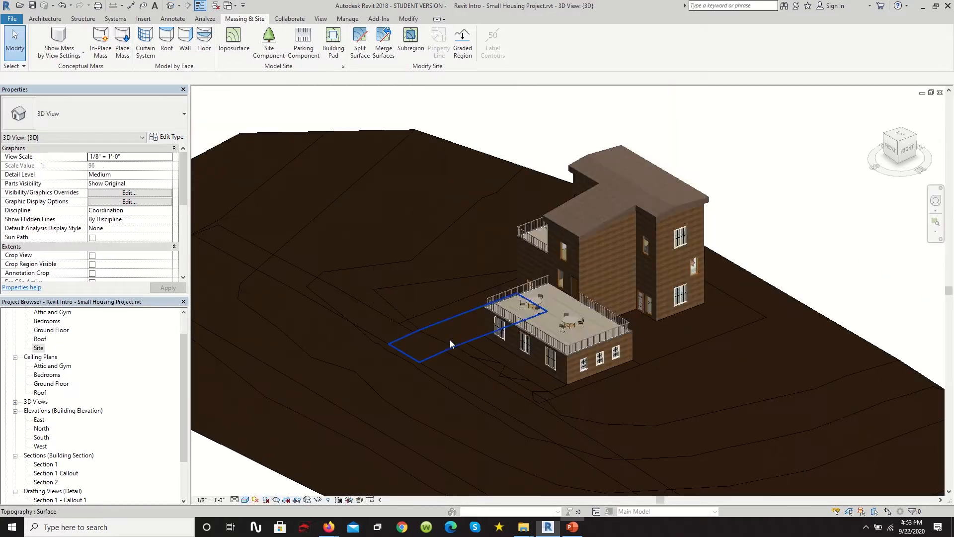
middle_click_drag(450, 343, 523, 394, "shift")
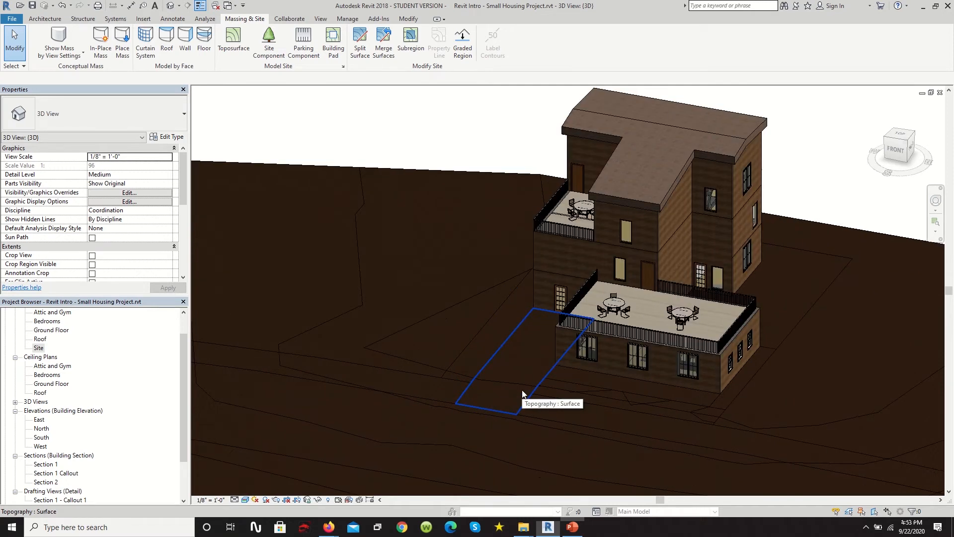
scroll(479, 324, "down", 2)
scroll(472, 367, "up", 5)
scroll(475, 382, "down", 2)
scroll(466, 379, "up", 1)
scroll(465, 378, "down", 4)
scroll(462, 376, "up", 4)
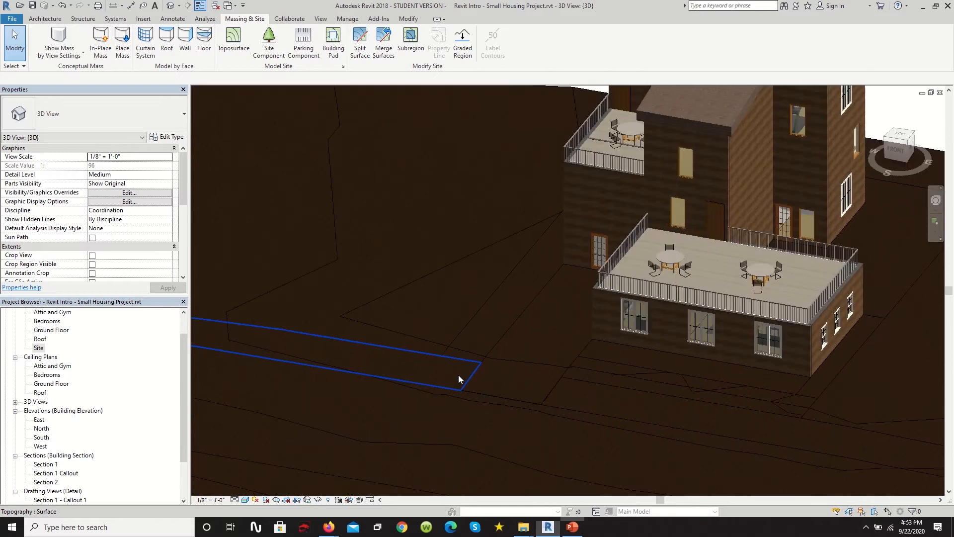
scroll(457, 368, "down", 3)
scroll(470, 360, "up", 4)
scroll(475, 368, "down", 3)
scroll(479, 383, "up", 1)
scroll(487, 386, "up", 5)
scroll(469, 378, "down", 2)
scroll(467, 379, "up", 1)
scroll(435, 346, "up", 3)
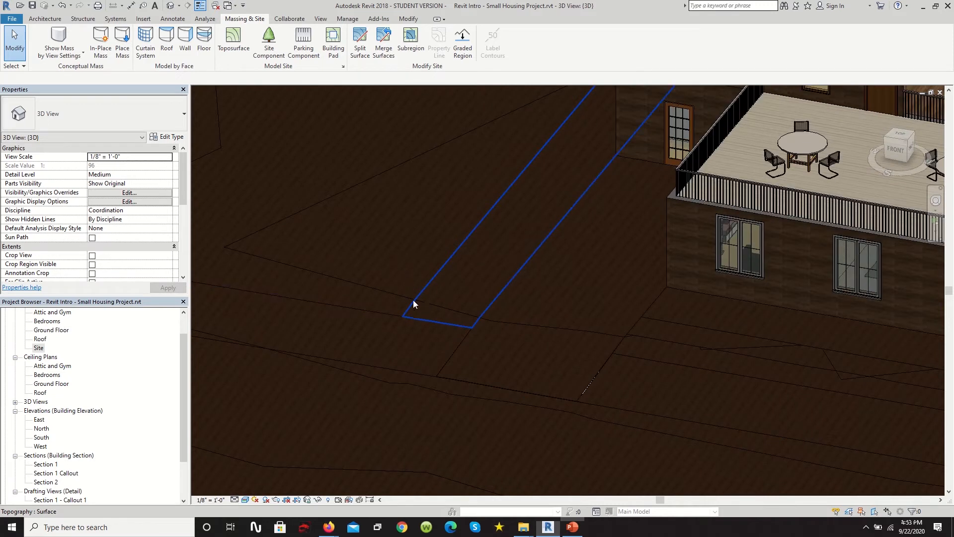
scroll(432, 329, "down", 4)
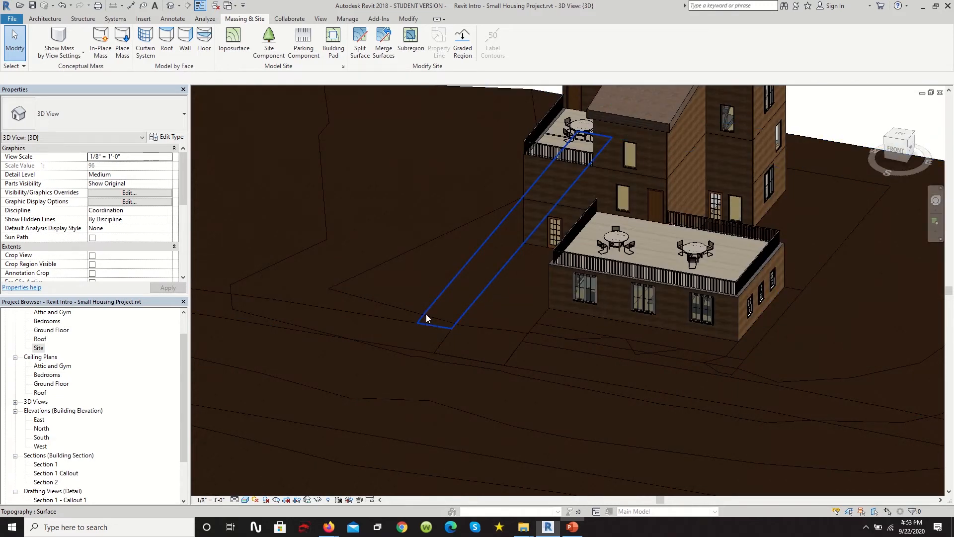
Select the narrow strip west of the house and the path piece meeting its south end to inspect them as separate surfaces
left_click(454, 300)
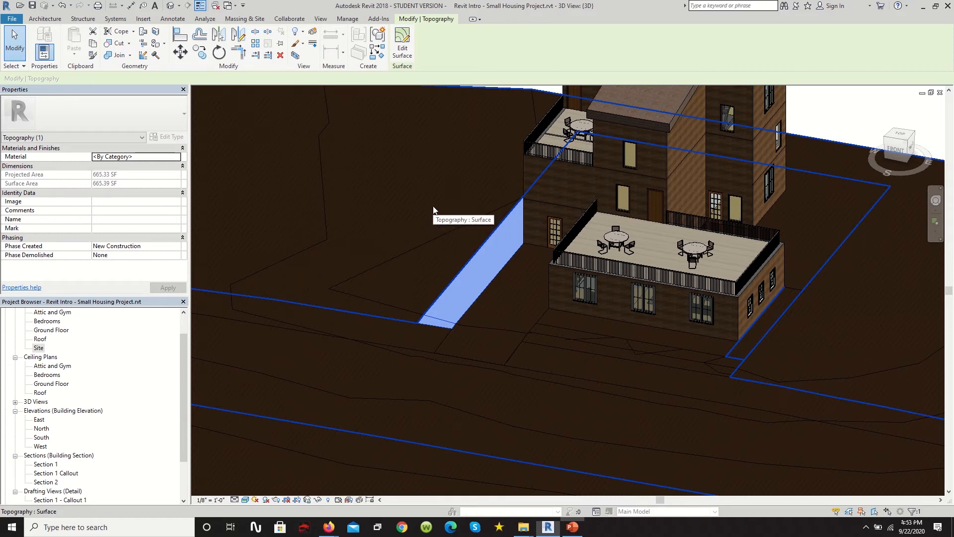
scroll(470, 201, "down", 3)
scroll(469, 291, "up", 4)
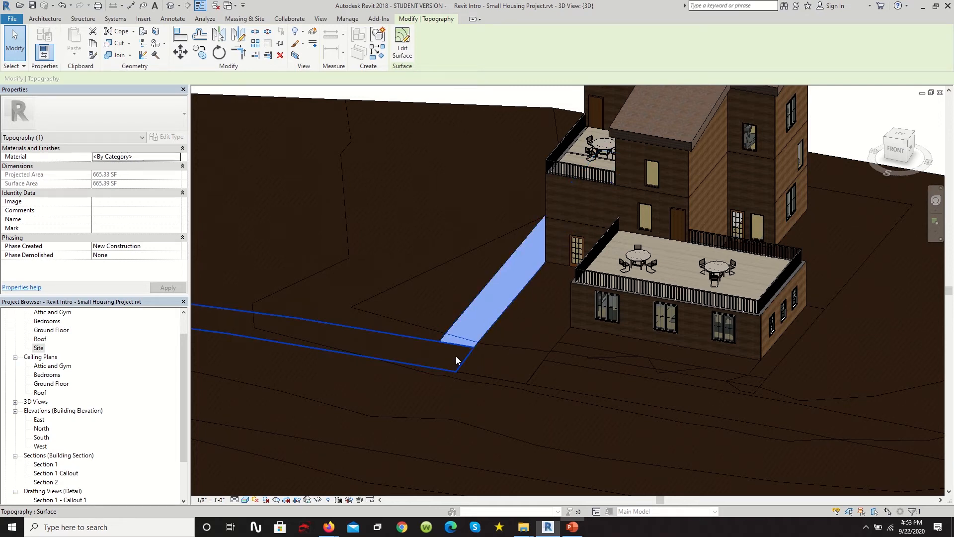
scroll(455, 356, "down", 1)
scroll(907, 185, "down", 2)
scroll(894, 172, "up", 2)
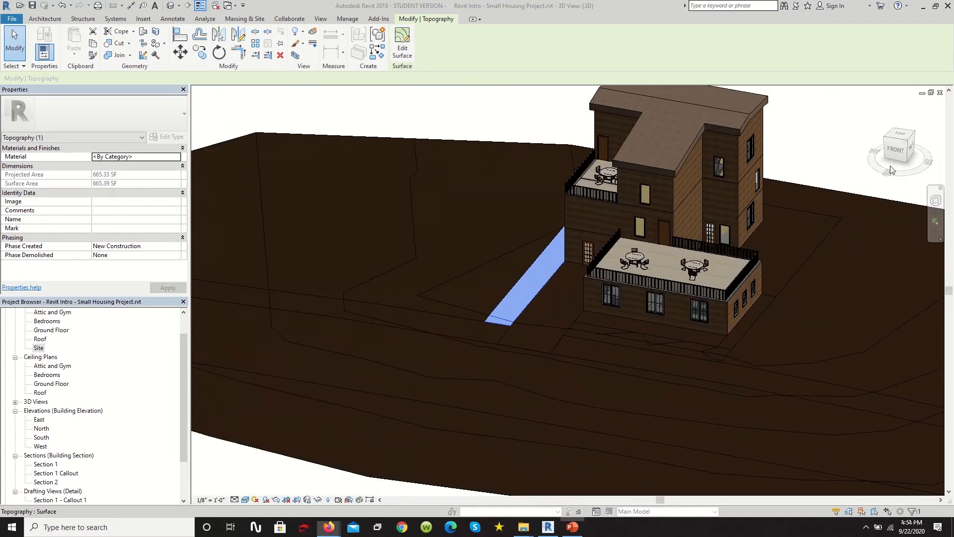
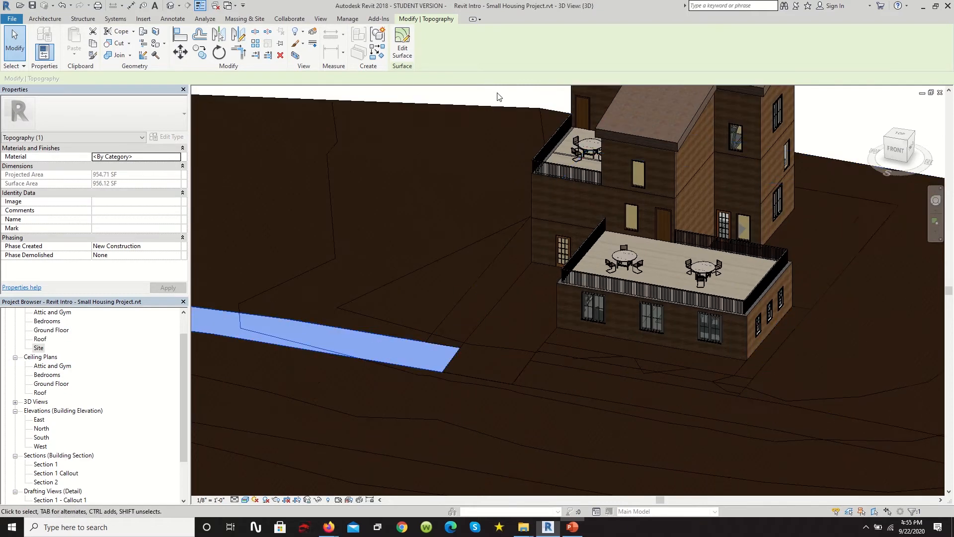
left_click(498, 96)
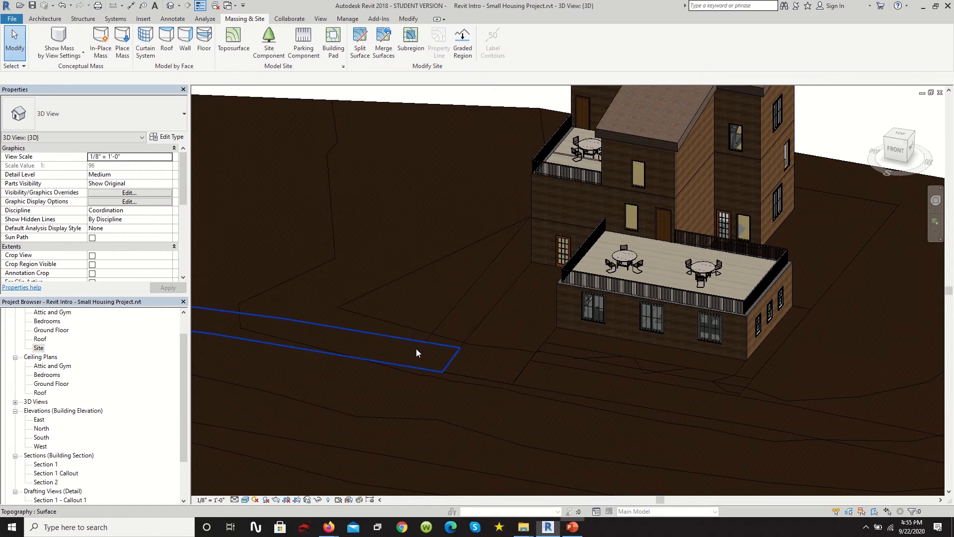
Select the two sidewalk strips south of the house, on the west and east sides of the walkway crossing
left_click(416, 348)
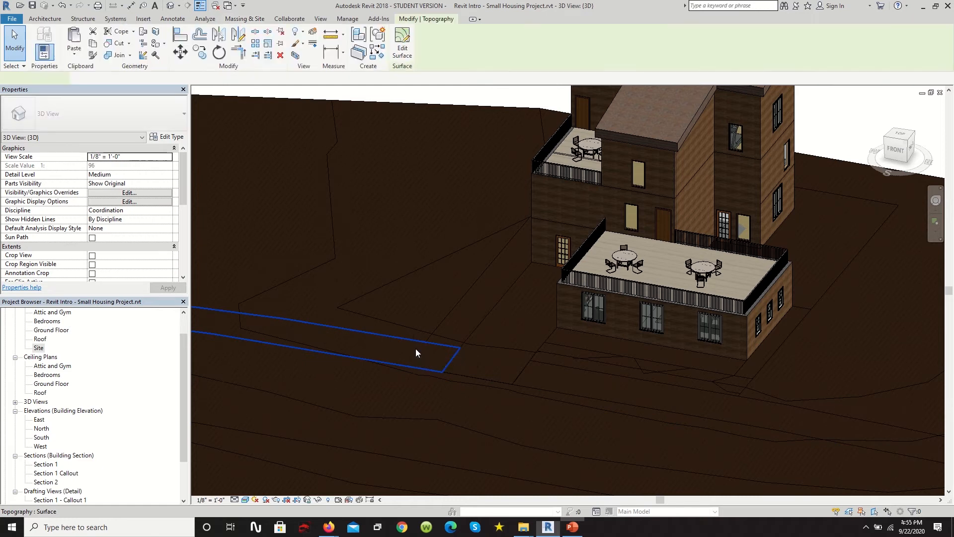
left_click(571, 377, "ctrl")
scroll(497, 363, "down", 3)
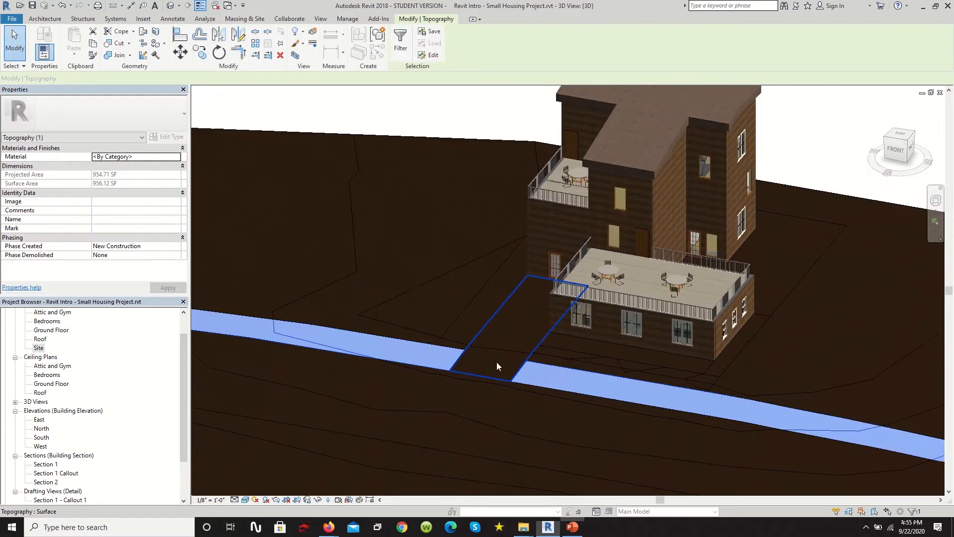
Examine the outlines of the surfaces around the selected sidewalk strips, including the walkway and the narrow area directly south of the house
scroll(469, 353, "down", 2)
scroll(499, 330, "up", 5)
scroll(494, 377, "down", 2)
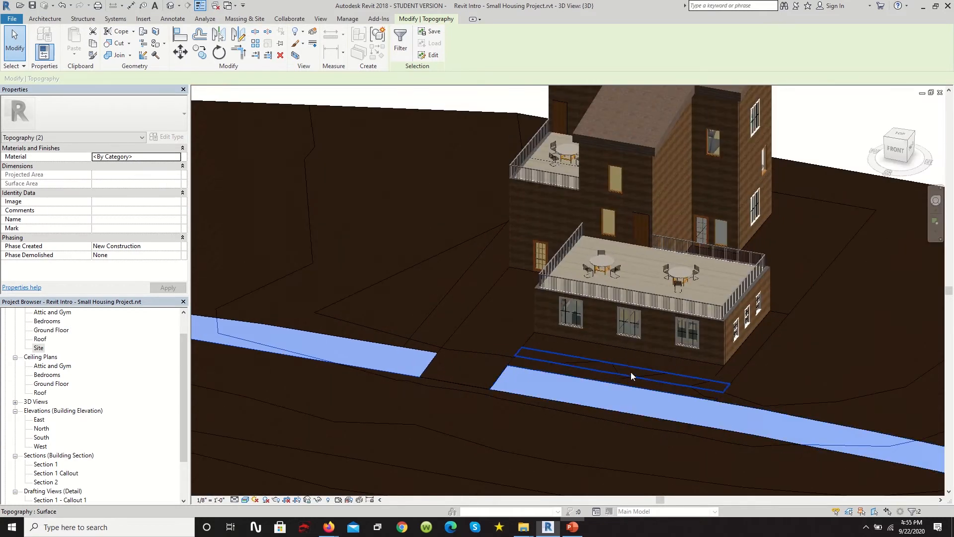
scroll(468, 347, "up", 4)
scroll(447, 360, "down", 2)
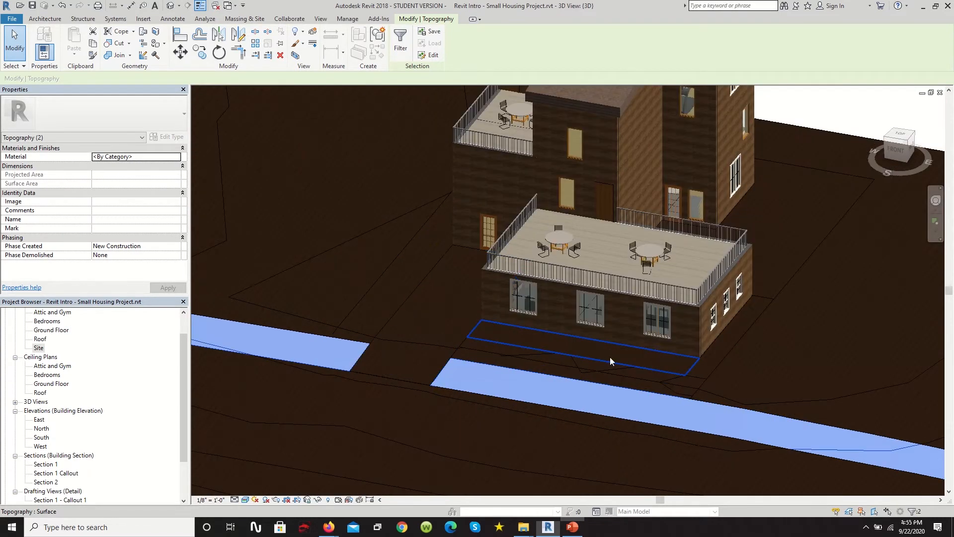
scroll(515, 366, "up", 2)
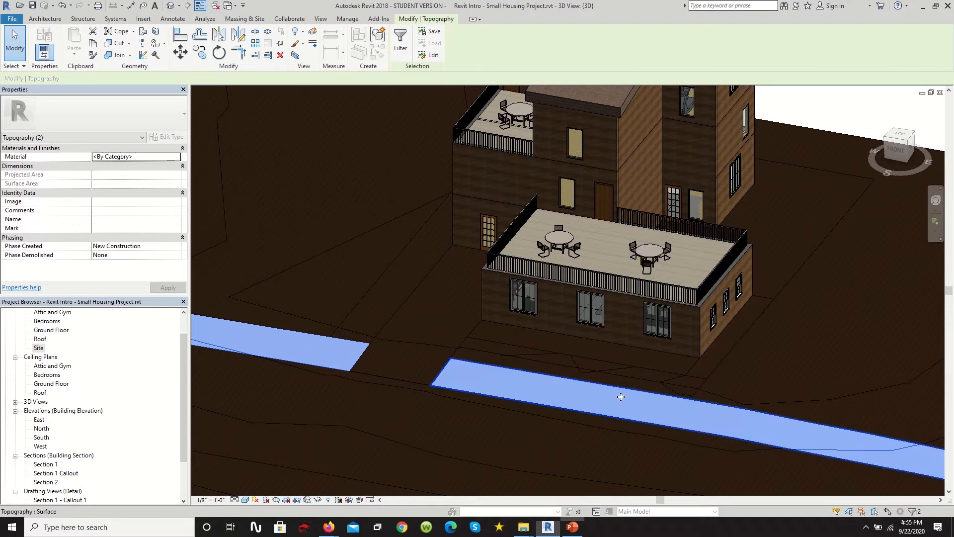
scroll(628, 412, "down", 3)
scroll(429, 371, "up", 1)
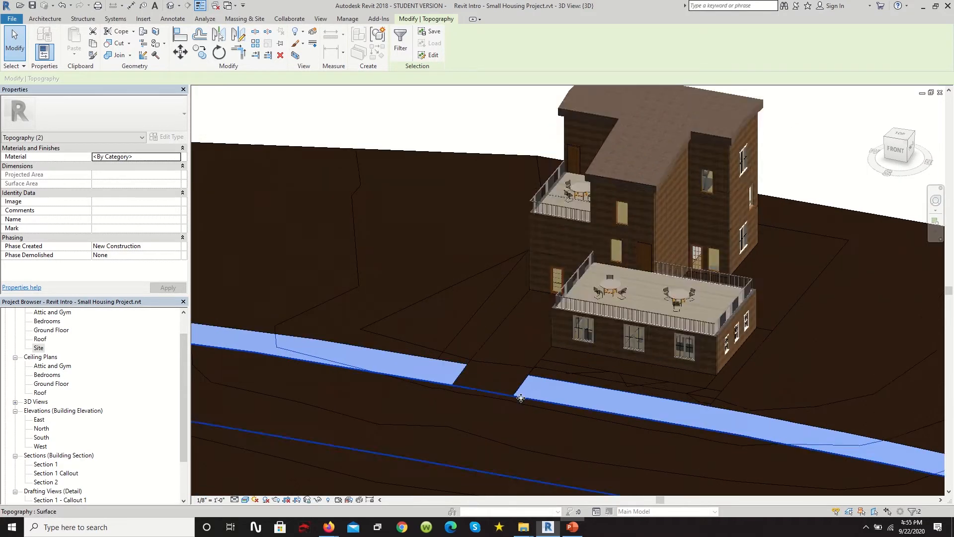
scroll(621, 406, "up", 2)
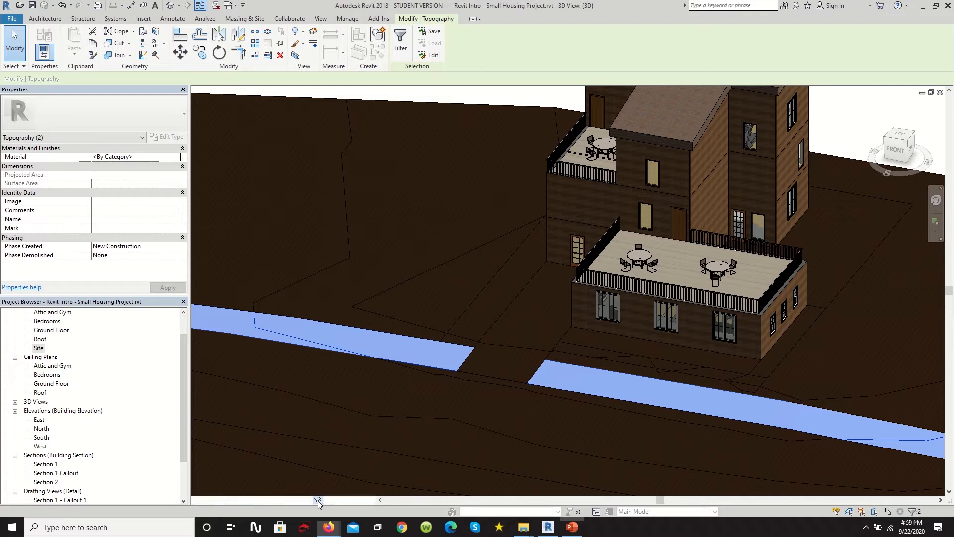
Temporarily isolate the two selected sidewalk strips as elements in the 3D view
left_click(317, 499)
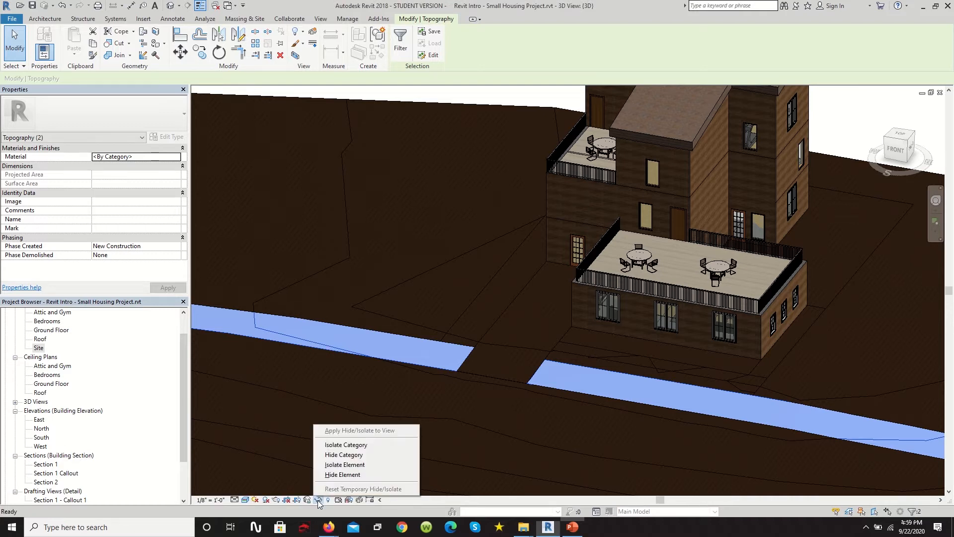
left_click(344, 464)
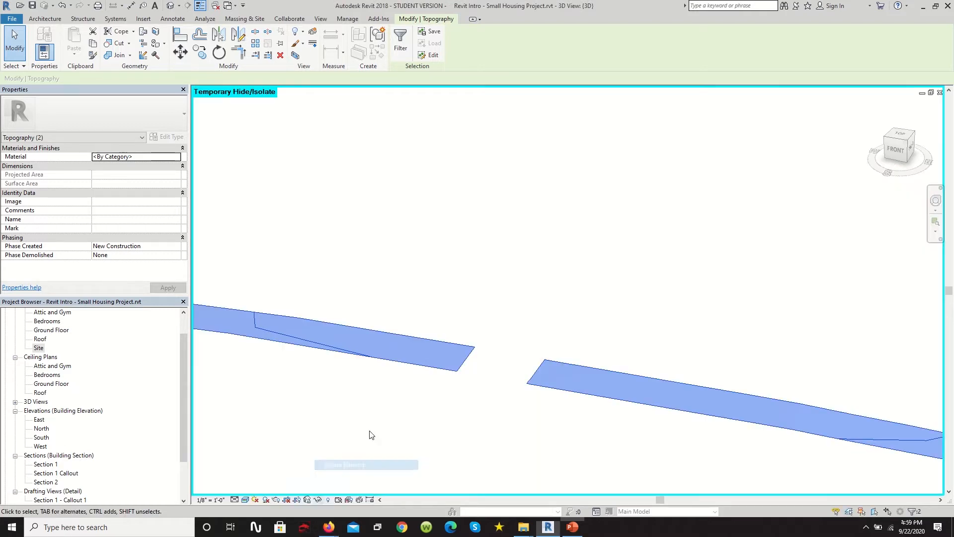
scroll(601, 228, "down", 3)
scroll(703, 230, "up", 1)
scroll(770, 230, "up", 1)
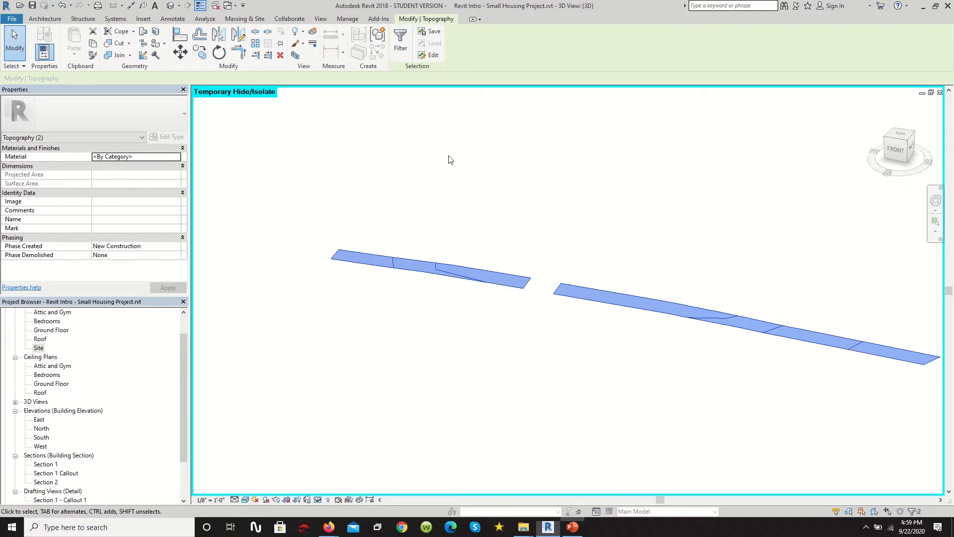
Export the isolated 3D view as DWG "Revit Intro - Small Housing Project - 3D View - {3D} Sidewalk 1", leaving Temporary Hide/Isolate mode on
left_click(7, 6)
left_click(7, 7)
left_click(12, 18)
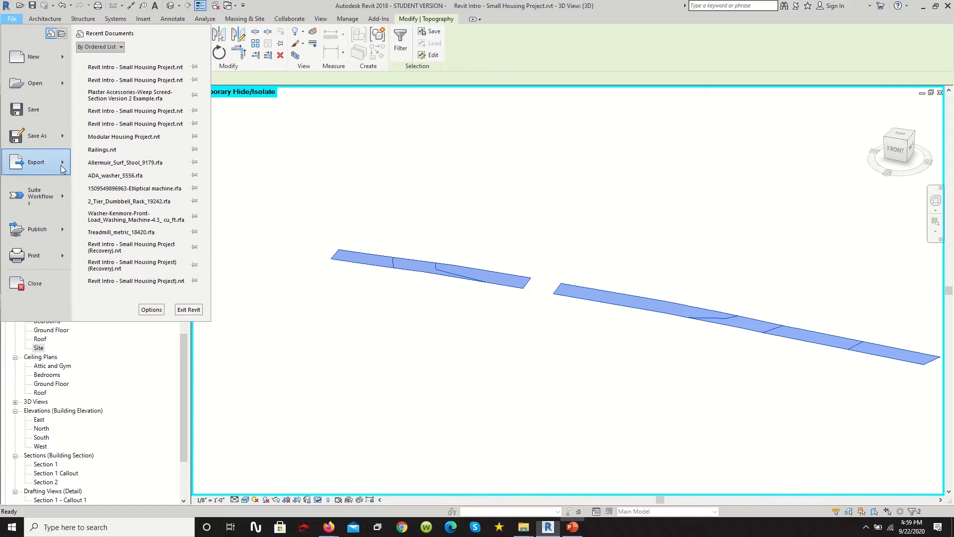
mouse_move(62, 169)
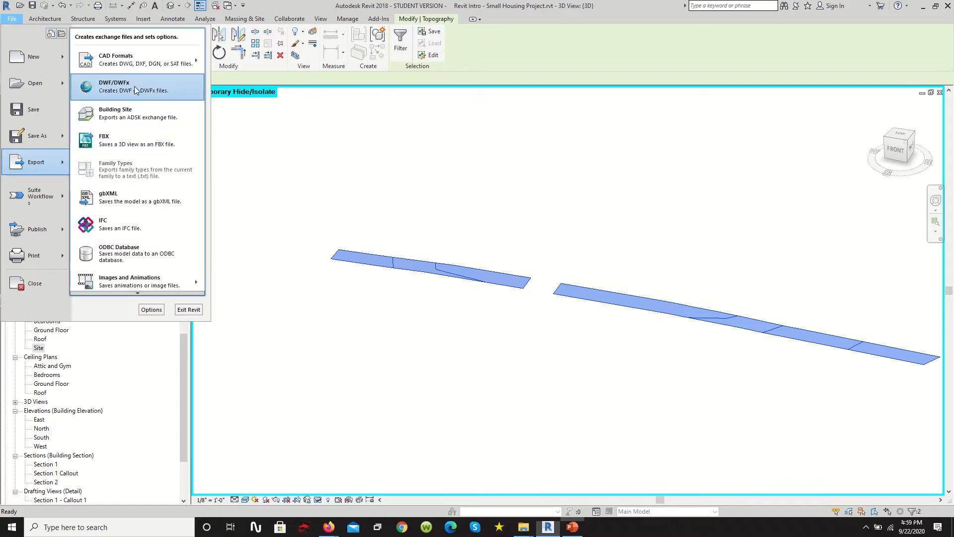
mouse_move(148, 74)
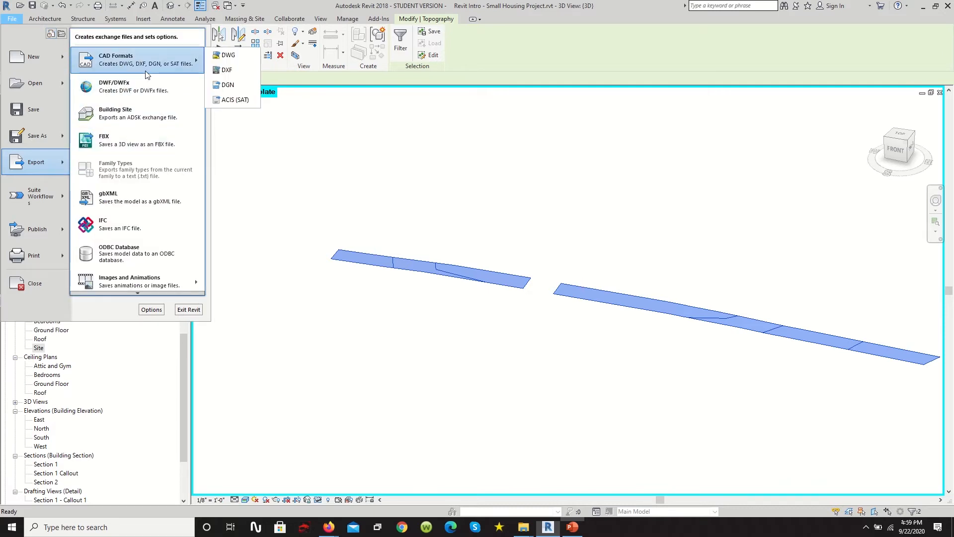
left_click(239, 63)
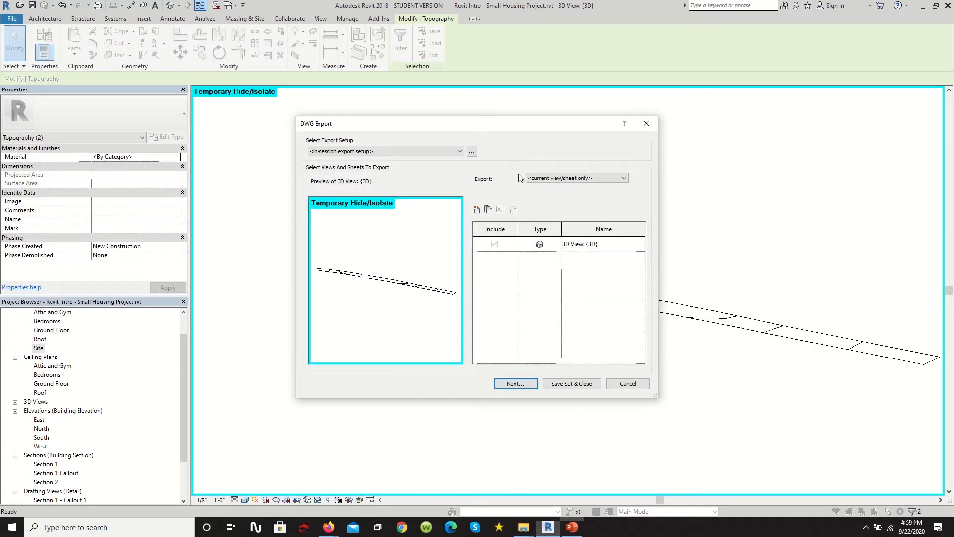
left_click(515, 383)
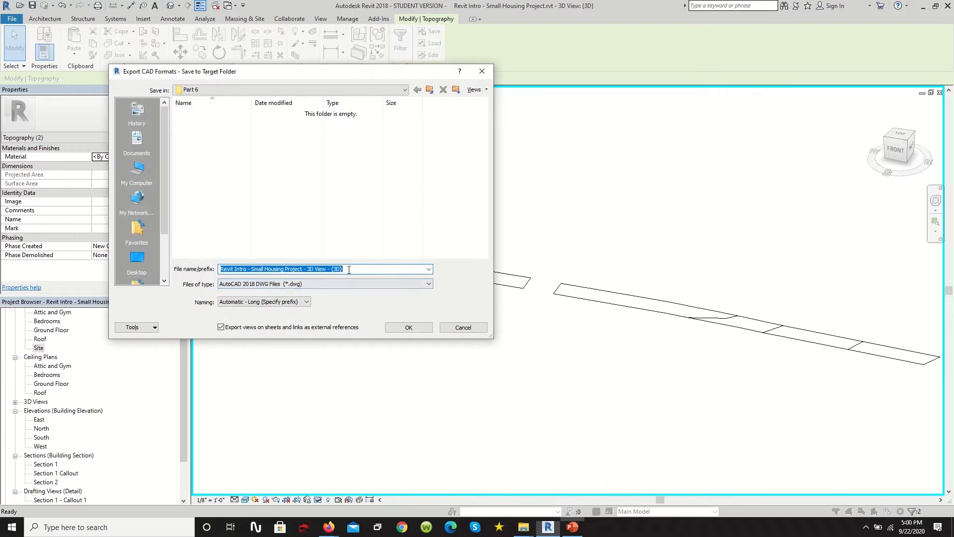
left_click(349, 269)
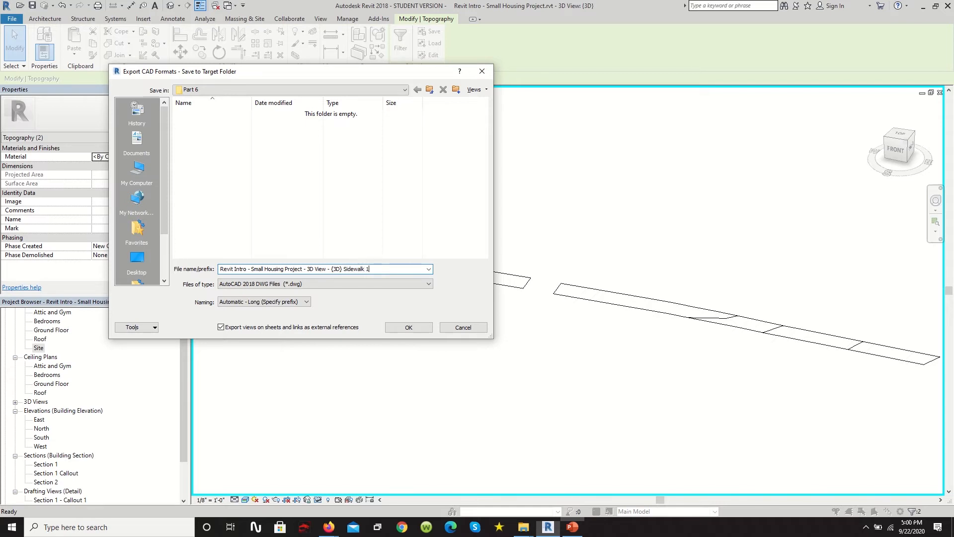
key("Return")
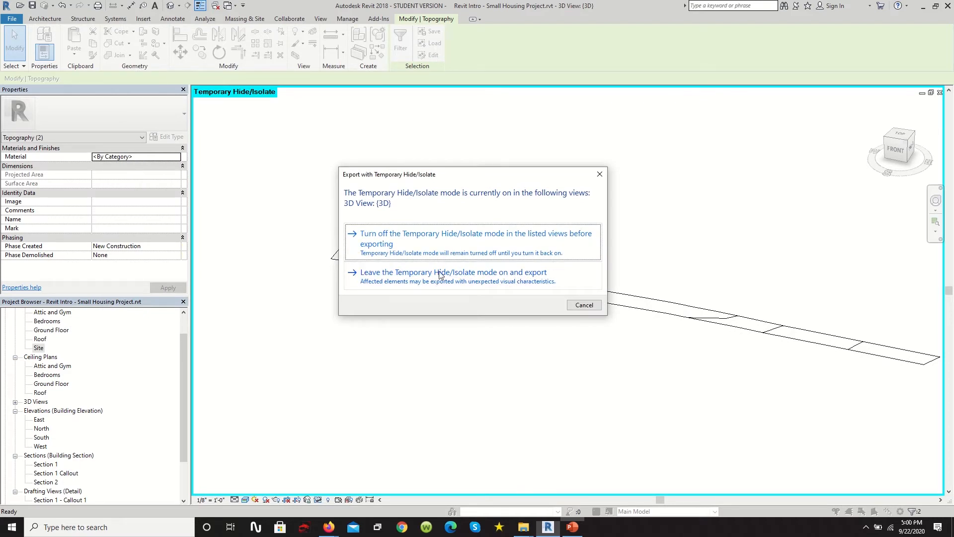
left_click(500, 276)
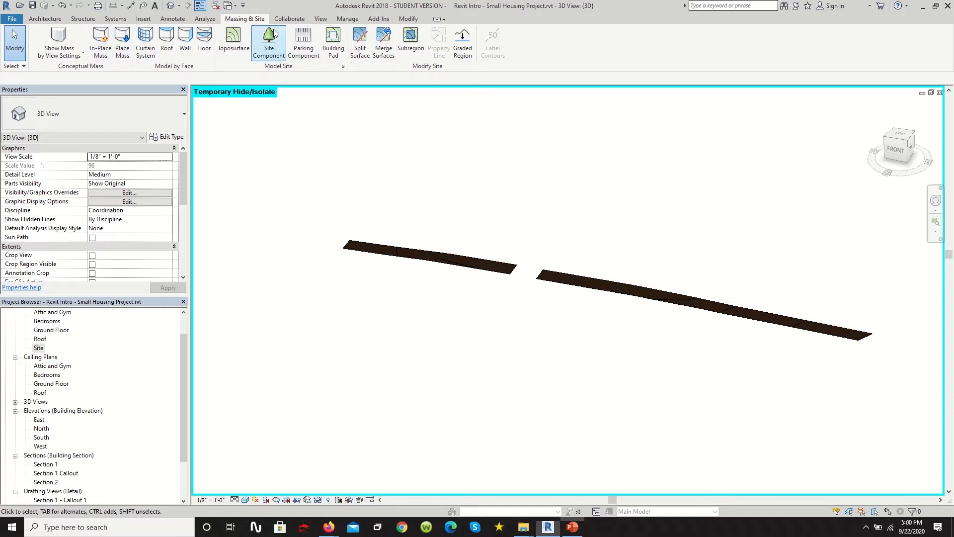
Start an in-place mass named "Pavement 1"
left_click(100, 48)
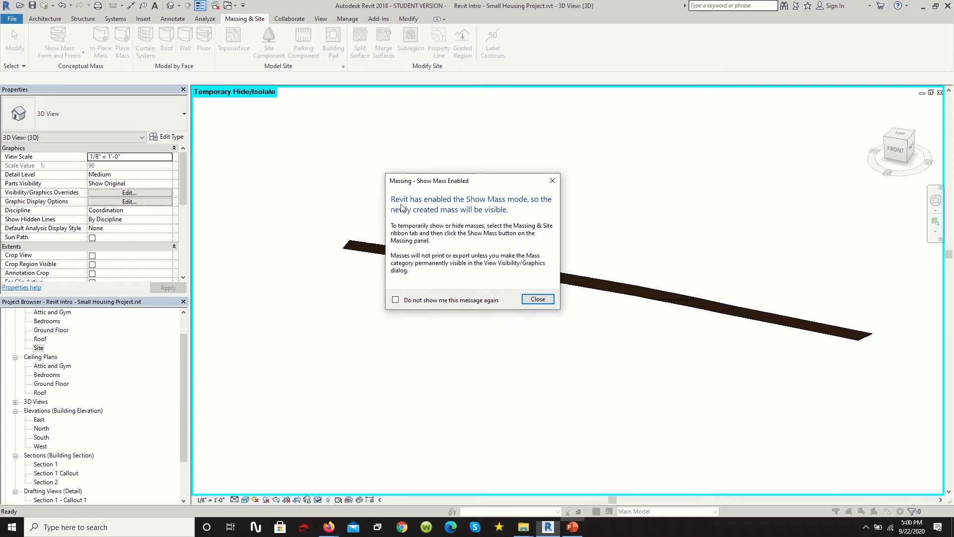
left_click(537, 299)
left_click(176, 354)
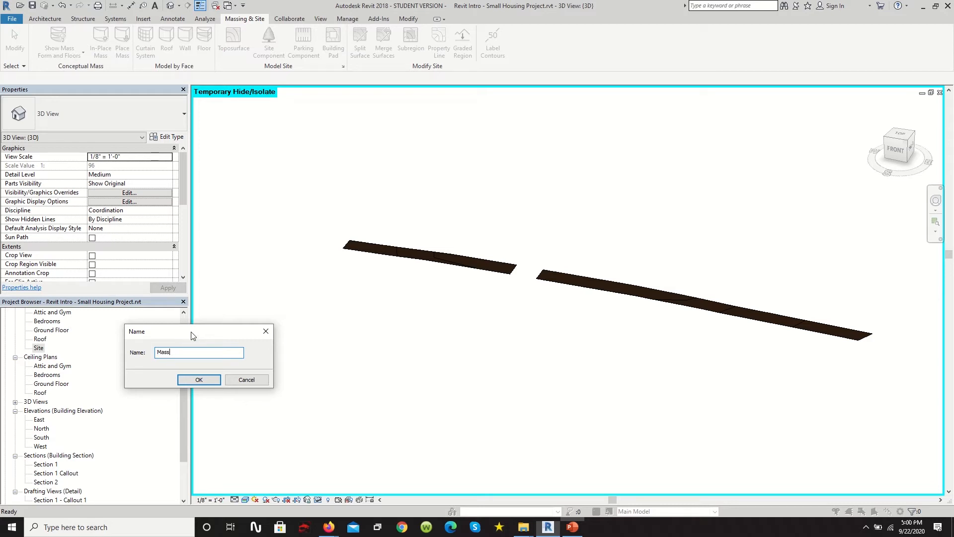
key("BackSpace")
type("Pavement")
key("Return")
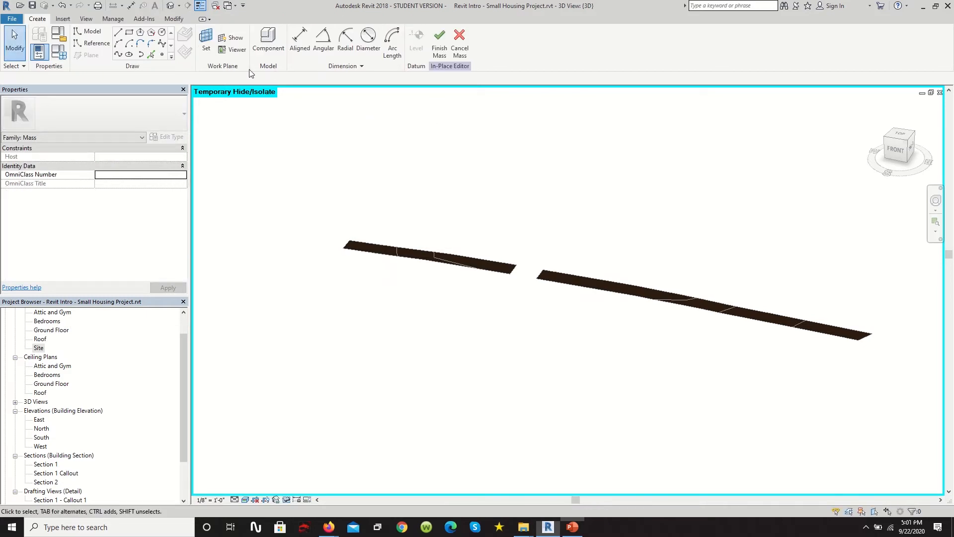
Import the exported sidewalk DWG into the in-place mass with Auto - Origin to Origin positioning and finish the mass
left_click(63, 19)
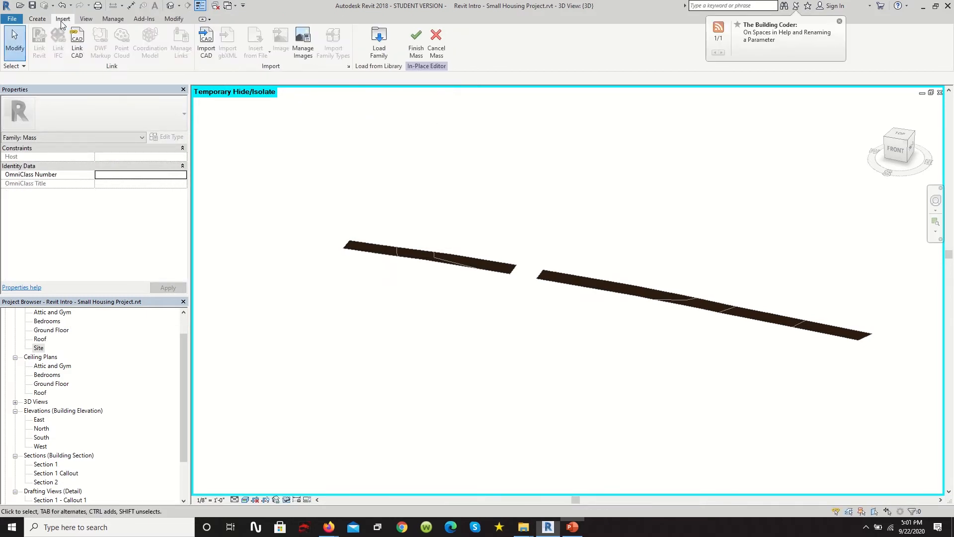
left_click(207, 43)
left_click(308, 113)
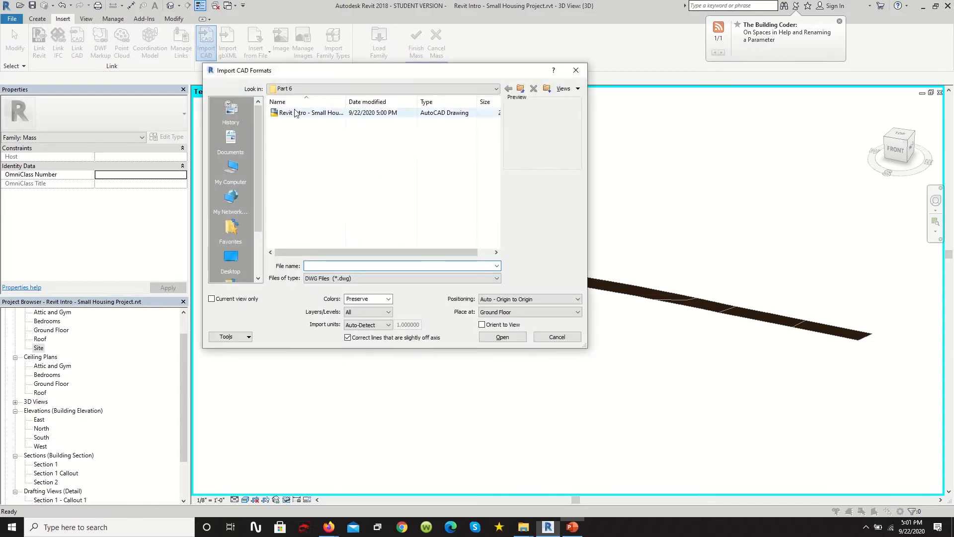
left_click(507, 338)
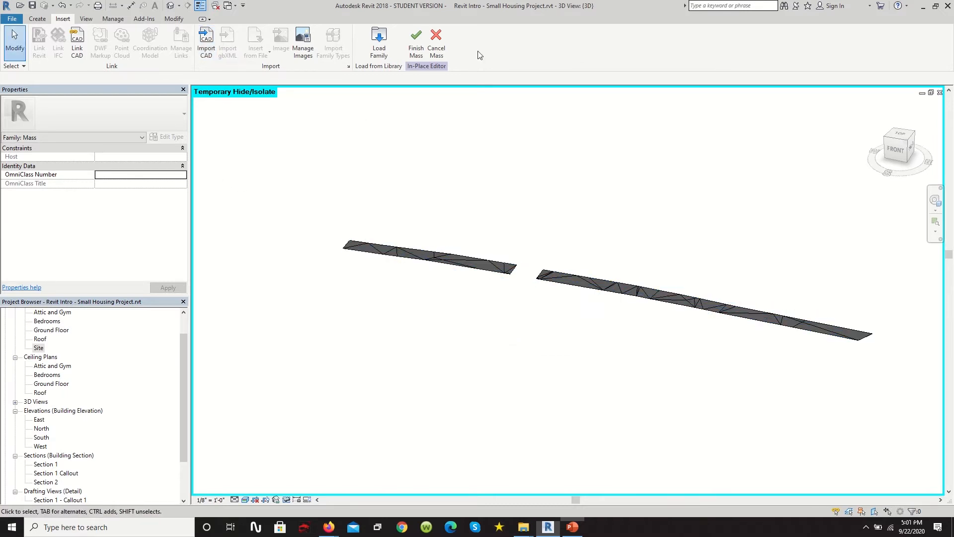
left_click(416, 41)
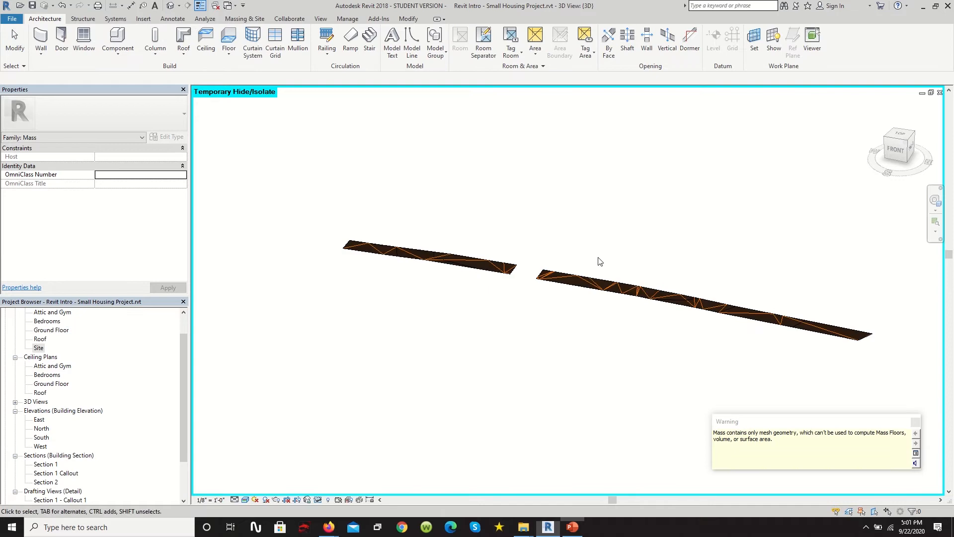
Select the finished pavement mass and inspect its geometry along both sidewalk strips
scroll(600, 261, "up", 2)
left_click(571, 297)
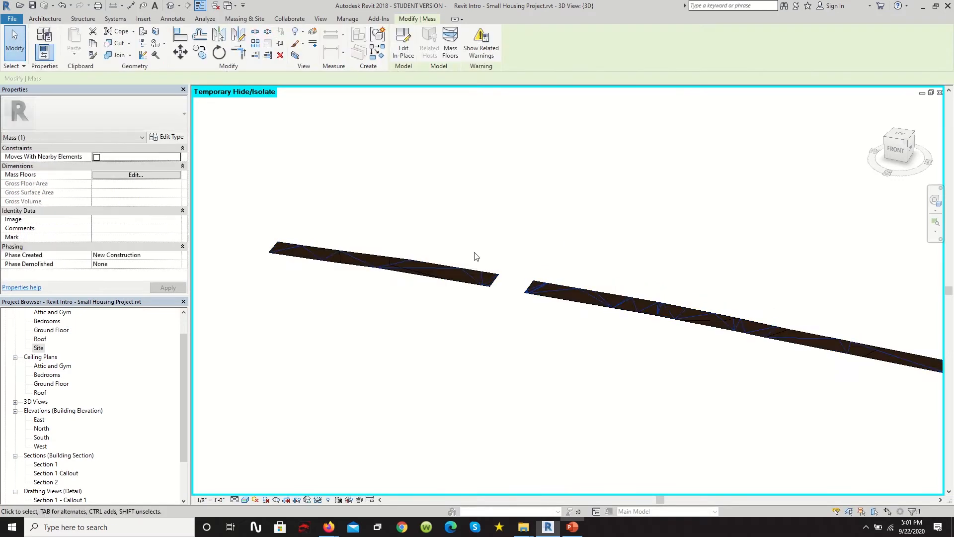
scroll(593, 273, "down", 1)
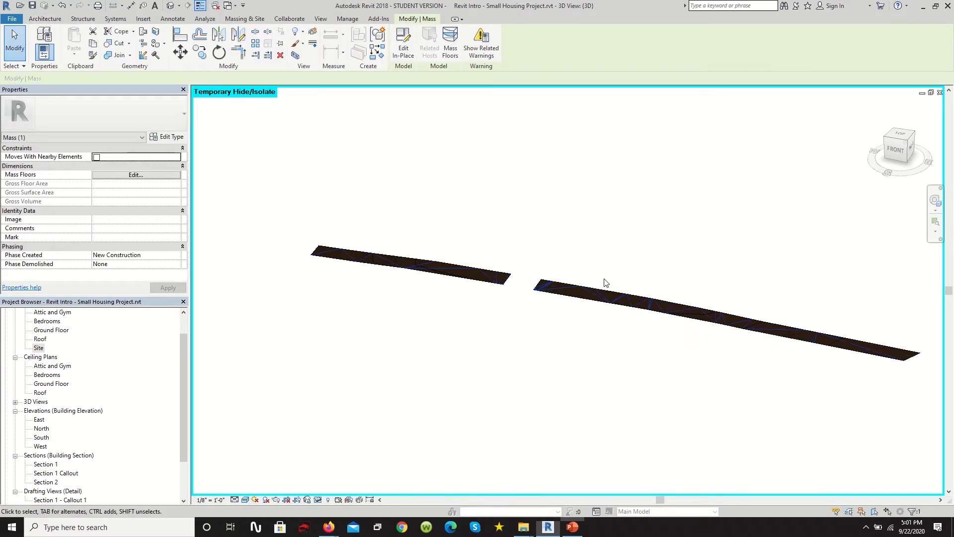
Start Roof by Face for the pavement mass and duplicate the Generic - 12" roof type as Pavement "roof"
left_click(244, 20)
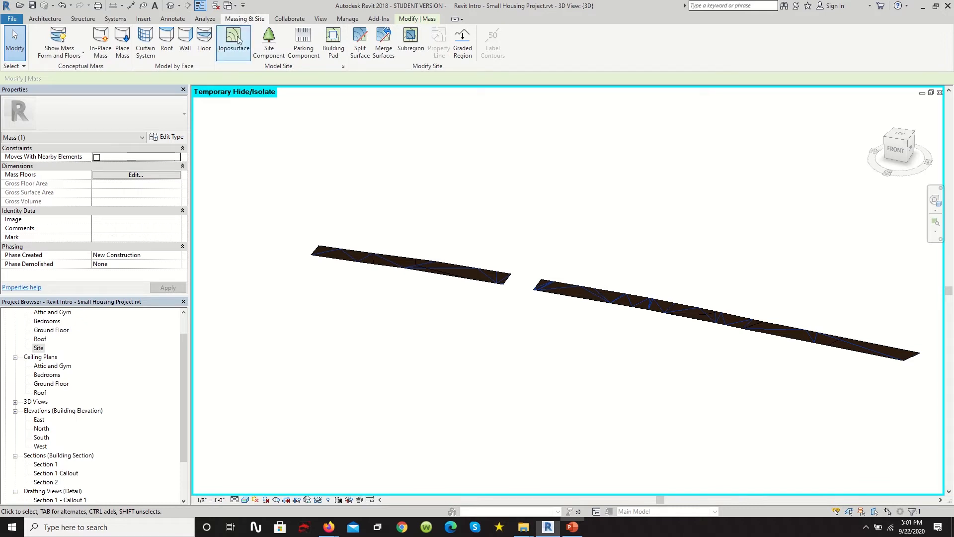
left_click(169, 45)
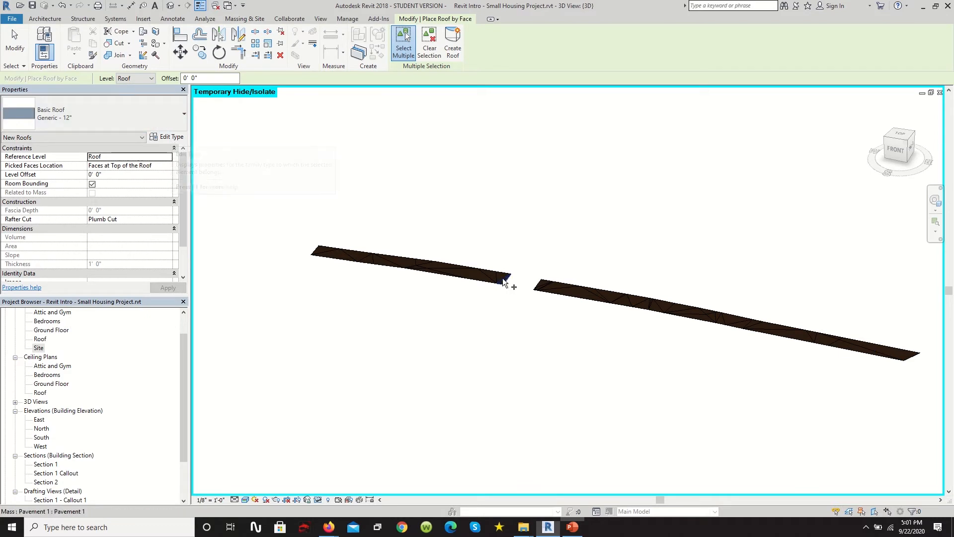
scroll(473, 268, "up", 3)
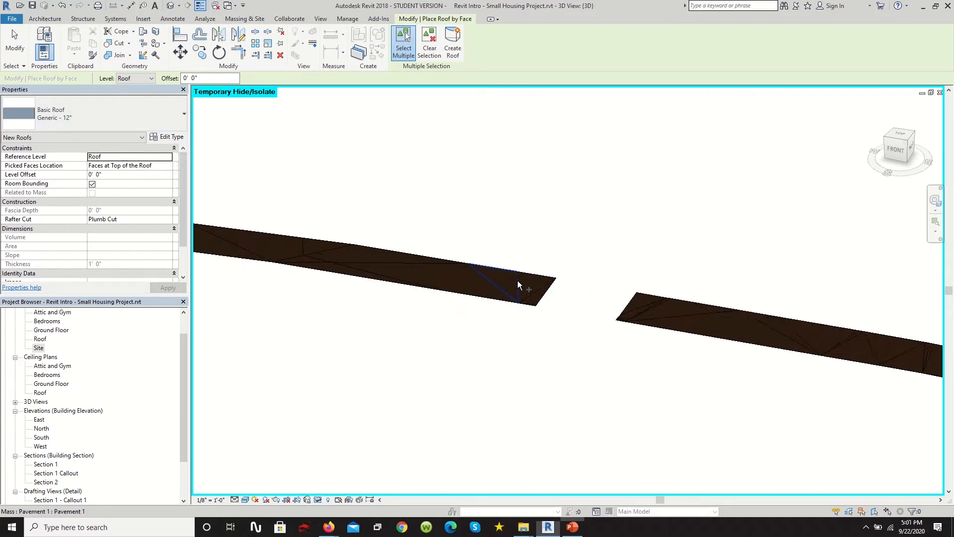
scroll(547, 312, "down", 5)
scroll(597, 307, "up", 2)
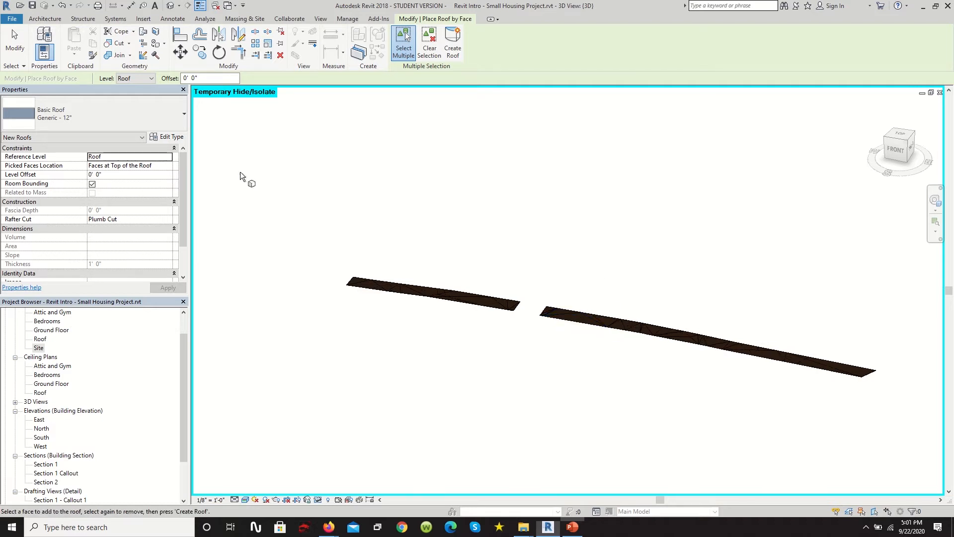
left_click(169, 137)
left_click(745, 169)
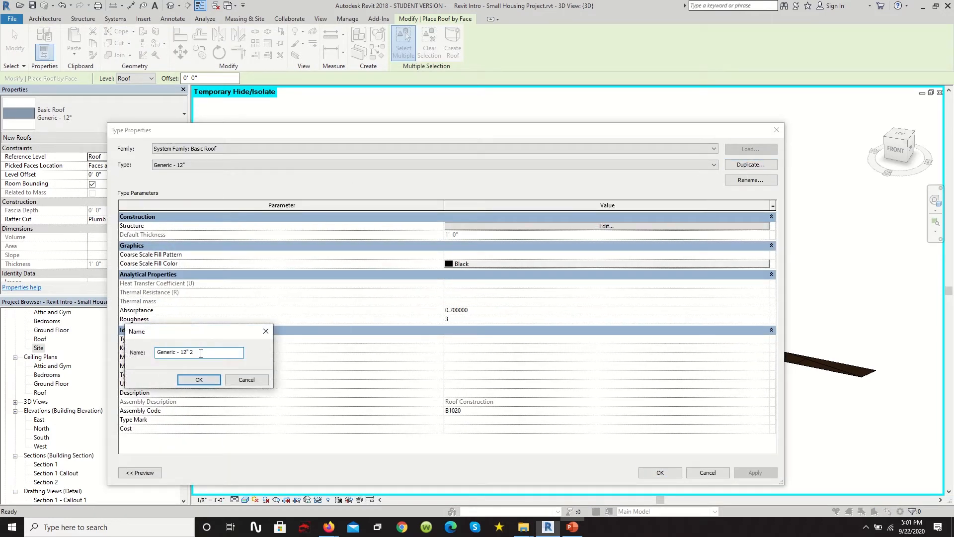
type("Pavement \"roof")
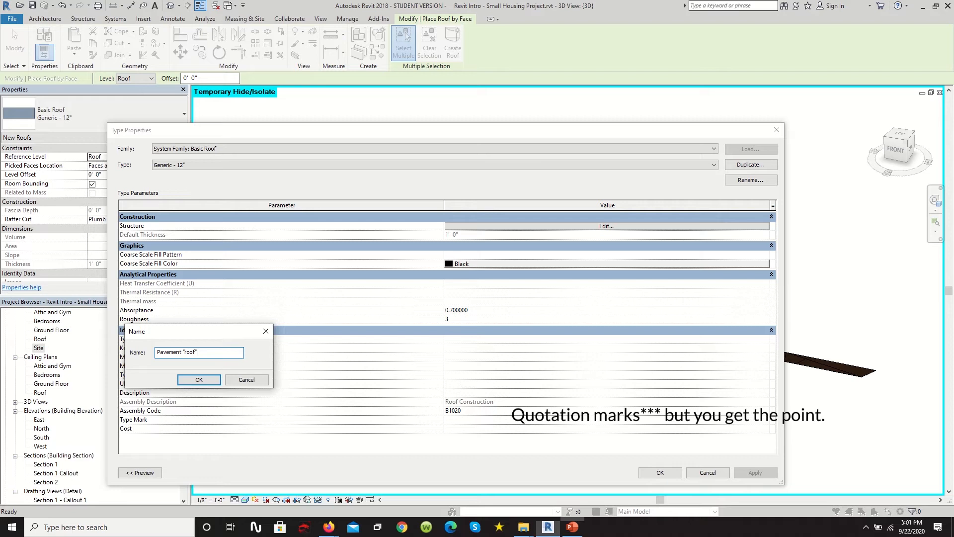
left_click(199, 379)
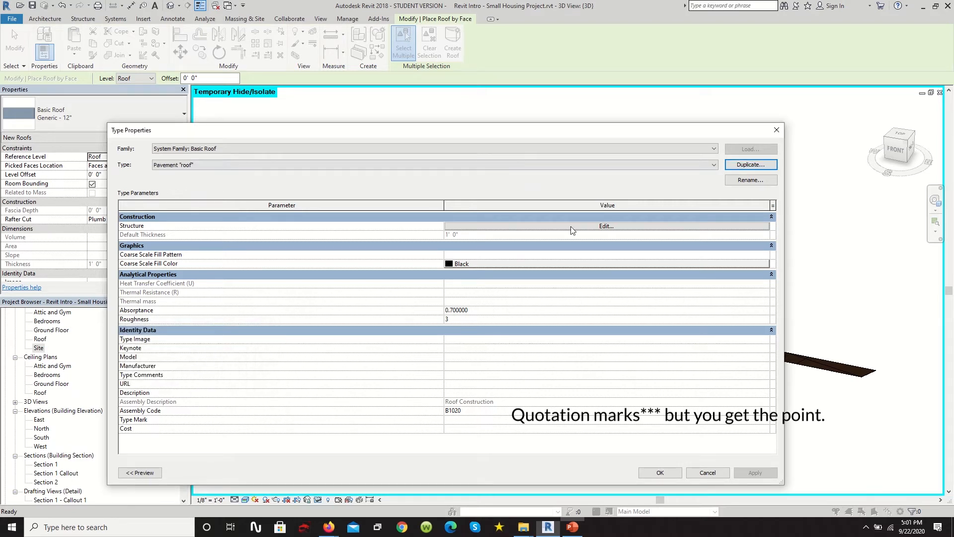
Set the structure layer thickness of the Pavement "roof" type to 5" and accept the type properties
left_click(539, 226)
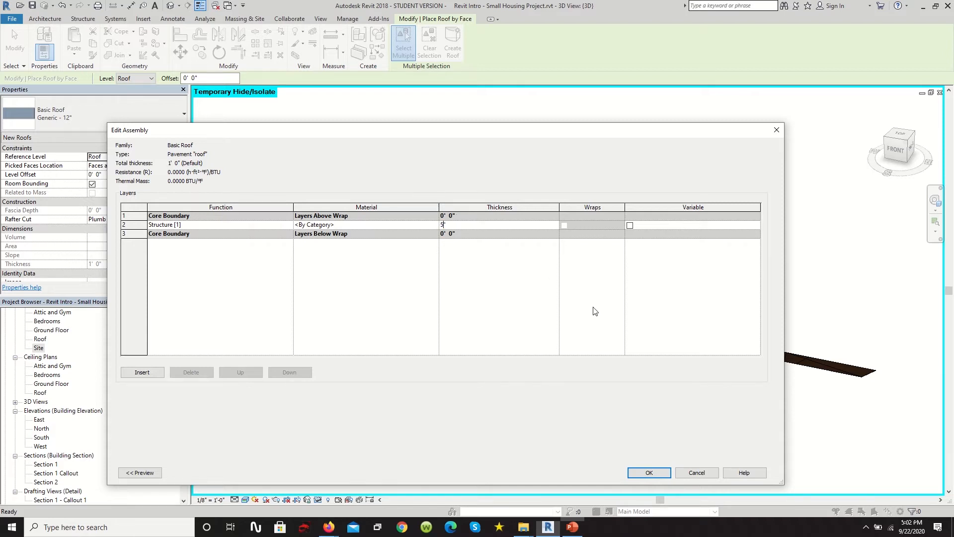
left_click(641, 474)
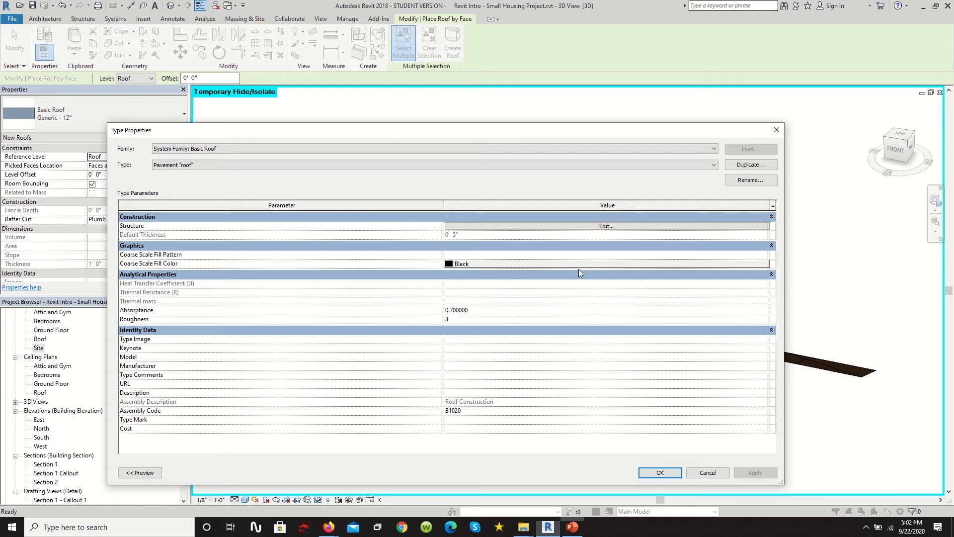
left_click(657, 472)
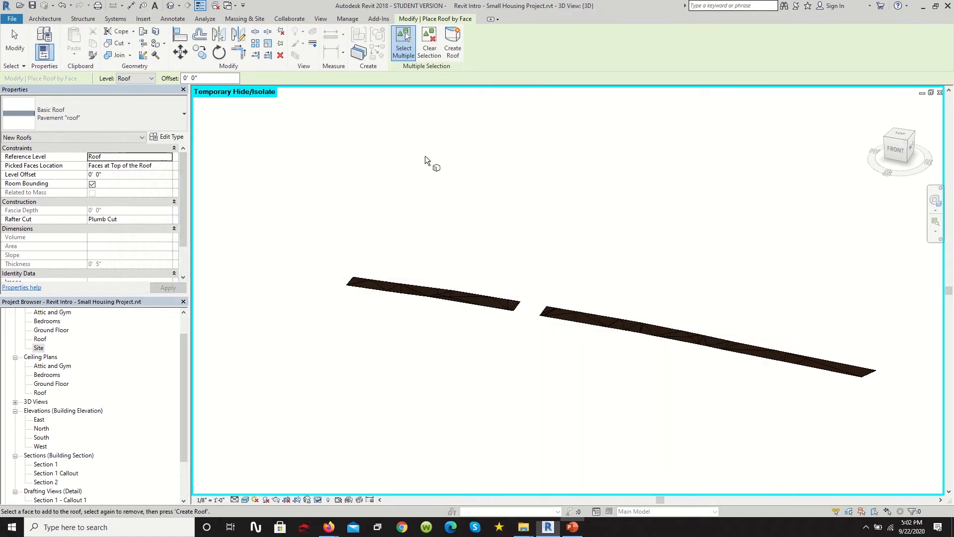
Try to window-select the faces of both pavement strips, and reopen the type properties of the Pavement "roof" type
left_click_drag(886, 394, 301, 219)
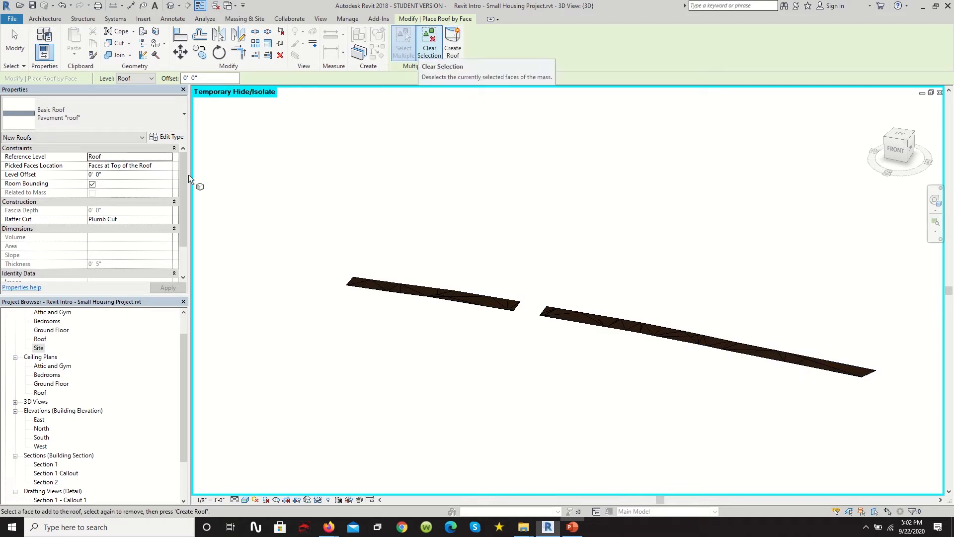
scroll(165, 229, "down", 1)
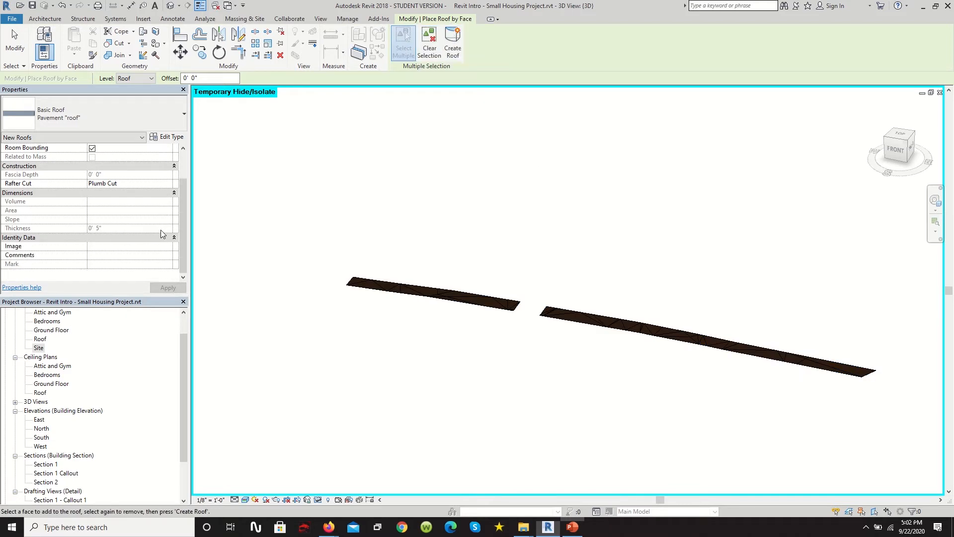
scroll(155, 222, "up", 1)
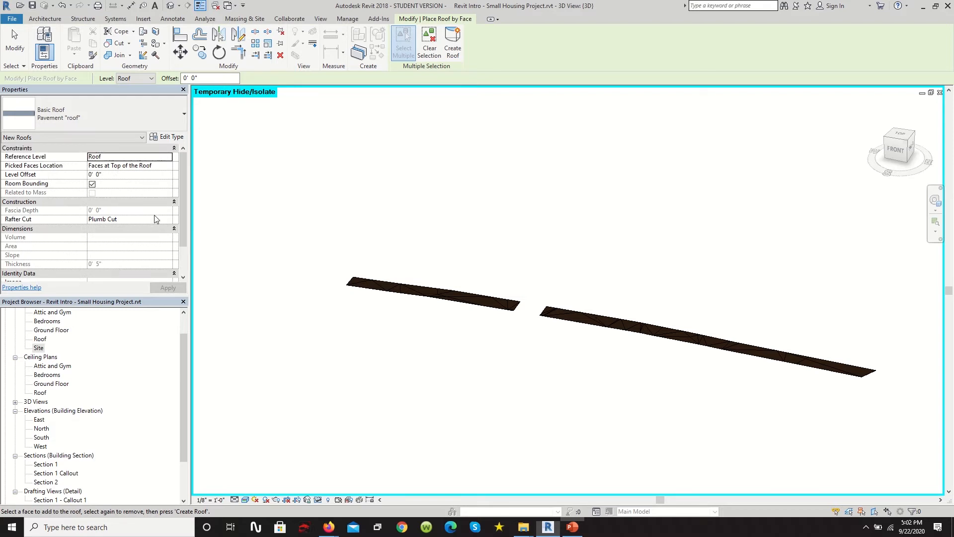
left_click(171, 139)
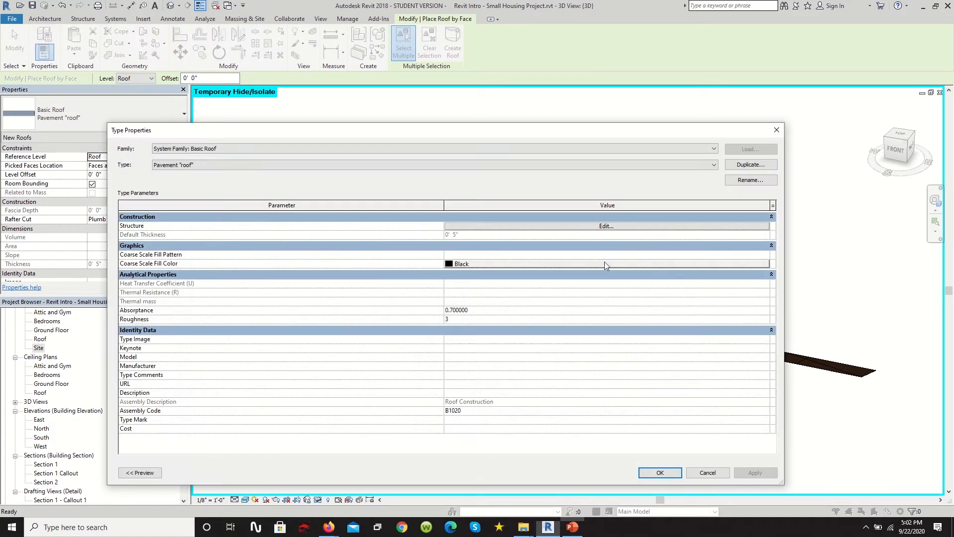
Open the material selection for the Structure layer of the Pavement "roof" type and search the materials for pavement
left_click(605, 226)
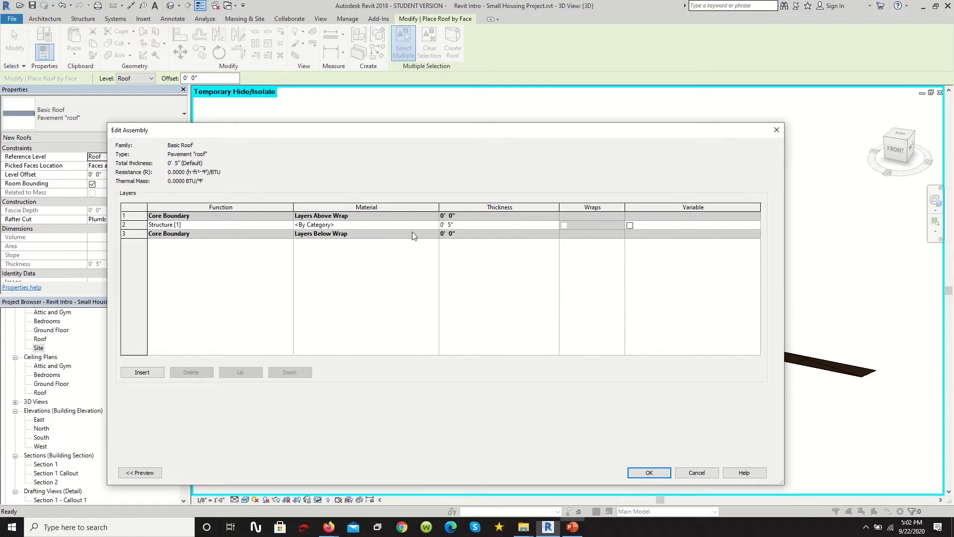
left_click(435, 226)
left_click(435, 225)
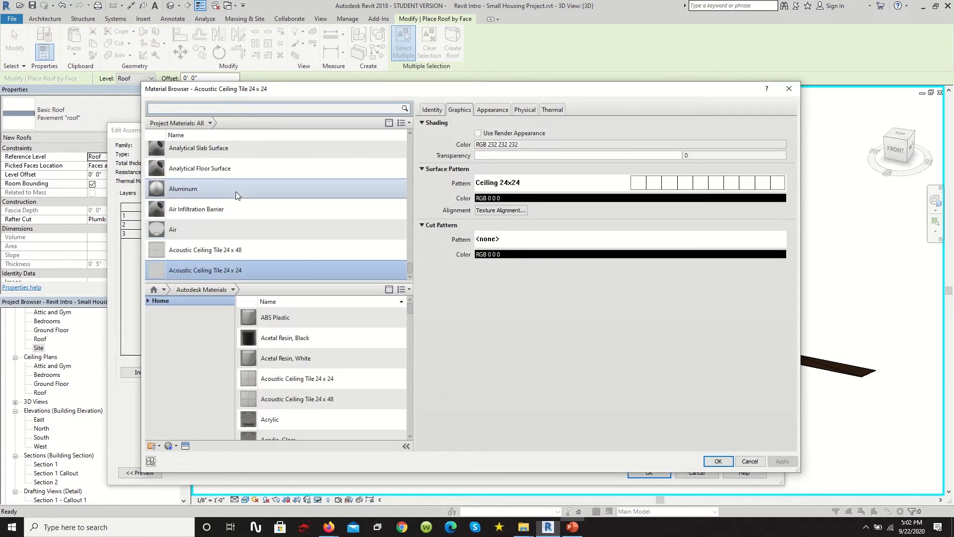
left_click(198, 111)
type("pavement")
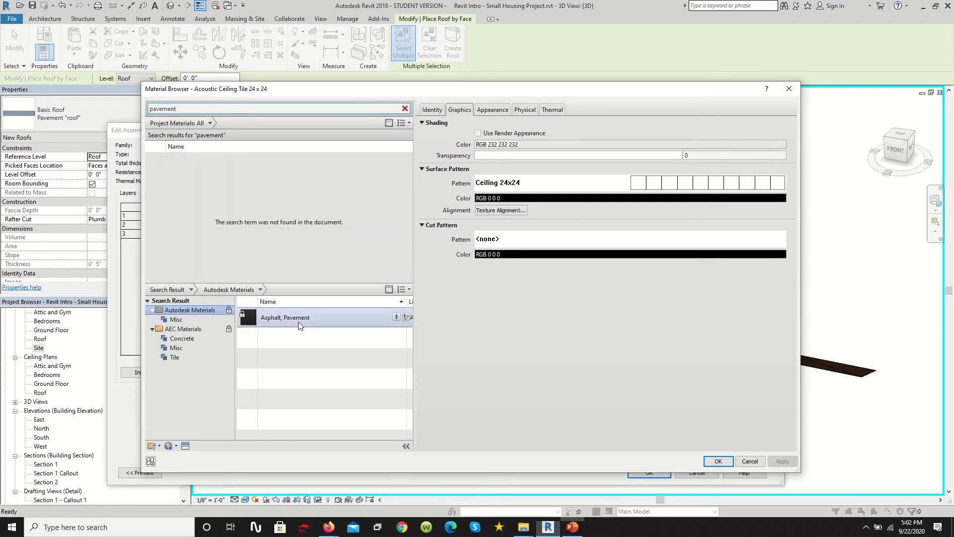
Search the materials for cement instead
double_click(180, 109)
type("cemea")
key("BackSpace")
type("n")
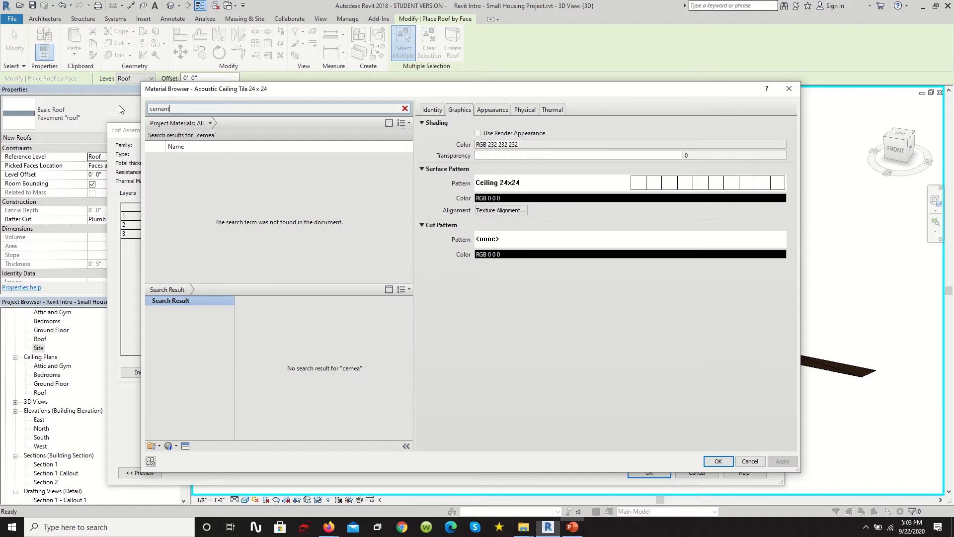
type("t")
key("Return")
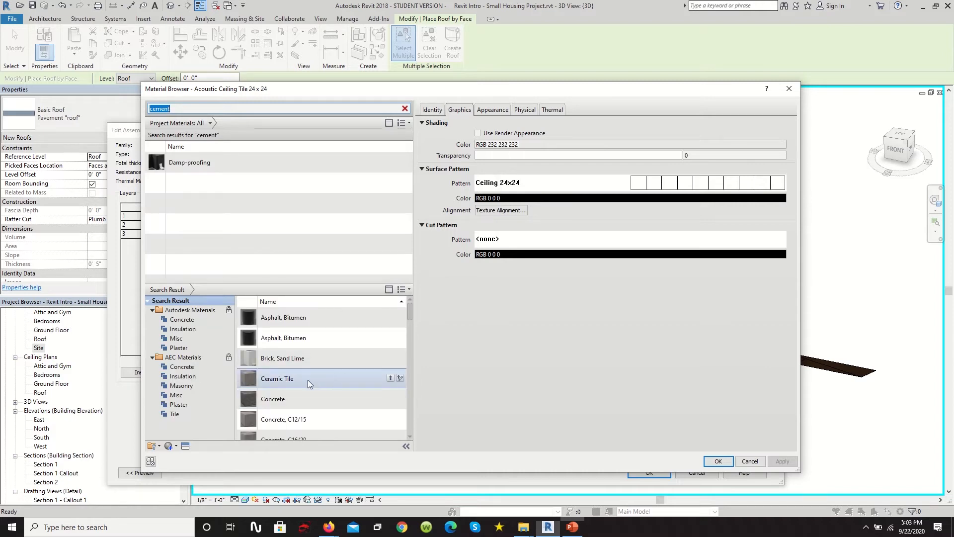
Examine the appearance of the Concrete library material in an enlarged preview and look through the other cement results
left_click(313, 395)
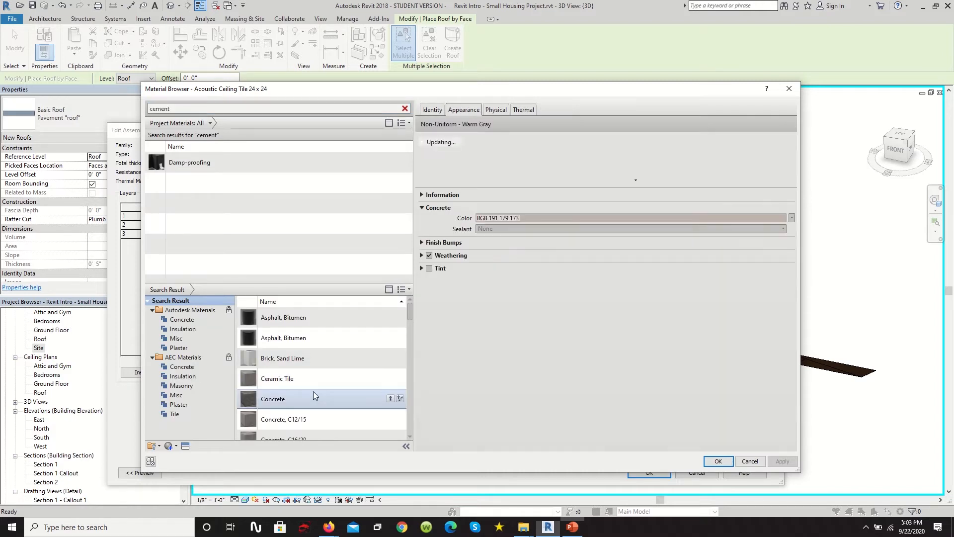
left_click(493, 111)
left_click(467, 111)
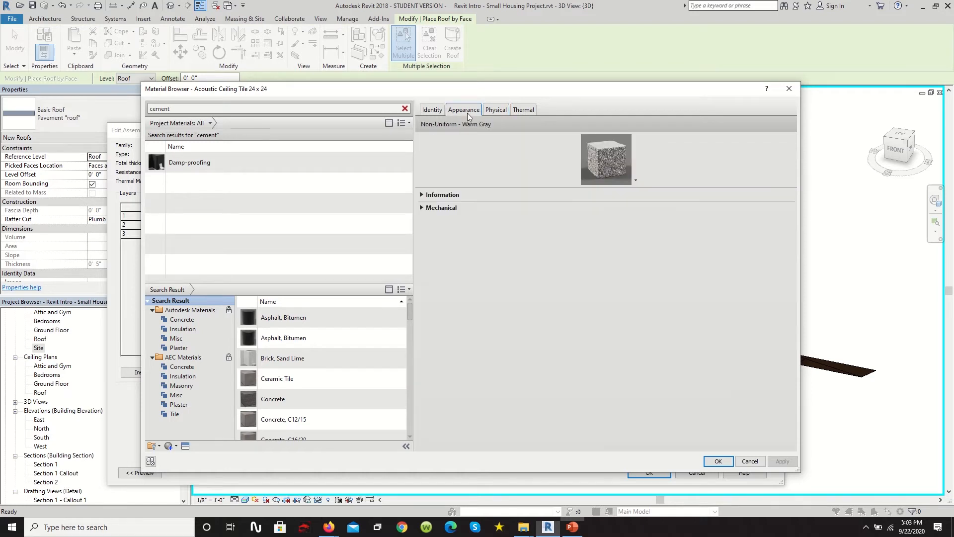
left_click_drag(558, 188, 570, 274)
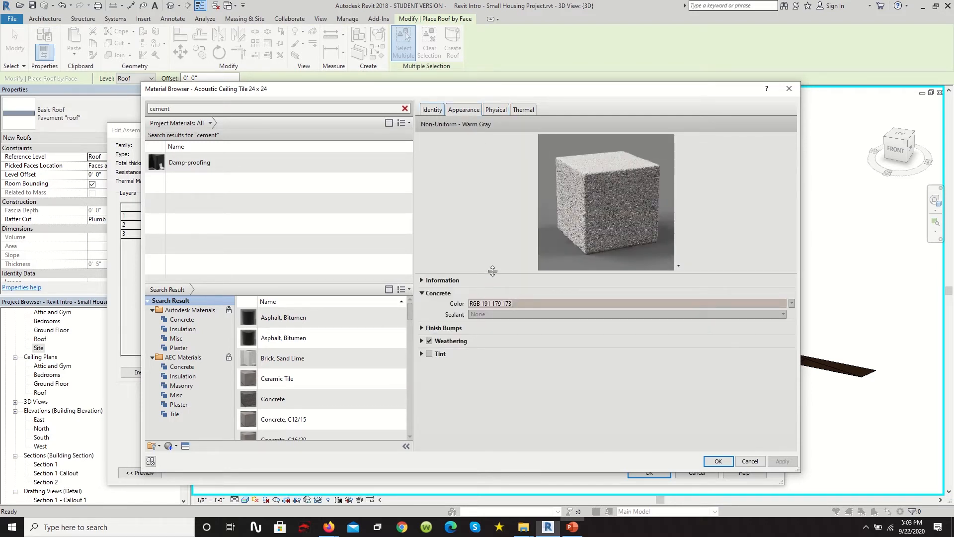
left_click_drag(502, 275, 505, 303)
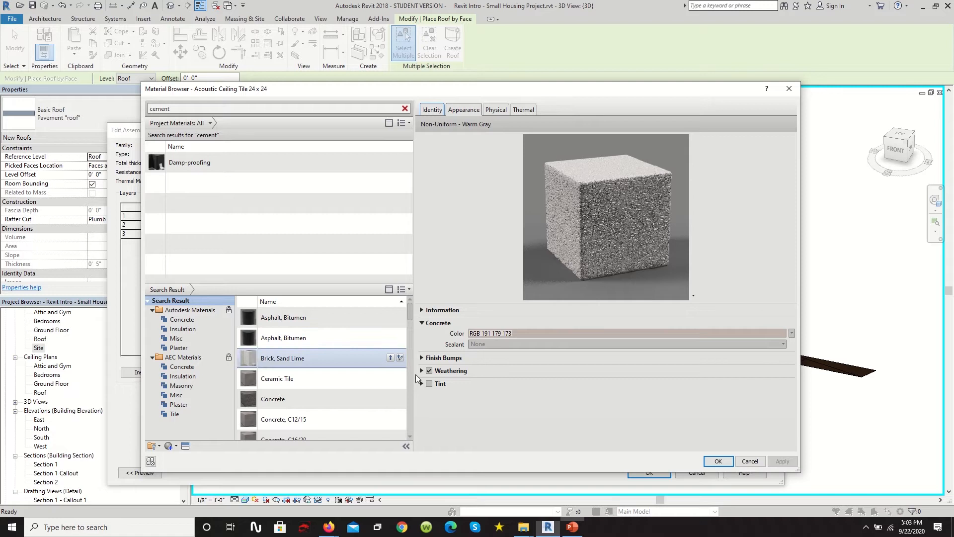
scroll(363, 396, "down", 1)
scroll(365, 333, "up", 1)
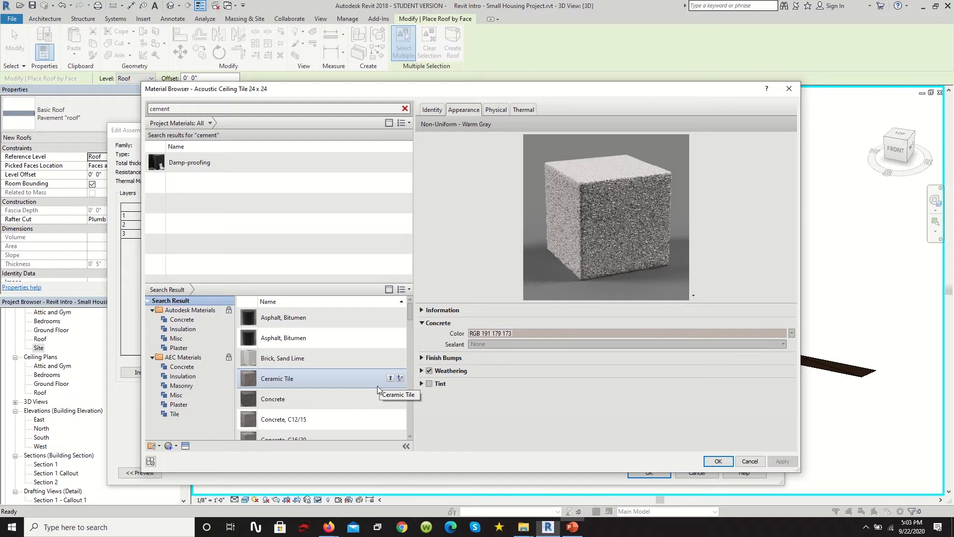
left_click(328, 401)
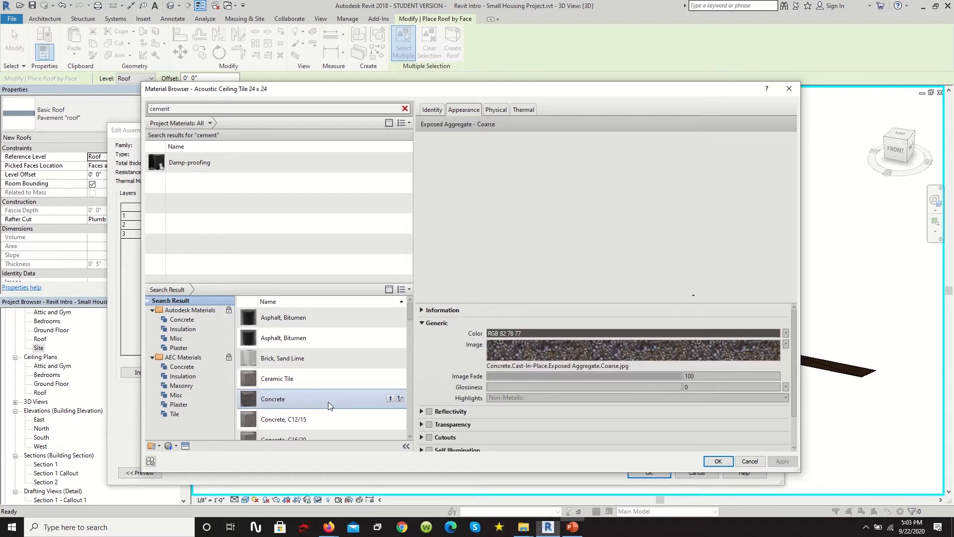
scroll(330, 422, "down", 1)
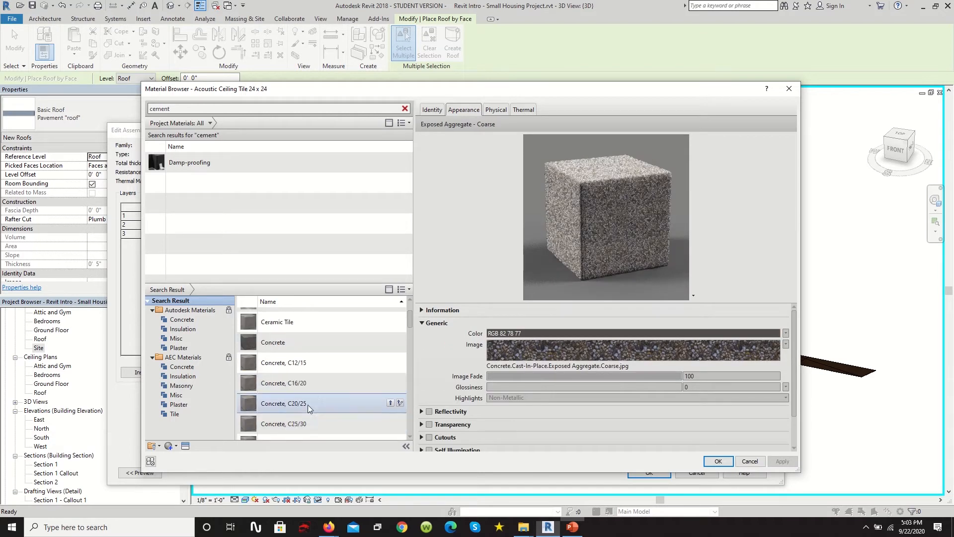
Add Concrete, C12/15 to the project with Use Render Appearance enabled, and assign it to the roof type's structure layer
left_click(321, 369)
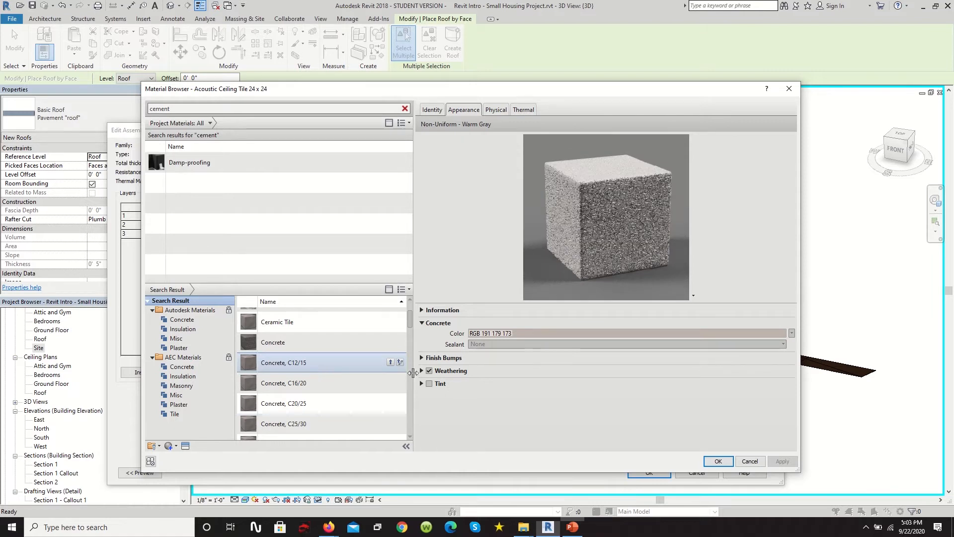
left_click(389, 363)
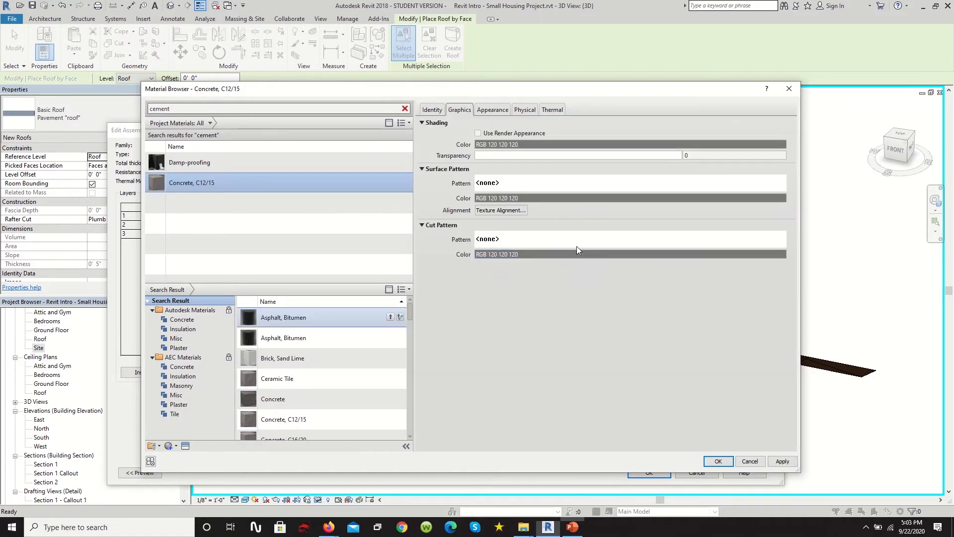
left_click(489, 135)
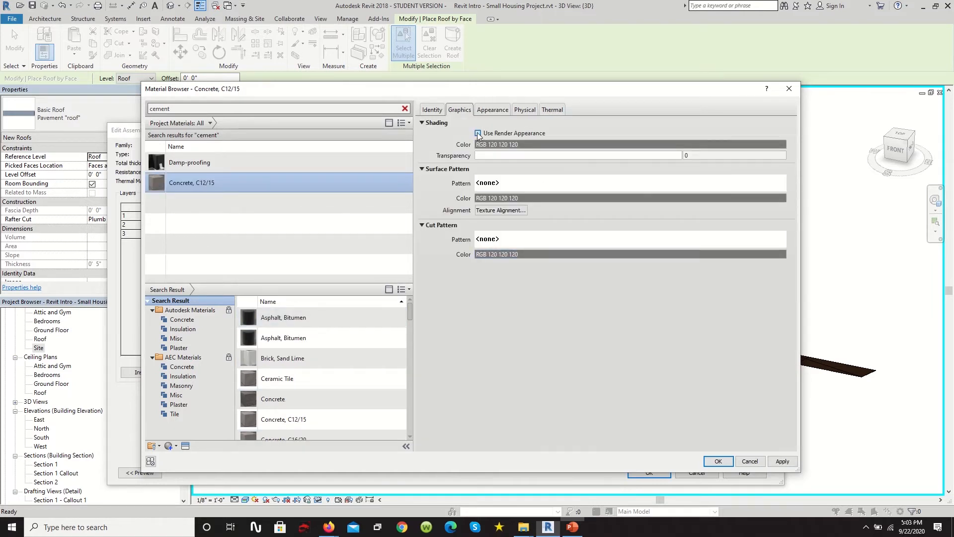
left_click(717, 461)
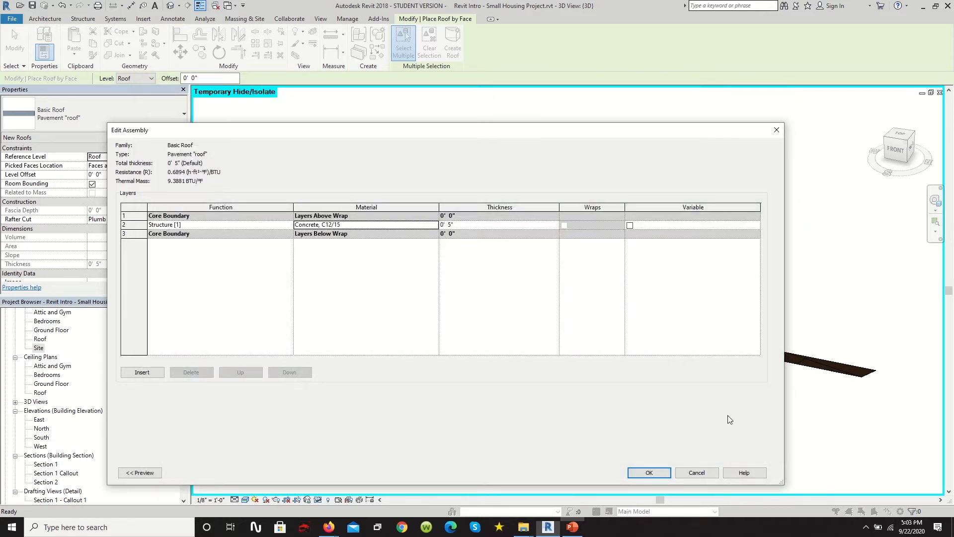
left_click(649, 472)
left_click(670, 474)
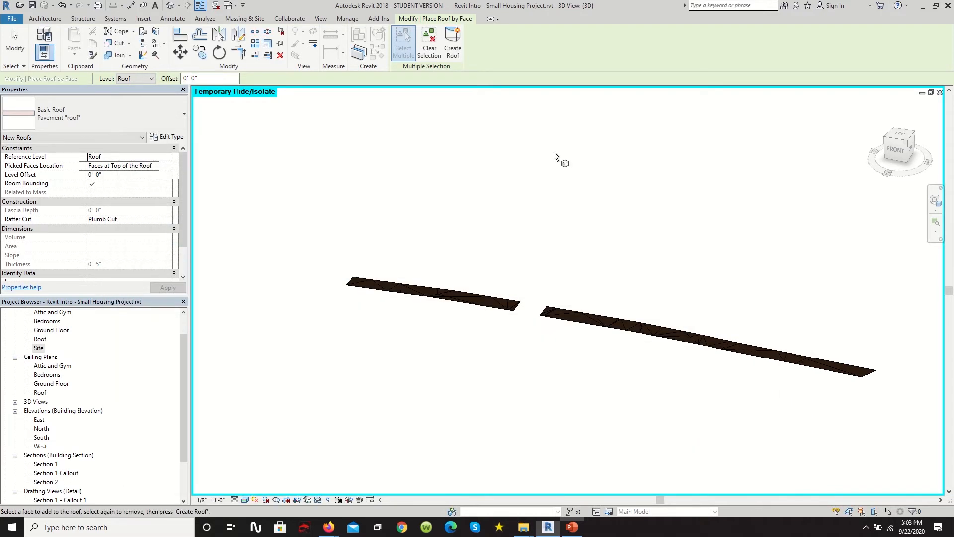
Create the Pavement "roof" on the selected faces of the two isolated strips
left_click(452, 44)
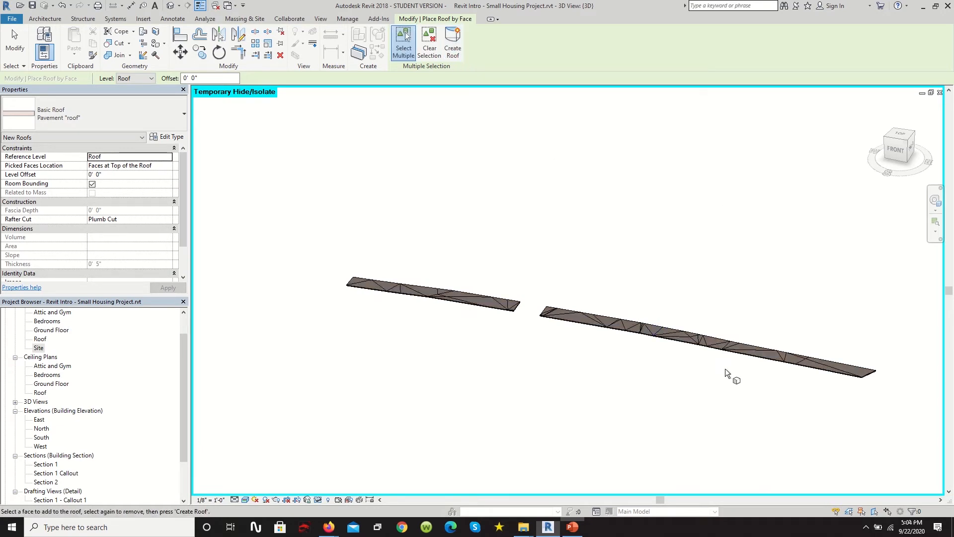
scroll(596, 319, "up", 4)
scroll(504, 308, "up", 1)
Check the new pavement roof's level offset and inspect its surface around the gap between the strips
left_click(504, 295)
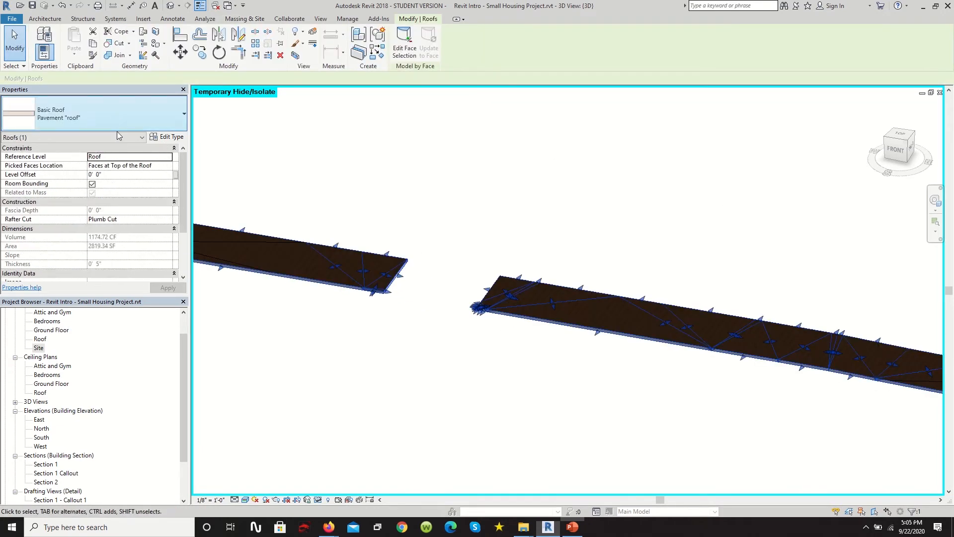
left_click(99, 175)
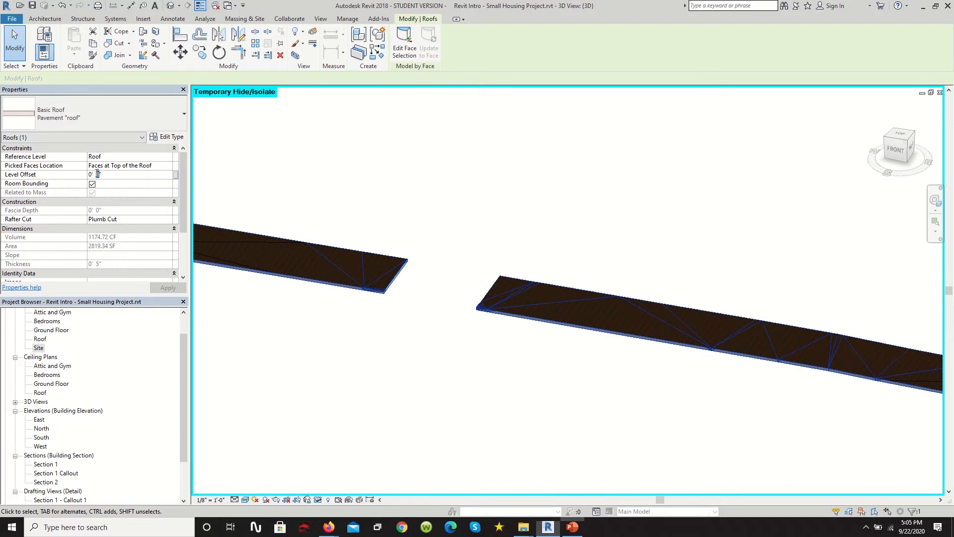
left_click(502, 258)
scroll(498, 298, "up", 5)
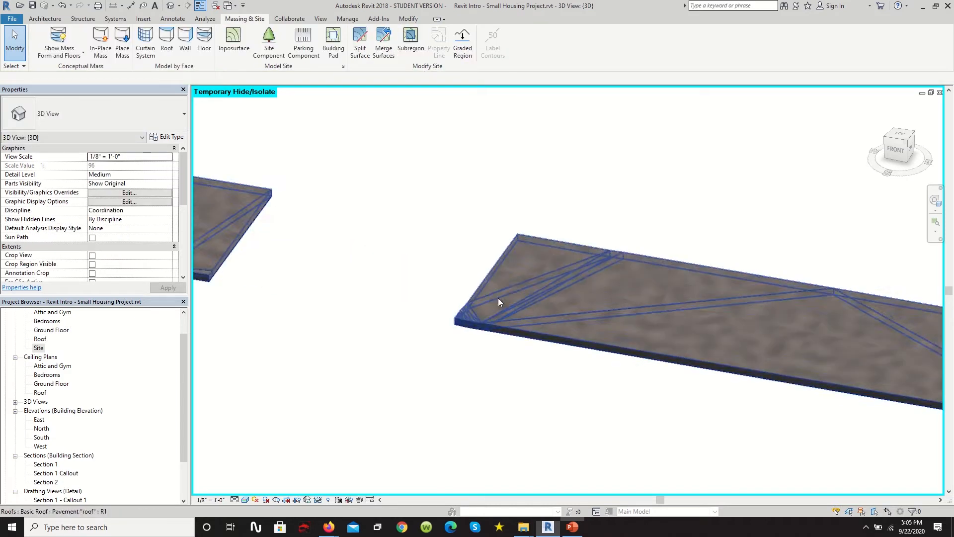
scroll(499, 233, "down", 5)
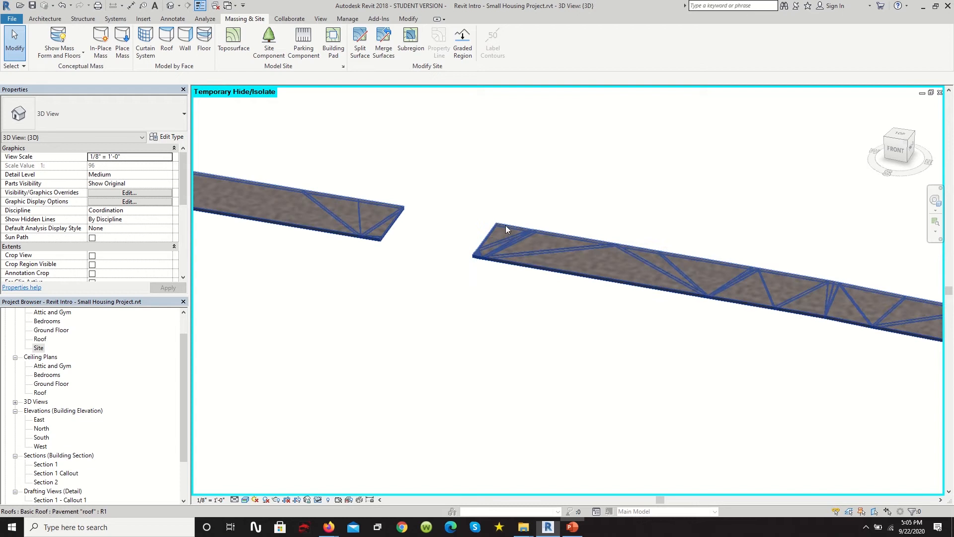
scroll(528, 264, "down", 2)
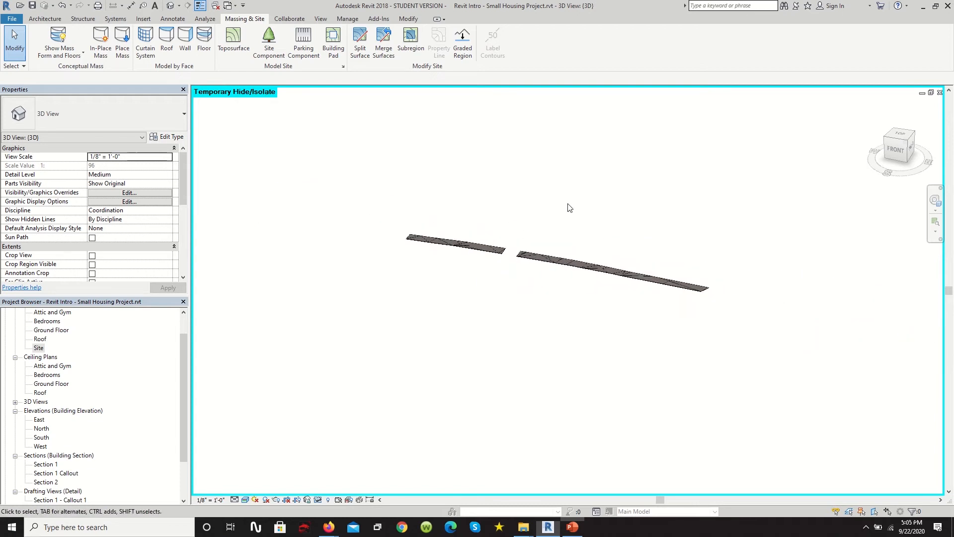
Reset the temporary hide/isolate of the 3D view to bring back the house and terrain
left_click(317, 499)
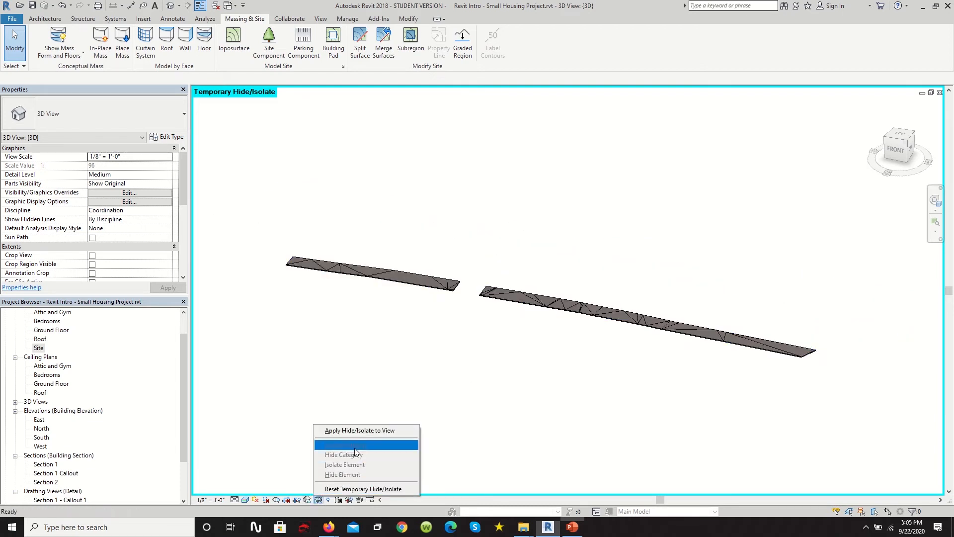
left_click(369, 489)
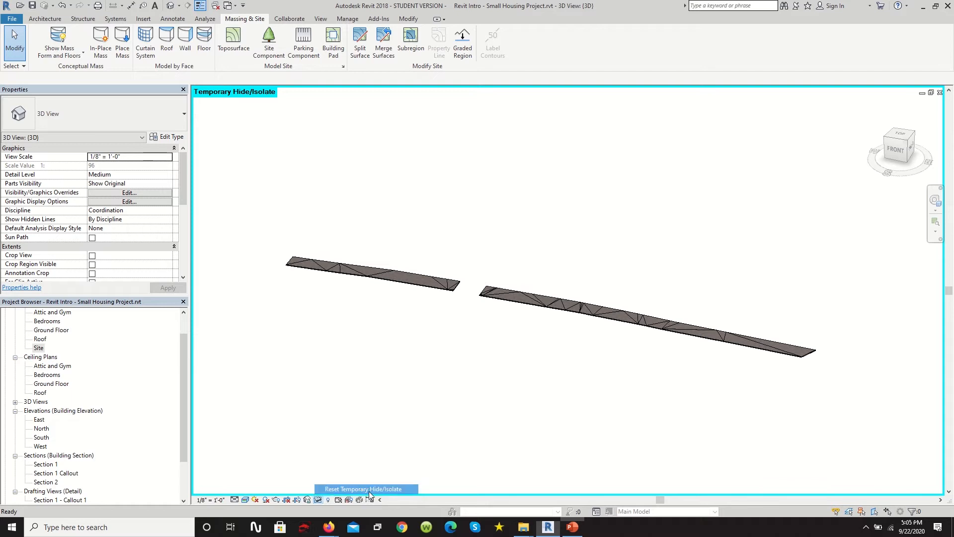
scroll(463, 283, "up", 8)
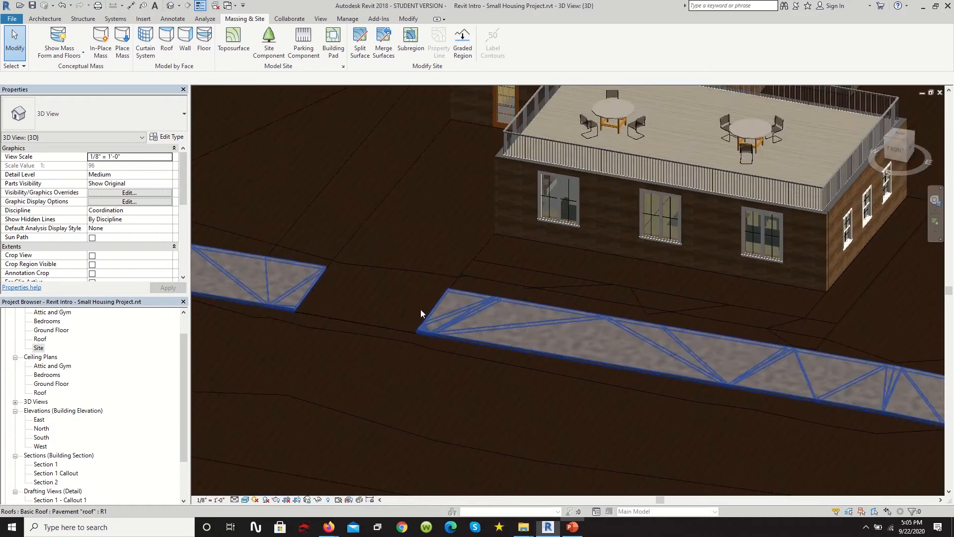
Examine how the concrete pavement strips sit on the terrain around the gap in front of the house
scroll(296, 164, "up", 1)
scroll(537, 427, "up", 4)
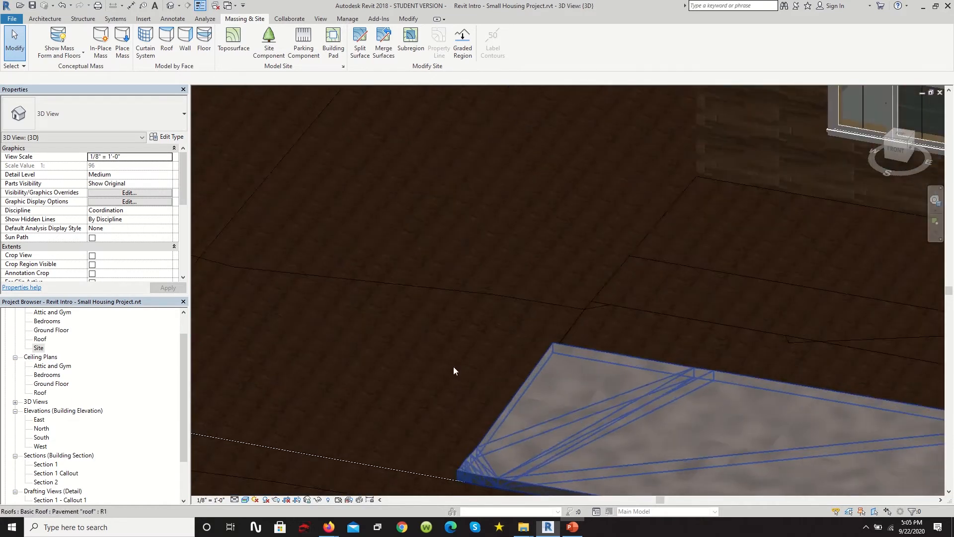
scroll(323, 248, "down", 2)
scroll(415, 248, "down", 5)
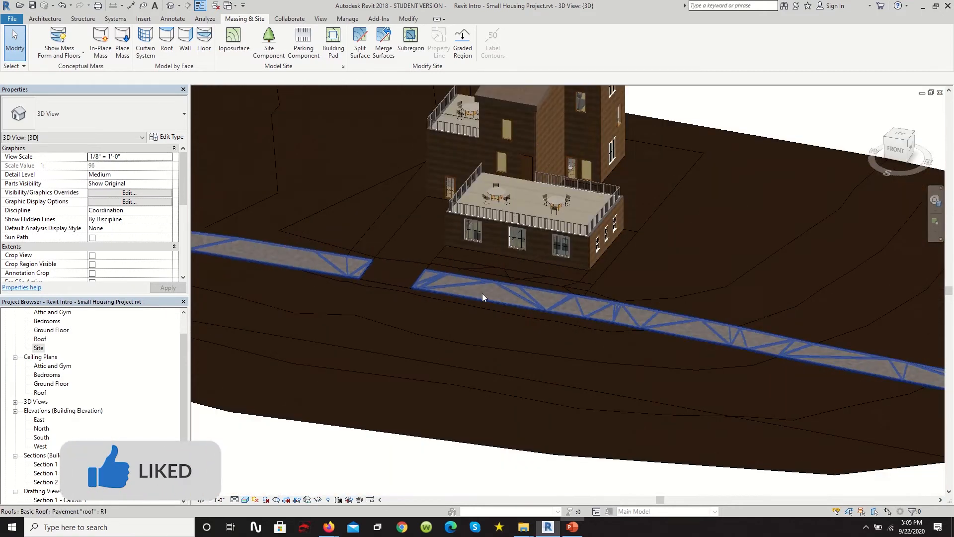
scroll(472, 308, "up", 3)
scroll(477, 323, "up", 3)
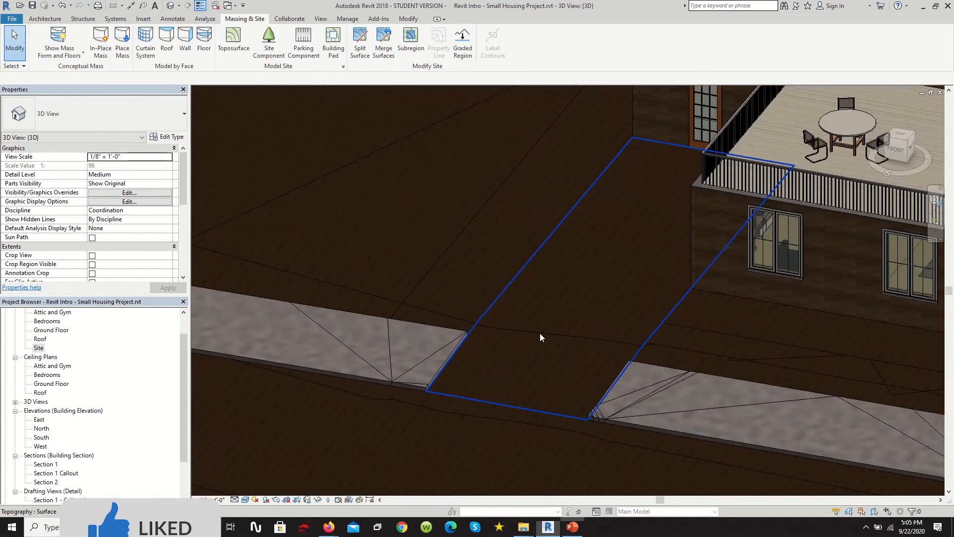
scroll(516, 313, "down", 3)
scroll(512, 313, "up", 2)
scroll(586, 328, "down", 4)
scroll(745, 348, "up", 6)
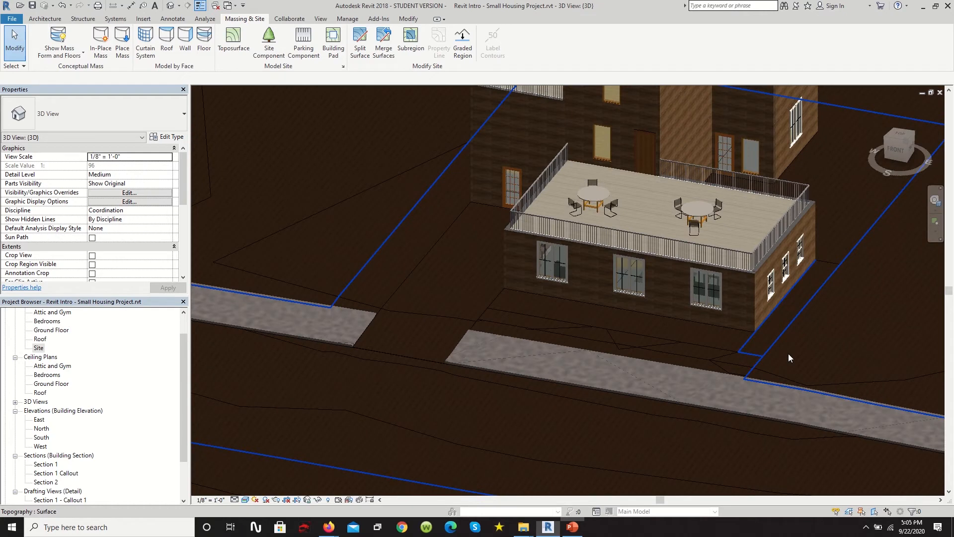
scroll(493, 354, "up", 4)
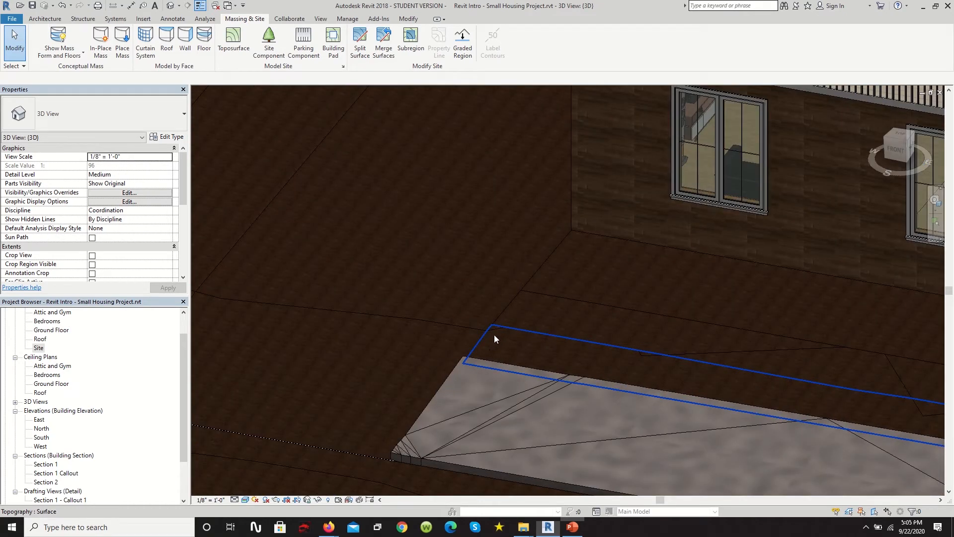
scroll(500, 341, "down", 5)
scroll(512, 337, "up", 3)
scroll(463, 383, "up", 6)
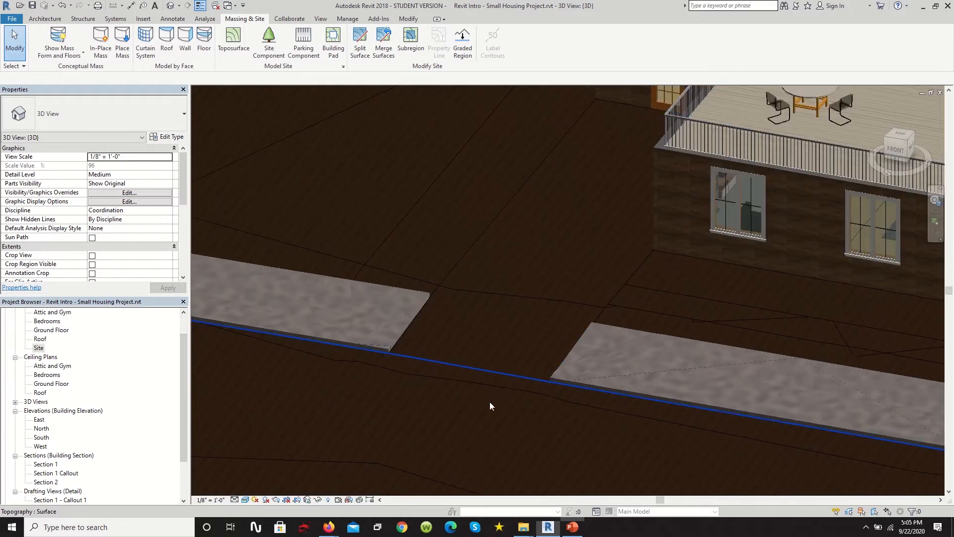
scroll(438, 352, "down", 2)
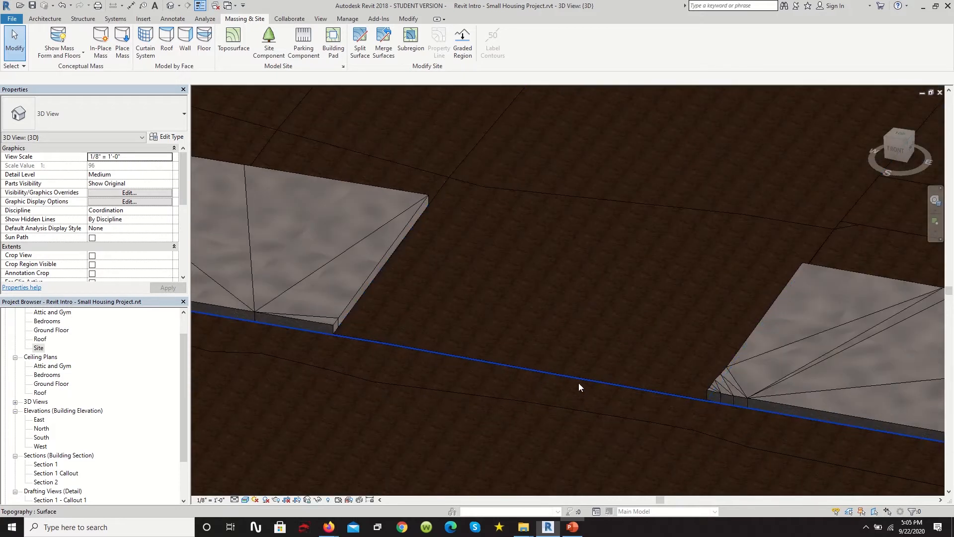
scroll(579, 381, "down", 4)
scroll(601, 353, "up", 2)
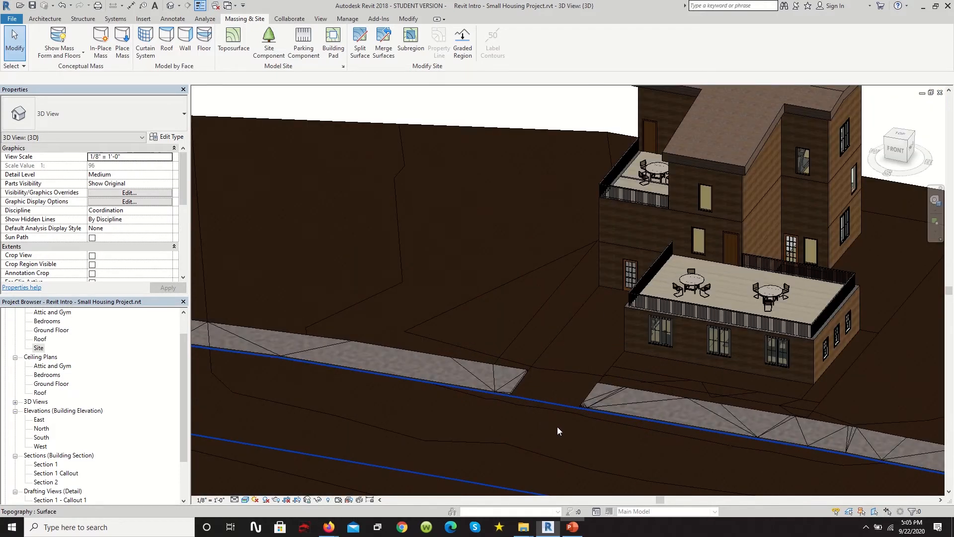
scroll(548, 380, "up", 2)
scroll(517, 339, "up", 2)
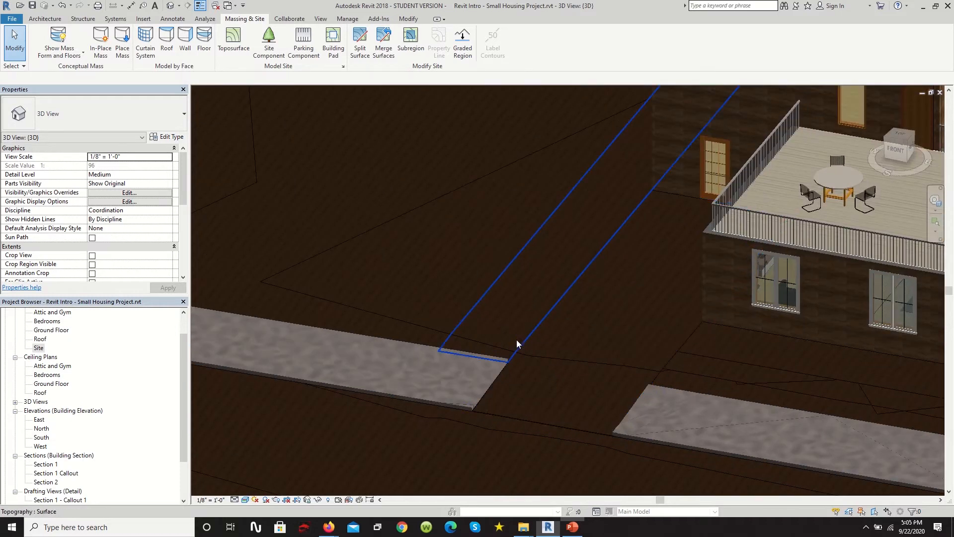
Examine the pavement strips and the neighbouring topography surfaces from the gap to the house's front corner
scroll(495, 341, "up", 2)
scroll(495, 341, "up", 5)
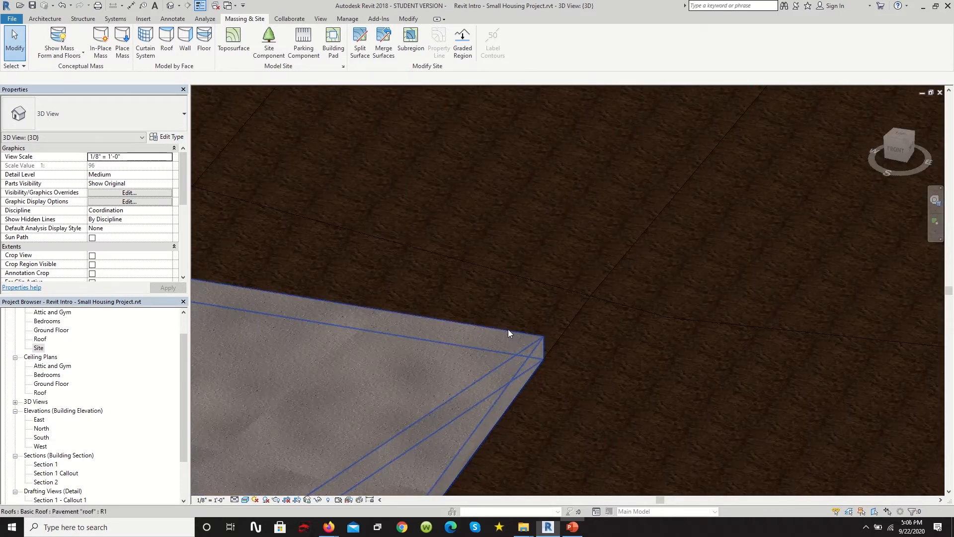
scroll(503, 353, "down", 5)
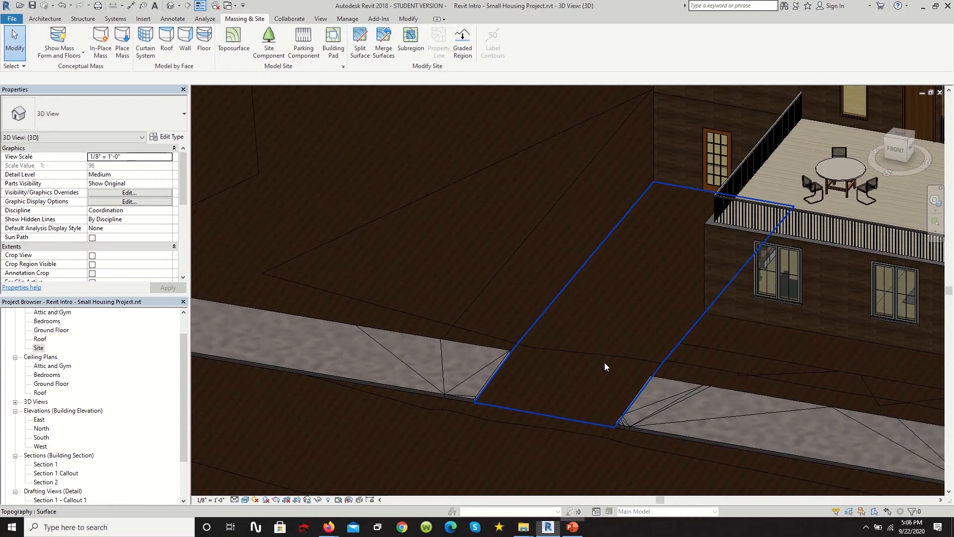
scroll(462, 333, "down", 4)
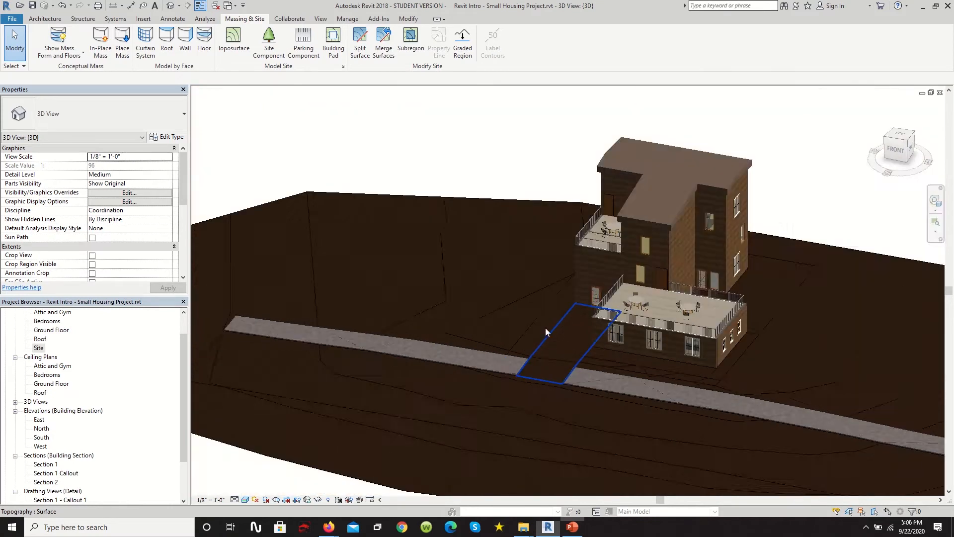
scroll(482, 350, "up", 2)
middle_click_drag(481, 350, 767, 399, "shift")
scroll(770, 403, "up", 2)
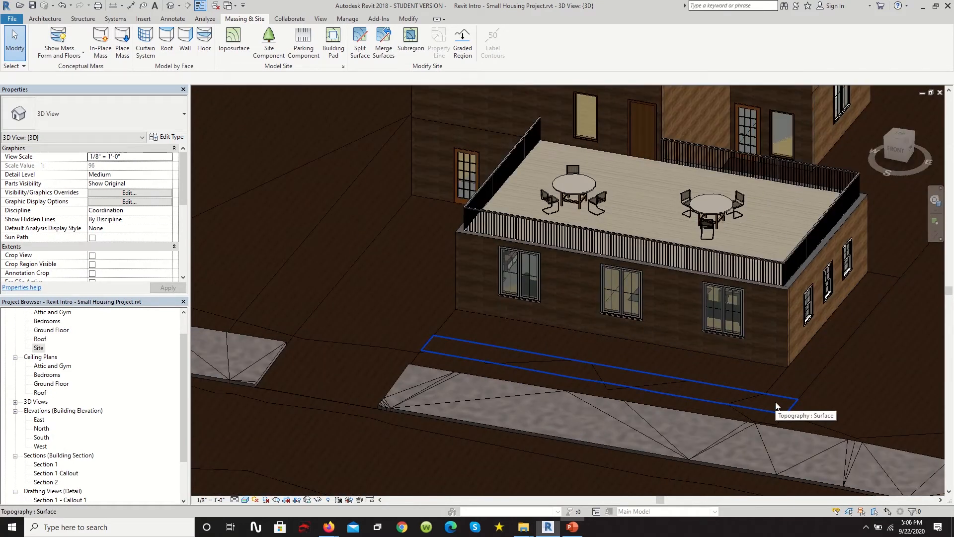
scroll(720, 395, "down", 3)
scroll(675, 377, "up", 3)
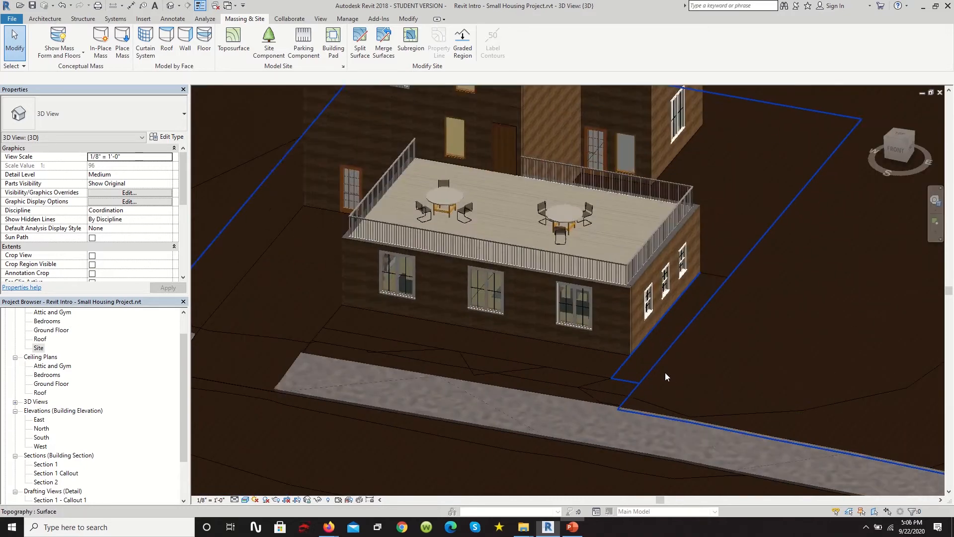
scroll(597, 392, "up", 2)
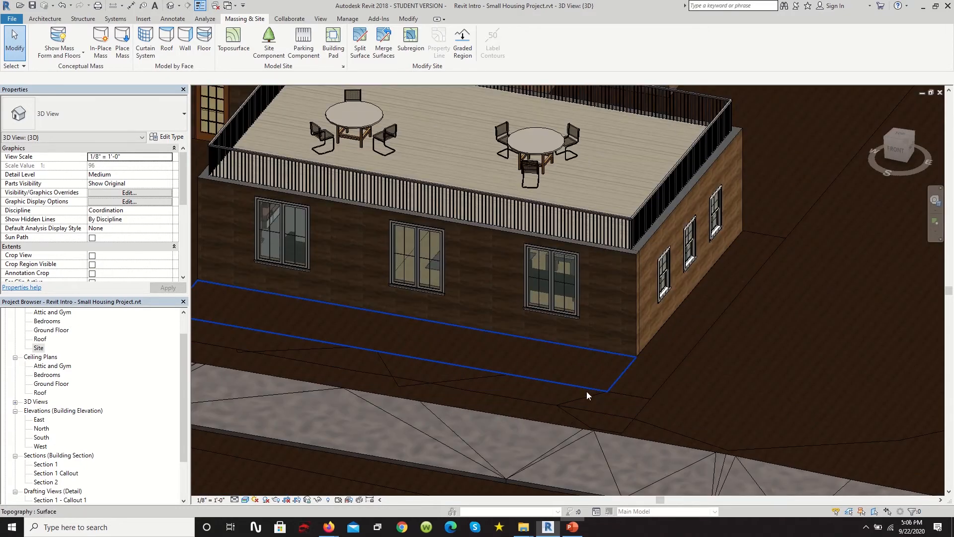
left_click(592, 407)
Inspect the patio and walking path roofs around the side and front of the house
scroll(619, 381, "down", 3)
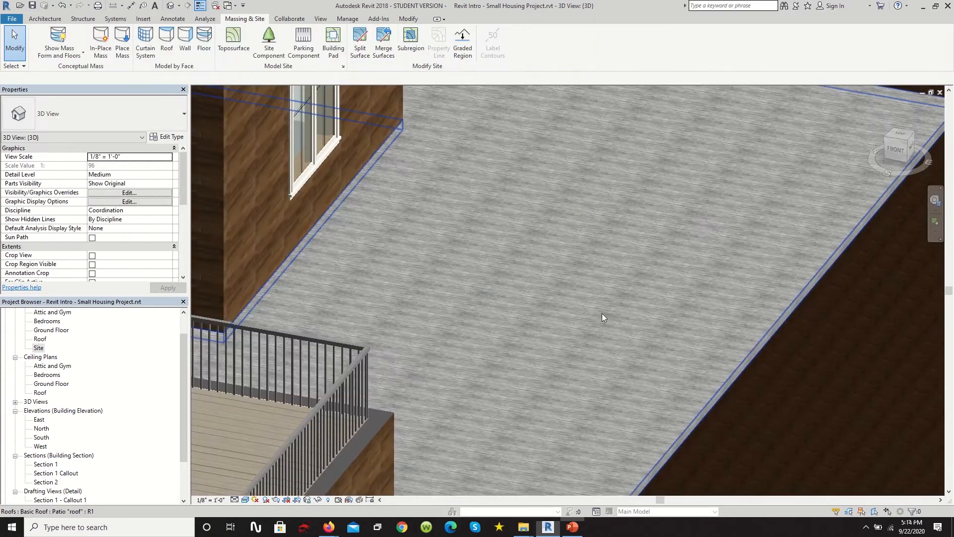
scroll(589, 323, "down", 5)
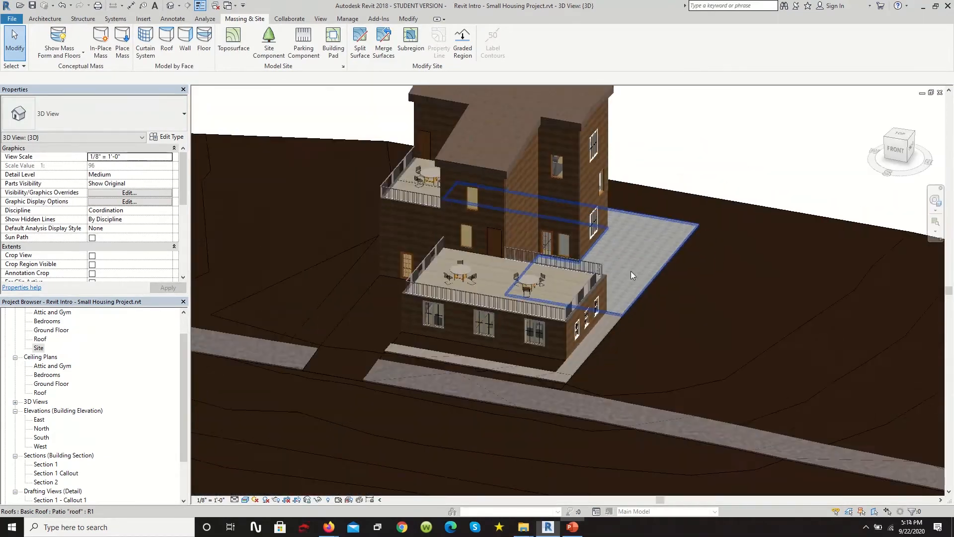
scroll(577, 333, "up", 2)
scroll(577, 333, "up", 4)
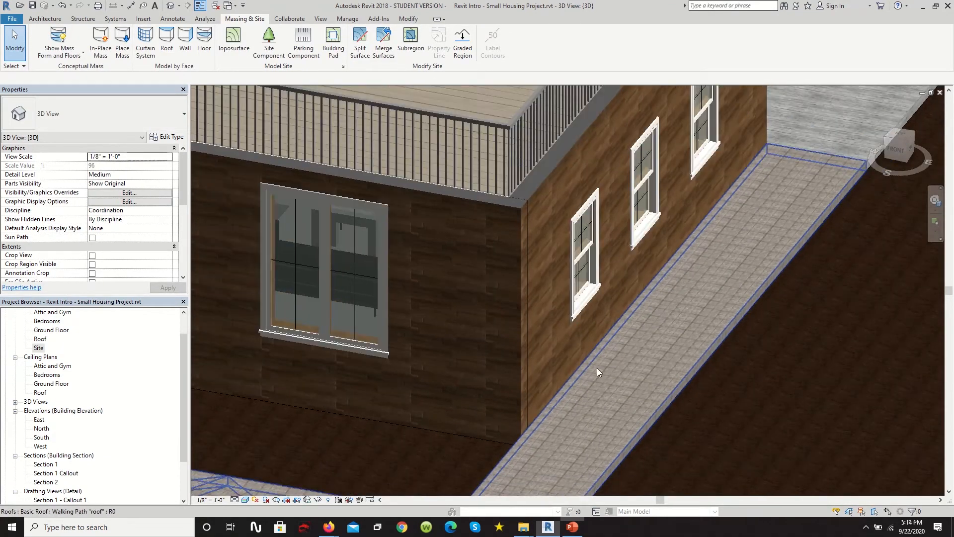
scroll(576, 365, "down", 1)
scroll(562, 365, "down", 5)
scroll(416, 353, "up", 4)
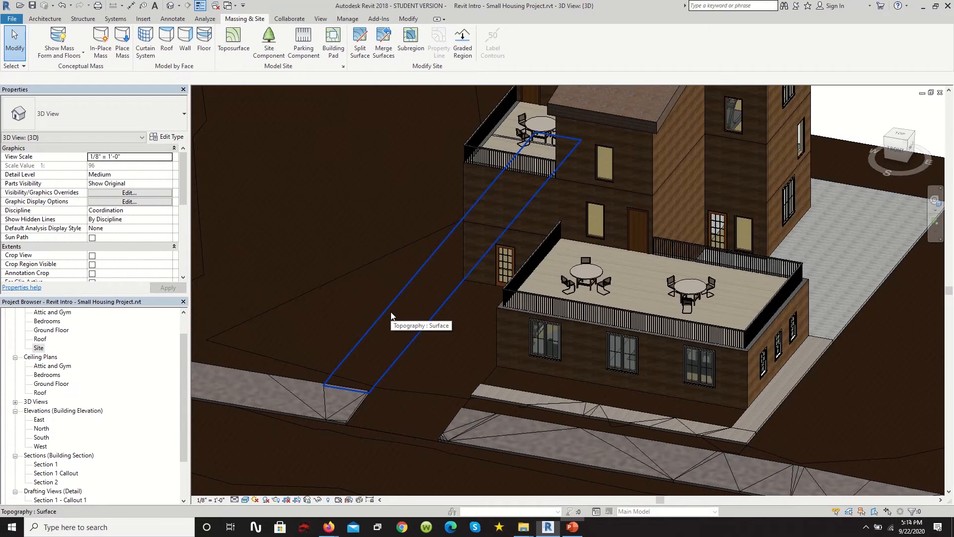
Select the large terrain surface around the house and search for "grass" to find its material
scroll(468, 293, "down", 5)
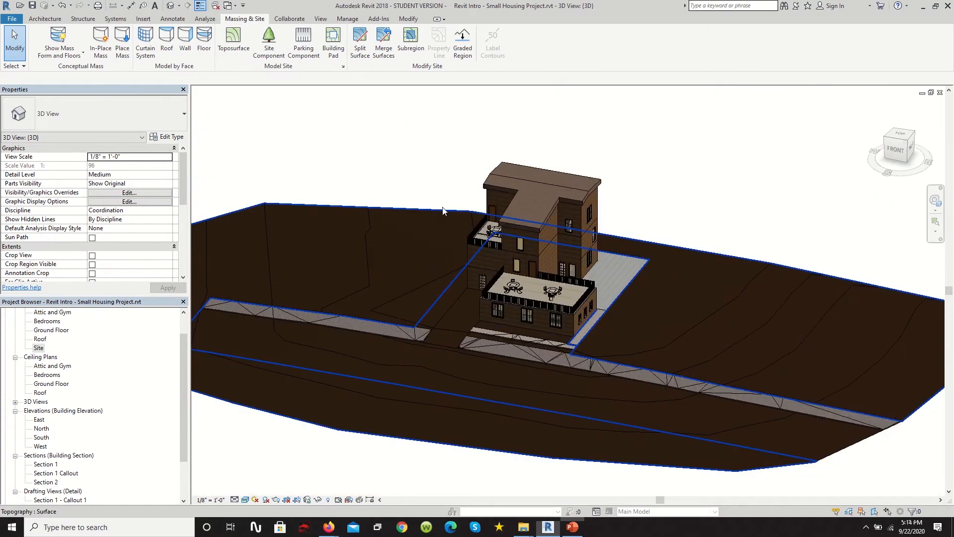
scroll(432, 229, "up", 2)
left_click(431, 229)
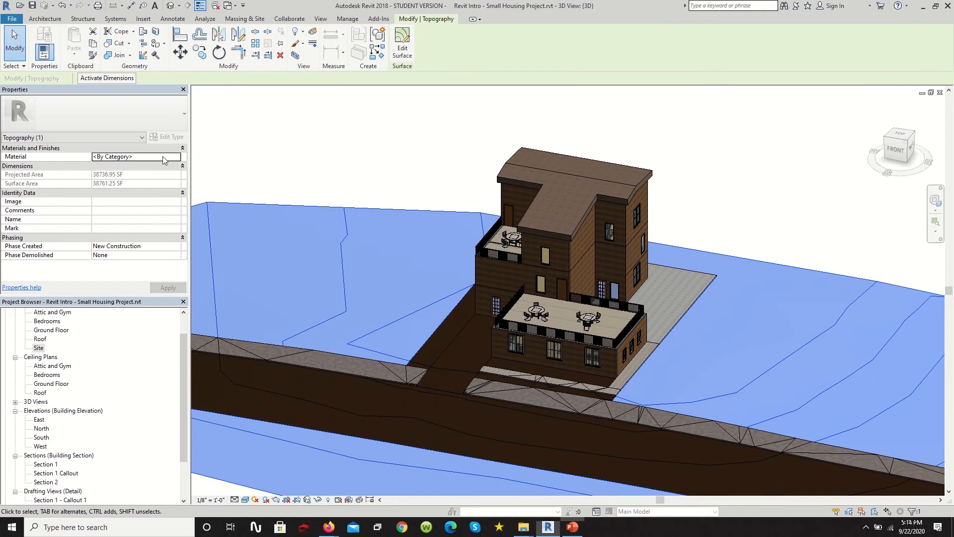
left_click(177, 157)
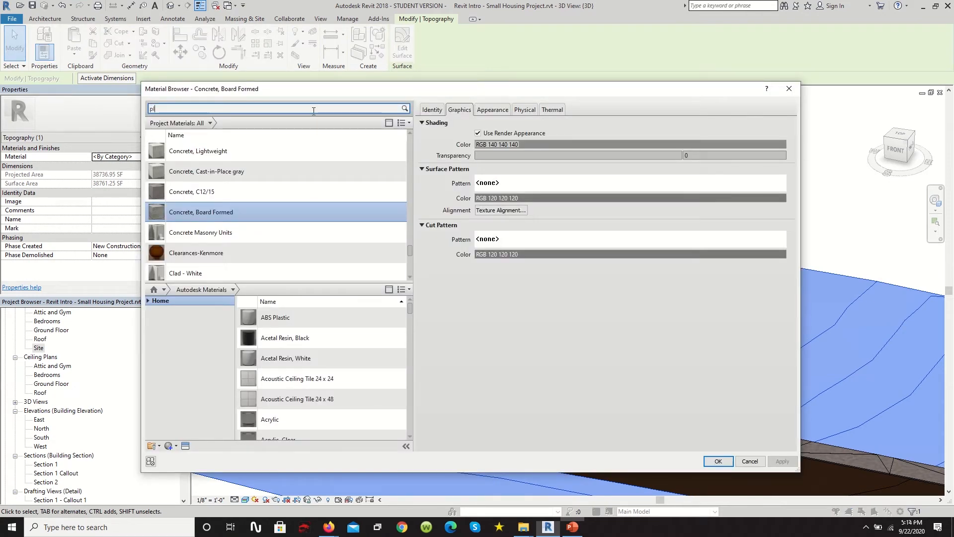
key("BackSpace")
type("grass")
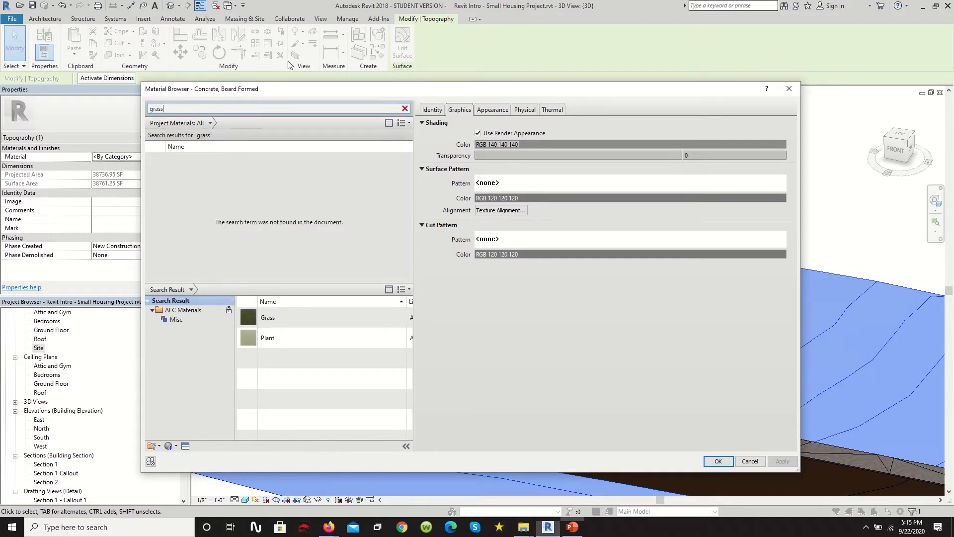
Add the Plant and Grass library materials to the project and assign Plant to the large terrain surface
left_click(336, 343)
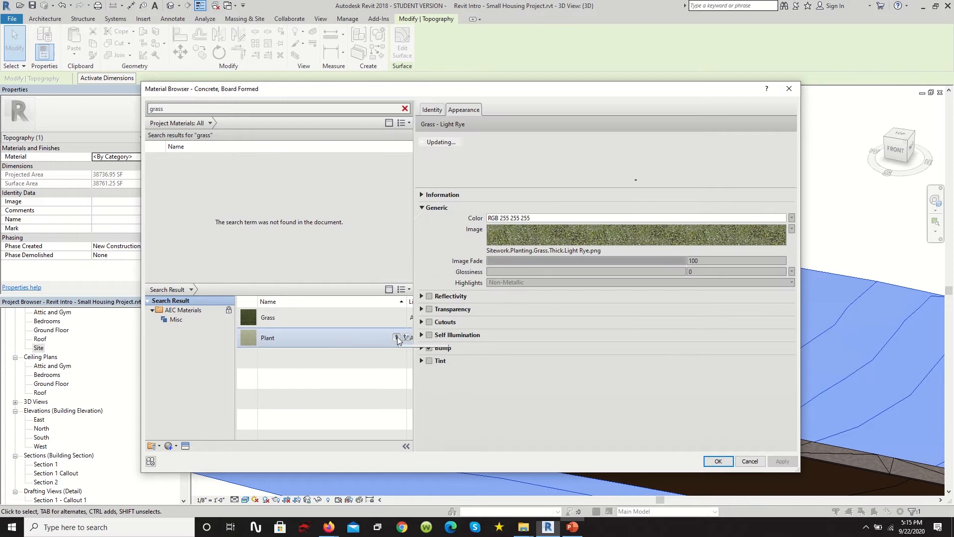
left_click(396, 337)
left_click(390, 317)
left_click(395, 317)
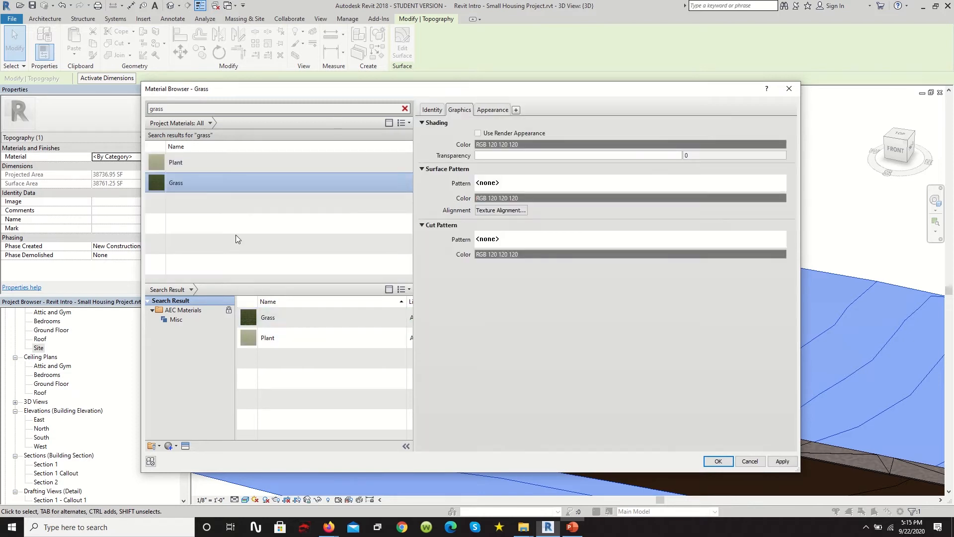
left_click(198, 161)
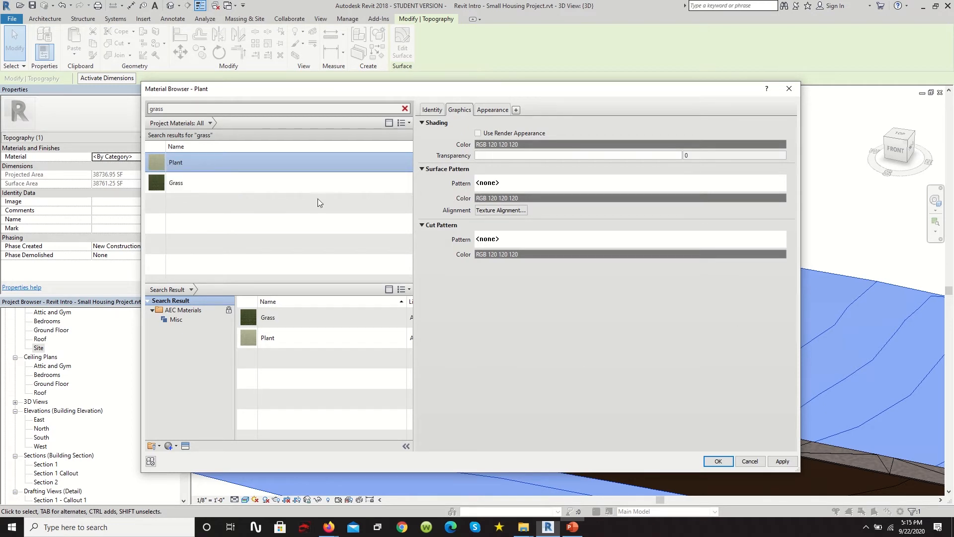
left_click(718, 462)
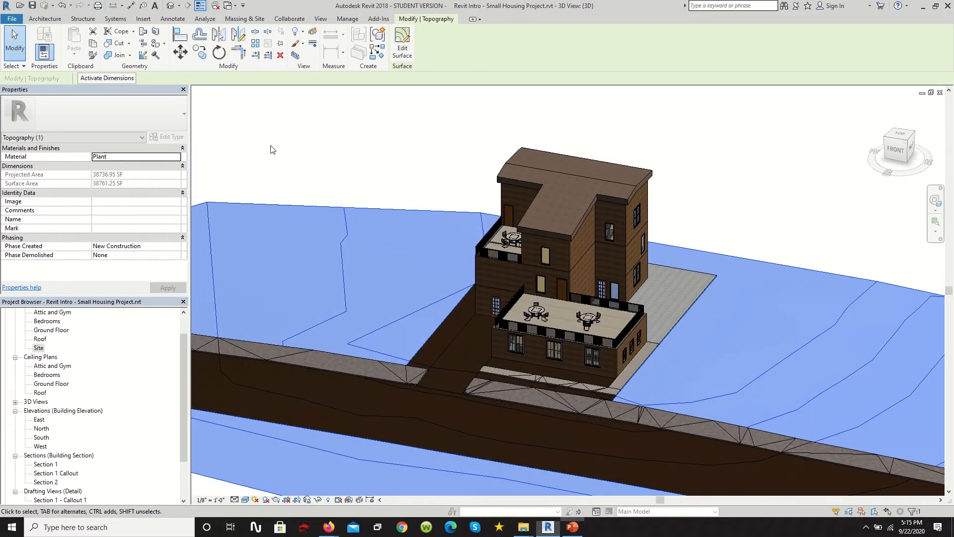
left_click(223, 158)
Select the narrow topography strip between the large terrain and the driveway gap, and search for "grass" to find its material
scroll(446, 222, "down", 3)
scroll(663, 210, "up", 6)
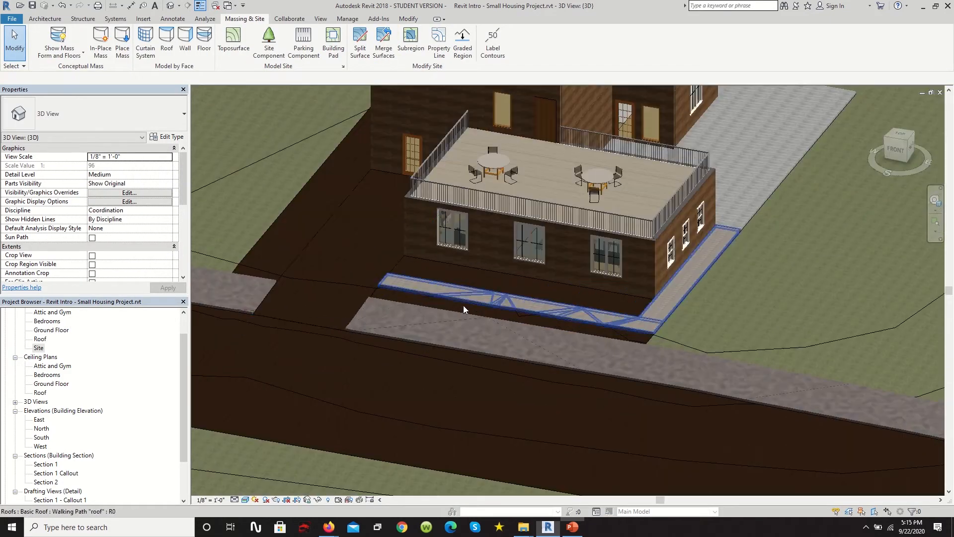
scroll(509, 298, "down", 3)
scroll(497, 256, "up", 2)
scroll(773, 304, "down", 1)
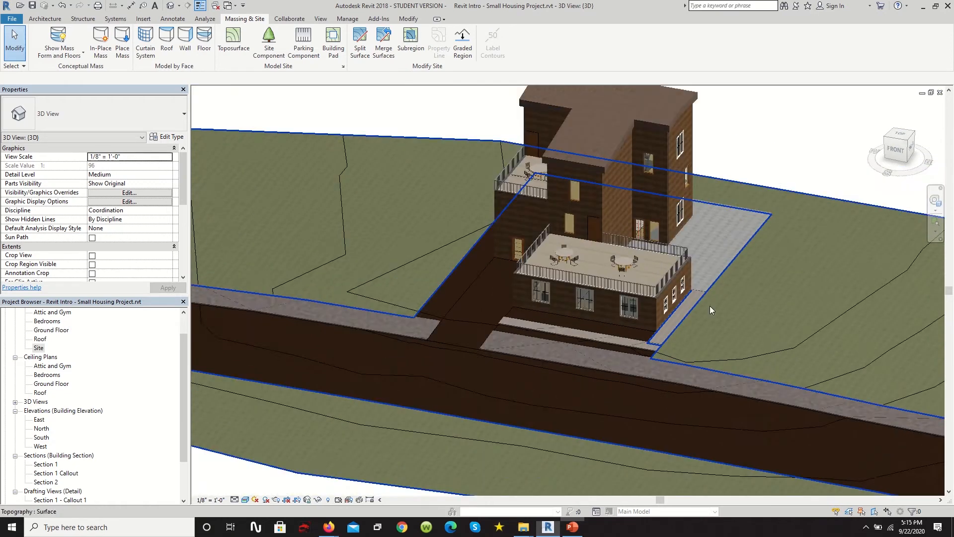
scroll(467, 298, "up", 4)
left_click(453, 298)
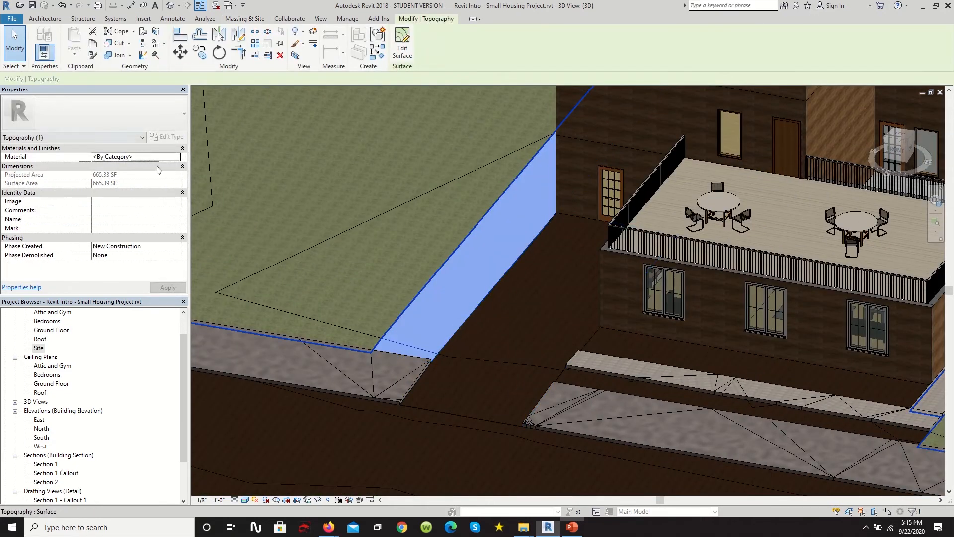
left_click(178, 157)
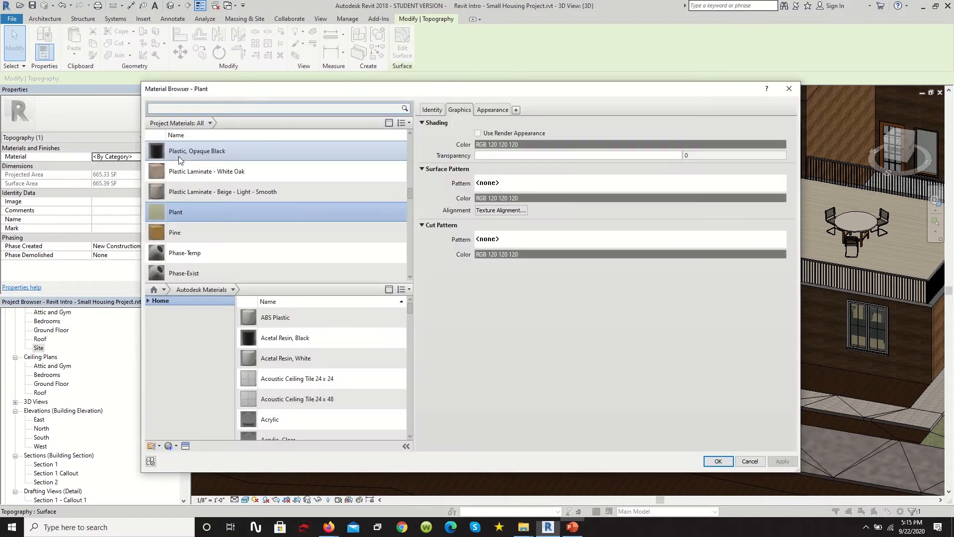
type("grass")
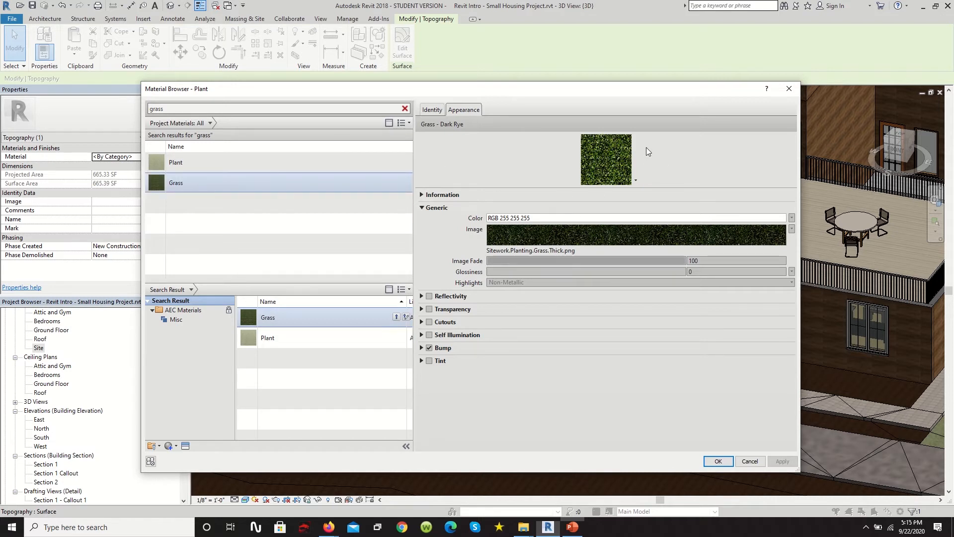
Load the library Grass material, keeping both duplicate appearances, and assign it to the narrow strip beside the driveway gap
left_click(396, 318)
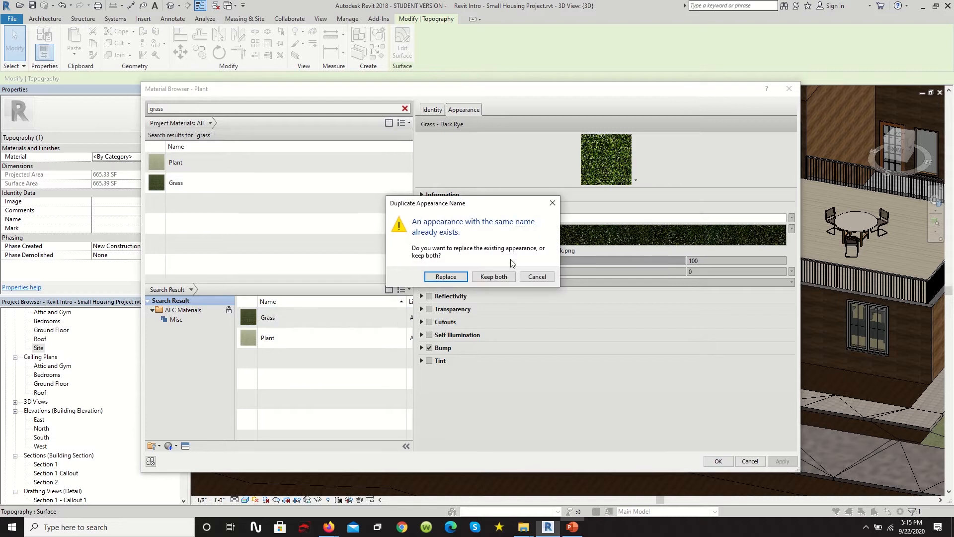
left_click(493, 277)
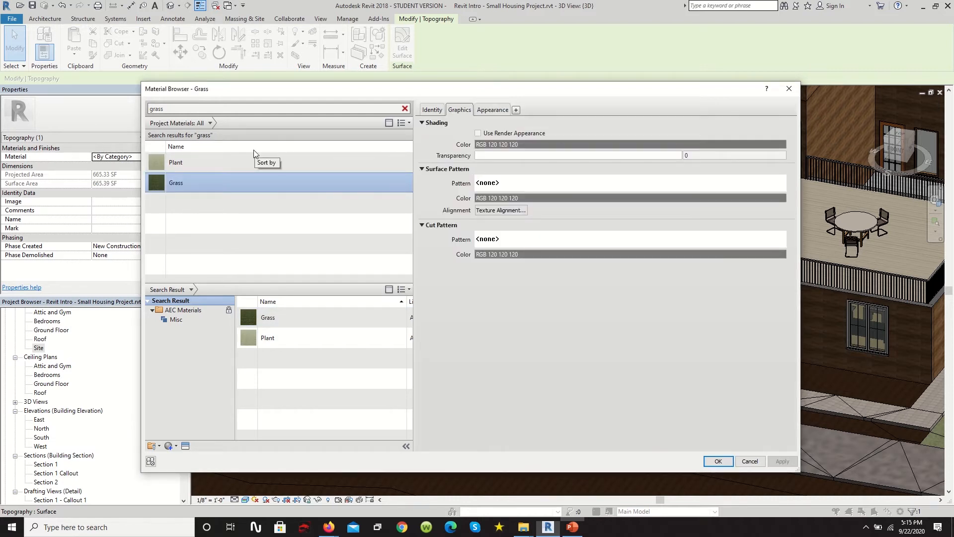
left_click(724, 457)
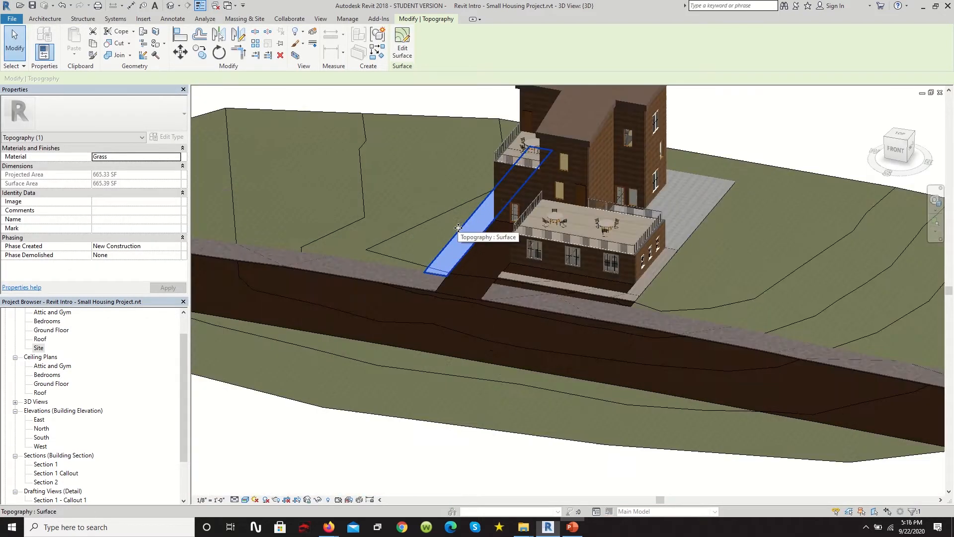
scroll(459, 228, "down", 2)
left_click(676, 167)
Assign Grass, with Use Render Appearance turned on, to the two topography strips on either side of the front walking path
scroll(492, 205, "up", 5)
scroll(500, 327, "up", 3)
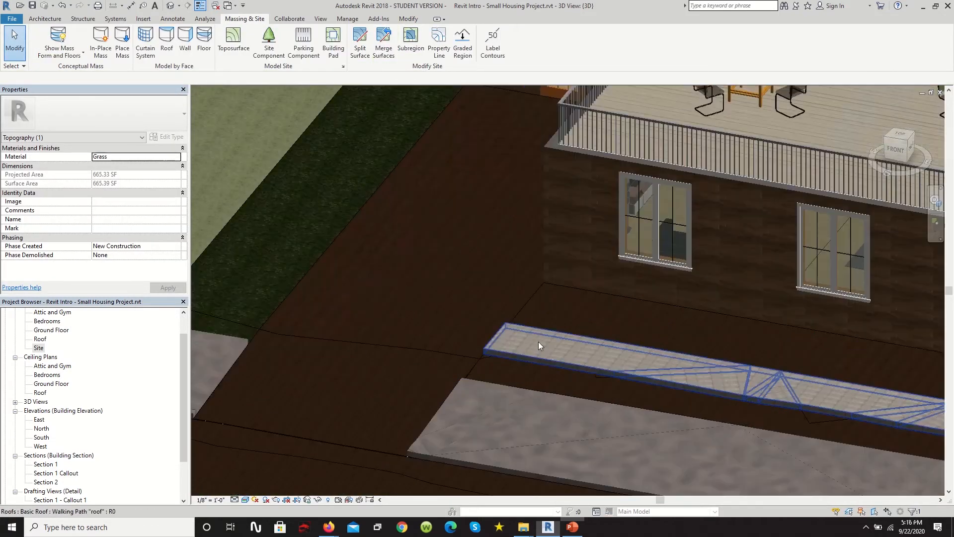
left_click(555, 381)
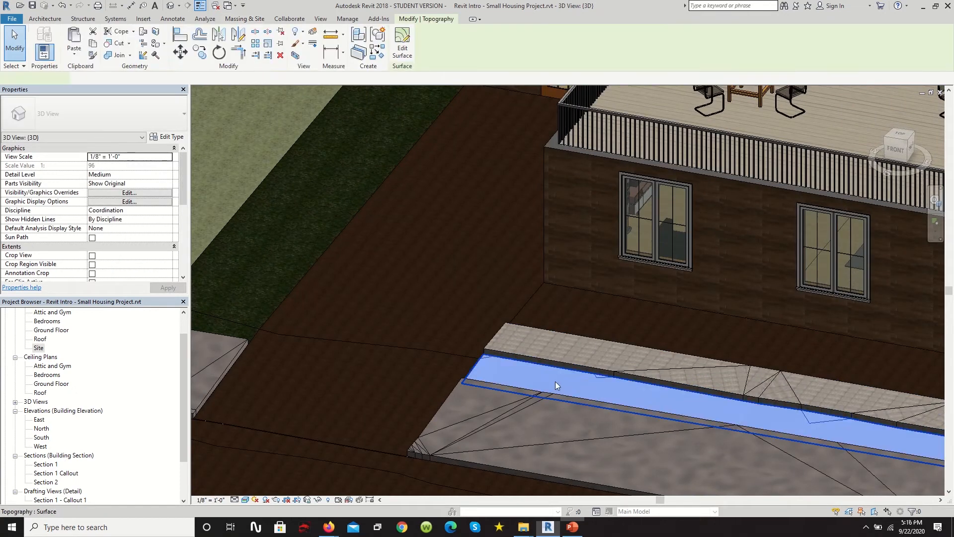
left_click(598, 326, "ctrl")
left_click(180, 158)
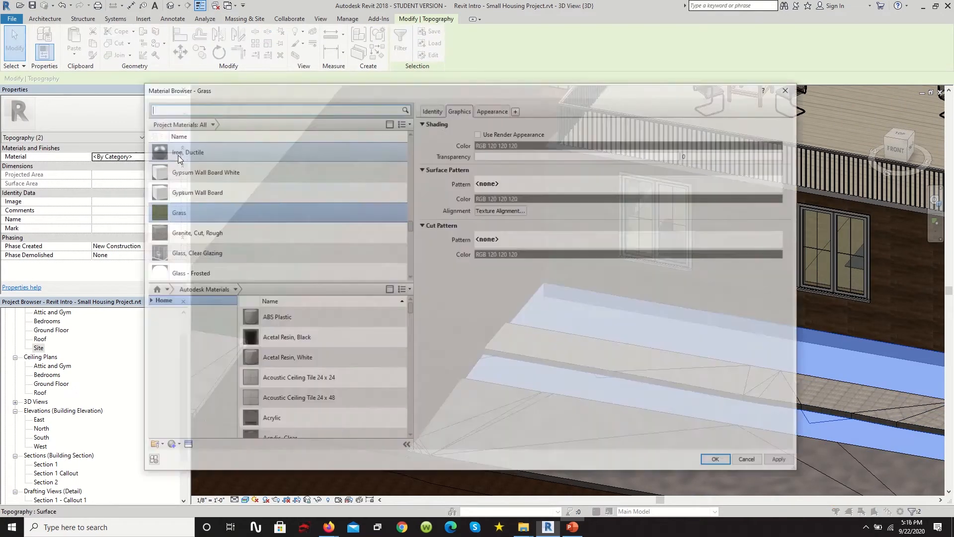
left_click(478, 134)
left_click(718, 461)
scroll(638, 348, "down", 3)
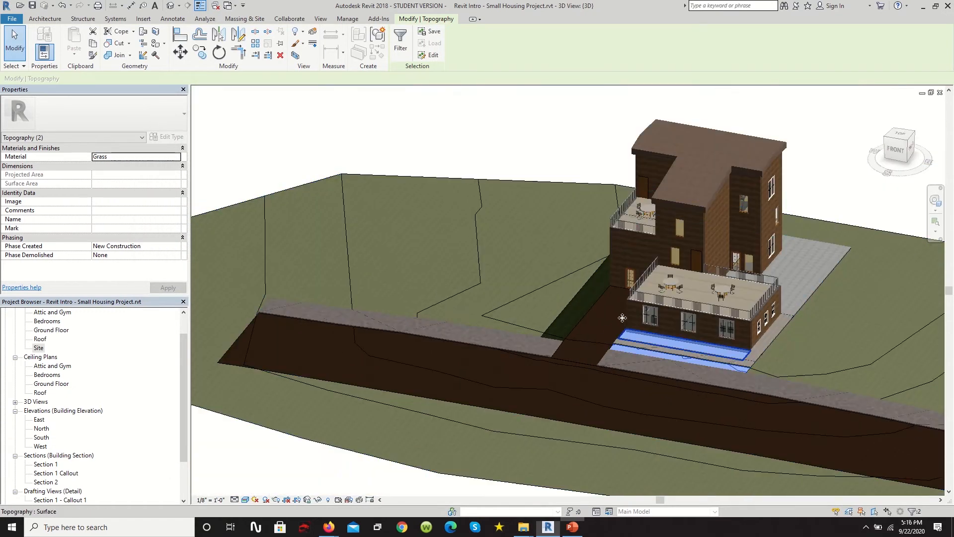
left_click(554, 145)
For the long road surface, duplicate the Asphalt, Pavement material as "Asphalt, Pav Gray" and turn on Use Render Appearance
scroll(464, 298, "up", 3)
scroll(481, 363, "up", 1)
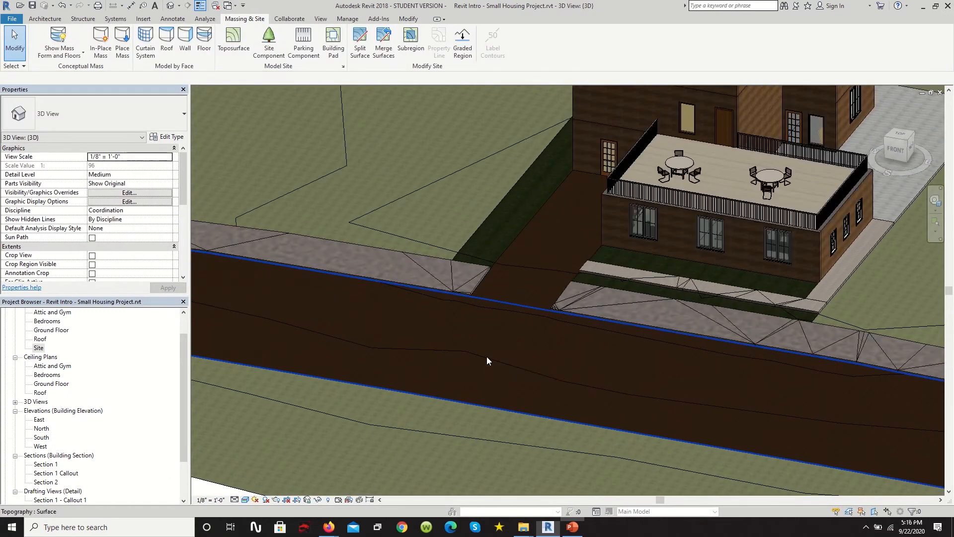
left_click(487, 356)
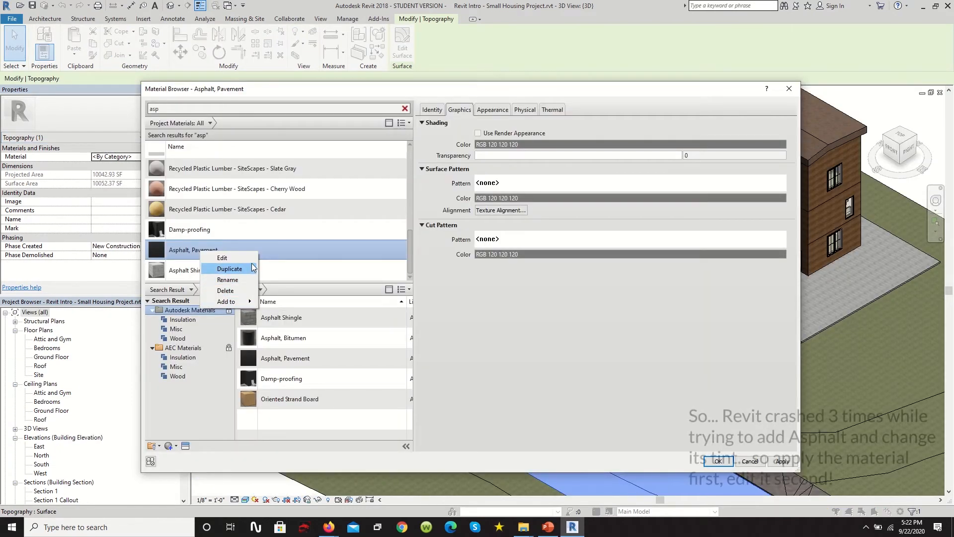
left_click(229, 268)
left_click_drag(226, 229, 219, 227)
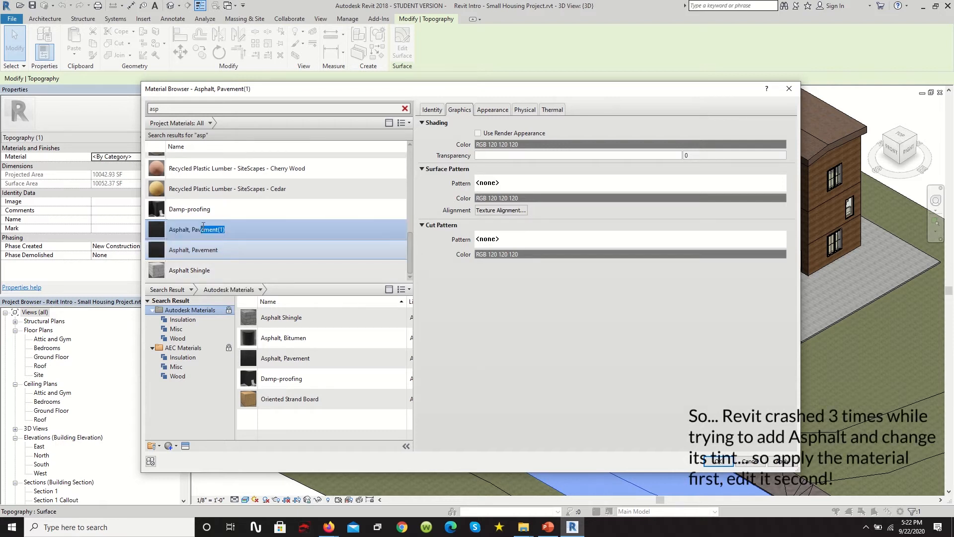
key("BackSpace")
key("Return")
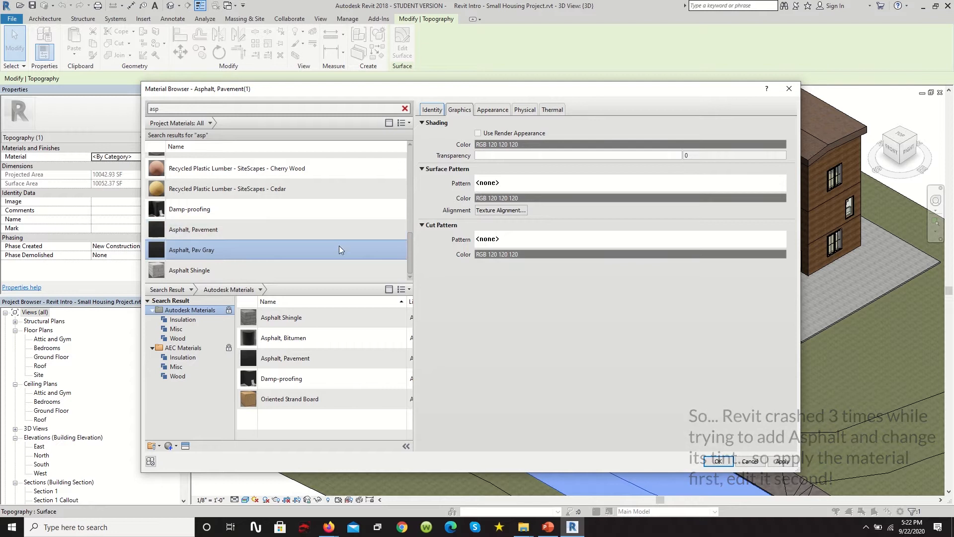
left_click(484, 135)
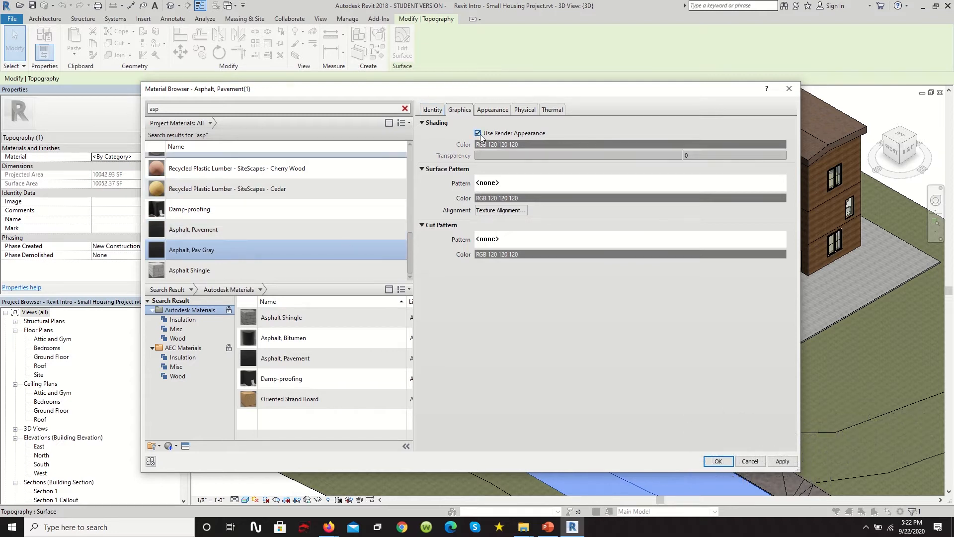
Assign the "Asphalt, Pav Gray" material to the long road surface and deselect it
left_click(718, 461)
scroll(665, 164, "down", 2)
key("Escape")
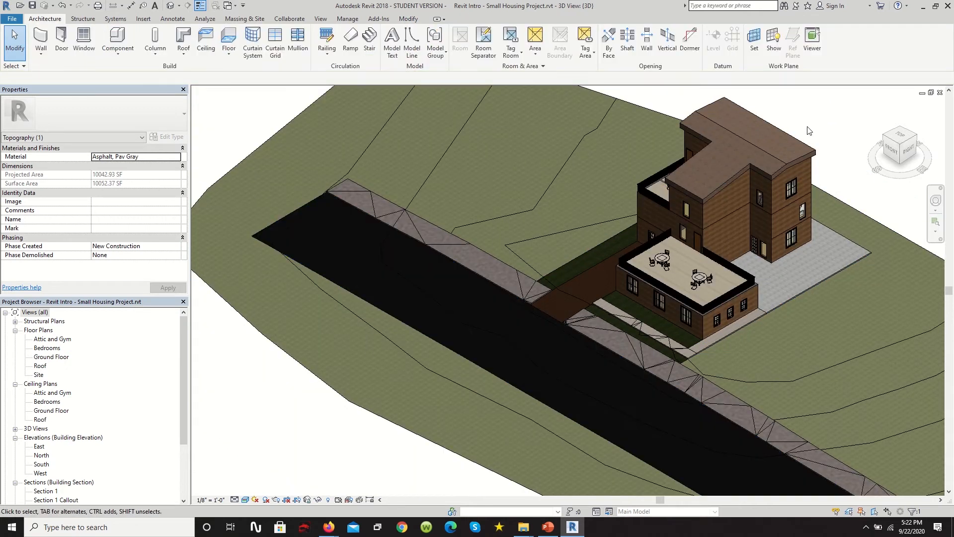
scroll(529, 364, "up", 6)
scroll(415, 327, "down", 8)
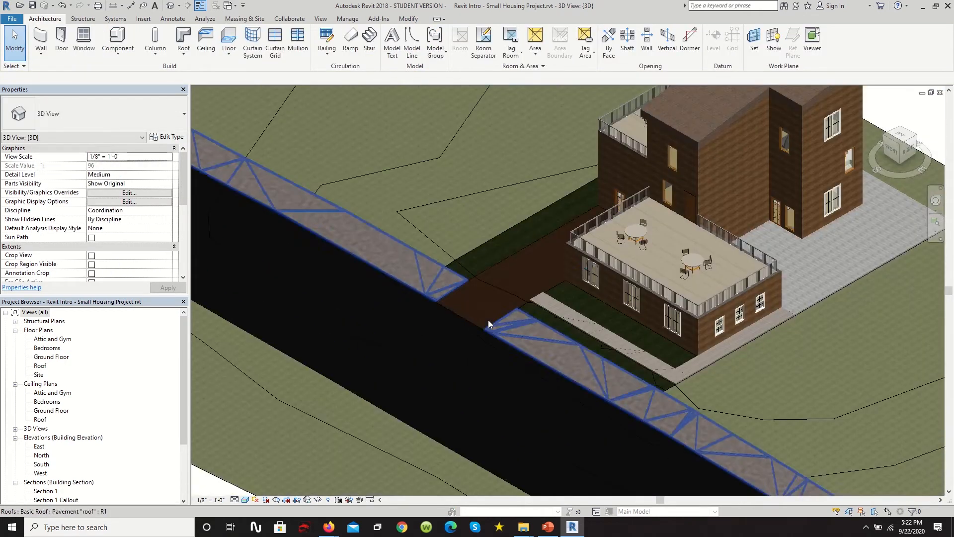
scroll(454, 356, "up", 5)
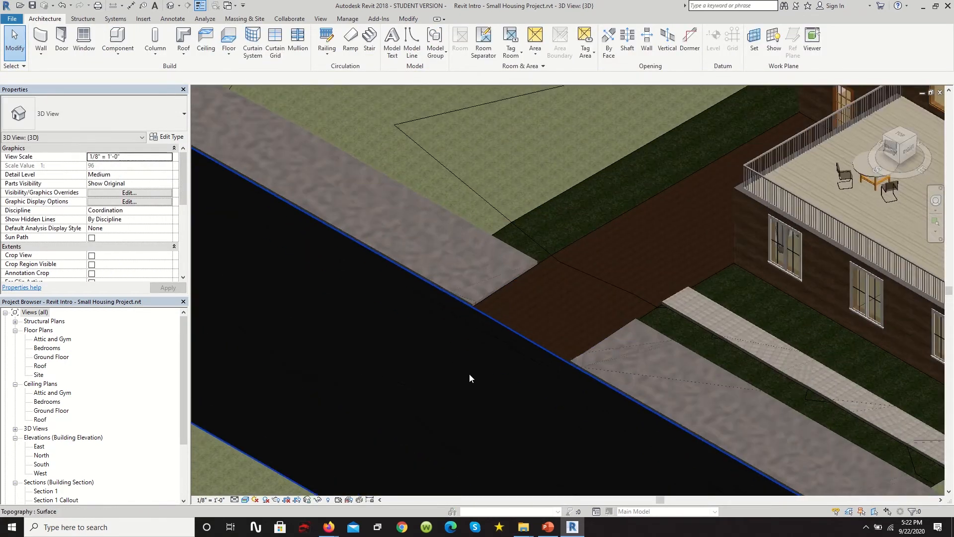
Save the project as "Revit Intro - Small Housing Project.rvt", overwriting the existing file
left_click(469, 373)
left_click(12, 19)
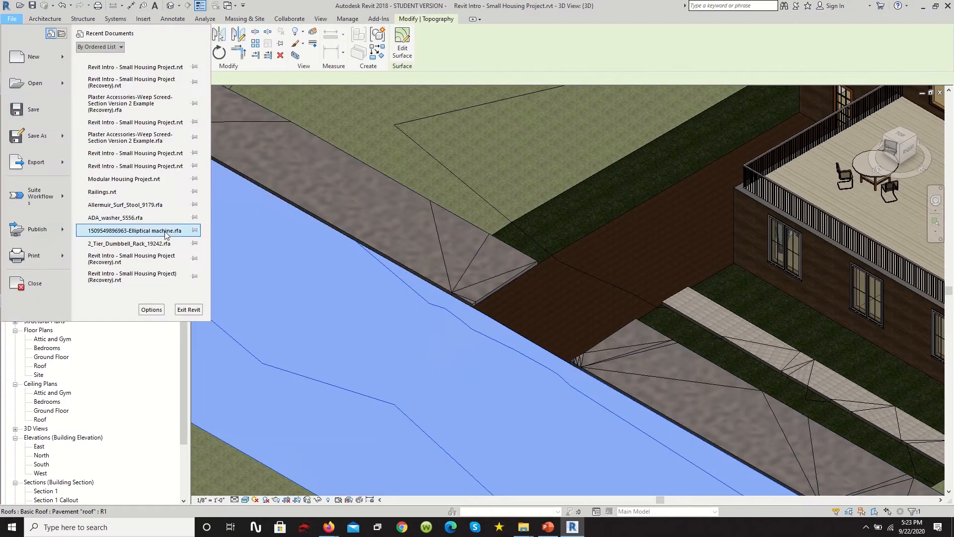
mouse_move(61, 141)
left_click(151, 79)
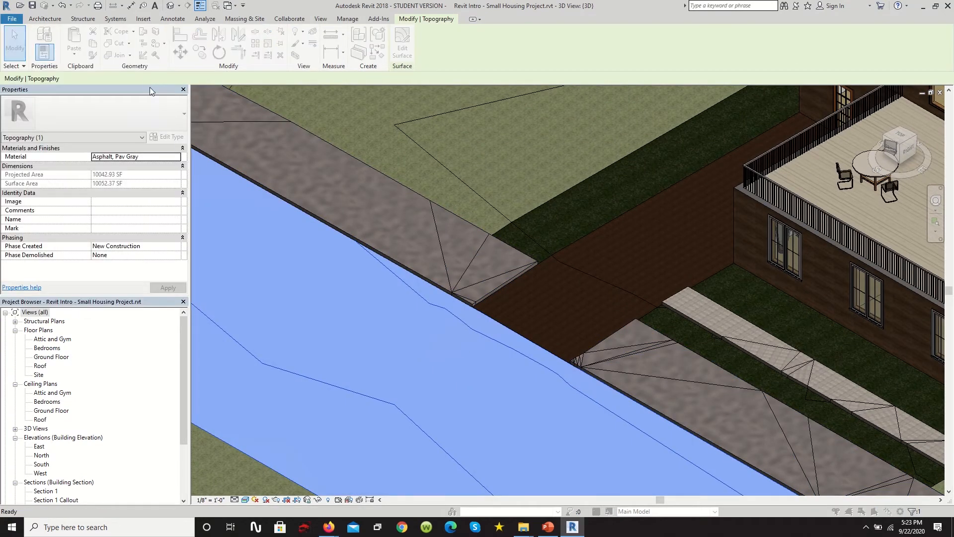
left_click(440, 327)
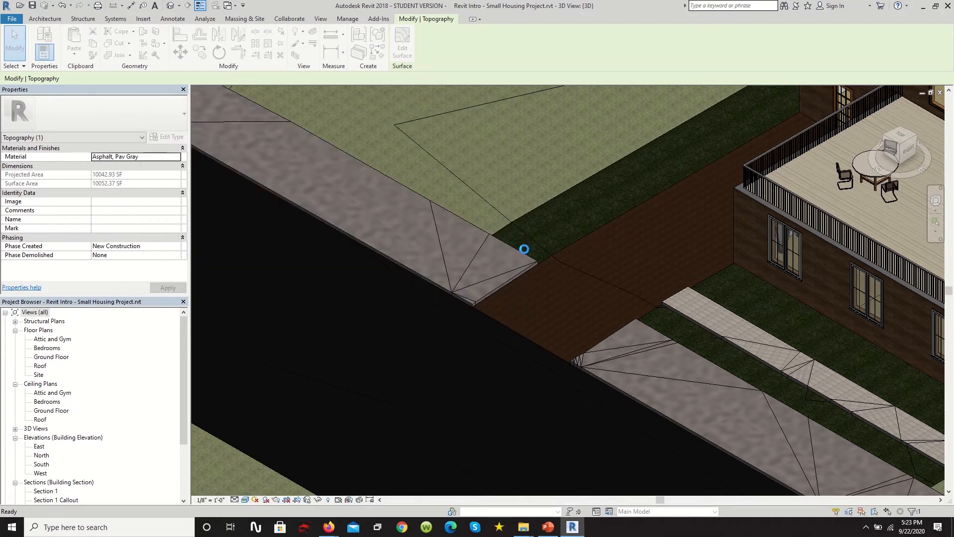
In the road's Asphalt, Pav Gray material appearance, set the tint color to RGB 122 122 122
left_click(355, 311)
left_click(172, 157)
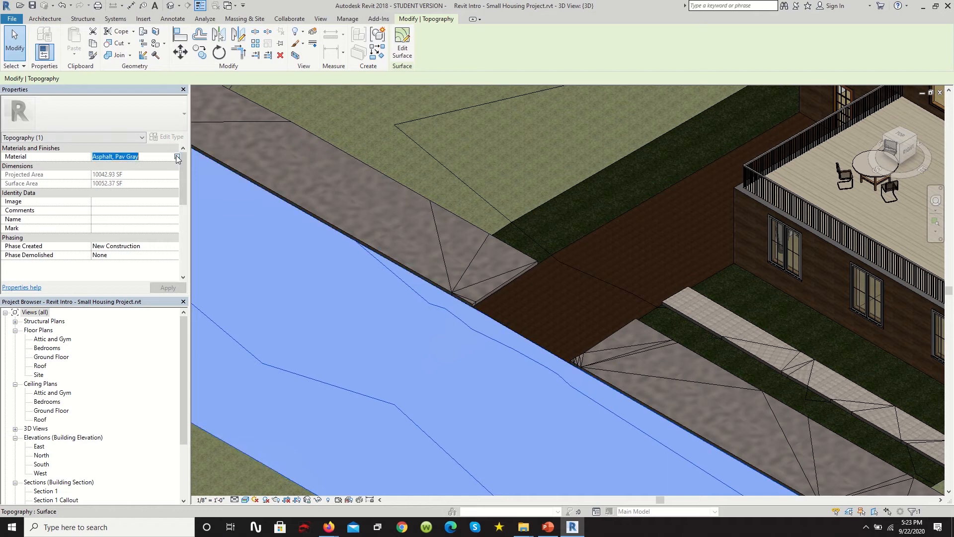
left_click(177, 157)
left_click(507, 115)
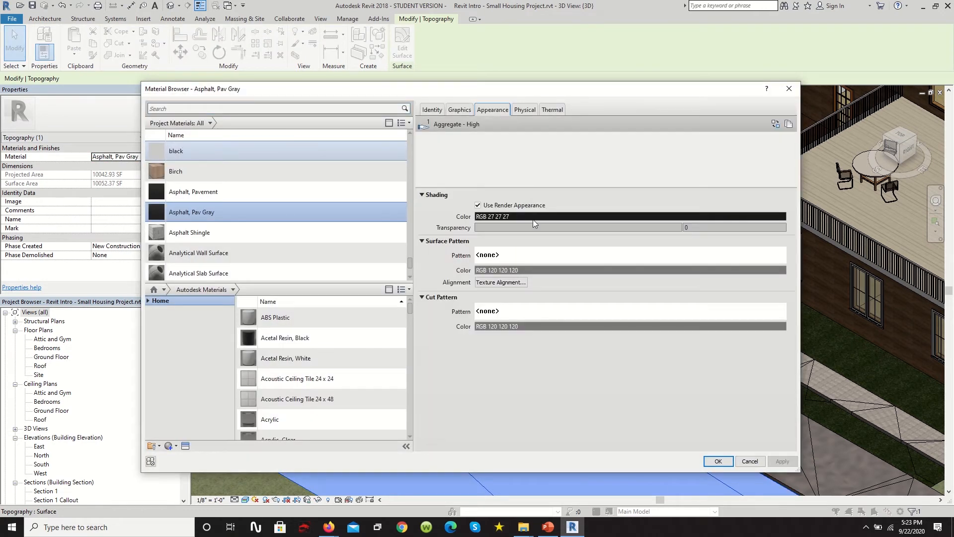
left_click(422, 361)
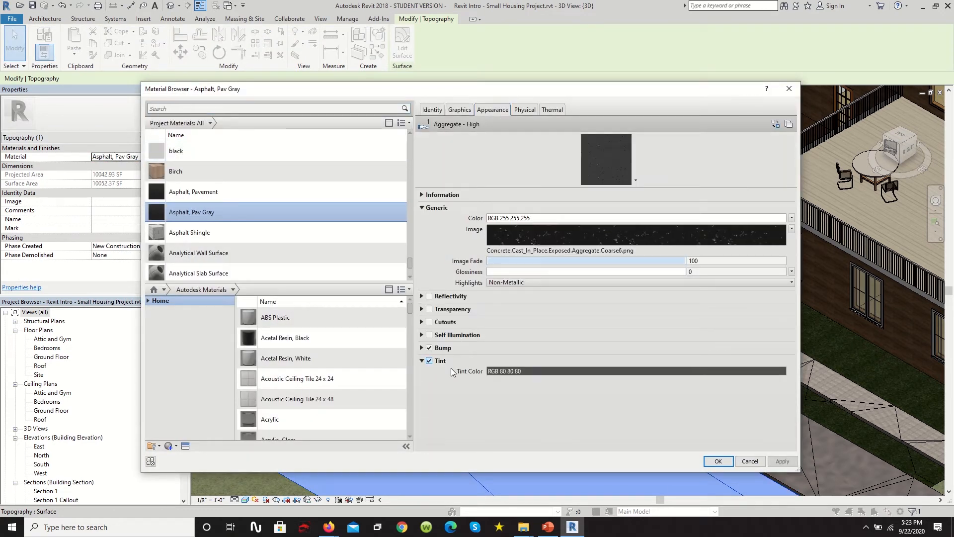
left_click(526, 371)
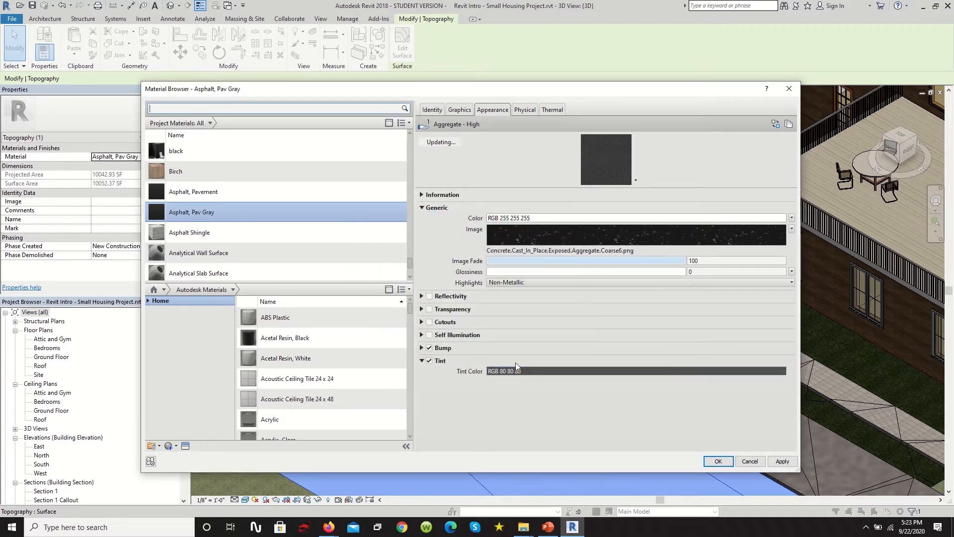
left_click_drag(583, 281, 585, 255)
left_click(516, 370)
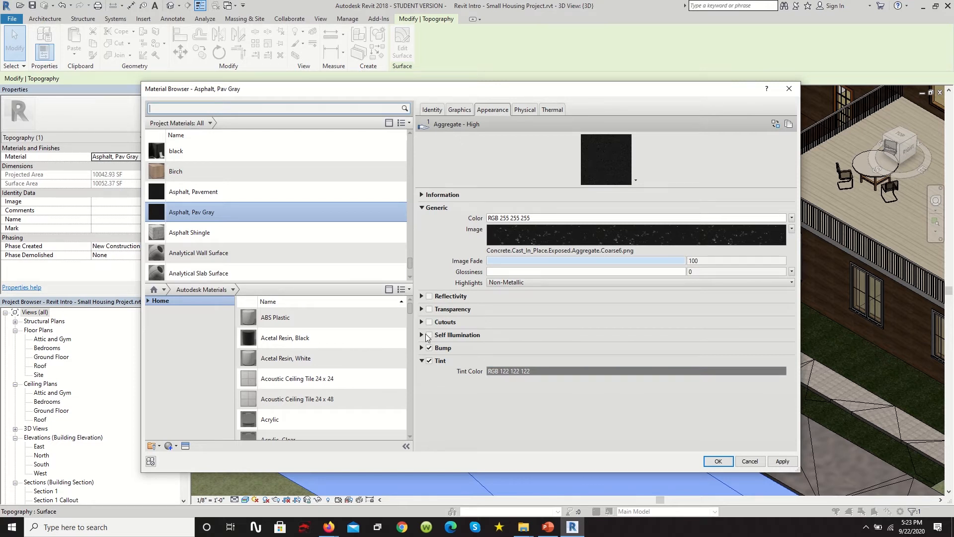
Try Reflectivity, then Self Illumination with Dim Glow luminance, on the Asphalt, Pav Gray appearance and check the road in the model
left_click(434, 297)
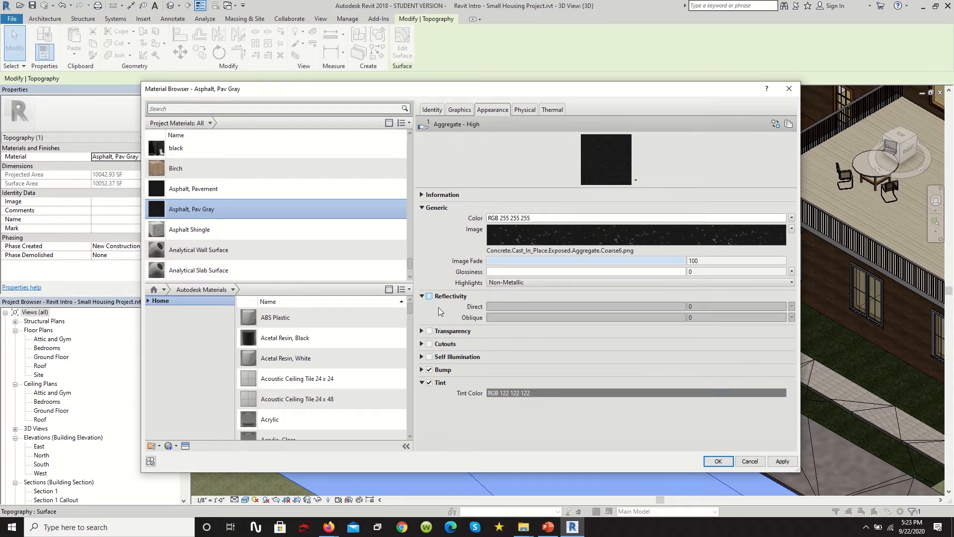
left_click(429, 296)
left_click(429, 297)
left_click(429, 357)
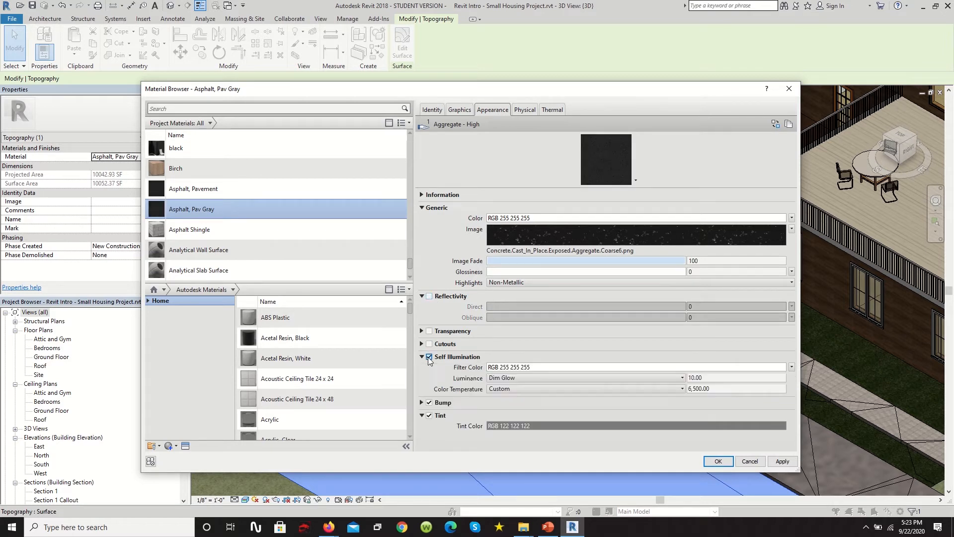
left_click(718, 461)
scroll(524, 330, "down", 4)
left_click(744, 204)
scroll(541, 362, "up", 3)
scroll(443, 333, "up", 1)
Turn off Self Illumination in the road's Asphalt, Pav Gray material and deselect the road
left_click(436, 293)
left_click(177, 156)
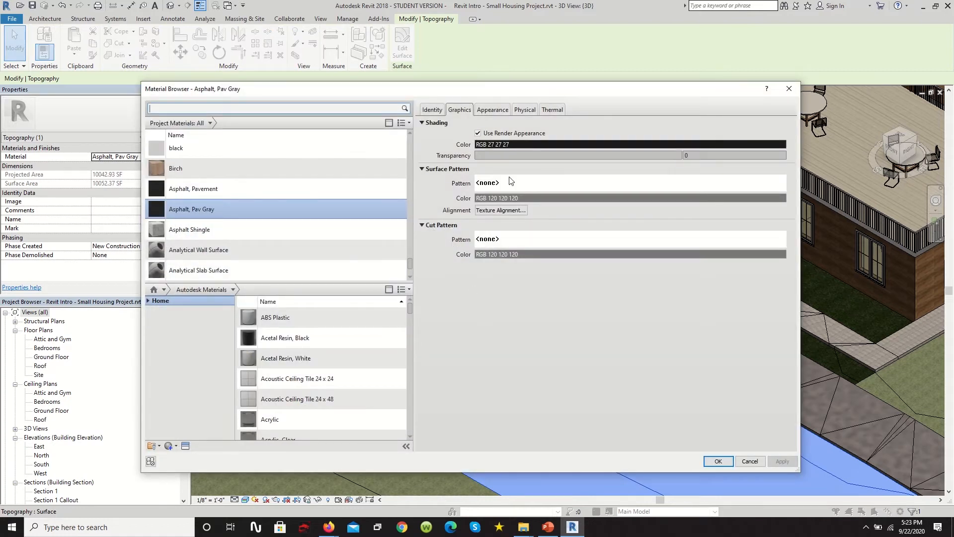
left_click(499, 112)
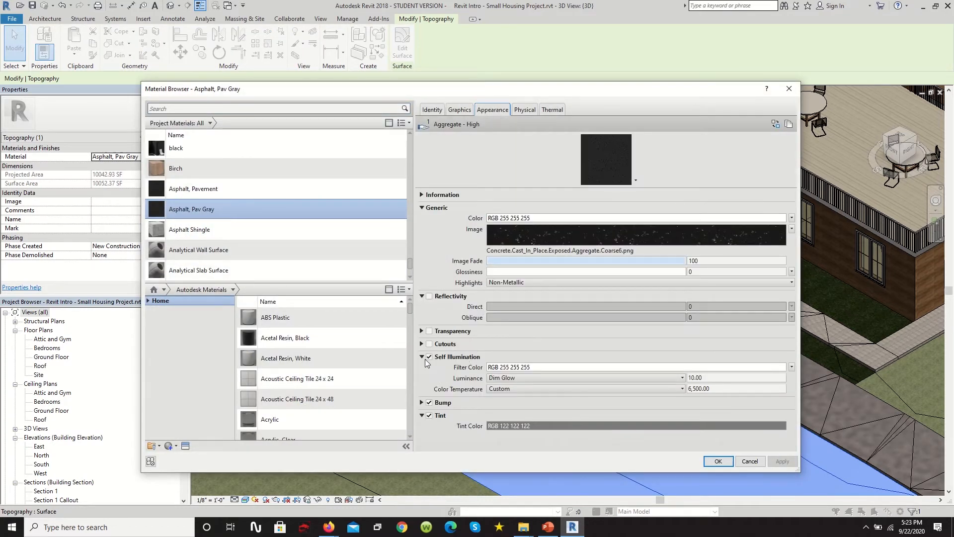
left_click(429, 357)
left_click(718, 461)
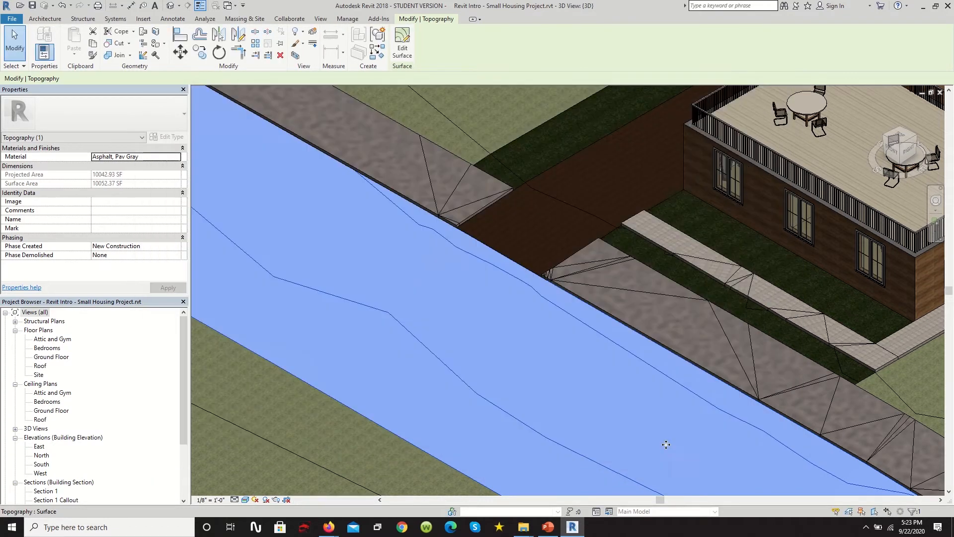
scroll(720, 208, "down", 5)
left_click(721, 209)
Assign the Asphalt, Pav Gray material to the driveway topography surface between the road and the house
scroll(544, 353, "up", 6)
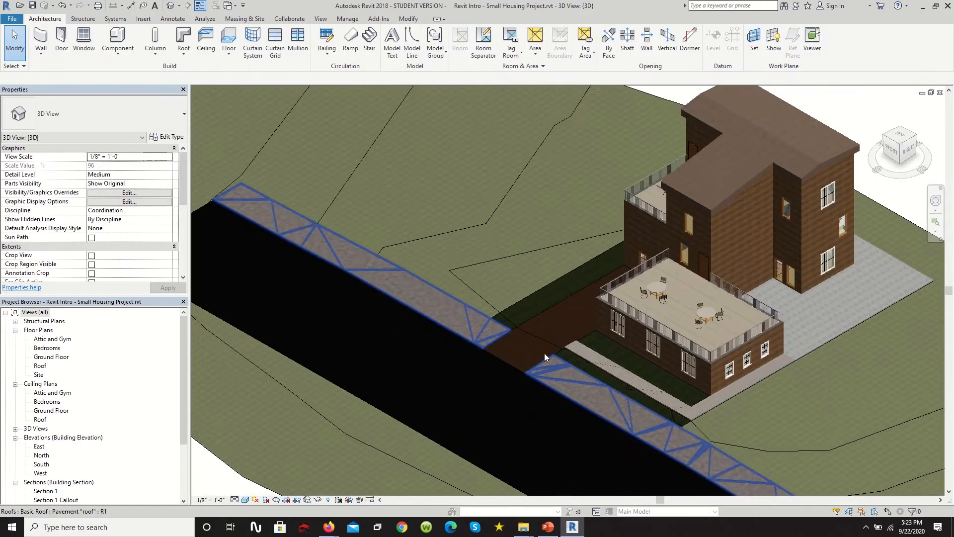
left_click(517, 347)
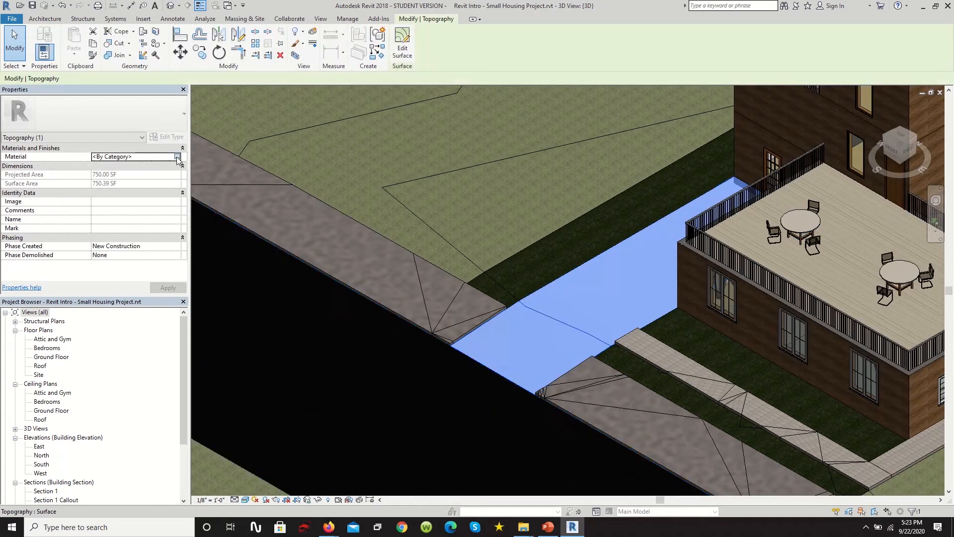
left_click(178, 158)
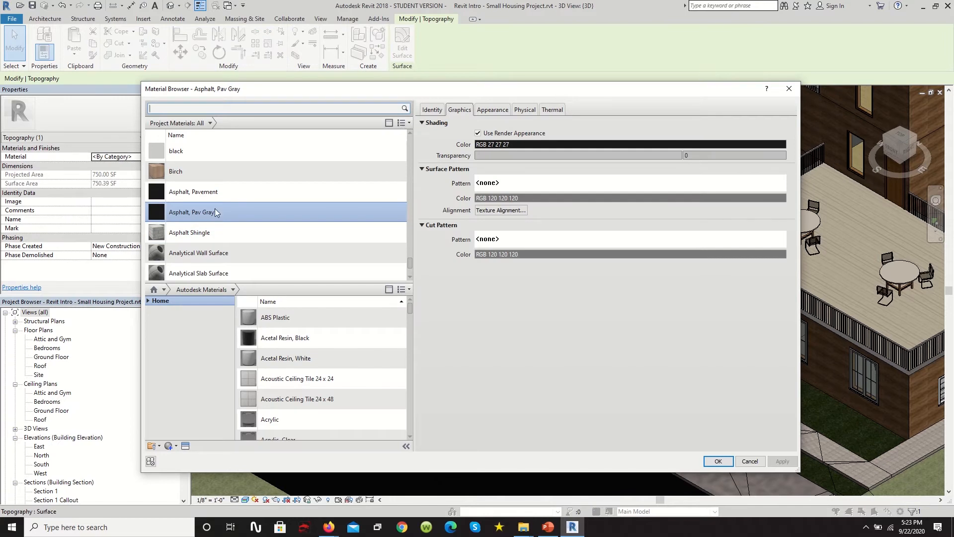
left_click(718, 461)
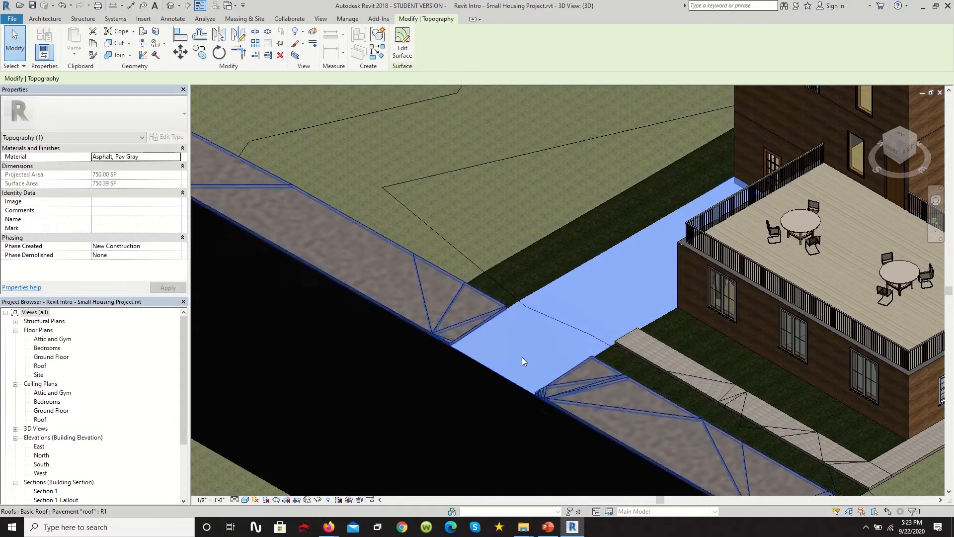
scroll(521, 360, "down", 7)
left_click(687, 260)
scroll(547, 359, "up", 6)
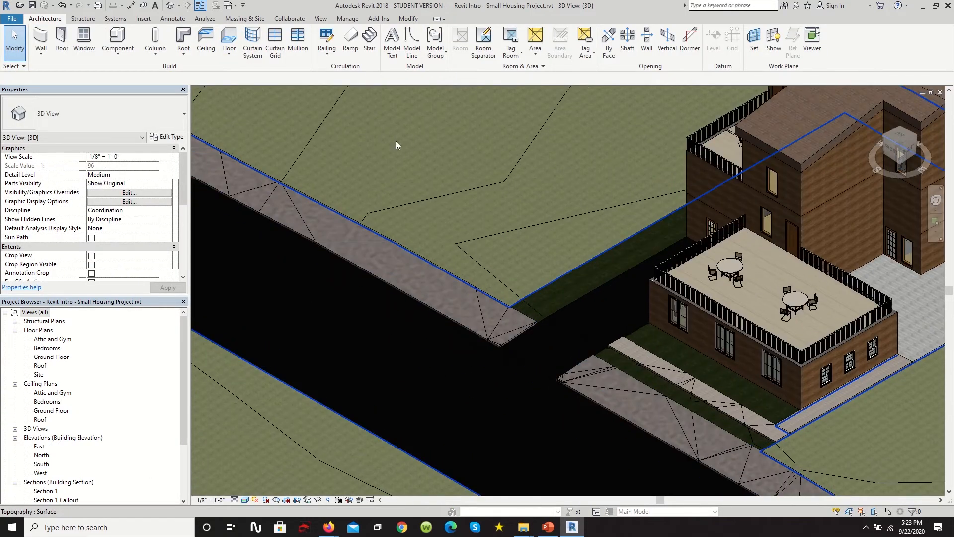
scroll(400, 148, "down", 5)
scroll(517, 263, "up", 6)
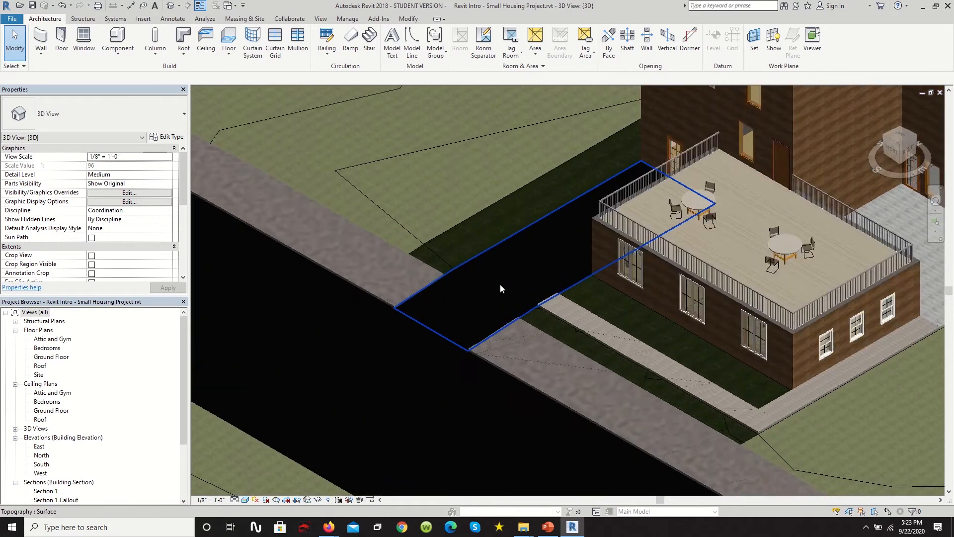
scroll(522, 281, "down", 5)
scroll(609, 334, "up", 2)
scroll(609, 334, "down", 4)
scroll(572, 238, "up", 5)
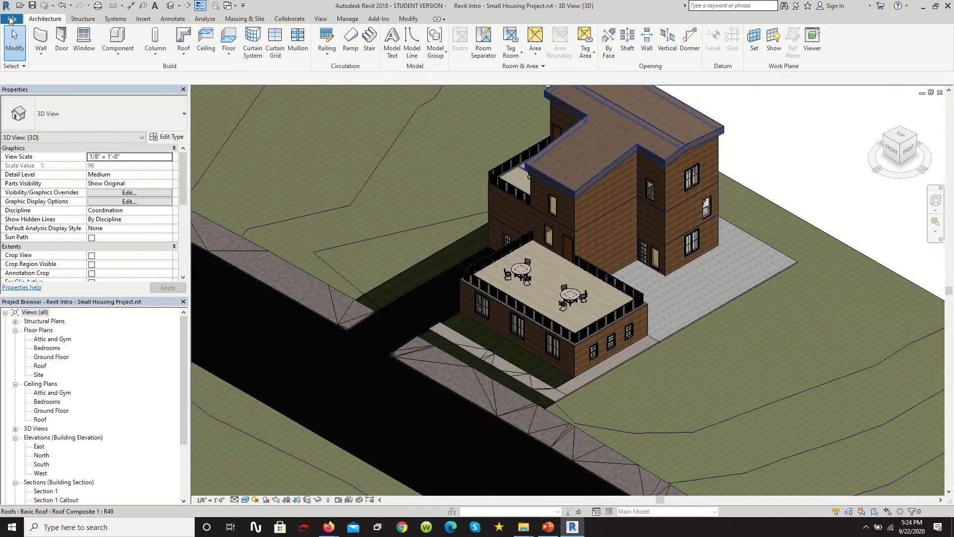
Save the project with the driveway material under its existing name in the Part 6 folder
left_click(11, 19)
mouse_move(55, 142)
left_click(113, 75)
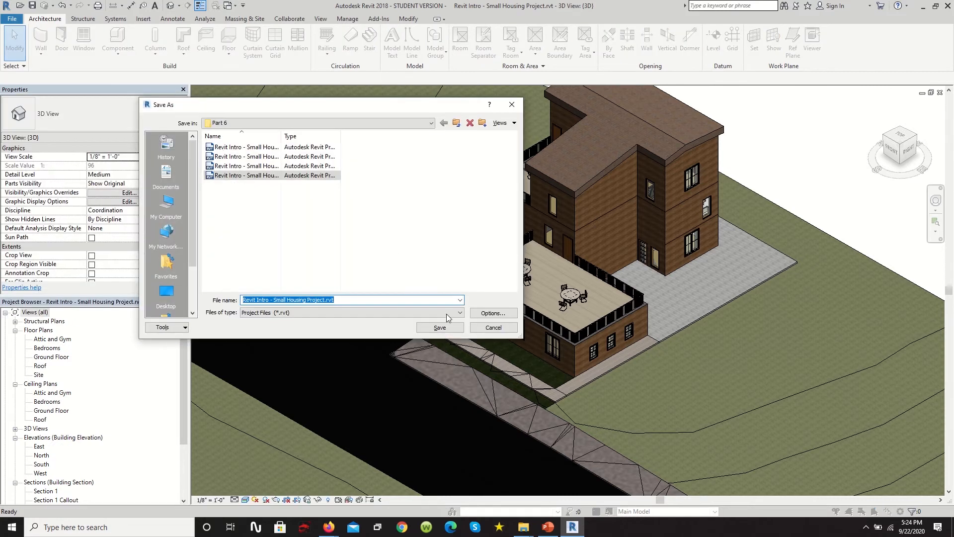
left_click(440, 327)
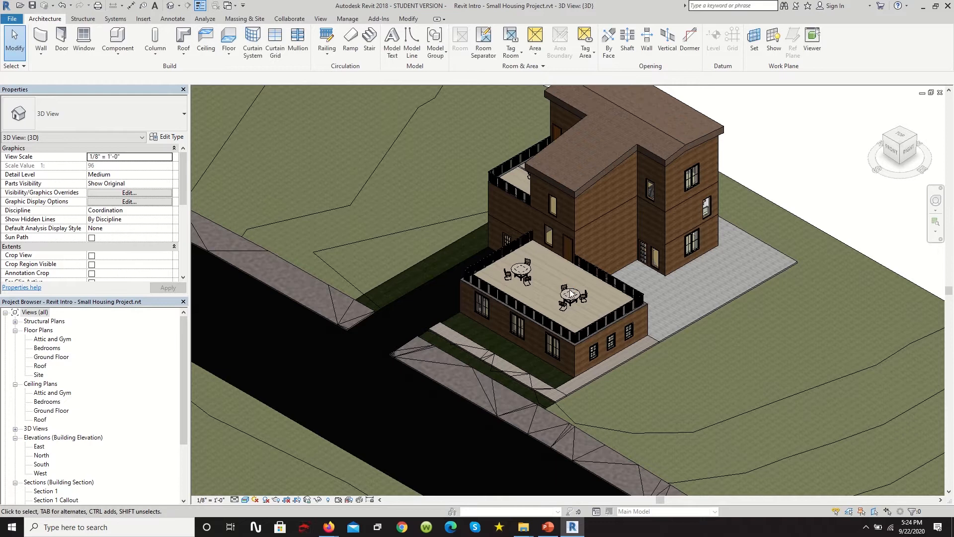
Examine the whole site from above the front, including the house, road and driveway
scroll(462, 223, "down", 5)
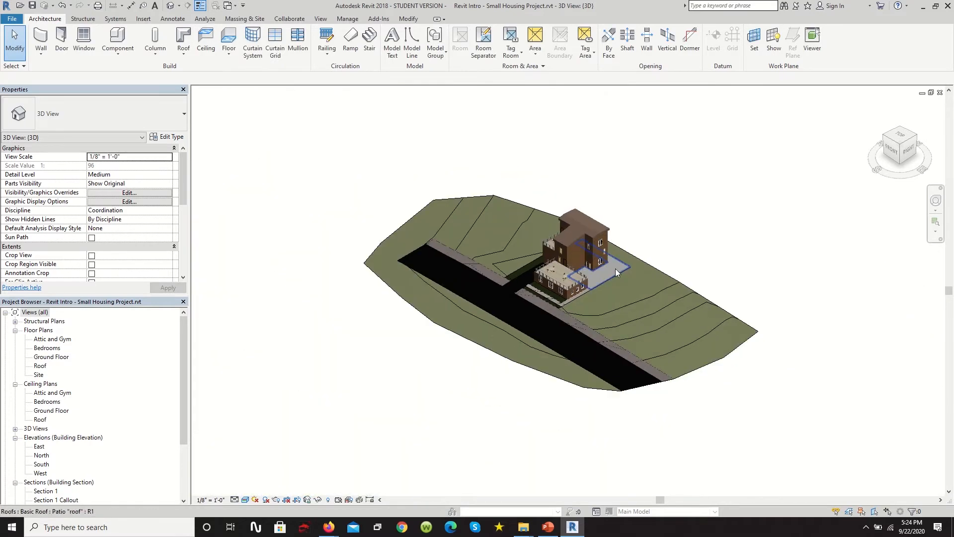
scroll(482, 276, "up", 3)
middle_click_drag(482, 276, 696, 244, "shift")
scroll(696, 243, "down", 4)
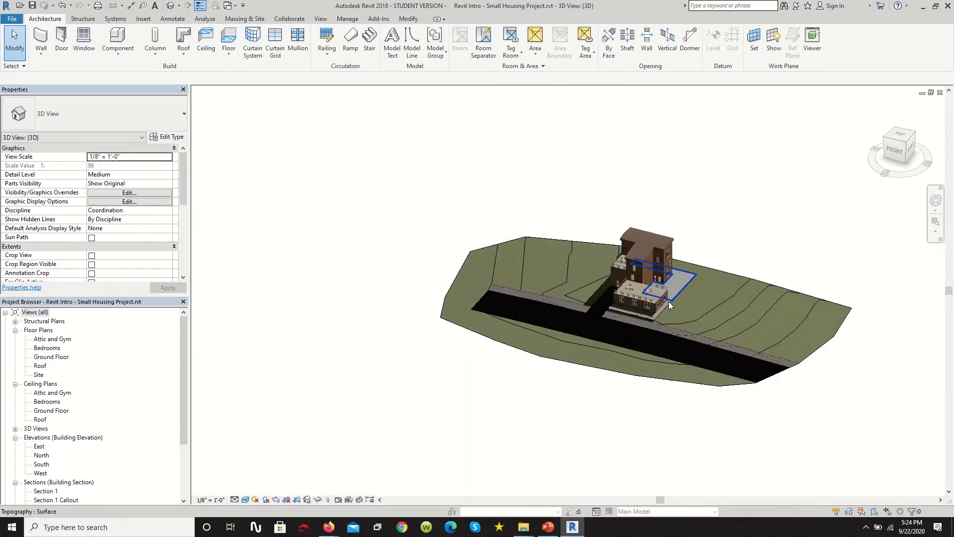
scroll(697, 238, "up", 5)
scroll(697, 238, "up", 6)
middle_click_drag(768, 190, 785, 200, "shift")
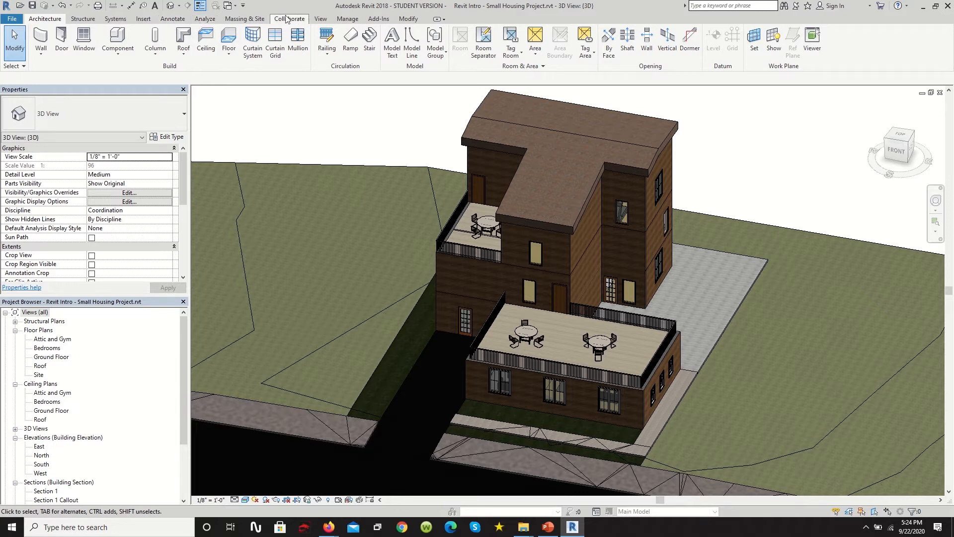
Start loading a family and preview the RPC tree, shrub and tropical plant families in the Planting library folder
left_click(143, 18)
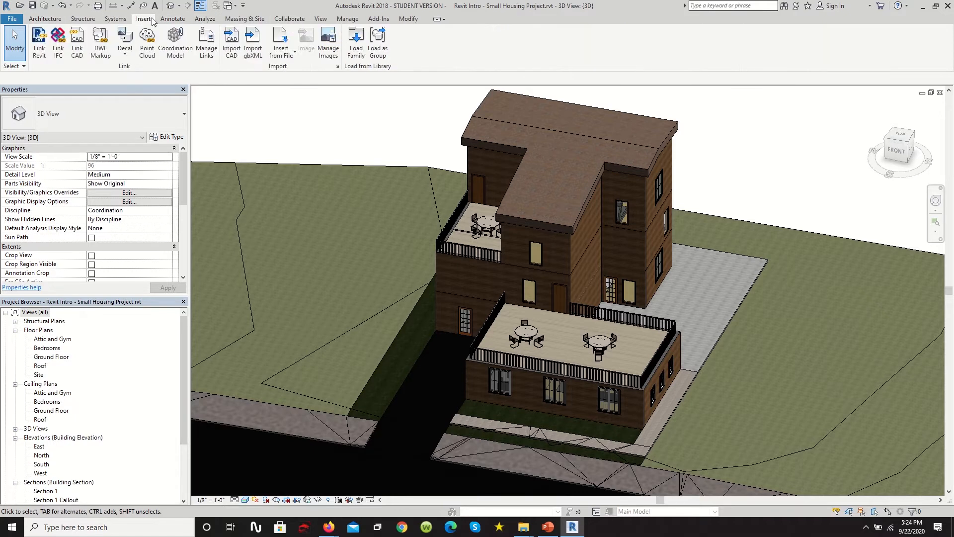
left_click(356, 39)
type("RPC Notebook Computer.rfa")
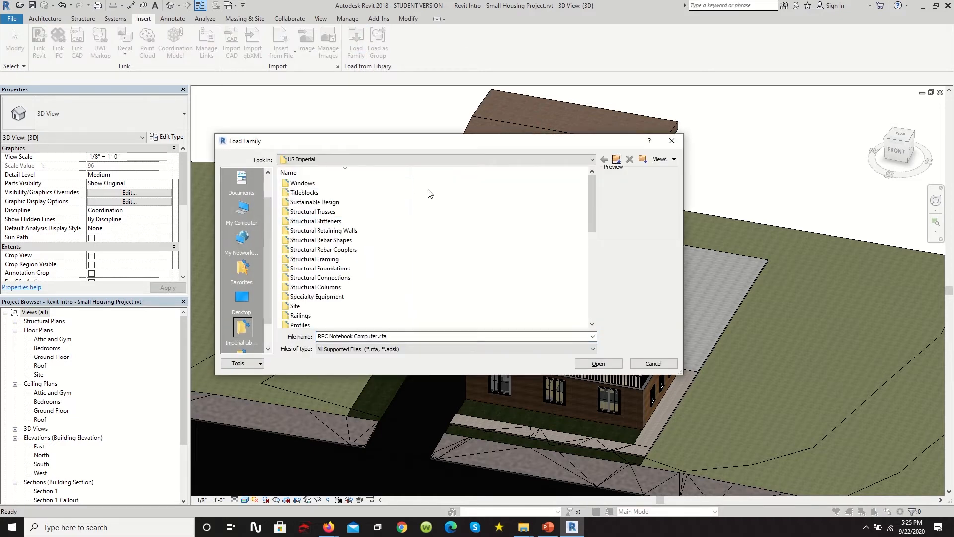
scroll(428, 206, "down", 2)
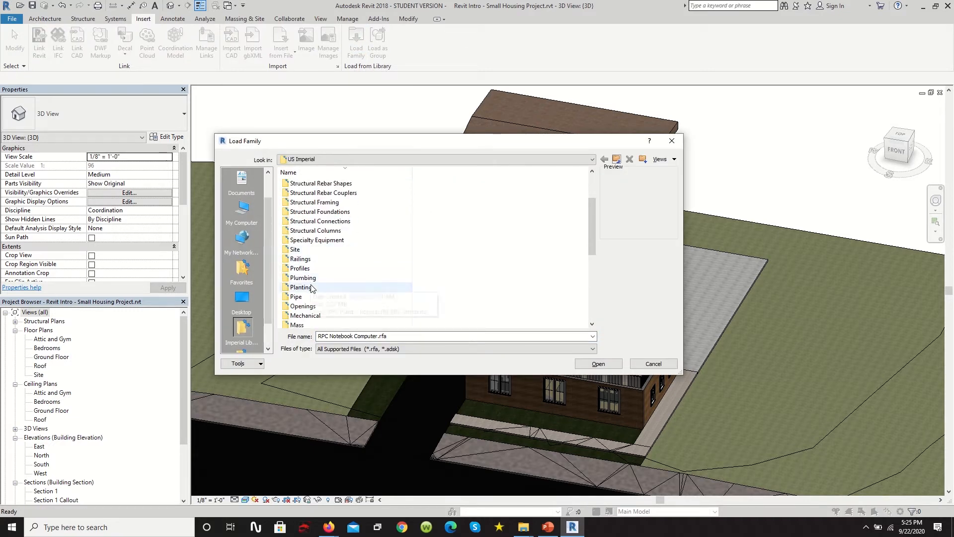
double_click(311, 288)
left_click(318, 193)
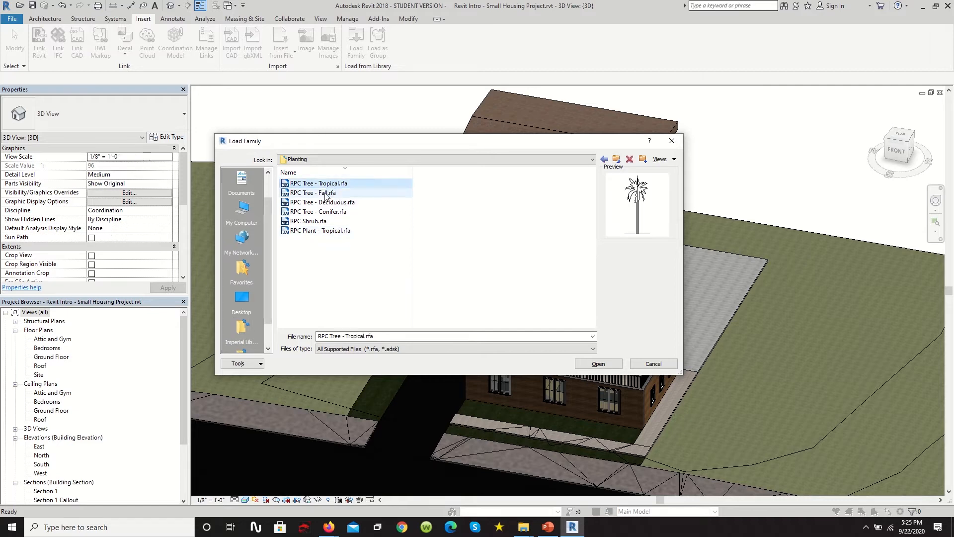
left_click(323, 212)
left_click(323, 222)
left_click(323, 232)
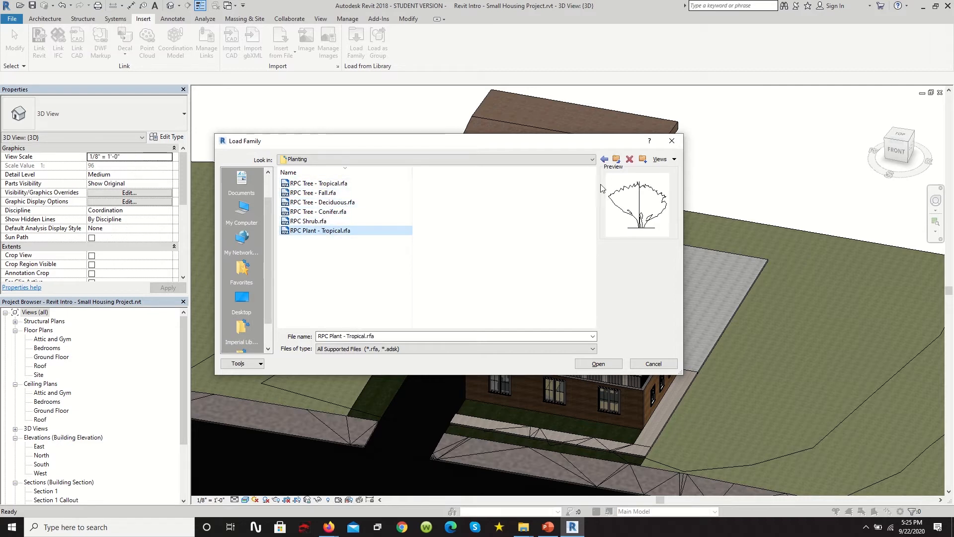
Preview the vehicle, people, picture frame and notebook computer families in the Entourage library folder, and leave without loading any
left_click(604, 159)
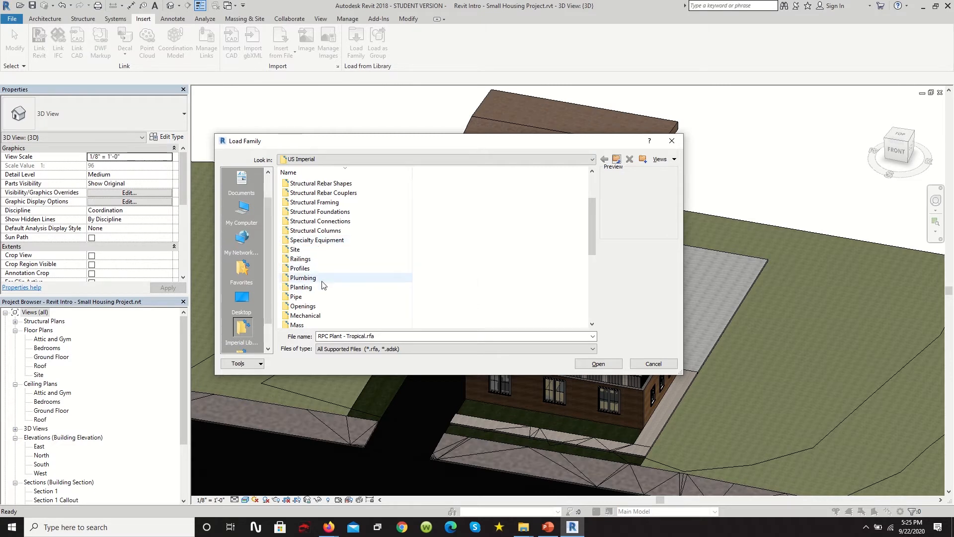
scroll(324, 281, "down", 3)
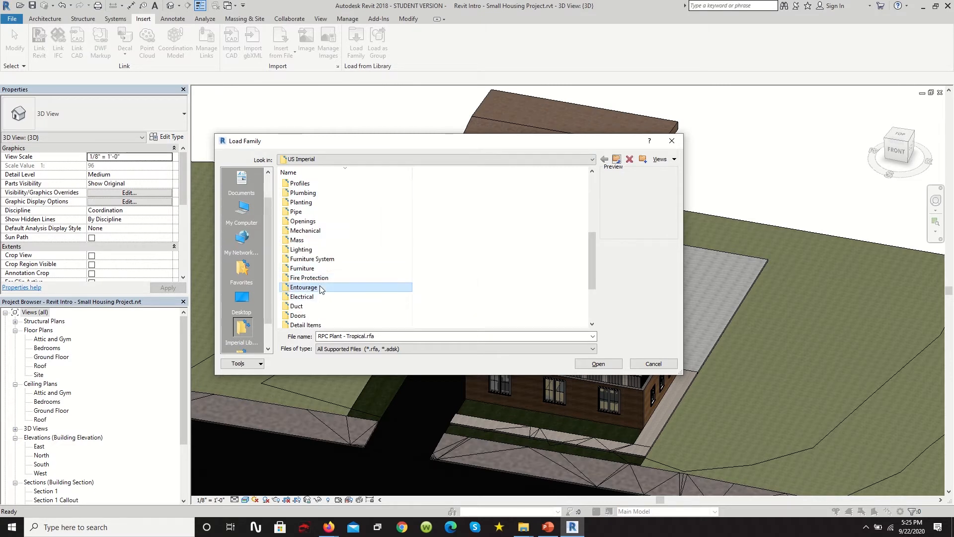
double_click(322, 287)
left_click(299, 184)
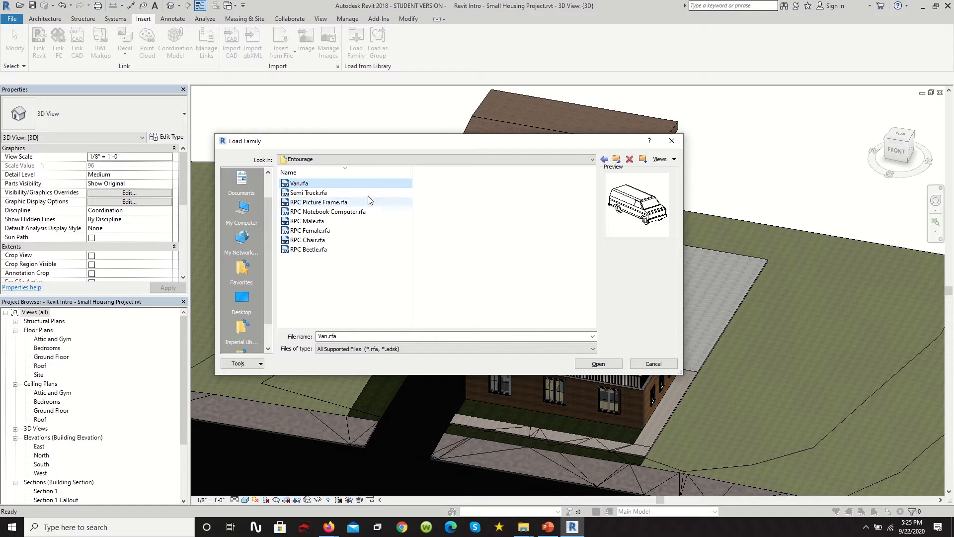
left_click(321, 203)
left_click(309, 221)
left_click(300, 183)
left_click(313, 194)
left_click(314, 202)
left_click(308, 249)
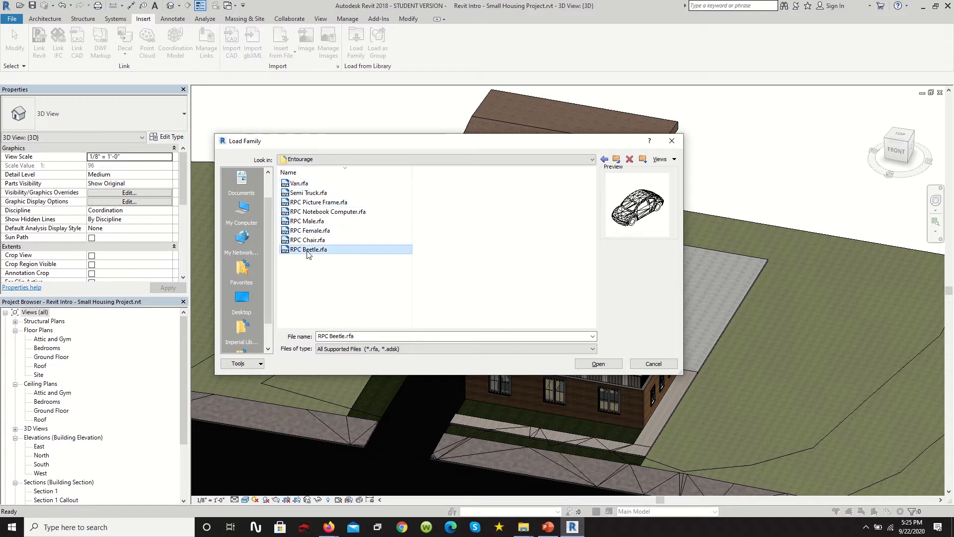
left_click(309, 231)
left_click(328, 212)
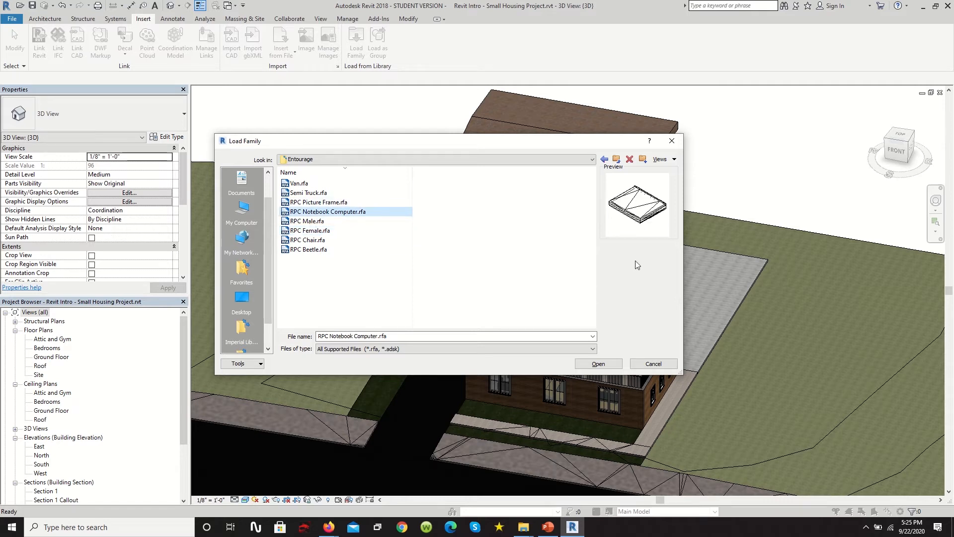
left_click(617, 159)
left_click(672, 141)
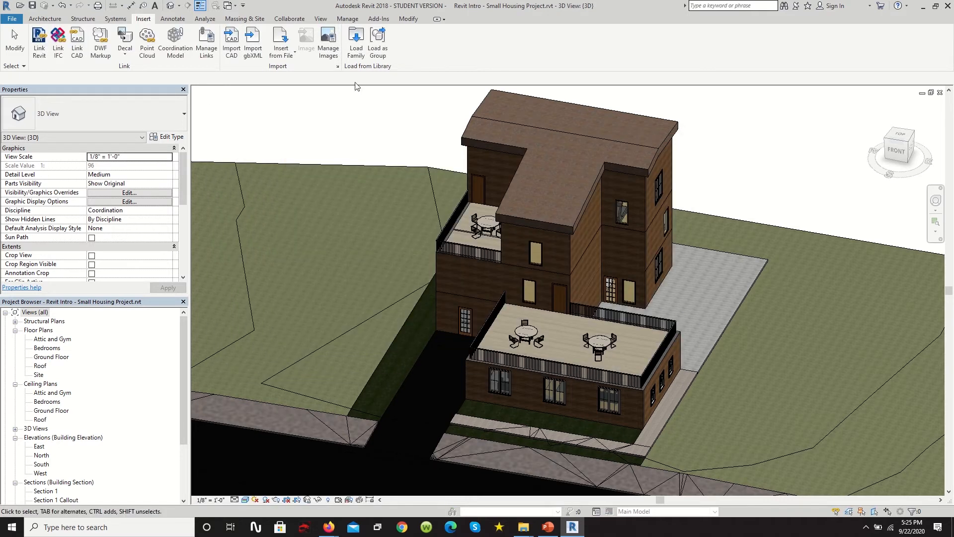
Start placing a component and look through the loaded types, including the RPC Tree - Deciduous sizes
left_click(44, 18)
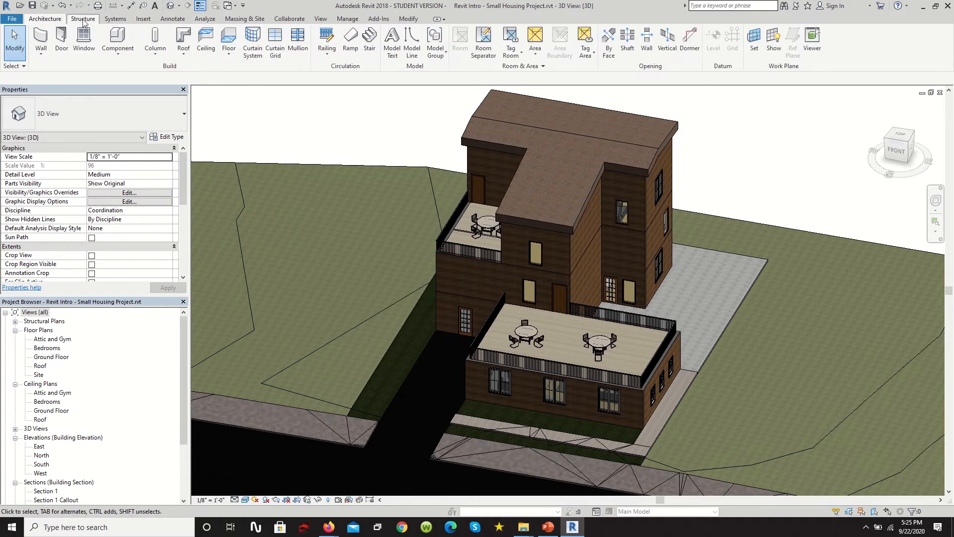
left_click(121, 57)
left_click(137, 70)
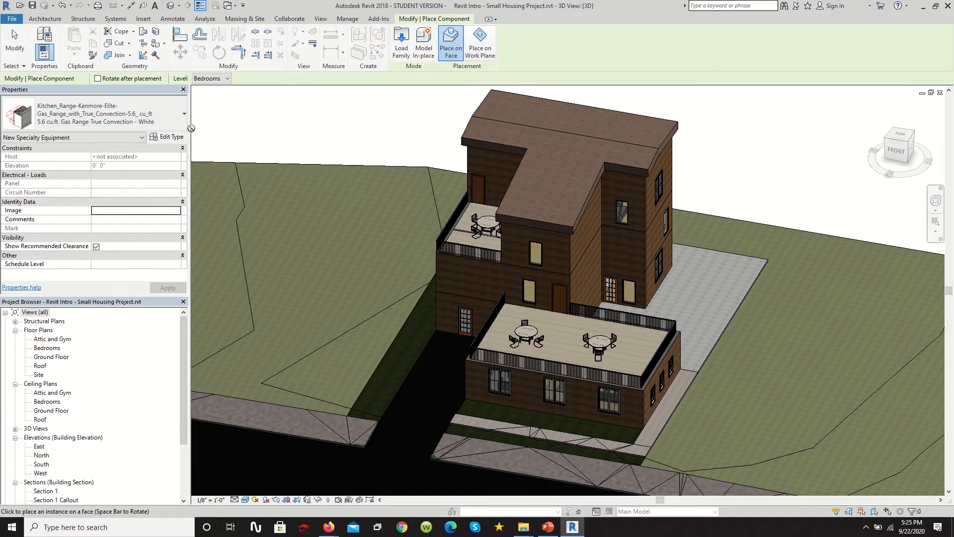
left_click(174, 117)
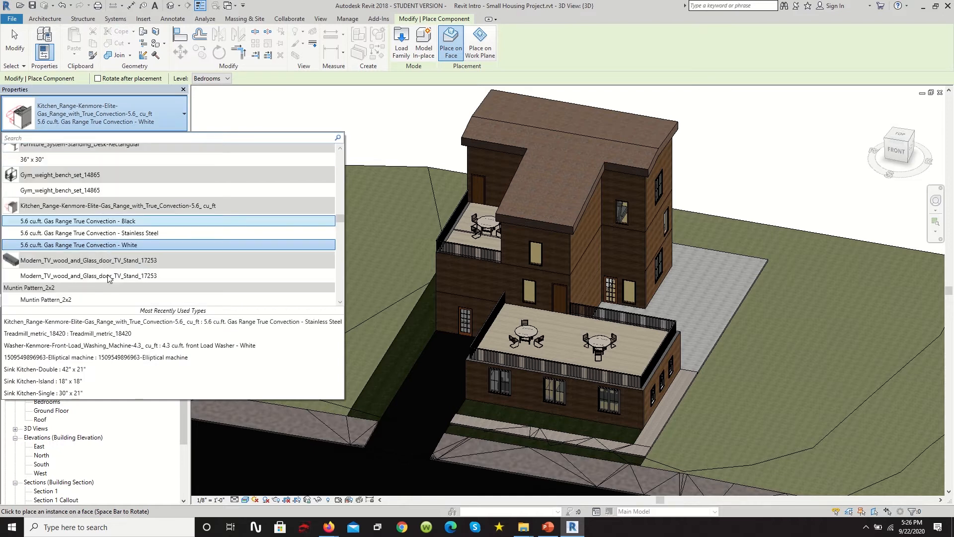
scroll(116, 224, "down", 5)
scroll(116, 223, "down", 2)
scroll(59, 208, "up", 2)
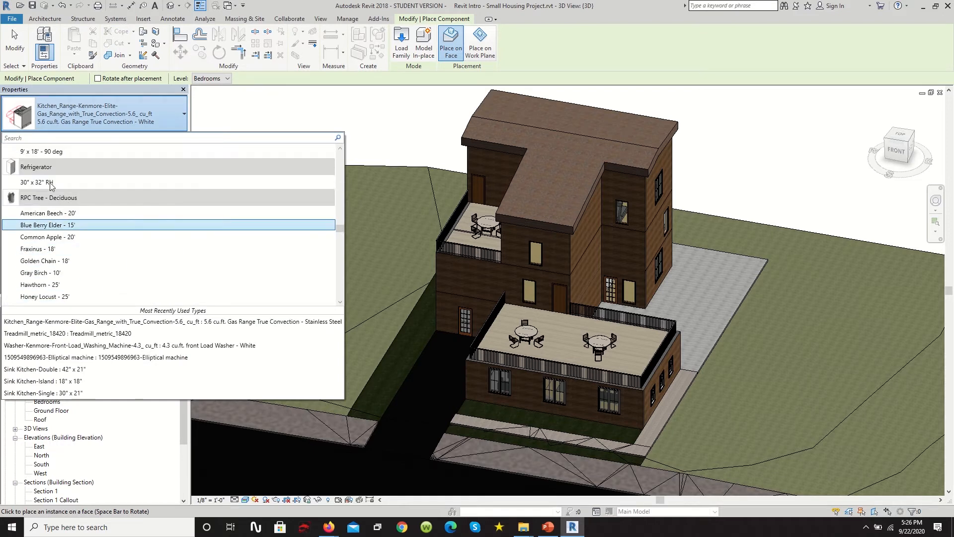
scroll(49, 212, "up", 1)
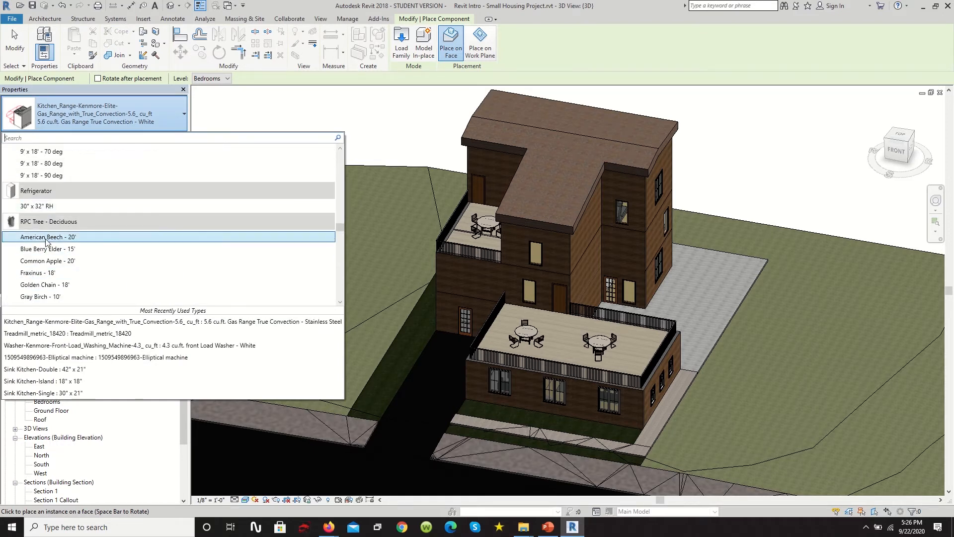
scroll(47, 243, "down", 10)
scroll(47, 254, "down", 3)
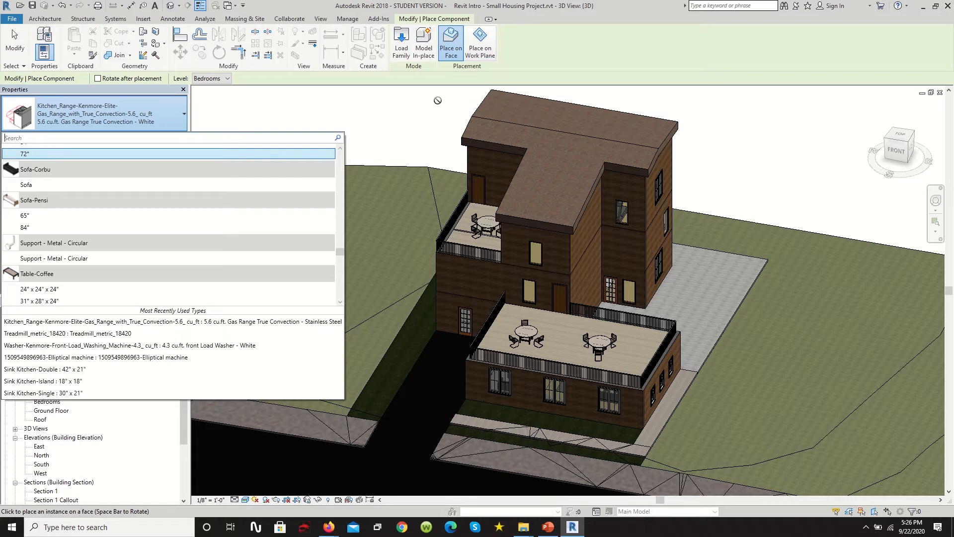
Change the 3D view's visual style to Hidden Line and leave component placement
left_click(245, 500)
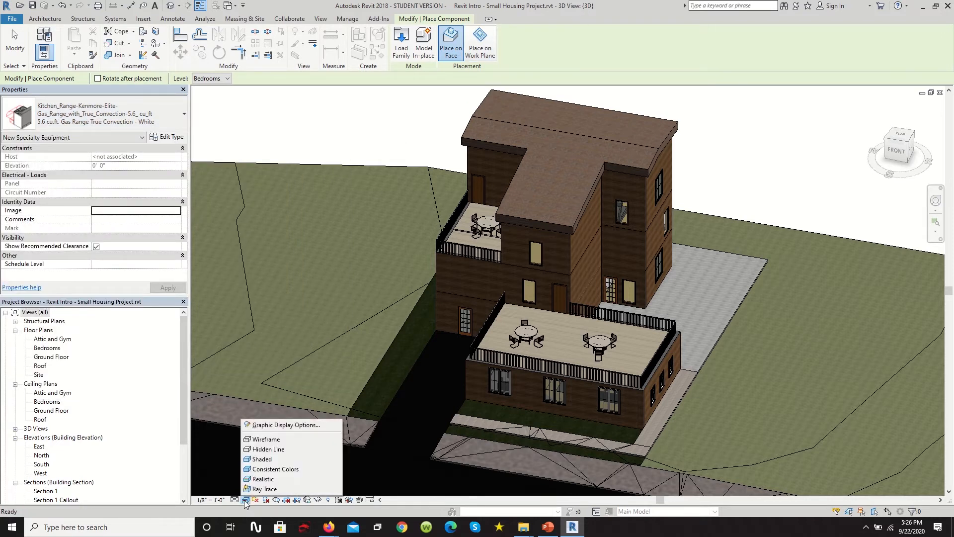
left_click(268, 449)
scroll(441, 228, "down", 5)
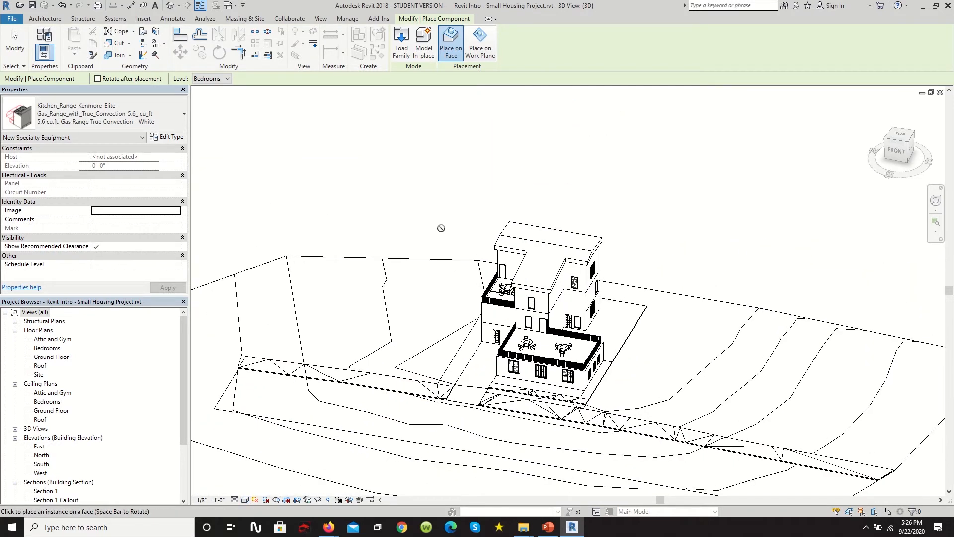
key("Escape")
key("Escape")
scroll(348, 382, "up", 5)
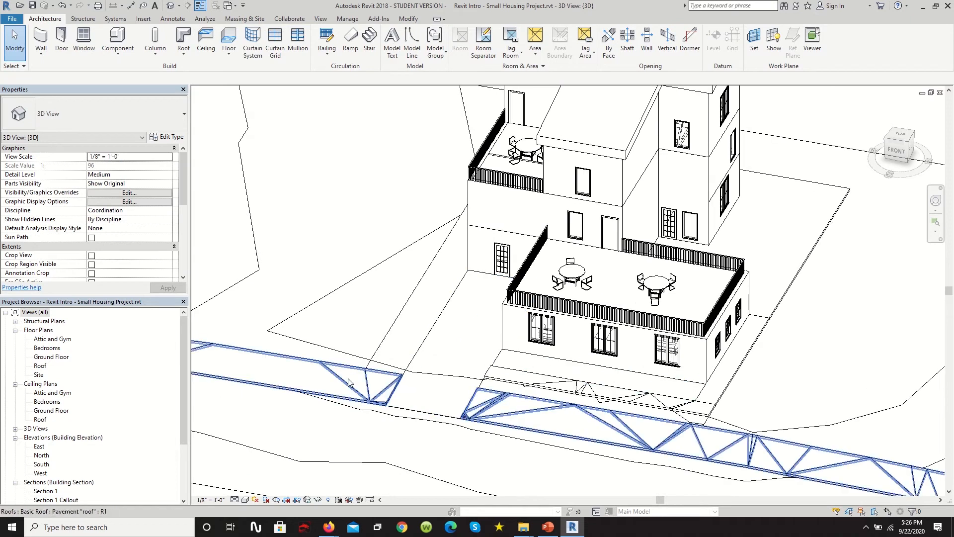
scroll(535, 405, "up", 5)
scroll(571, 398, "down", 5)
scroll(512, 401, "up", 2)
scroll(512, 401, "down", 2)
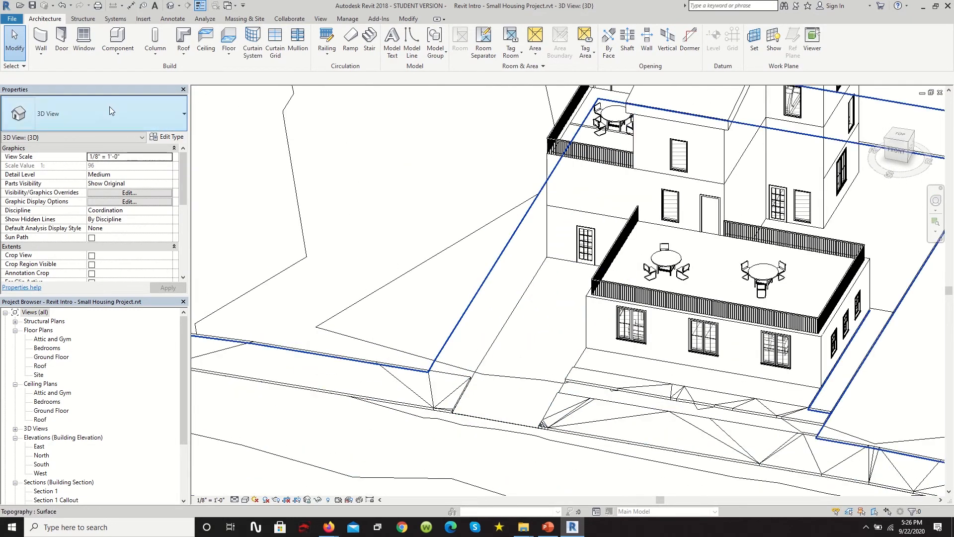
Place three RPC Tree - Deciduous components of type Common Apple - 20', one on the lawn left of the house and two on the right
left_click(119, 52)
left_click(130, 82)
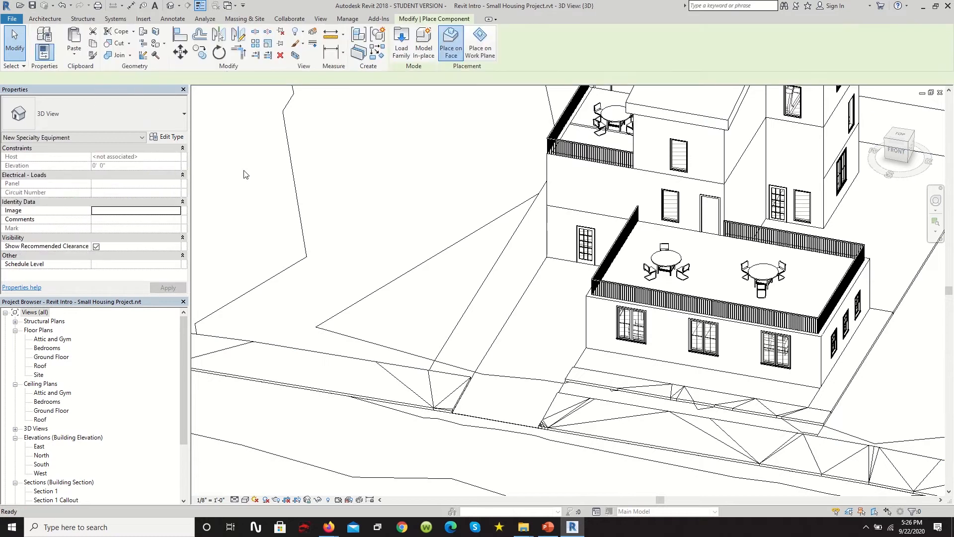
left_click(183, 117)
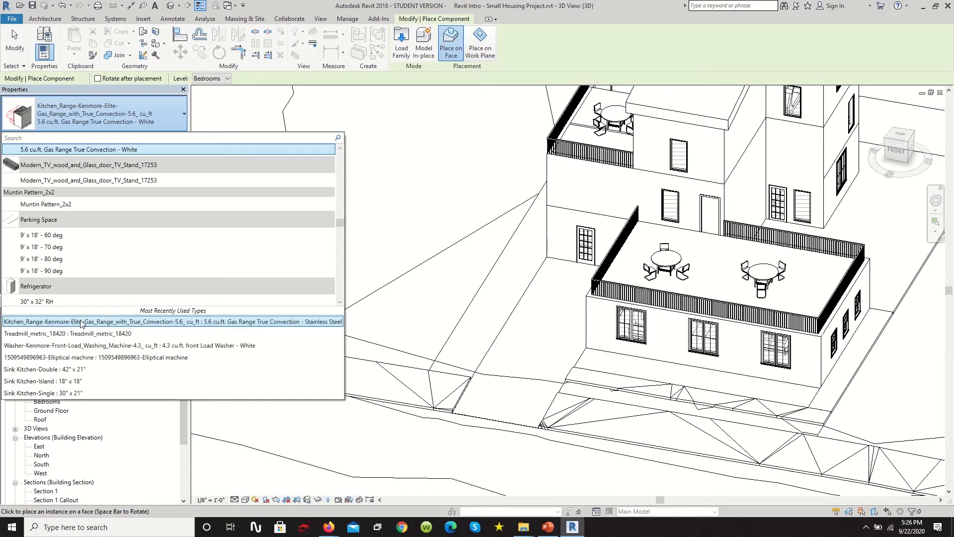
scroll(58, 272, "down", 10)
scroll(63, 218, "up", 3)
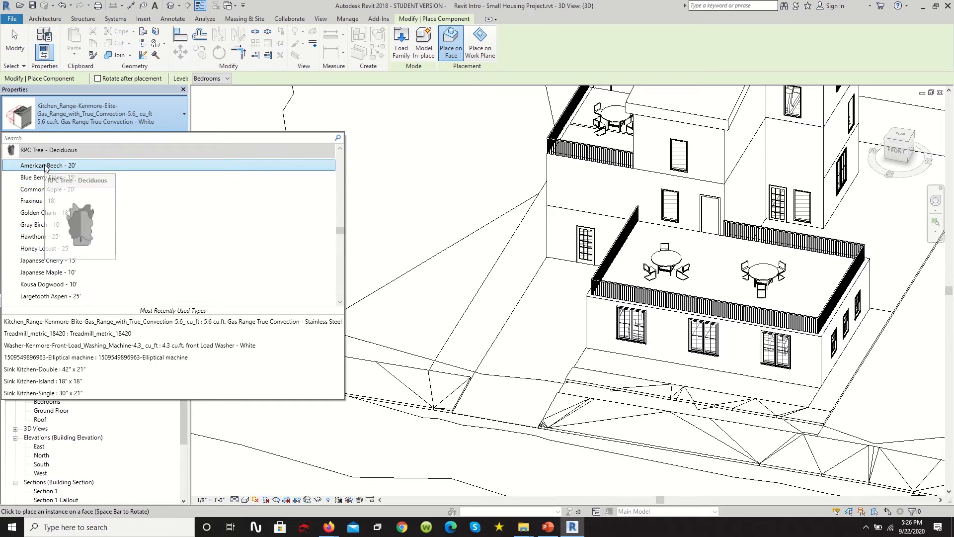
left_click(47, 189)
scroll(348, 259, "down", 3)
scroll(343, 296, "up", 2)
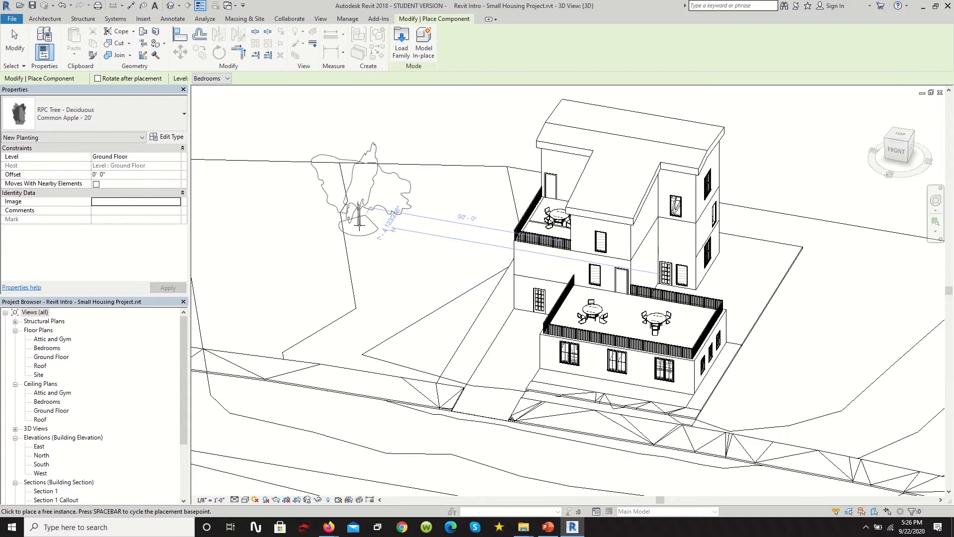
scroll(288, 294, "down", 3)
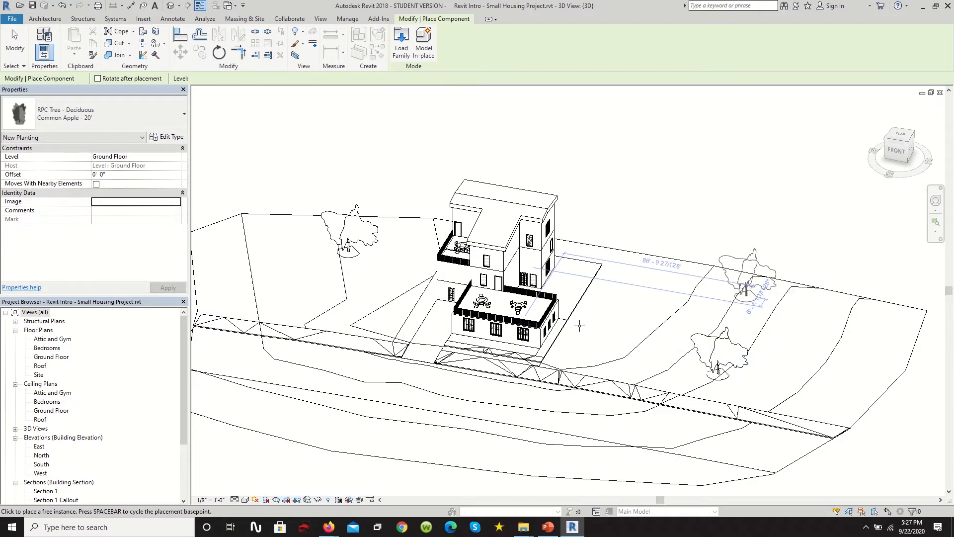
Add another Common Apple - 20' tree farther out on the lawn left of the house
scroll(579, 325, "down", 2)
scroll(353, 273, "up", 4)
left_click(350, 273)
scroll(447, 268, "down", 2)
scroll(666, 268, "up", 3)
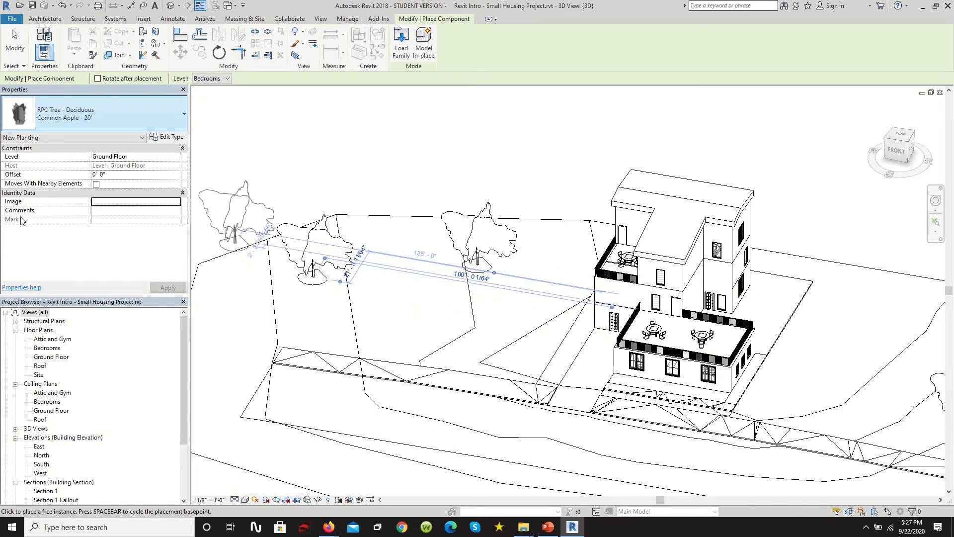
Place three Lombardy Poplar - 40' trees, two on the lawn left of the driveway and one right of the house
left_click(45, 116)
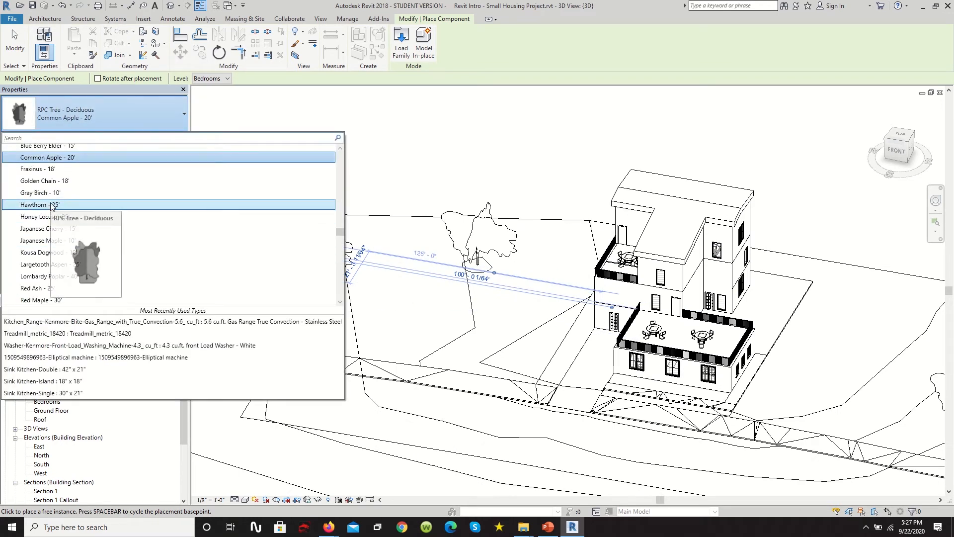
scroll(118, 216, "up", 1)
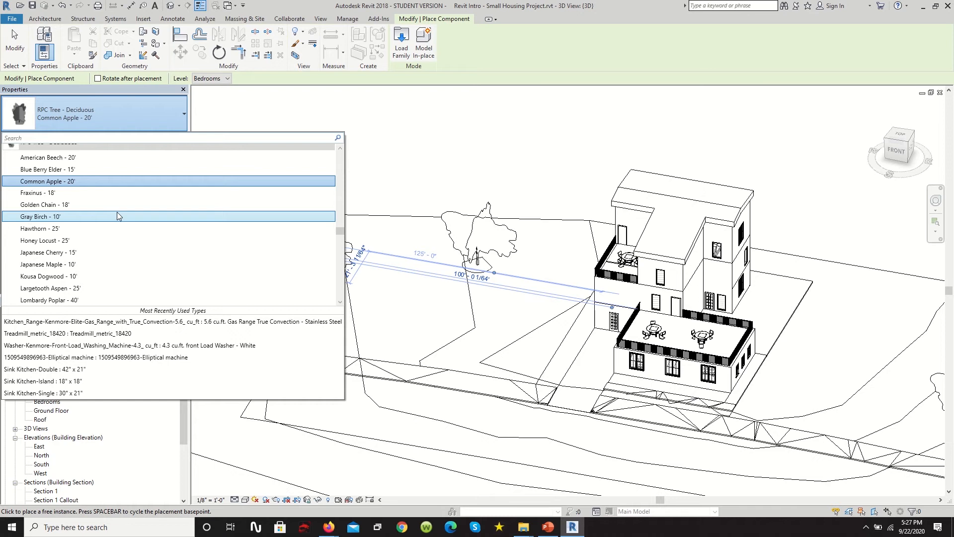
scroll(118, 216, "down", 1)
left_click(82, 277)
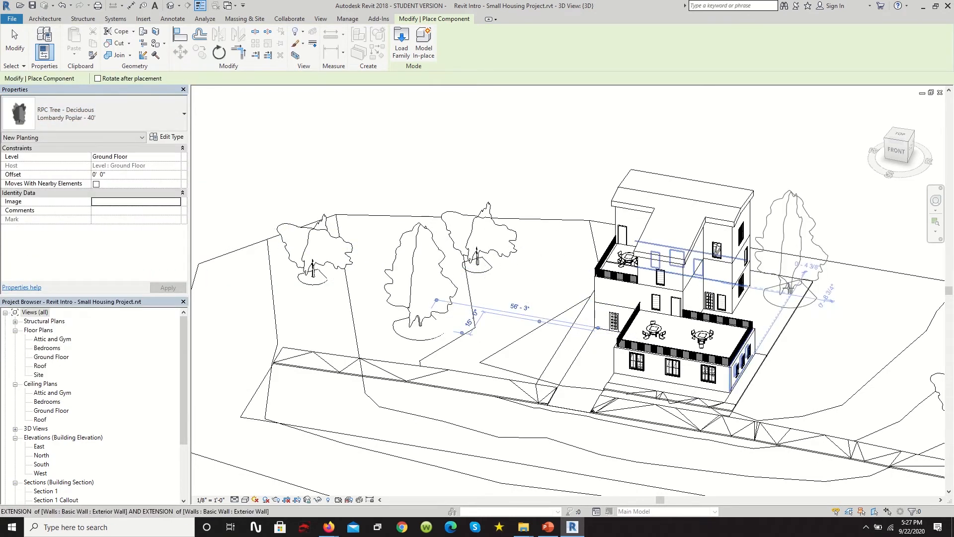
left_click(811, 378)
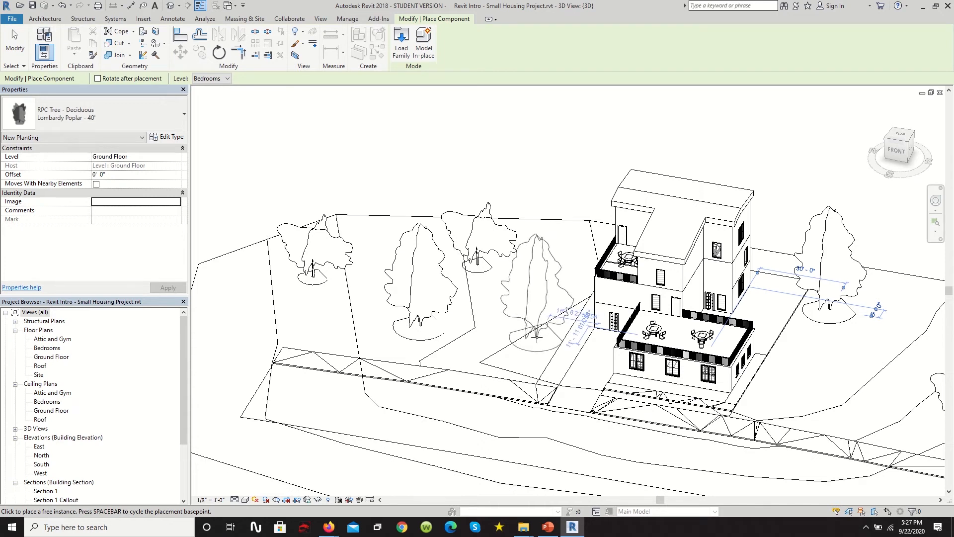
left_click(535, 334)
scroll(447, 281, "down", 5)
scroll(661, 261, "up", 3)
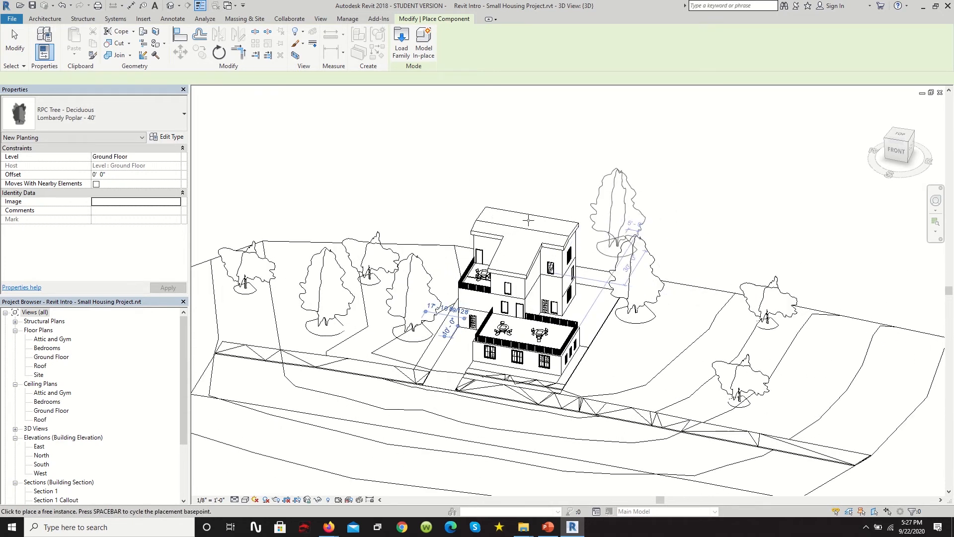
Change the tree type for placement to Siberian Crab Apple - 20'
left_click(97, 114)
scroll(100, 281, "down", 4)
scroll(95, 228, "up", 8)
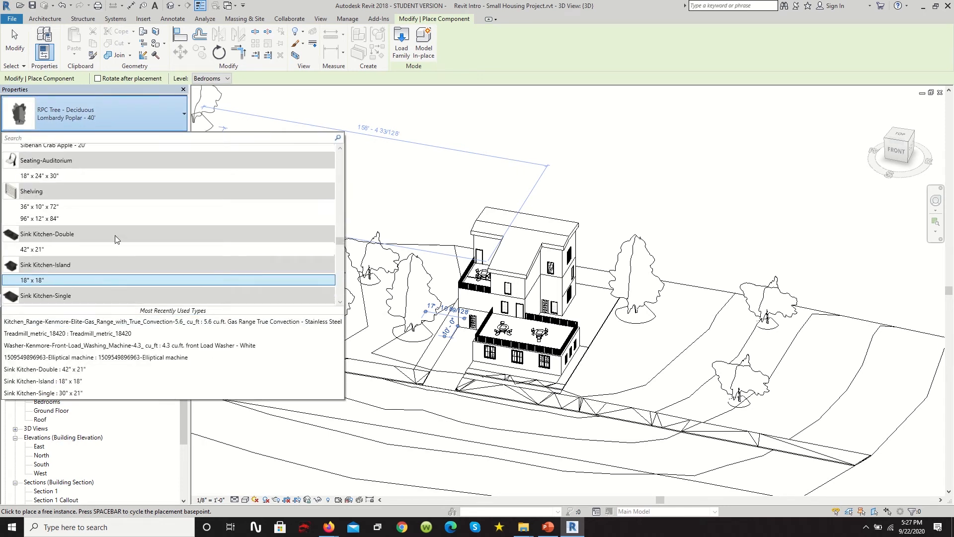
scroll(97, 263, "down", 1)
left_click(97, 262)
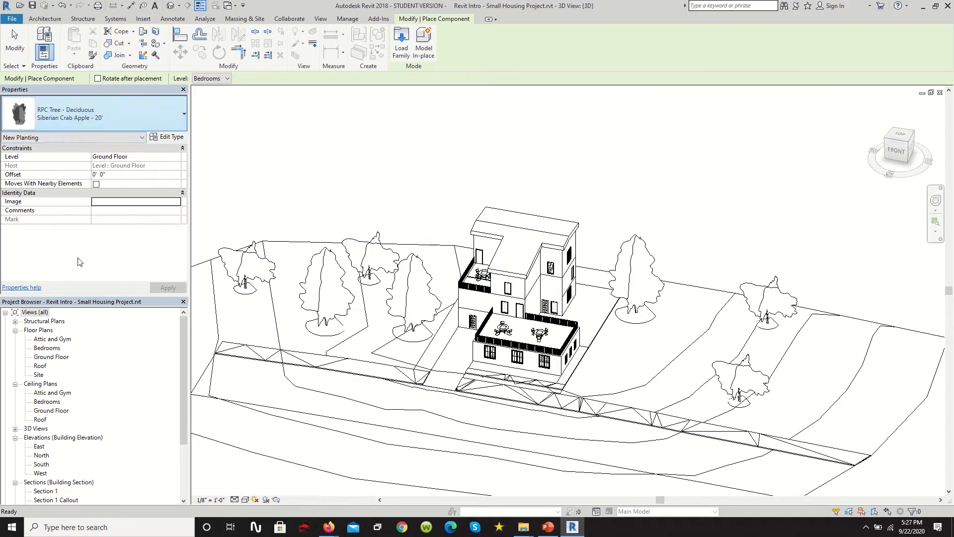
Change the component type for placement to the RPC Tree - Deciduous type Gray Birch - 10'
left_click(166, 124)
scroll(67, 251, "up", 10)
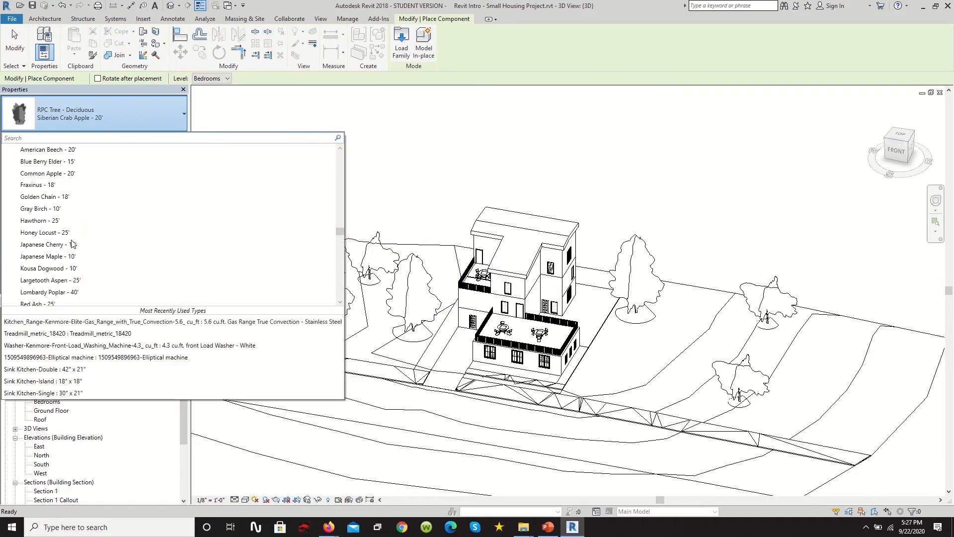
scroll(77, 251, "up", 10)
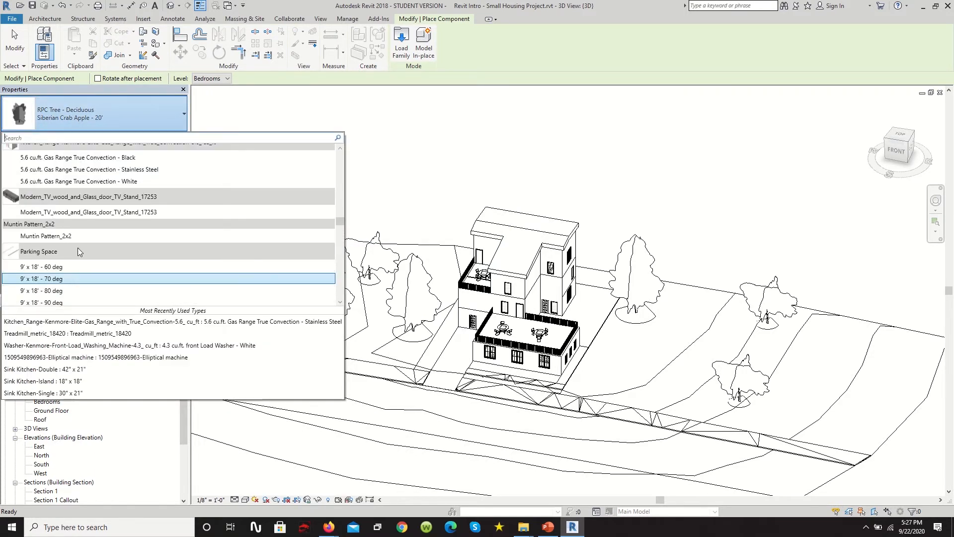
scroll(82, 228, "up", 10)
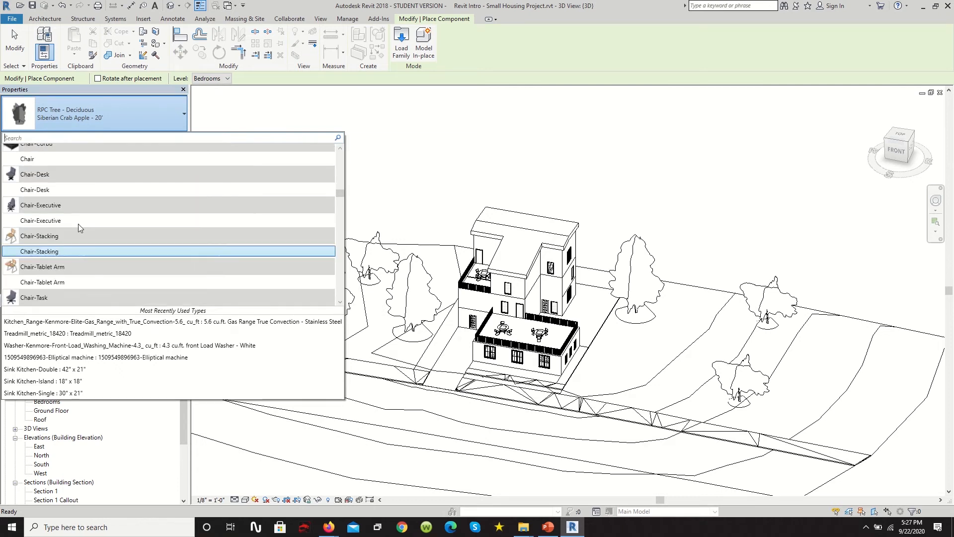
scroll(85, 221, "up", 10)
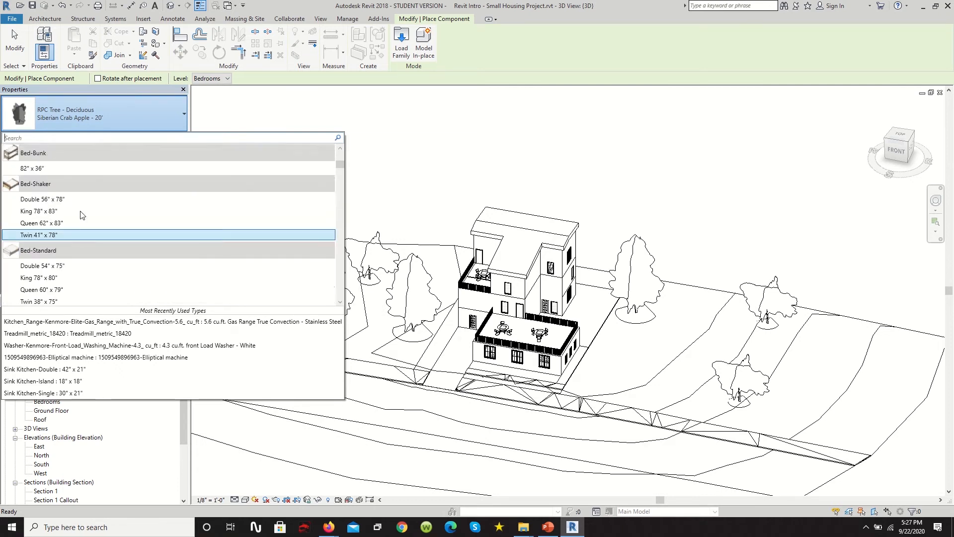
scroll(89, 226, "down", 10)
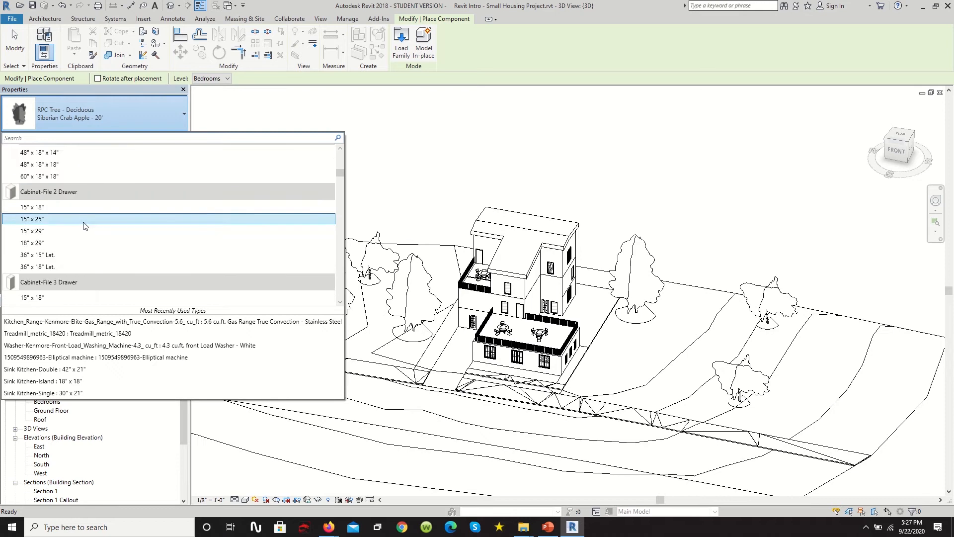
scroll(88, 226, "down", 10)
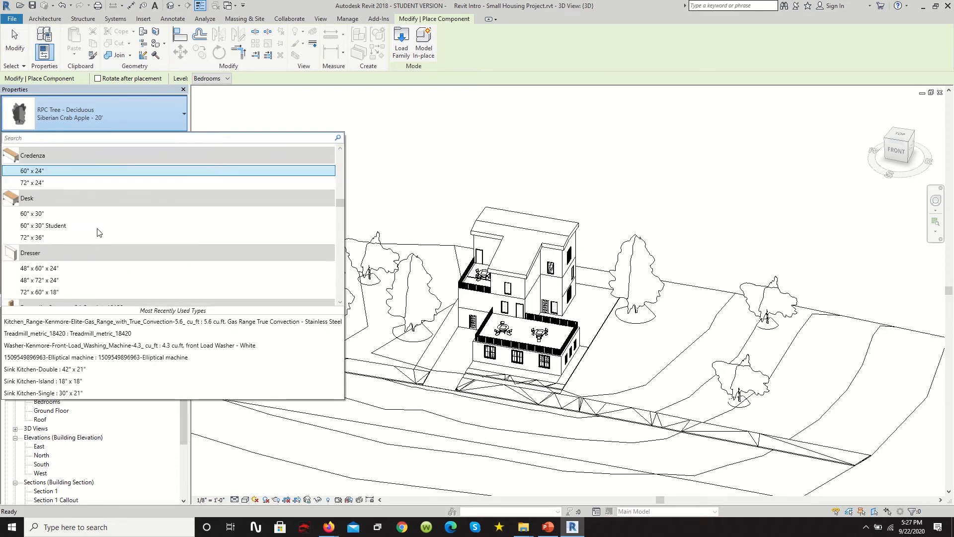
scroll(110, 225, "down", 10)
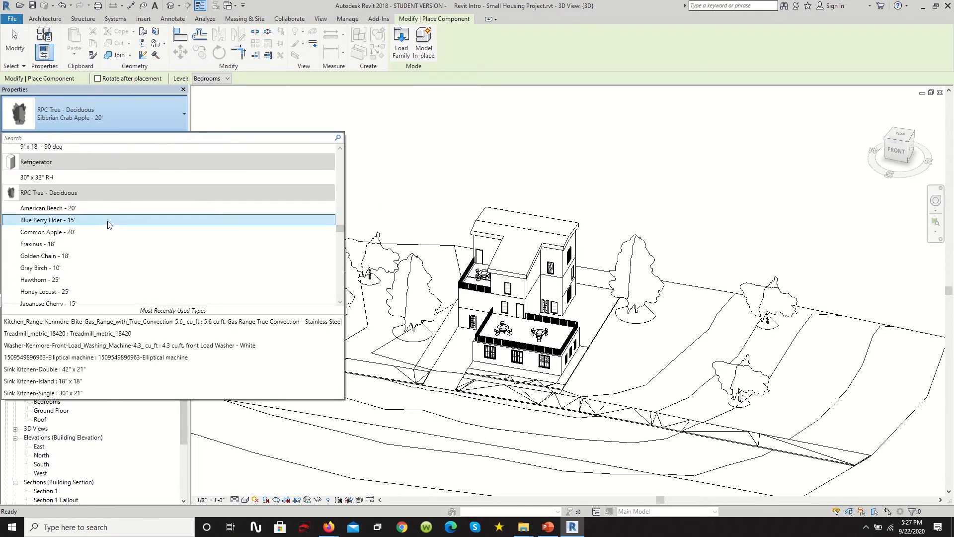
scroll(111, 222, "down", 10)
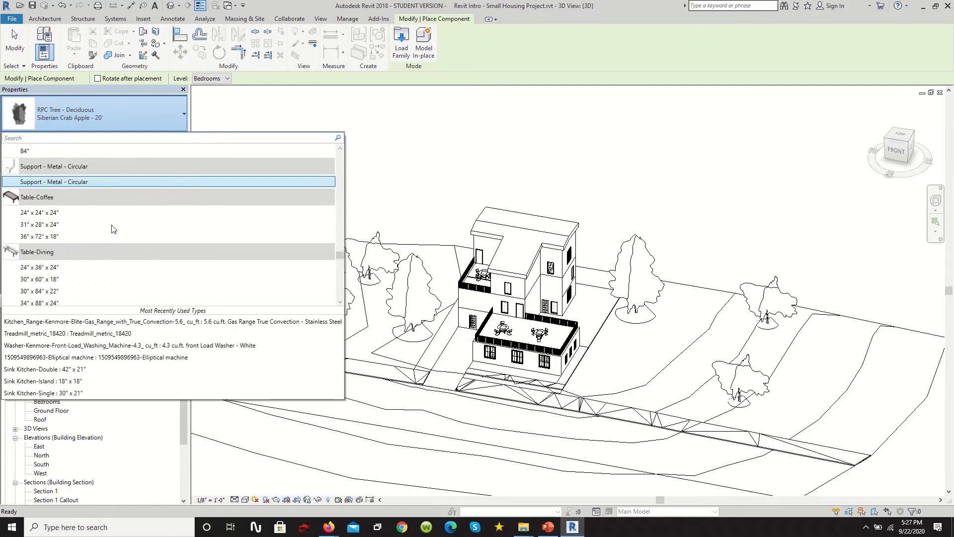
scroll(110, 231, "up", 15)
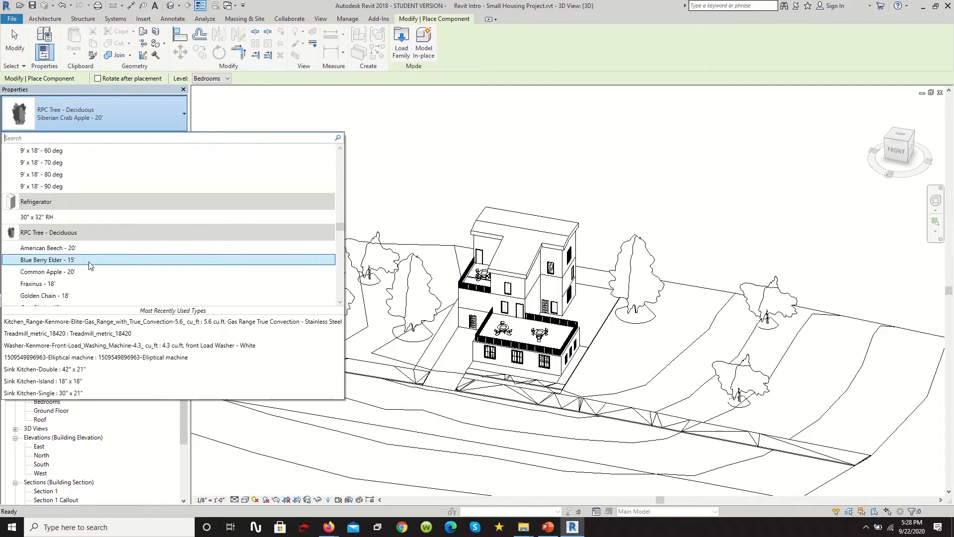
scroll(108, 232, "down", 3)
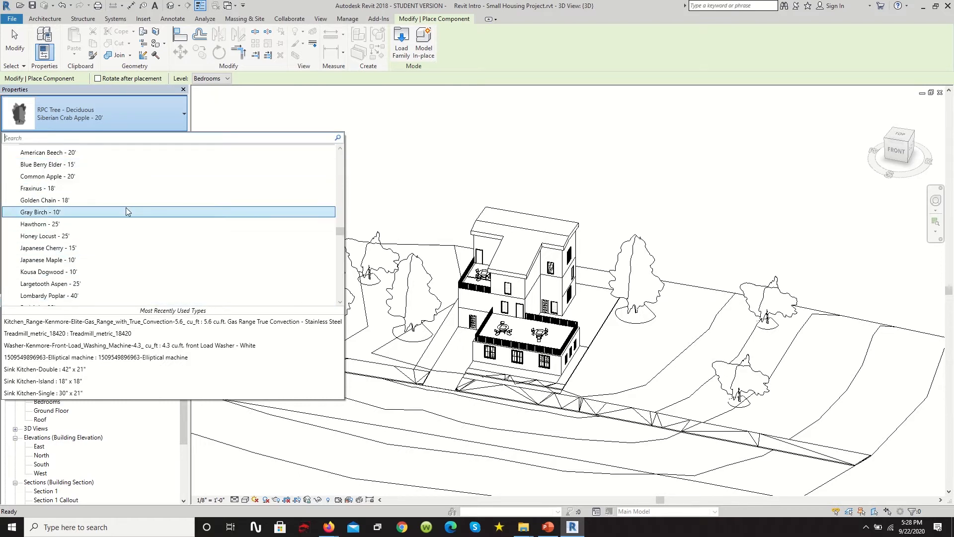
left_click(43, 211)
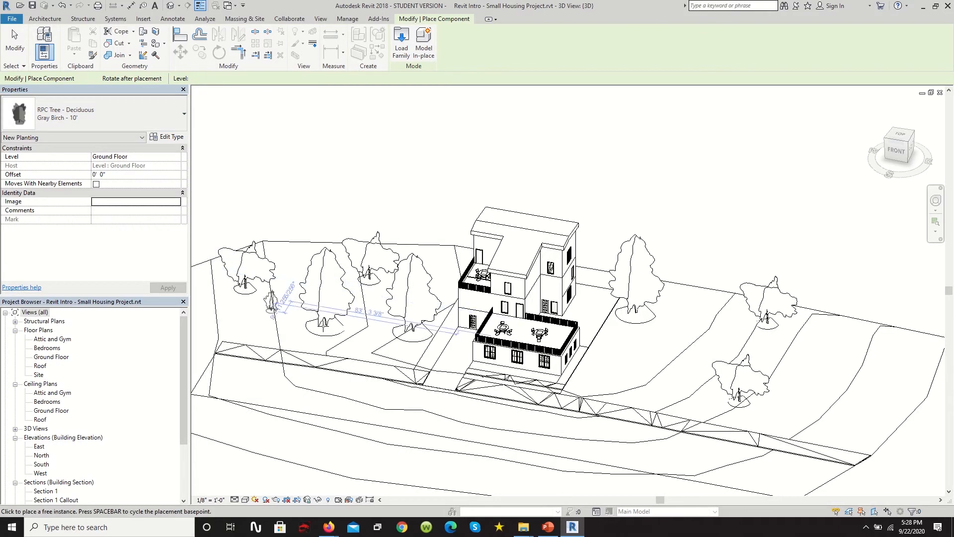
Place four Gray Birch - 10' trees on the lawn left of the house, among the poplars and toward the rear terrace
scroll(419, 328, "up", 5)
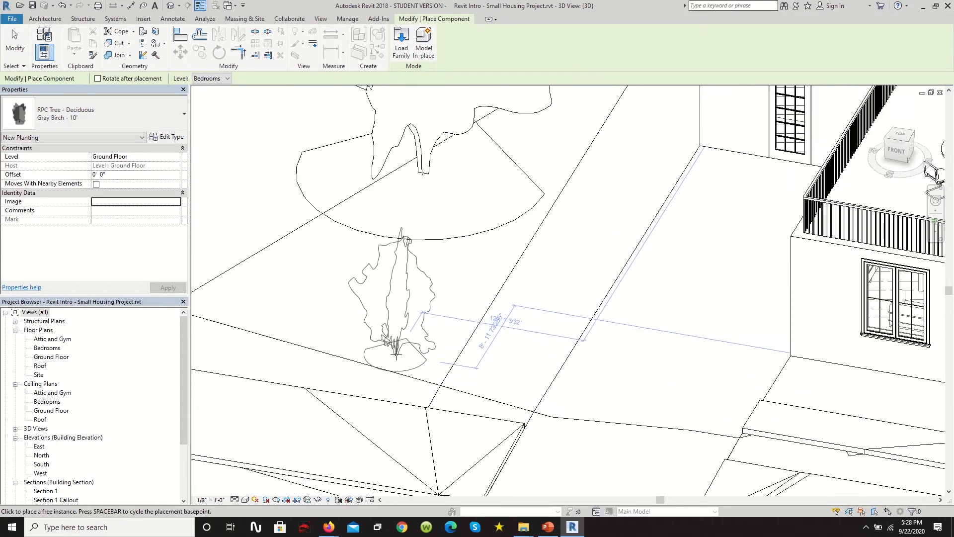
left_click(400, 351)
scroll(395, 338, "down", 5)
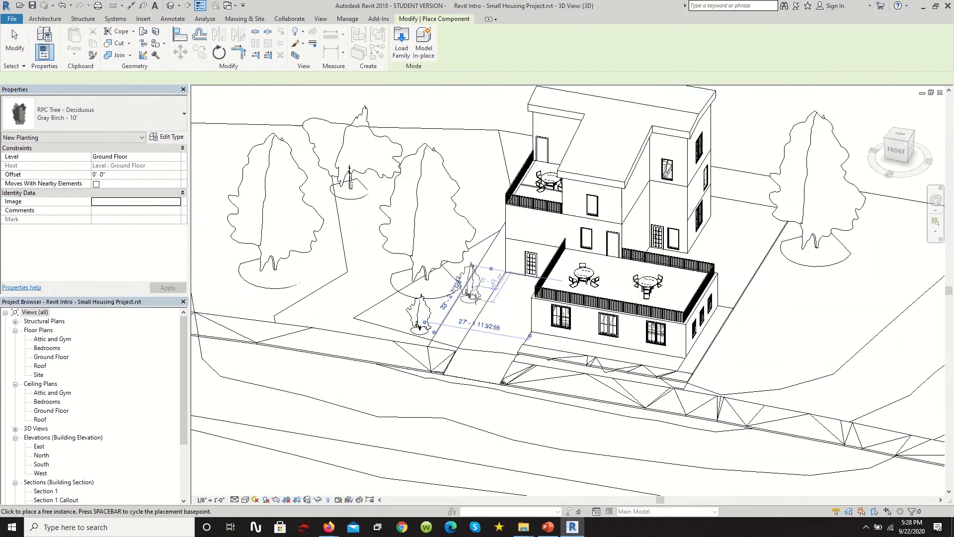
scroll(389, 289, "up", 1)
left_click(386, 304)
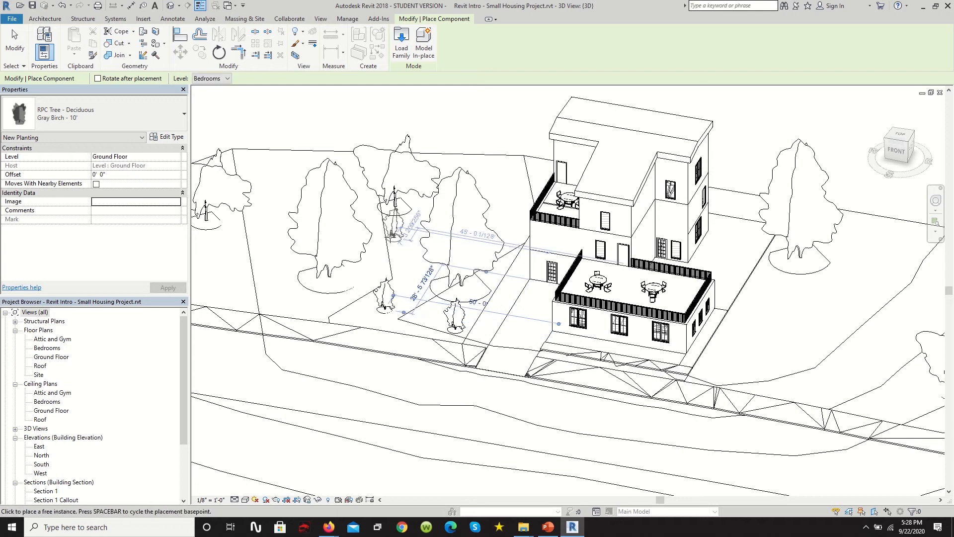
left_click(387, 229)
scroll(557, 251, "down", 2)
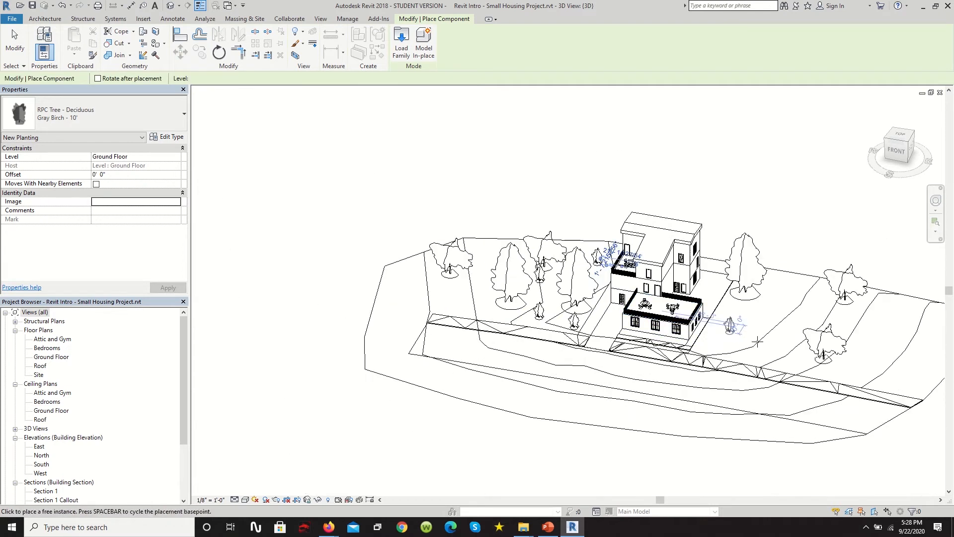
Place two Gray Birch - 10' trees on the lawn right of the house, one near the front corner and one beside the poplar
scroll(698, 340, "up", 3)
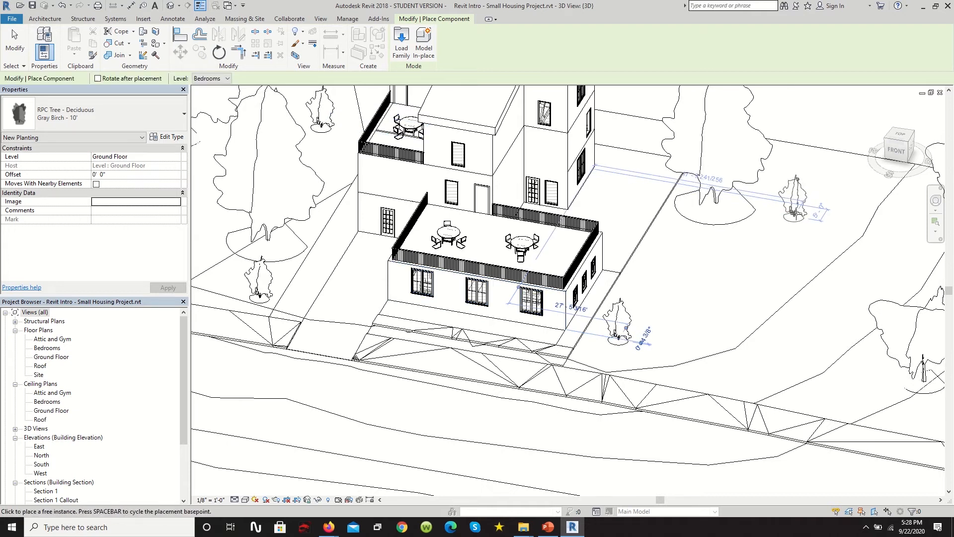
scroll(768, 209, "down", 3)
scroll(743, 258, "up", 2)
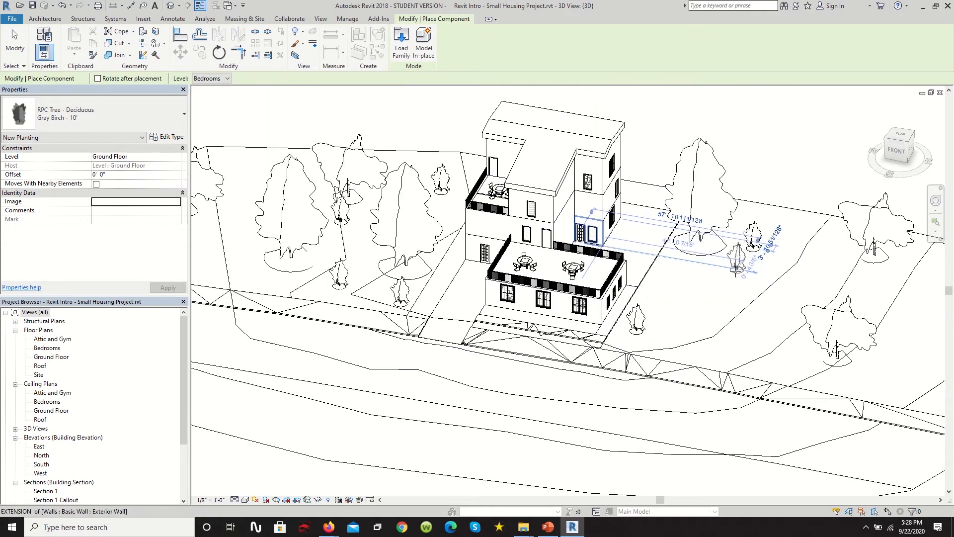
scroll(743, 353, "up", 1)
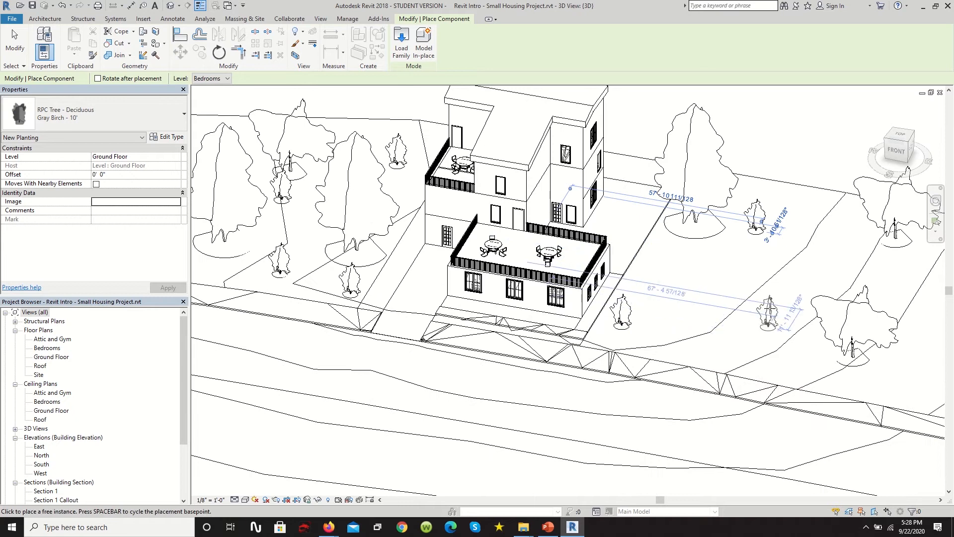
scroll(766, 297, "down", 3)
scroll(554, 209, "up", 4)
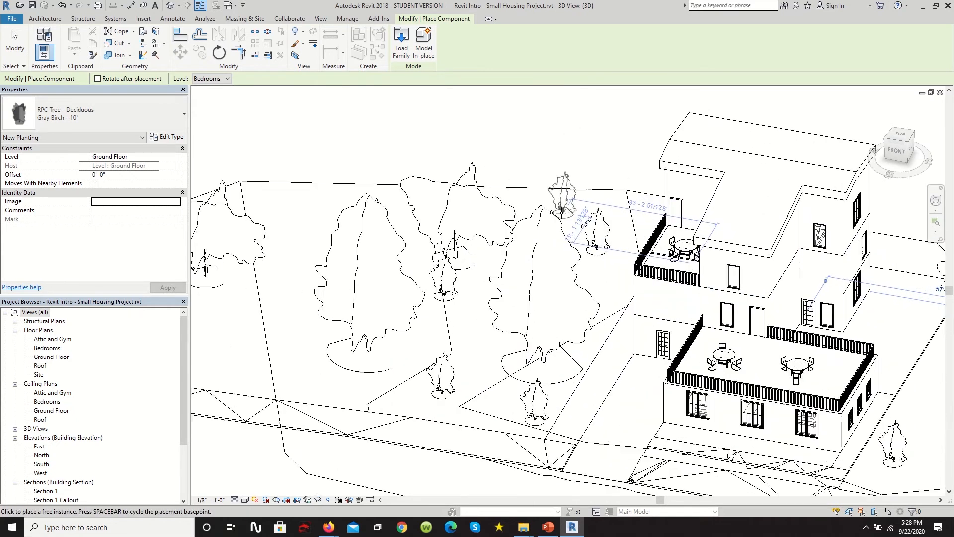
Place more Gray Birch - 10' trees along the back and outer edge of the left lawn and on the far right lawn
left_click(554, 208)
scroll(575, 314, "down", 4)
scroll(636, 417, "up", 2)
left_click(776, 380)
scroll(777, 352, "down", 3)
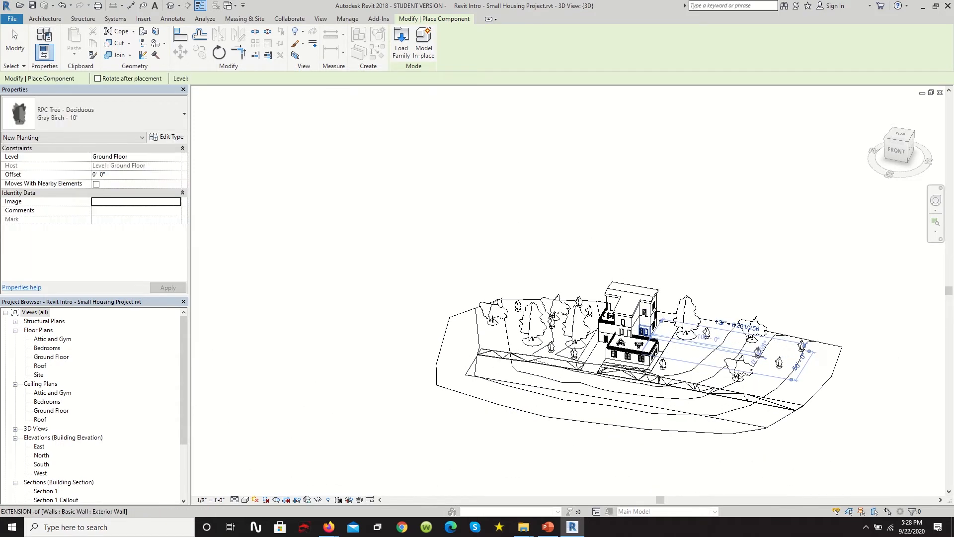
scroll(757, 359, "up", 2)
left_click(304, 304)
scroll(433, 334, "up", 2)
key("Escape")
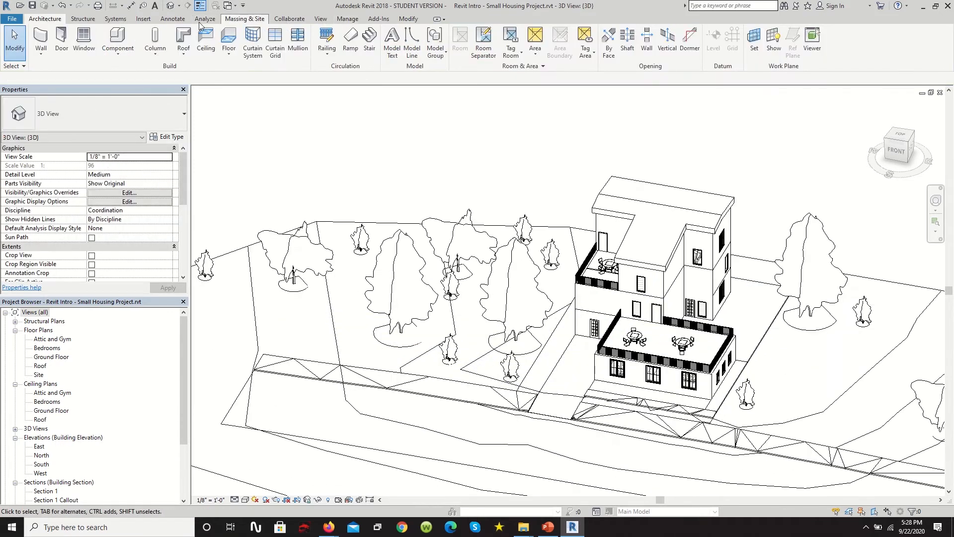
Browse to the Planting folder of the US Imperial library for loading families
left_click(143, 19)
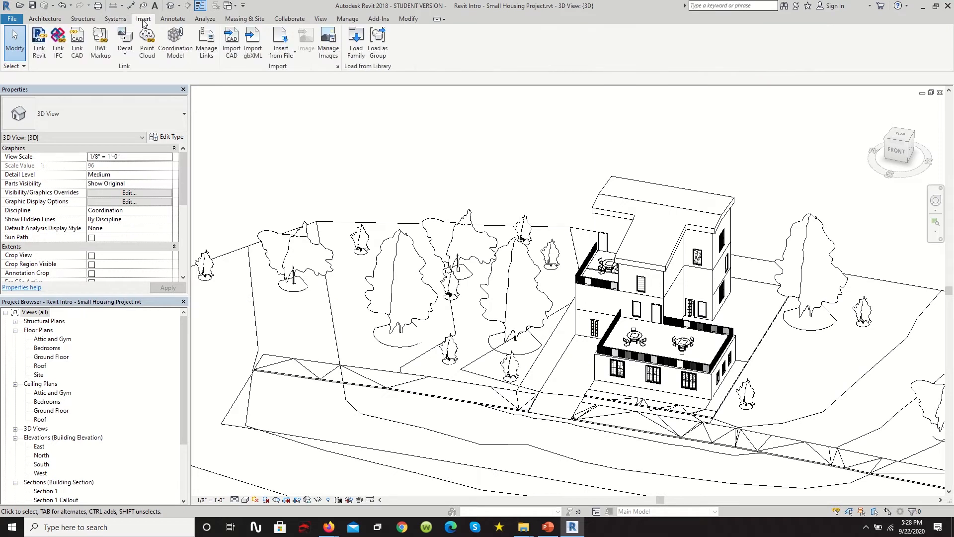
left_click(354, 53)
scroll(396, 215, "down", 6)
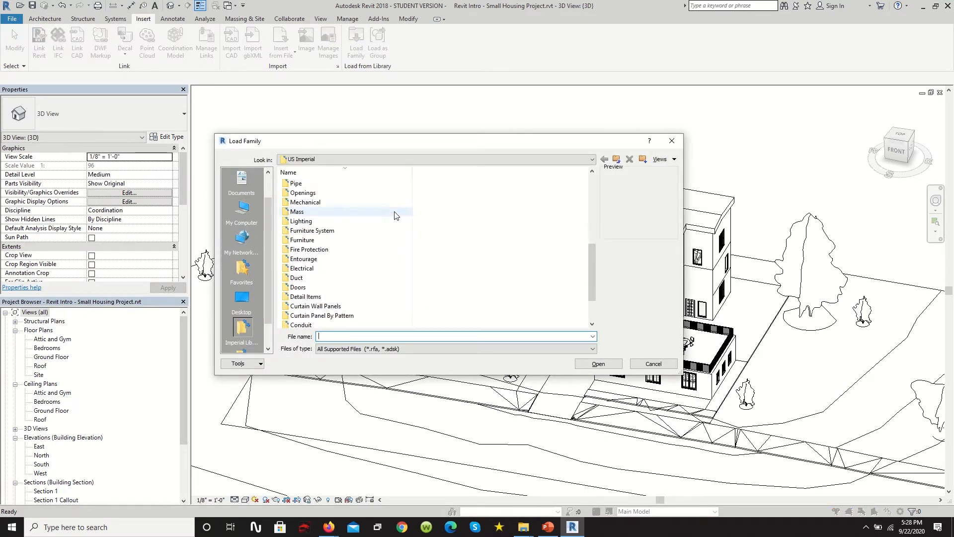
scroll(335, 240, "up", 3)
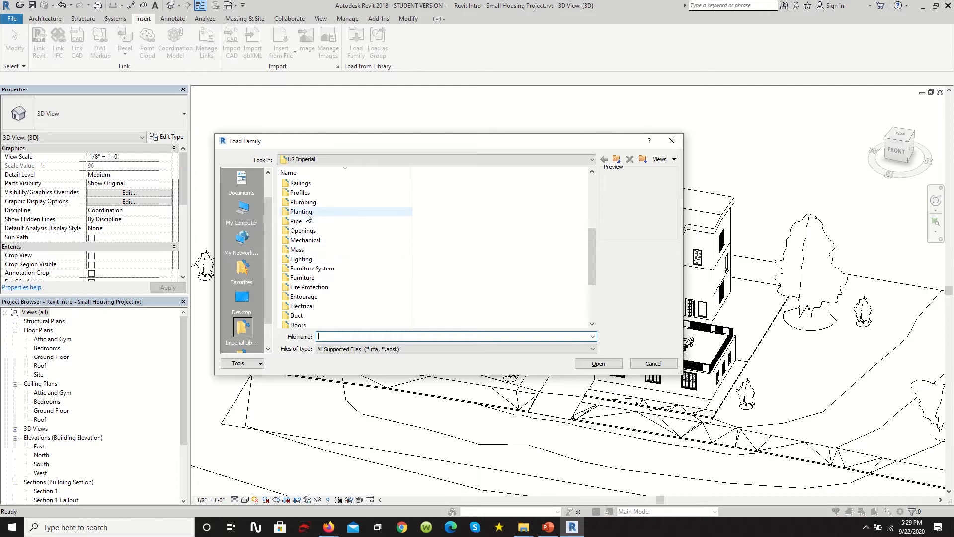
double_click(303, 212)
Preview the planting families and load RPC Shrub and RPC Plant - Tropical into the project
left_click(308, 183)
left_click(308, 192)
left_click(310, 202)
left_click(311, 212)
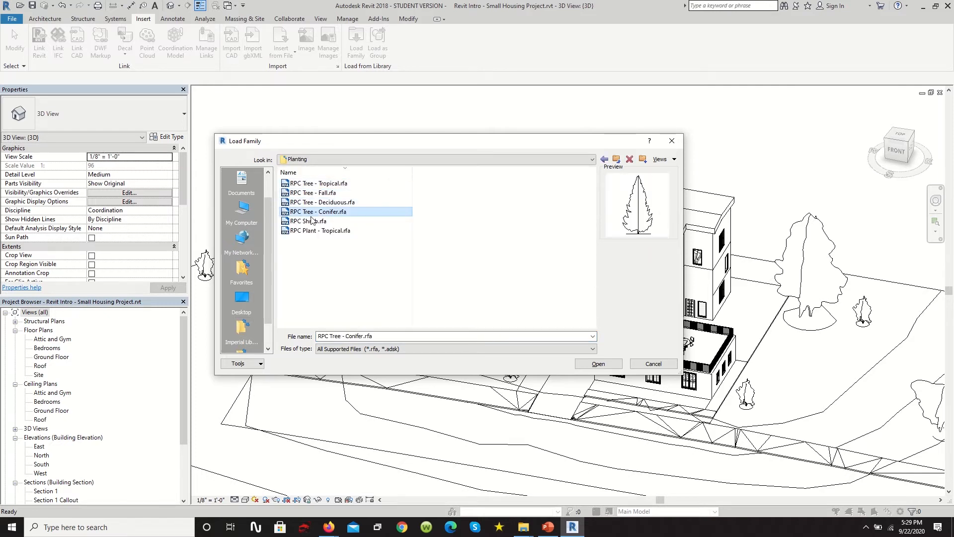
left_click(312, 222)
left_click(316, 231)
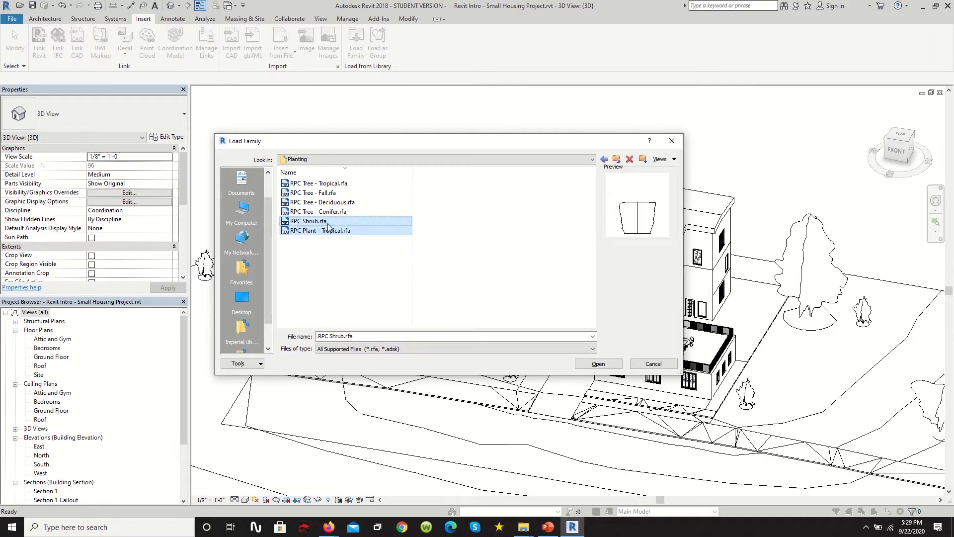
left_click(607, 368)
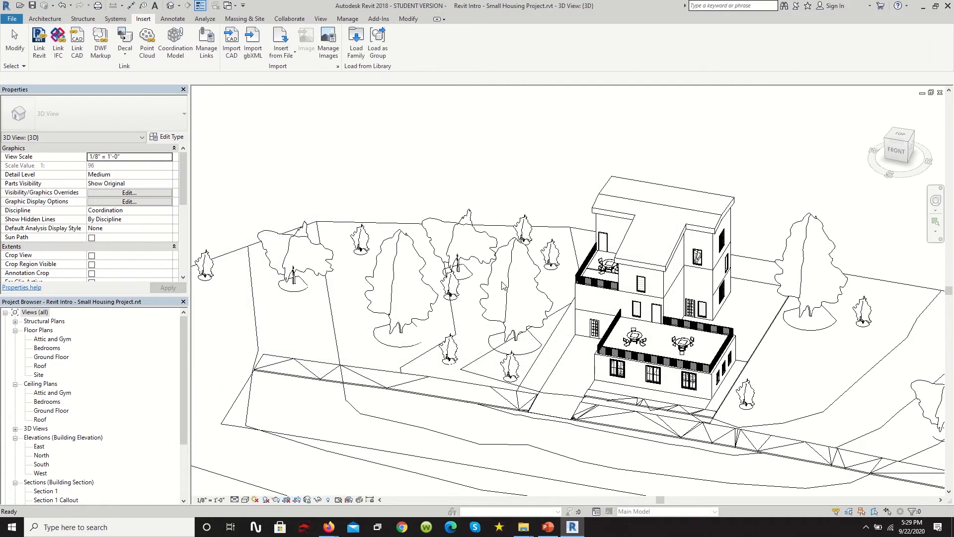
Place RPC Plant - Tropical components of type Agave - 1.5' at the left end of the strip along the house's front wall
scroll(519, 338, "up", 3)
scroll(447, 278, "down", 5)
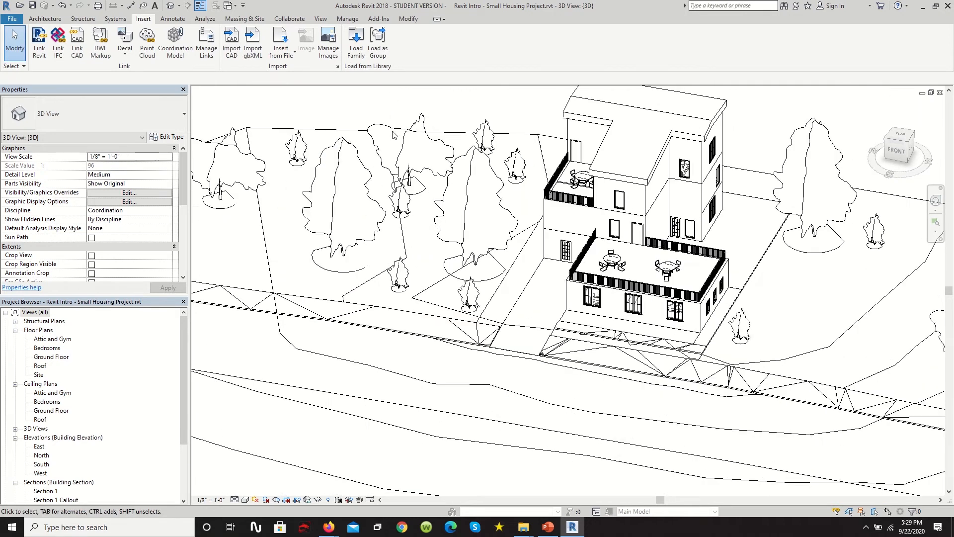
scroll(472, 348, "up", 6)
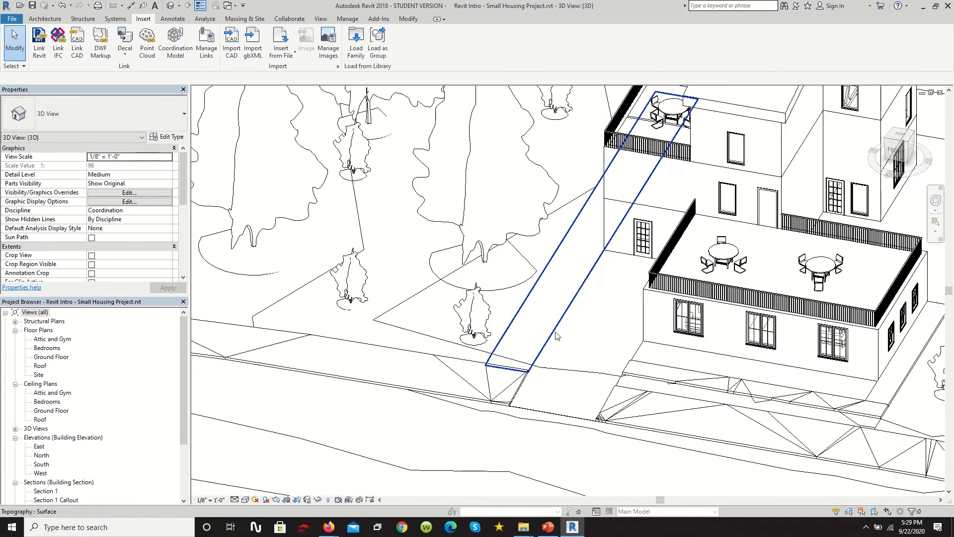
left_click(45, 19)
left_click(125, 58)
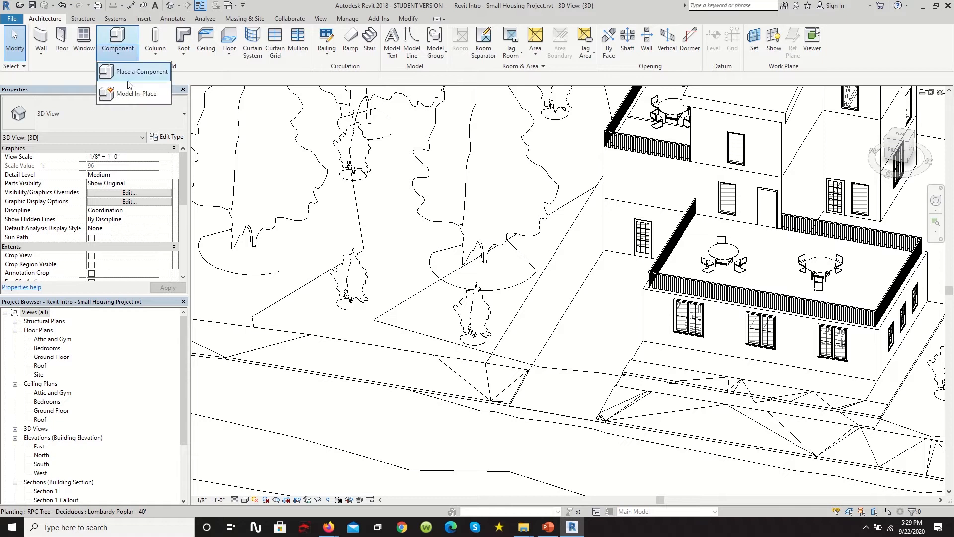
left_click(128, 73)
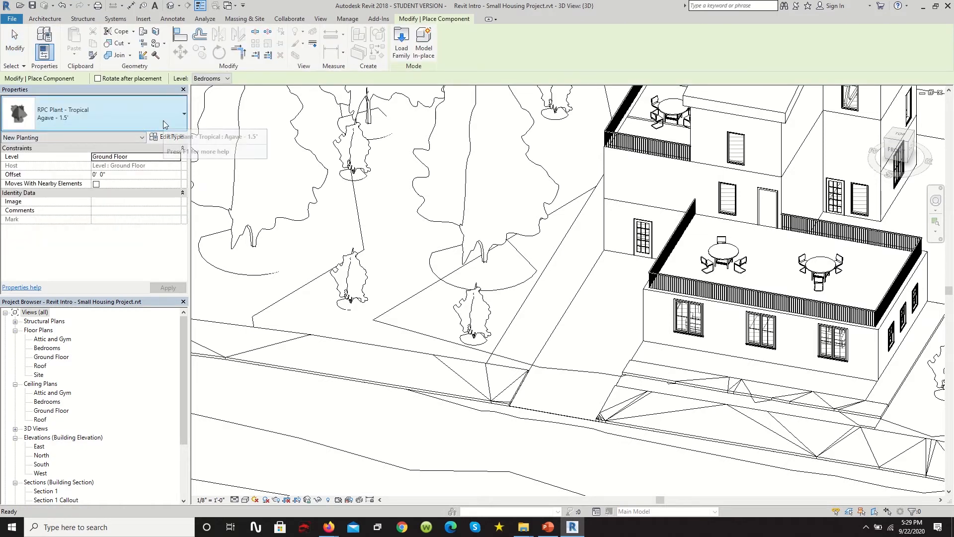
scroll(646, 343, "up", 4)
scroll(615, 340, "down", 5)
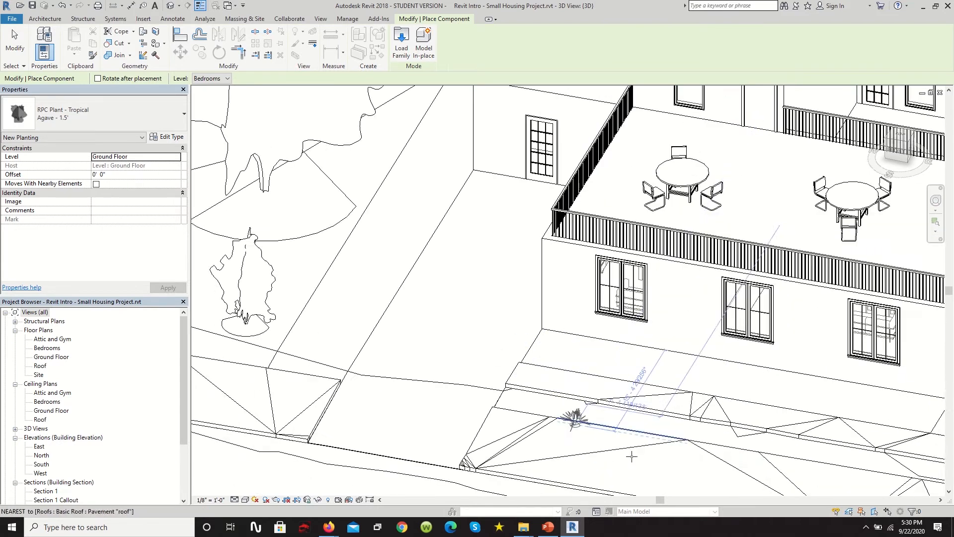
scroll(632, 455, "up", 3)
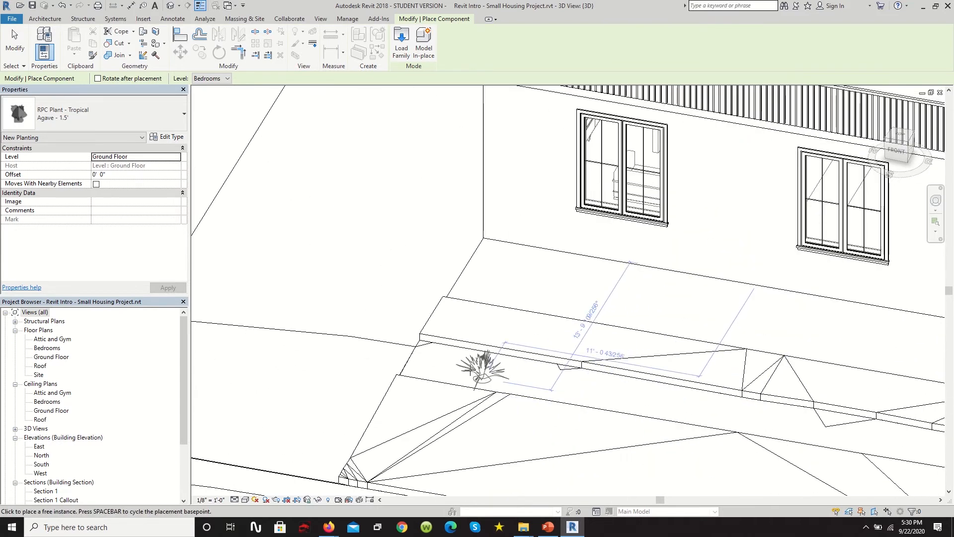
left_click(595, 285)
scroll(464, 309, "down", 5)
Continue the row with three more Agave - 1.5' plants along the front wall to the house's right corner
scroll(464, 309, "up", 5)
scroll(611, 315, "up", 1)
left_click(611, 315)
scroll(721, 342, "down", 2)
scroll(721, 342, "up", 4)
left_click(657, 351)
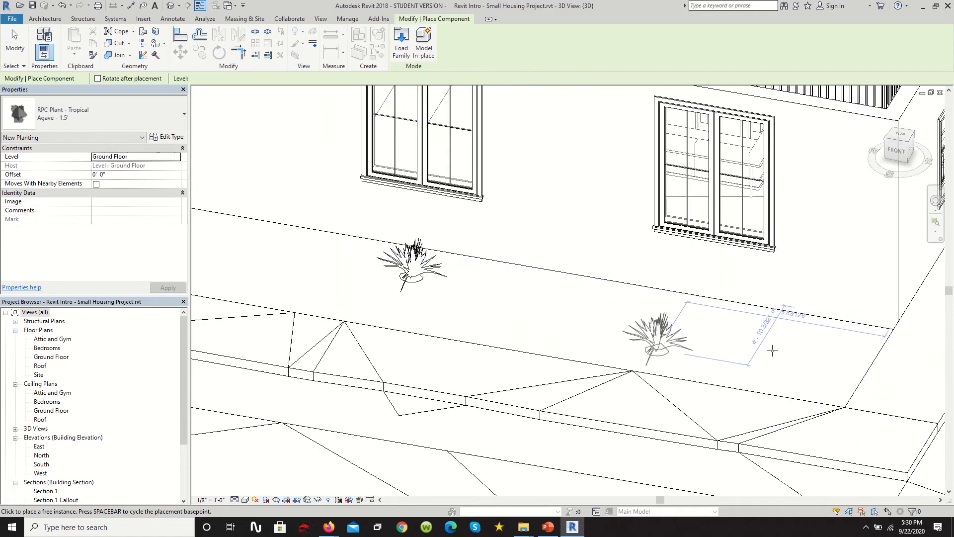
scroll(660, 357, "down", 3)
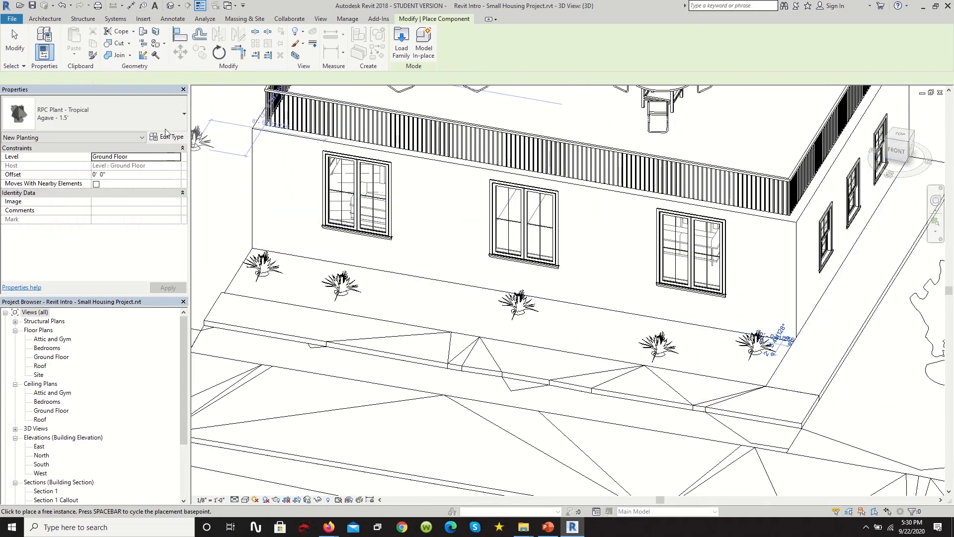
left_click(100, 114)
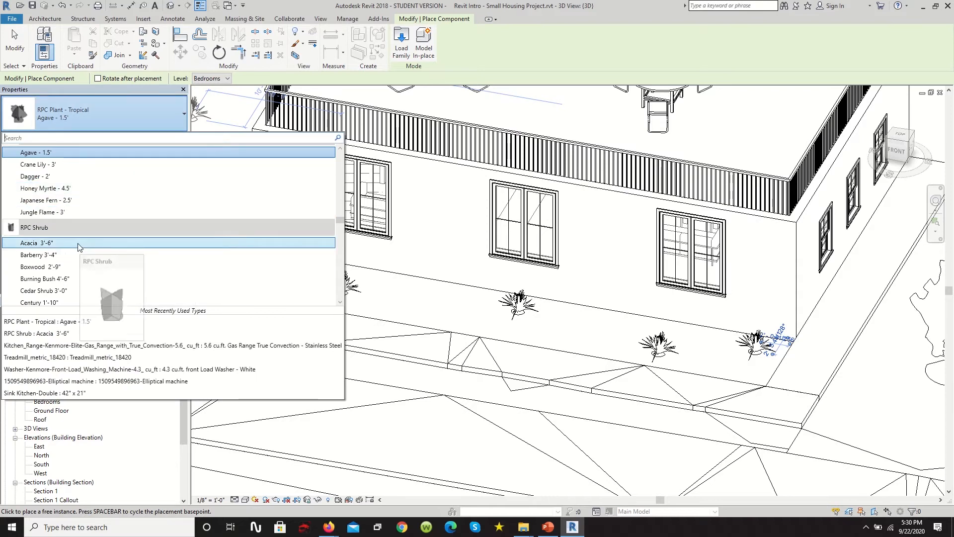
scroll(74, 241, "down", 5)
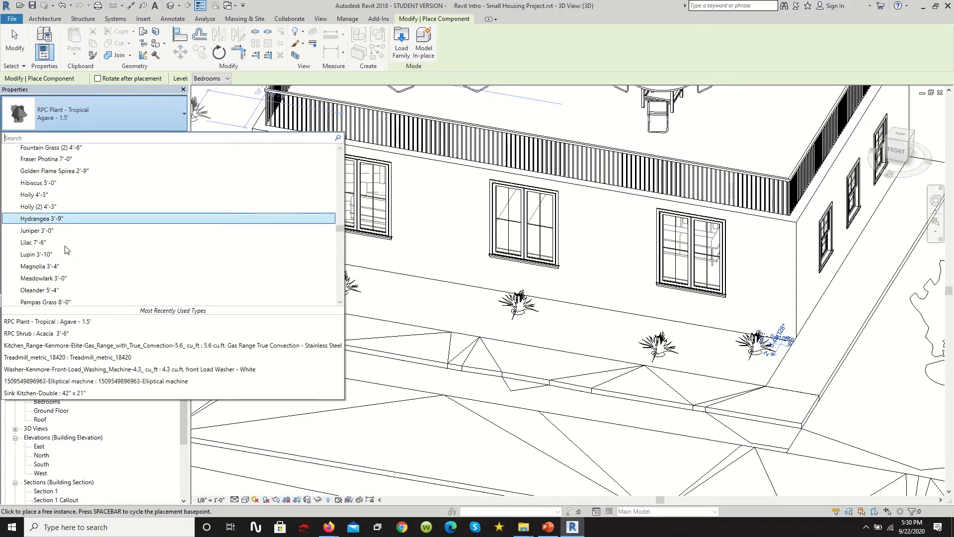
scroll(69, 214, "up", 5)
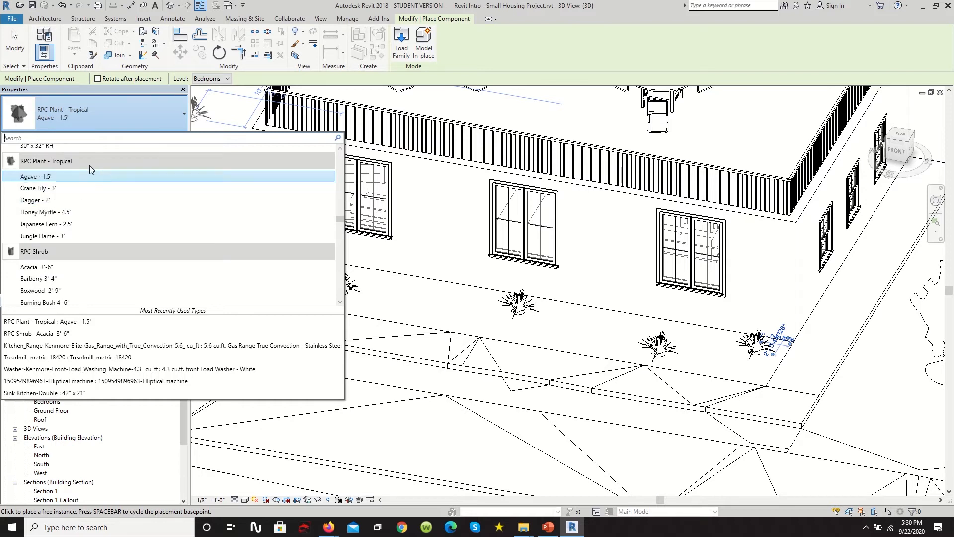
left_click(61, 189)
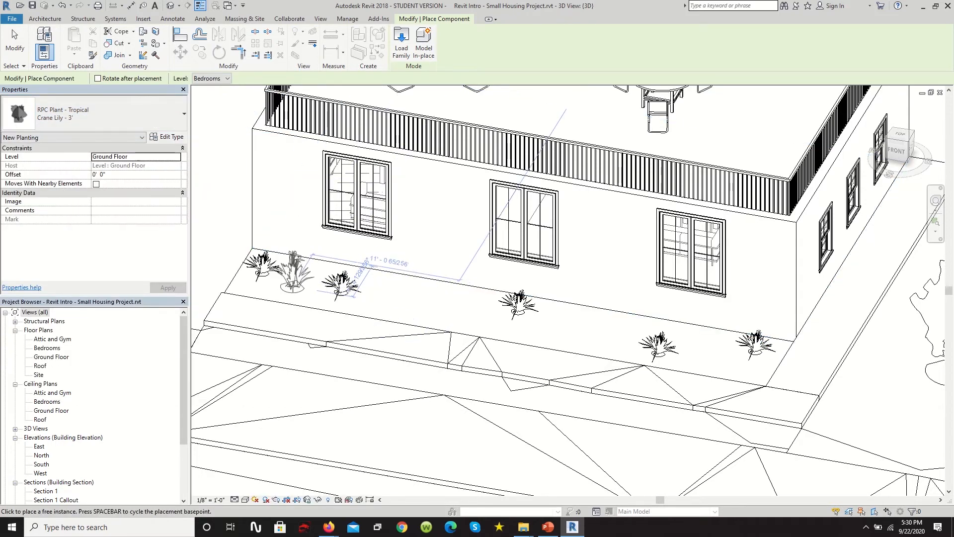
scroll(276, 286, "up", 3)
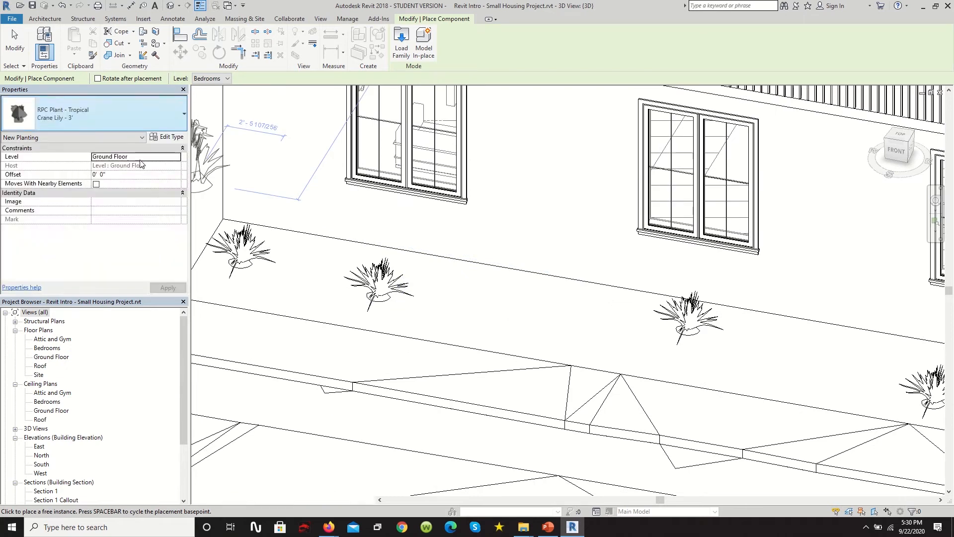
Place five RPC Plant - Tropical components of type Honey Myrtle - 4.5' in a row along the walking path in front of the house
left_click(141, 120)
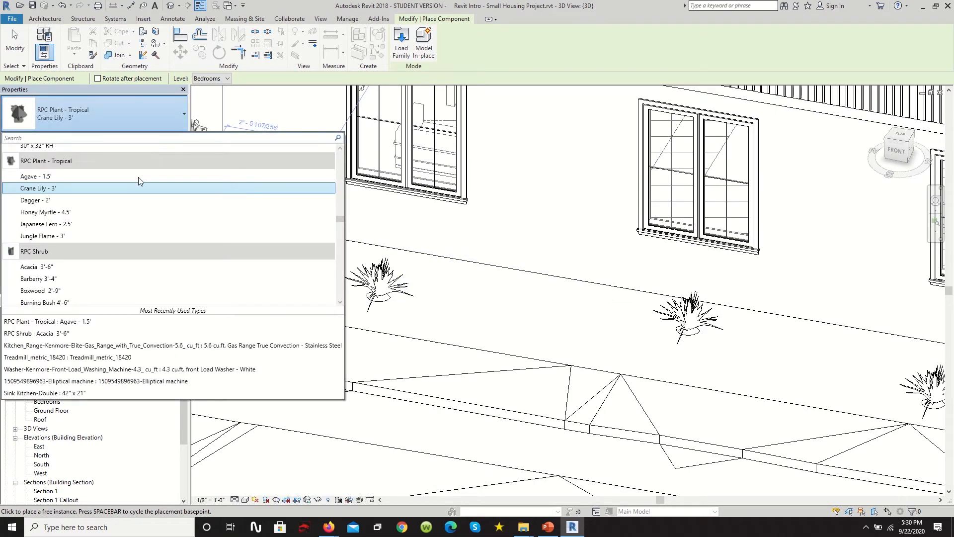
left_click(101, 212)
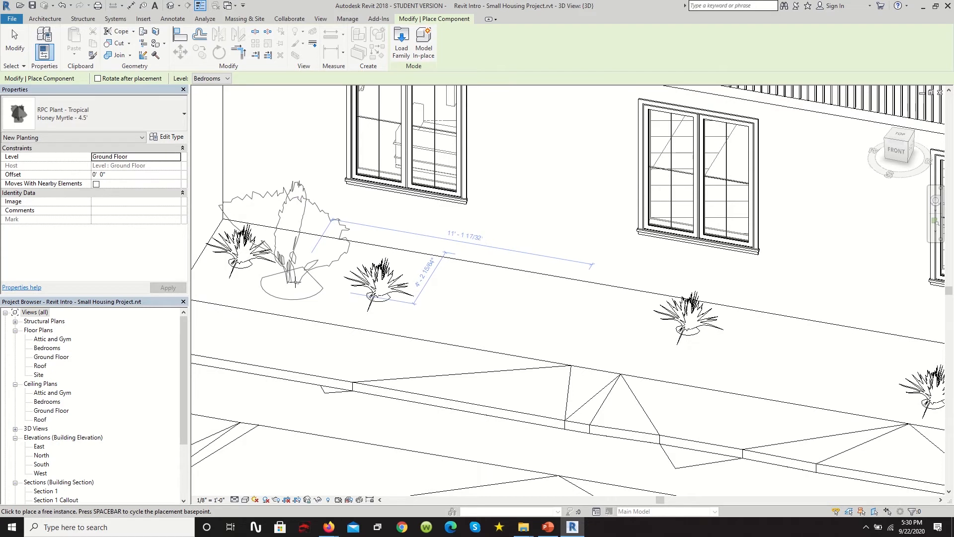
scroll(295, 282, "down", 2)
scroll(307, 279, "down", 2)
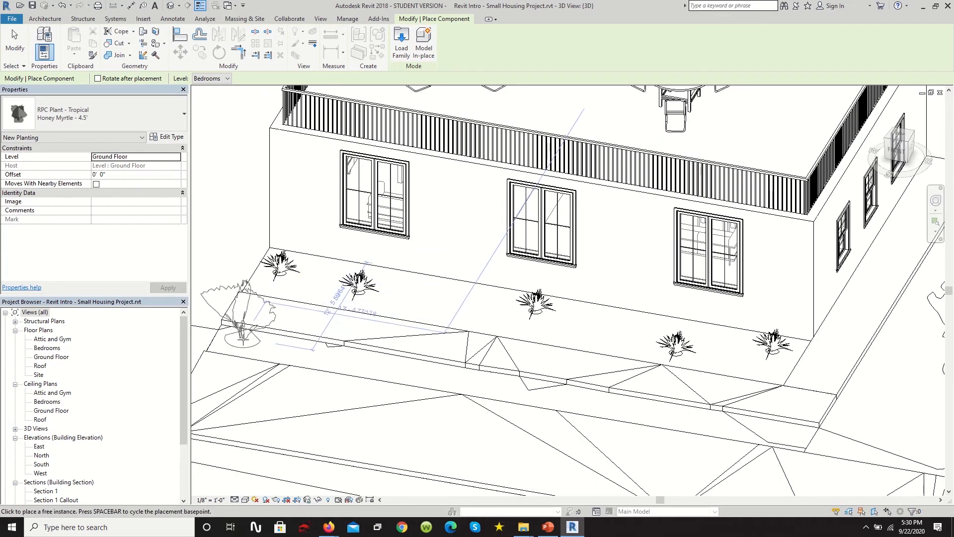
left_click(241, 341)
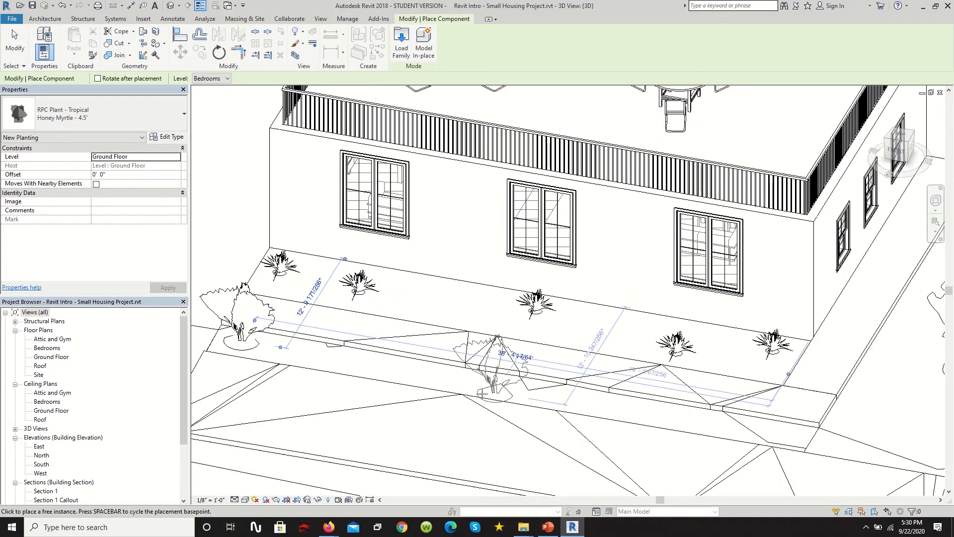
left_click(473, 383)
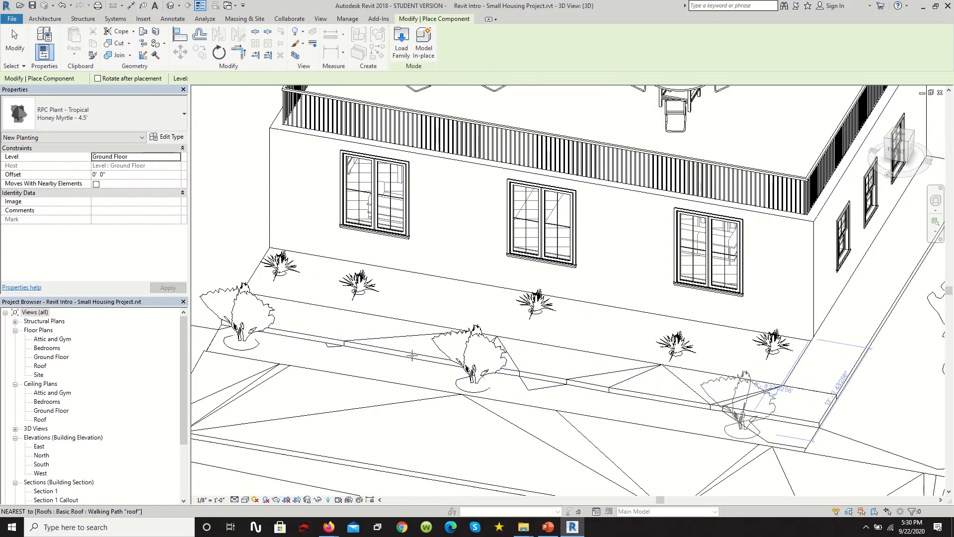
left_click(743, 429)
left_click(349, 354)
left_click(633, 405)
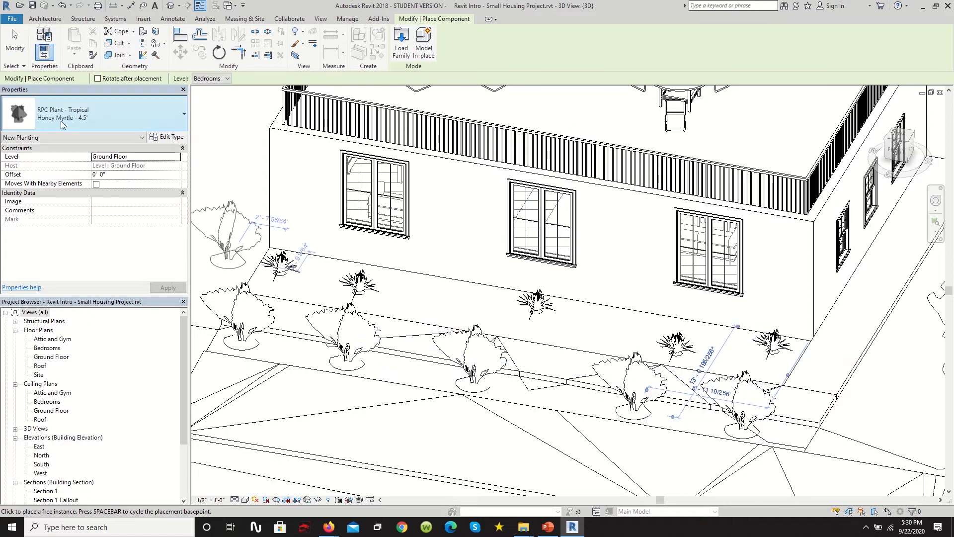
Fill gaps between the Honey Myrtle plants along the walking path with RPC Shrub components of type Acacia 3'-6"
left_click(183, 122)
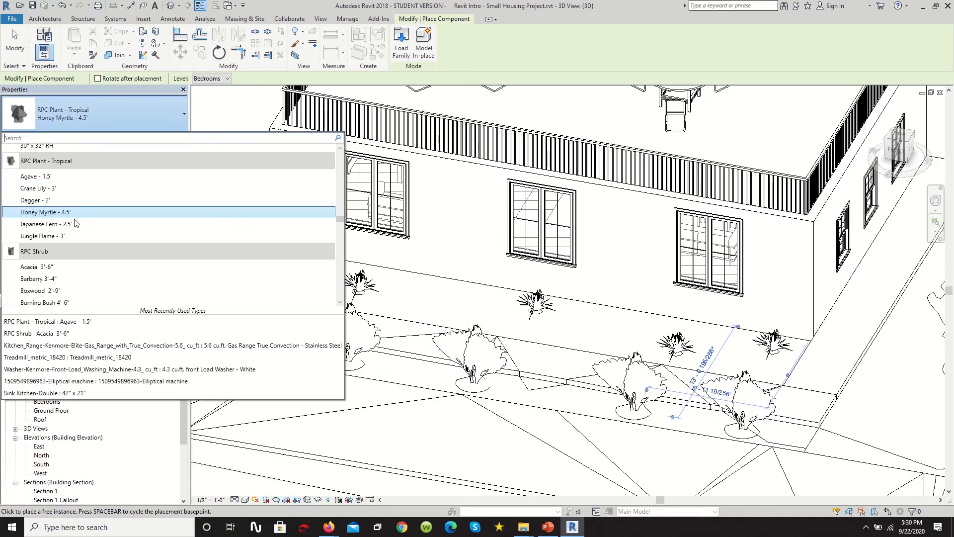
left_click(52, 267)
left_click(312, 351)
left_click(540, 392)
left_click(579, 399)
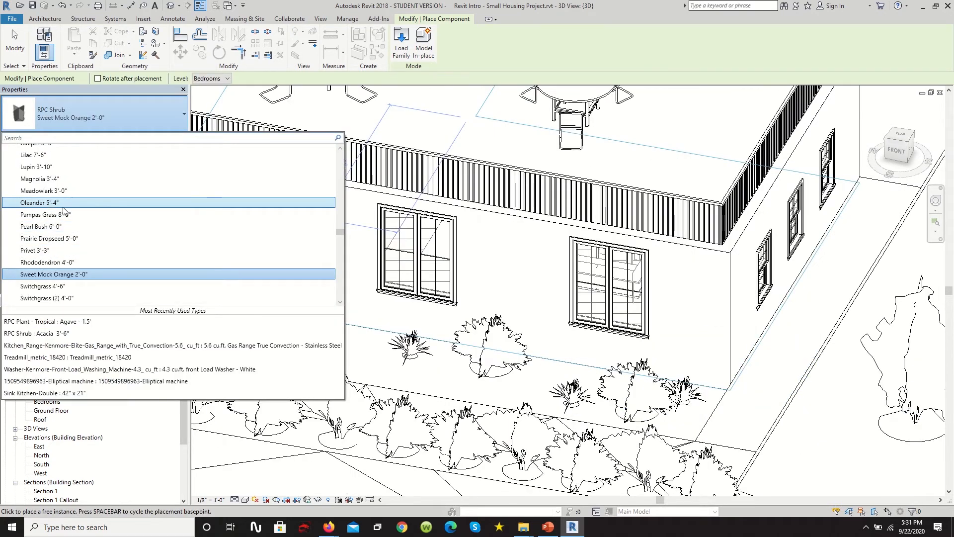
Place one RPC Shrub of type Oleander 5'-4" on the strip near the front wall's middle window and end component placement
left_click(63, 204)
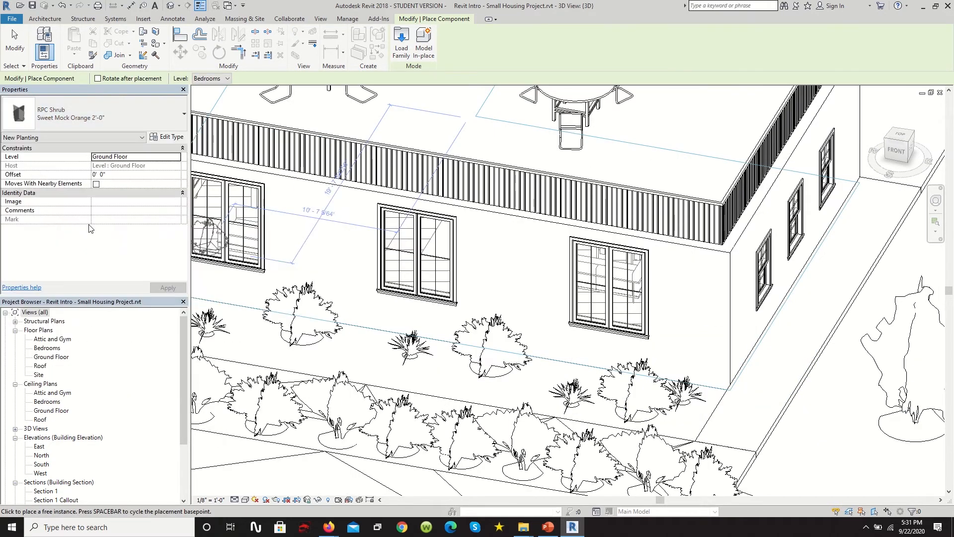
scroll(372, 352, "down", 3)
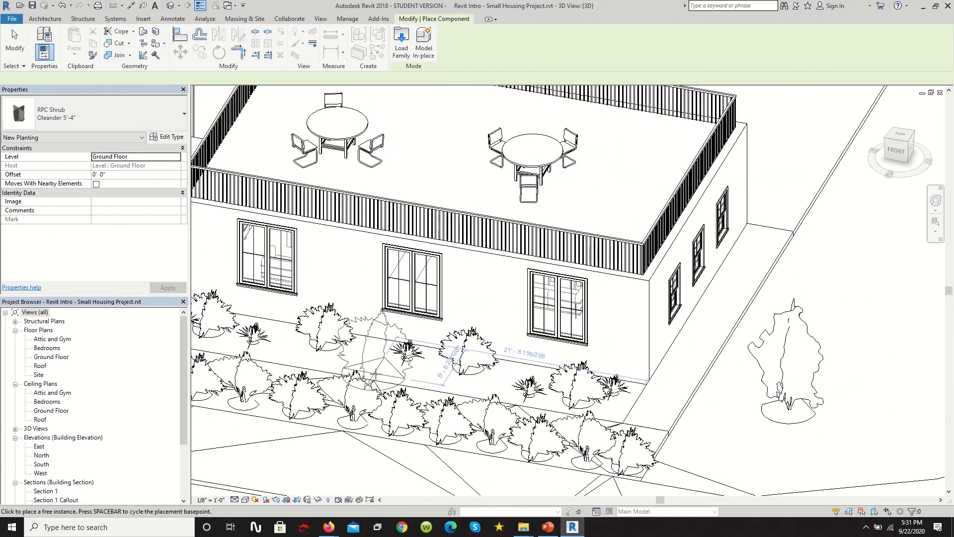
scroll(297, 349, "up", 5)
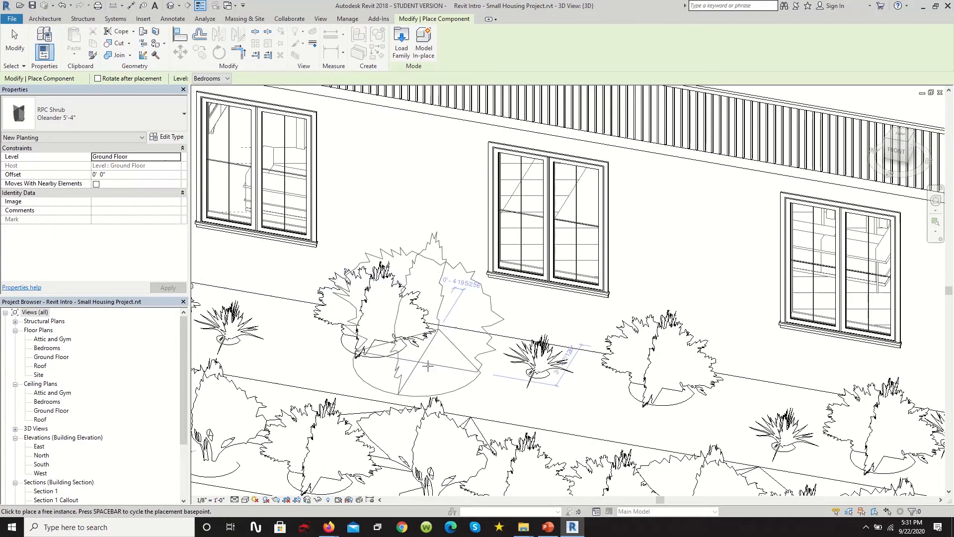
scroll(443, 365, "down", 3)
scroll(436, 318, "up", 4)
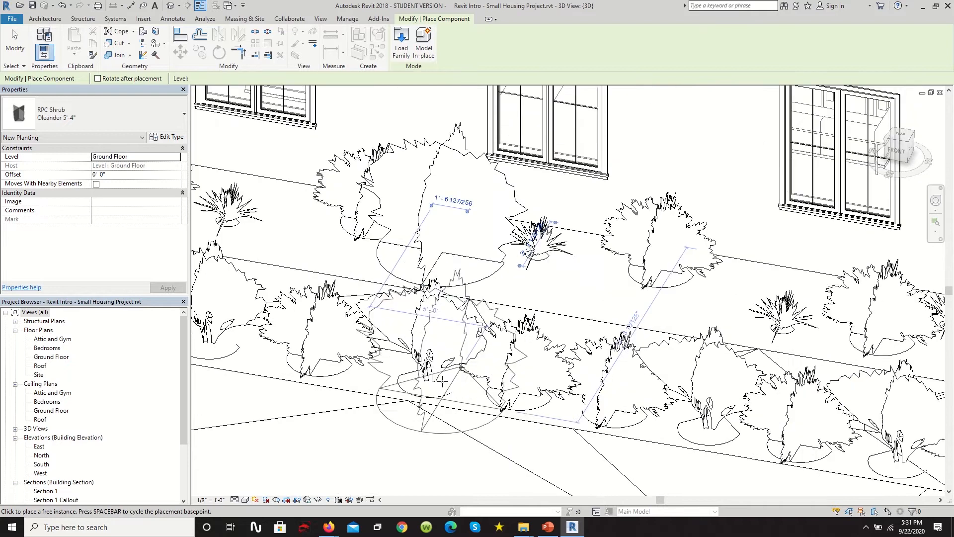
left_click(441, 251)
key("Escape")
key("Escape")
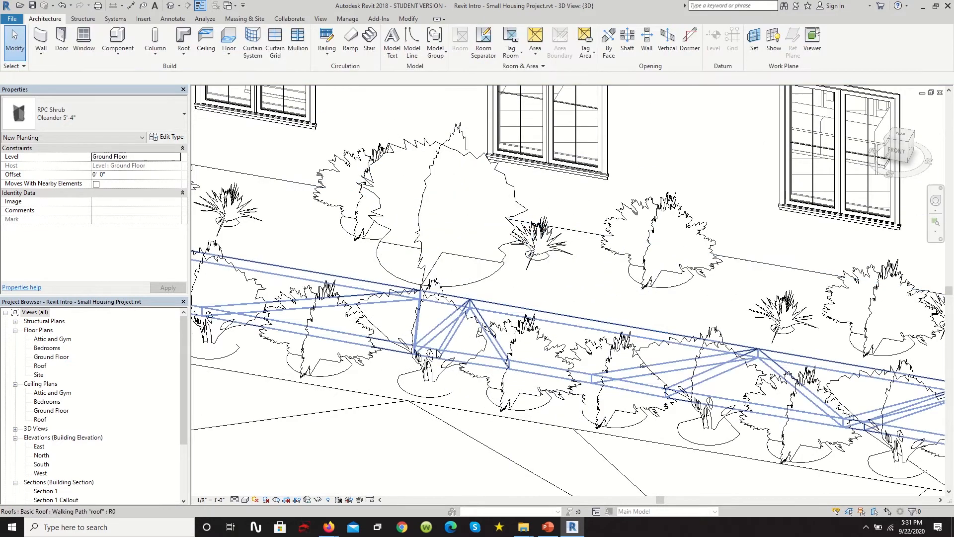
Delete a Honey Myrtle and the shrub beside it from the middle of the outer row along the walking path
left_click(431, 381)
key("Delete")
left_click(487, 374)
key("Delete")
scroll(487, 374, "down", 3)
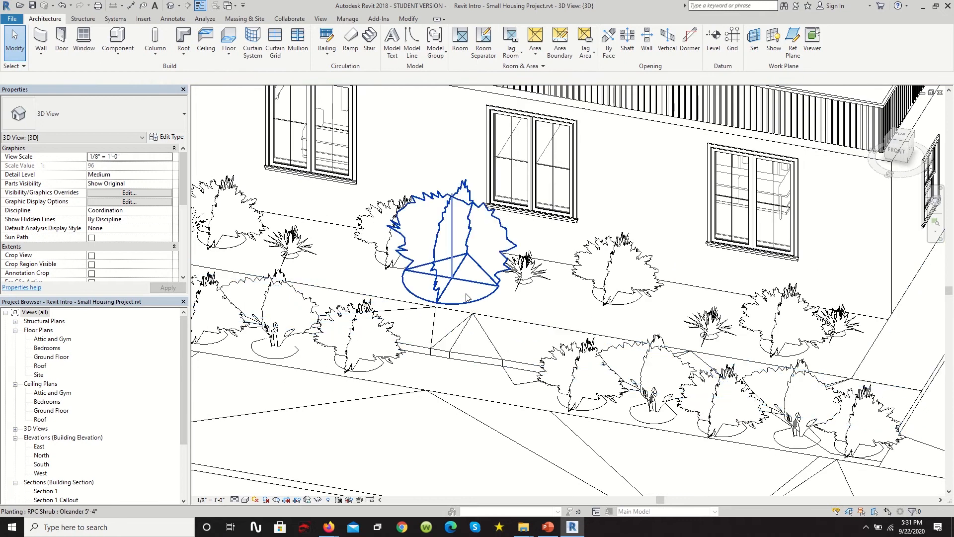
Move the Oleander 5'-4" shrub from the wall strip into the gap in the outer plant row
left_click(450, 284)
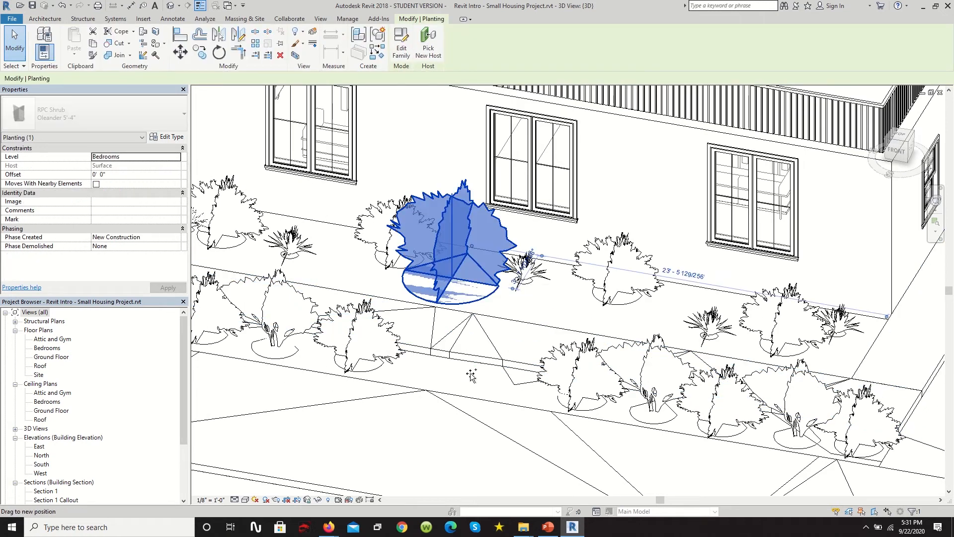
left_click_drag(471, 375, 464, 371)
scroll(462, 370, "down", 5)
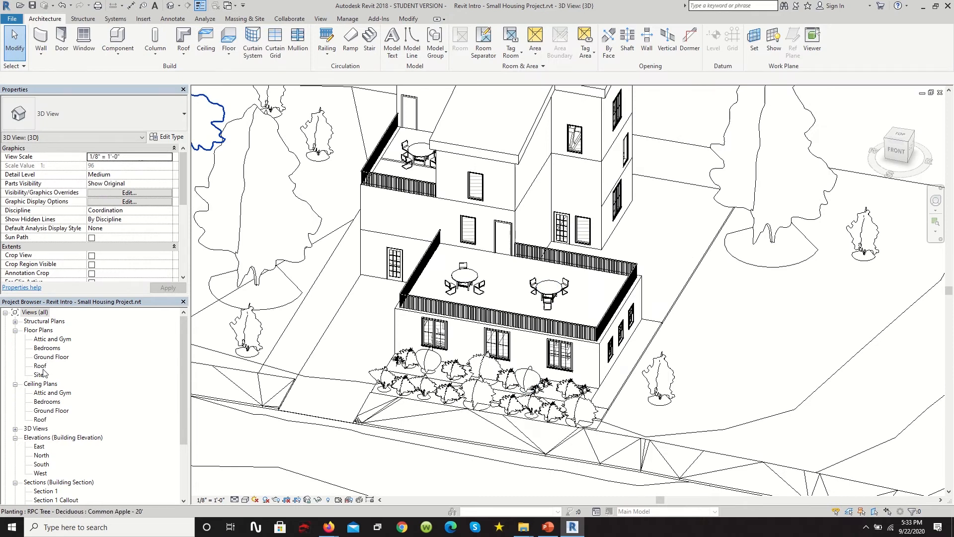
Open the Site floor plan and shift the overlapping Burning Bush 4'-6" shrub eastward within the row along the front wall
double_click(43, 374)
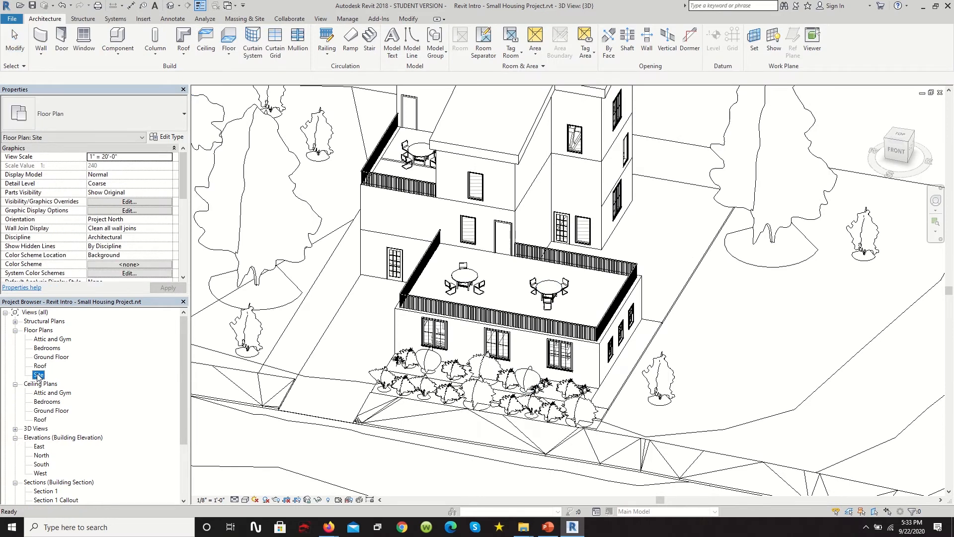
scroll(564, 255, "up", 3)
scroll(614, 352, "up", 2)
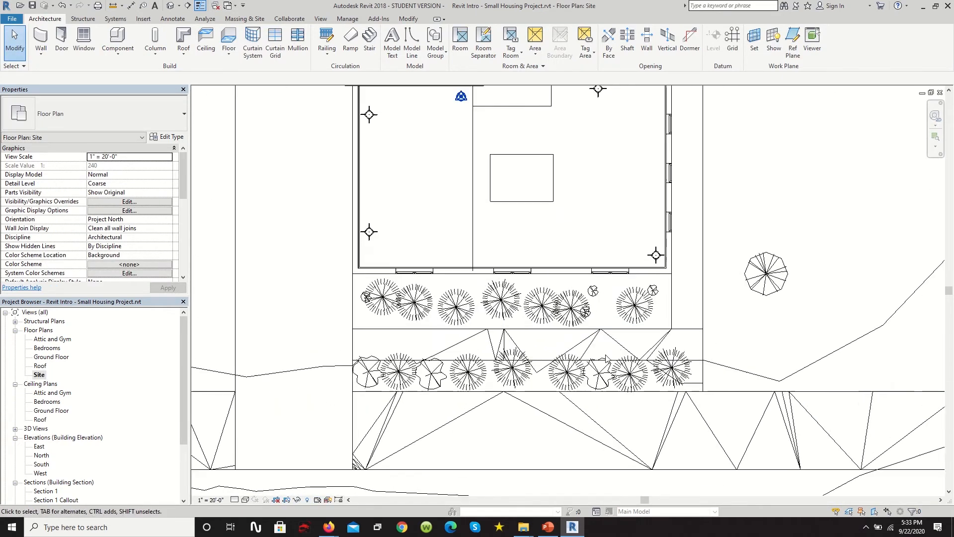
scroll(563, 381, "down", 1)
scroll(527, 343, "up", 3)
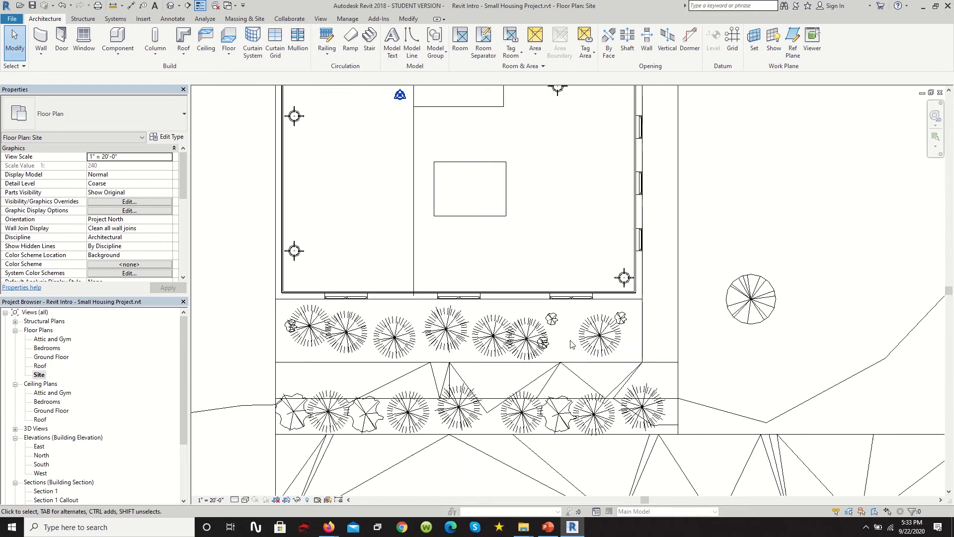
left_click(503, 329)
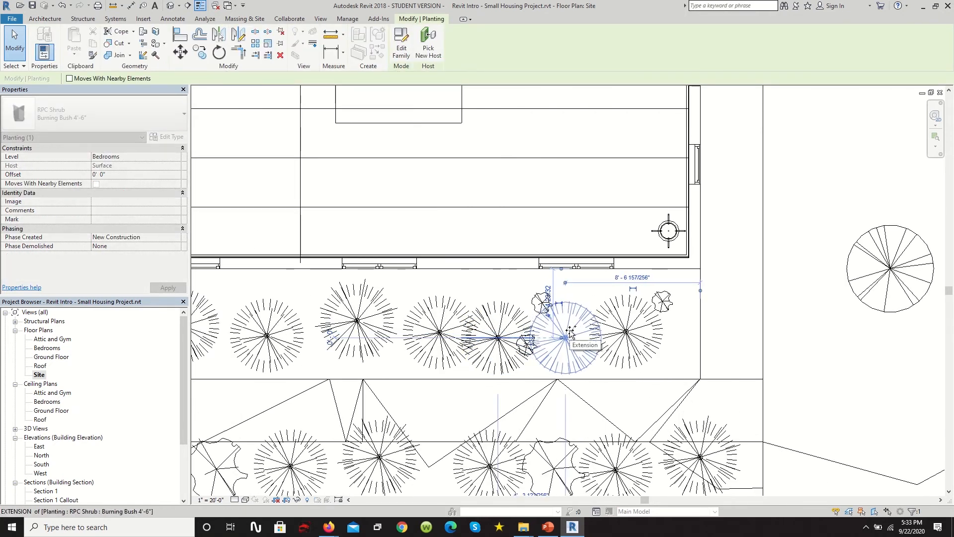
Move the westernmost Agave outward to the strip's edge and the adjacent Acacia 3'-6" shrub farther from the front wall
scroll(569, 332, "down", 5)
scroll(578, 334, "down", 3)
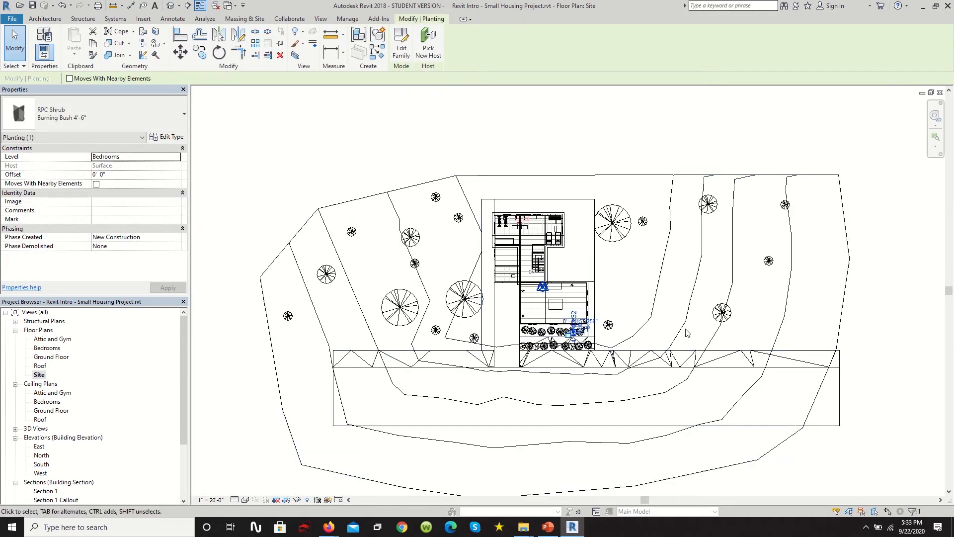
scroll(507, 227, "up", 1)
scroll(393, 328, "up", 1)
scroll(373, 361, "down", 2)
scroll(656, 318, "up", 2)
scroll(473, 323, "up", 2)
scroll(456, 324, "up", 2)
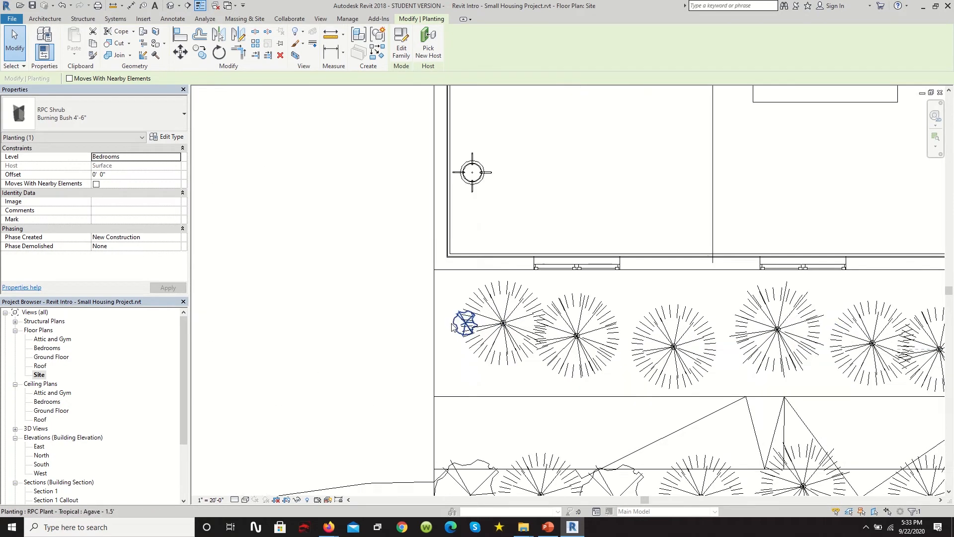
scroll(460, 324, "up", 1)
left_click_drag(459, 323, 436, 319)
left_click_drag(511, 342, 502, 371)
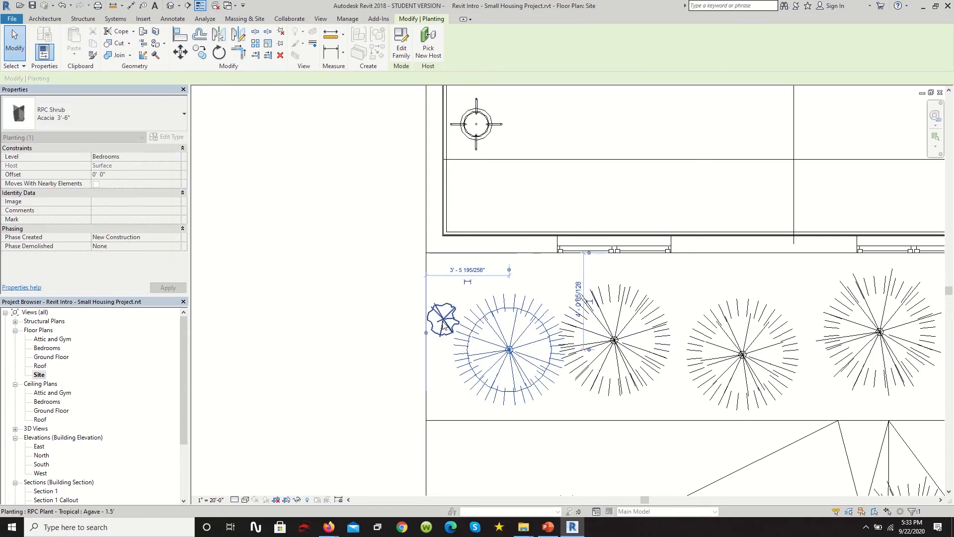
Shift another plant in the row along the front wall slightly farther from the wall
scroll(438, 322, "down", 4)
scroll(533, 356, "up", 1)
scroll(668, 400, "down", 1)
scroll(661, 378, "up", 1)
scroll(663, 380, "up", 2)
left_click_drag(662, 380, 668, 392)
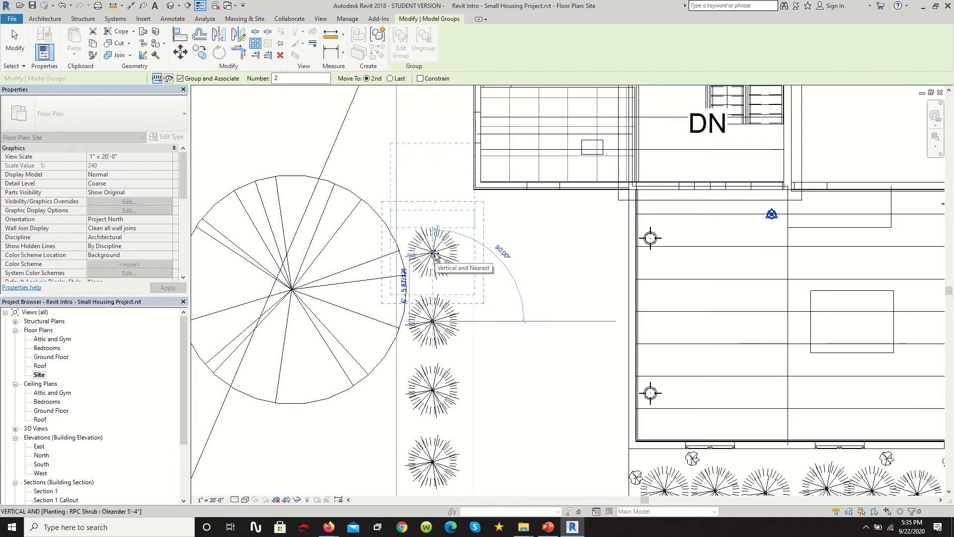
Array the Oleander 5'-4" shrub northward along the strip beside the house's west side, about 6'-6" apart with a count of 10
left_click(435, 255)
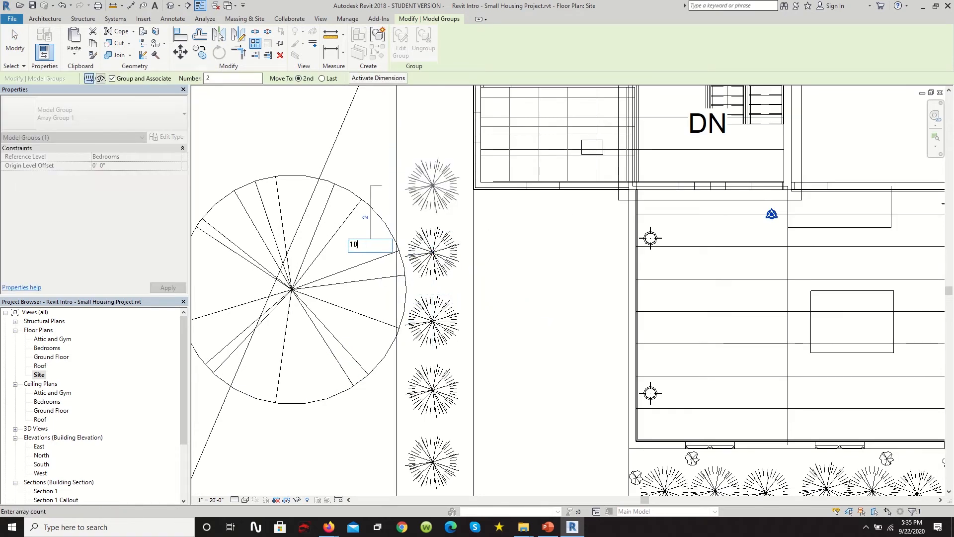
key("Return")
scroll(443, 462, "down", 4)
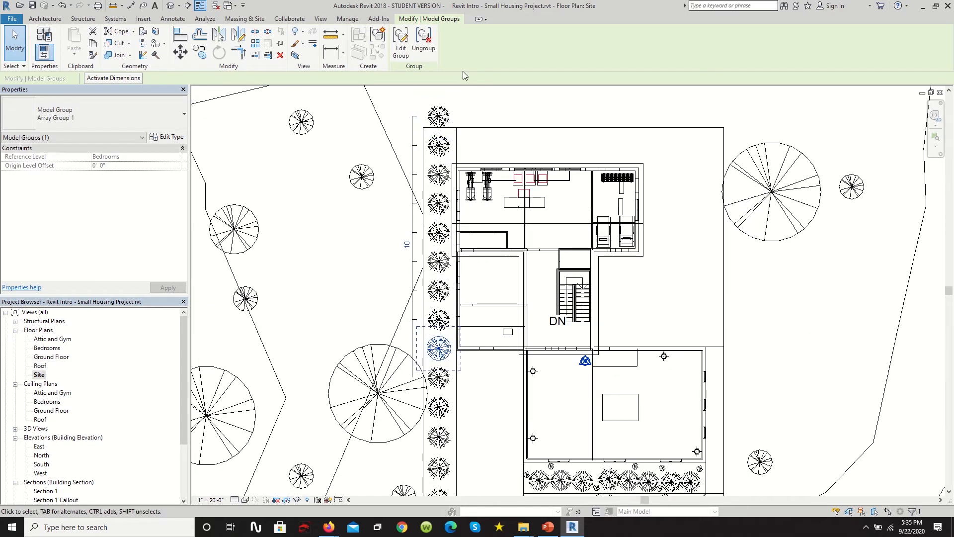
key("Escape")
scroll(446, 117, "up", 2)
left_click(446, 116)
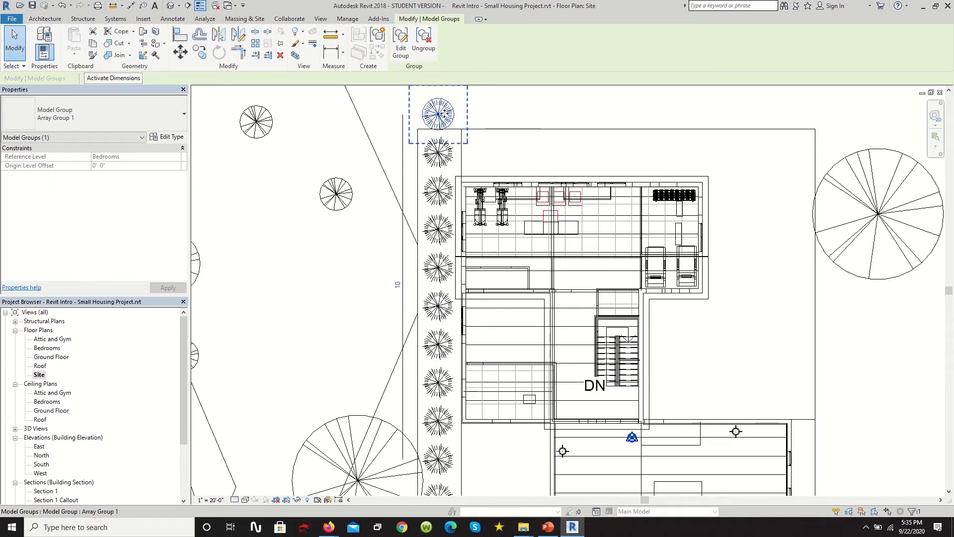
key("Escape")
Place Yew 2'-4" shrubs in a staggered pattern on alternating sides between the Oleanders along the strip beside the house's west side
scroll(416, 204, "down", 3)
scroll(417, 204, "up", 2)
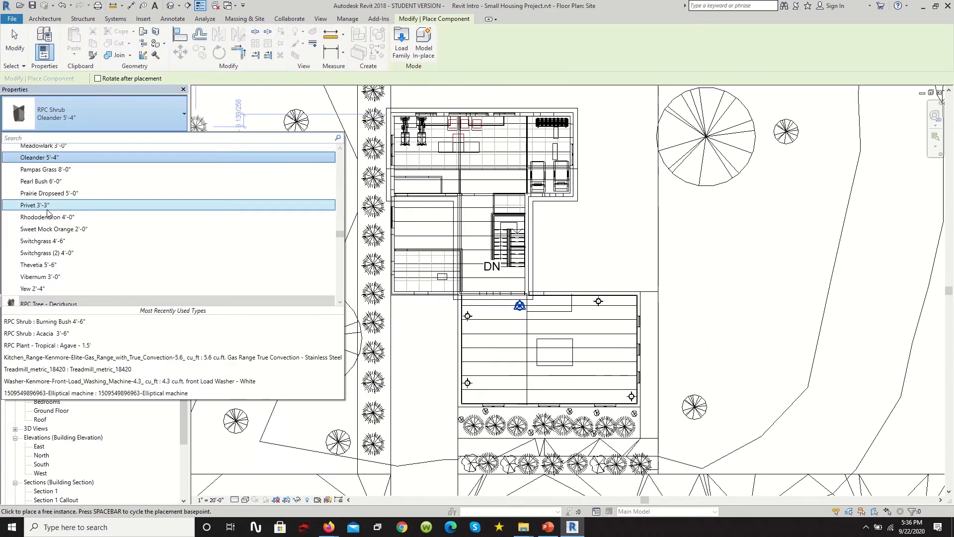
left_click(99, 203)
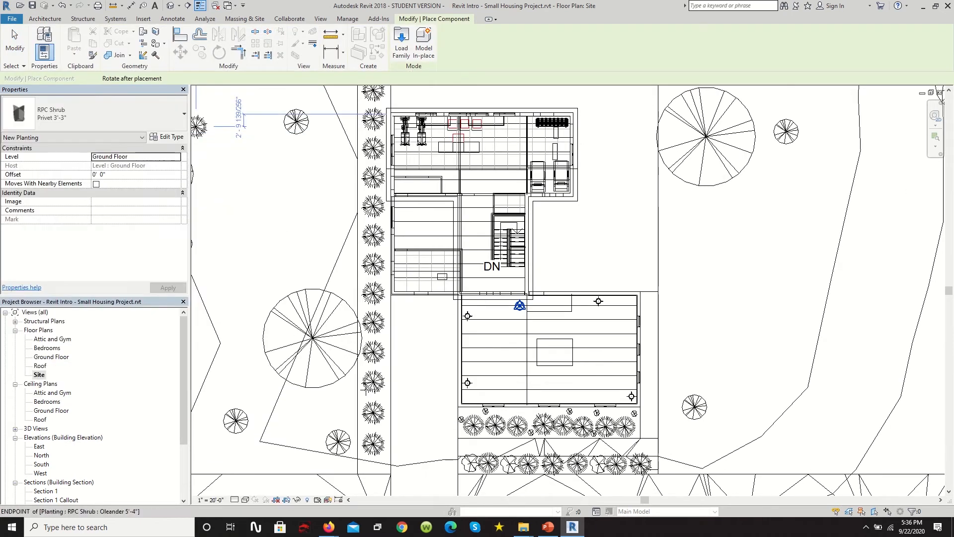
scroll(366, 389, "up", 5)
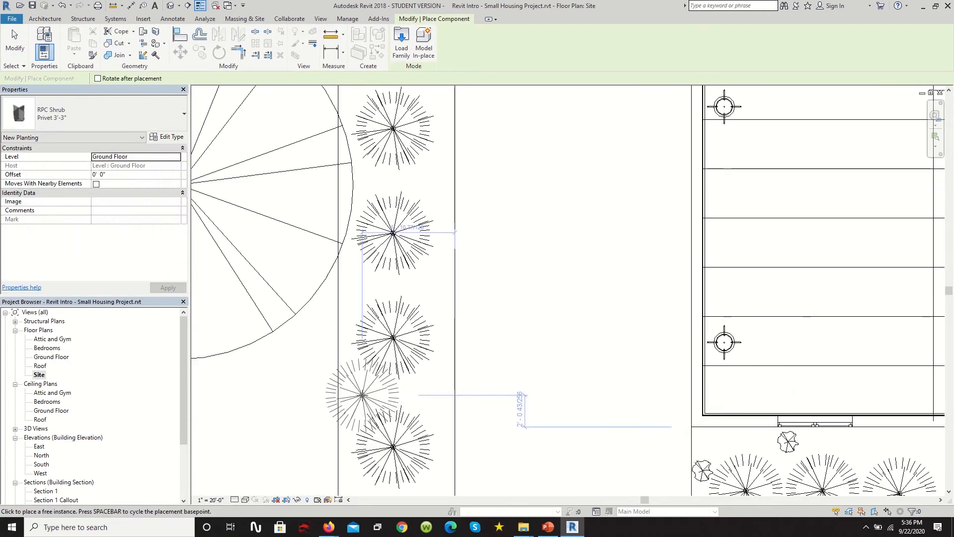
scroll(365, 396, "down", 4)
scroll(304, 378, "up", 4)
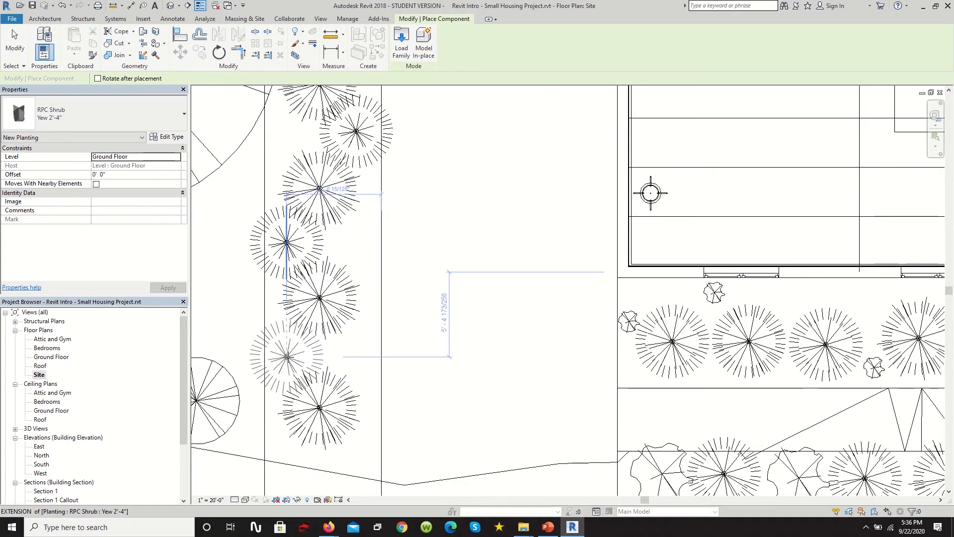
left_click(287, 357)
scroll(291, 359, "down", 4)
scroll(327, 425, "up", 3)
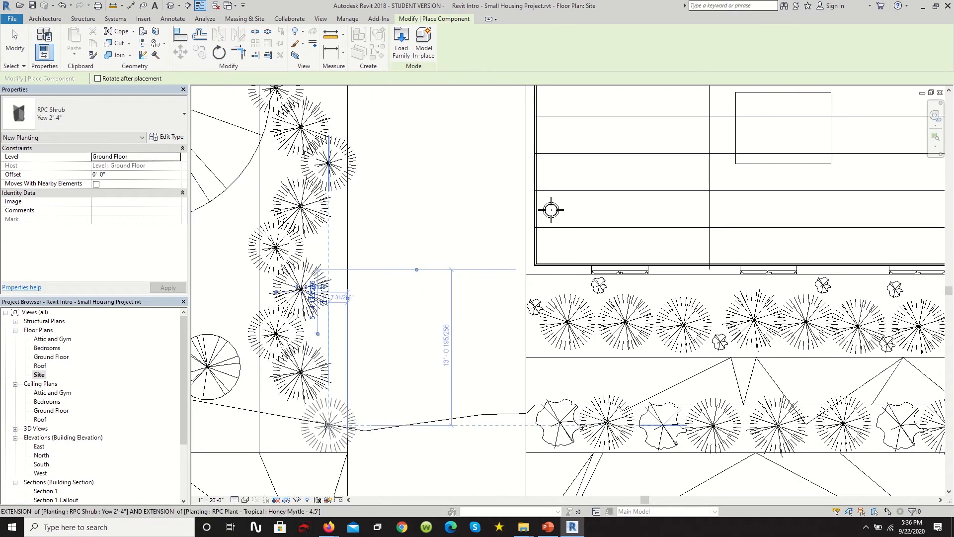
scroll(329, 425, "down", 5)
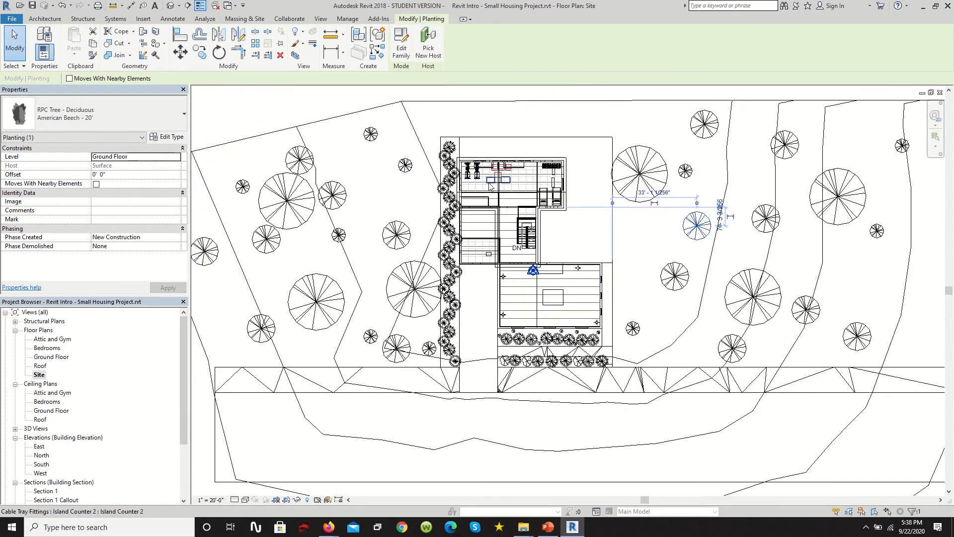
Deselect the tree and examine the planting layout around the house, the front wall and the east patio in the Site plan
left_click(208, 101)
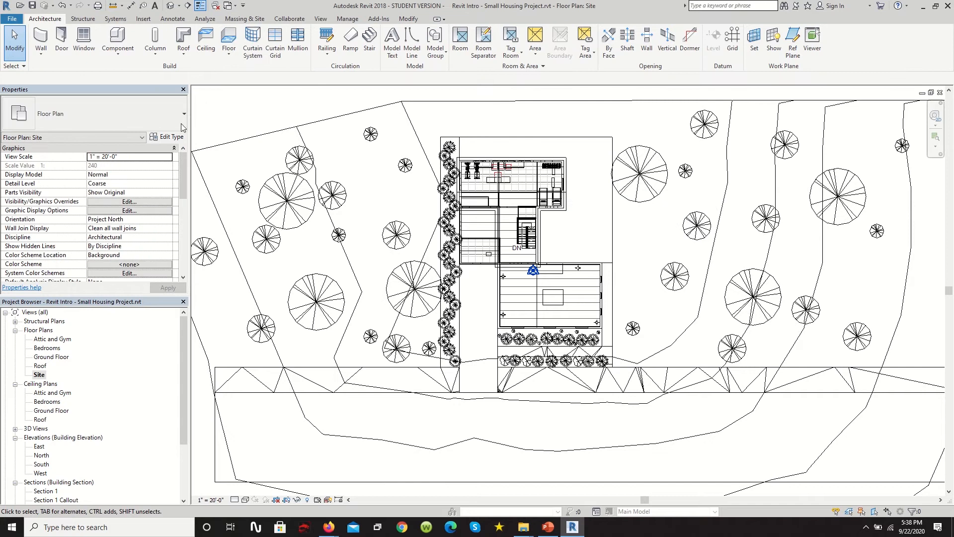
scroll(519, 174, "down", 2)
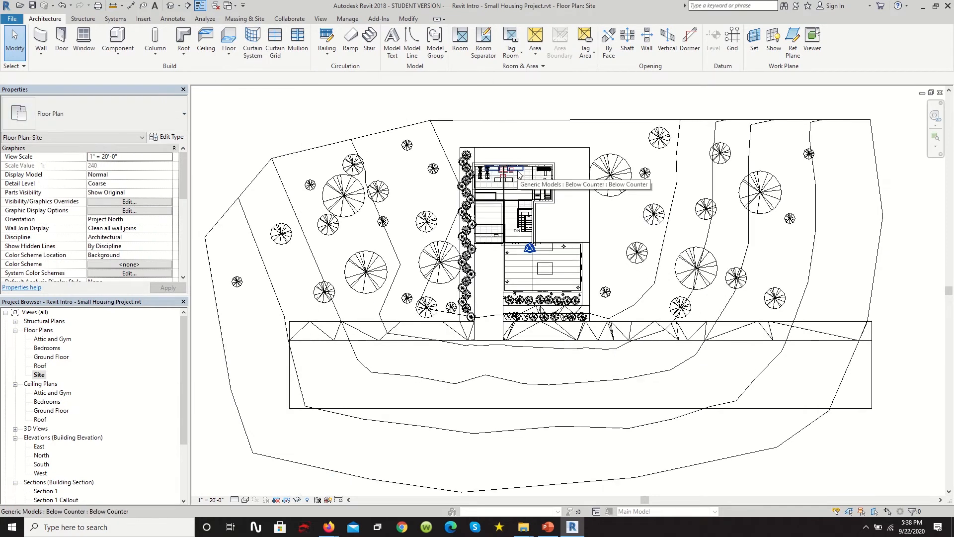
scroll(574, 176, "up", 3)
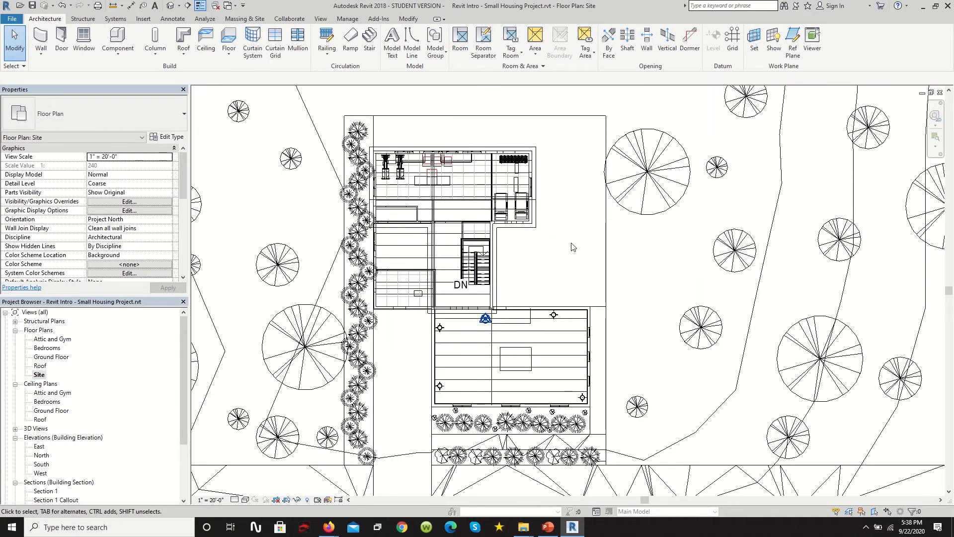
scroll(572, 257, "up", 2)
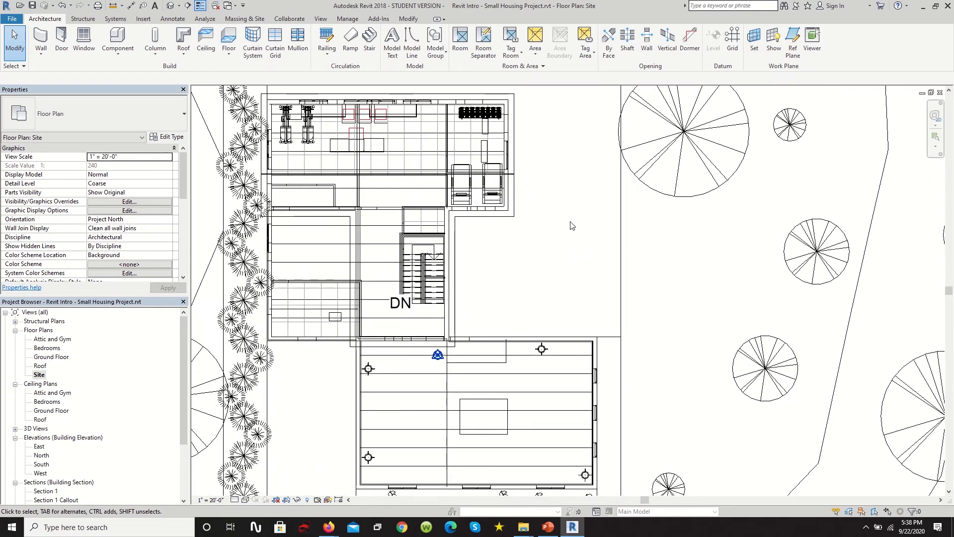
scroll(572, 227, "down", 3)
scroll(547, 199, "up", 2)
scroll(447, 390, "up", 2)
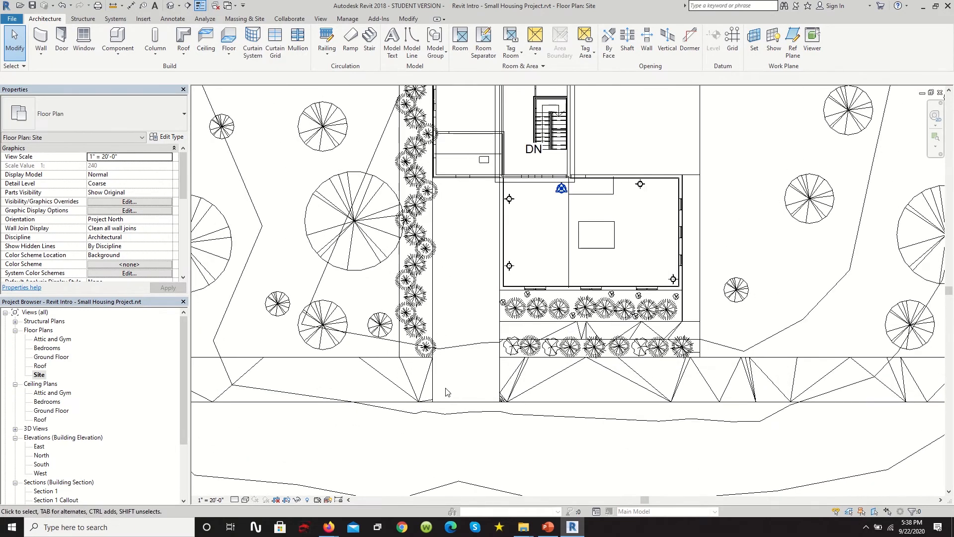
scroll(448, 393, "up", 1)
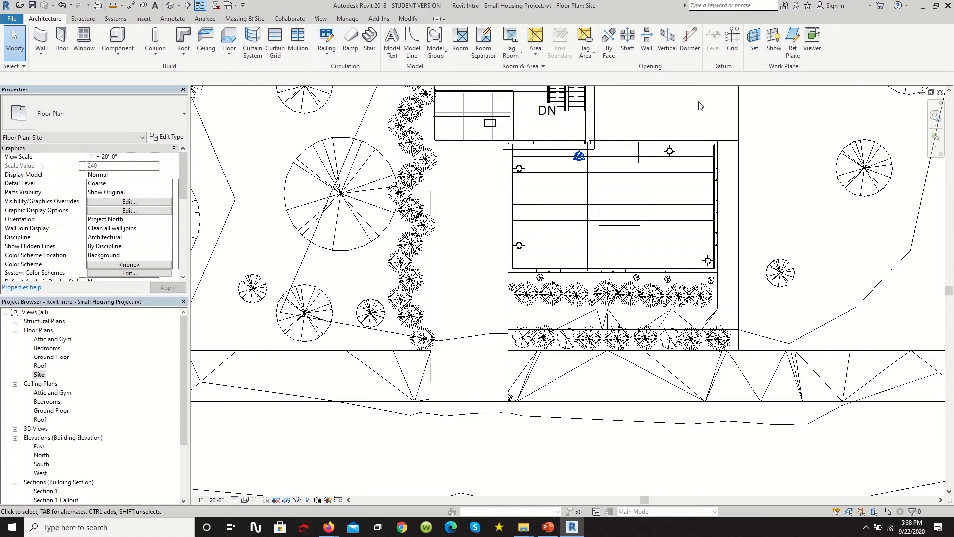
scroll(700, 106, "down", 4)
scroll(696, 107, "up", 3)
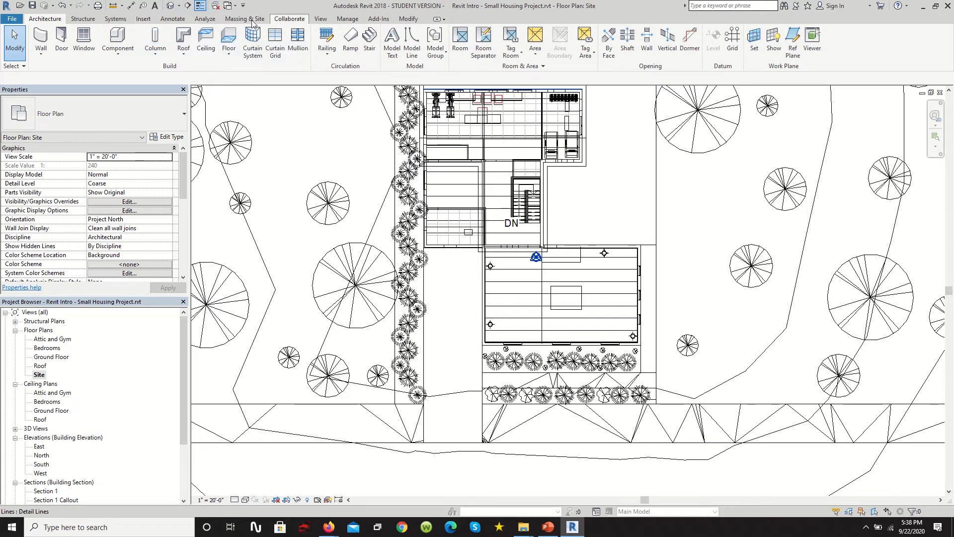
Preview the table families in the US Imperial library's Furniture folder, including Table-Coffee, Table-Rectangular and Table-Dining, without loading any
left_click(138, 19)
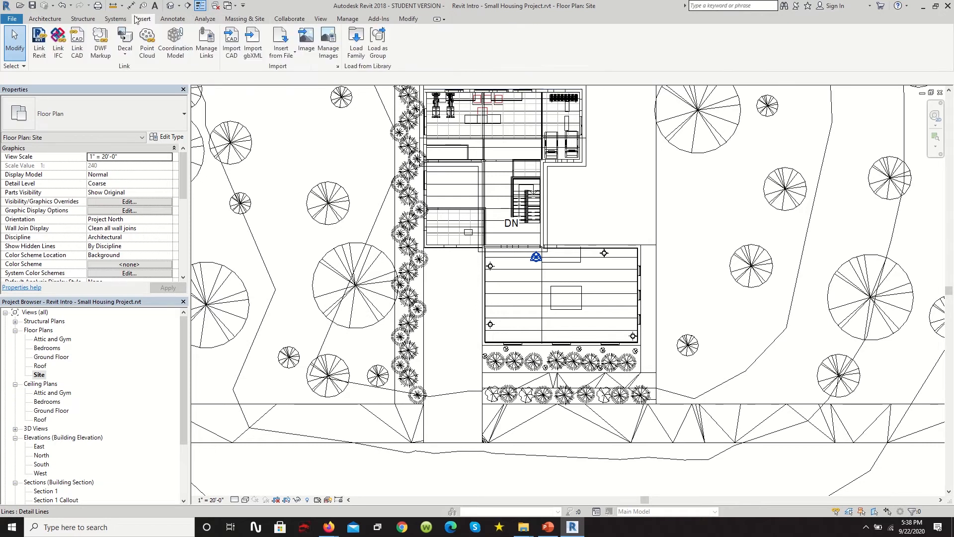
left_click(356, 45)
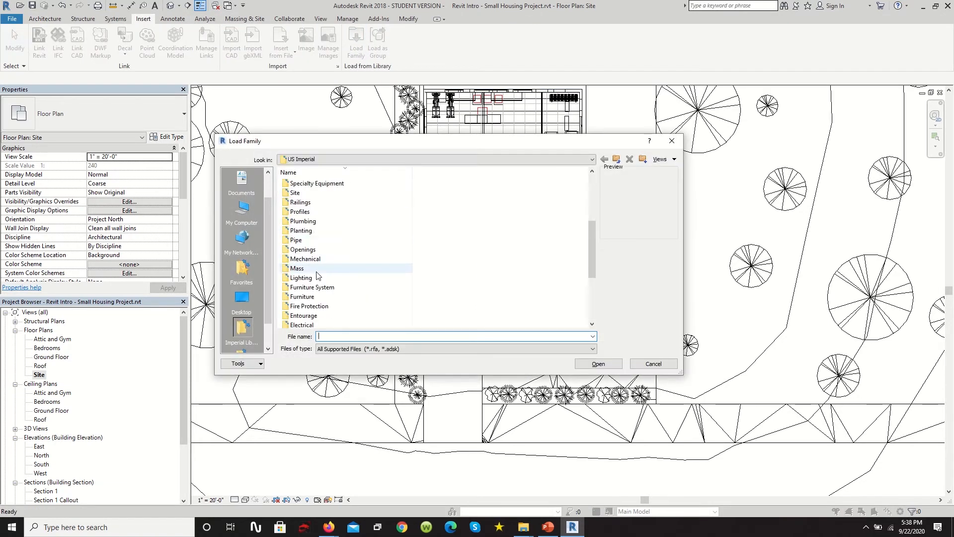
double_click(302, 296)
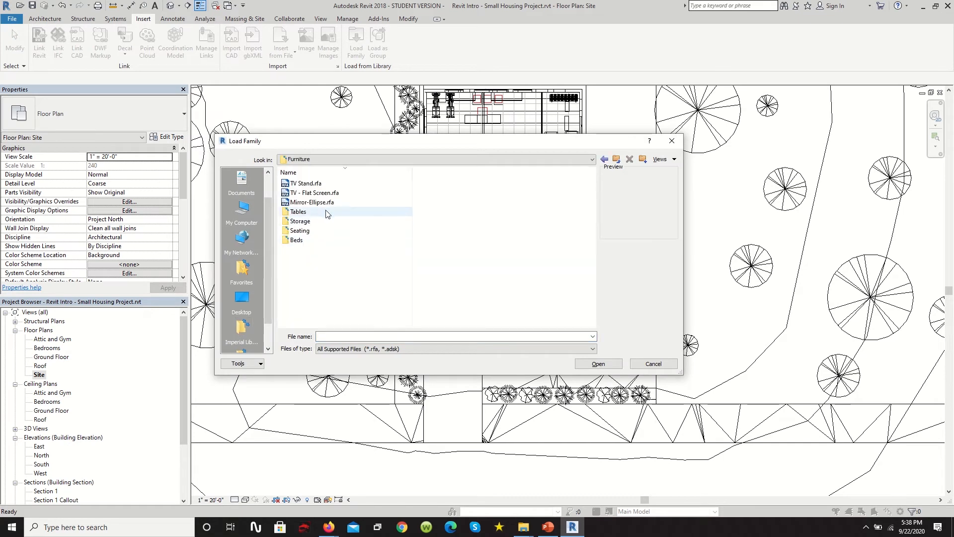
left_click(327, 184)
left_click(319, 193)
left_click(316, 221)
left_click(314, 240)
left_click(311, 259)
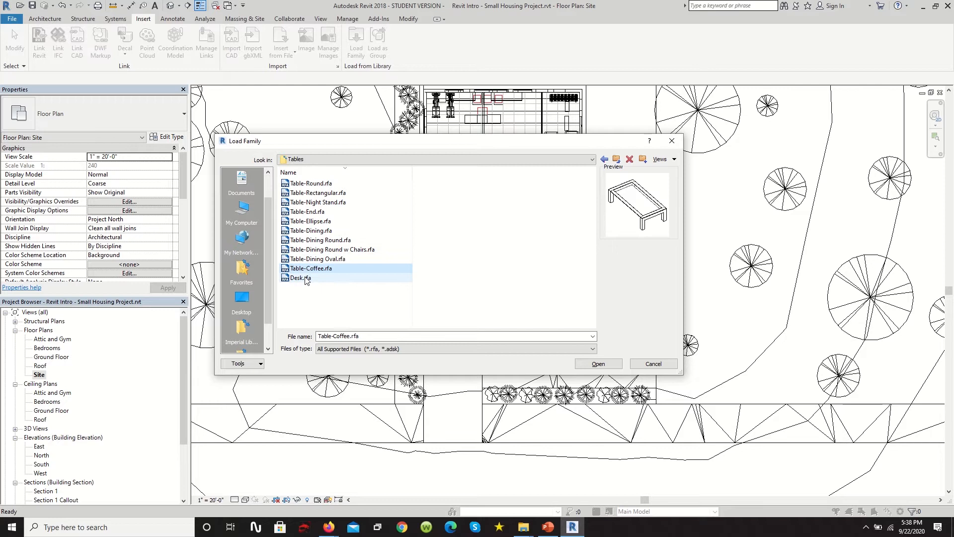
left_click(312, 240)
left_click(310, 221)
left_click(308, 202)
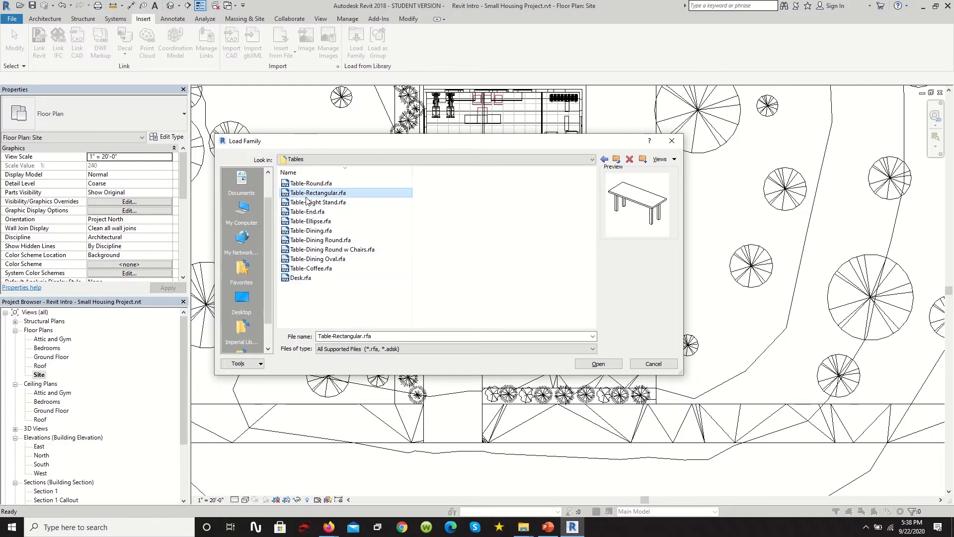
left_click(318, 230)
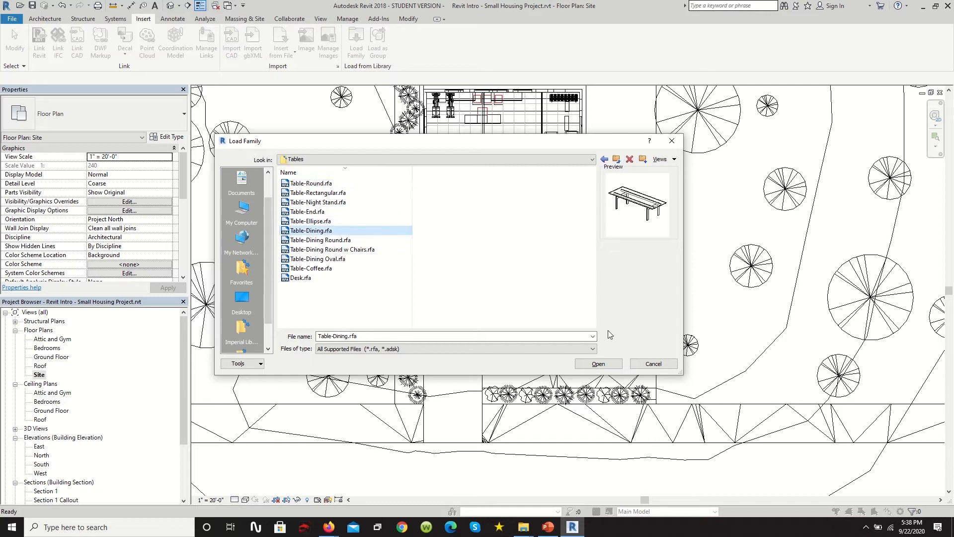
left_click(653, 363)
Place Sitescapes Wynne Picnic-Table WN6-54 components on the patio surface along the house's east side
scroll(547, 257, "up", 2)
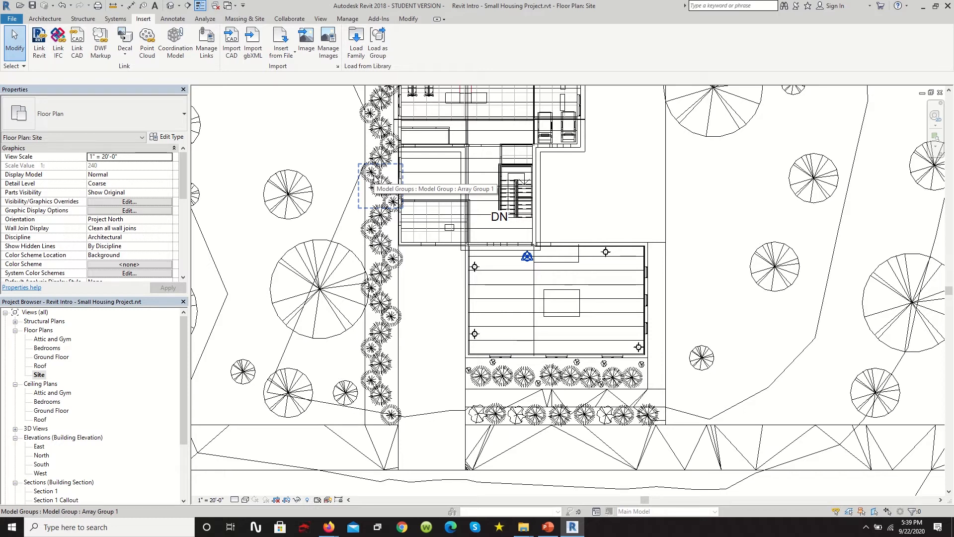
left_click(42, 21)
left_click(118, 40)
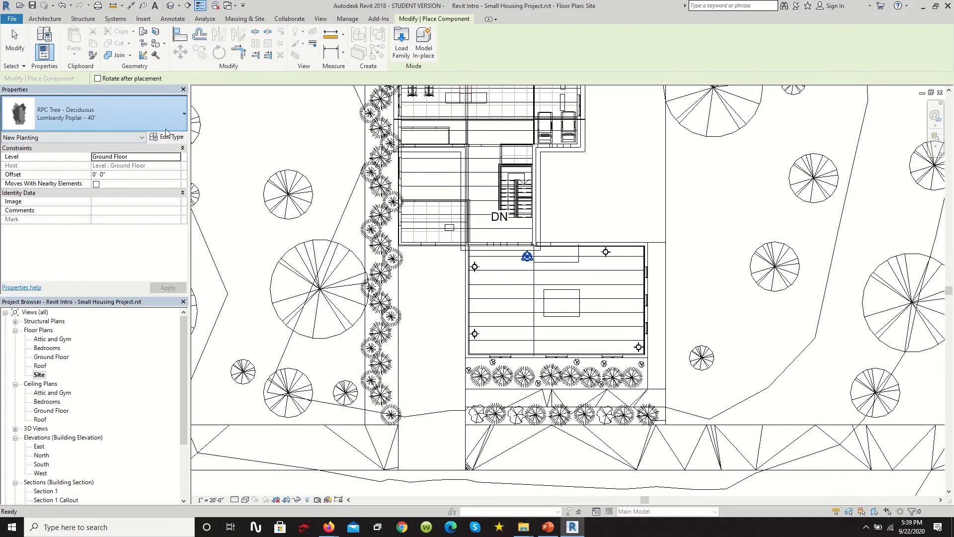
left_click(149, 115)
scroll(139, 253, "up", 4)
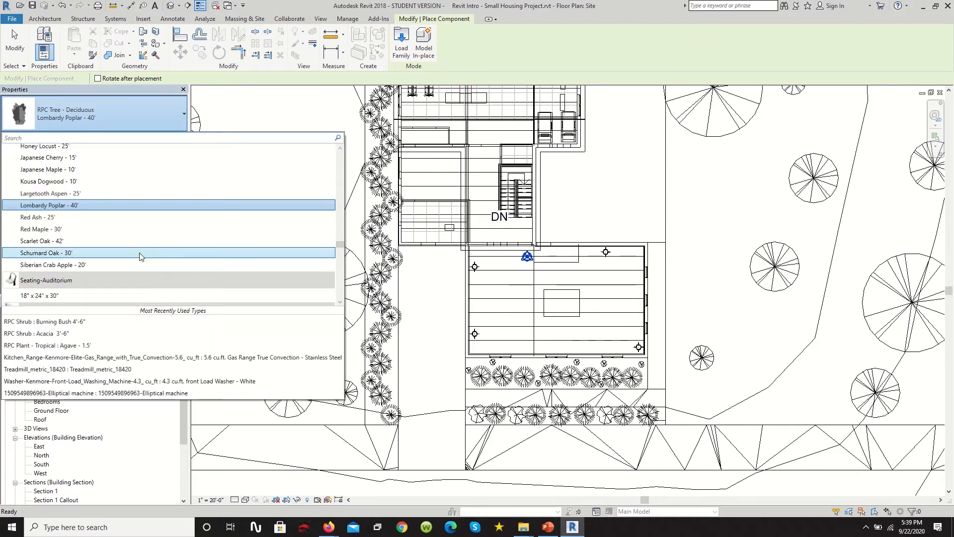
scroll(94, 221, "up", 10)
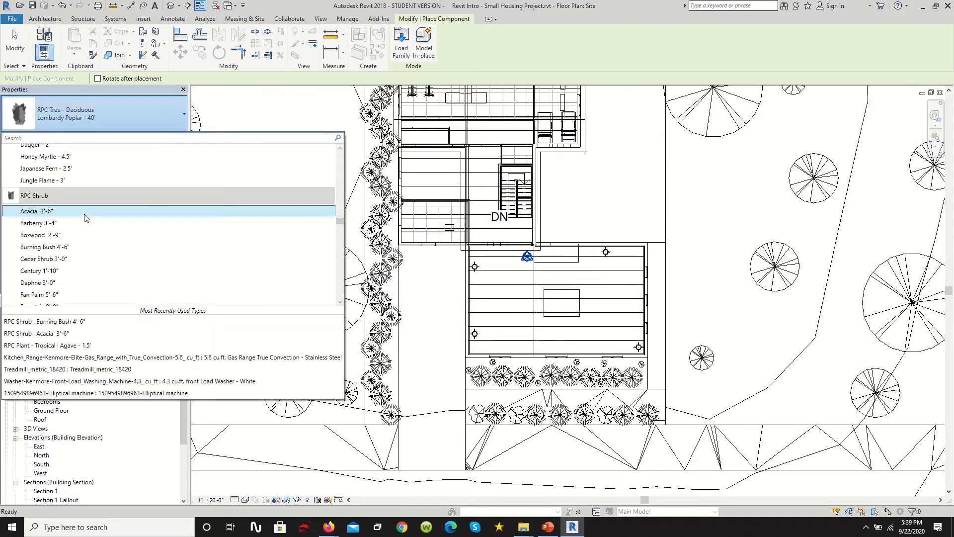
scroll(90, 214, "up", 10)
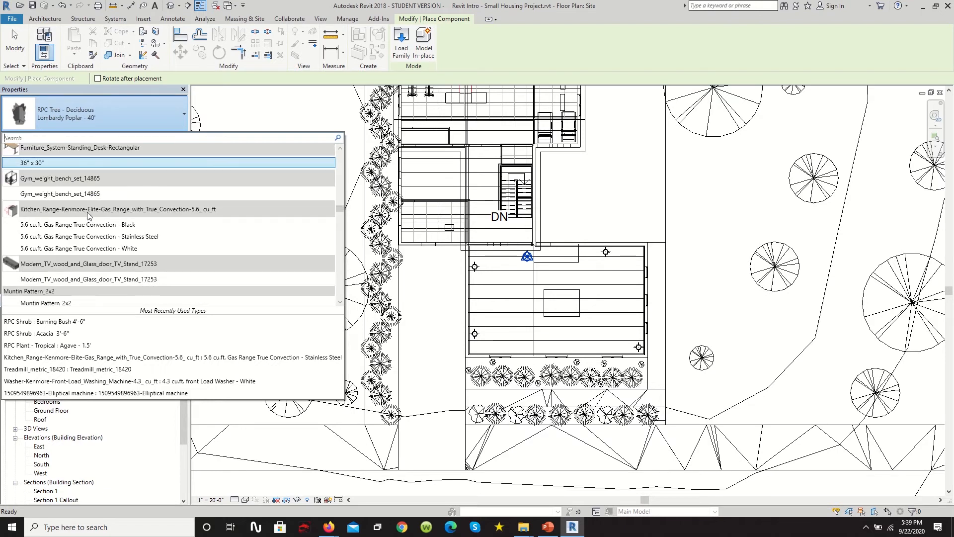
left_click(73, 180)
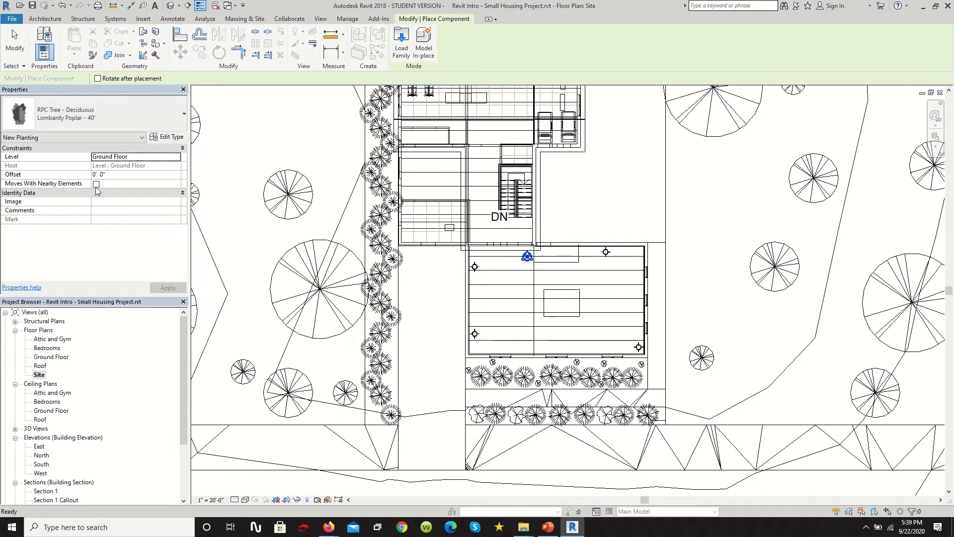
scroll(583, 200, "up", 2)
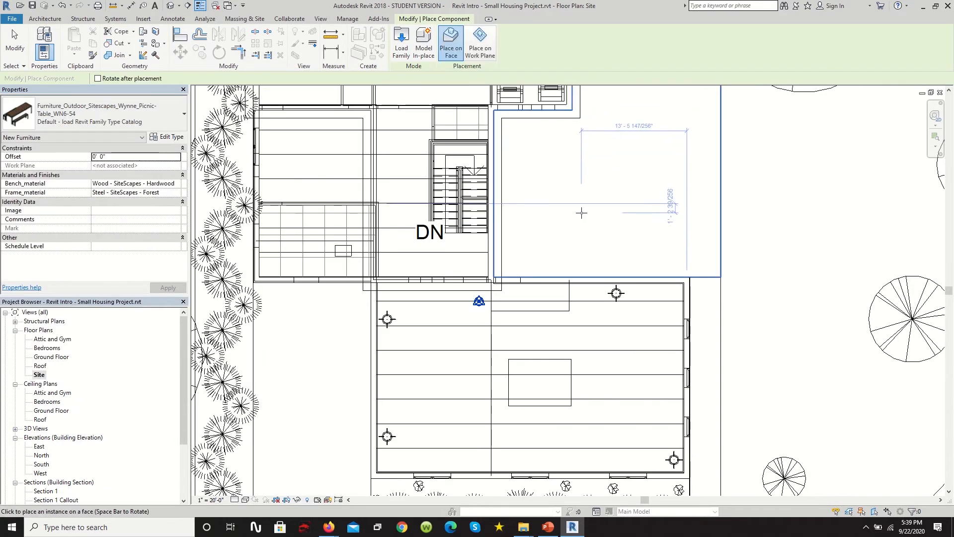
left_click(581, 213)
scroll(583, 209, "down", 4)
scroll(598, 167, "up", 3)
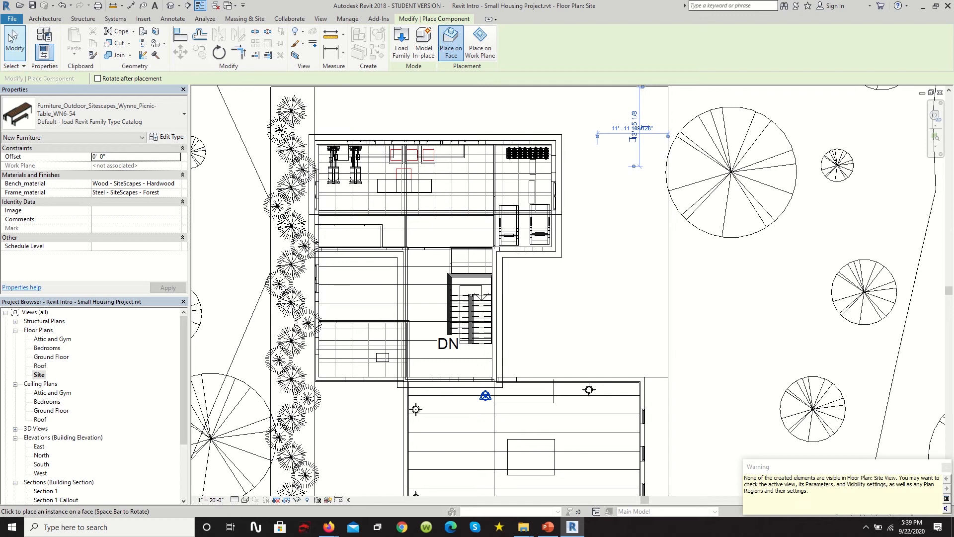
left_click(945, 468)
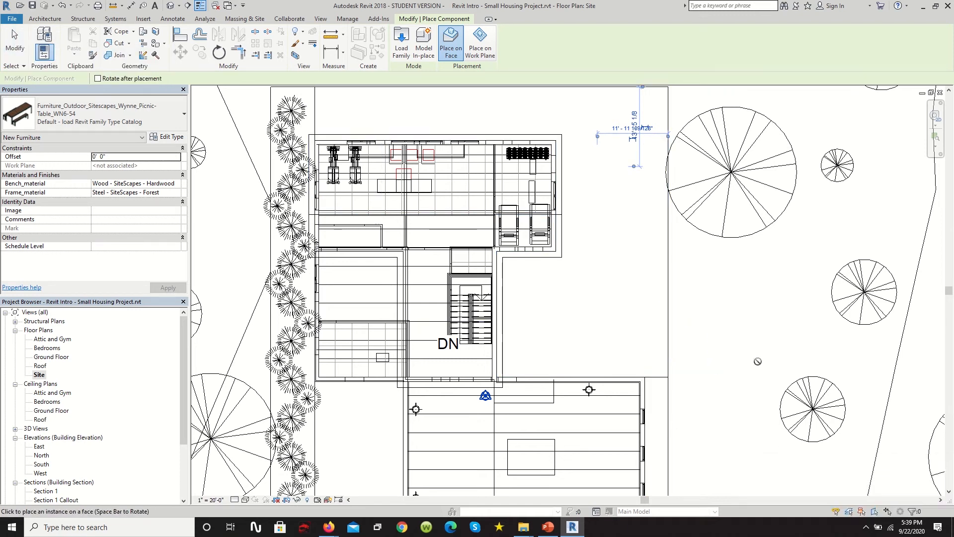
Open the 3D view and place another Wynne picnic table on the patio beside the railed roof terrace
left_click(171, 5)
scroll(696, 288, "down", 5)
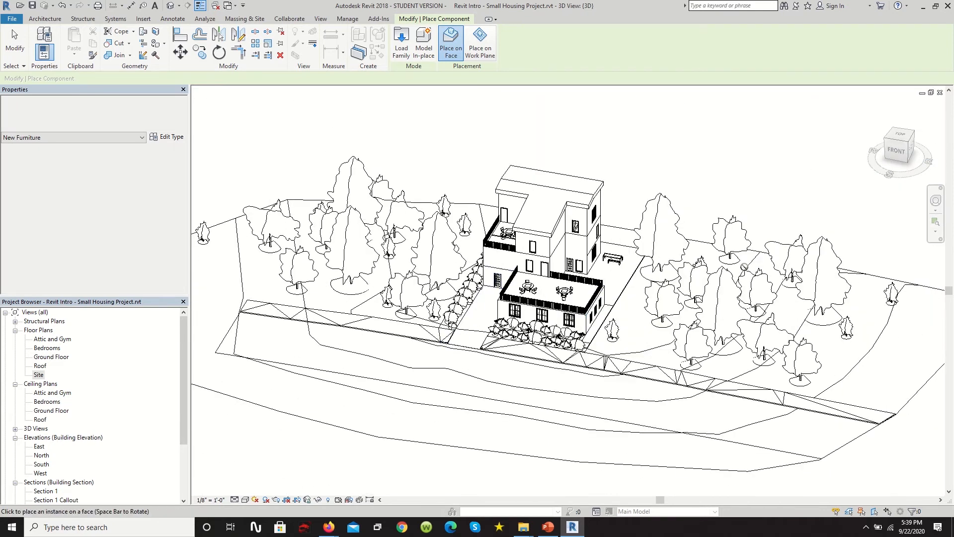
scroll(621, 268, "up", 5)
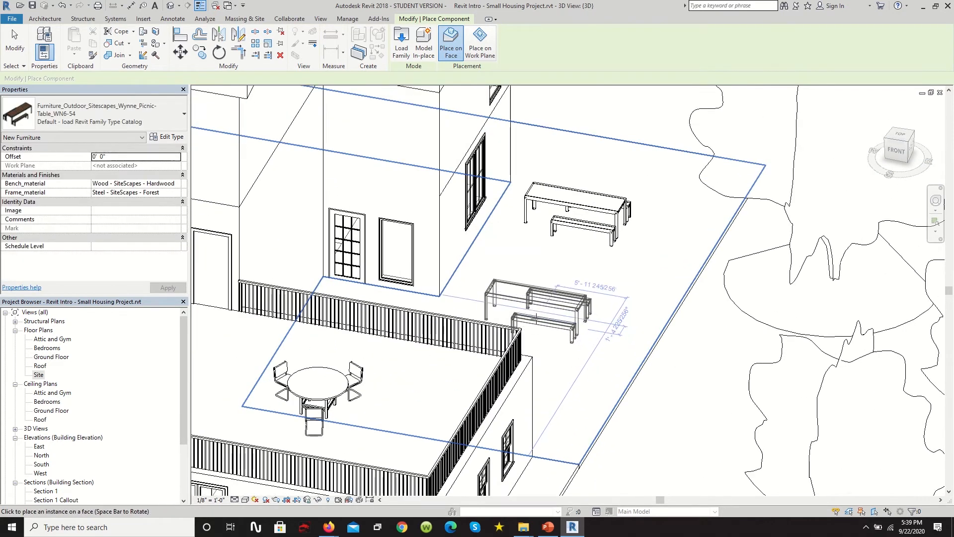
left_click(536, 314)
middle_click_drag(529, 298, 528, 327, "shift")
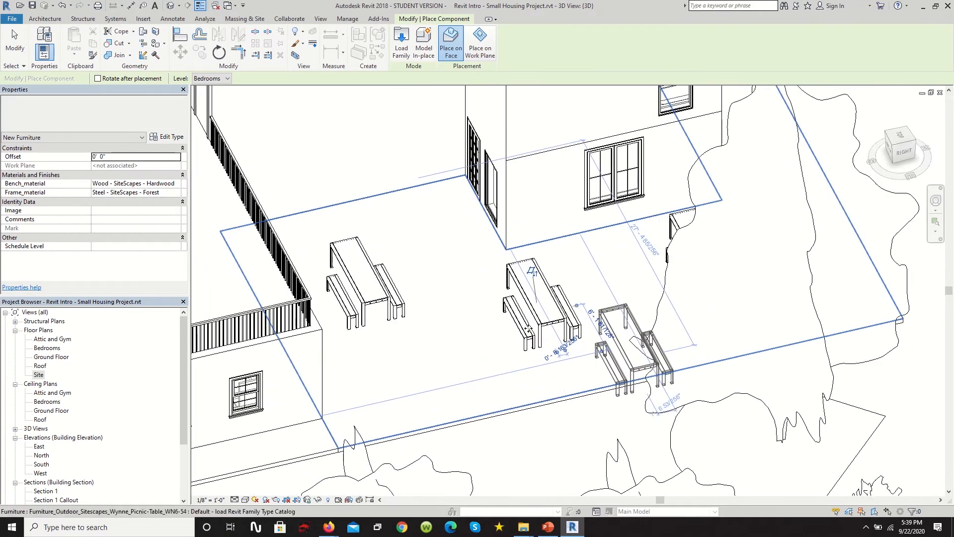
End the placement, shift the picnic table nearest the terrace toward the patio's outer edge and rotate it a quarter turn
left_click(15, 42)
middle_click_drag(462, 303, 543, 325, "shift")
left_click_drag(367, 281, 519, 321)
left_click(430, 340)
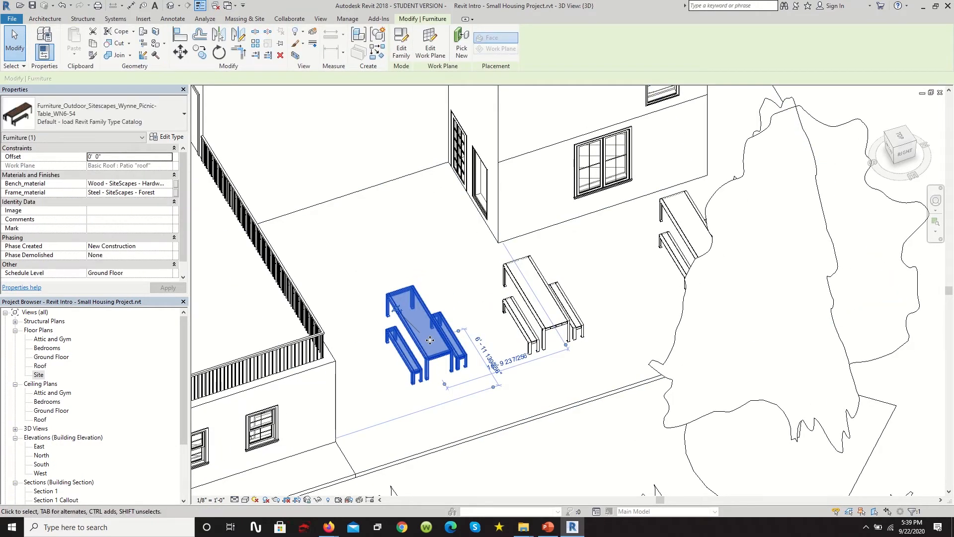
key("space")
Move the middle picnic table northward toward the northernmost one and delete the northernmost table
left_click_drag(418, 327, 617, 271)
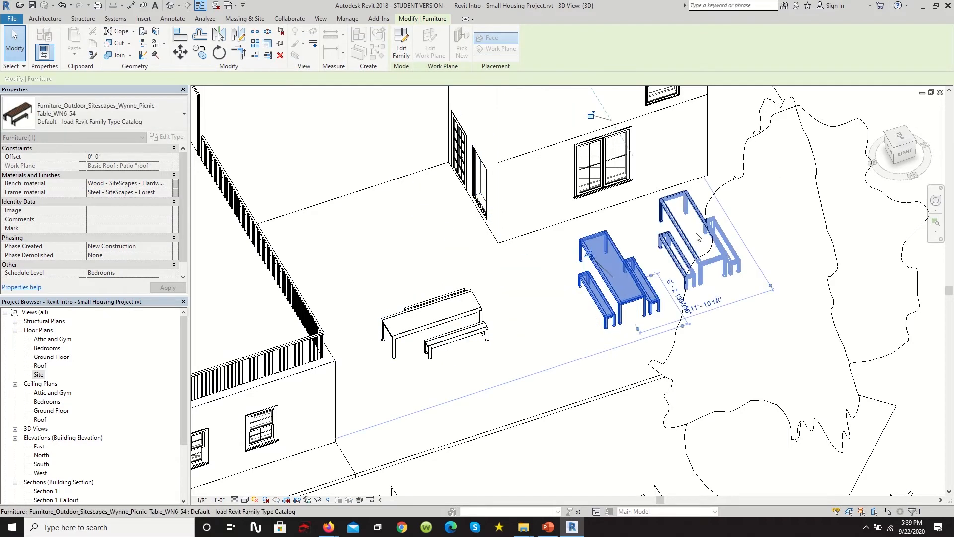
left_click(658, 241)
key("Delete")
scroll(522, 331, "down", 5)
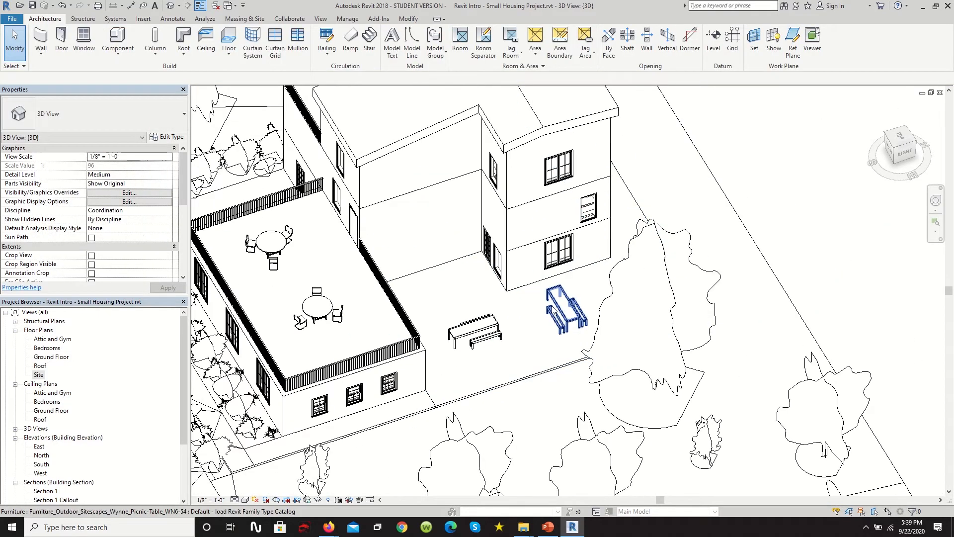
Shift the unrotated picnic table farther north on the patio and nudge the rotated one slightly in the same direction
scroll(549, 303, "up", 3)
left_click_drag(557, 307, 600, 286)
left_click_drag(433, 343, 466, 342)
scroll(564, 320, "down", 5)
scroll(564, 319, "up", 4)
middle_click_drag(564, 319, 311, 324, "shift")
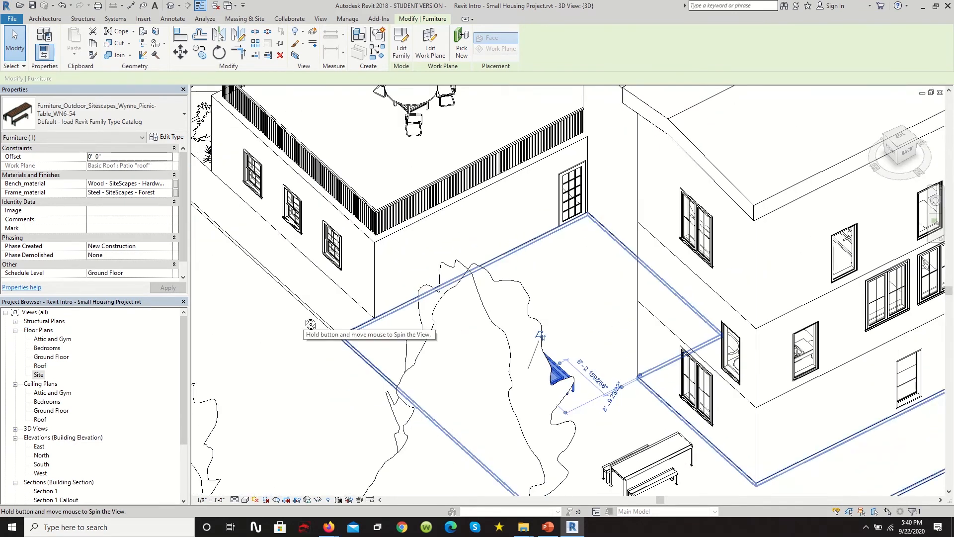
Change the single glass door in the terrace wing's patio wall to Door-Interior-Double-Full Glass-Wood, size 72" x 96"
left_click(574, 204)
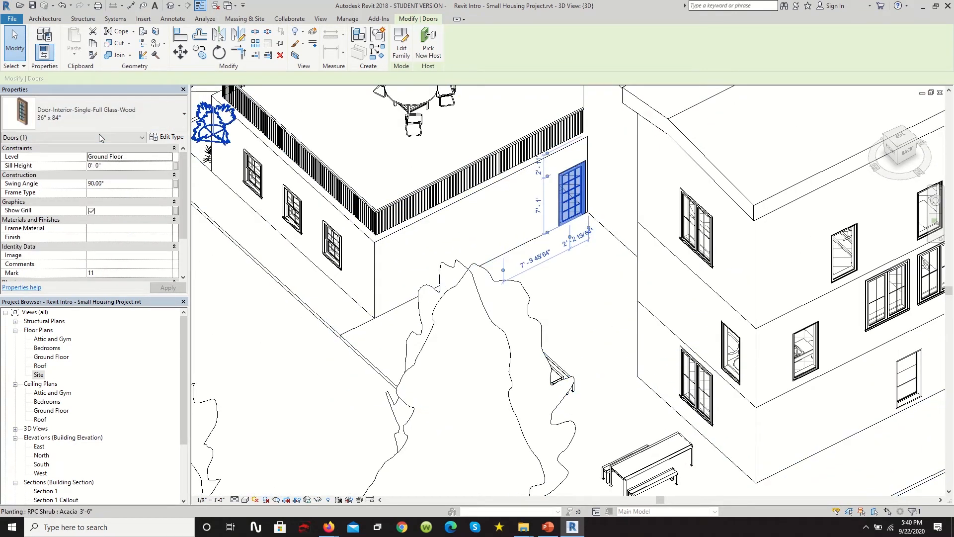
left_click(113, 109)
scroll(62, 226, "up", 3)
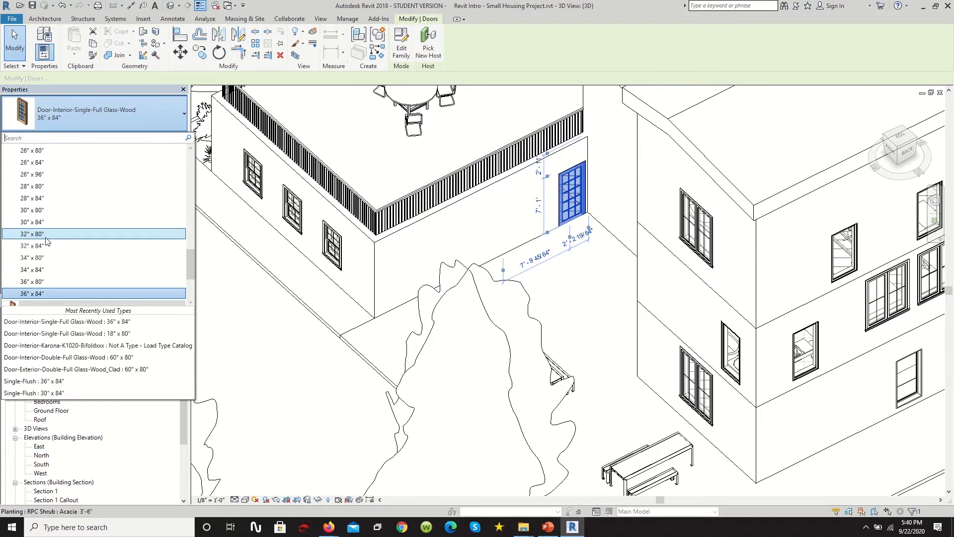
scroll(62, 226, "down", 3)
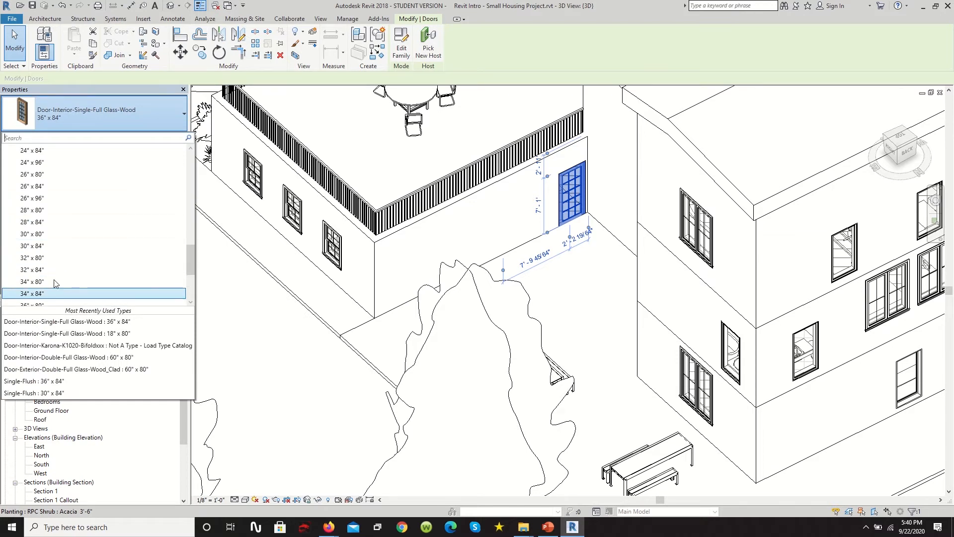
scroll(67, 259, "up", 7)
scroll(68, 241, "up", 4)
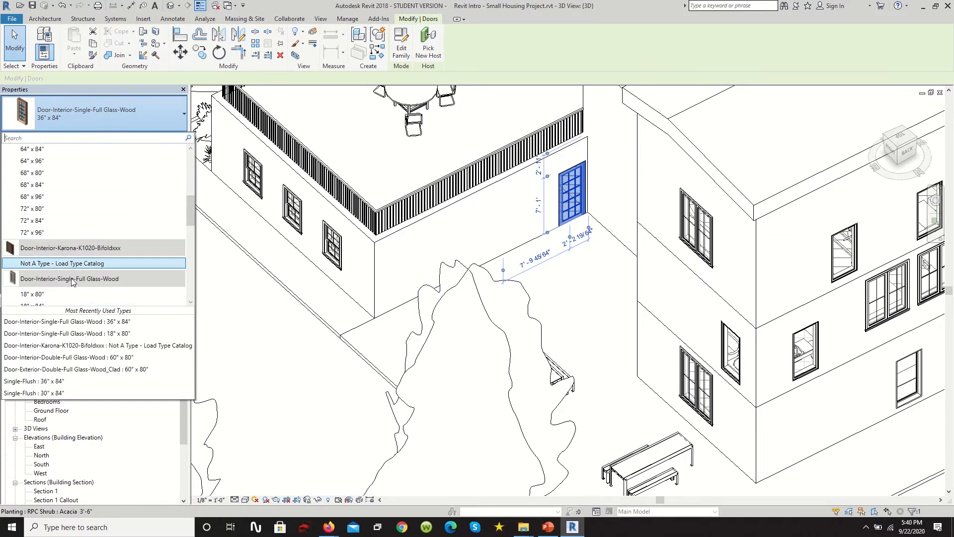
scroll(70, 280, "up", 4)
scroll(53, 284, "down", 4)
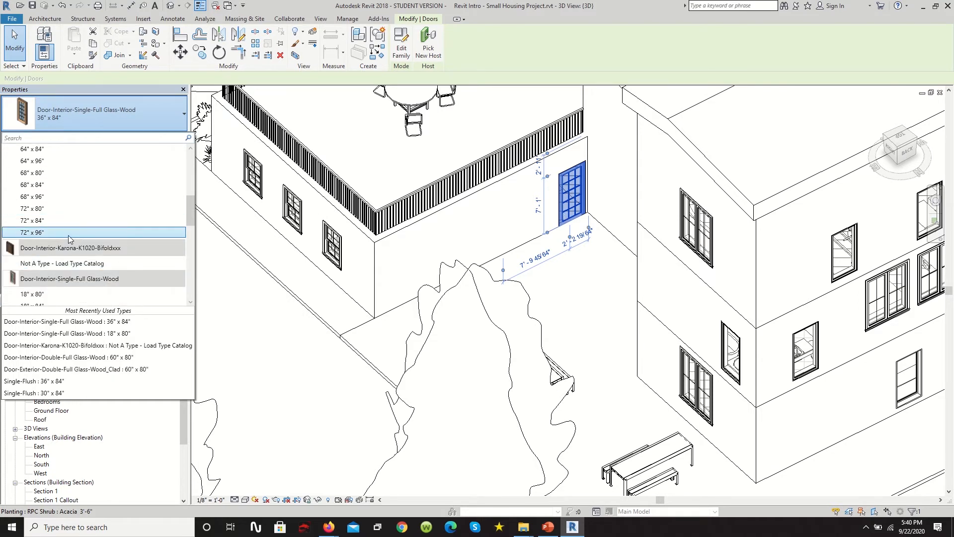
scroll(64, 248, "up", 3)
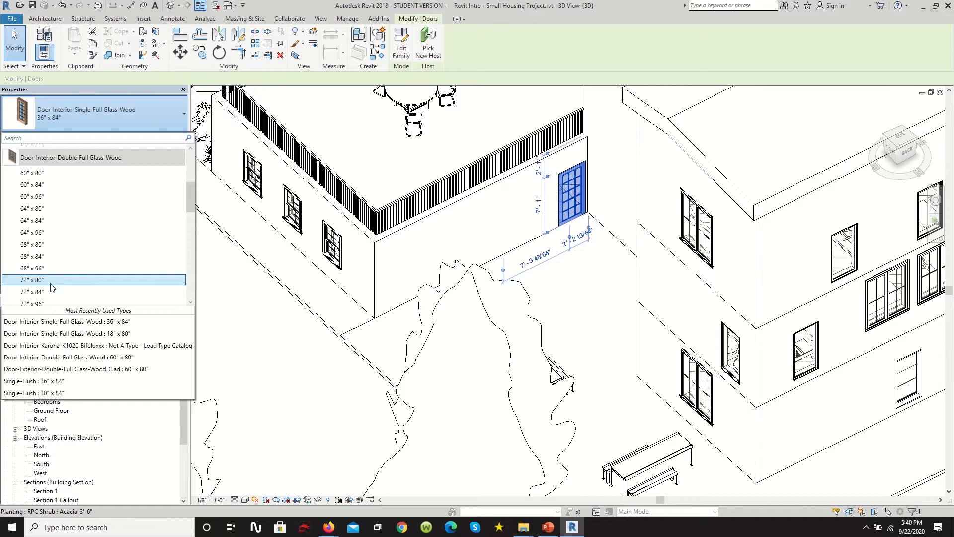
scroll(52, 288, "down", 3)
left_click(59, 262)
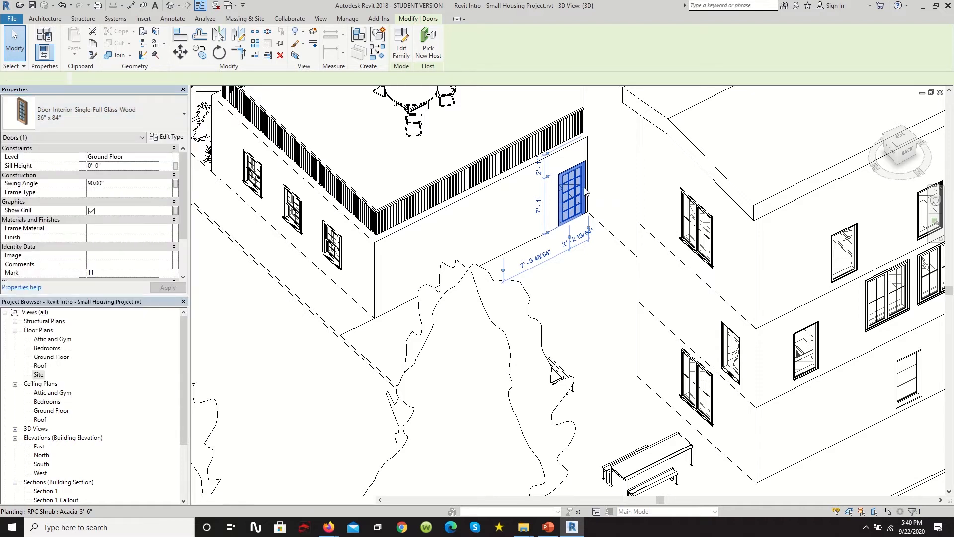
Shift the patio's double glass door along its wall away from the inner corner and deselect it
scroll(581, 190, "up", 2)
scroll(544, 189, "down", 3)
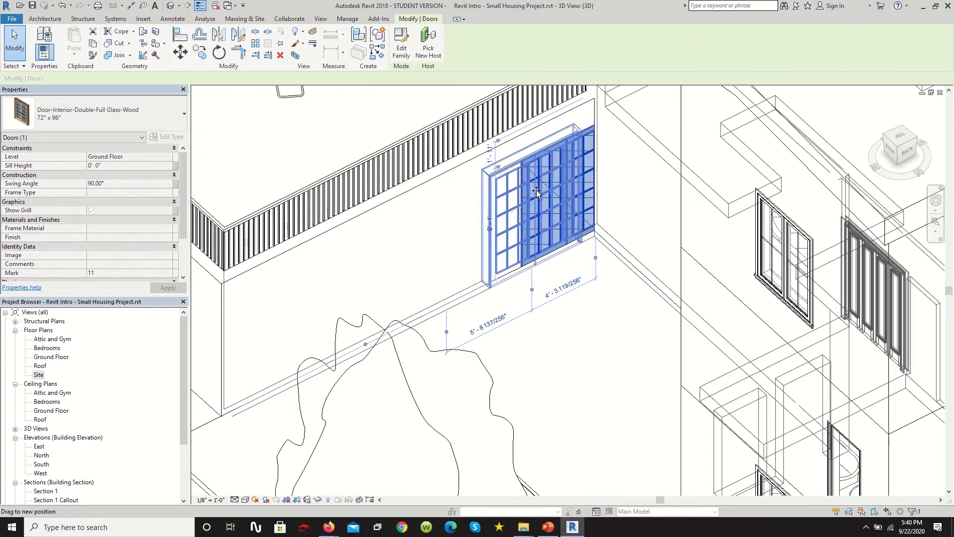
scroll(269, 351, "down", 1)
left_click(268, 351)
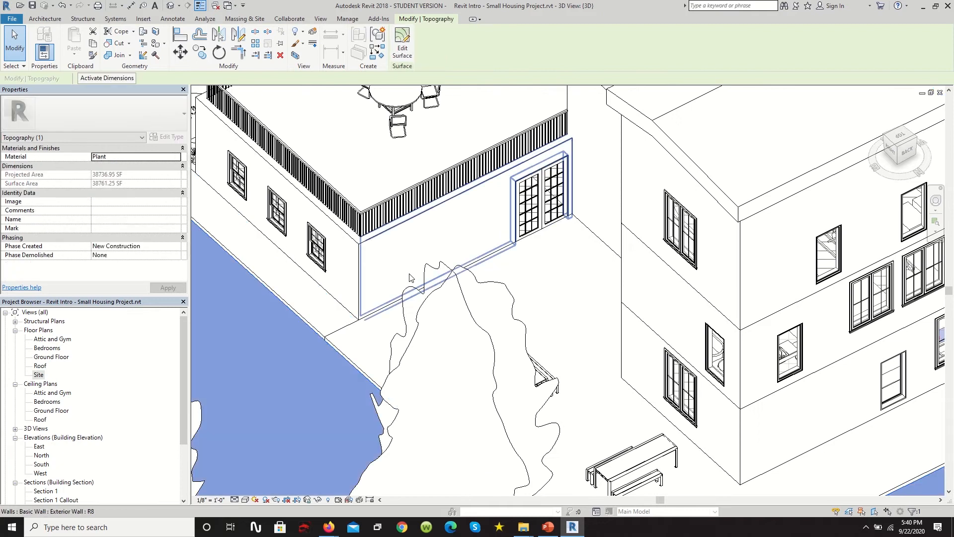
scroll(268, 351, "down", 4)
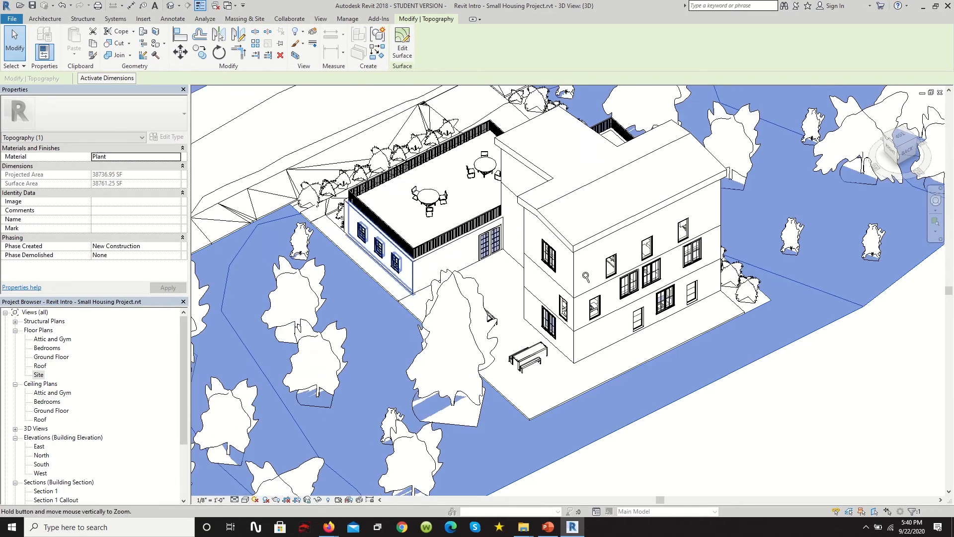
key("Escape")
Examine the patio furniture, exterior doors and overall site from the front and side
middle_click_drag(410, 241, 625, 263, "shift")
scroll(401, 281, "up", 1)
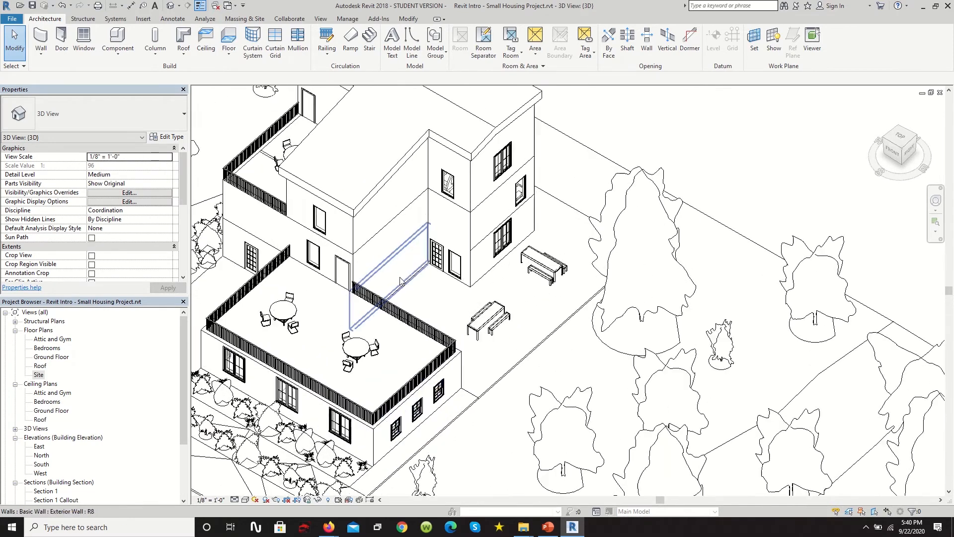
scroll(424, 271, "up", 3)
middle_click_drag(450, 265, 540, 266, "shift")
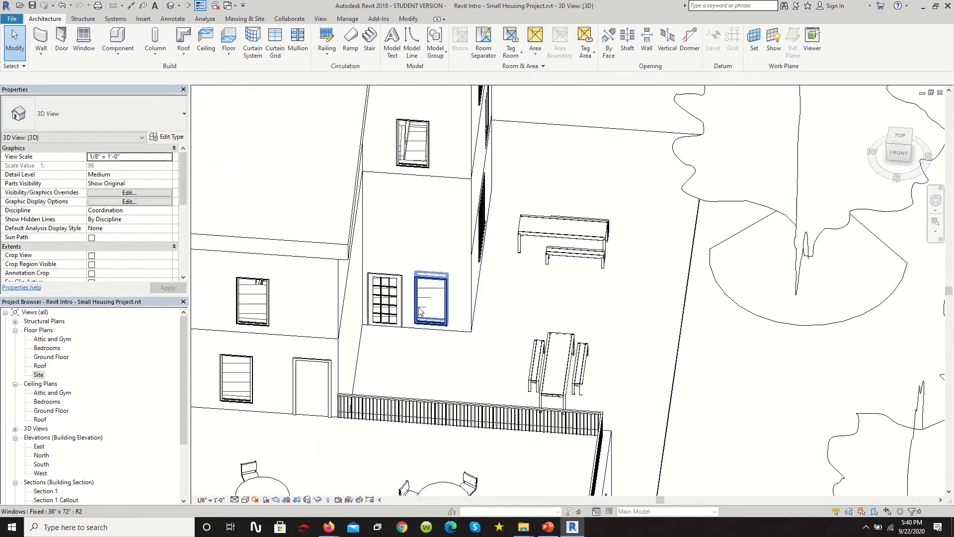
scroll(303, 358, "up", 3)
scroll(546, 323, "down", 3)
middle_click_drag(581, 353, 415, 313, "shift")
scroll(528, 366, "down", 2)
middle_click_drag(600, 351, 606, 389, "shift")
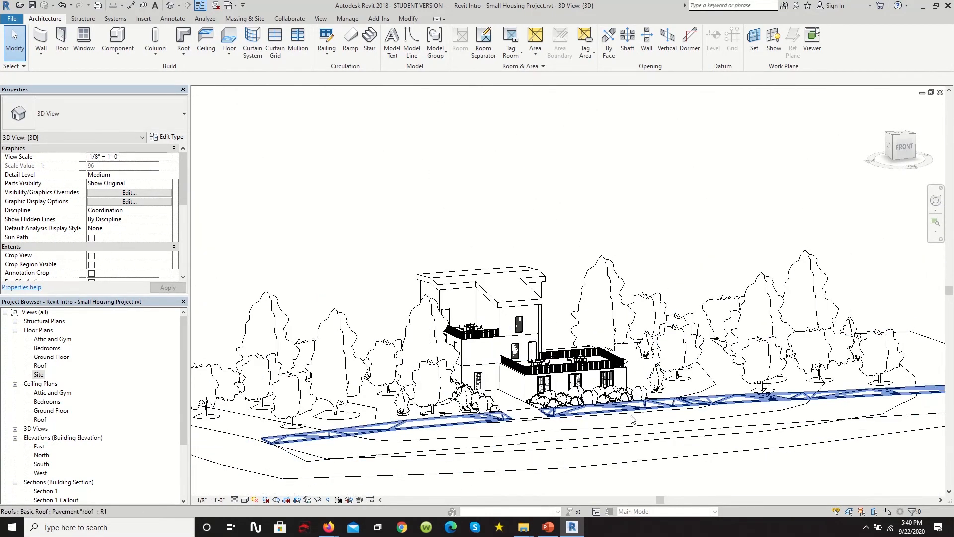
Start placing a door at the front entrance and browse the family library to the Residential doors folder
scroll(551, 357, "up", 4)
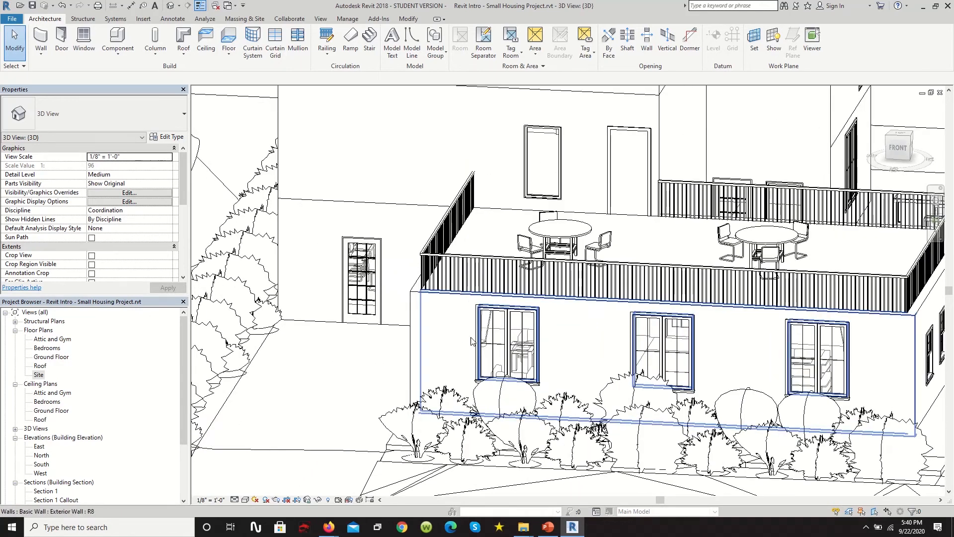
middle_click_drag(558, 362, 597, 362, "shift")
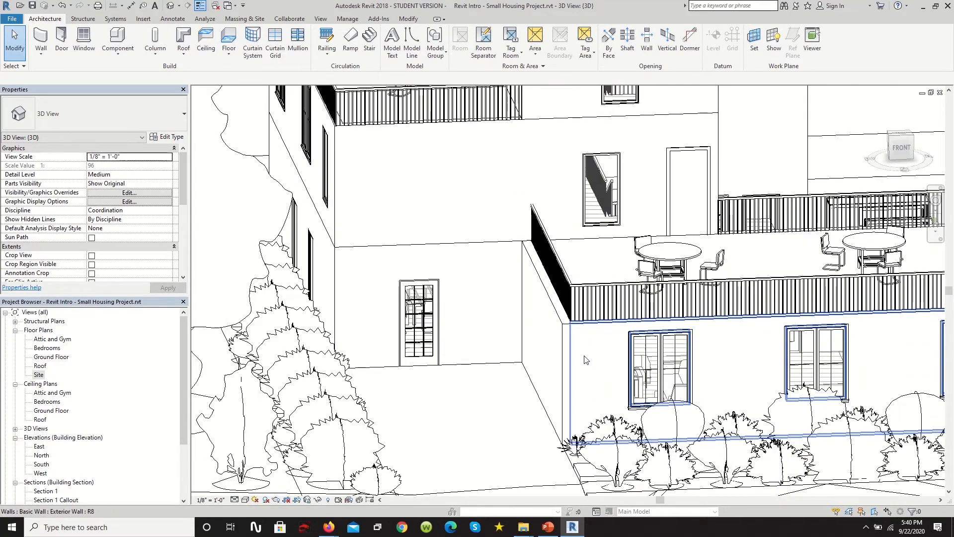
scroll(473, 345, "up", 4)
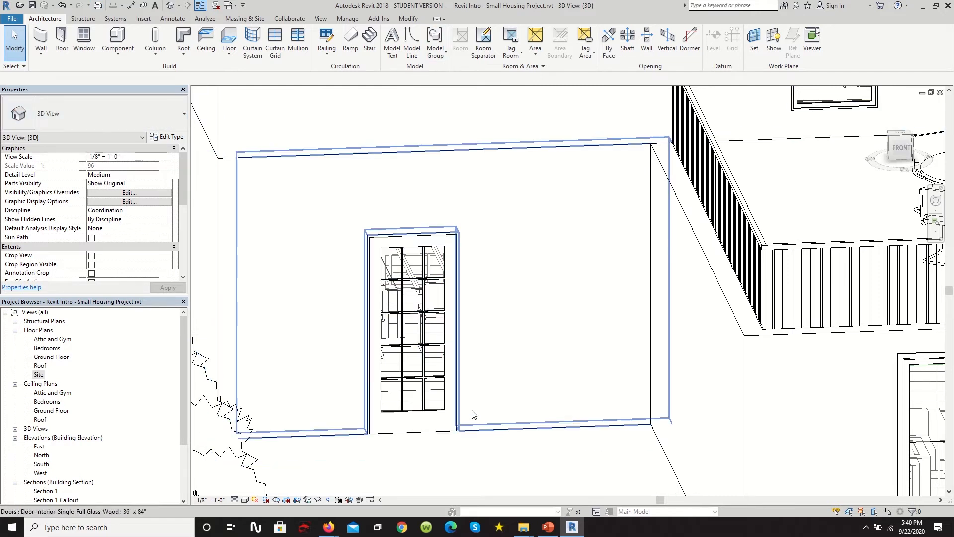
left_click(61, 38)
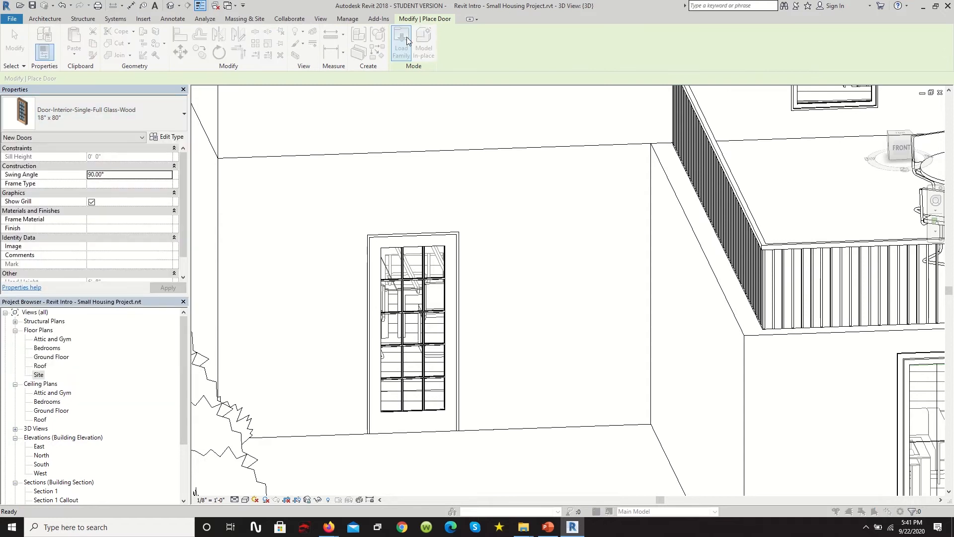
left_click(405, 38)
scroll(328, 306, "down", 5)
scroll(328, 306, "down", 3)
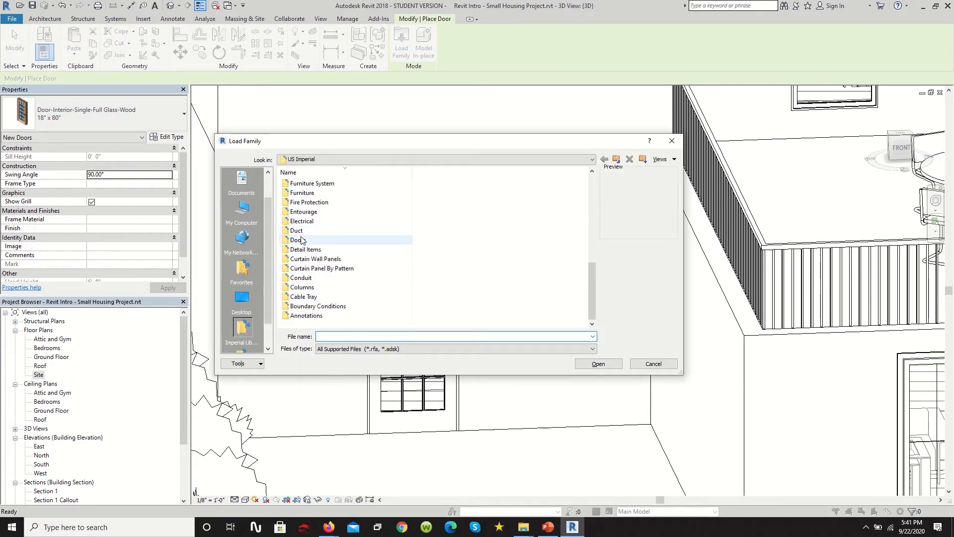
double_click(298, 240)
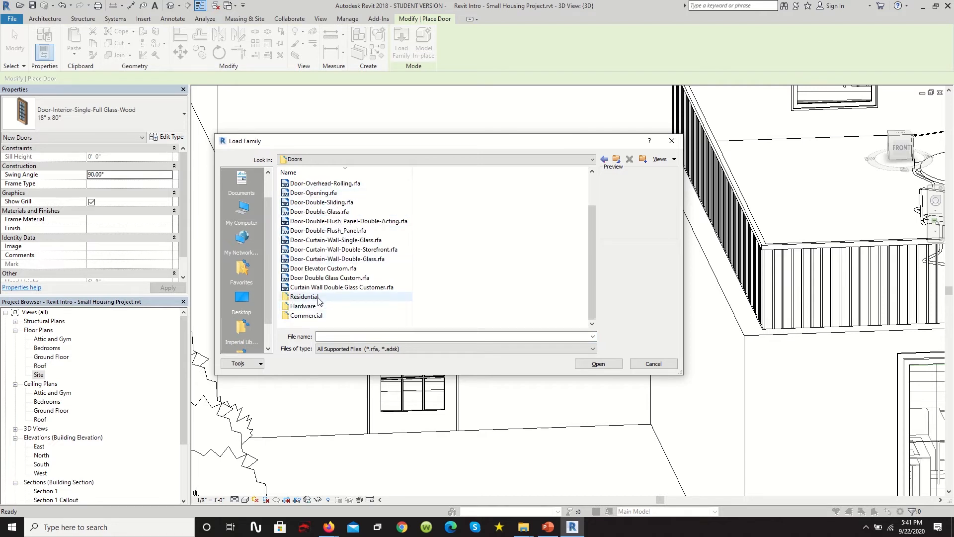
double_click(304, 296)
Preview the residential doors and open the Door-Exterior-Side_Lite Full Arch Glass and Full Flat Glass Wood_Clad families together
left_click(336, 259)
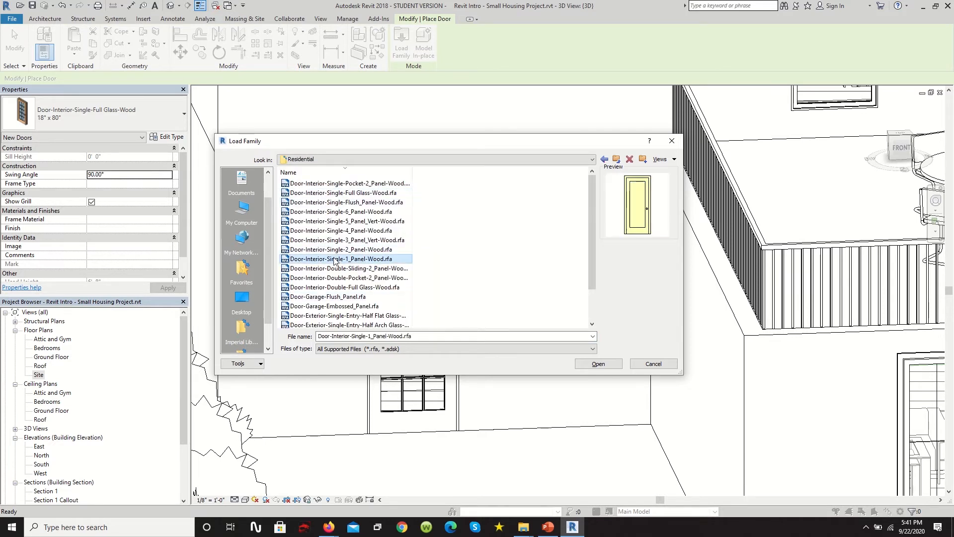
scroll(336, 273, "down", 2)
left_click(338, 287)
left_click(338, 306)
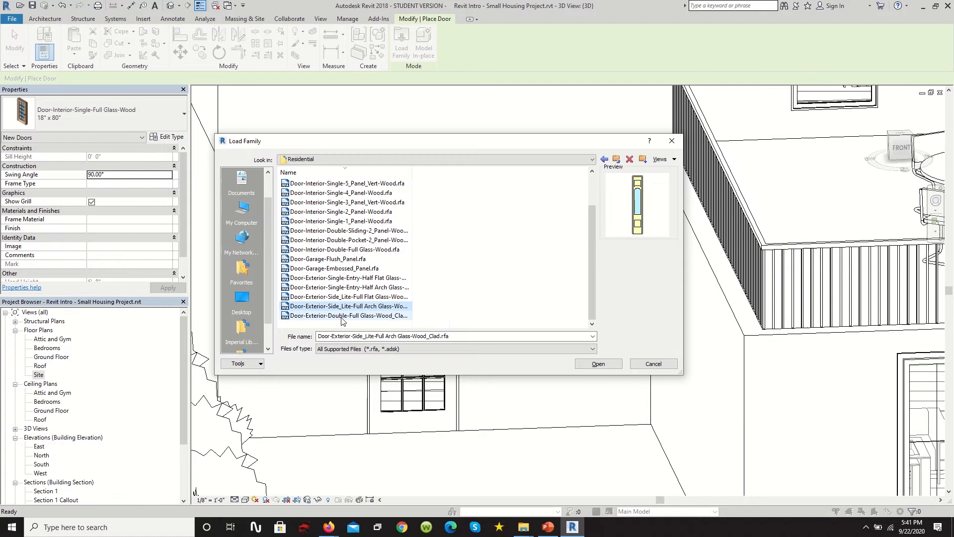
left_click(342, 317)
left_click(343, 307)
left_click(344, 299)
left_click(343, 307)
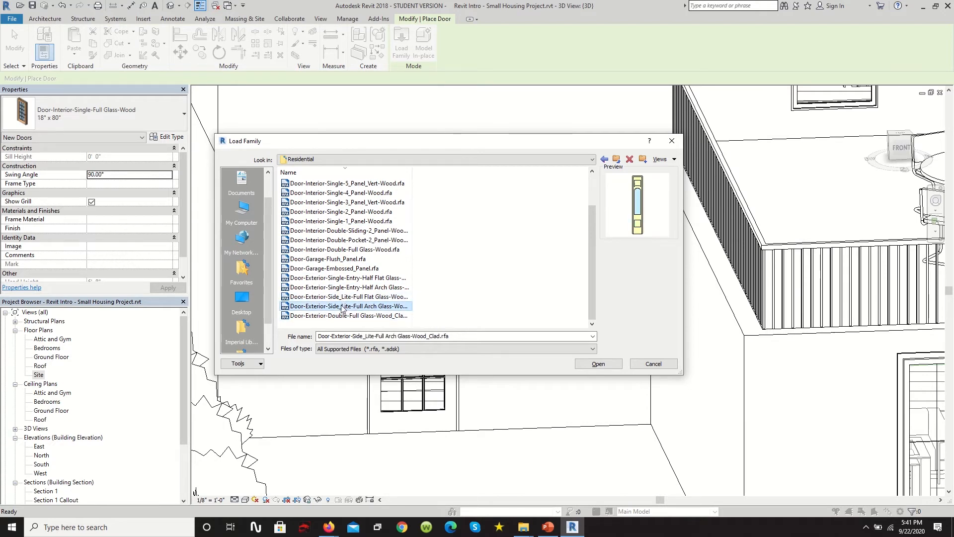
left_click(343, 297, "ctrl")
left_click(598, 364)
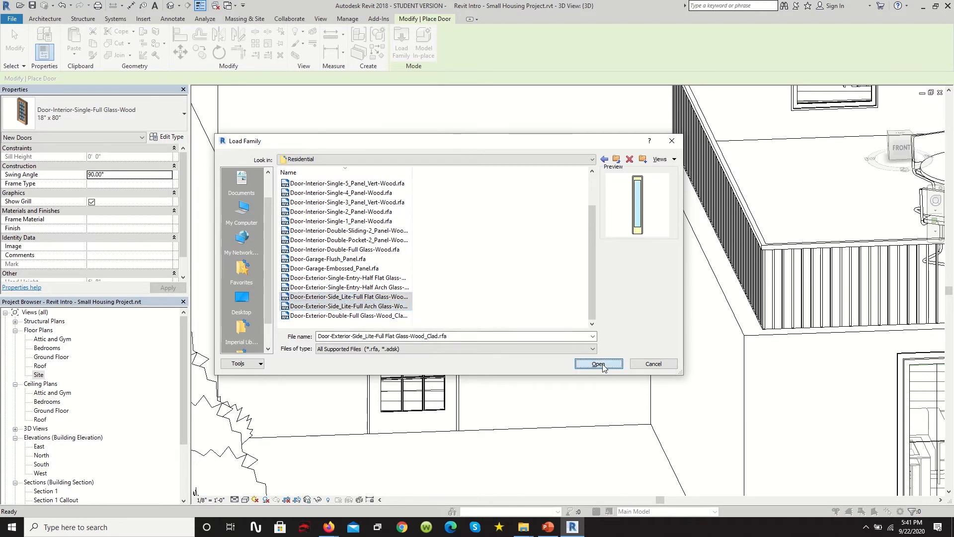
Select the range of sidelight sizes up to 15" x 96" and finish loading both families
scroll(476, 246, "down", 2)
left_click(476, 288, "shift")
left_click(525, 313)
left_click(501, 279)
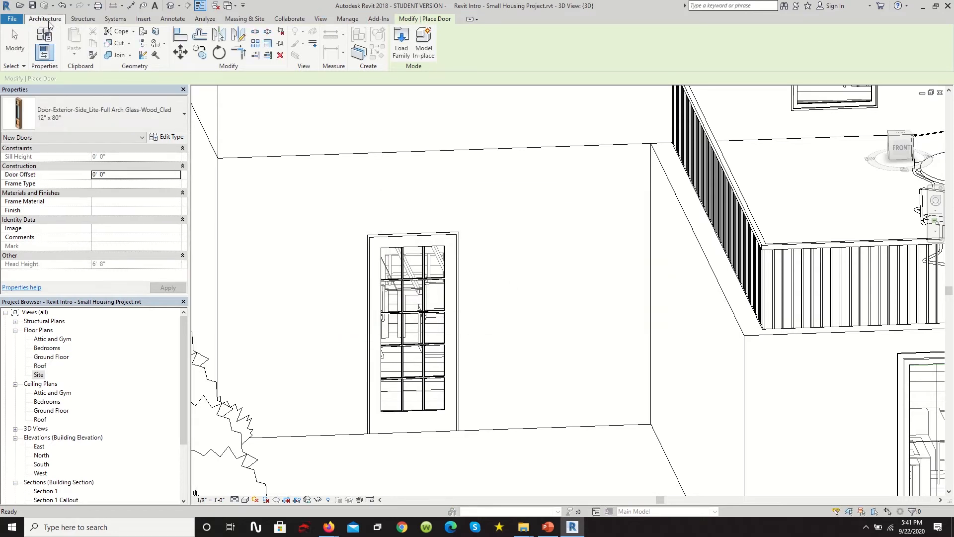
Place a Door-Exterior-Side_Lite-Full Flat Glass-Wood_Clad 15" x 96" on each side of the front entrance door and end the placement
left_click(183, 114)
scroll(79, 210, "up", 1)
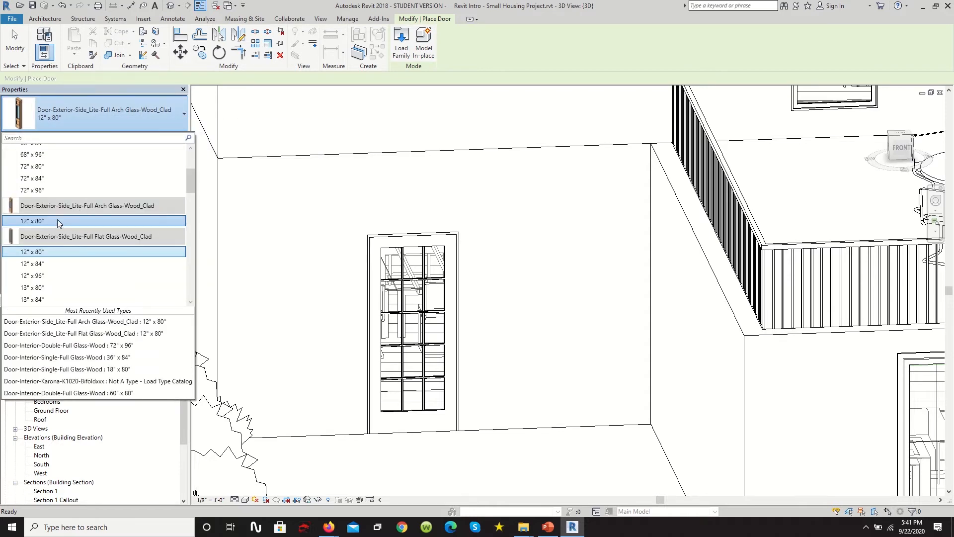
scroll(60, 263, "down", 4)
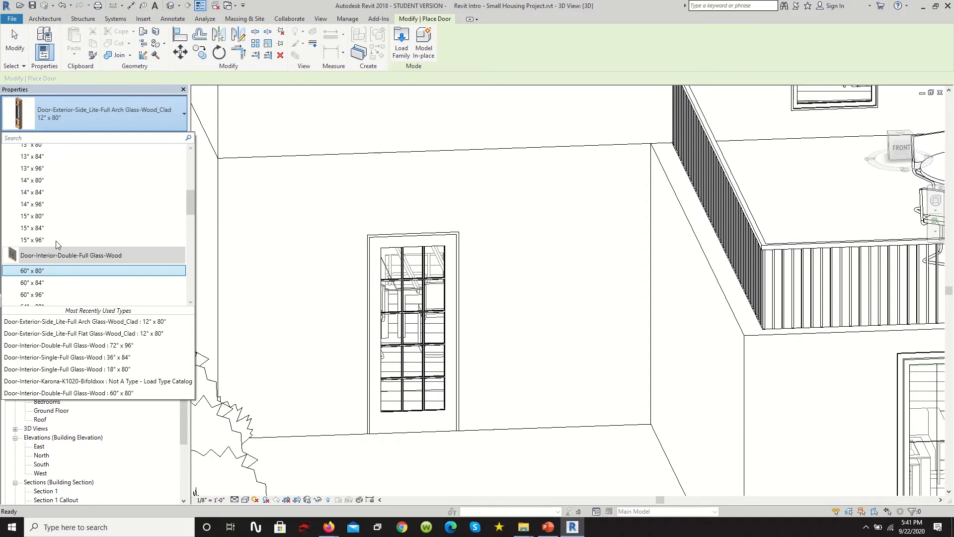
left_click(55, 240)
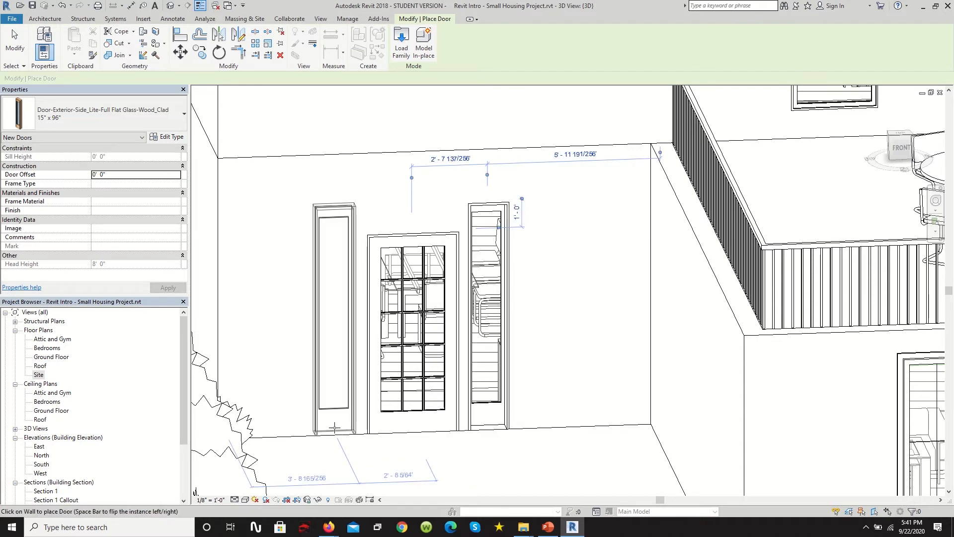
left_click(330, 415)
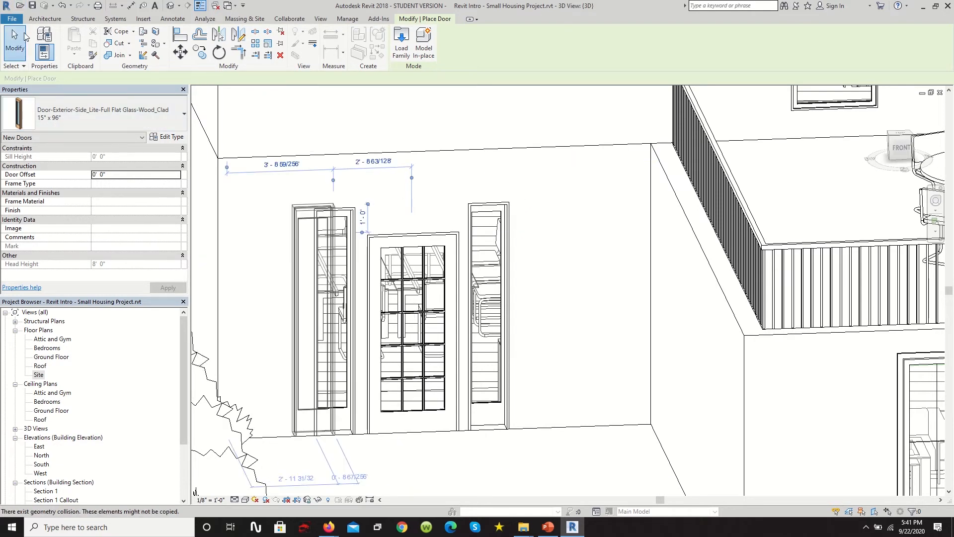
left_click(20, 39)
Duplicate the type of the front entrance door between the sidelights and name it 36" x 96"
scroll(353, 214, "down", 3)
scroll(353, 214, "up", 4)
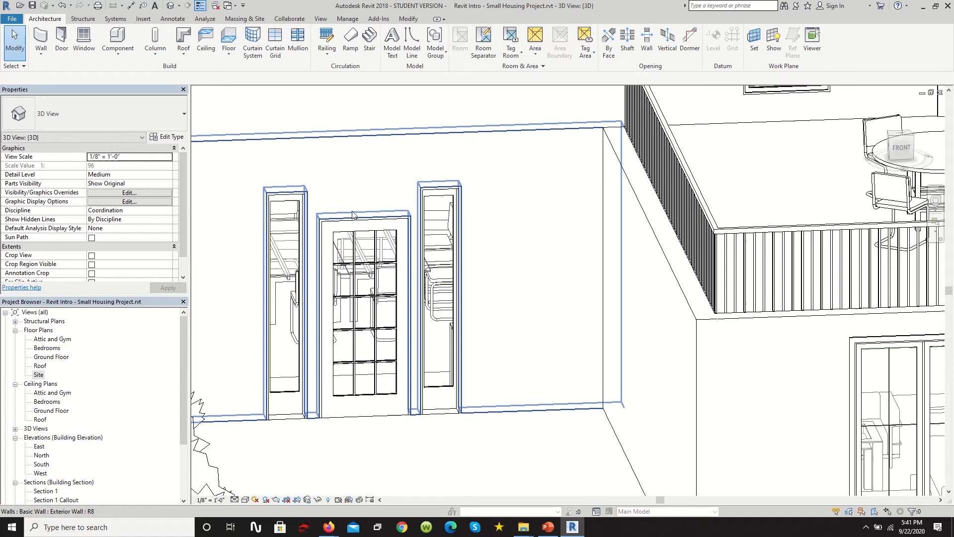
left_click(354, 218)
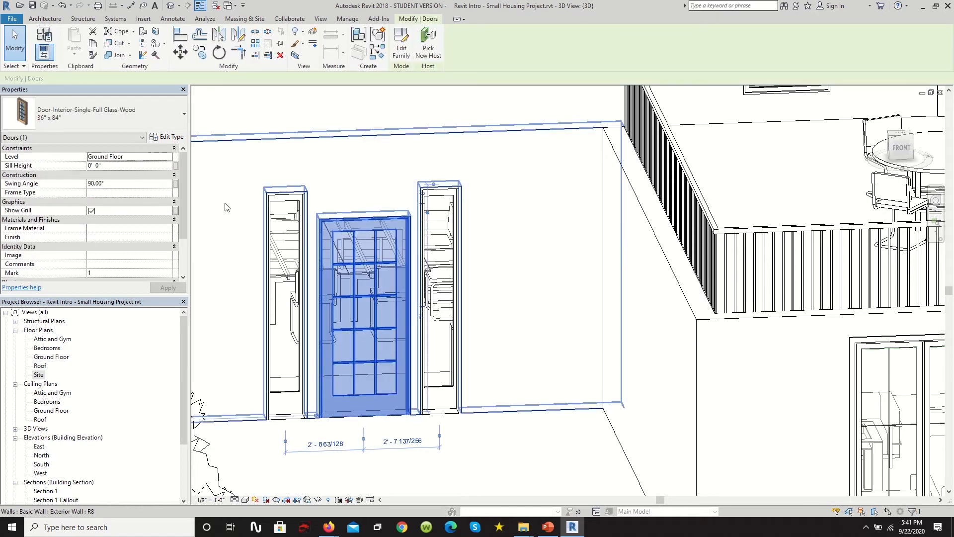
left_click(172, 137)
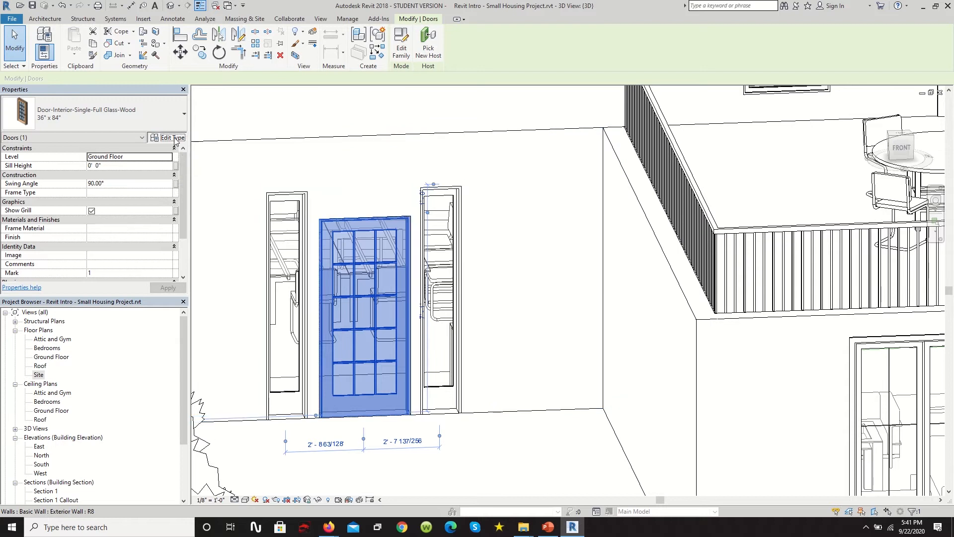
left_click(760, 168)
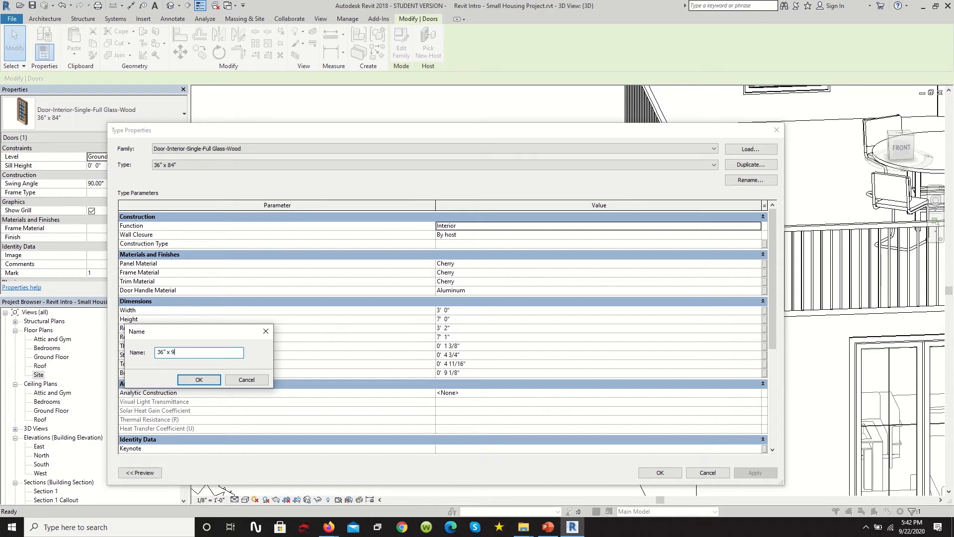
type("36\" x 96\"")
key("Return")
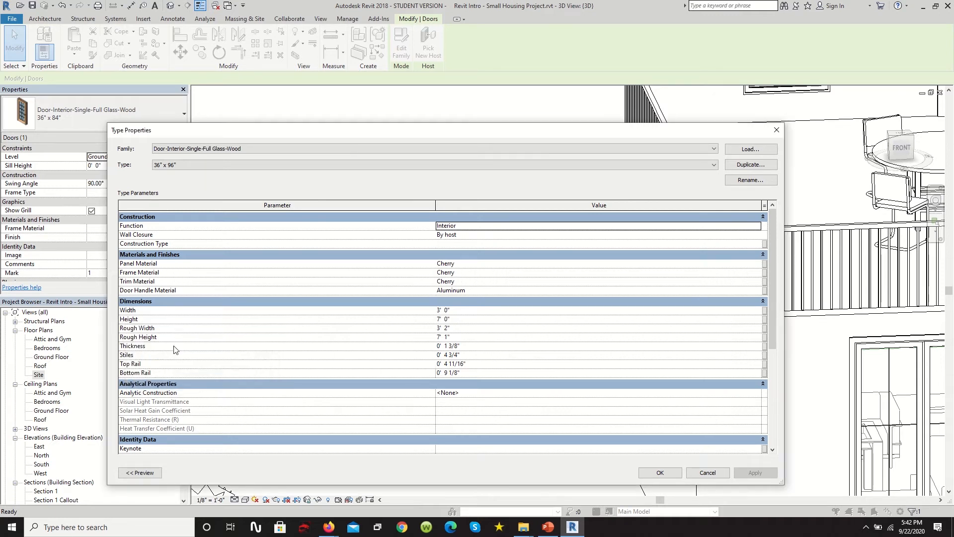
Set the new 36" x 96" door type's height to match the sidelights and apply it to the front door
left_click(450, 321)
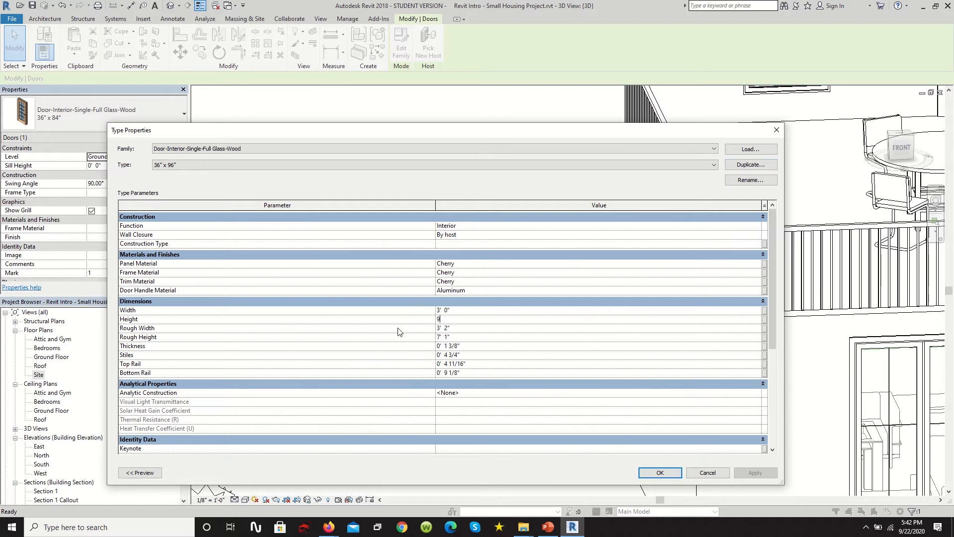
left_click(647, 473)
scroll(464, 252, "down", 4)
scroll(421, 245, "down", 3)
scroll(421, 246, "up", 1)
key("Escape")
scroll(421, 246, "up", 4)
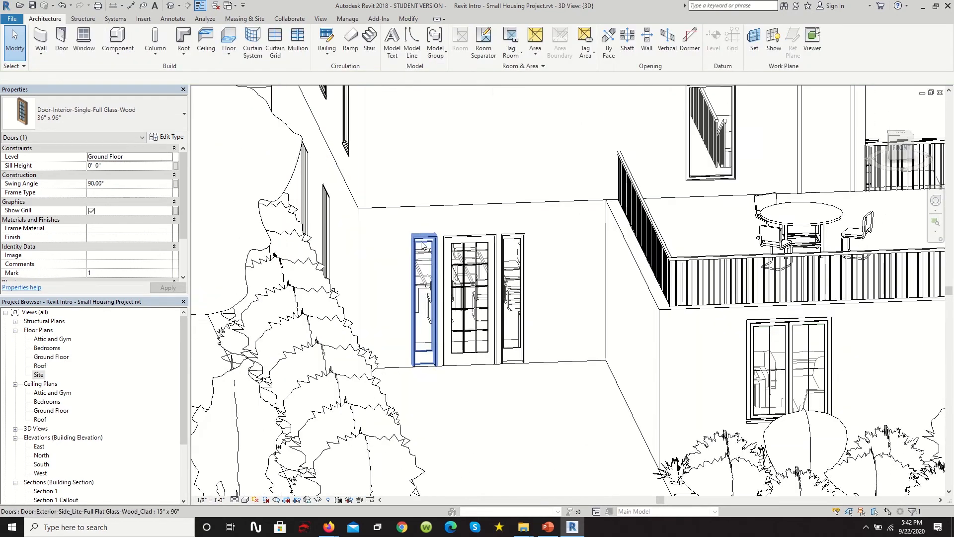
scroll(423, 244, "up", 3)
scroll(426, 284, "up", 1)
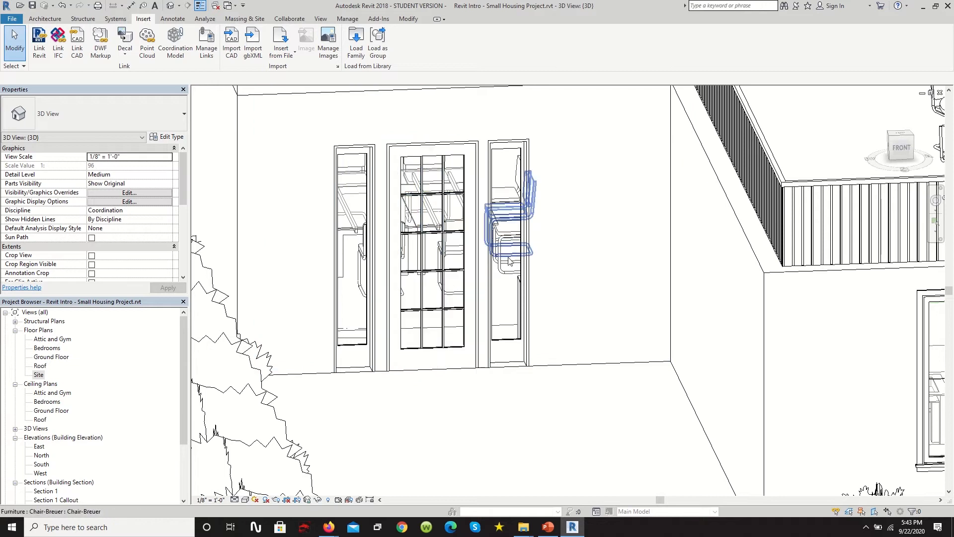
Examine the front facade's windows, doors and balconies in the 3D view from several angles
scroll(472, 318, "down", 3)
scroll(472, 358, "down", 6)
scroll(375, 345, "up", 5)
middle_click_drag(454, 348, 485, 343, "shift")
scroll(501, 323, "down", 5)
scroll(538, 315, "up", 3)
scroll(523, 344, "down", 5)
scroll(512, 358, "up", 4)
middle_click_drag(512, 363, 524, 389, "shift")
scroll(527, 275, "up", 2)
middle_click_drag(528, 274, 494, 268, "shift")
scroll(462, 253, "up", 4)
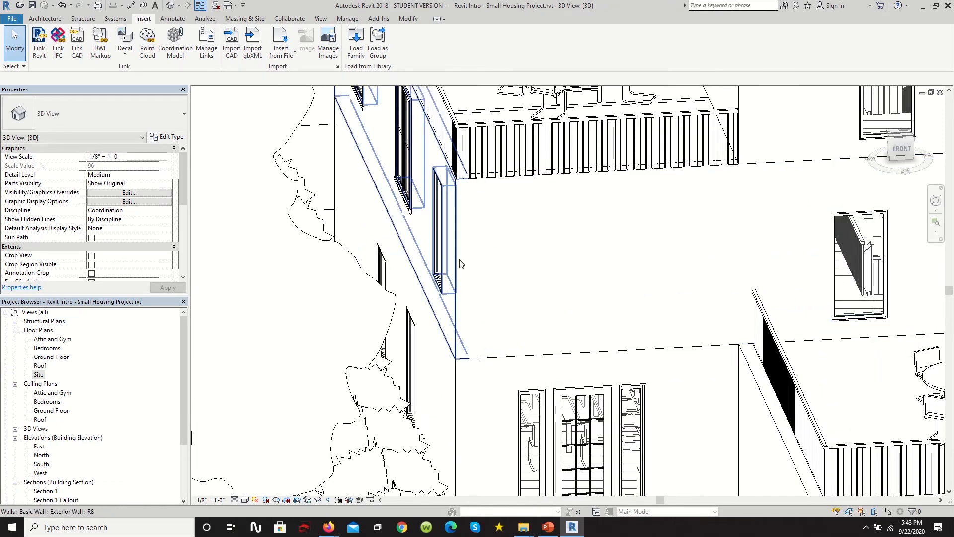
Set the sill height of the 36" x 72" fixed window above the front entrance to 2'
left_click(55, 18)
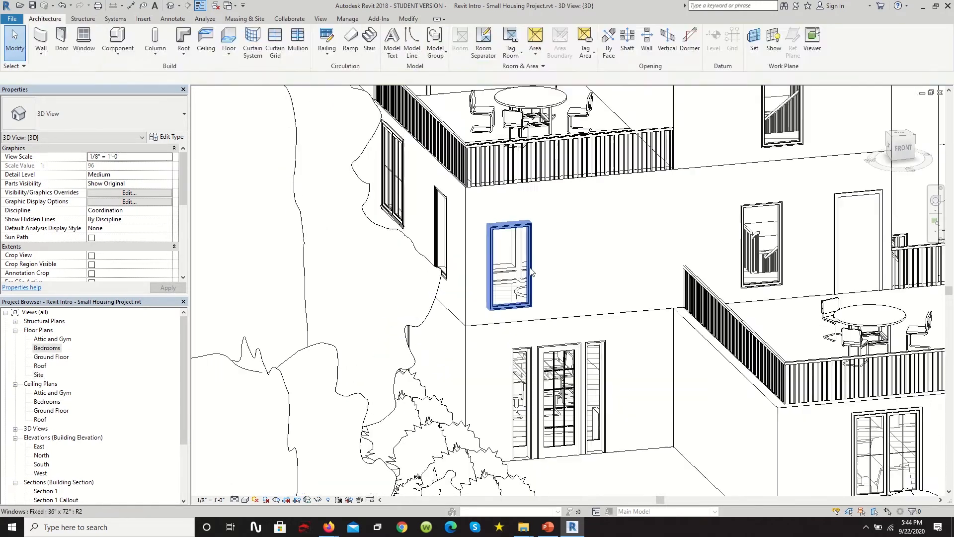
left_click(510, 258)
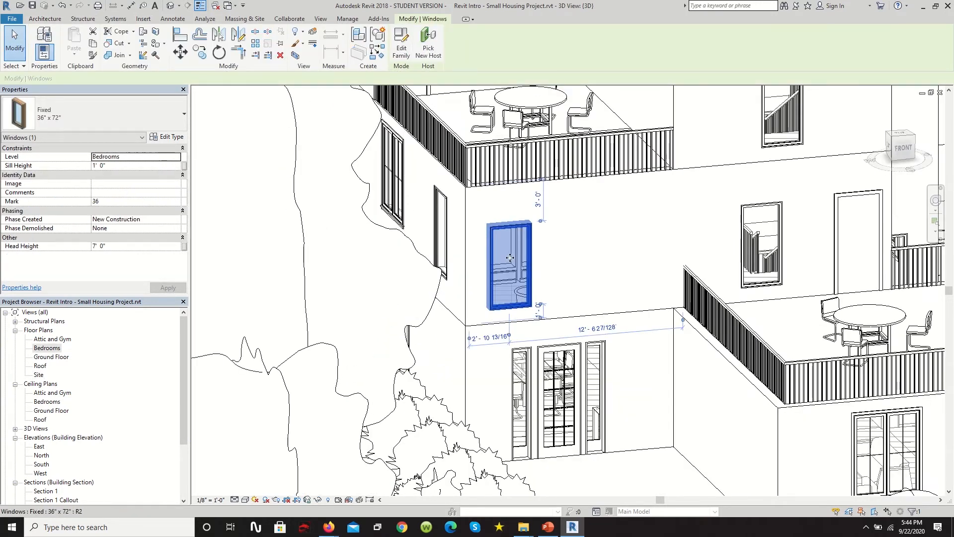
left_click(97, 165)
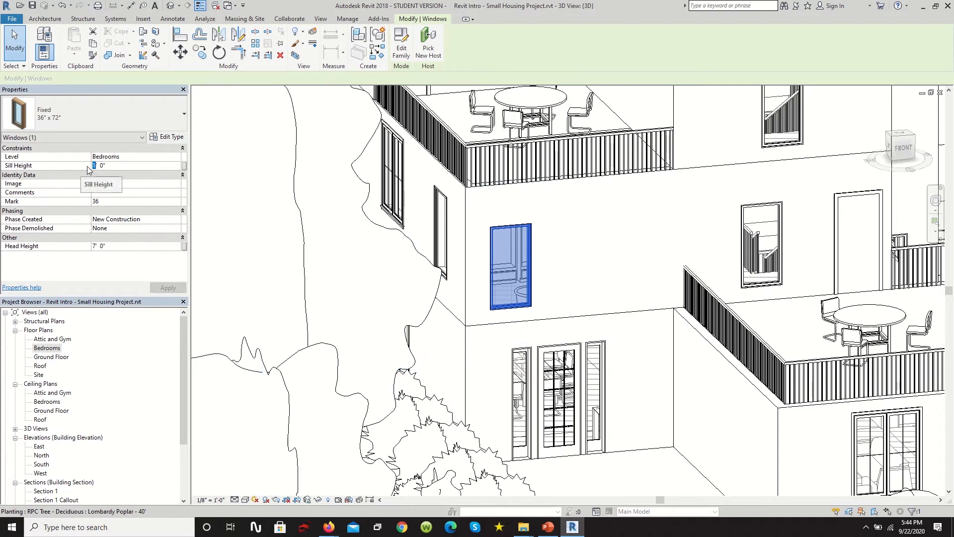
type("2")
key("Return")
left_click(21, 43)
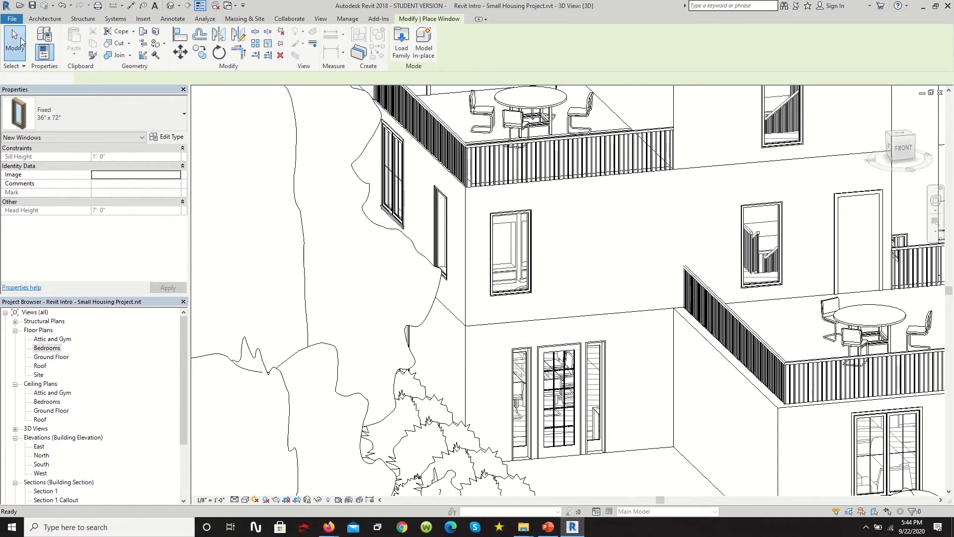
Open the Site floor plan and set its visual style to Hidden Line
scroll(535, 278, "down", 3)
middle_click_drag(572, 366, 522, 364, "shift")
middle_click_drag(482, 325, 428, 413, "shift")
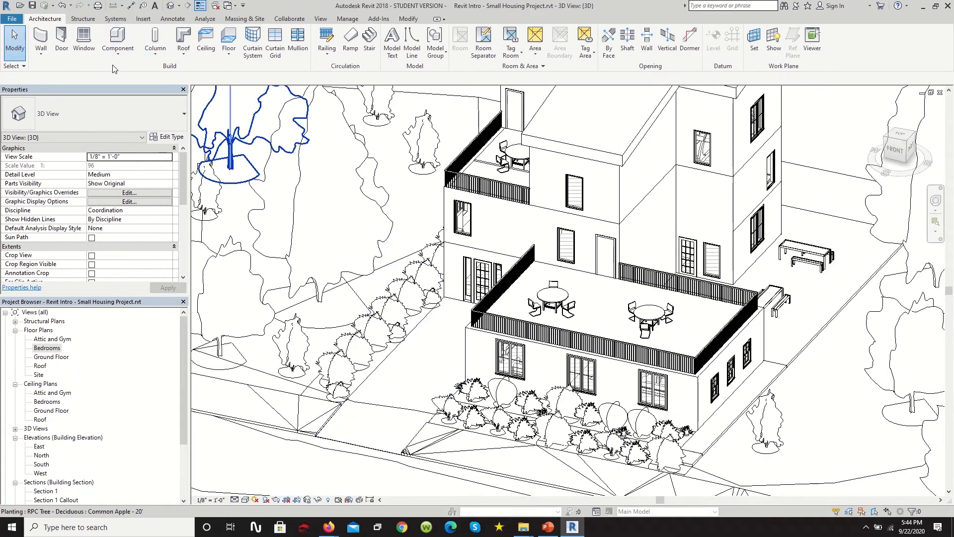
double_click(39, 374)
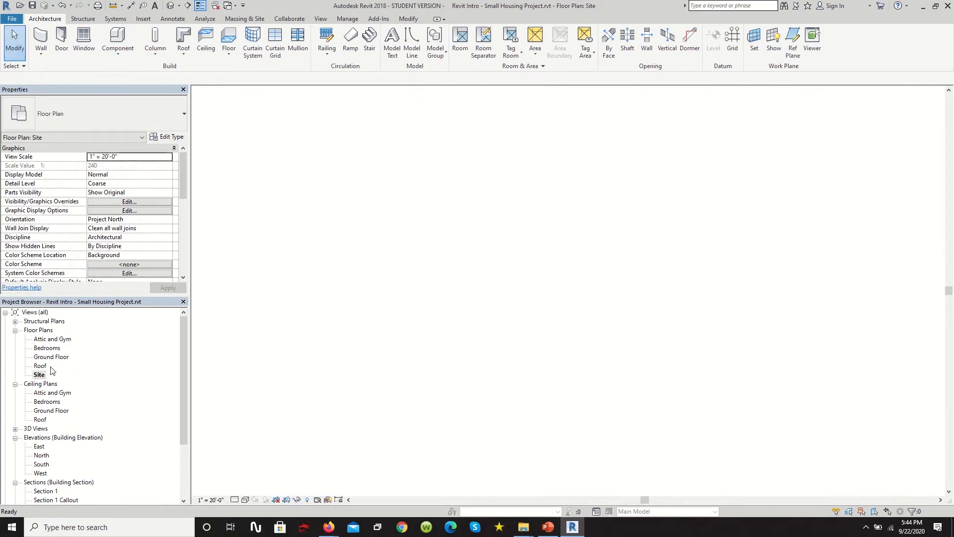
left_click(245, 499)
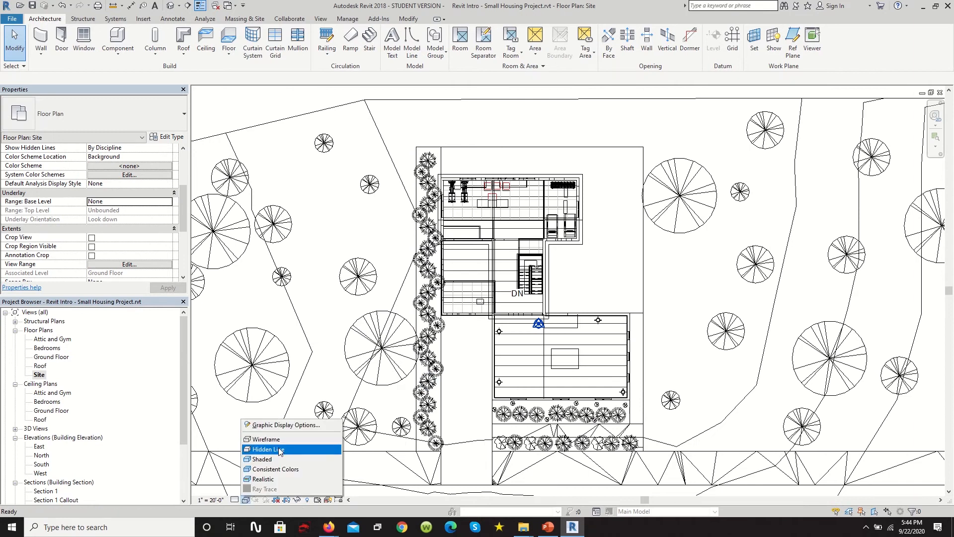
left_click(278, 450)
Place a Bollard Light, Incandescent - 120V, on the driveway edge beside the lower end of the shrub row
scroll(567, 303, "down", 3)
scroll(569, 324, "up", 2)
middle_click_drag(569, 324, 494, 343)
scroll(494, 347, "up", 3)
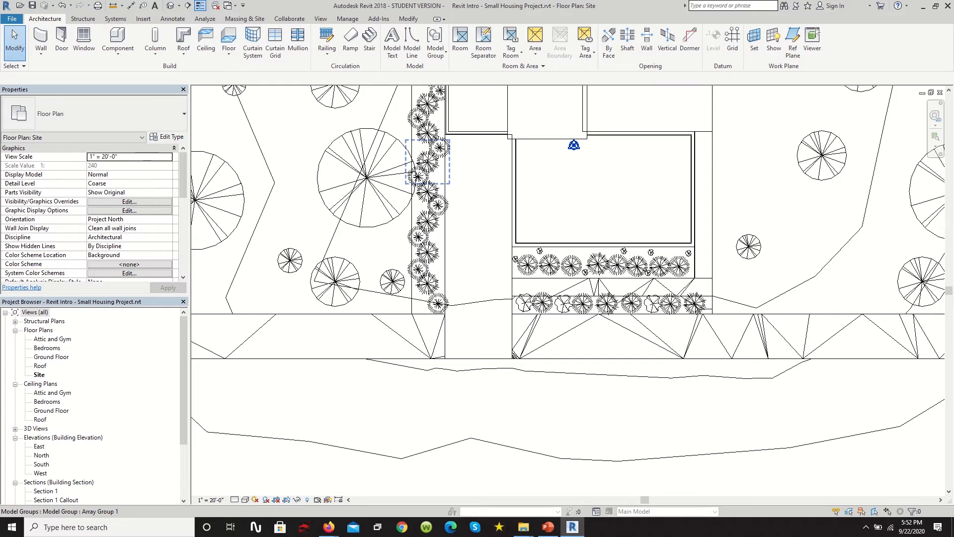
scroll(495, 327, "down", 5)
scroll(495, 327, "up", 3)
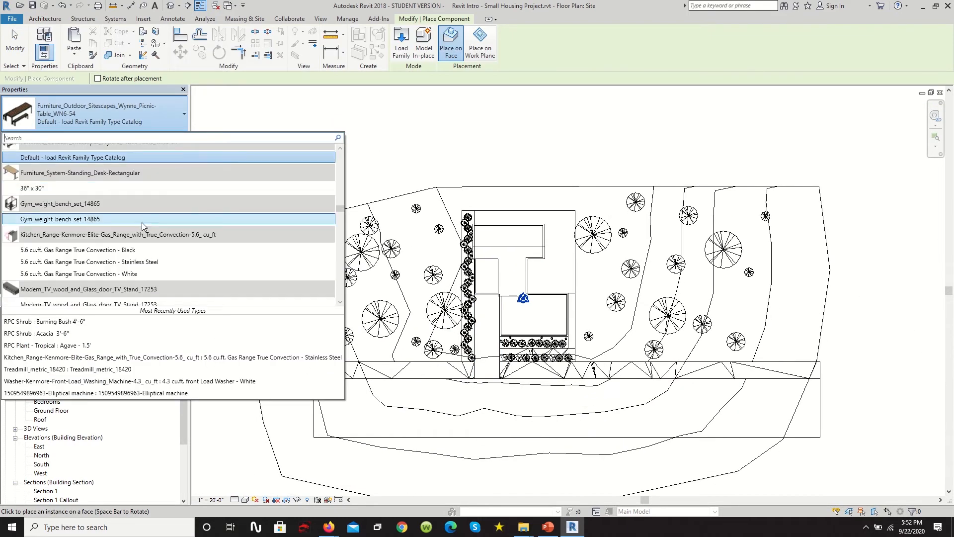
scroll(142, 222, "down", 5)
scroll(141, 234, "up", 10)
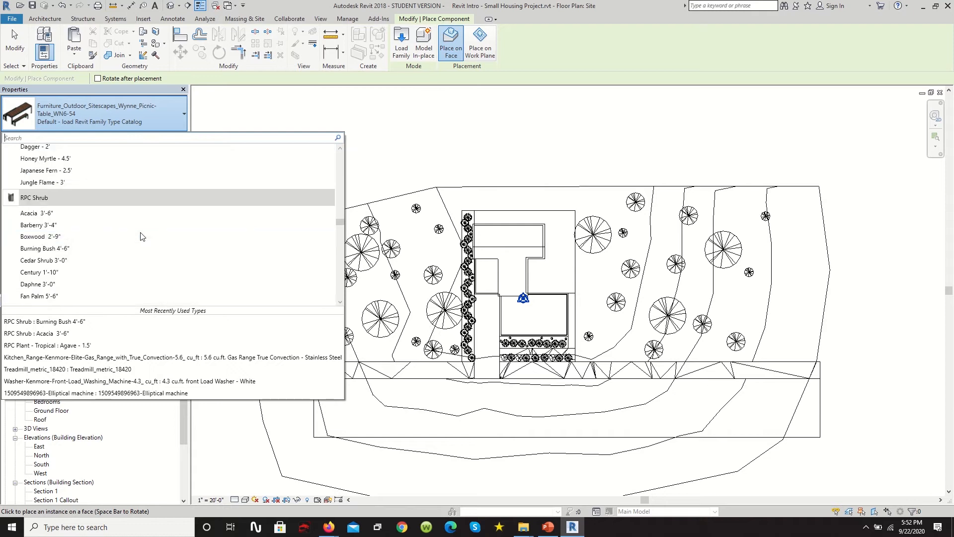
left_click(47, 279)
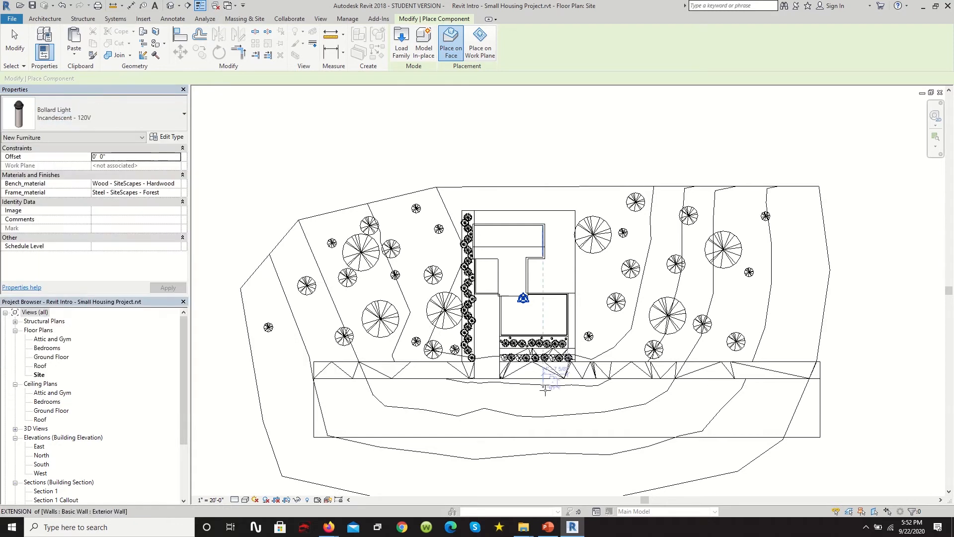
scroll(436, 347, "up", 8)
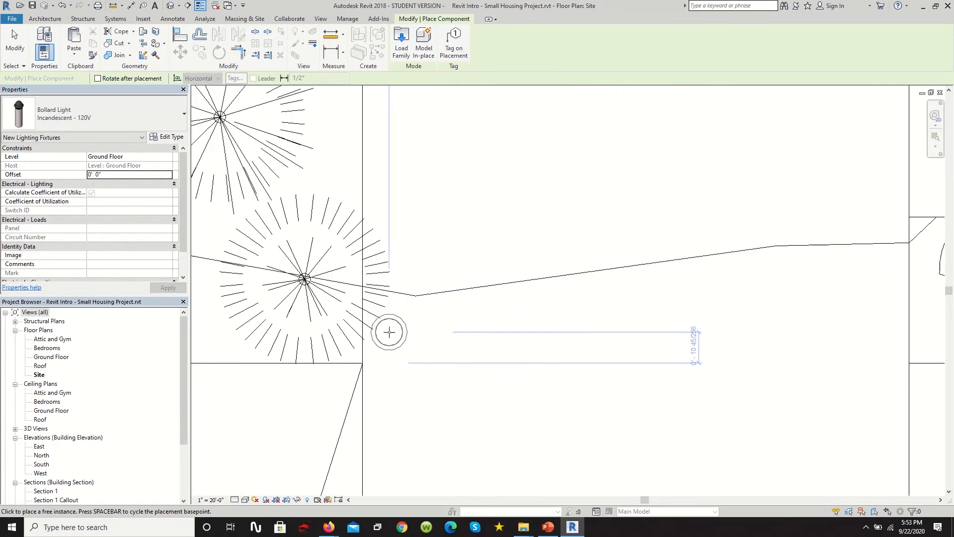
scroll(391, 313, "down", 6)
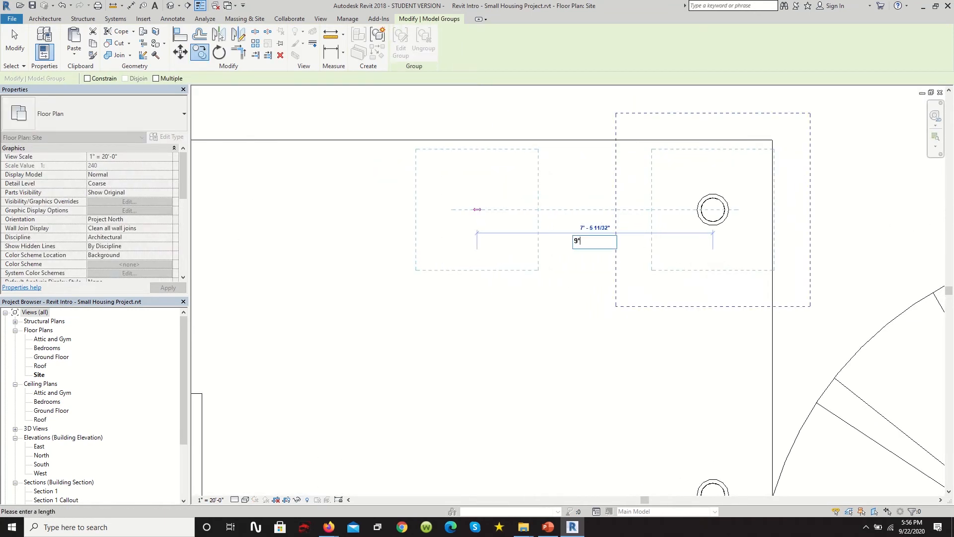
Copy the bollard light at the patio's upper-right corner 9' to the left along the upper edge
key("Return")
key("Escape")
scroll(567, 234, "down", 2)
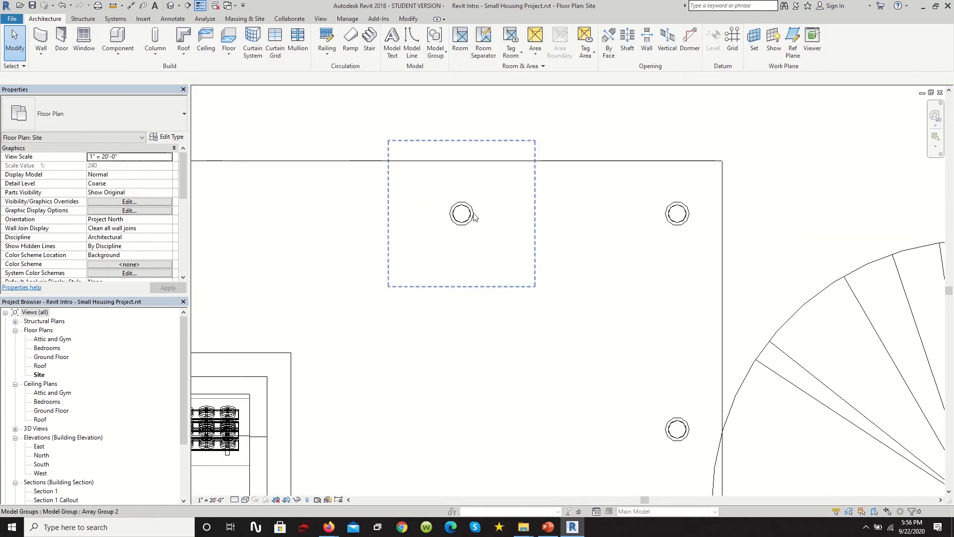
Array the copied bollard leftward along the patio's upper edge with 18 items, using the distance from the corner bollard as spacing
left_click(473, 216)
scroll(621, 208, "down", 1)
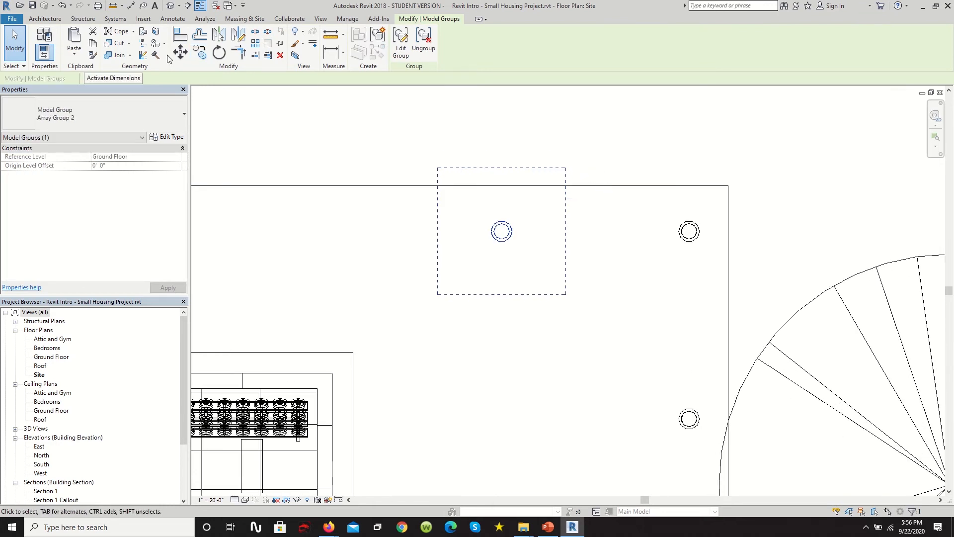
left_click(256, 44)
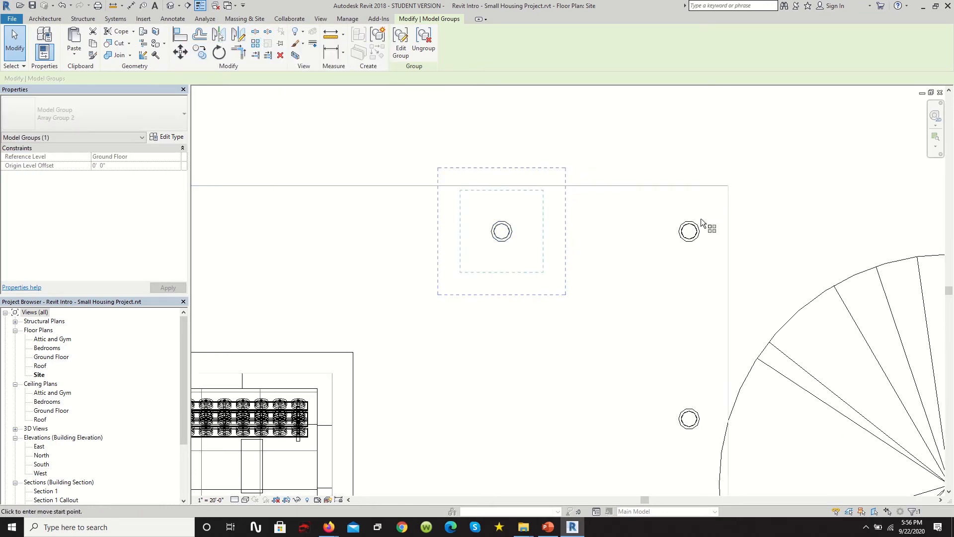
left_click(689, 231)
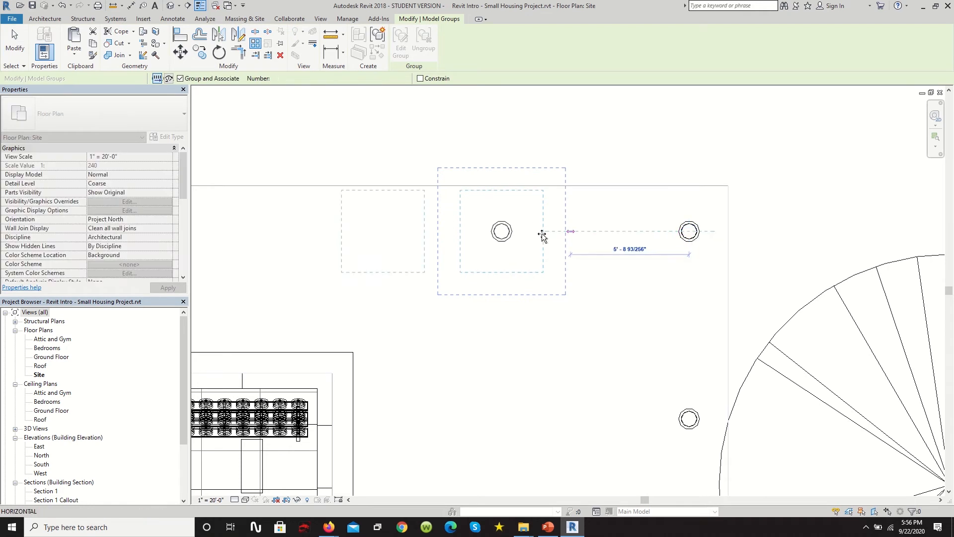
left_click(502, 231)
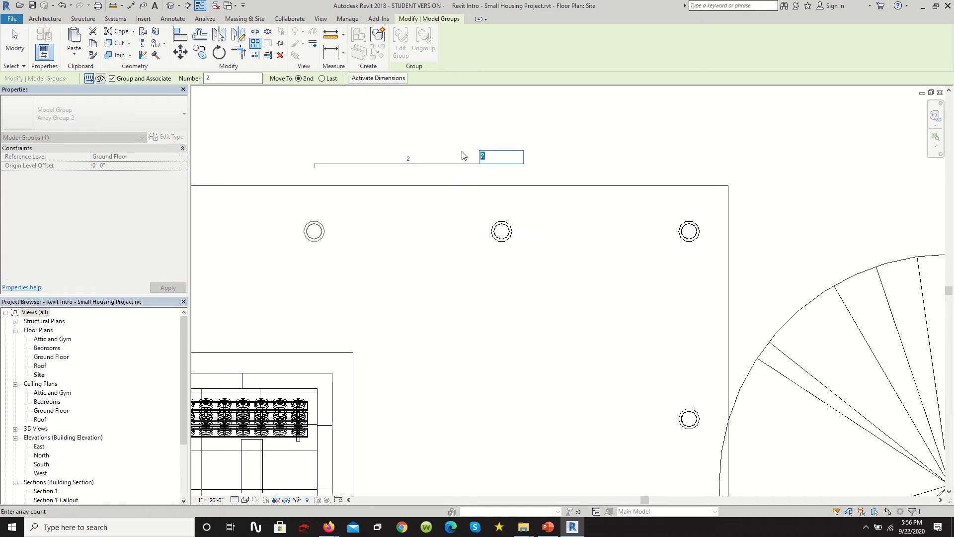
type("18")
key("Return")
scroll(368, 220, "down", 5)
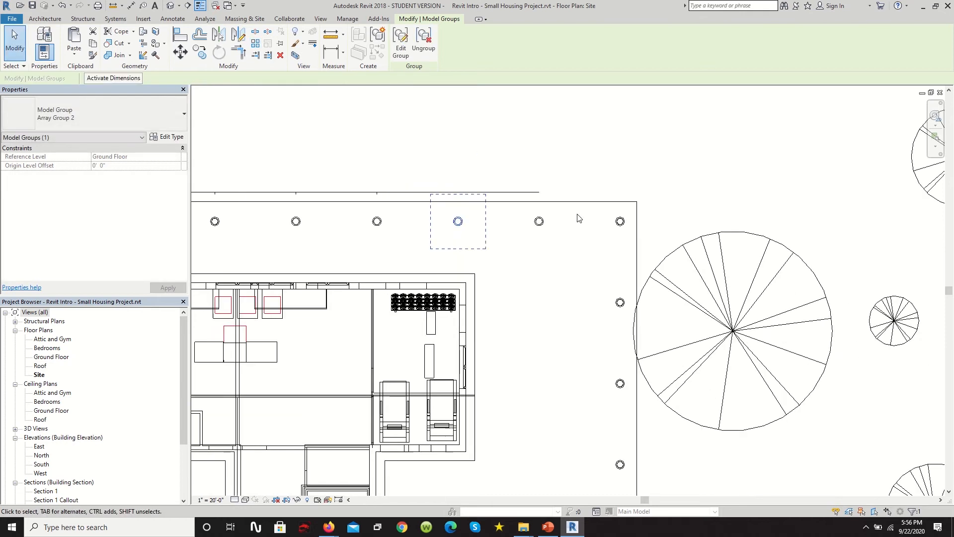
scroll(368, 220, "up", 3)
key("Escape")
scroll(318, 228, "up", 3)
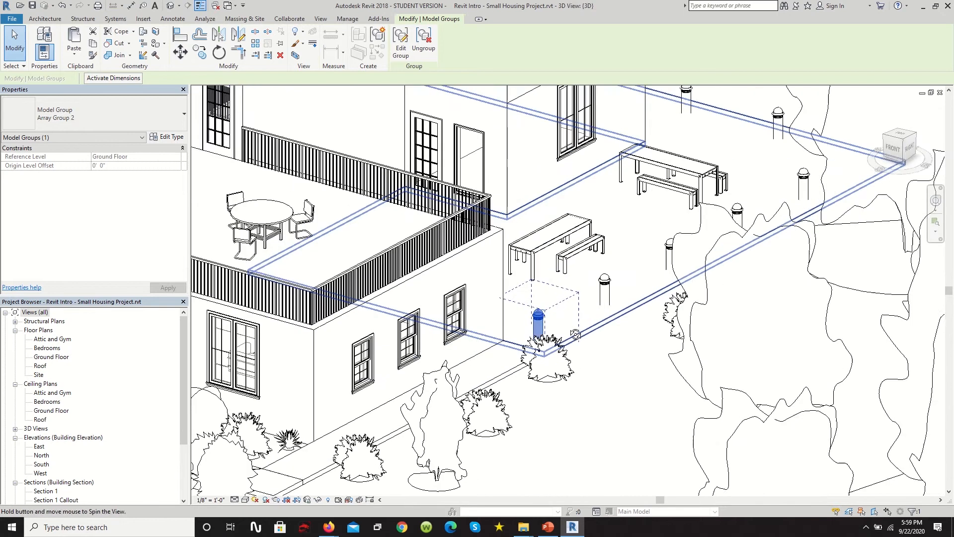
Edit the array group of the bollard at the patio's front corner in 3D and remove that bollard from the group
scroll(575, 333, "up", 4)
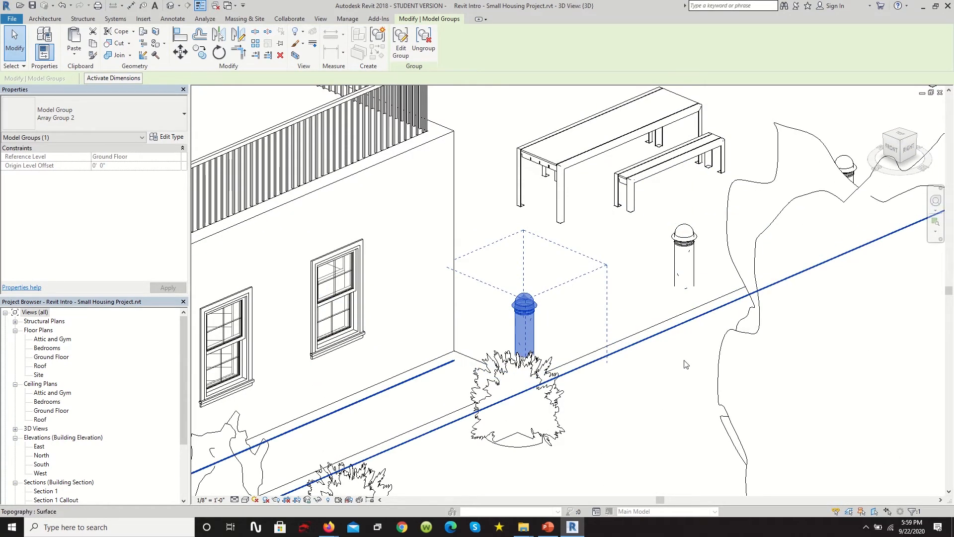
middle_click_drag(673, 372, 600, 366, "shift")
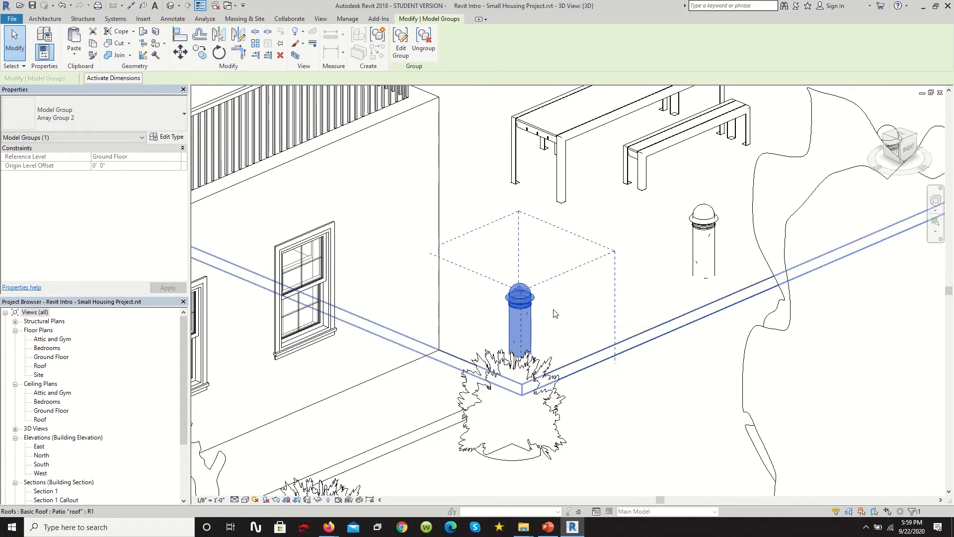
scroll(588, 311, "down", 5)
key("Escape")
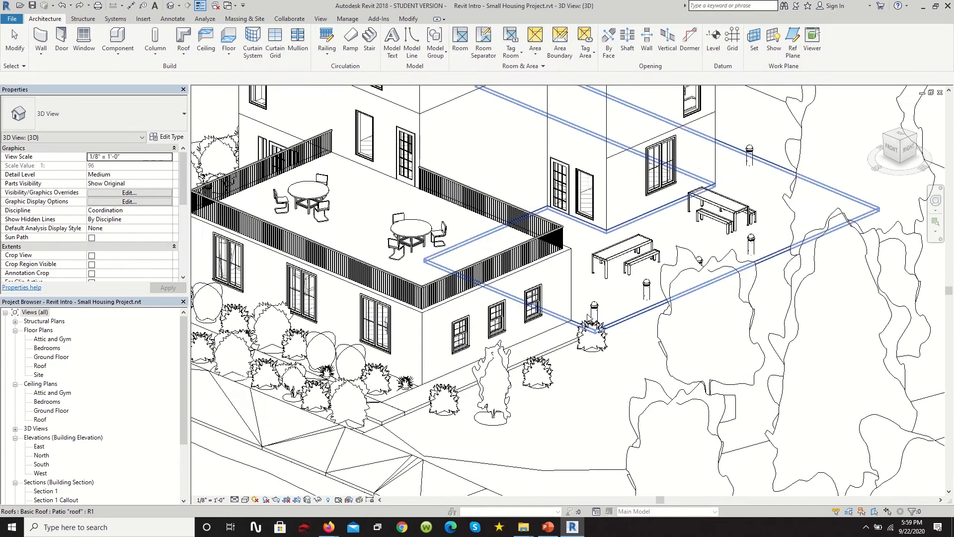
left_click(594, 312)
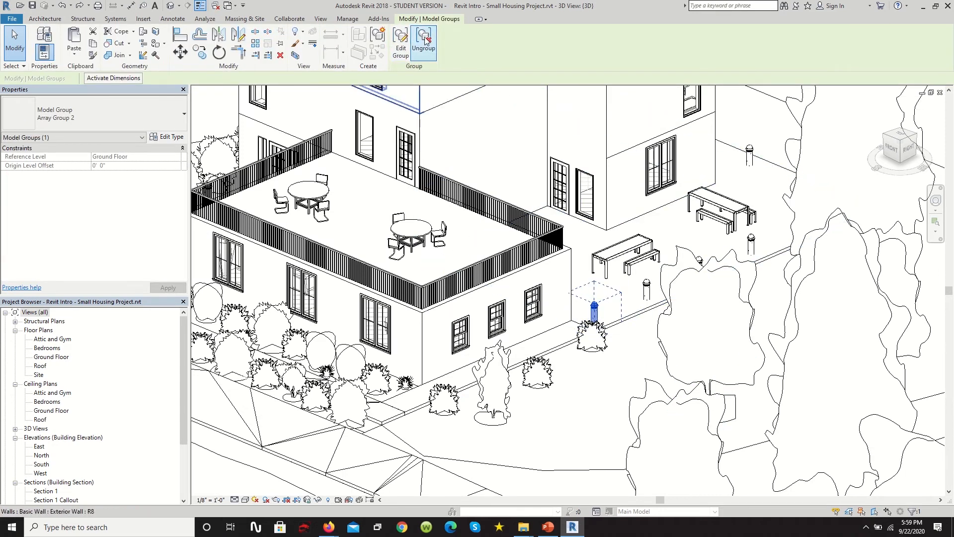
scroll(612, 300, "up", 3)
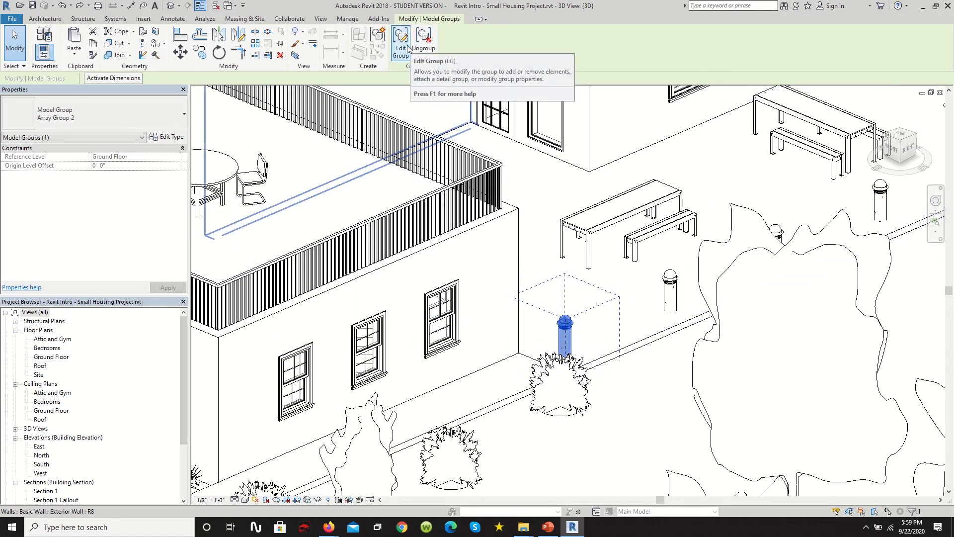
scroll(646, 332, "down", 4)
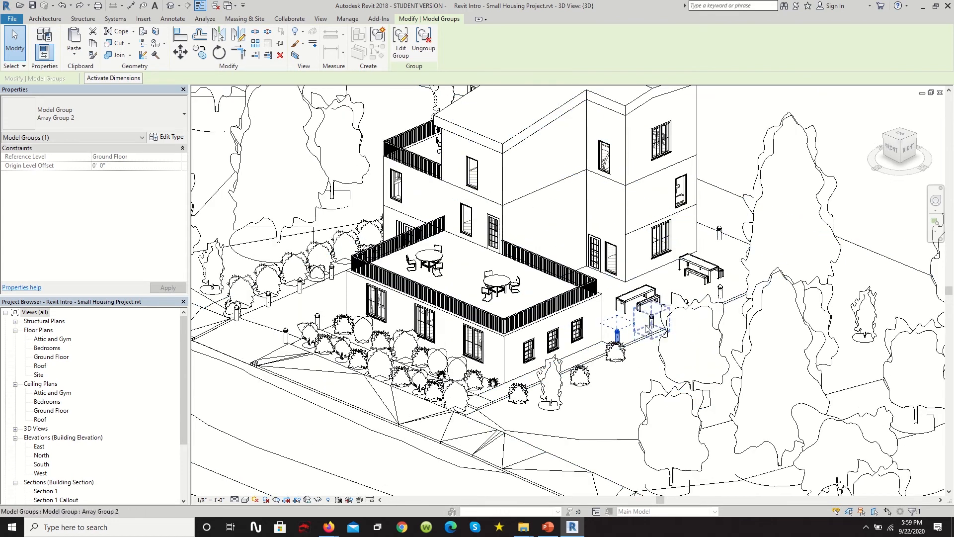
scroll(530, 154, "up", 1)
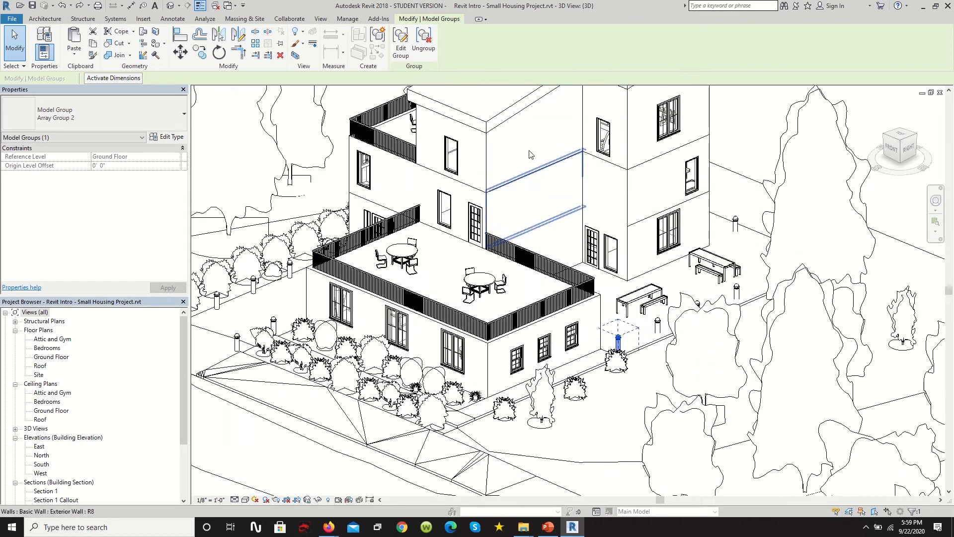
left_click(403, 47)
scroll(597, 248, "down", 2)
scroll(223, 194, "up", 2)
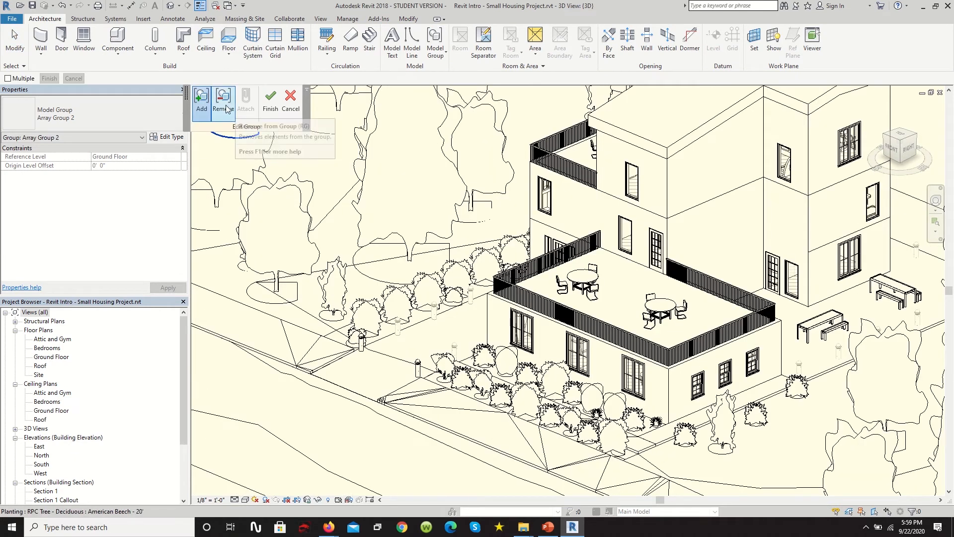
left_click(223, 100)
scroll(363, 343, "up", 3)
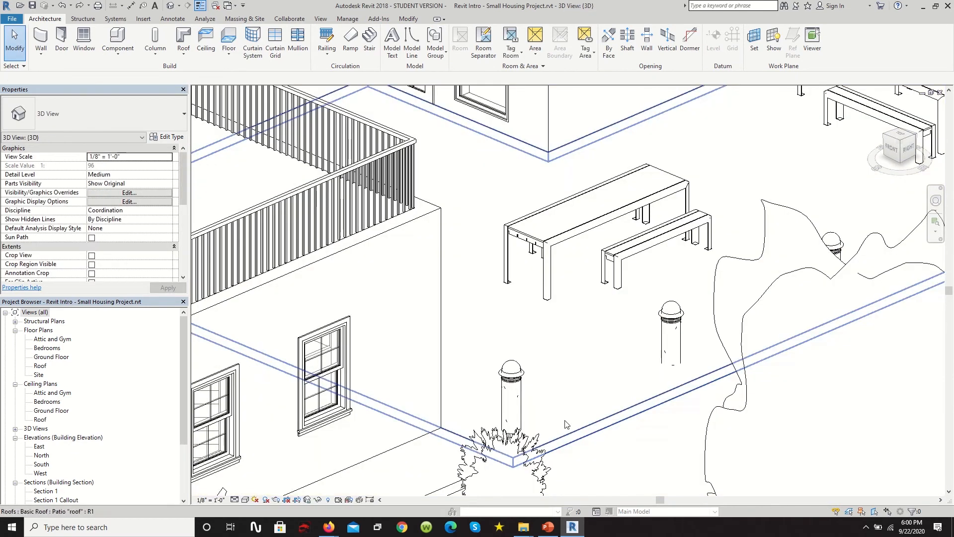
Compare the offset of the ungrouped corner bollard with the origin level offset of the neighbouring grouped bollard
left_click(511, 393)
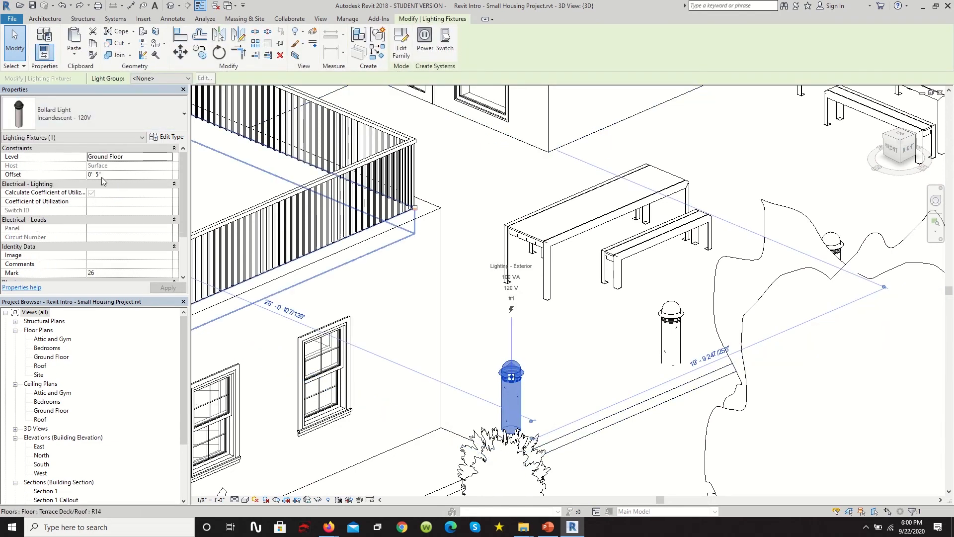
scroll(671, 242, "down", 4)
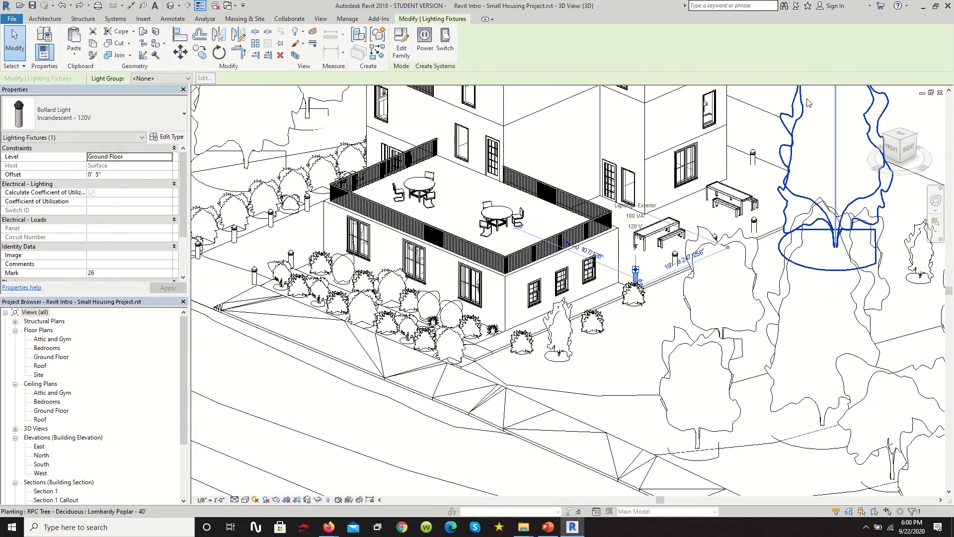
left_click(773, 96)
scroll(695, 251, "up", 4)
left_click(633, 276)
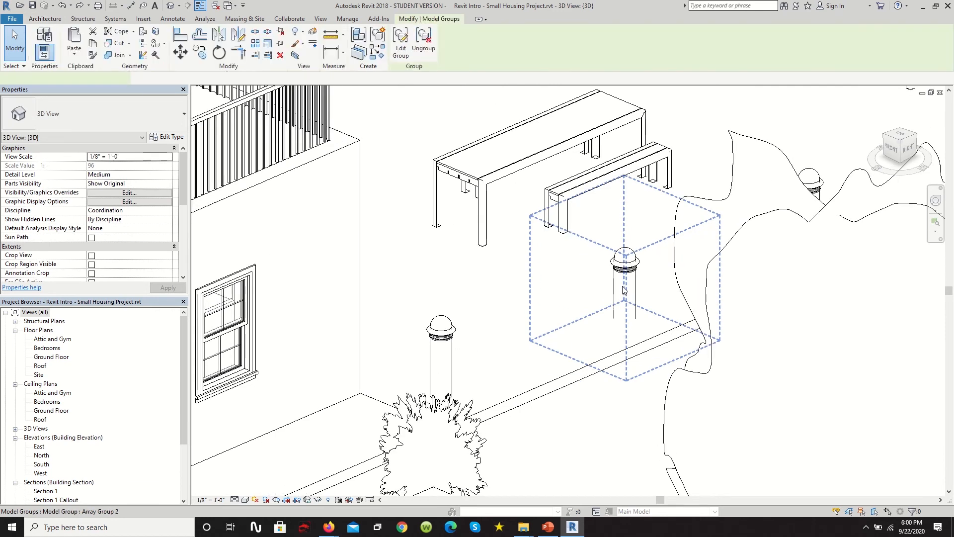
scroll(571, 303, "down", 4)
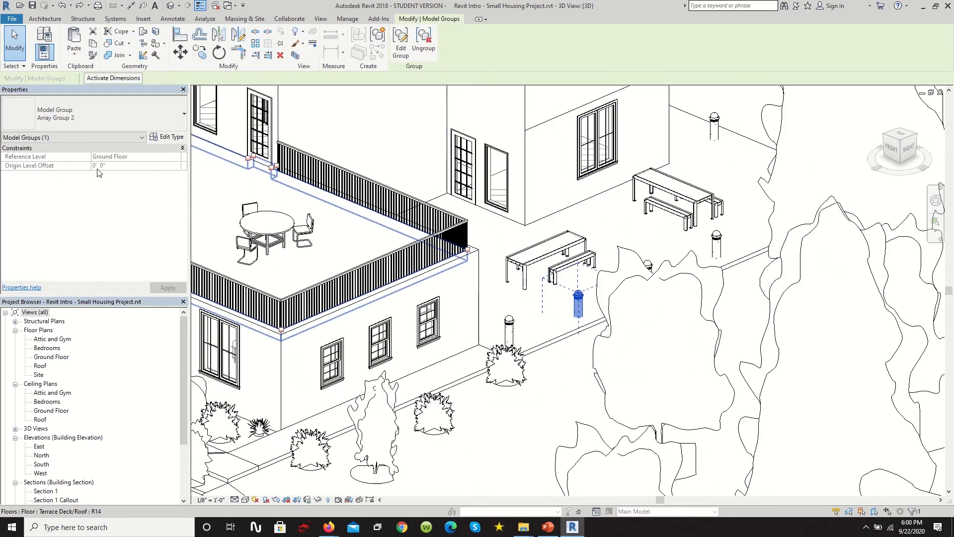
scroll(633, 285, "down", 2)
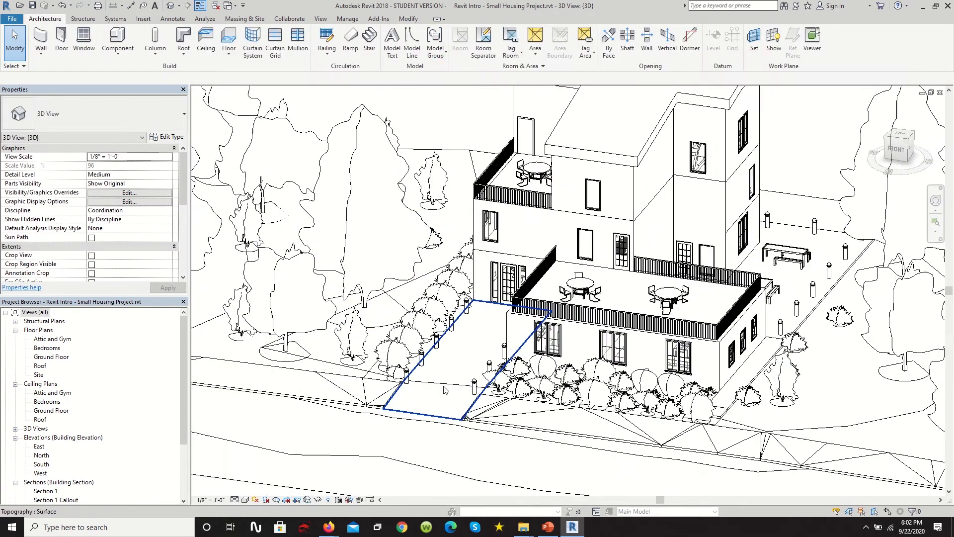
Go through the Attic and Gym and Bedrooms reflected ceiling plans and open the Ground Floor reflected ceiling plan
scroll(420, 396, "up", 2)
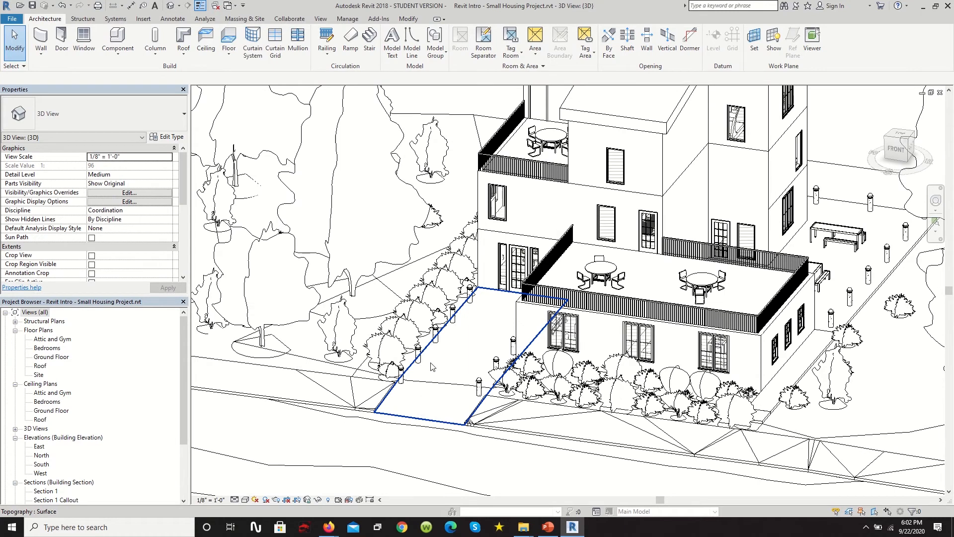
scroll(432, 367, "down", 2)
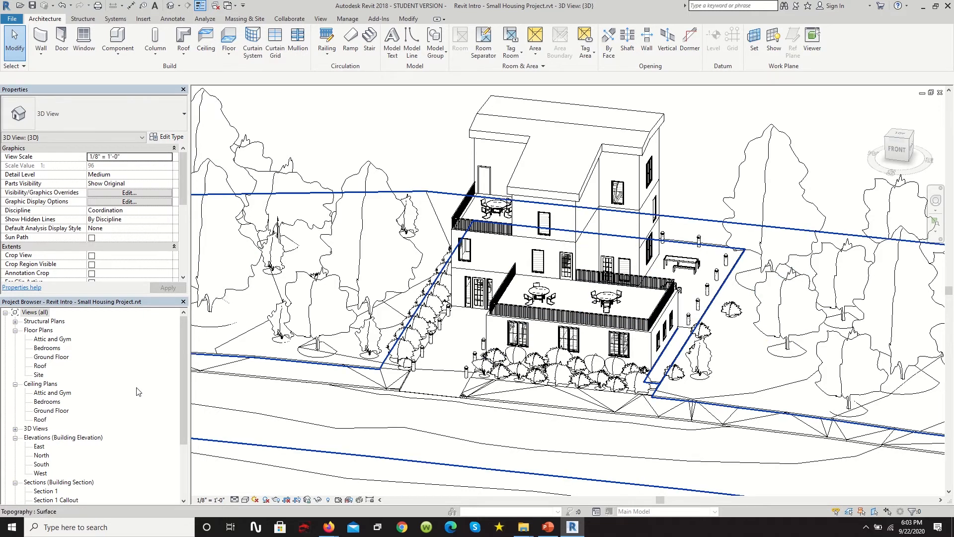
left_click(45, 384)
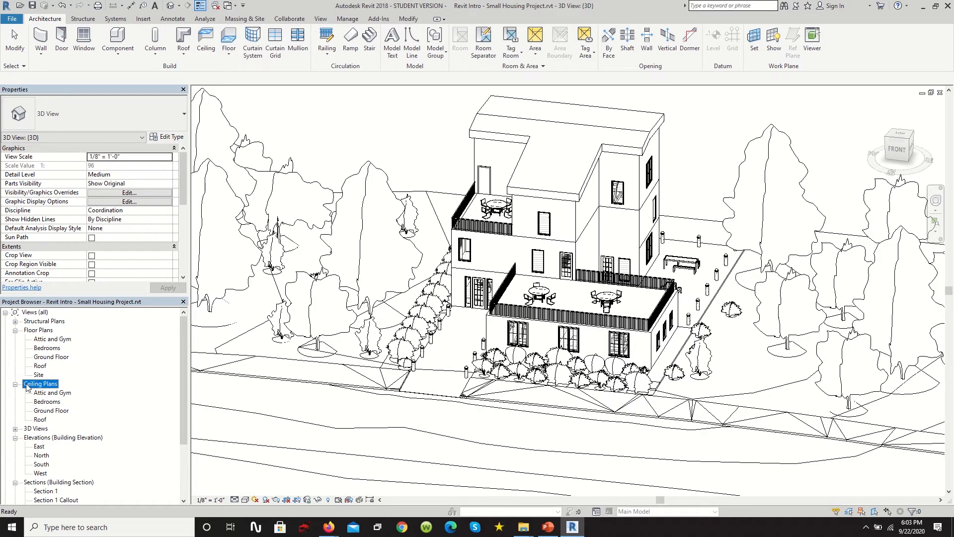
double_click(50, 392)
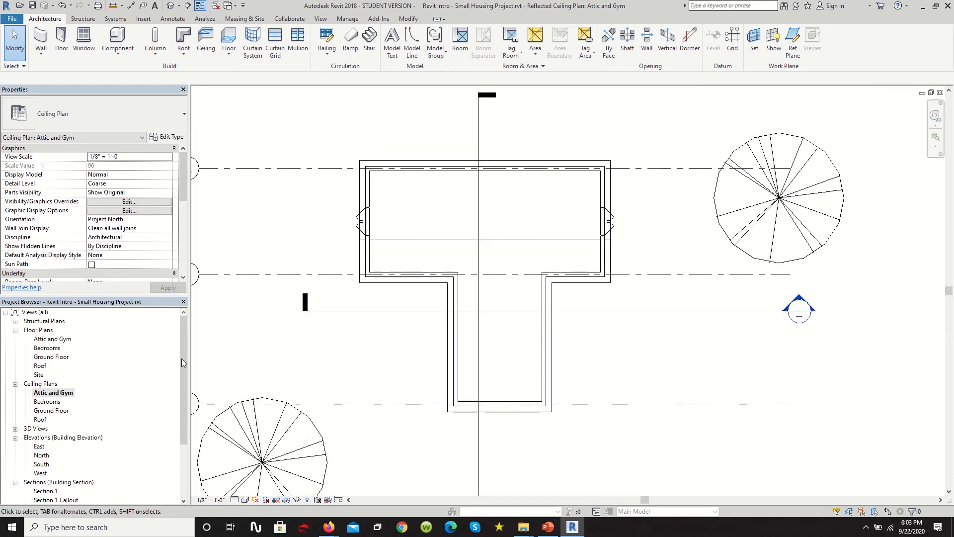
double_click(48, 401)
double_click(50, 410)
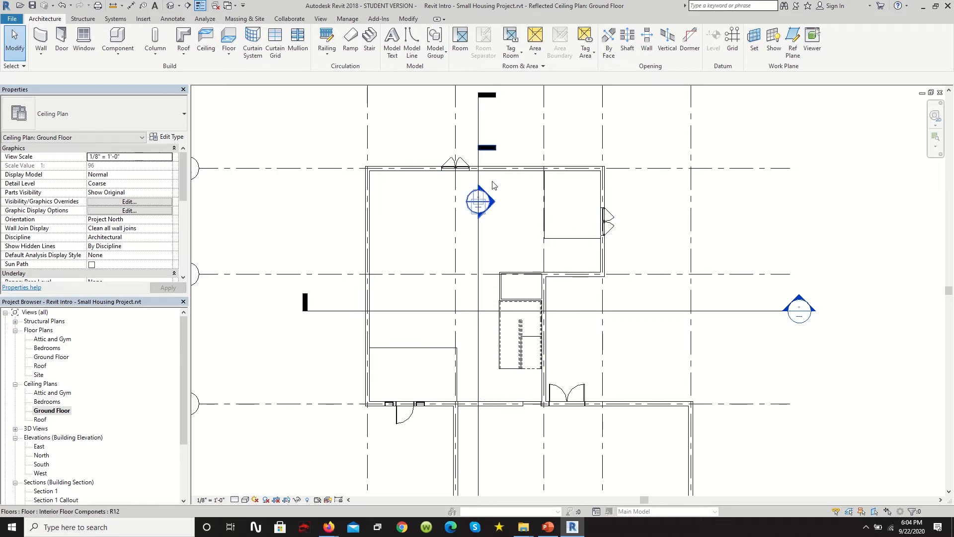
Start loading a family and browse the US Imperial library to the Lighting, Architectural, Internal folder
left_click(143, 18)
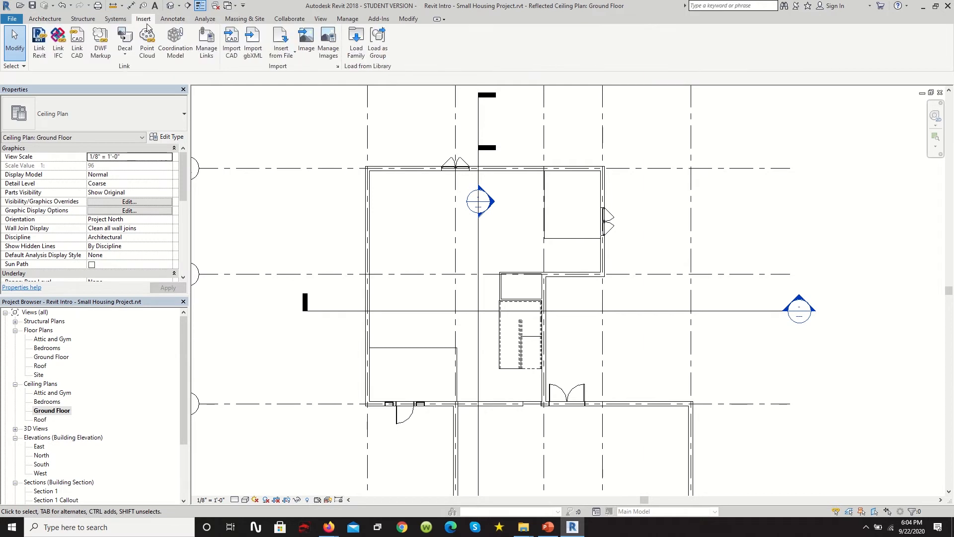
left_click(353, 51)
scroll(322, 235, "down", 6)
double_click(318, 221)
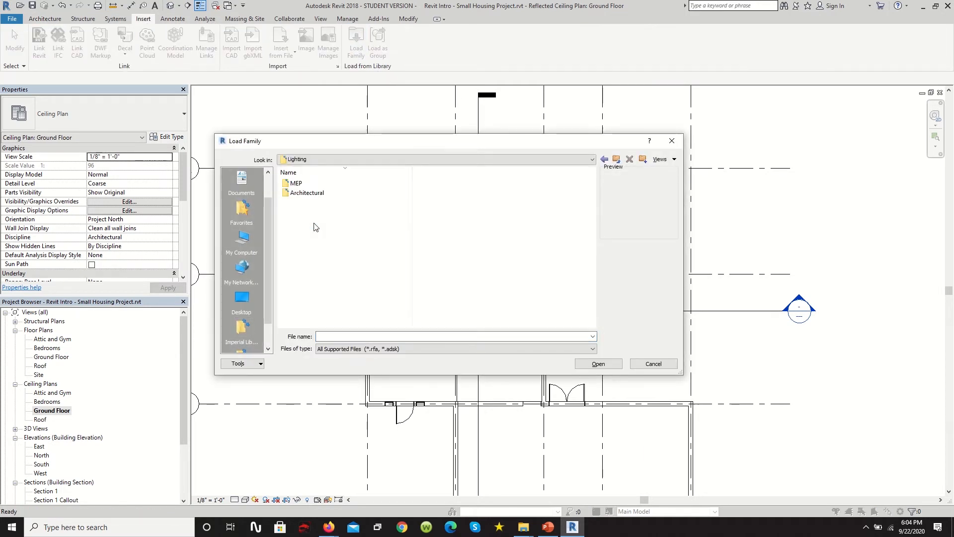
left_click(309, 195)
double_click(308, 196)
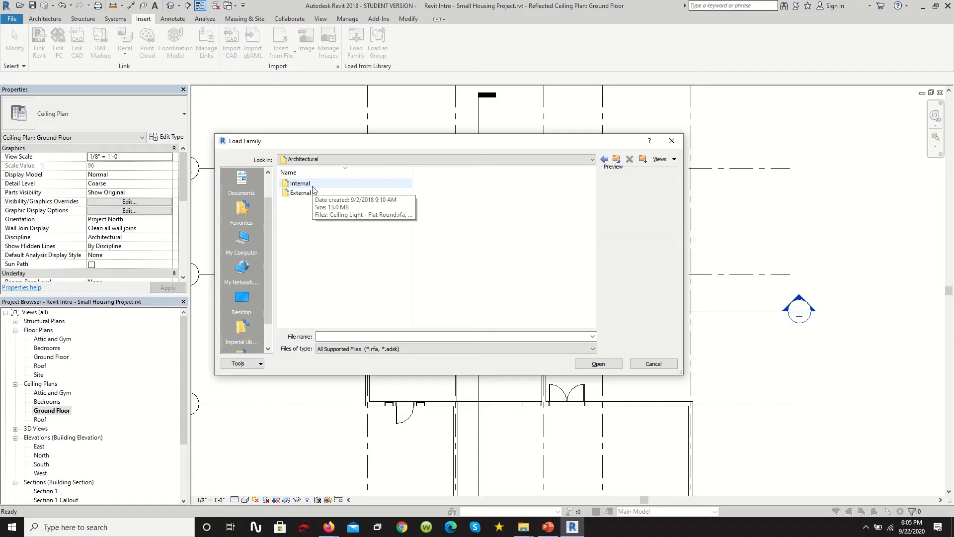
double_click(312, 185)
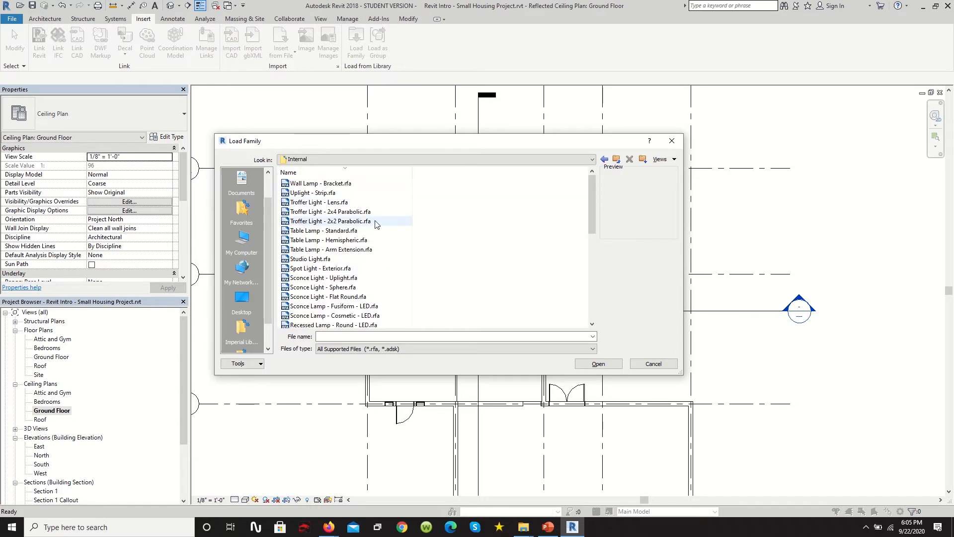
Examine the previews of the troffer light, table lamp and sconce light families in the Internal lighting folder
key("Down")
key("Down")
key("Down")
key("Down")
key("Down")
key("Down")
key("Down")
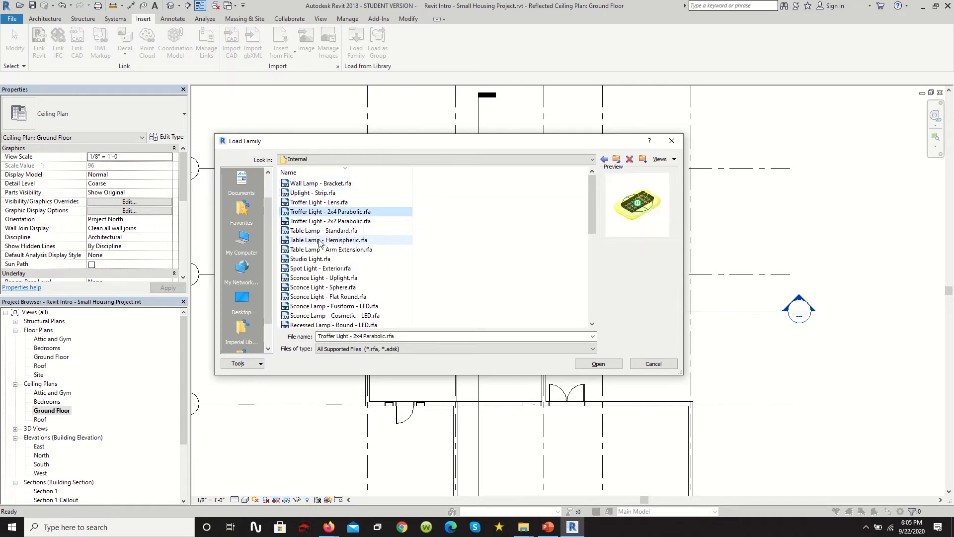
left_click(321, 278)
left_click(320, 250)
left_click(328, 230)
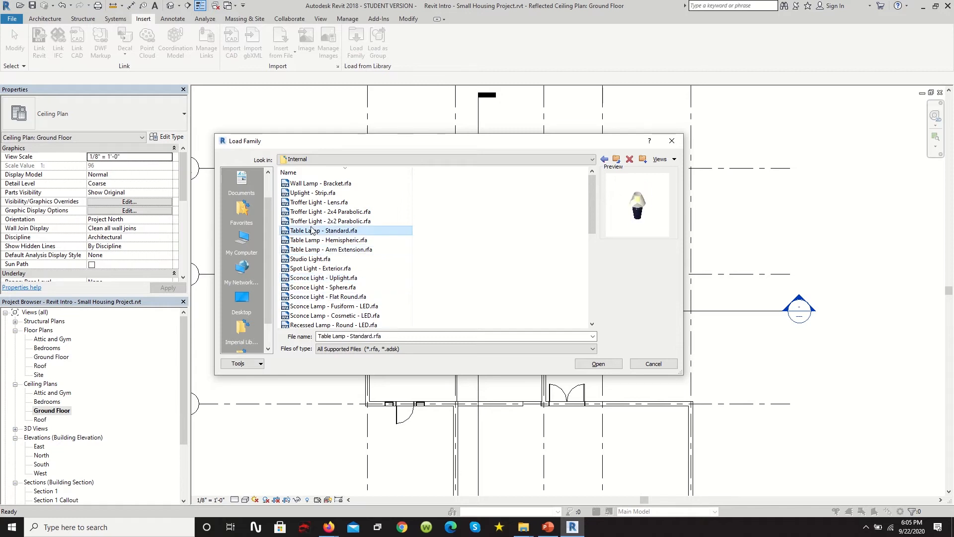
left_click(323, 212)
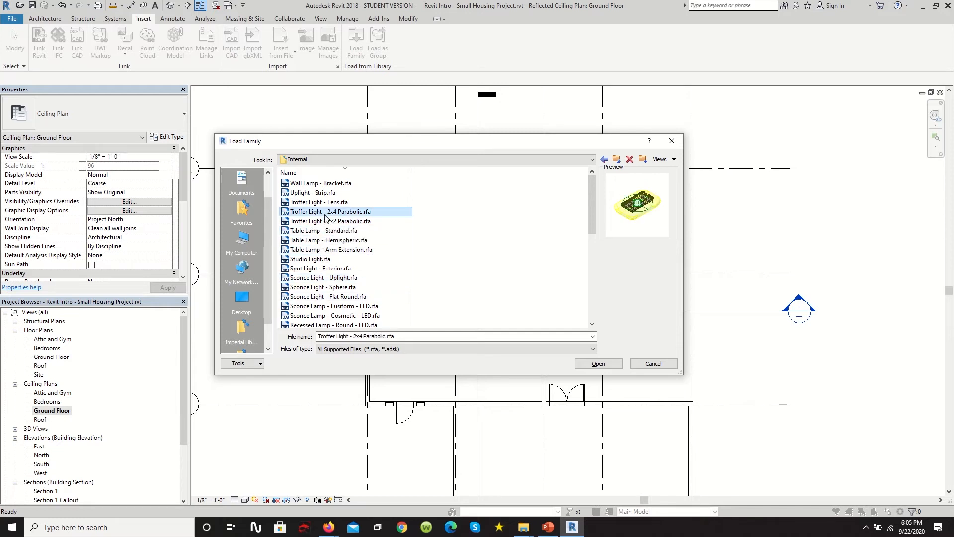
left_click(320, 240)
left_click(318, 279)
Examine the previews of the ceiling light, downlight and floor lamp families further down the folder
scroll(319, 293, "down", 8)
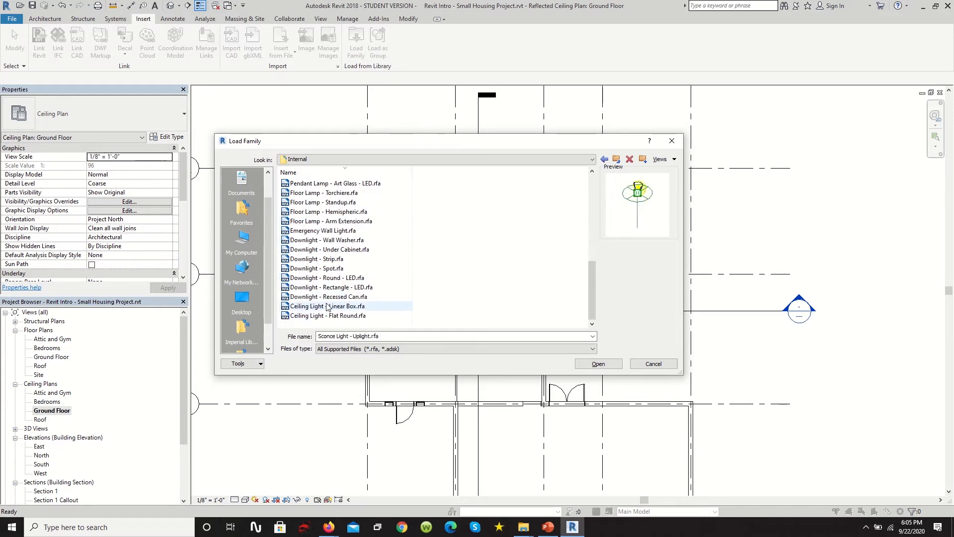
left_click(322, 316)
left_click(324, 307)
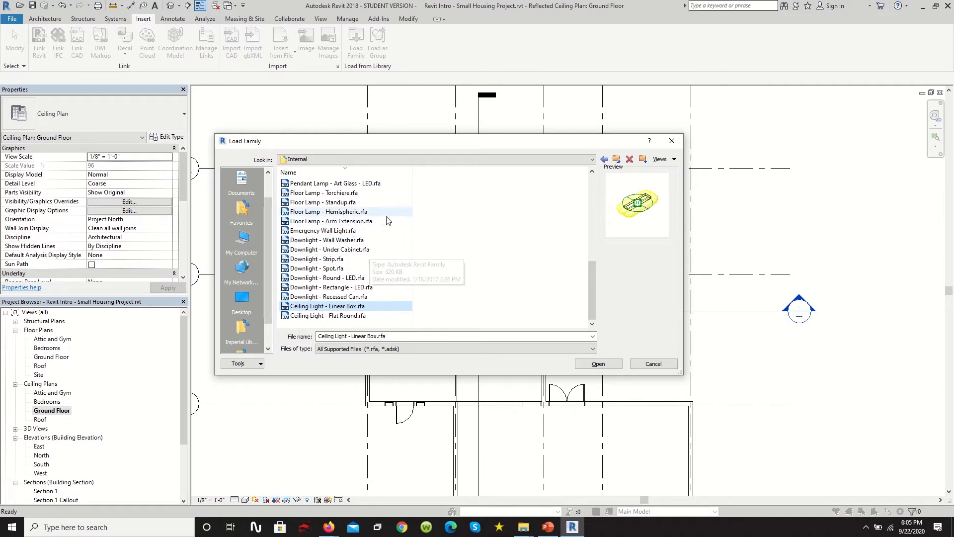
scroll(383, 234, "up", 1)
left_click(323, 297)
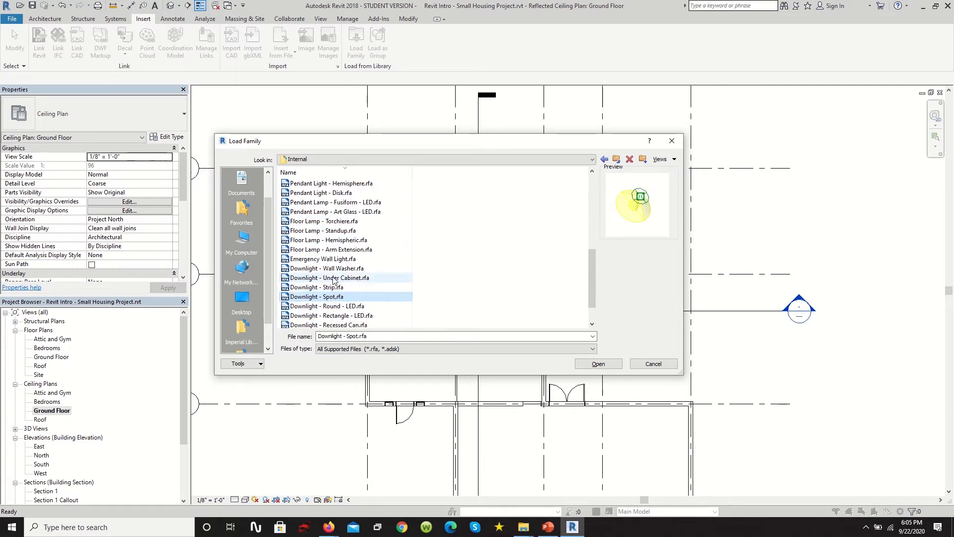
left_click(333, 278)
left_click(342, 239)
scroll(348, 248, "up", 1)
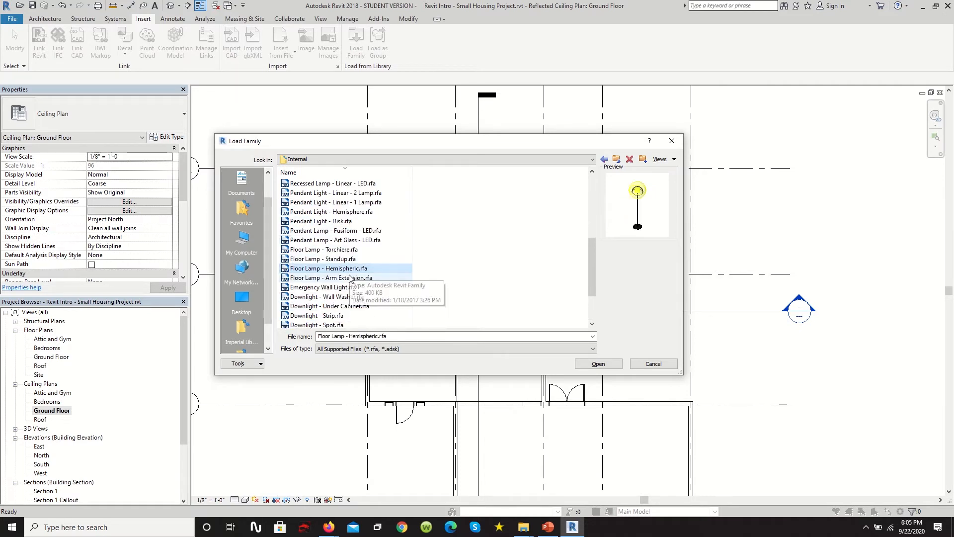
left_click(349, 279)
left_click(349, 270)
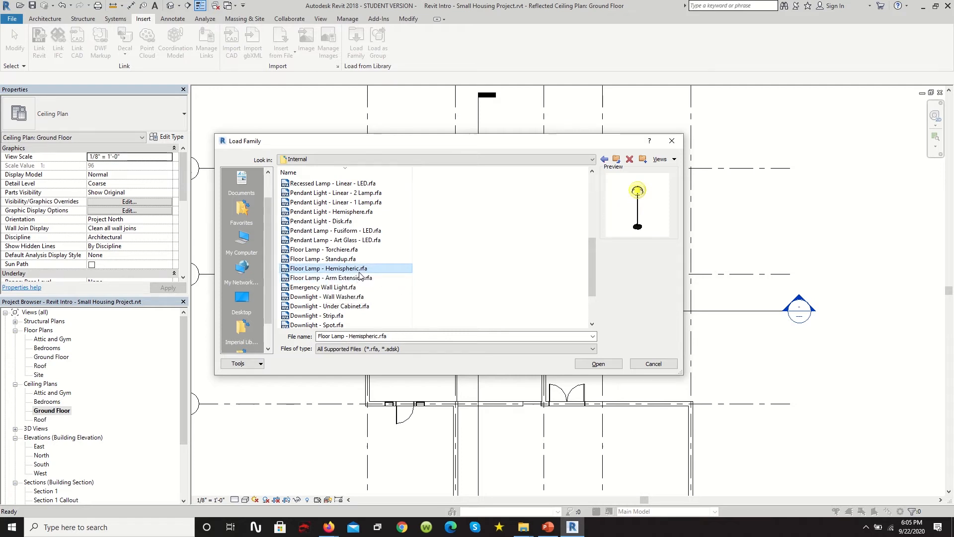
Load the Floor Lamp - Standup family into the project
left_click(338, 250)
left_click(338, 257)
left_click(596, 366)
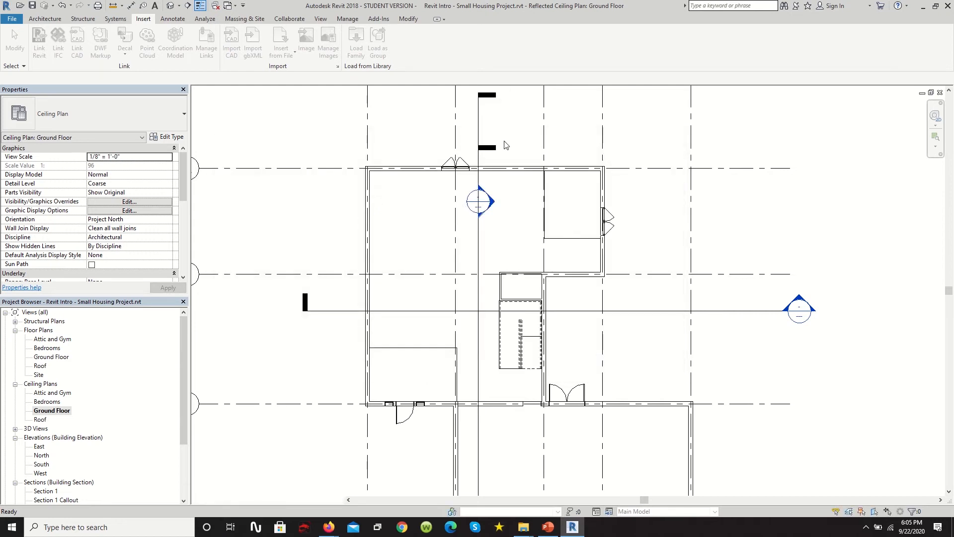
Start another family load and return to the library's Internal architectural lighting folder
left_click(356, 43)
scroll(361, 238, "down", 8)
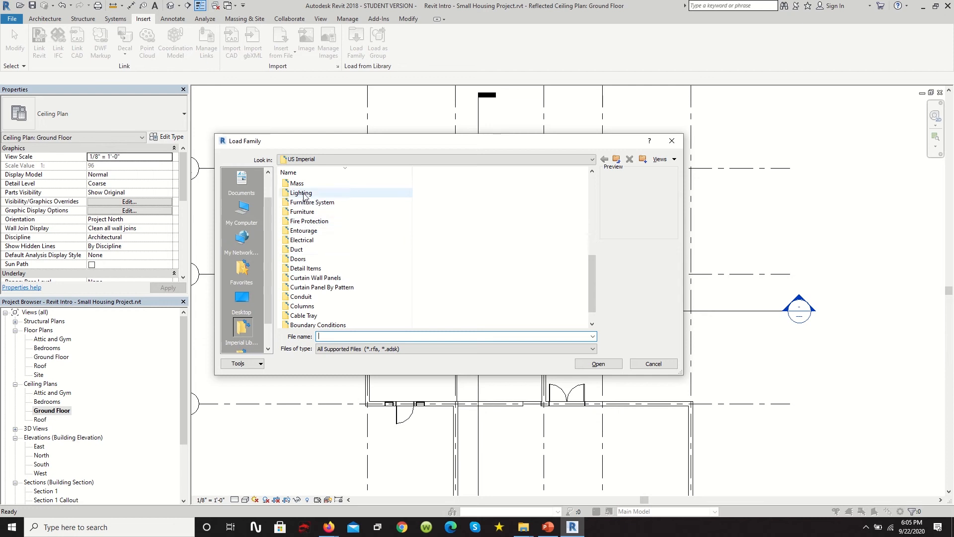
double_click(302, 193)
double_click(306, 183)
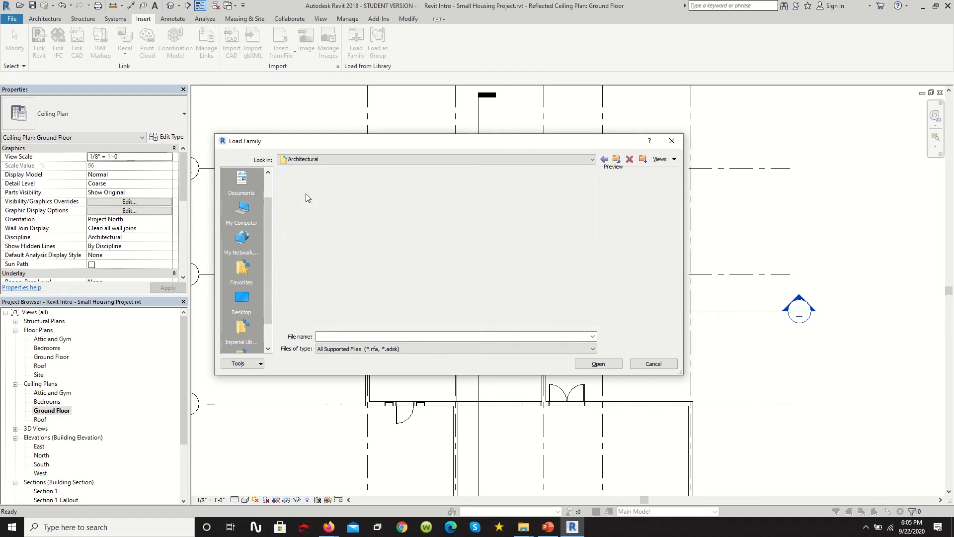
double_click(318, 184)
Compare the previews of the first families in the folder, from Wall Lamp - Bracket through the troffers and table lamps to Spot Light - Exterior
left_click(320, 183)
left_click(319, 193)
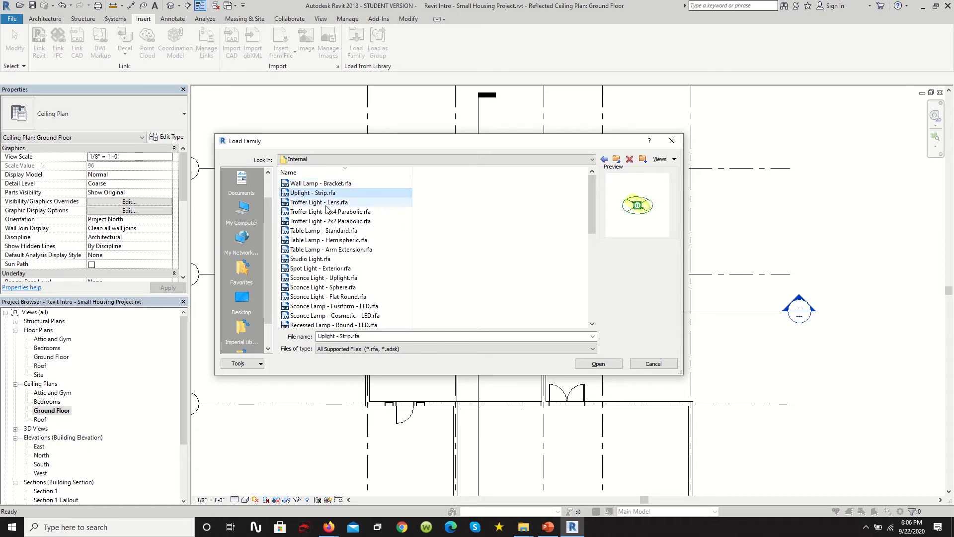
left_click(327, 206)
left_click(328, 212)
left_click(329, 222)
left_click(330, 231)
left_click(330, 241)
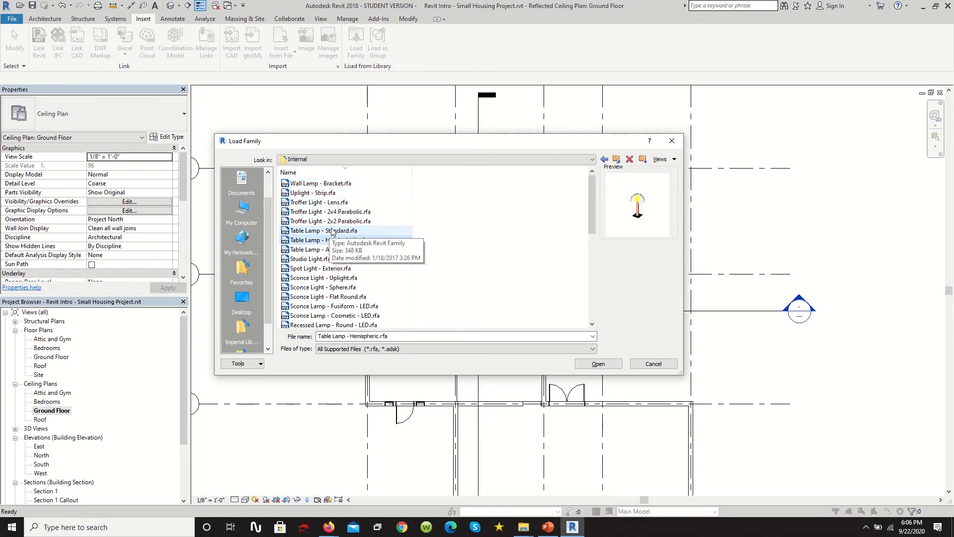
left_click(333, 231)
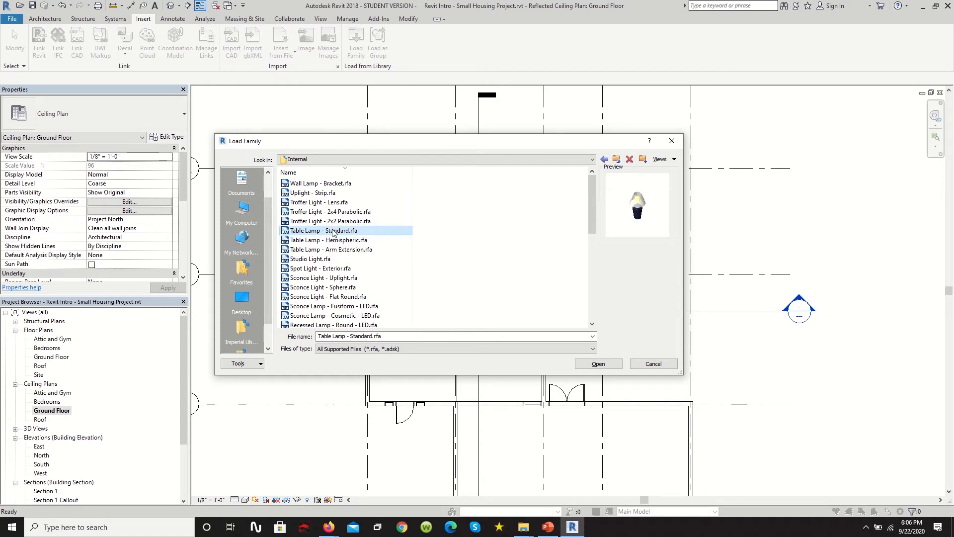
left_click(335, 243)
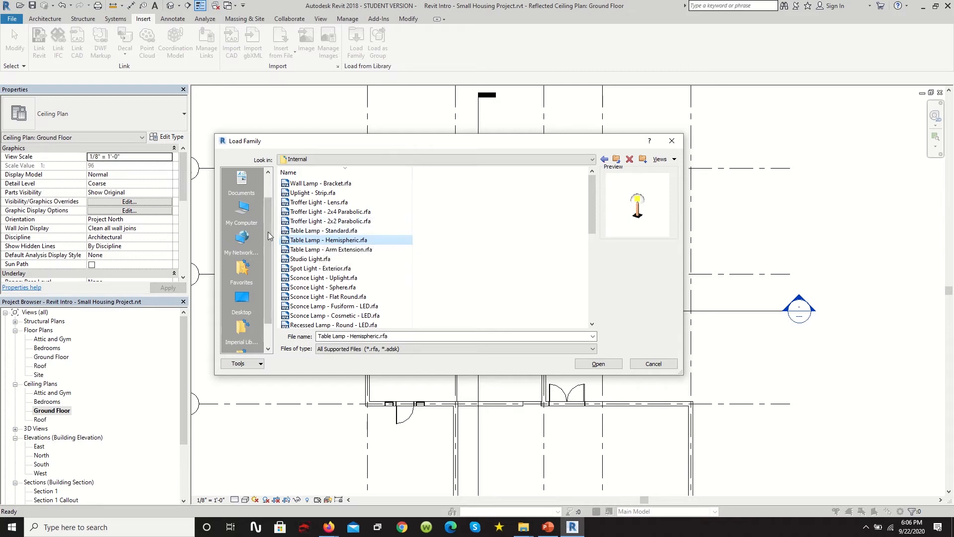
left_click(325, 232)
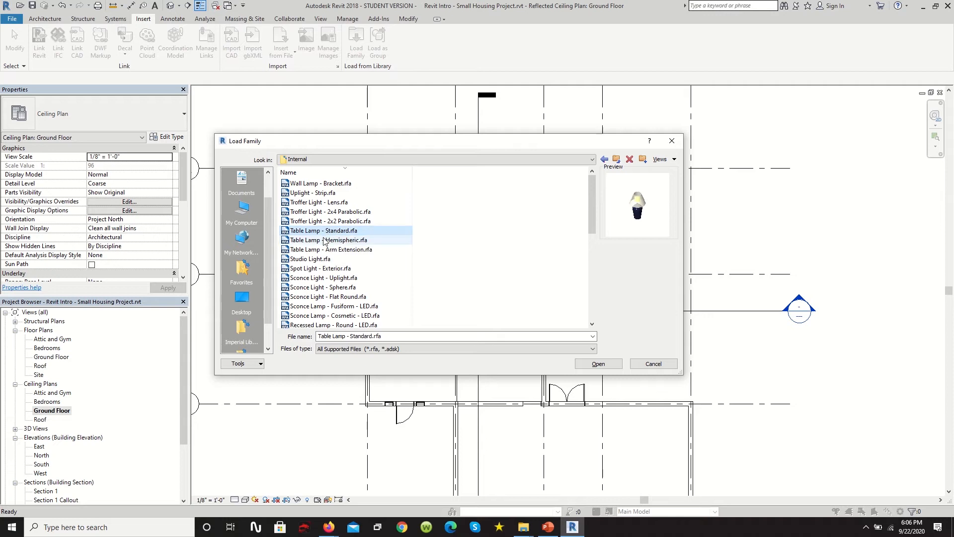
left_click(324, 241)
left_click(319, 250)
left_click(319, 259)
left_click(318, 269)
Load the Ceiling Light - Flat Round family into the project
scroll(321, 271, "down", 8)
left_click(351, 316)
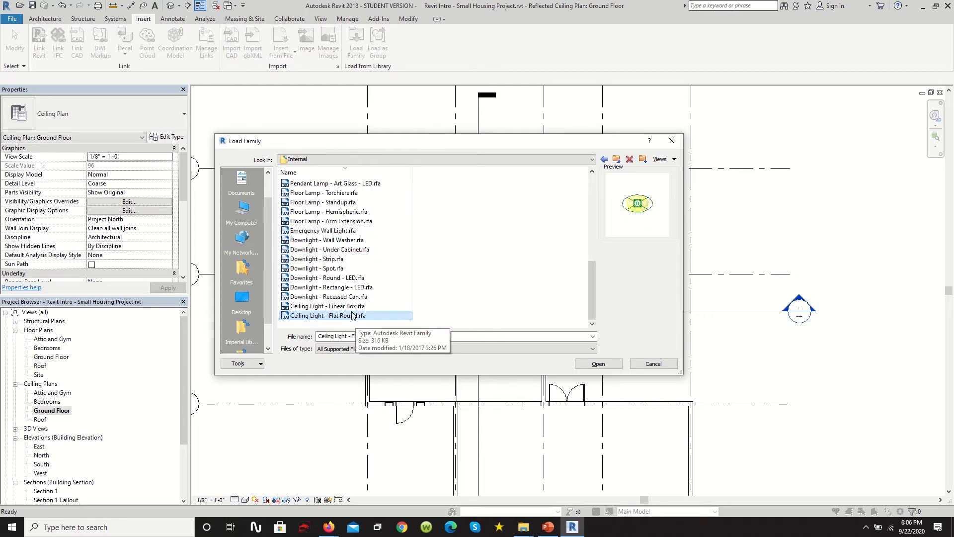
left_click(599, 364)
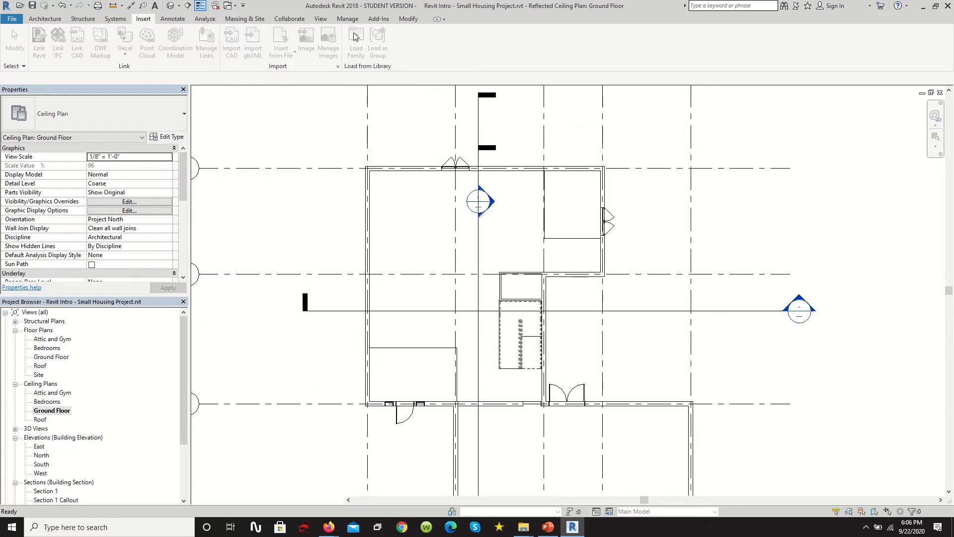
Load the Downlight - Under Cabinet family from the library's Internal architectural lighting folder
left_click(355, 37)
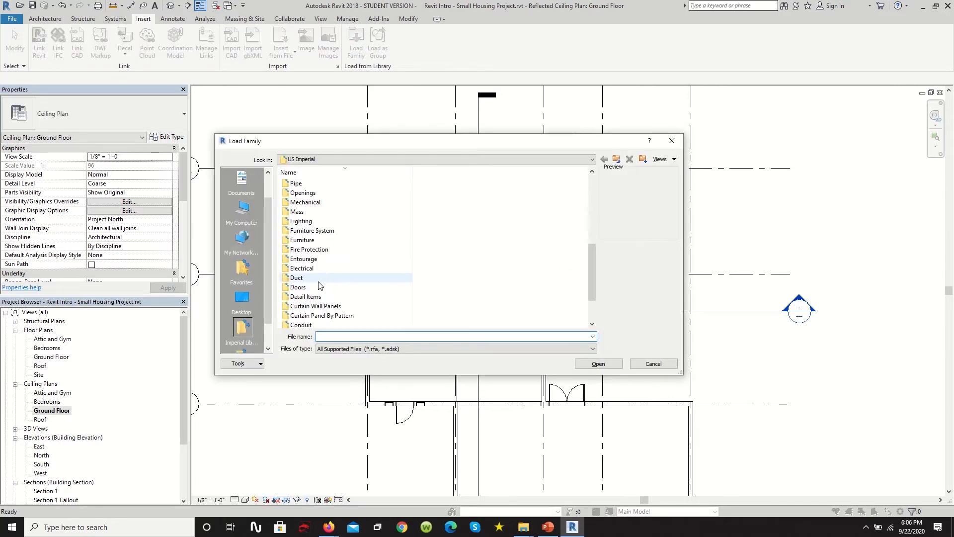
double_click(304, 220)
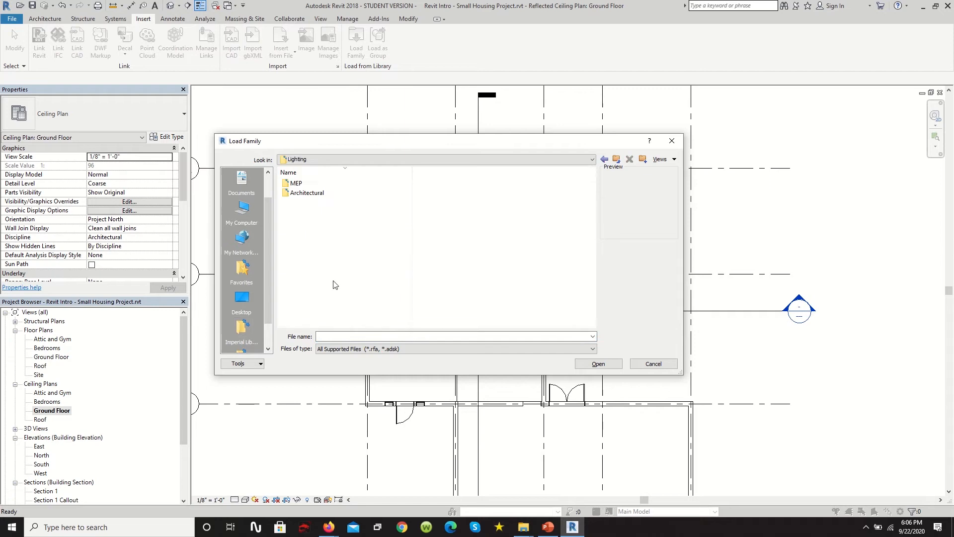
double_click(307, 193)
double_click(301, 183)
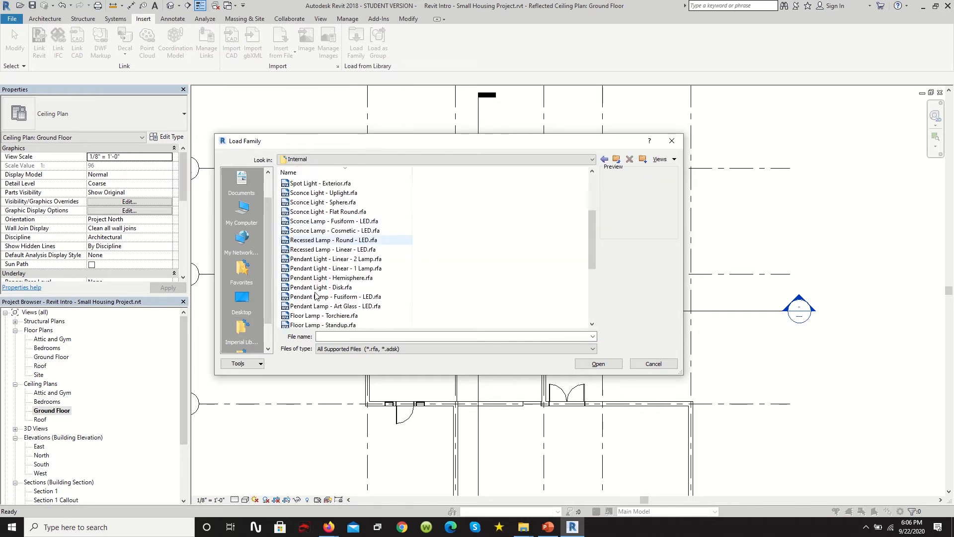
scroll(315, 296, "down", 5)
left_click(344, 249)
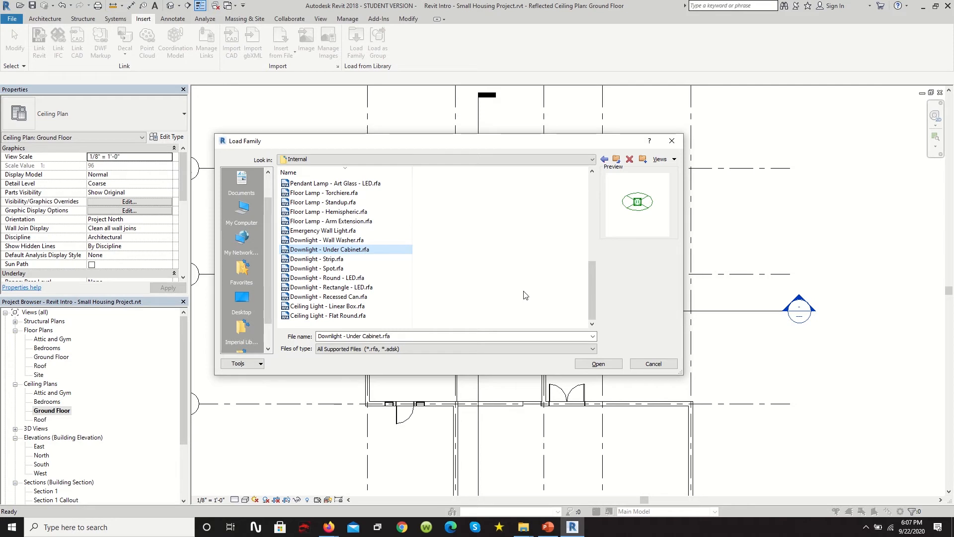
left_click(598, 363)
Load the Downlight - Strip family from the Internal architectural lighting folder
left_click(356, 40)
scroll(342, 278, "down", 5)
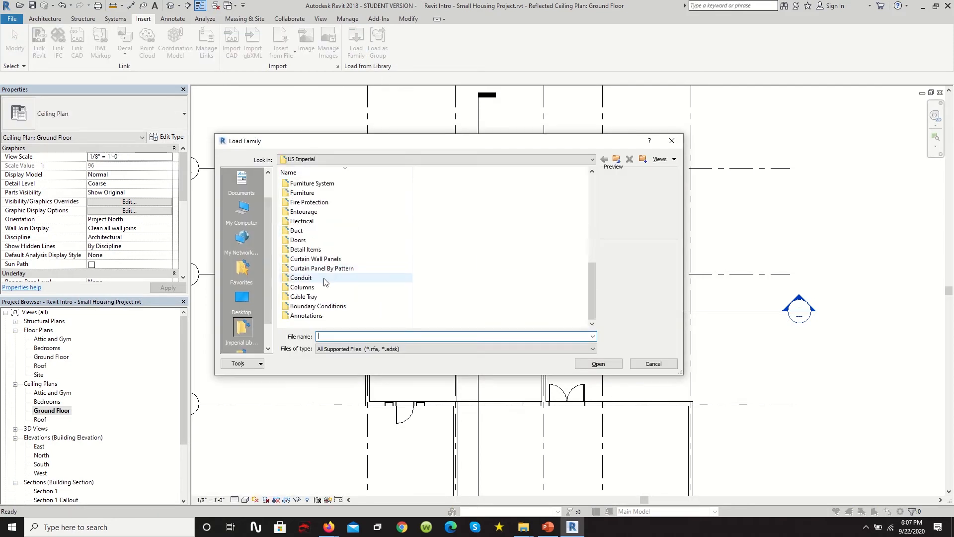
scroll(316, 222, "up", 1)
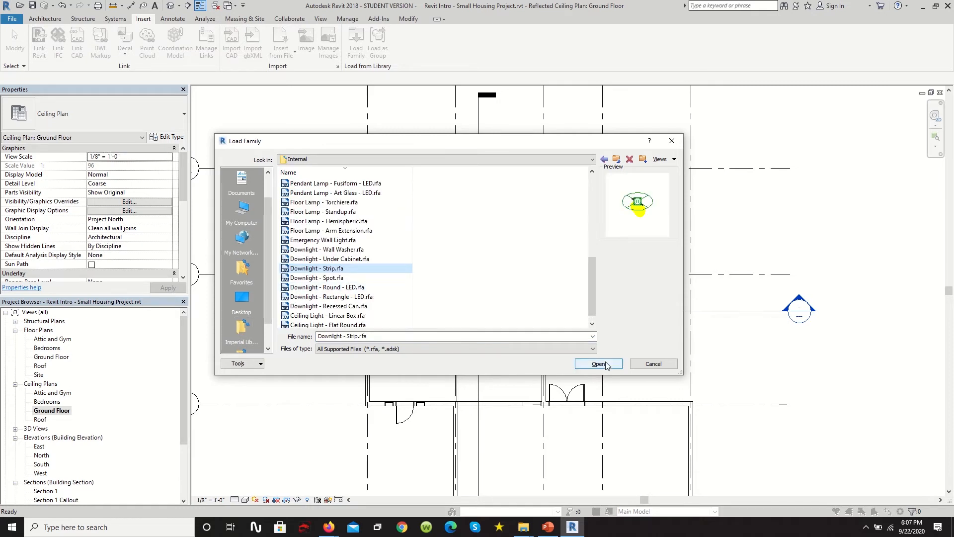
left_click(598, 364)
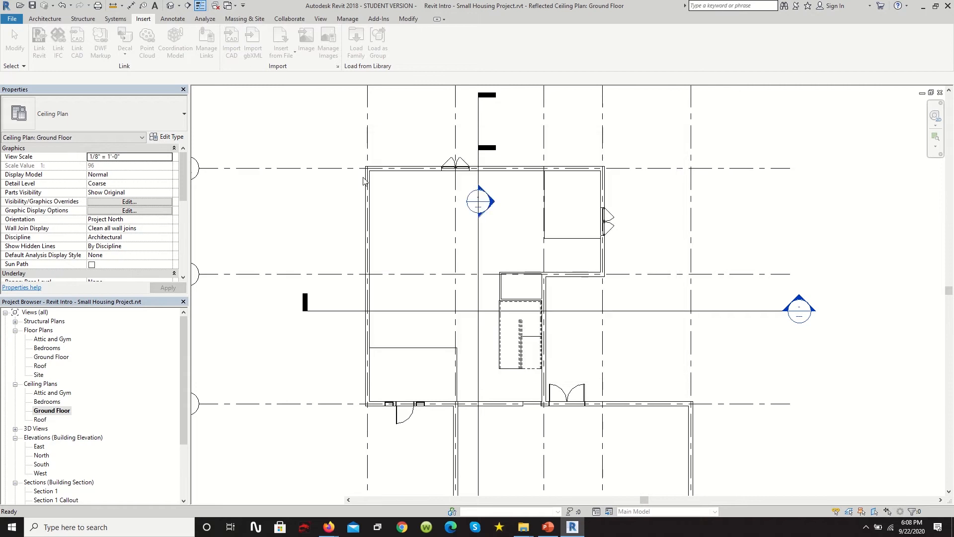
Start loading a family and browse the US Imperial library to the External folder of architectural lighting
left_click(355, 40)
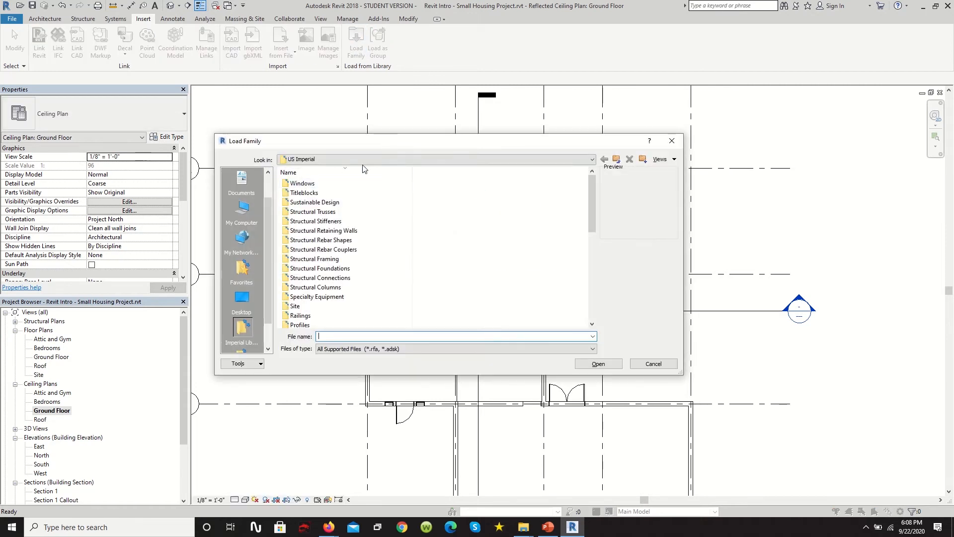
scroll(338, 256, "down", 5)
left_click(315, 252)
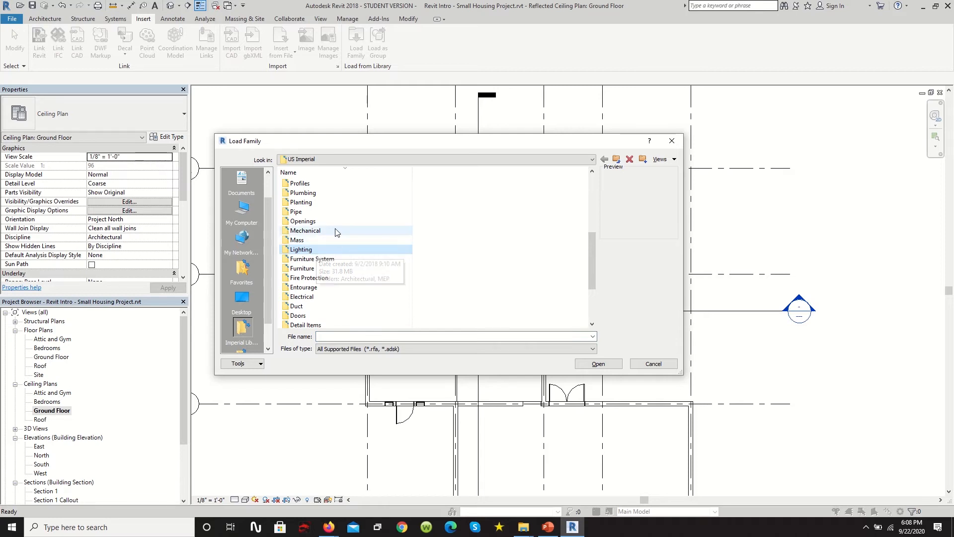
double_click(329, 254)
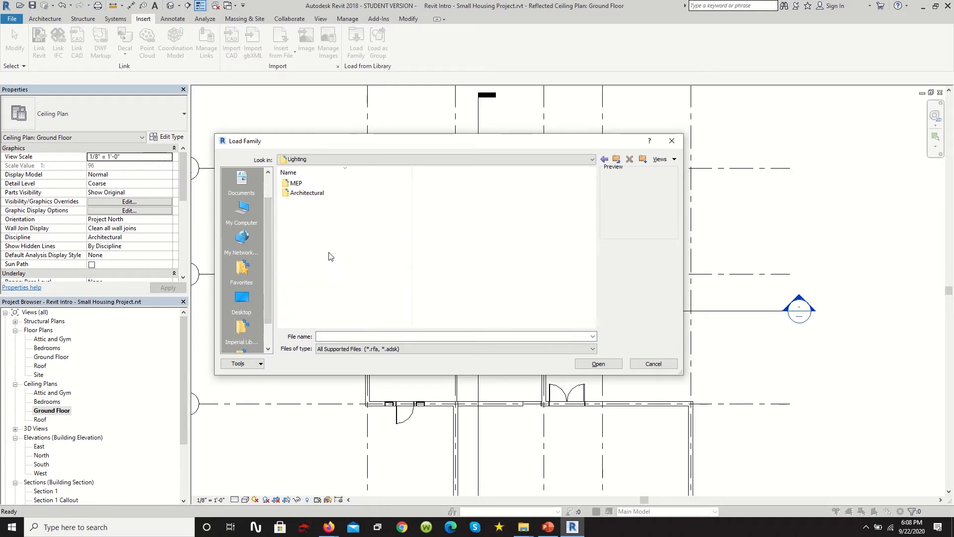
double_click(325, 194)
double_click(313, 193)
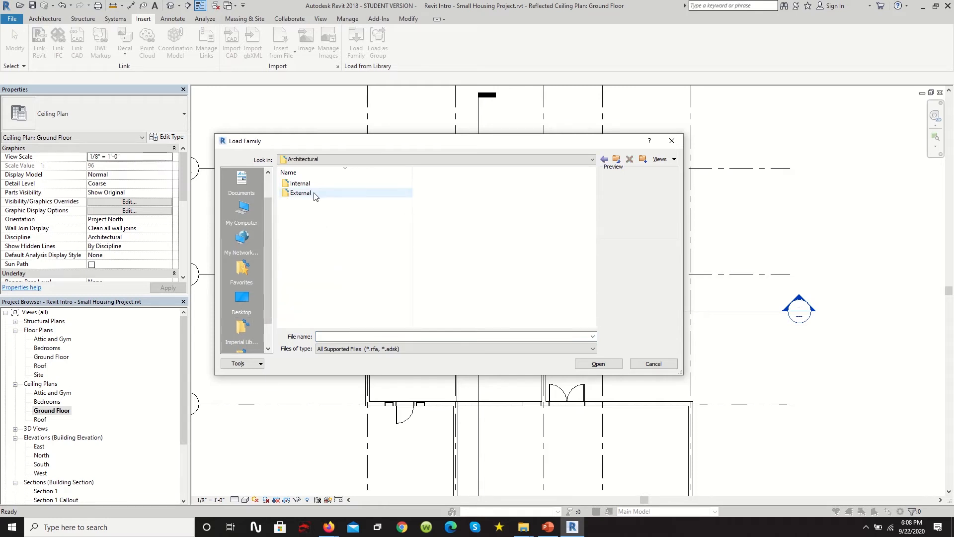
Preview the wall pack, street light and bollard families in the External folder, and load all four
left_click(314, 202)
left_click(314, 212)
left_click(316, 194)
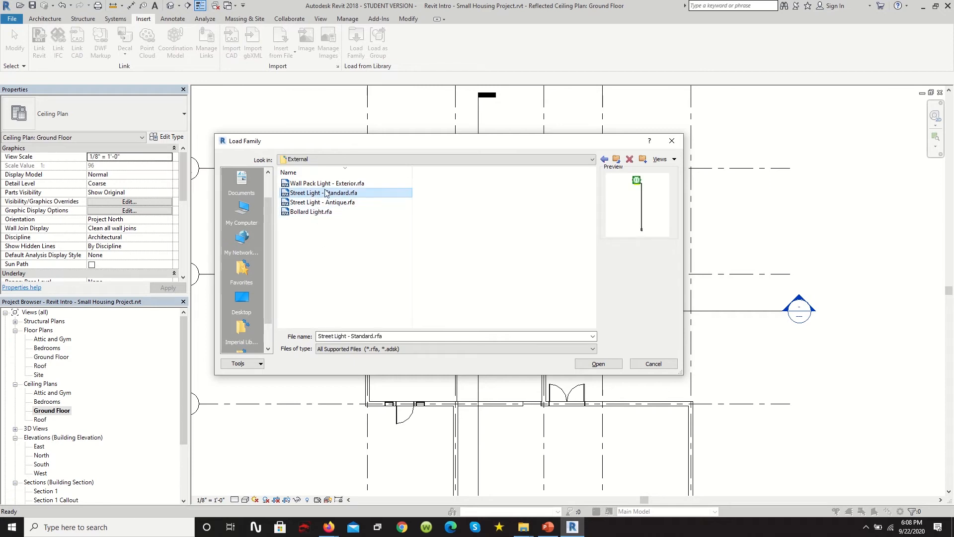
key("Up")
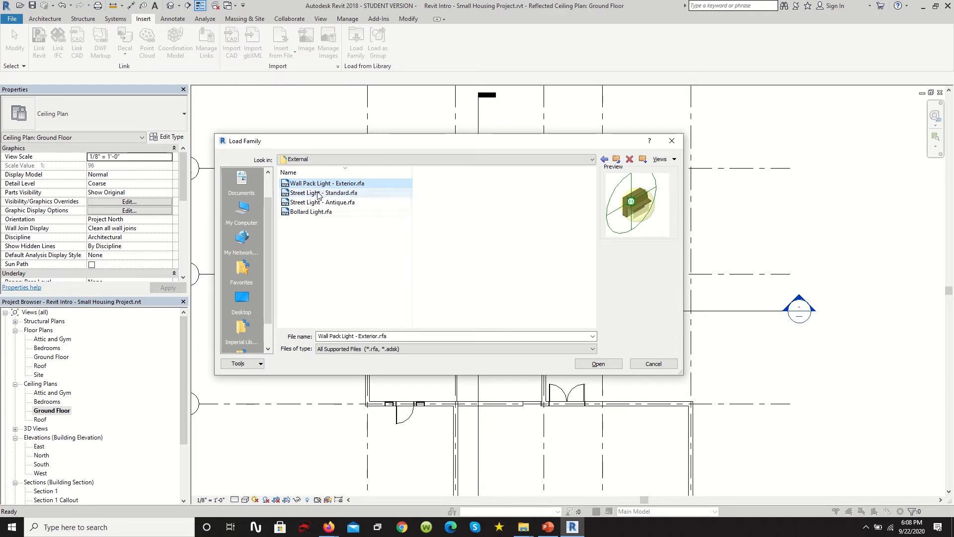
key("Down")
left_click(320, 202)
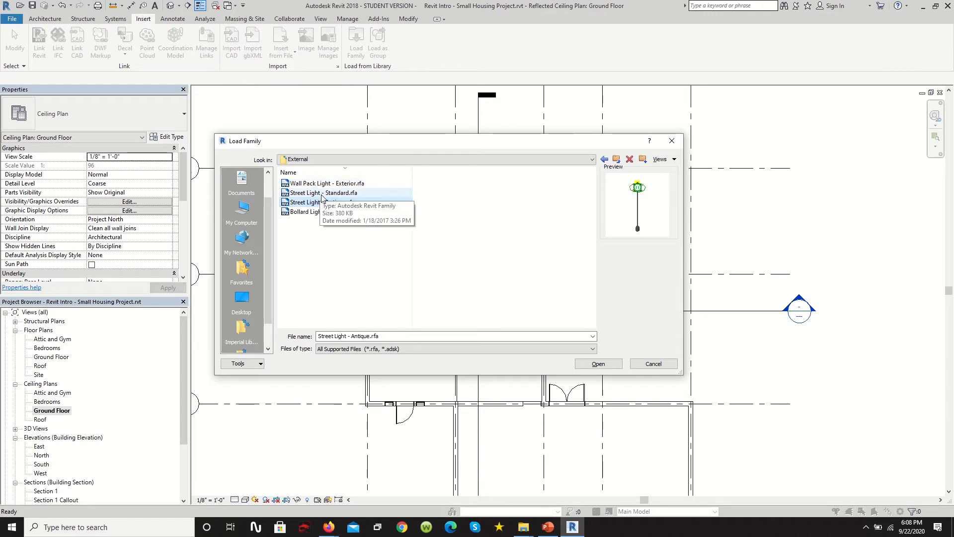
left_click(321, 212)
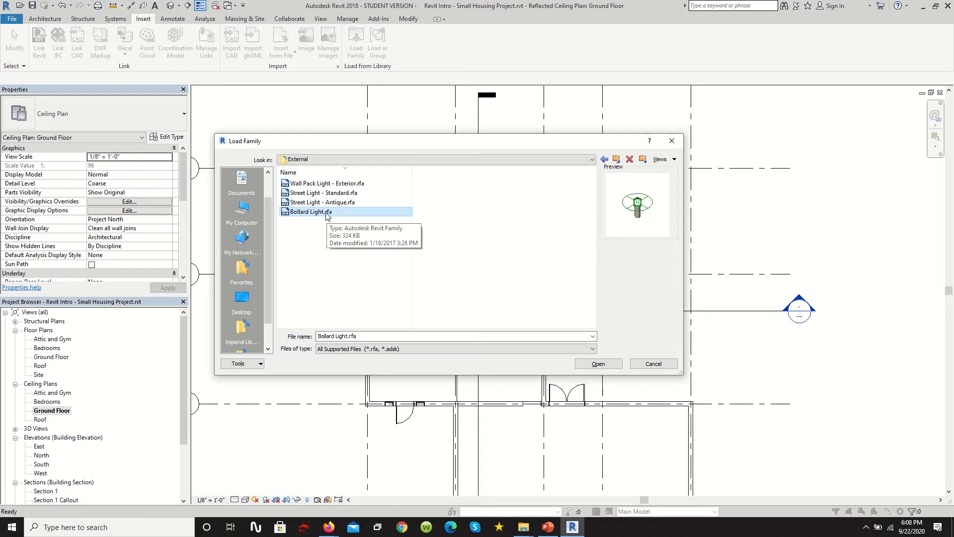
left_click_drag(382, 219, 329, 169)
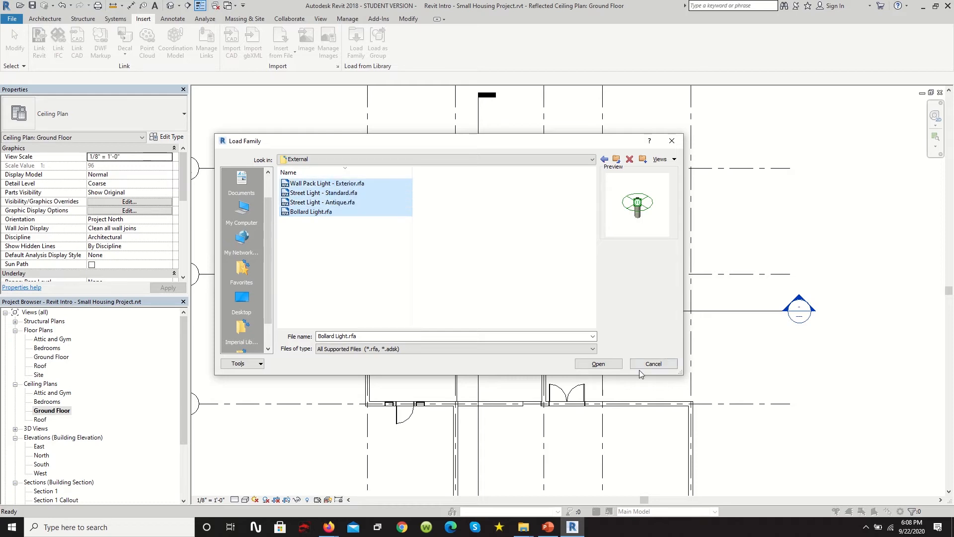
left_click(597, 363)
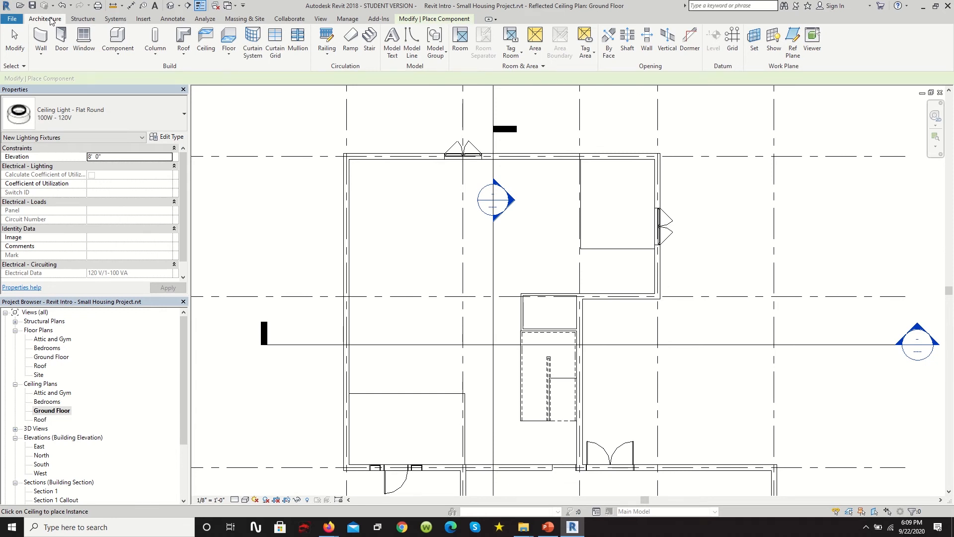
Sketch a ceiling boundary on the Ground Floor ceiling plan along the inner faces of the exterior walls
left_click(205, 41)
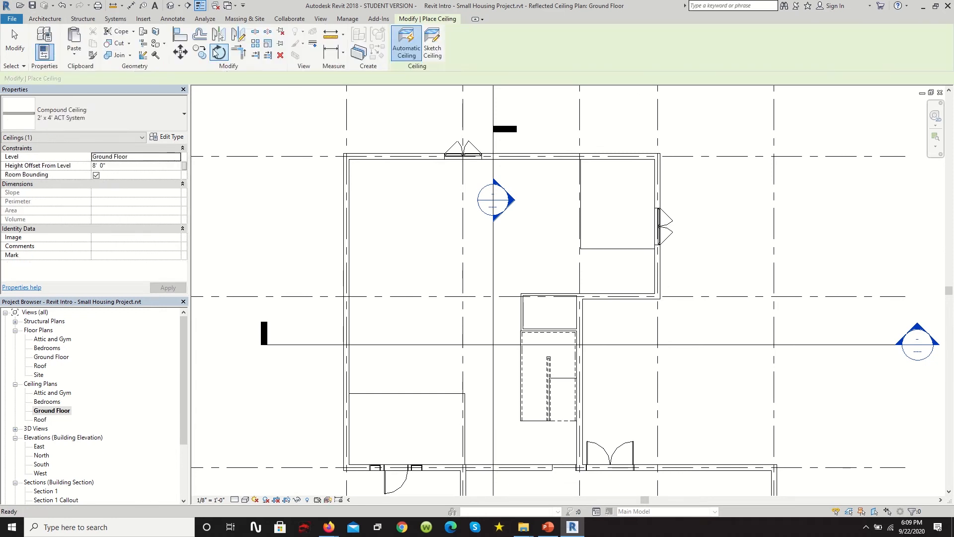
left_click(432, 55)
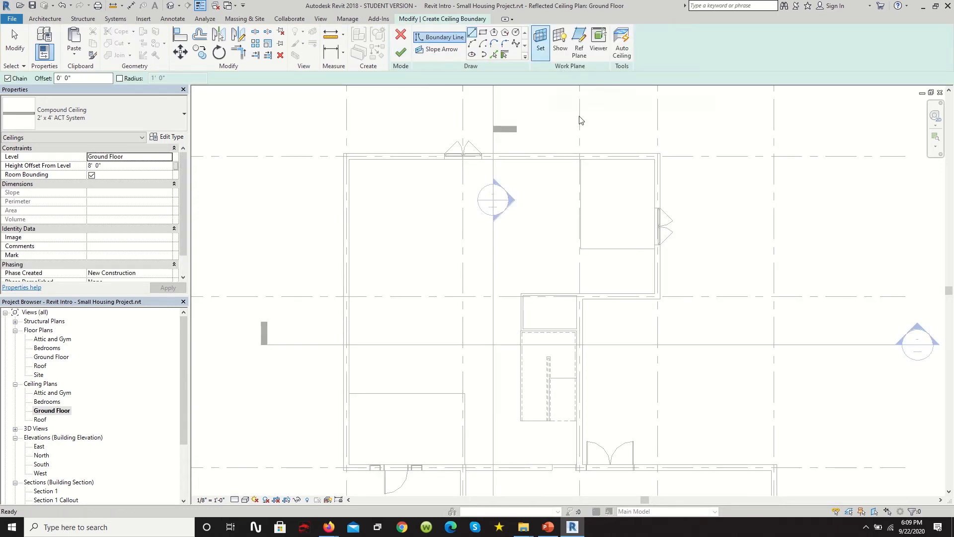
left_click(493, 55)
scroll(442, 182, "down", 3)
scroll(462, 261, "up", 2)
scroll(377, 380, "up", 1)
scroll(374, 390, "up", 1)
left_click(353, 374)
left_click(458, 408)
scroll(458, 409, "down", 3)
scroll(549, 357, "up", 2)
key("Escape")
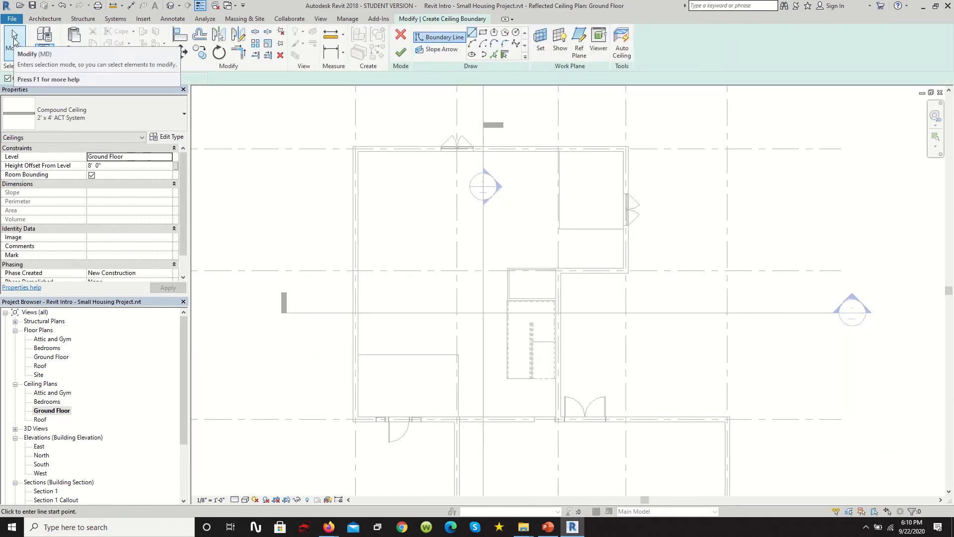
scroll(624, 156, "up", 3)
scroll(574, 328, "down", 5)
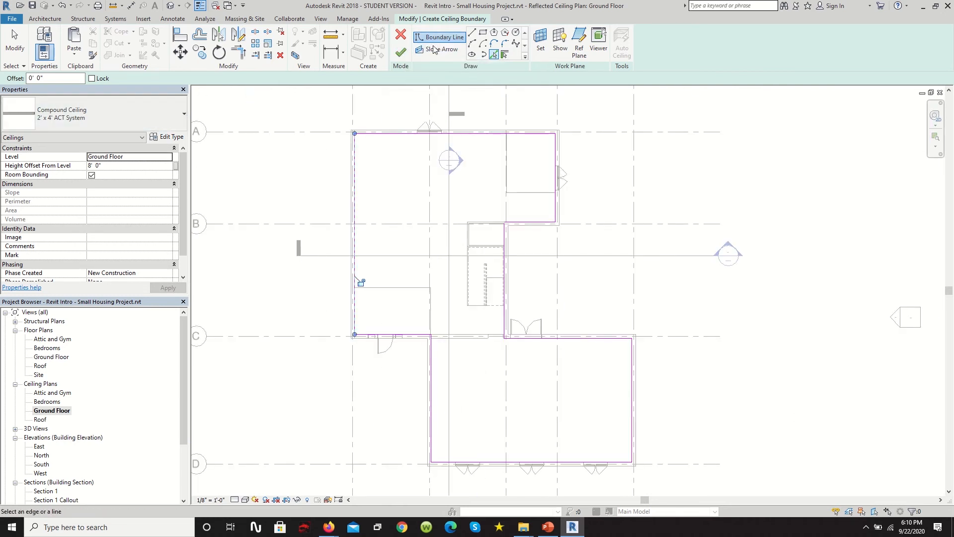
Set the ceiling type to Basic Ceiling Generic with a height offset of 8' 10" and finish the sketch
left_click(180, 115)
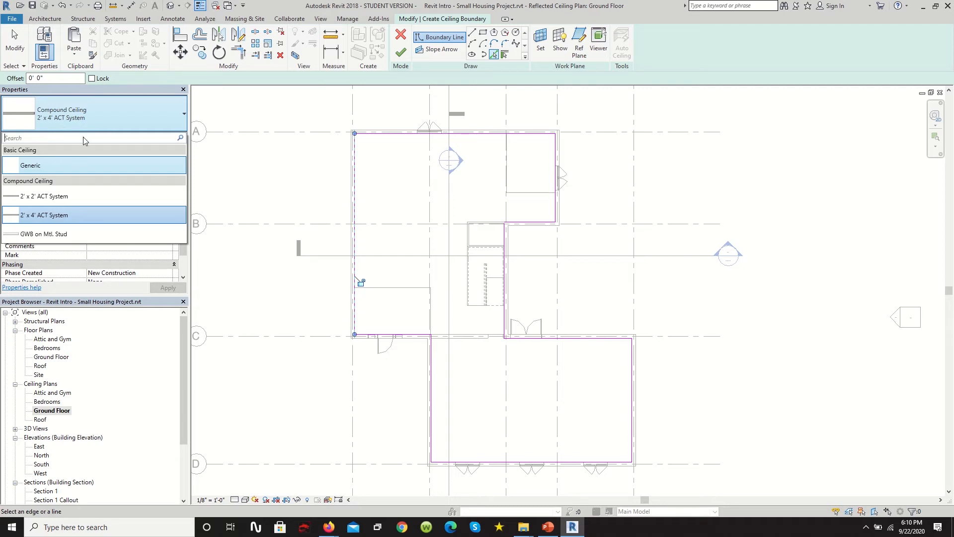
left_click(53, 168)
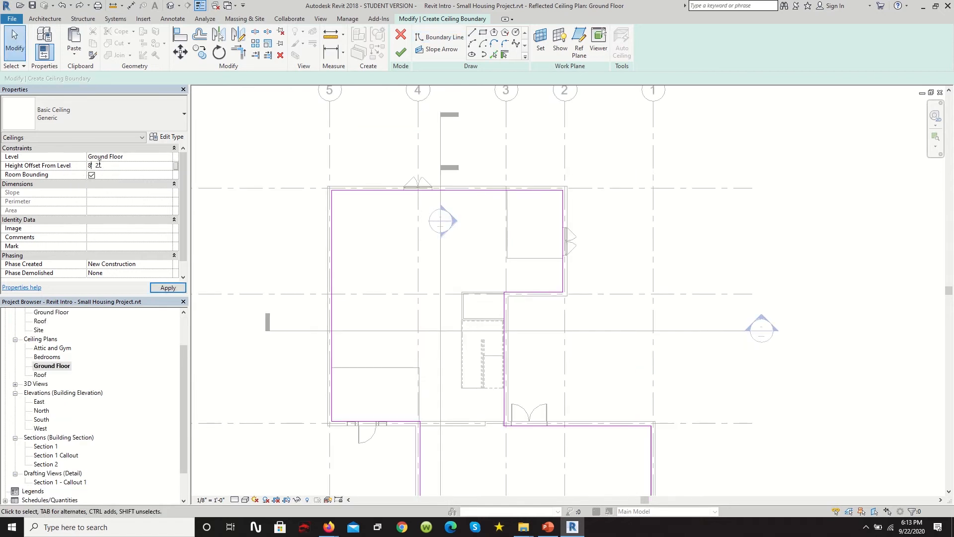
left_click_drag(99, 164, 95, 165)
type("10")
left_click(152, 285)
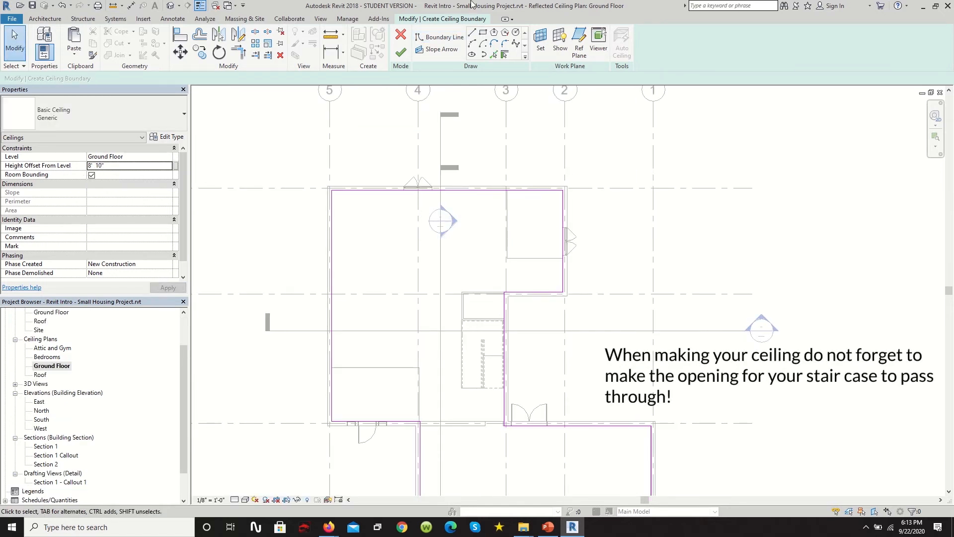
left_click(401, 51)
scroll(481, 279, "down", 3)
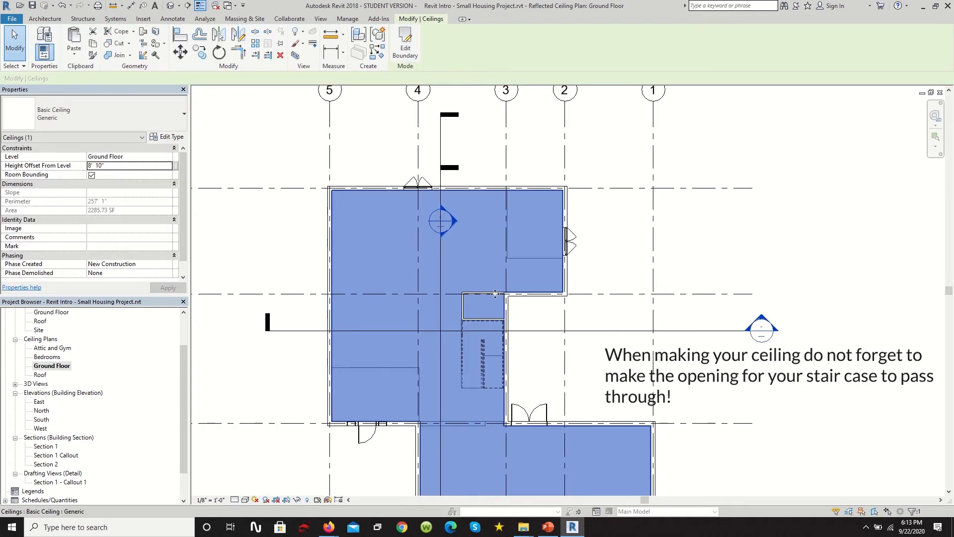
scroll(508, 324, "up", 2)
key("Escape")
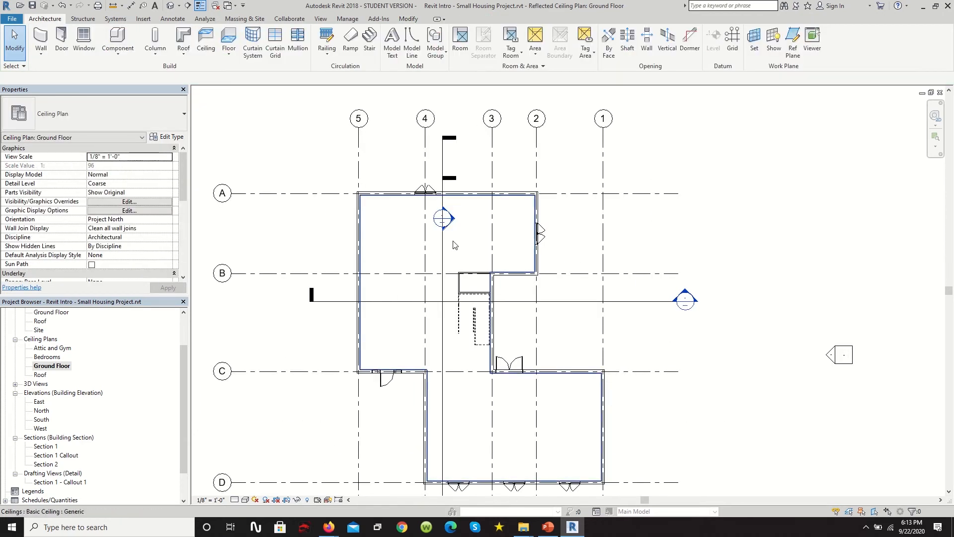
Select the new ceiling, check its position below the upper floor in Section 1, and return to the Ground Floor ceiling plan
left_click(411, 244)
scroll(411, 244, "up", 2)
scroll(411, 244, "down", 2)
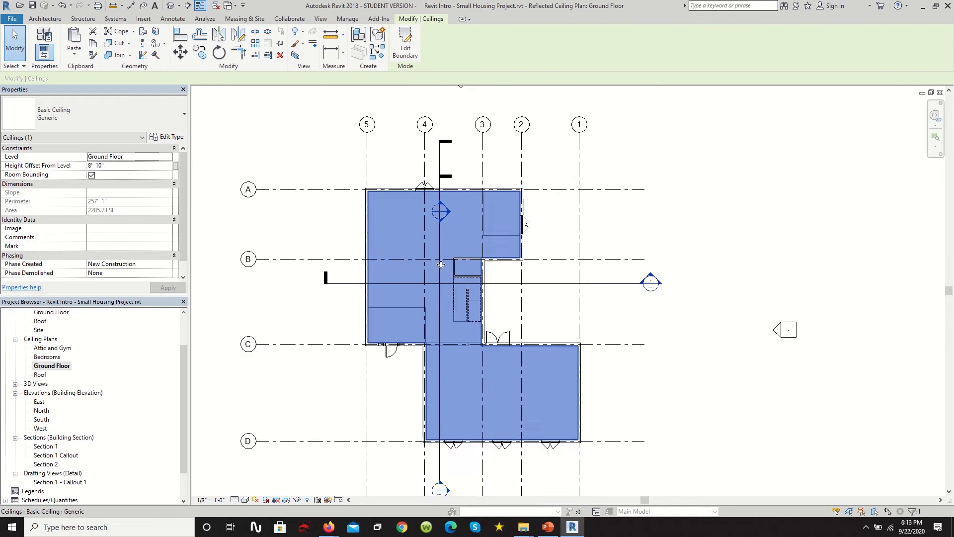
scroll(361, 209, "up", 2)
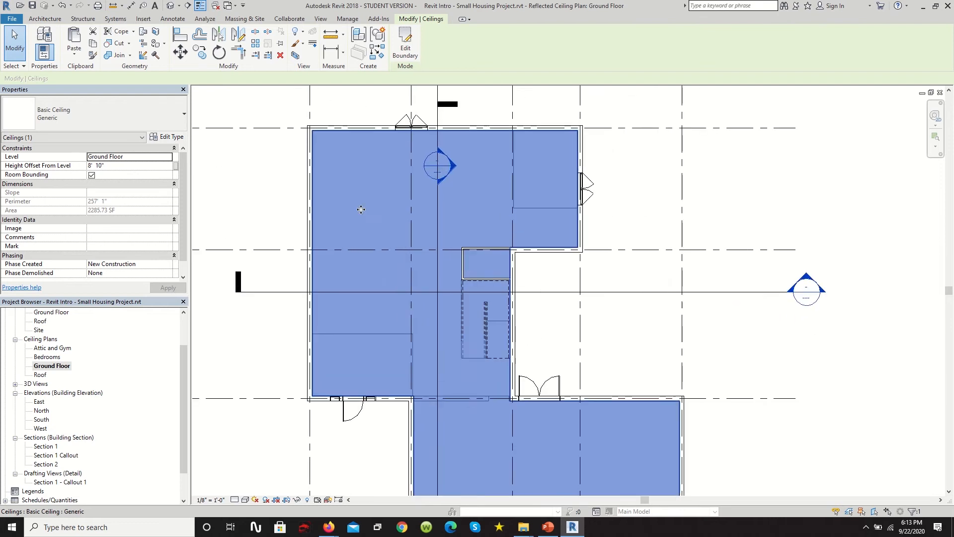
double_click(50, 448)
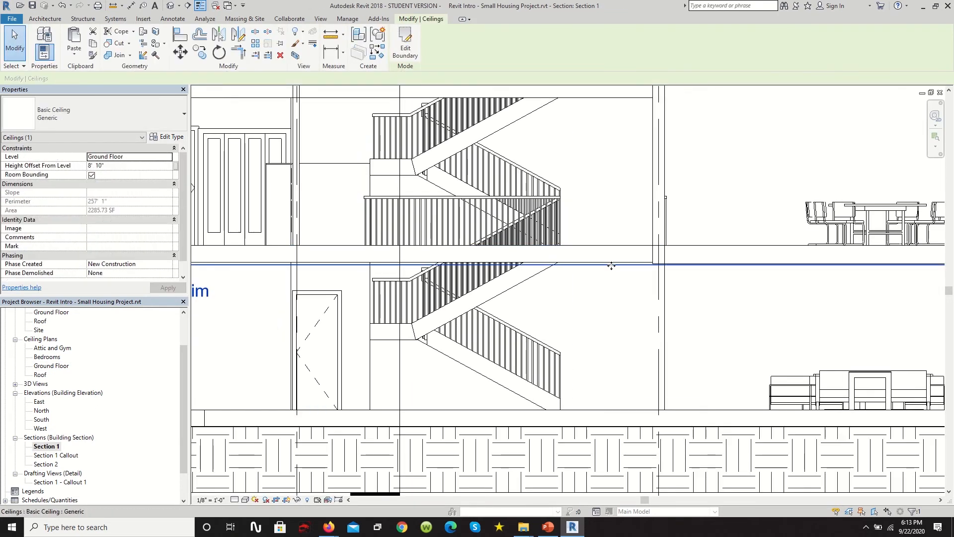
scroll(609, 267, "down", 3)
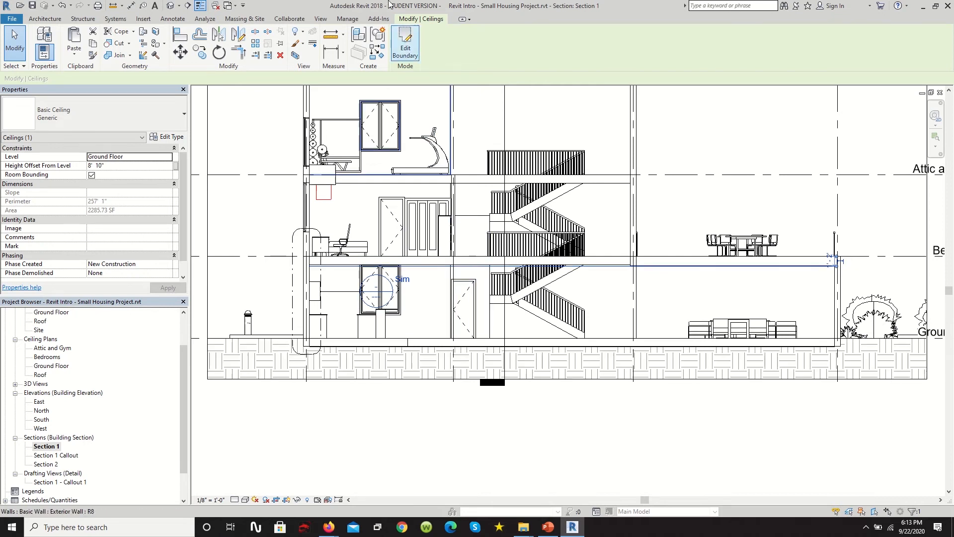
scroll(646, 261, "up", 2)
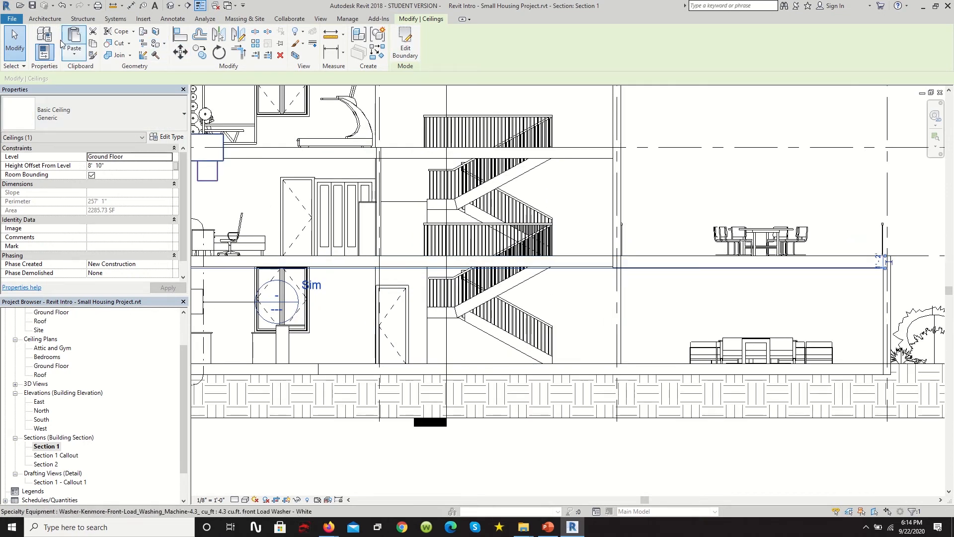
double_click(51, 366)
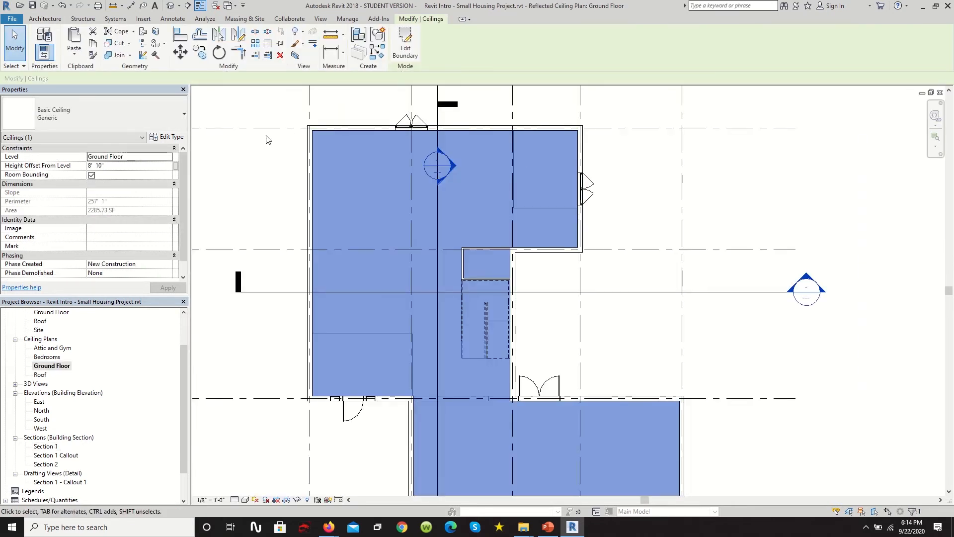
left_click(266, 139)
left_click(383, 195)
key("Escape")
Place a Ceiling Light - Flat Round 100W - 120V on the ceiling near the corner of grids A and 5, about 4' from the grid A wall
left_click(114, 41)
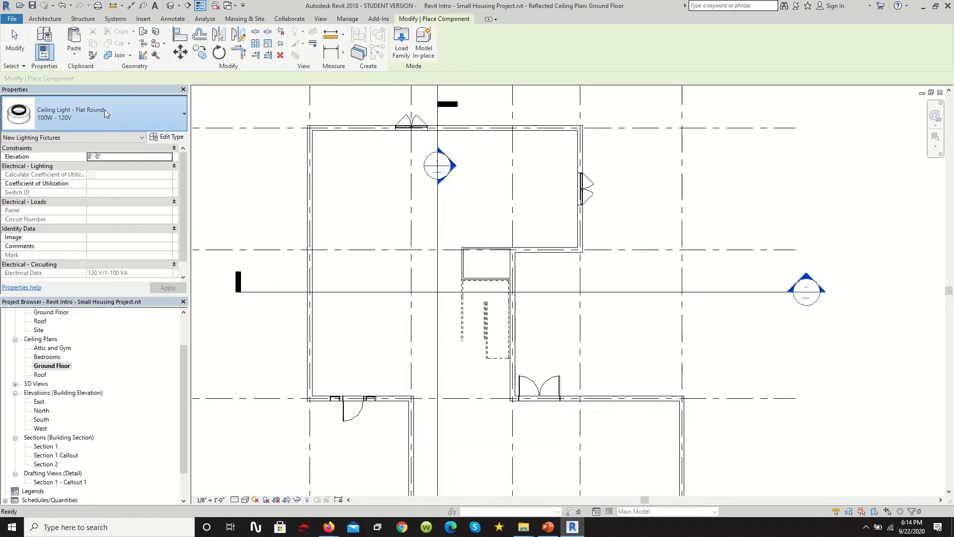
left_click(104, 109)
left_click(65, 293)
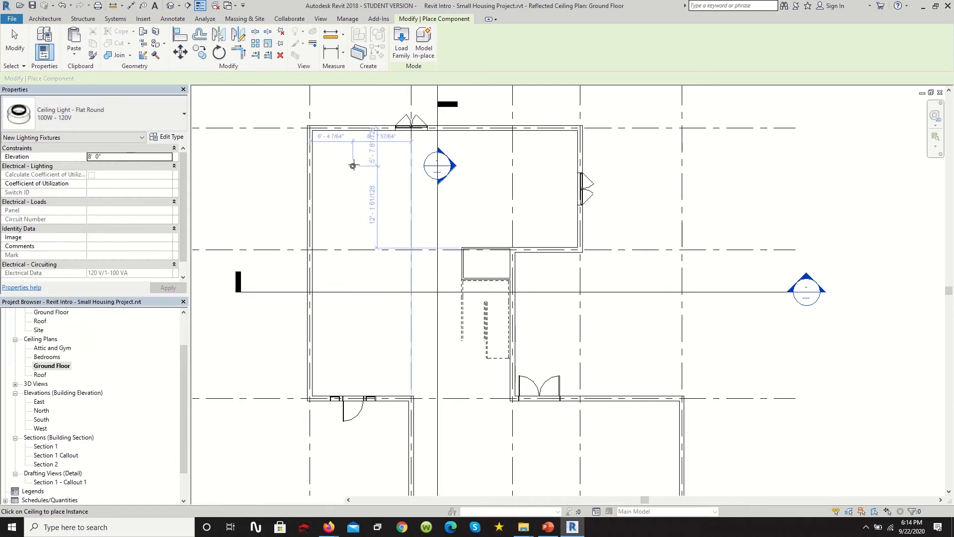
scroll(354, 155, "up", 2)
scroll(354, 155, "down", 3)
scroll(328, 149, "up", 1)
scroll(319, 145, "up", 3)
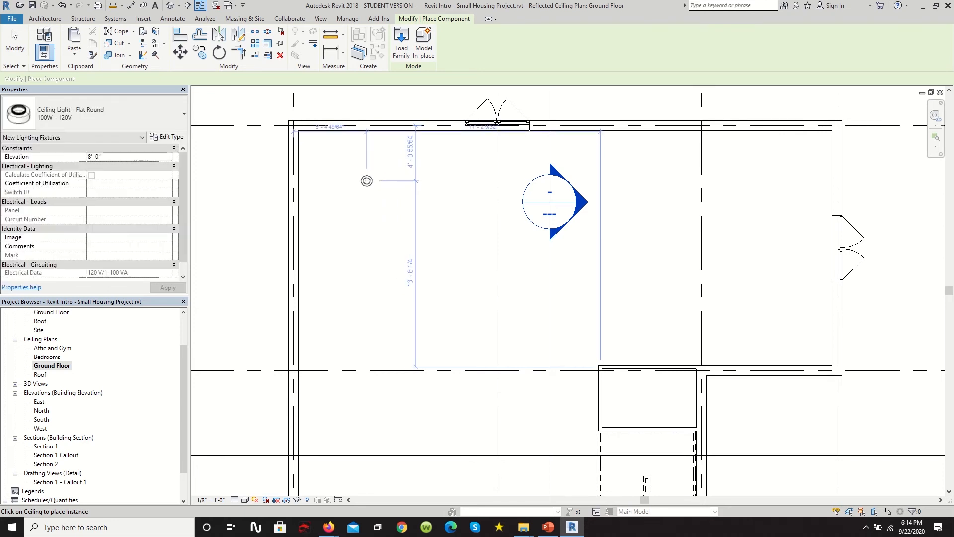
left_click(366, 181)
scroll(349, 334, "down", 2)
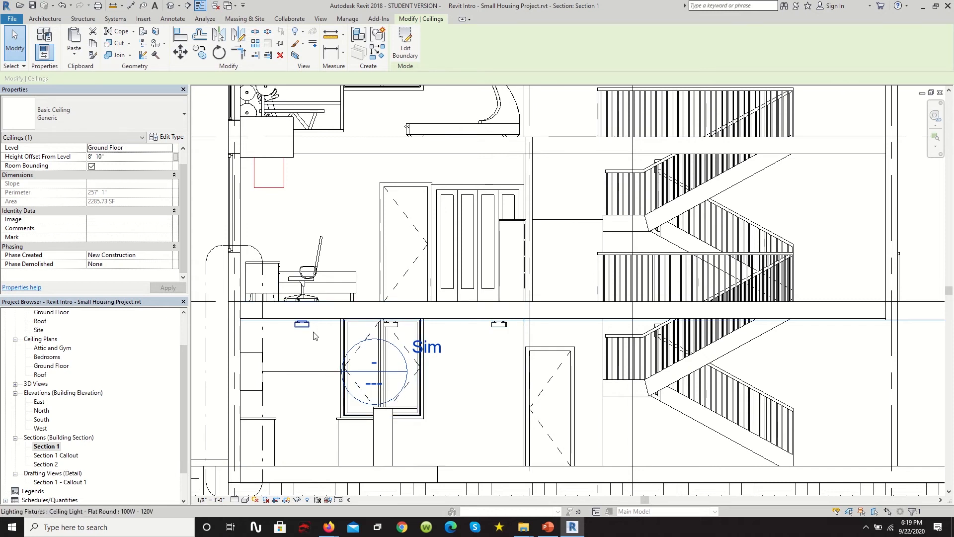
Examine in Section 1 how the ground floor ceiling and its lights sit below the Bedrooms floor and terrace deck
scroll(283, 321, "down", 3)
scroll(308, 308, "up", 2)
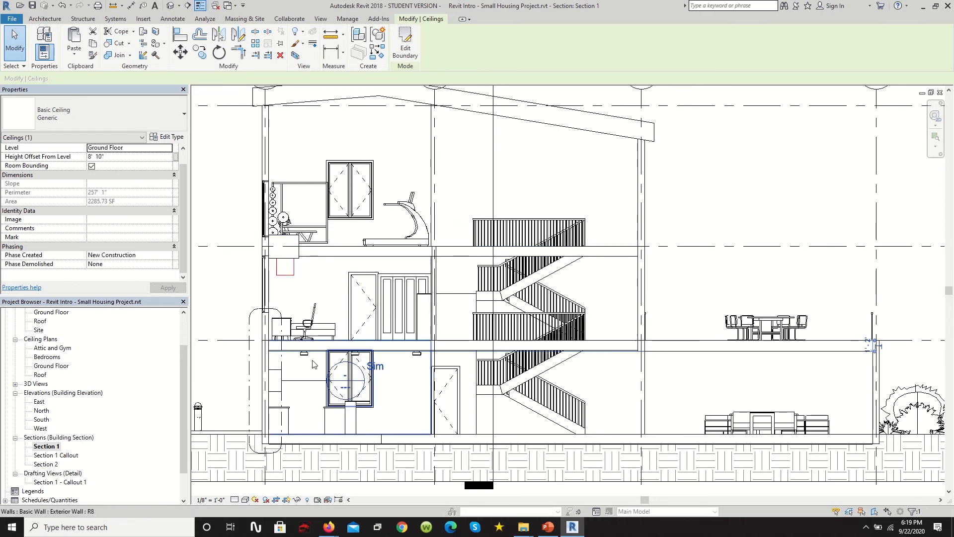
scroll(568, 345, "up", 2)
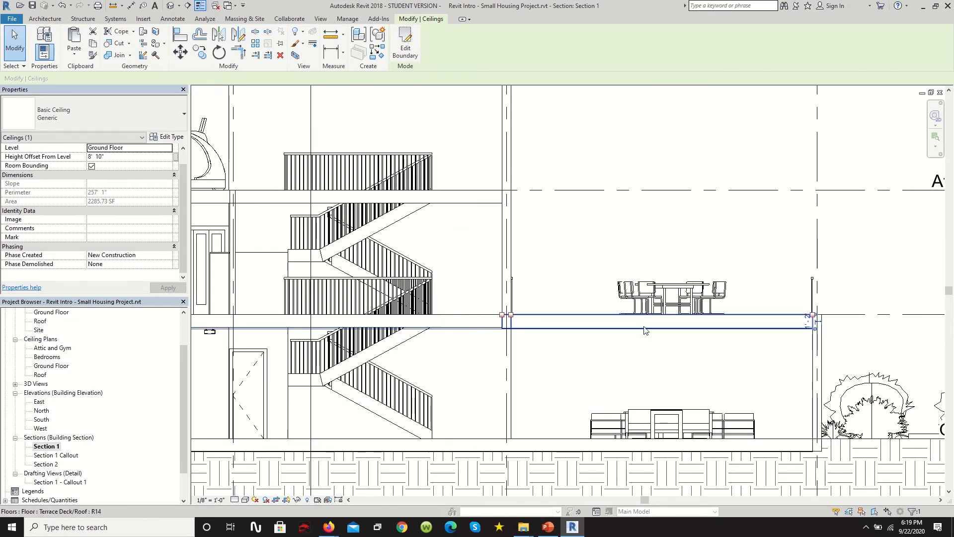
scroll(484, 295, "down", 4)
scroll(484, 295, "up", 2)
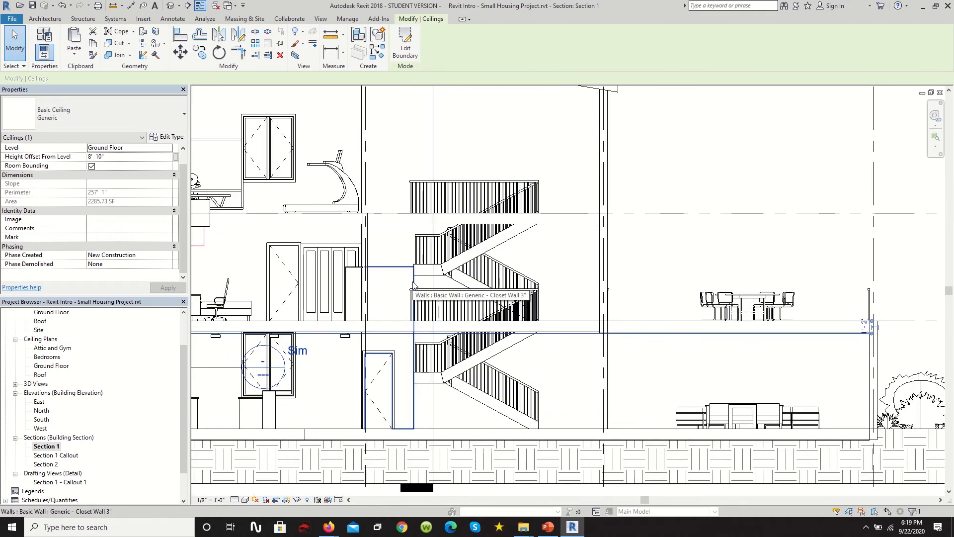
scroll(492, 278, "down", 3)
scroll(546, 278, "up", 2)
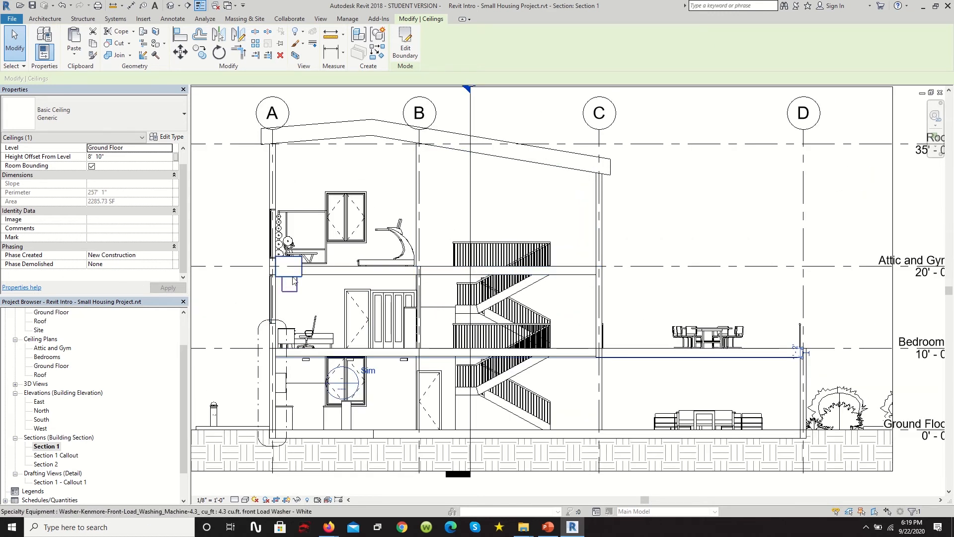
scroll(280, 281, "up", 2)
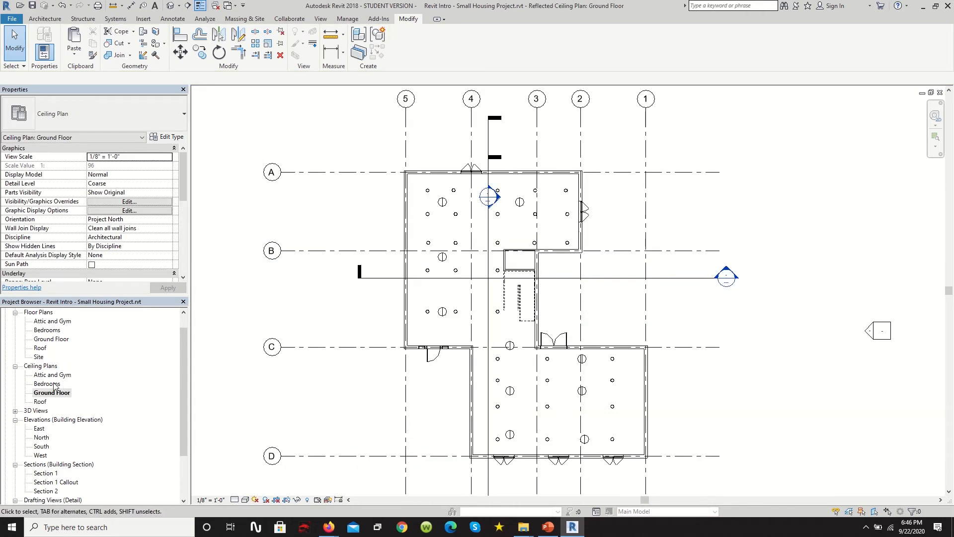
Review the lighting layouts on the Bedrooms and the Attic and Gym ceiling plans
double_click(47, 383)
double_click(52, 375)
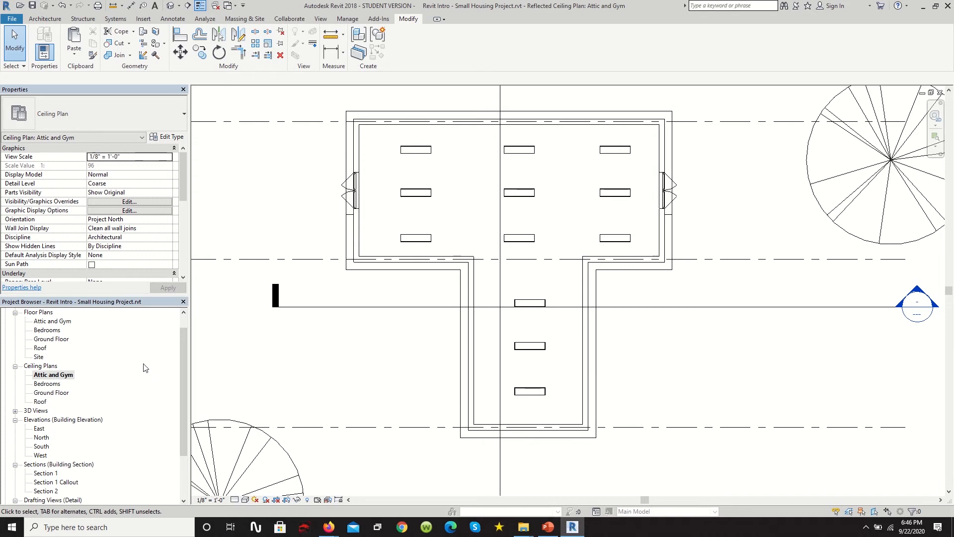
Review the lighting layout on the Ground Floor ceiling plan and open the Ground Floor floor plan
double_click(52, 392)
scroll(459, 311, "down", 1)
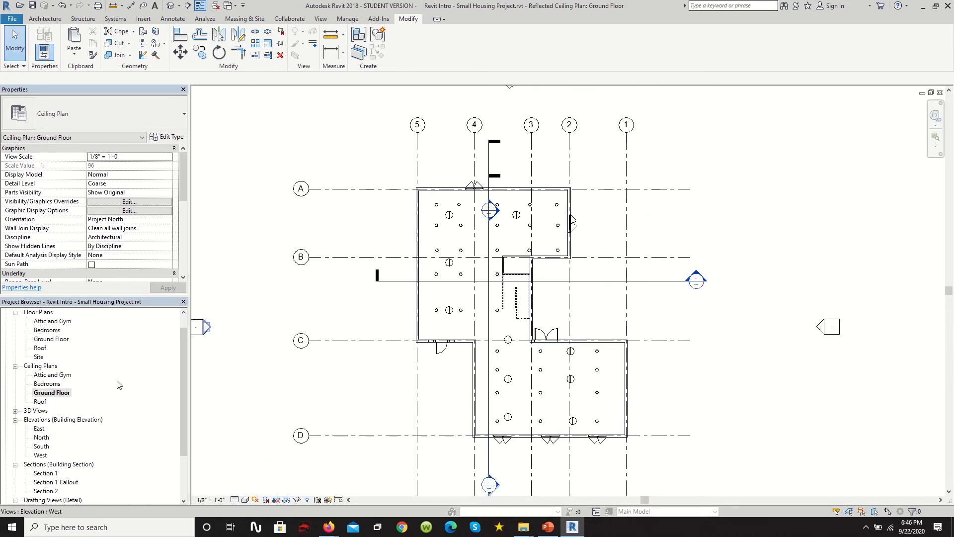
double_click(50, 339)
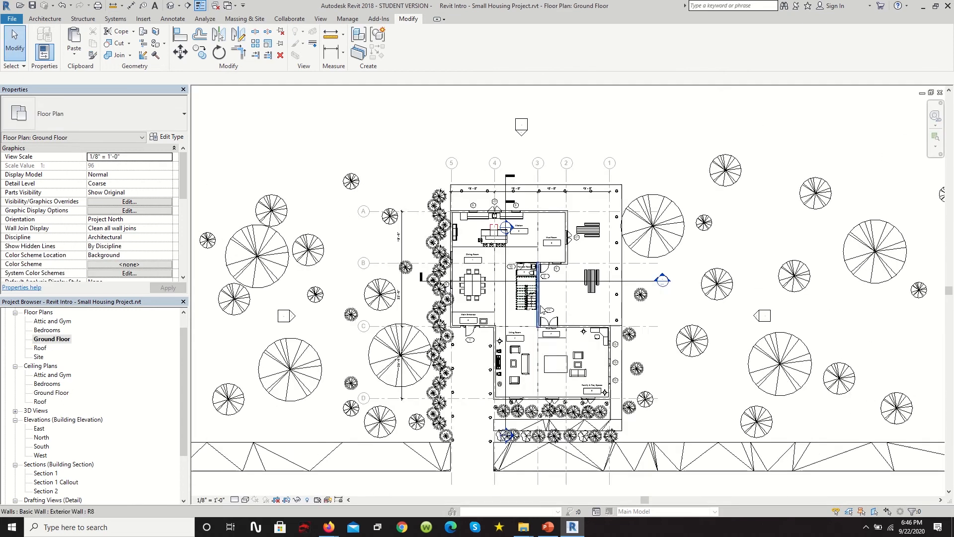
scroll(561, 357, "up", 3)
scroll(561, 358, "down", 2)
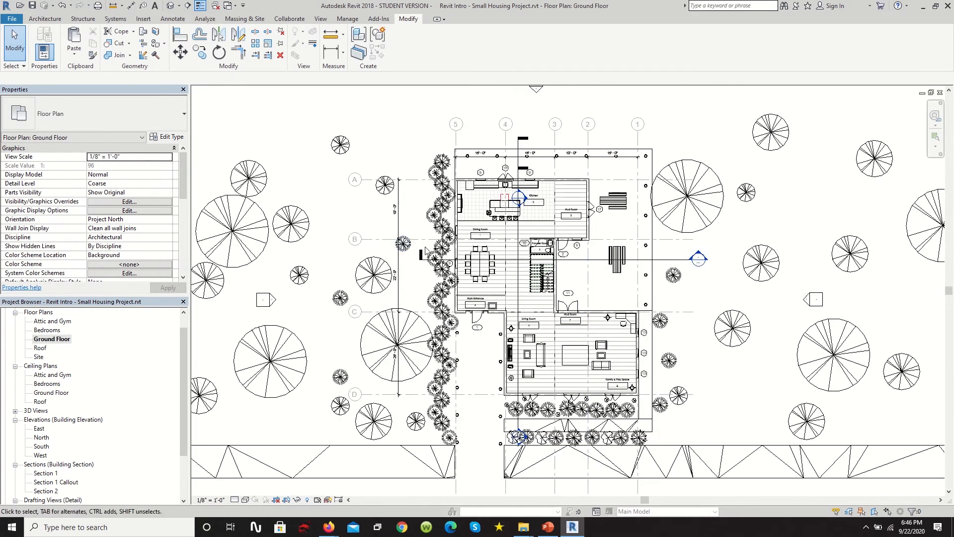
Save the project as Revit Intro - Small Housing Project.rvt in the Part 6 folder
left_click(12, 18)
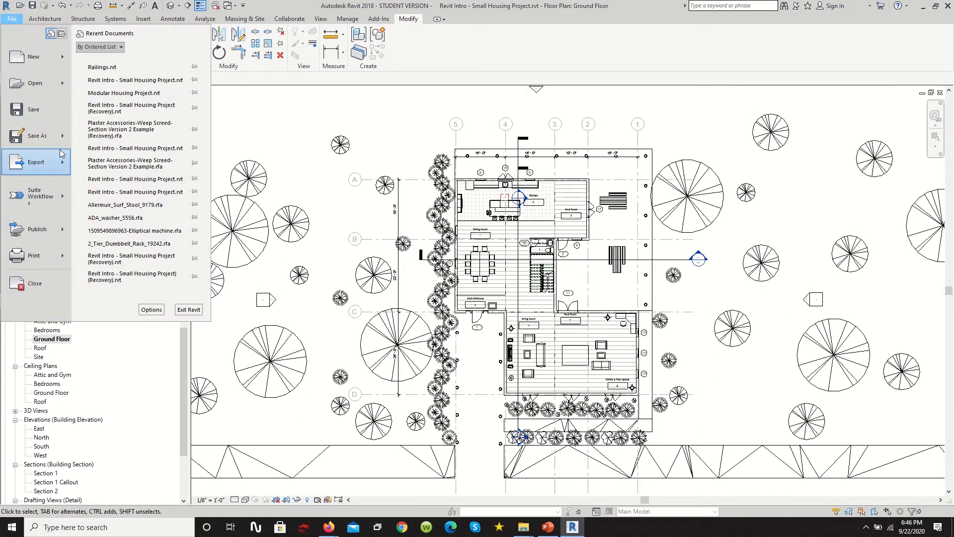
mouse_move(37, 136)
left_click(129, 75)
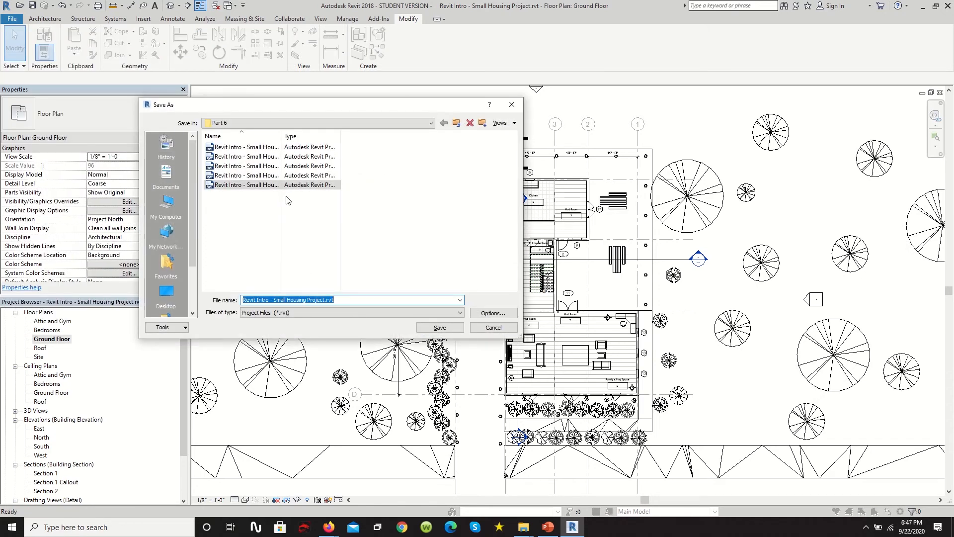
left_click(447, 327)
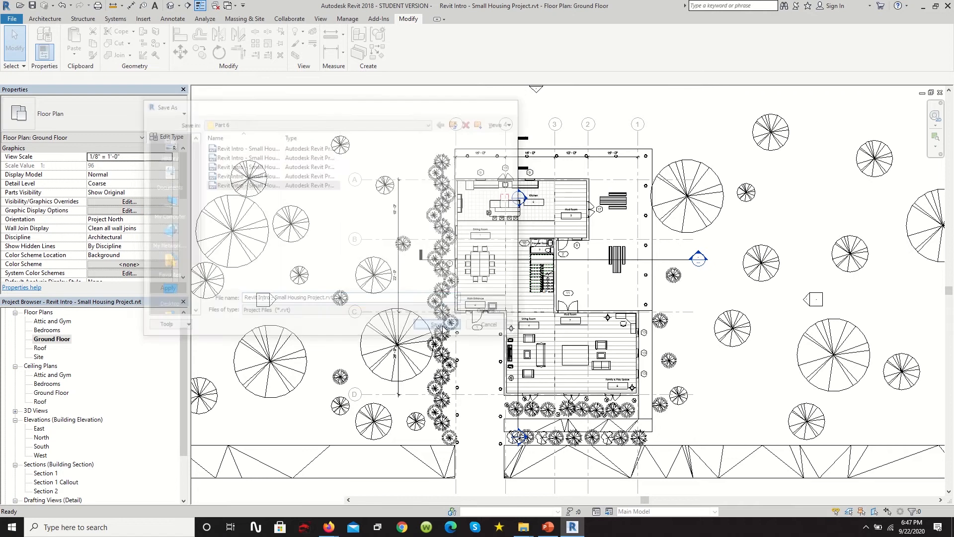
Create a perspective camera view on the Ground Floor plan from the driveway's street end towards the main entrance, with a 5' 6" eye offset
scroll(614, 180, "up", 2)
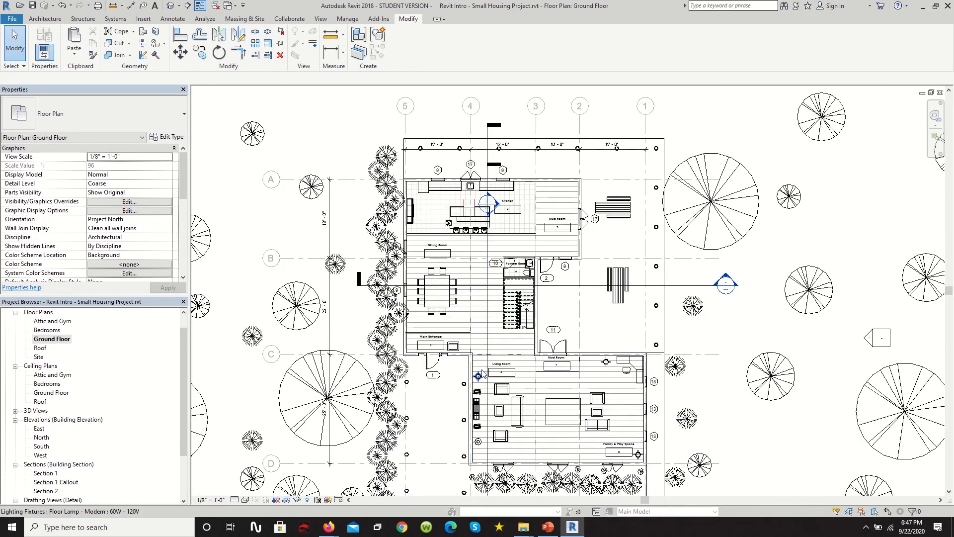
scroll(482, 372, "up", 1)
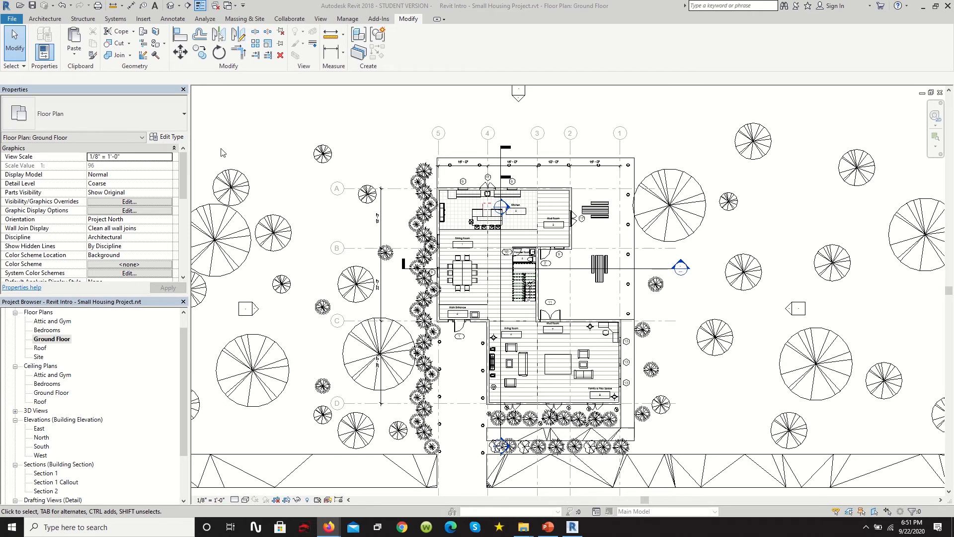
left_click(179, 7)
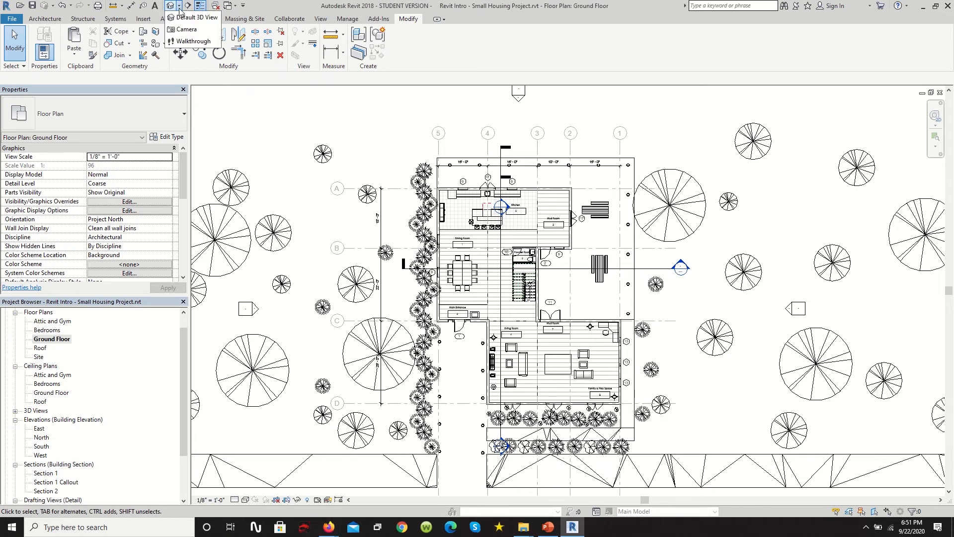
left_click(294, 10)
left_click(321, 18)
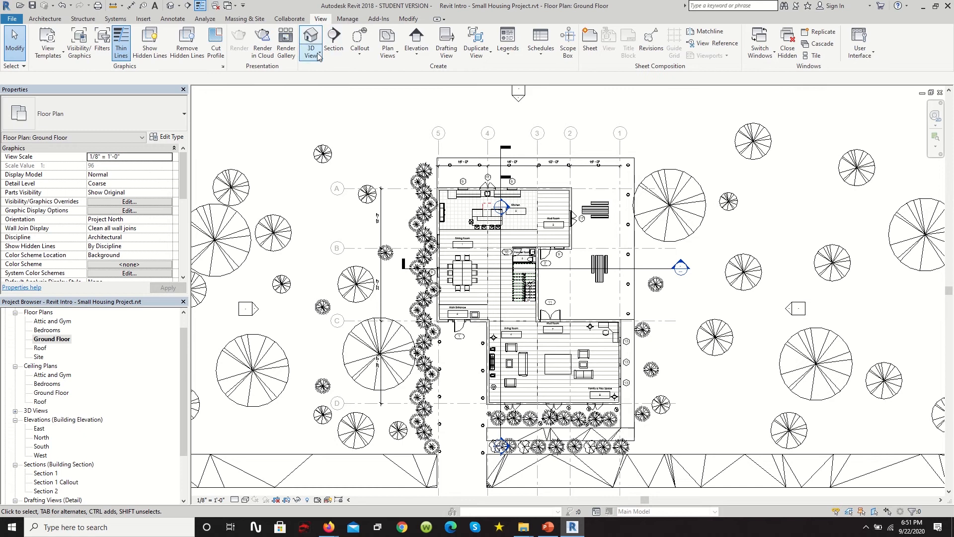
left_click(313, 57)
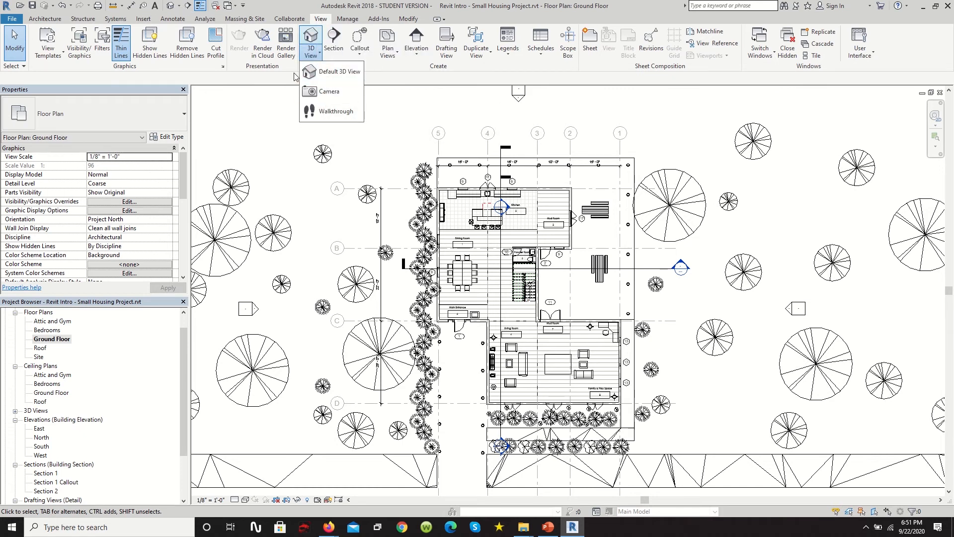
left_click(329, 91)
scroll(525, 291, "down", 1)
scroll(477, 385, "up", 2)
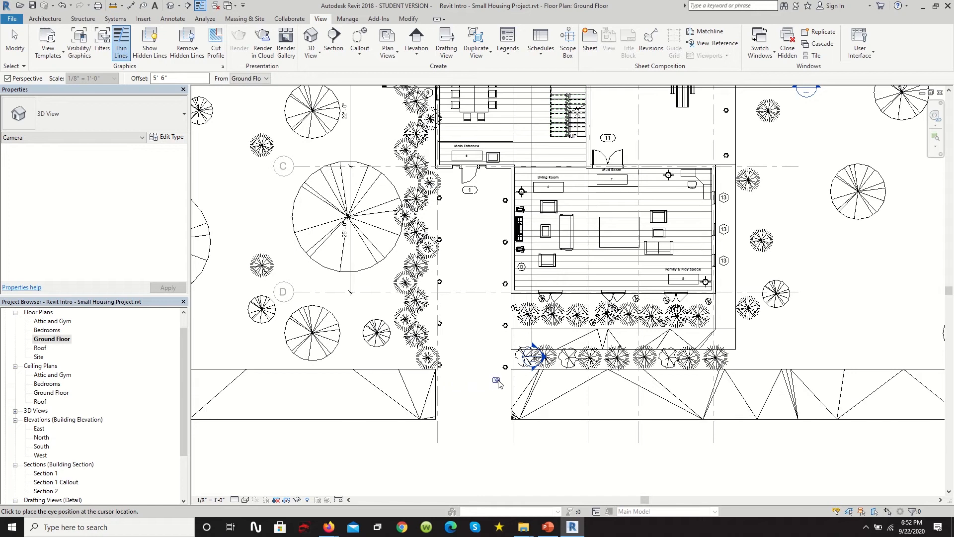
left_click(453, 380)
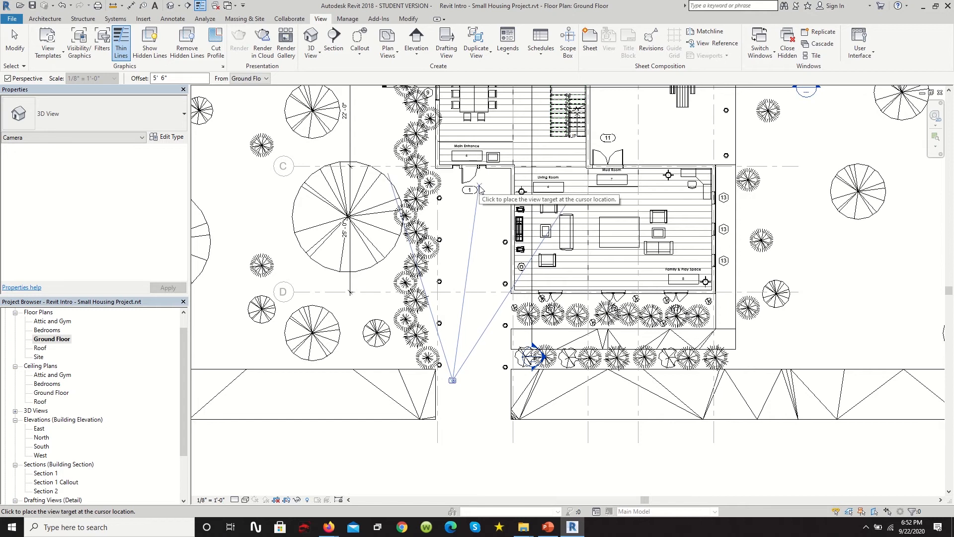
left_click(495, 206)
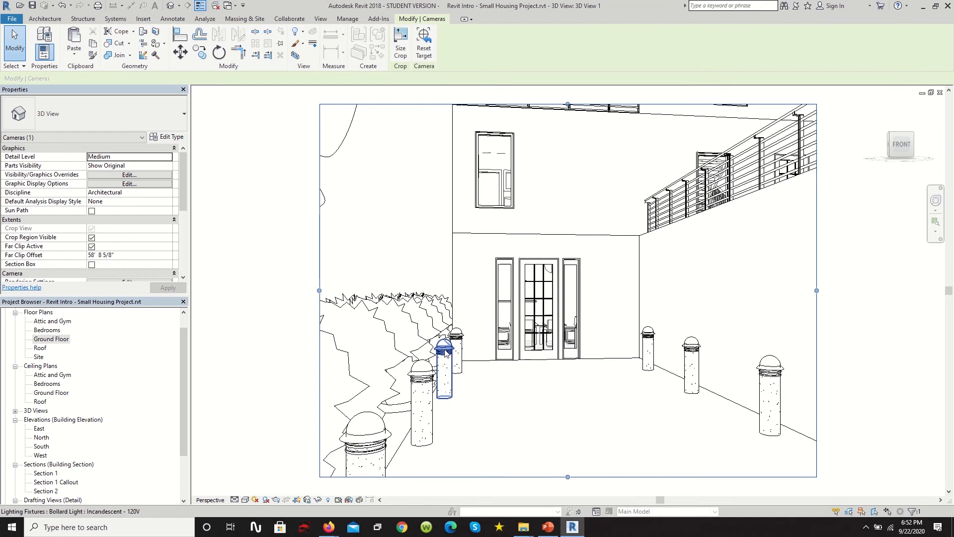
Examine the new camera view, find it among the project's 3D views and compare it with the {3D} view
scroll(542, 237, "down", 1)
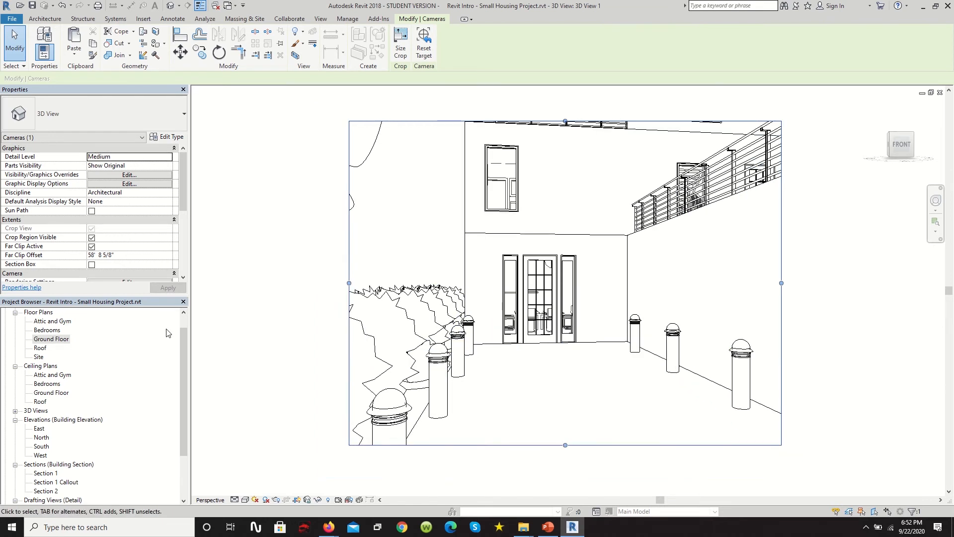
scroll(72, 412, "down", 3)
scroll(74, 440, "up", 3)
scroll(73, 441, "up", 1)
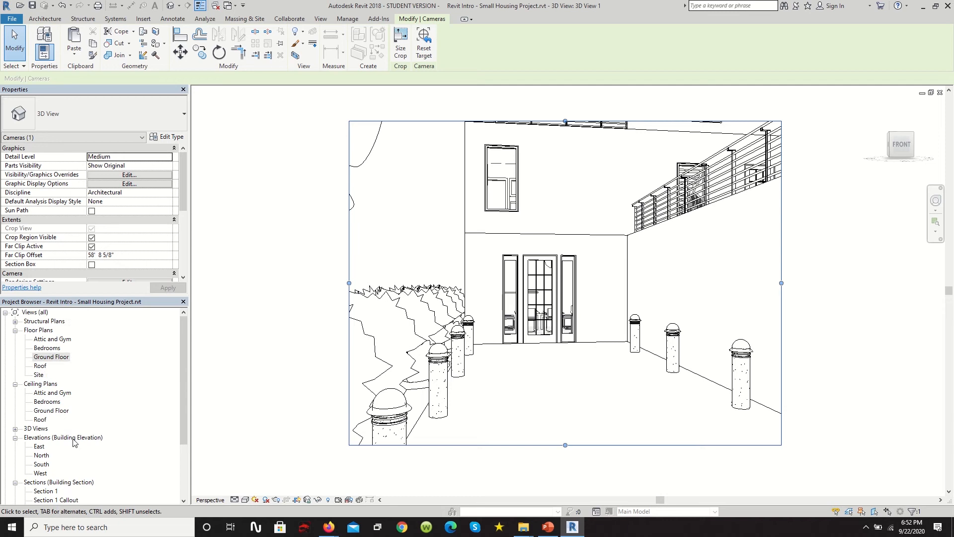
left_click(15, 429)
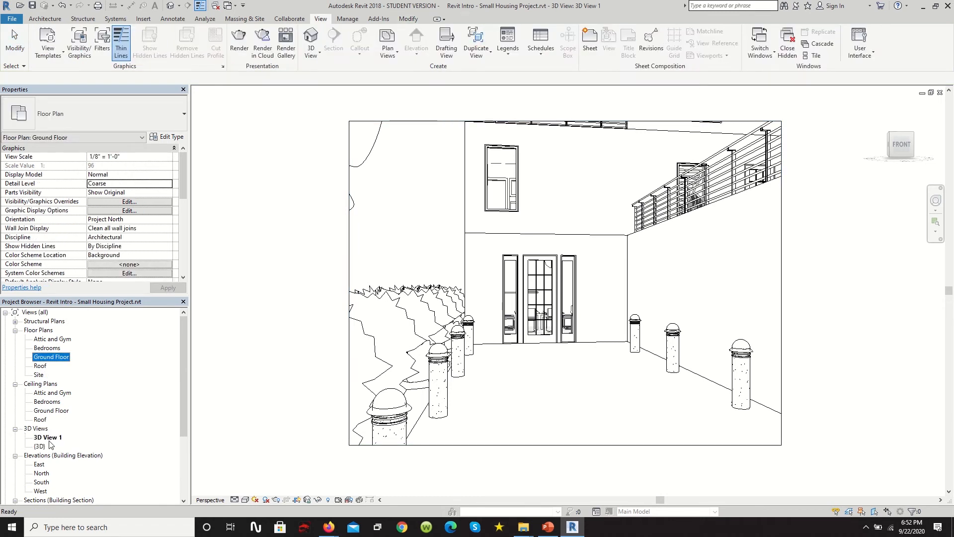
double_click(40, 446)
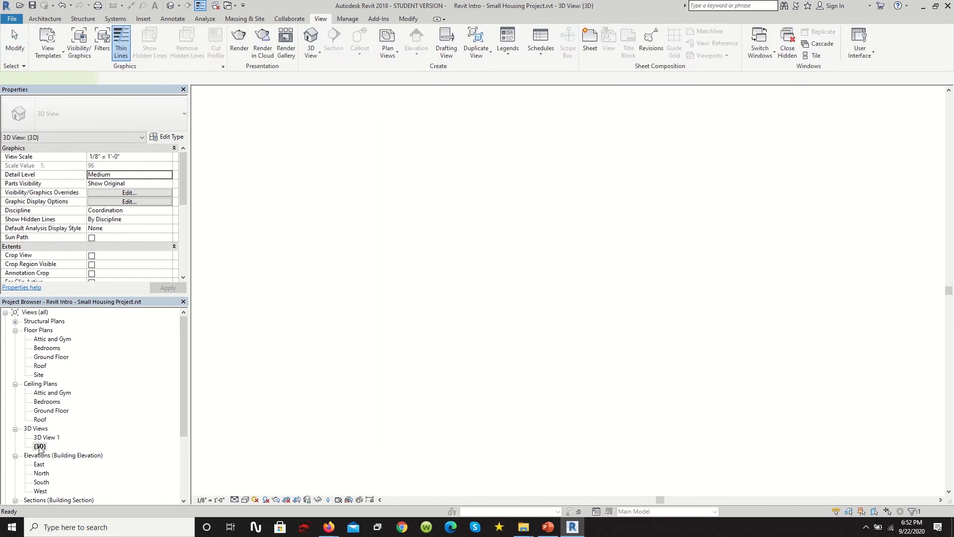
double_click(48, 438)
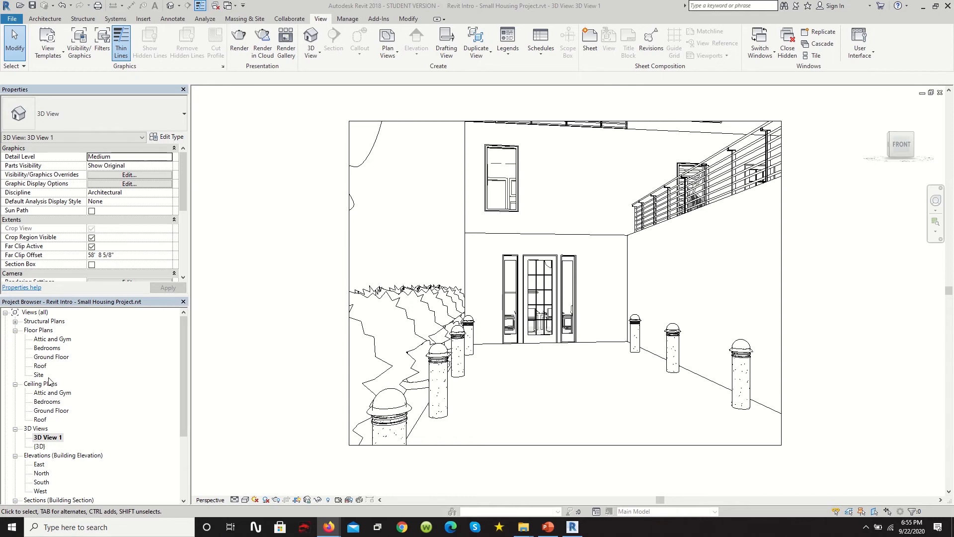
Select the 3D View 1 camera and, on the Ground Floor plan, move its target near the intersection of grids C and 4
double_click(52, 357)
scroll(534, 323, "down", 5)
scroll(539, 331, "up", 2)
double_click(48, 437)
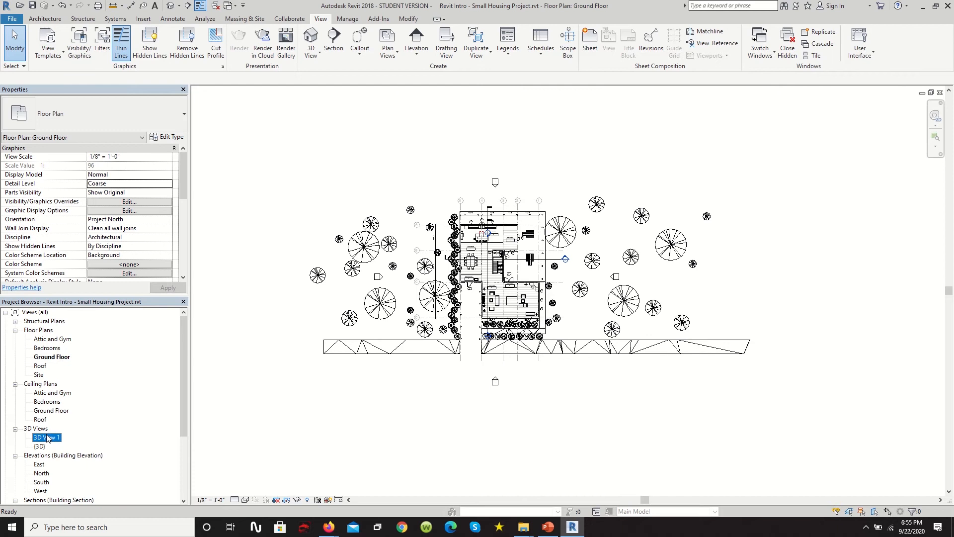
left_click(350, 278)
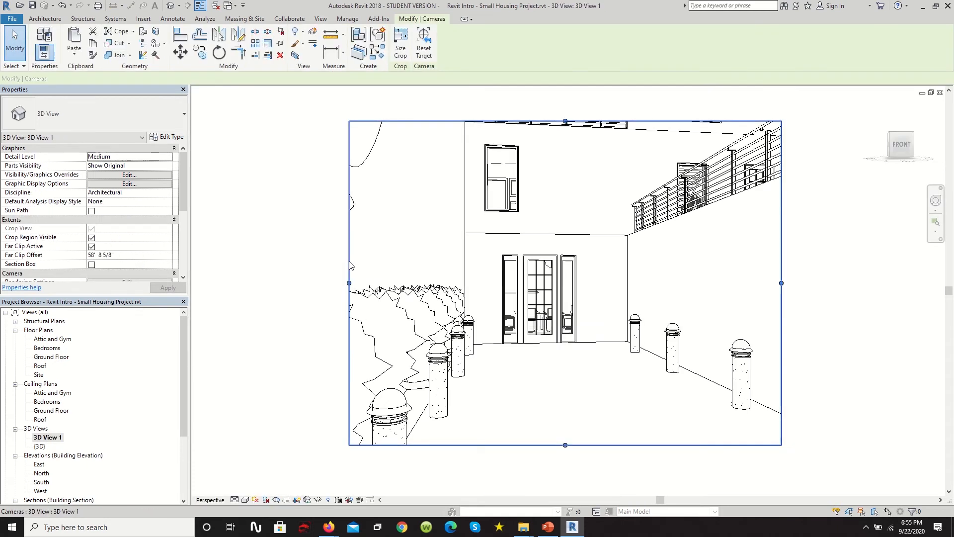
double_click(51, 357)
scroll(448, 308, "down", 2)
scroll(465, 297, "up", 3)
scroll(464, 296, "up", 3)
left_click_drag(443, 353, 484, 334)
scroll(460, 348, "down", 1)
Shorten the camera's far clip offset to about 34' on the Ground Floor plan and check the result in 3D View 1
left_click_drag(502, 302, 457, 396)
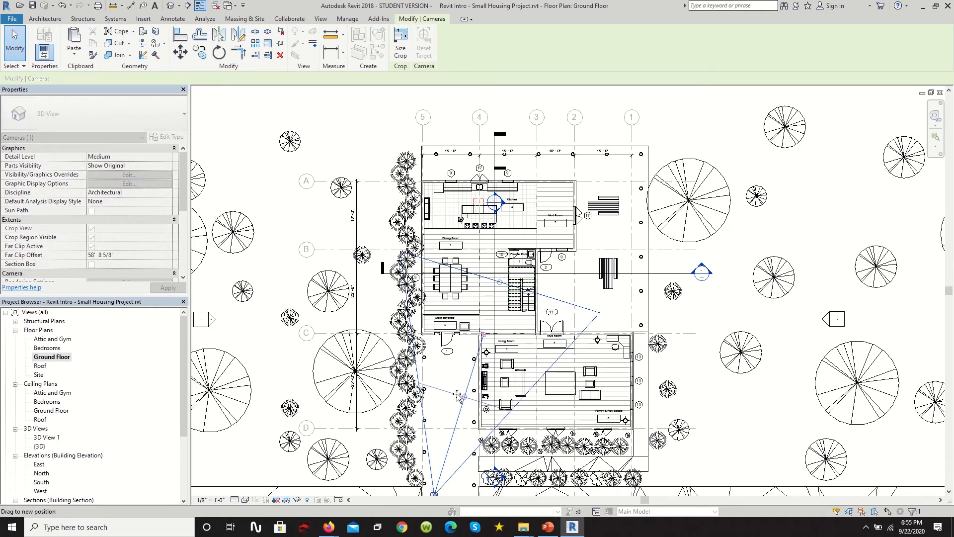
left_click_drag(457, 395, 542, 393)
left_click_drag(541, 394, 530, 389)
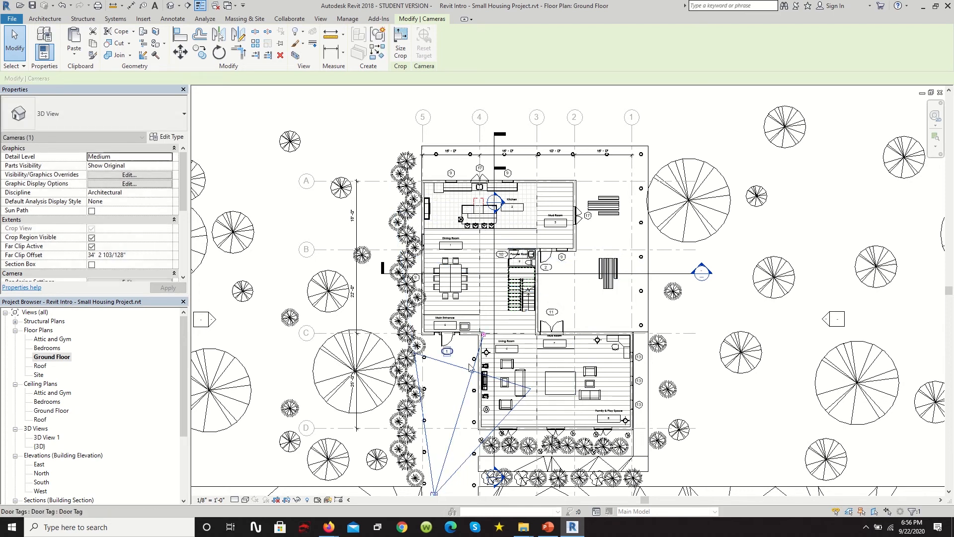
double_click(45, 436)
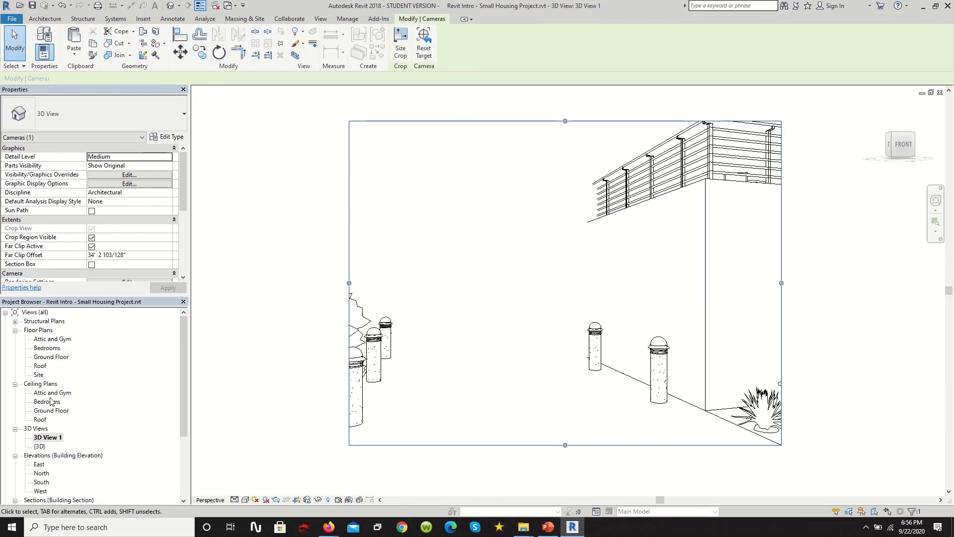
Extend the camera's far clip offset to about 53' on the Ground Floor plan so it reaches past the entrance wall
double_click(49, 410)
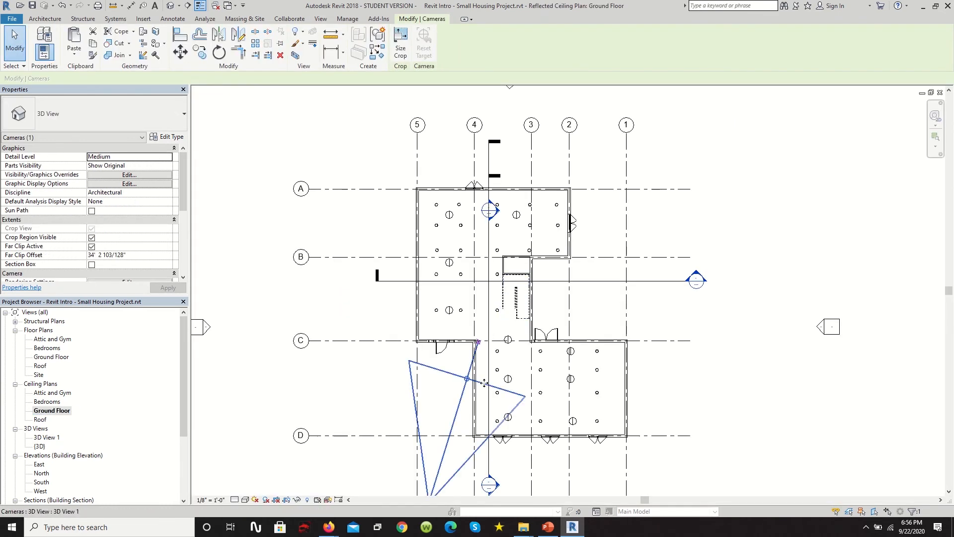
double_click(52, 357)
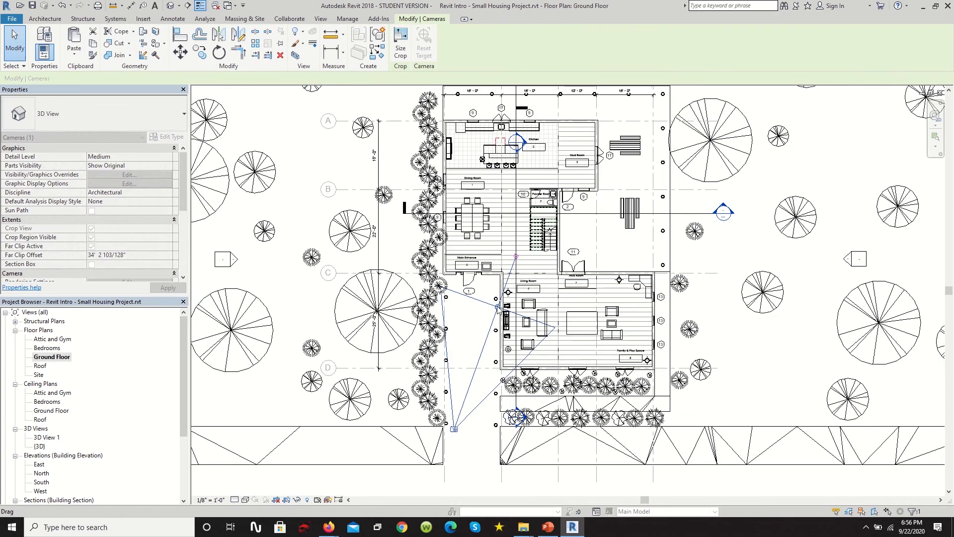
left_click_drag(528, 243, 528, 243)
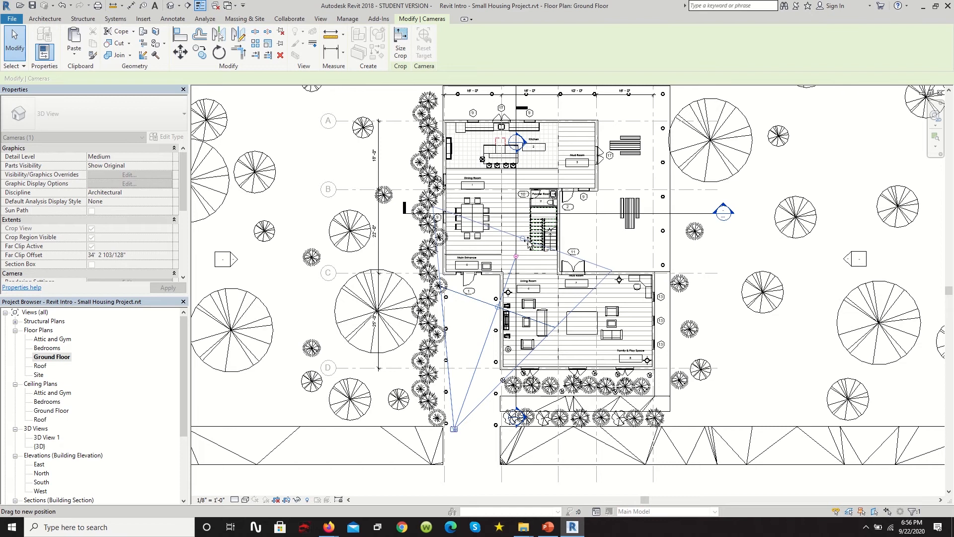
middle_click_drag(418, 362, 415, 474)
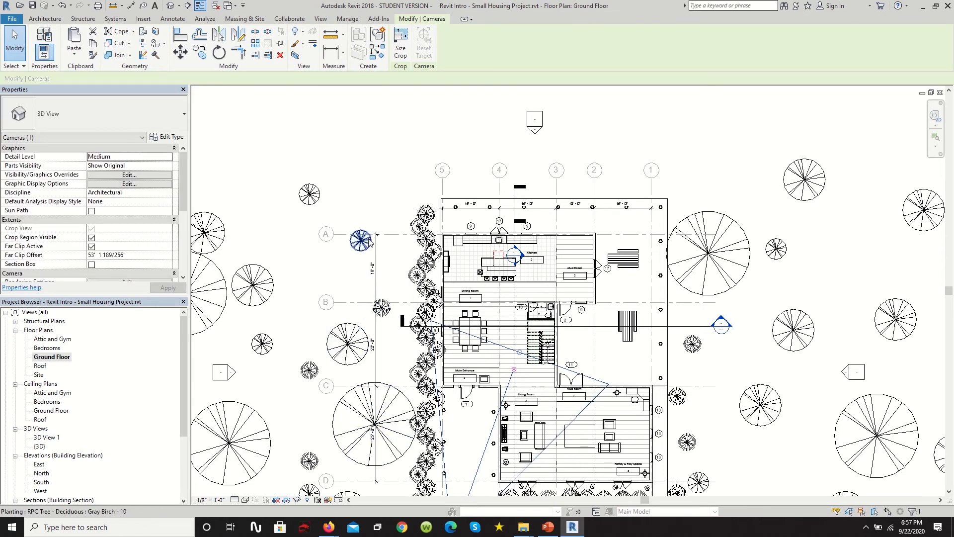
Move the Gray Birch - 10' tree near grid A to 30' from grid 5, and copy the large tree between grids C and D beside the grid A hedge
left_click_drag(353, 240, 322, 257)
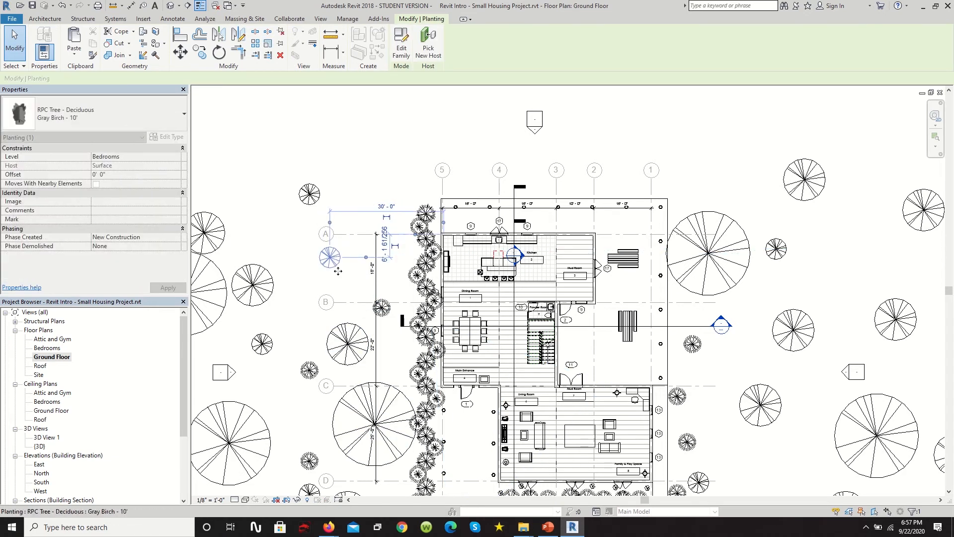
left_click(364, 416)
left_click_drag(362, 417, 372, 235)
scroll(373, 235, "down", 1)
left_click(475, 141)
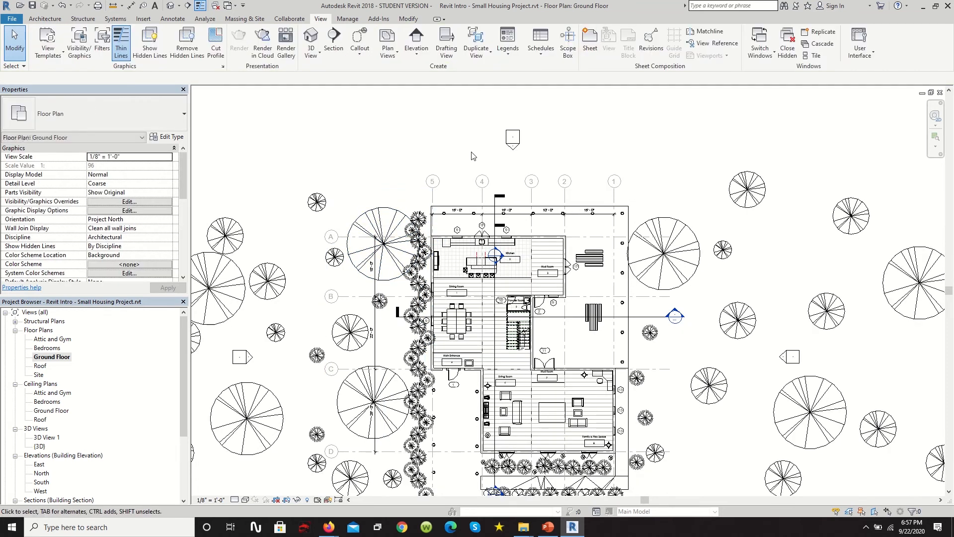
scroll(416, 292, "up", 2)
left_click_drag(385, 228, 403, 241)
left_click(437, 131)
scroll(466, 128, "down", 2)
scroll(472, 318, "up", 2)
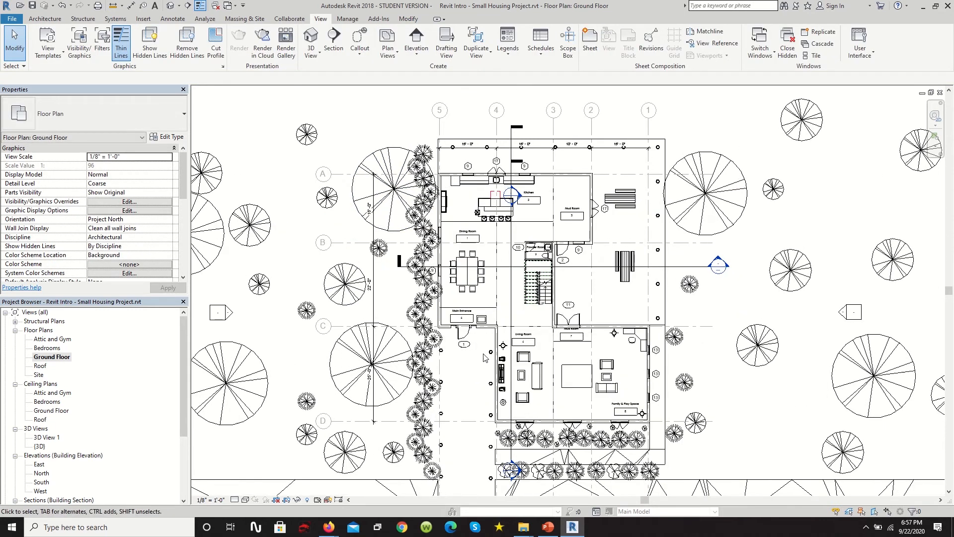
Show the 3D View 1 camera on the Ground Floor plan, extend its far clip offset to about 74', and reopen the view
double_click(55, 437)
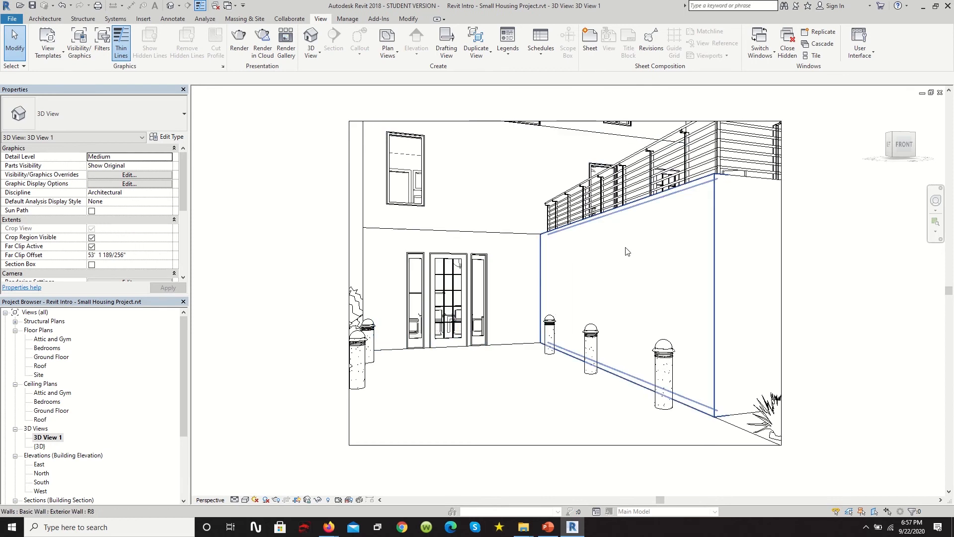
right_click(54, 438)
left_click(69, 428)
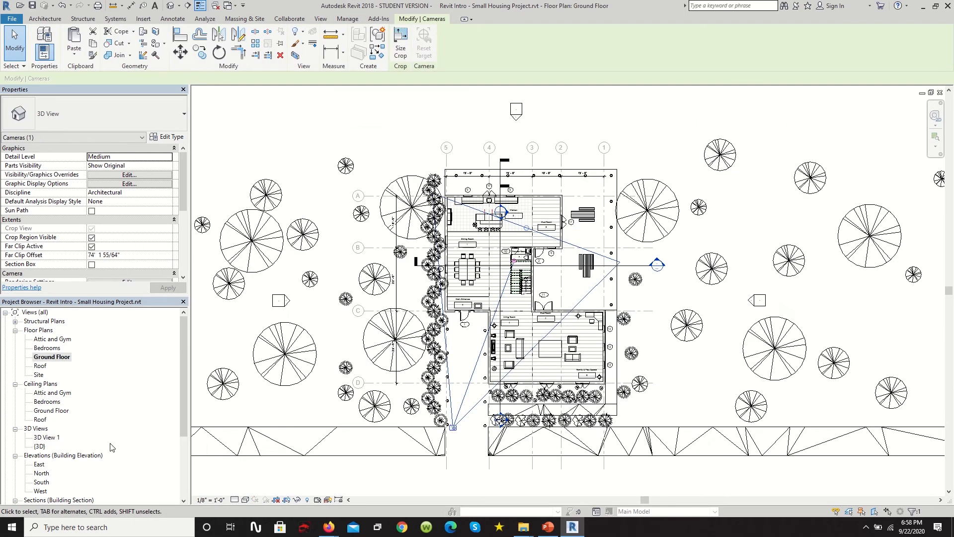
double_click(45, 438)
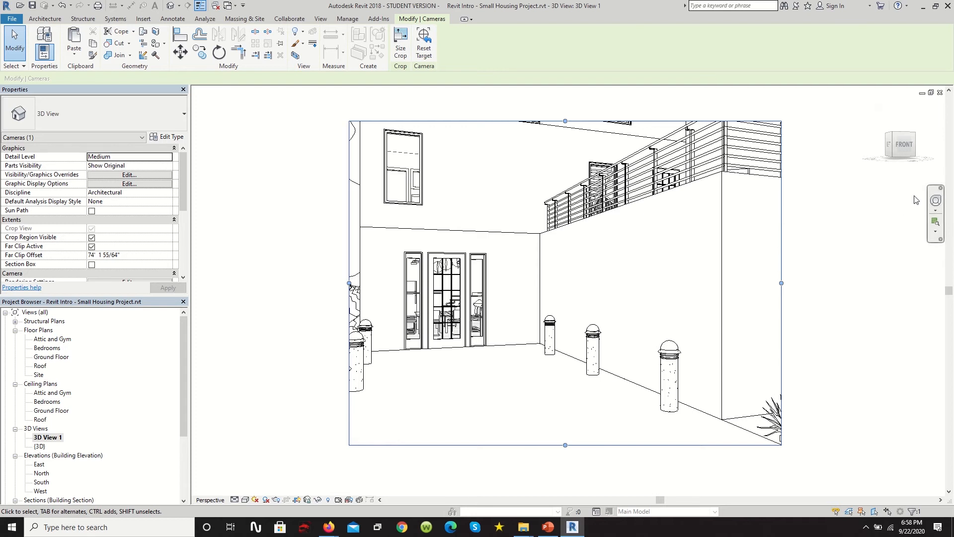
left_click(935, 210)
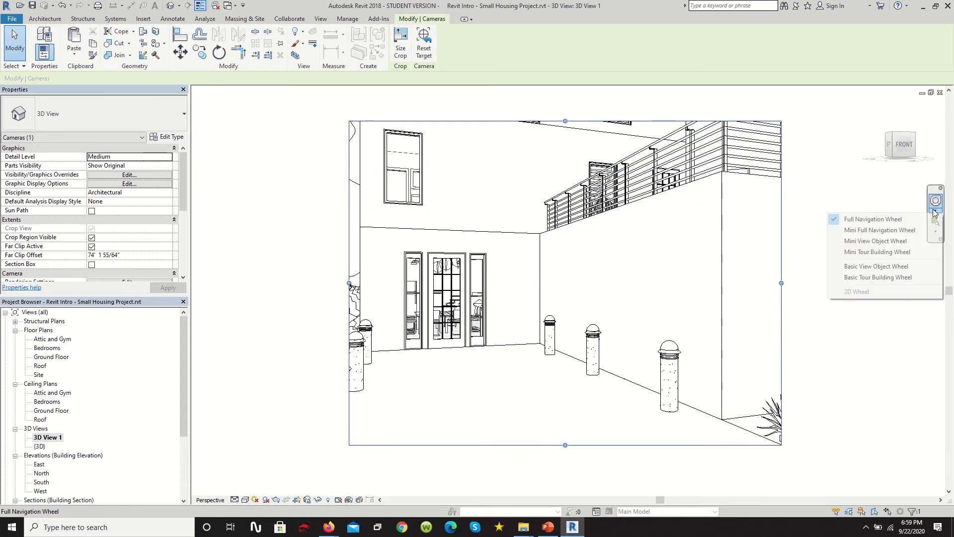
left_click(887, 219)
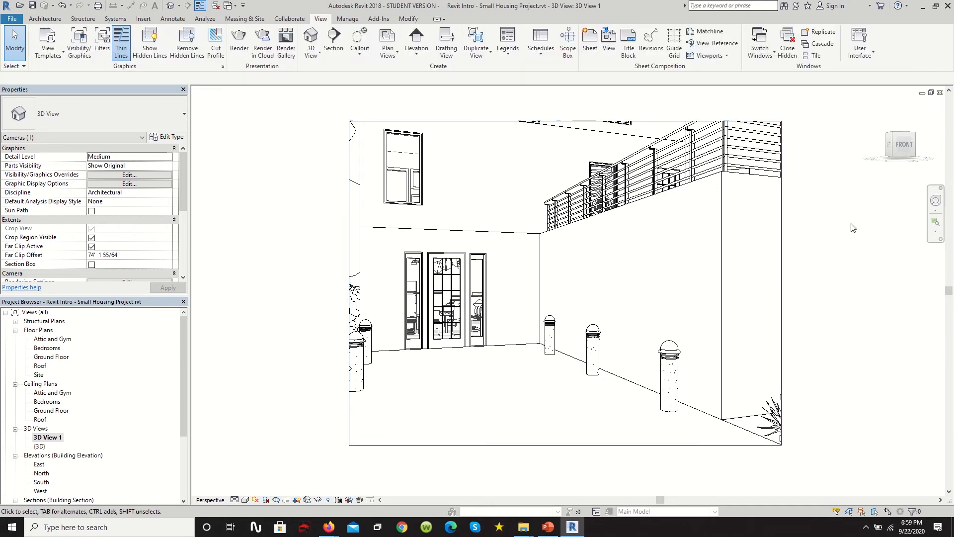
left_click(936, 202)
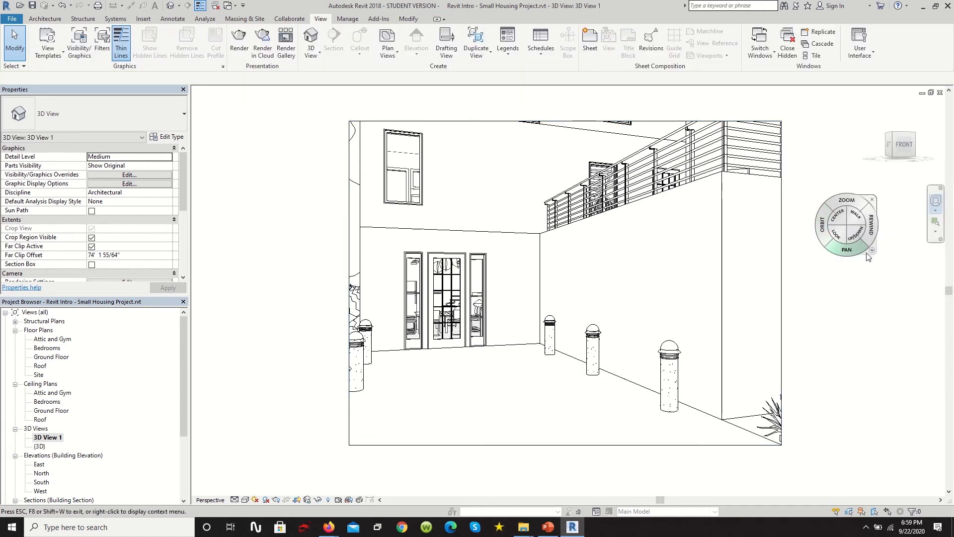
left_click(872, 251)
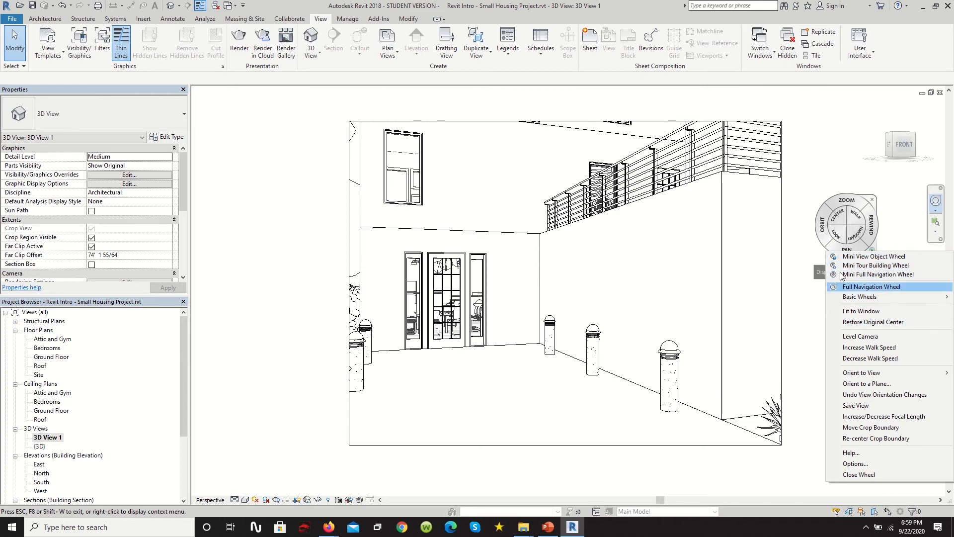
left_click(873, 203)
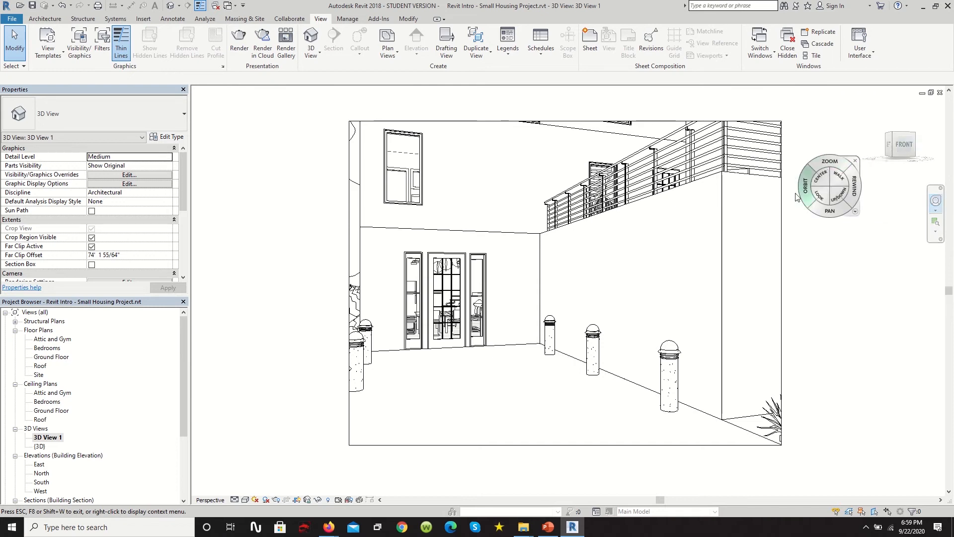
key("Escape")
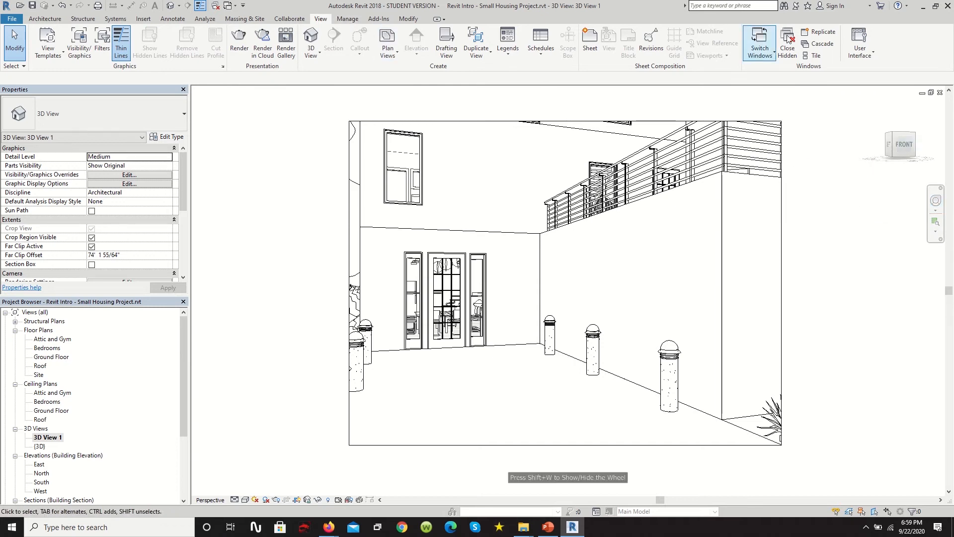
left_click(873, 55)
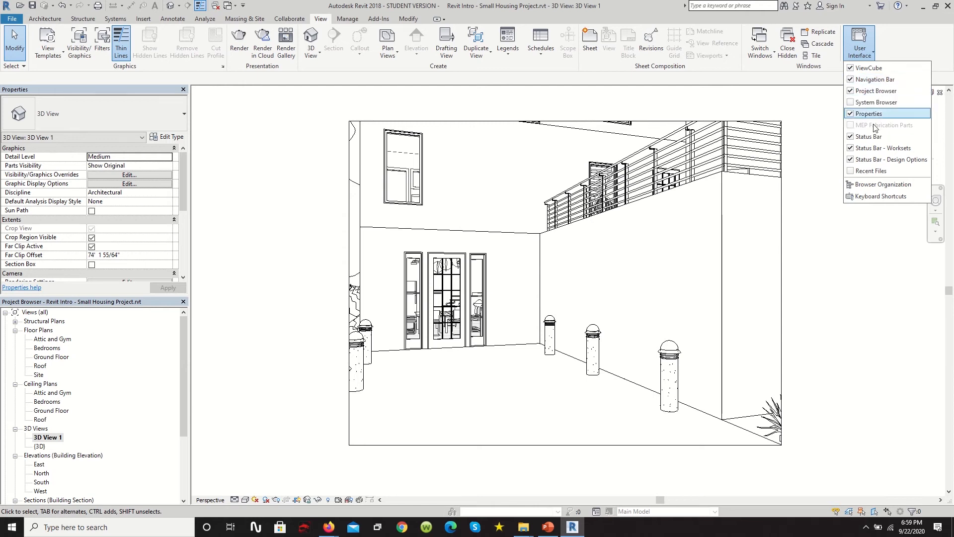
Reframe 3D View 1 with the Full Navigation Wheel's zoom and look tools so the entrance, bollards and deck railing fit the view
left_click(936, 200)
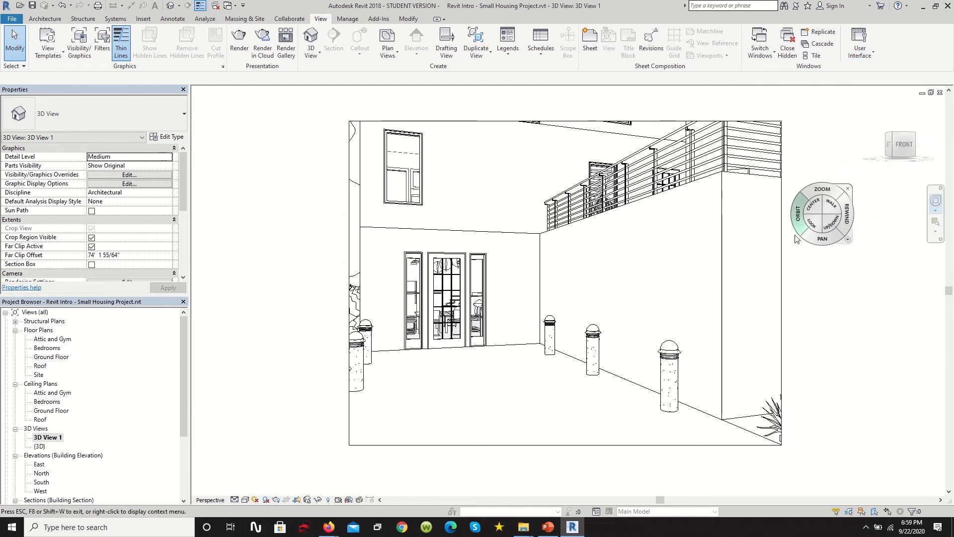
left_click(846, 242)
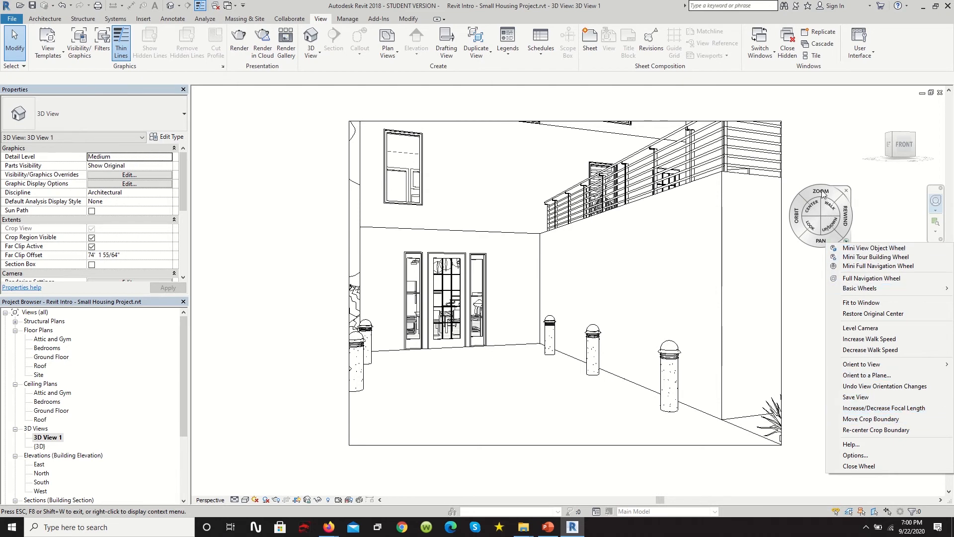
left_click(869, 211)
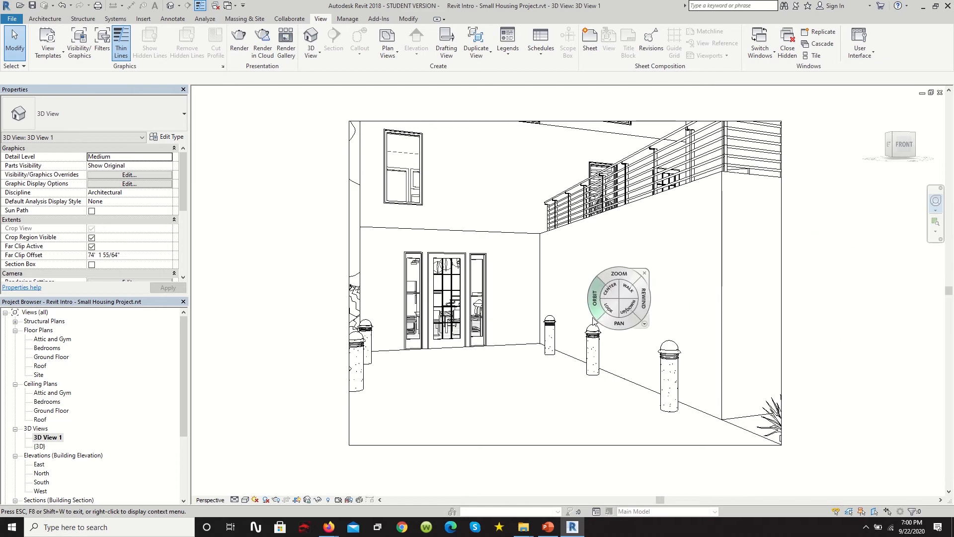
left_click_drag(615, 278, 614, 278)
mouse_move(744, 268)
left_mouse_down()
mouse_move(758, 273)
mouse_move(759, 249)
mouse_move(760, 276)
mouse_move(760, 266)
left_mouse_up()
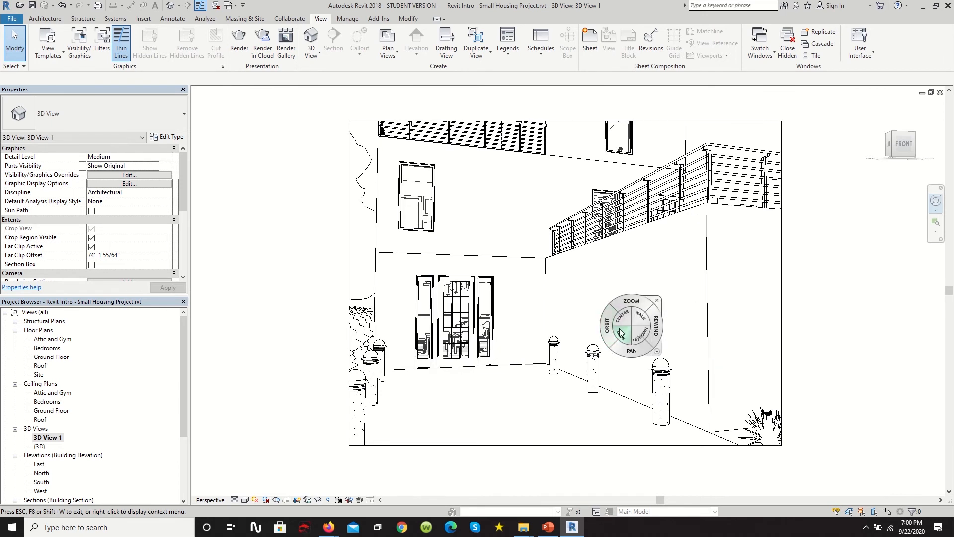
left_click_drag(620, 333, 575, 416)
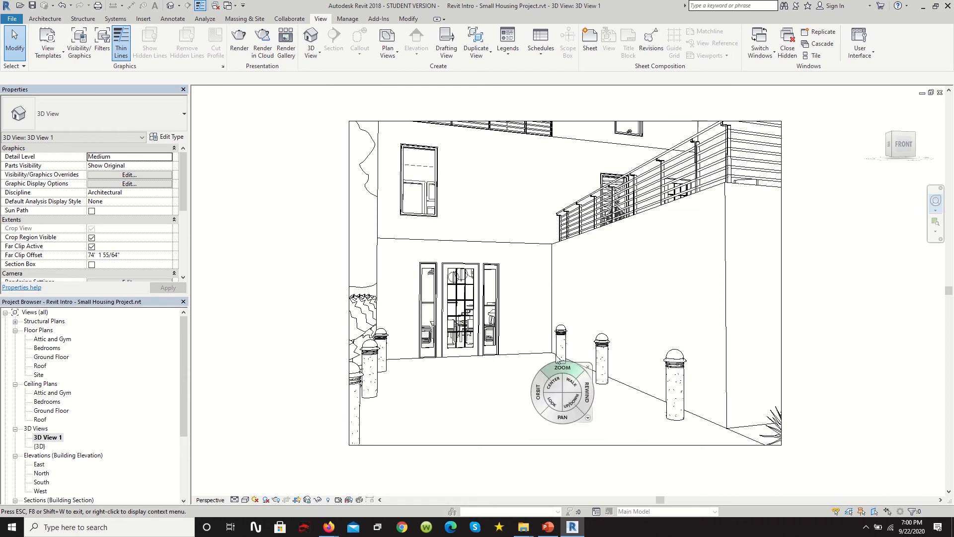
key("Escape")
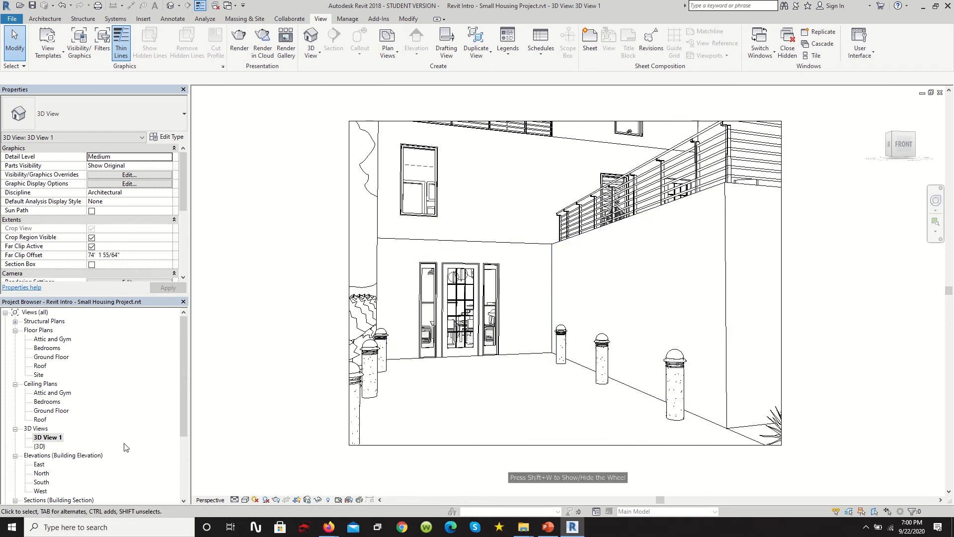
Rename 3D View 1 as Driveway Entrance
right_click(54, 438)
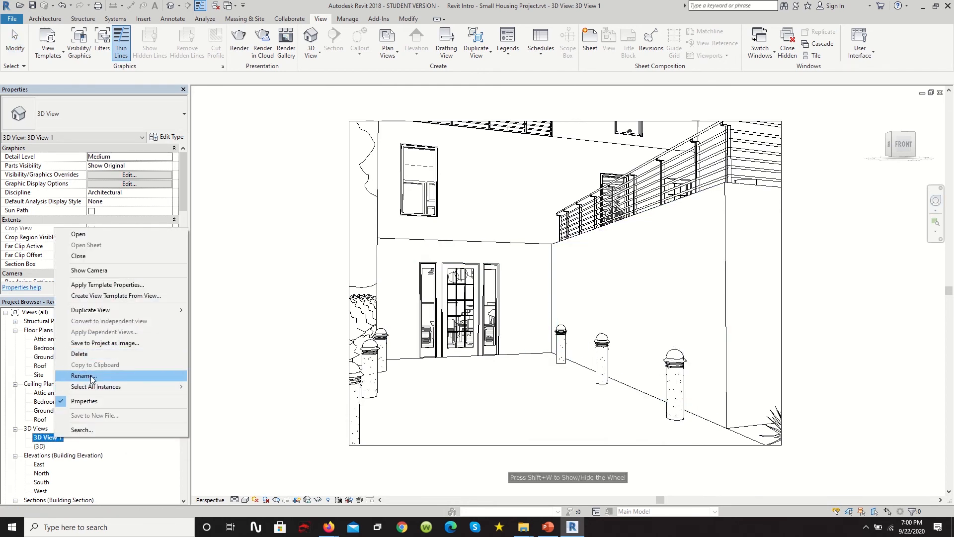
left_click(79, 370)
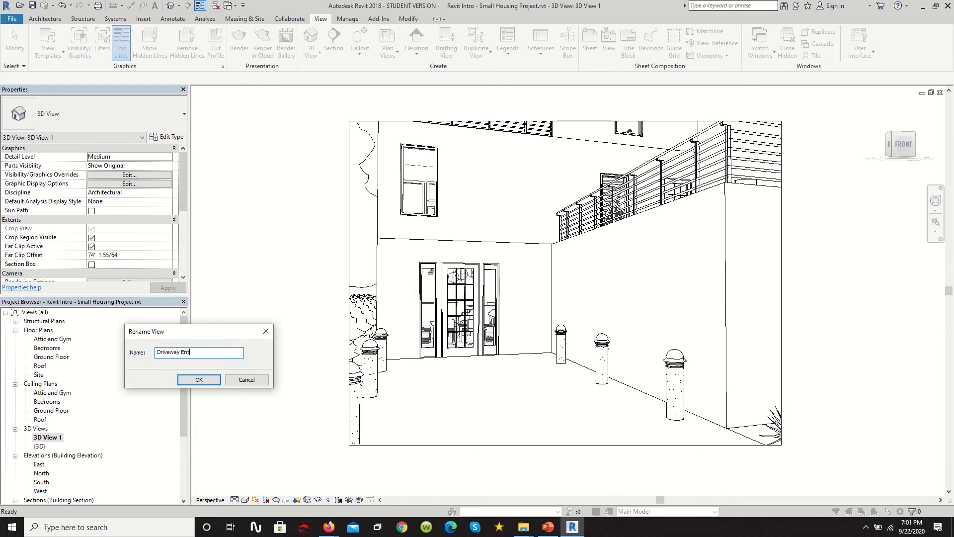
left_click(195, 382)
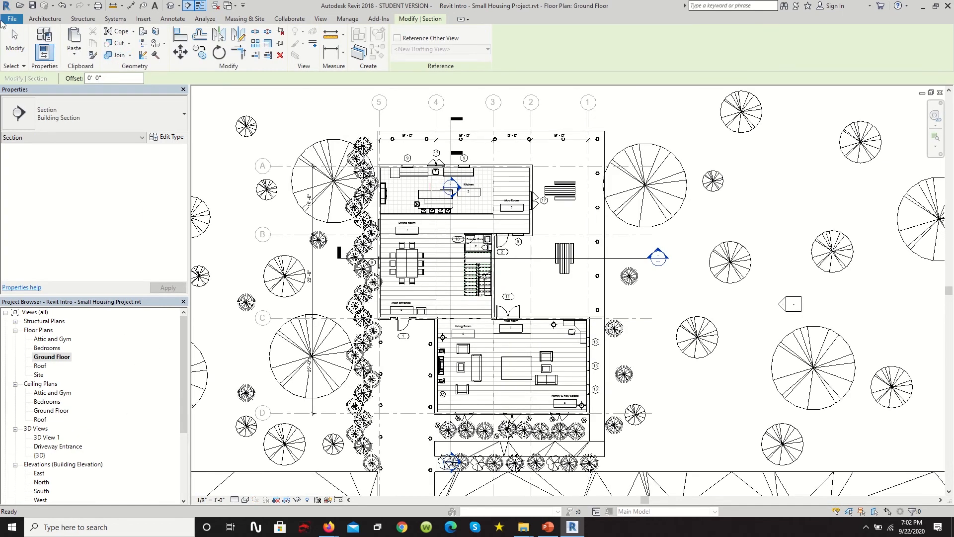
Place a perspective camera on the Ground Floor plan in the mud room beside the kitchen, aimed across the kitchen island
left_click(14, 40)
left_click(184, 32)
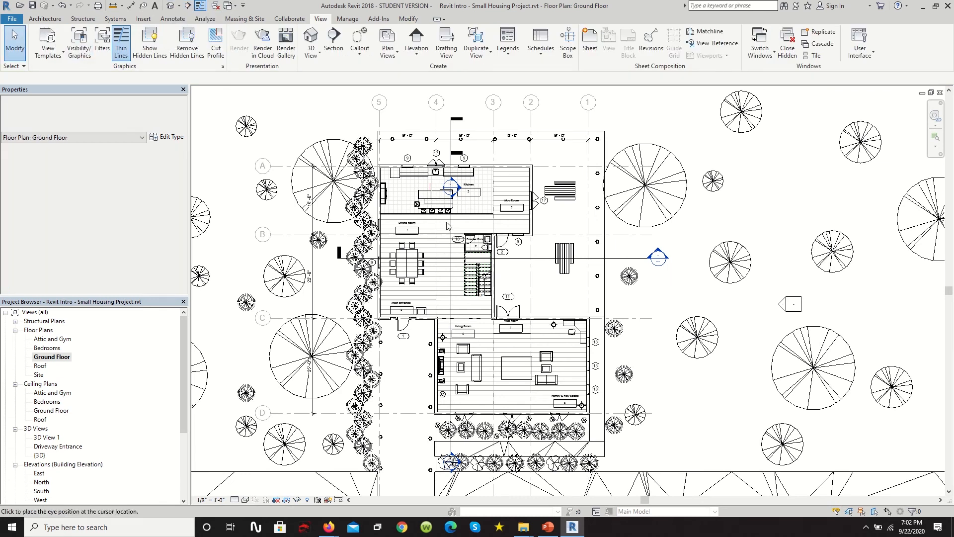
scroll(477, 388, "up", 2)
scroll(427, 281, "up", 1)
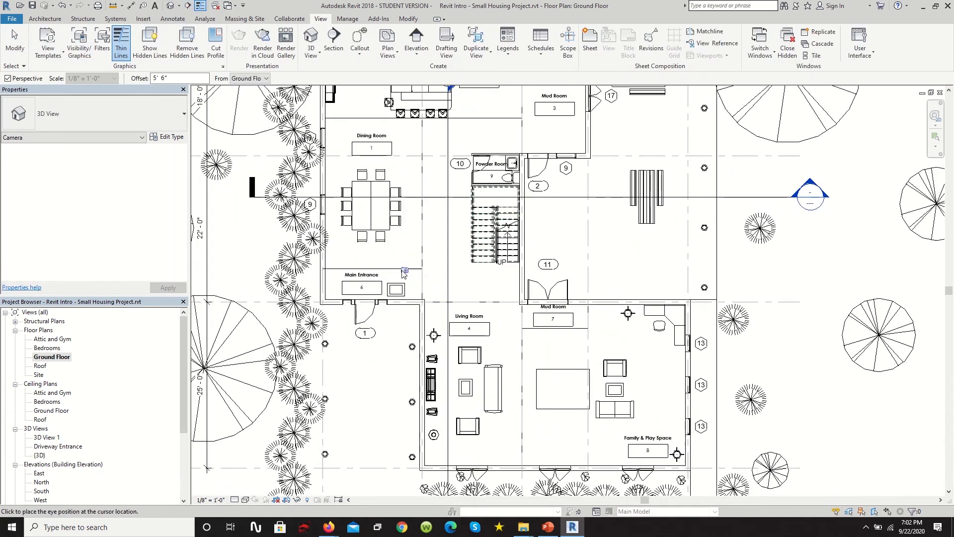
scroll(357, 273, "up", 1)
scroll(464, 286, "down", 3)
scroll(482, 223, "up", 2)
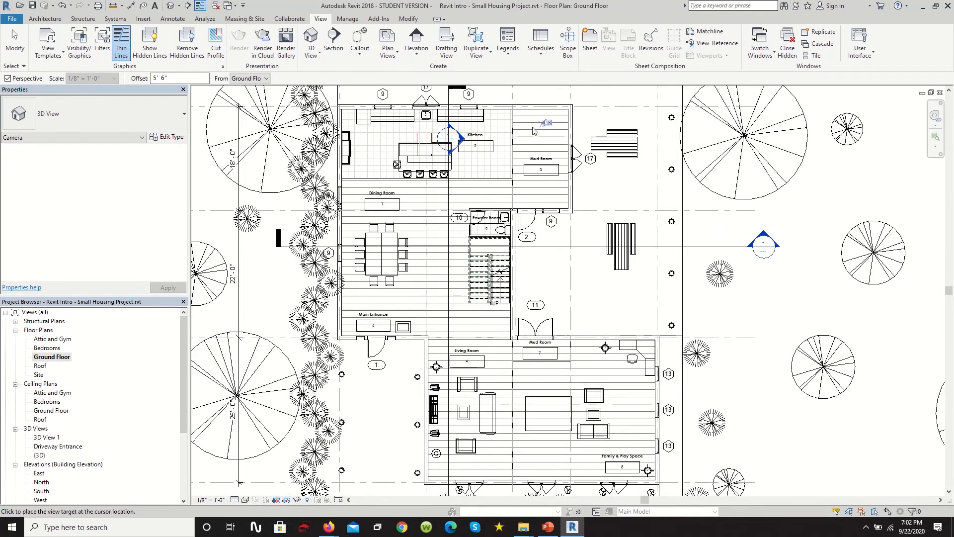
left_click(445, 165)
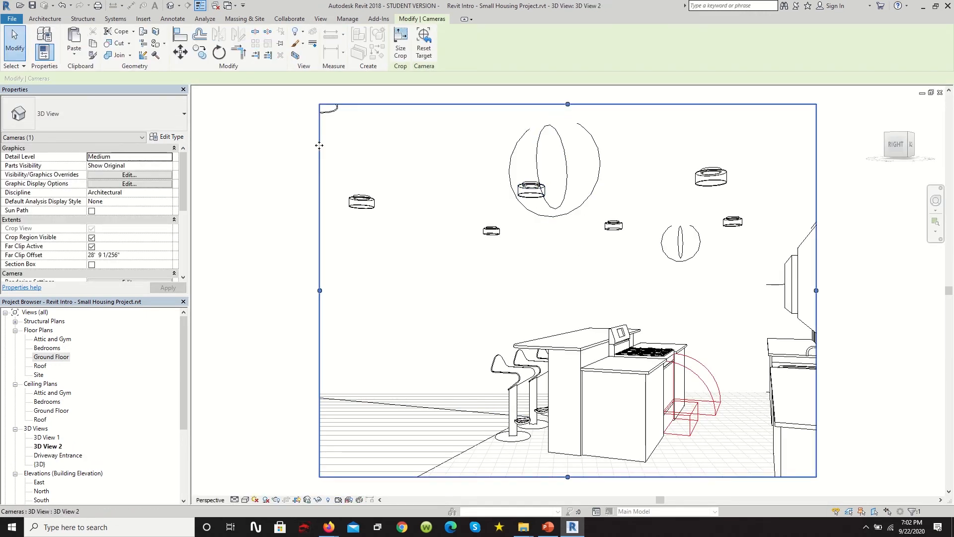
Extend the kitchen camera's far clip offset to about 52' on the Ground Floor plan and reopen 3D View 2
double_click(50, 357)
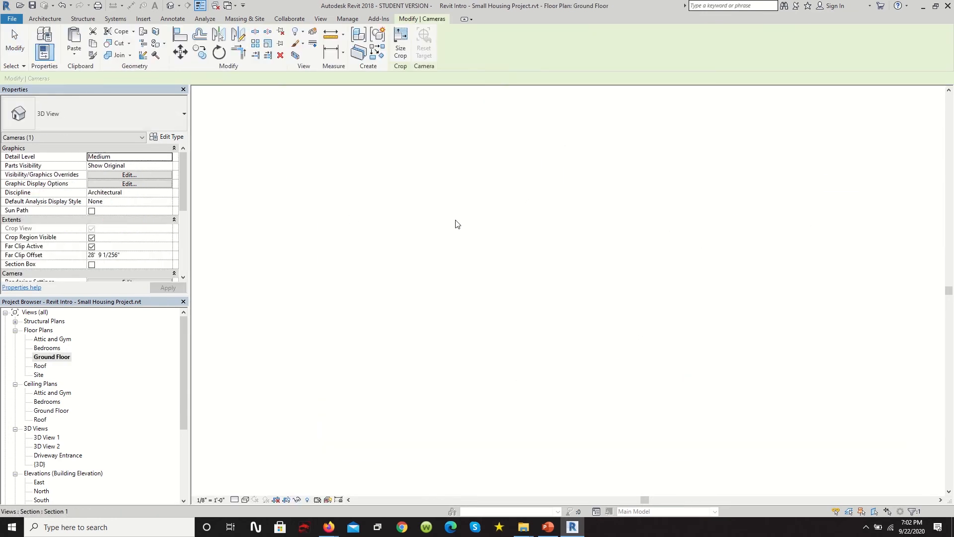
left_click_drag(392, 172, 544, 131)
left_click_drag(392, 193, 324, 209)
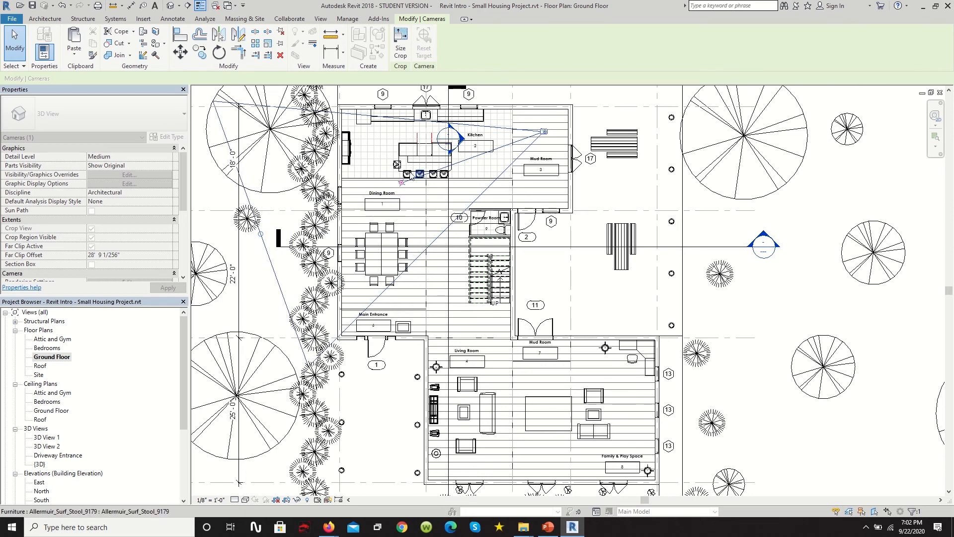
left_click_drag(400, 182, 400, 183)
scroll(73, 418, "down", 2)
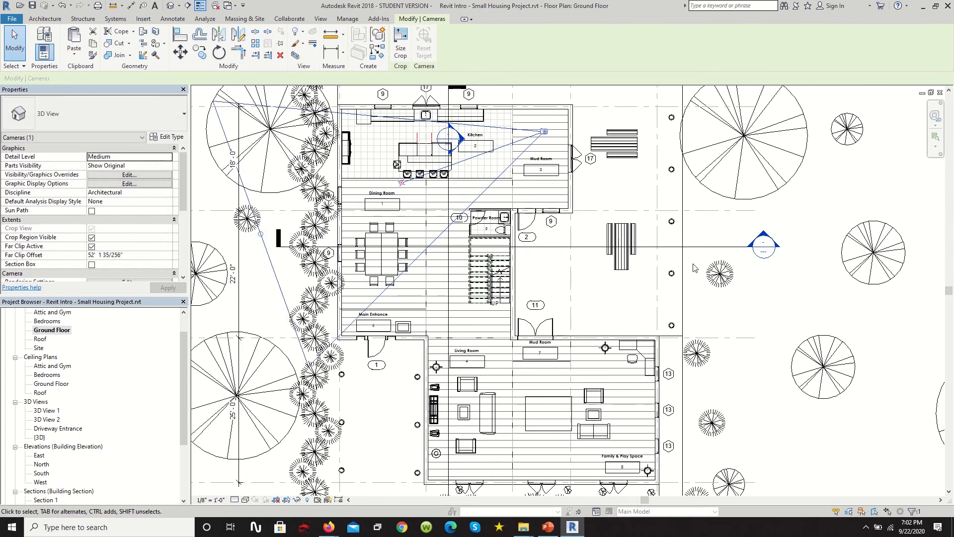
double_click(45, 419)
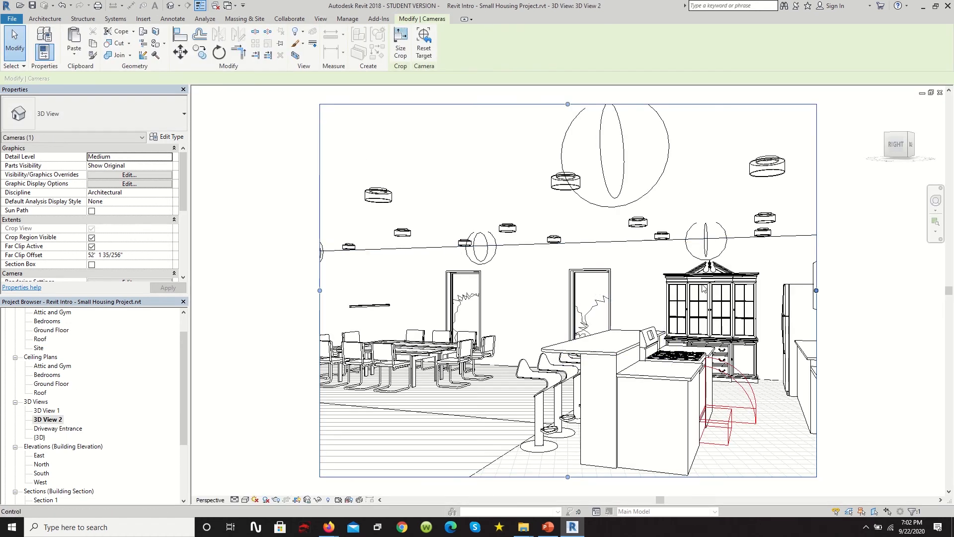
Rename 3D View 2 as Kitchen
left_click(618, 180)
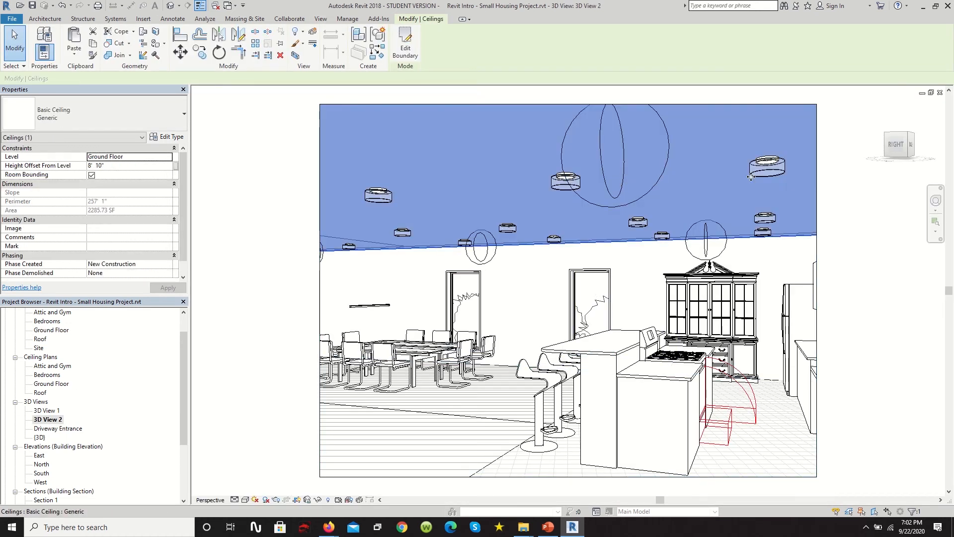
right_click(52, 419)
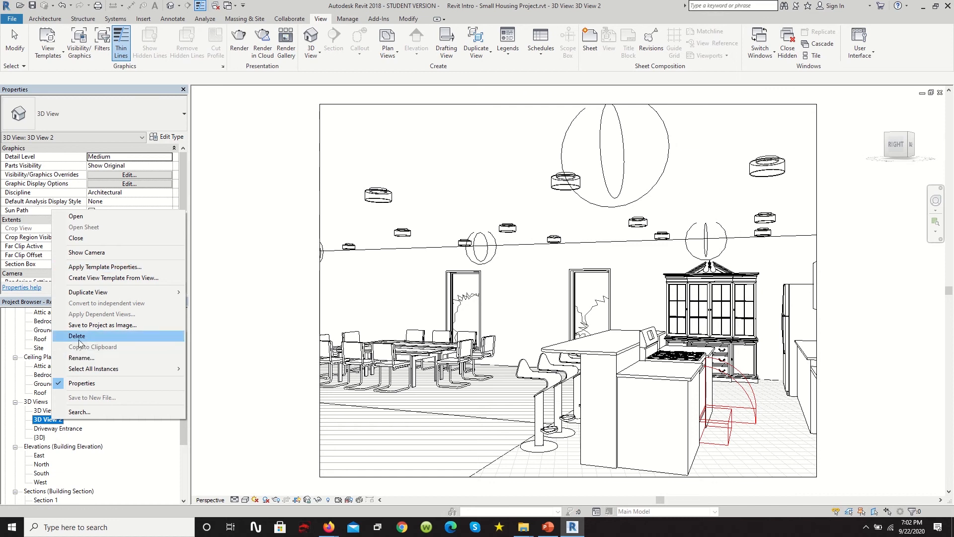
left_click(81, 358)
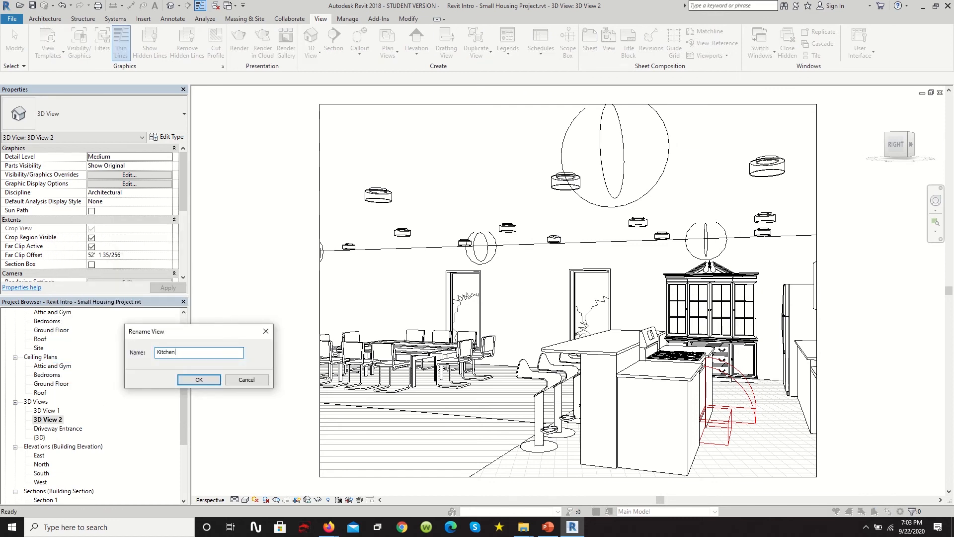
left_click(199, 380)
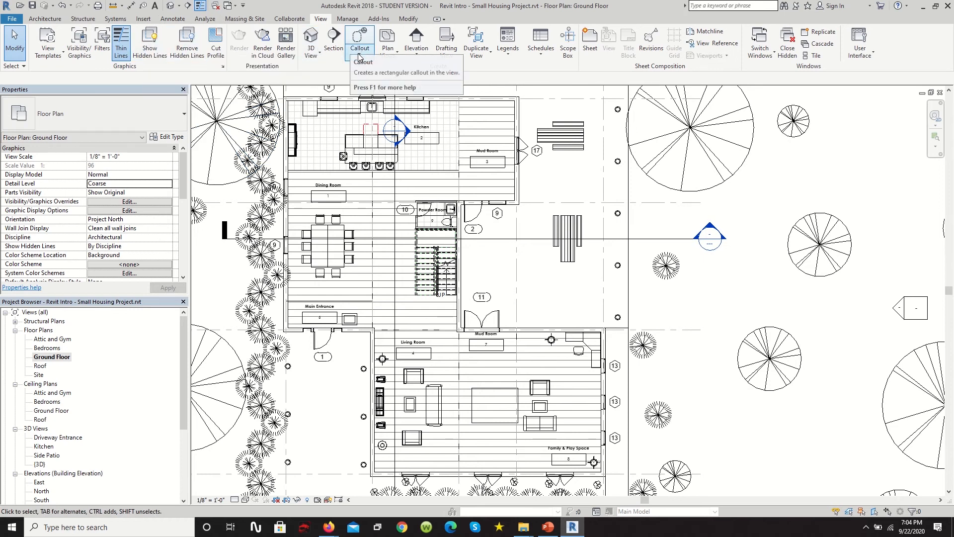
Place a perspective camera on the Ground Floor plan looking at the staircase, with the kitchen stools in the background
left_click(311, 43)
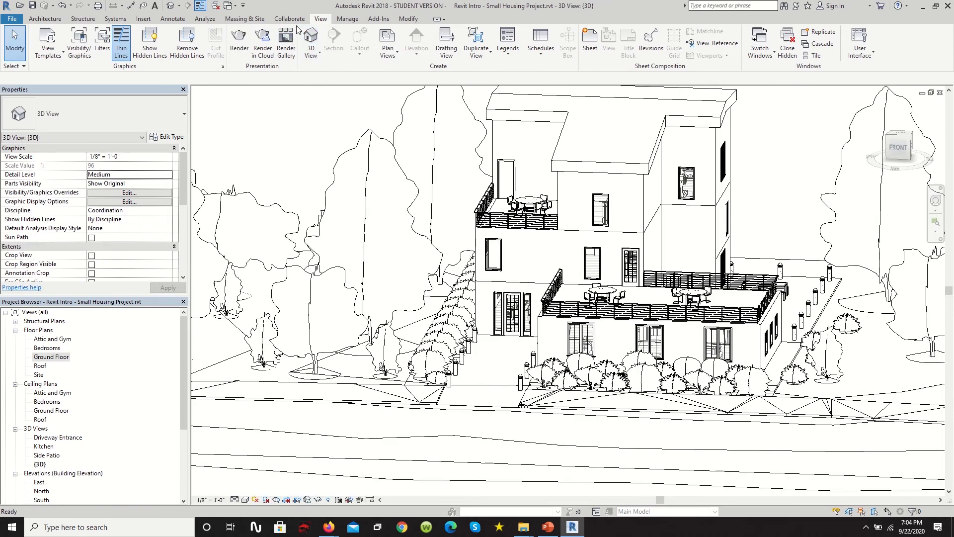
double_click(47, 357)
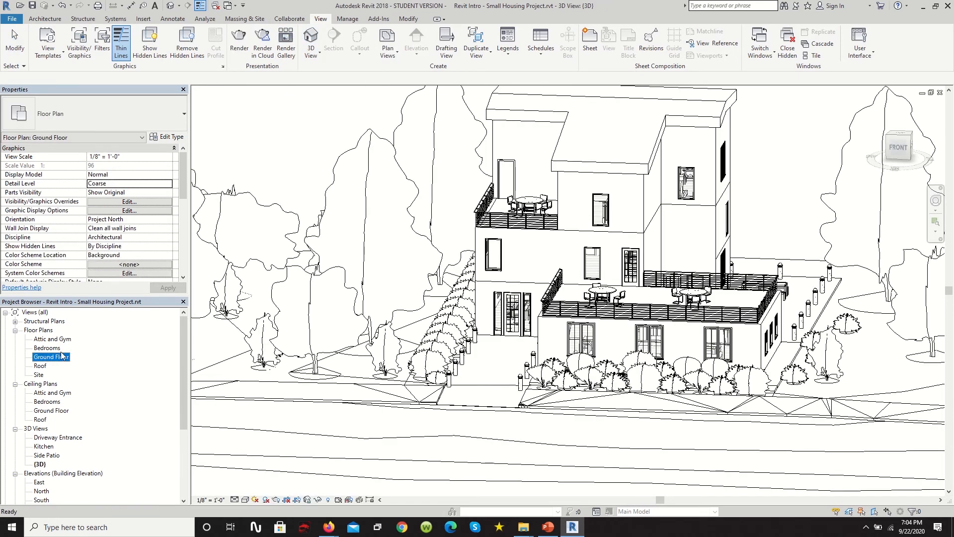
left_click(418, 213)
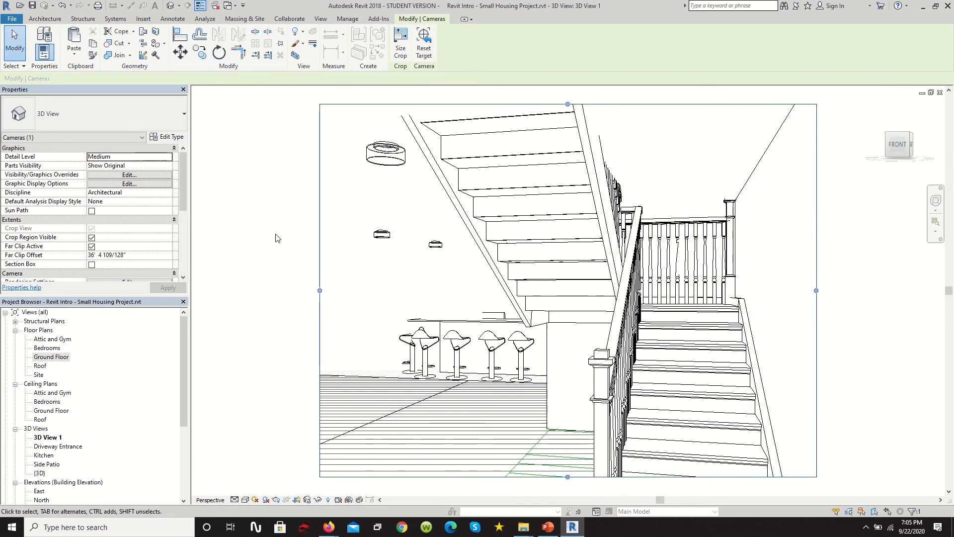
Rename the new staircase camera view as Stairs
right_click(50, 436)
left_click(80, 386)
type("Stai")
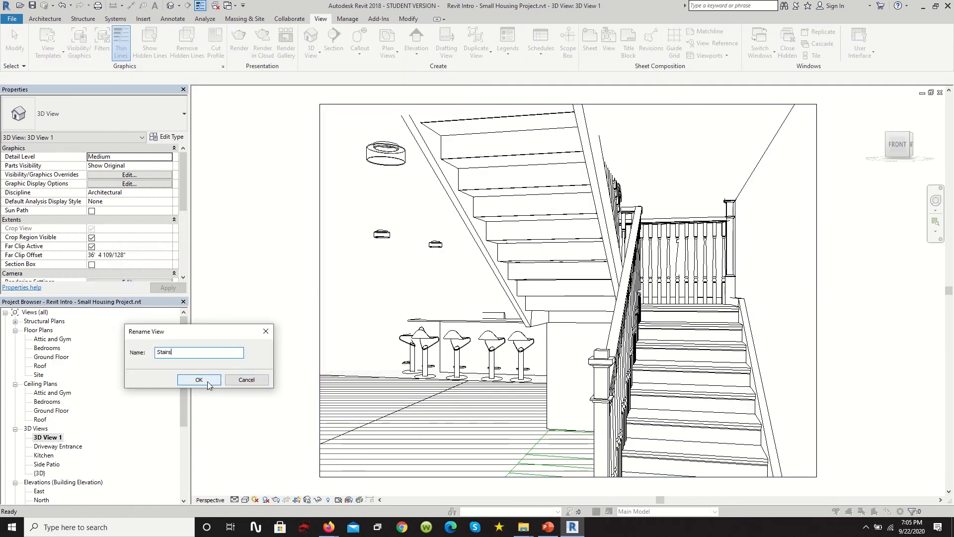
type("rs")
left_click(199, 379)
Extend the Stairs camera's far clip offset to about 51' on the Ground Floor plan and return to its view
left_click(319, 361)
key("ctrl+Tab")
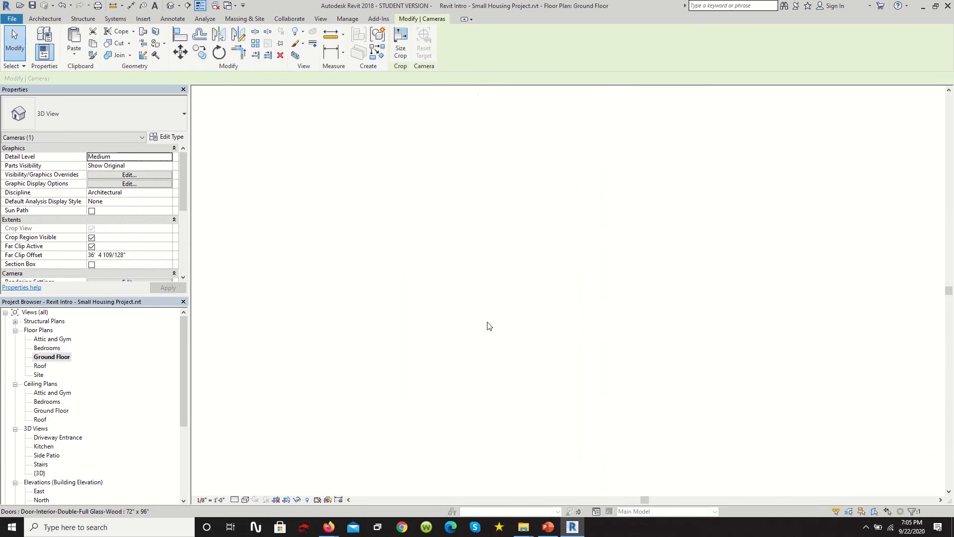
key("ctrl+Tab")
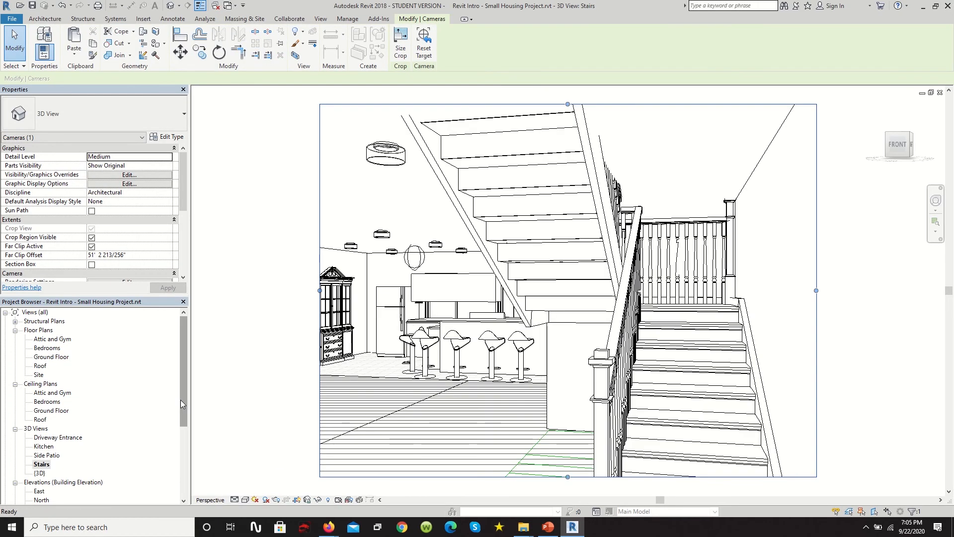
Place a perspective camera in the living room on the Ground Floor plan, facing the television, and adjust the view's framing
key("ctrl+Tab")
key("Return")
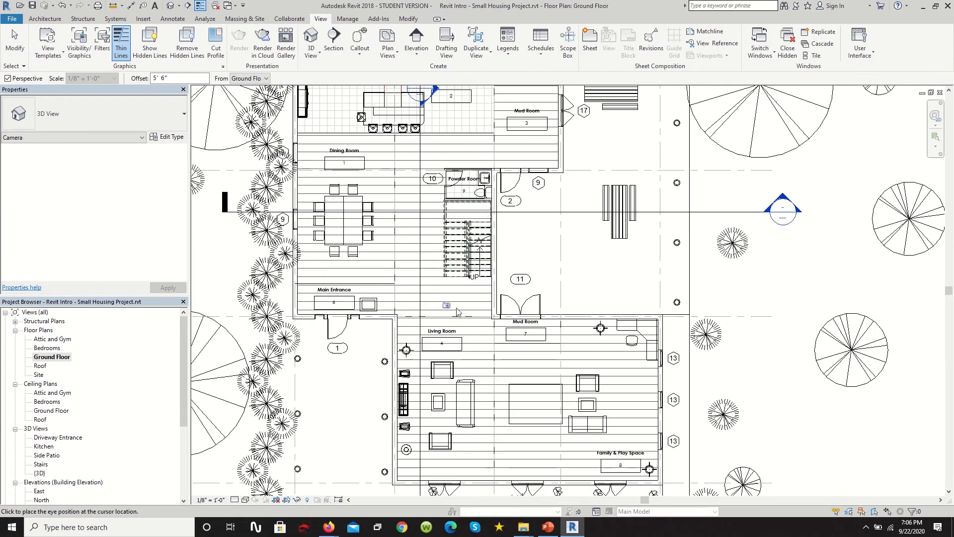
left_click(370, 419)
left_click(936, 200)
left_click_drag(787, 217, 783, 251)
left_click_drag(568, 401, 558, 423)
left_click_drag(560, 365, 544, 356)
Duplicate the 31" x 28" x 24" coffee table type under a new size name
left_click(433, 354)
left_click(167, 137)
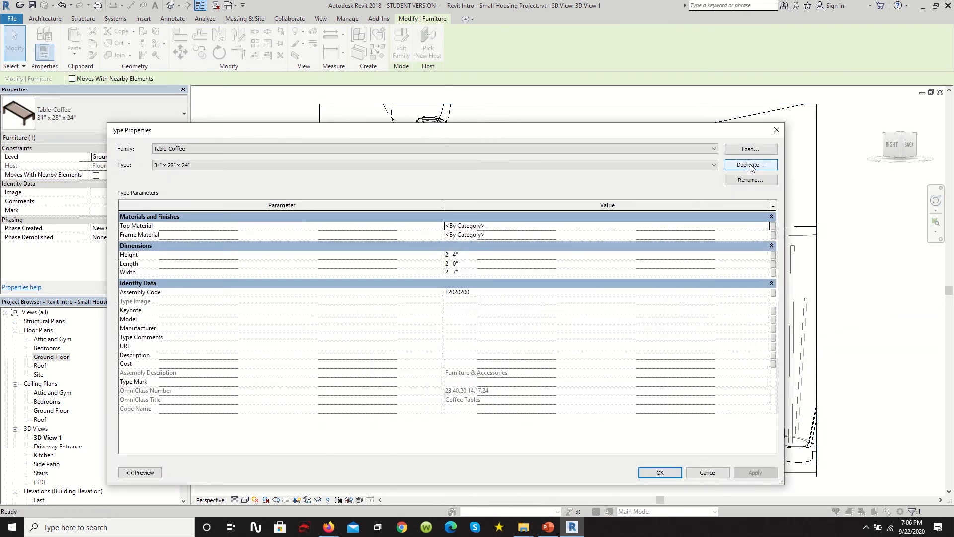
left_click(751, 166)
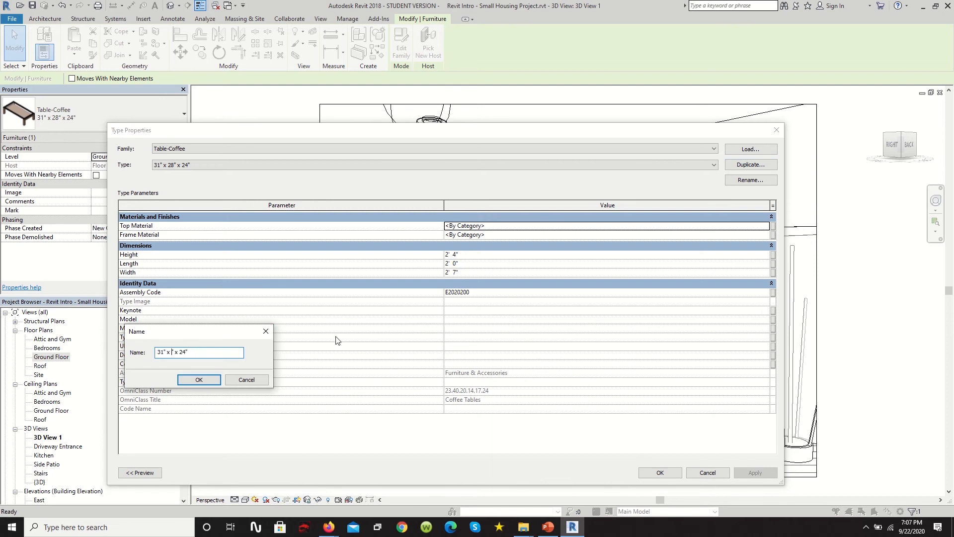
type("0")
key("Return")
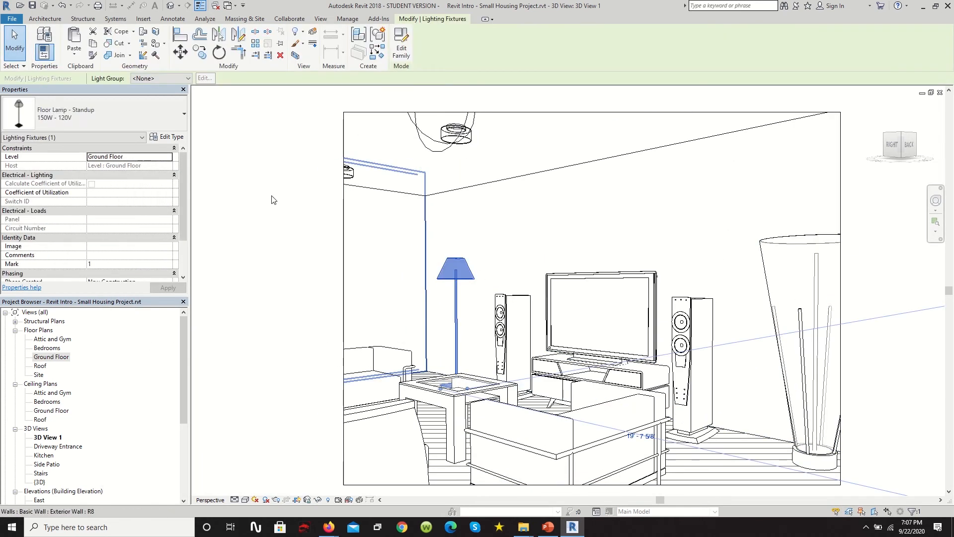
Rename 3D View 1 as Living Room
right_click(50, 437)
left_click(82, 373)
type("Living Room")
key("Return")
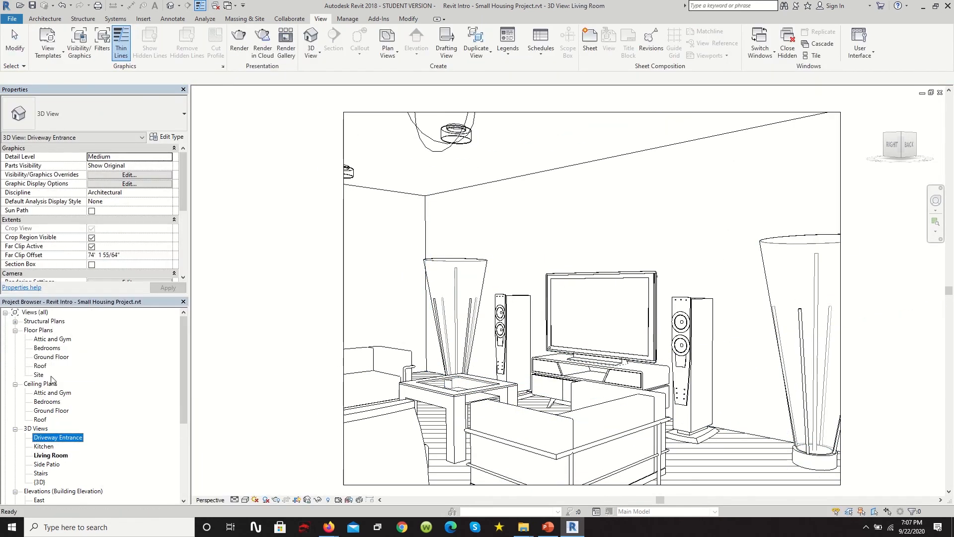
Try a perspective camera on the Bedrooms plan from the corner of bathroom 10 toward the bathtubs
double_click(48, 348)
left_click(311, 50)
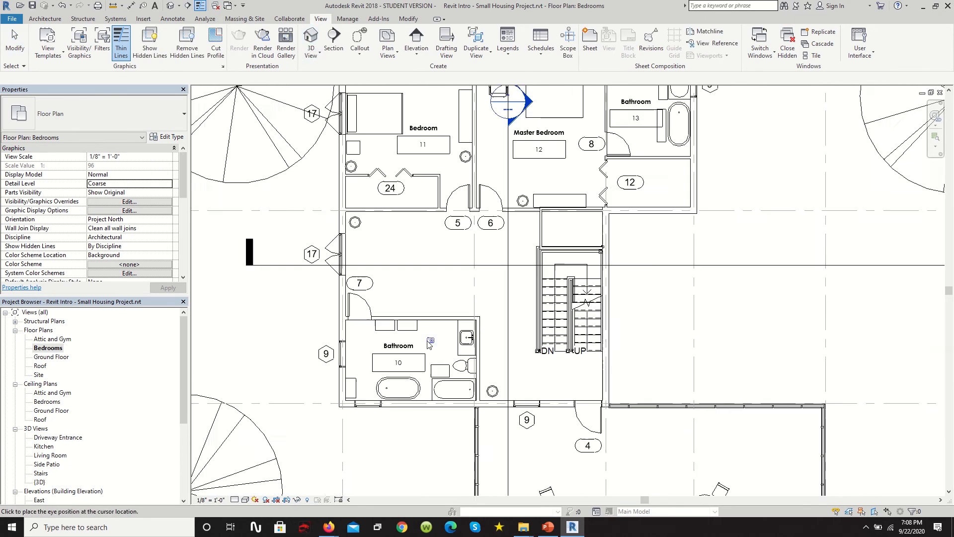
left_click(328, 79)
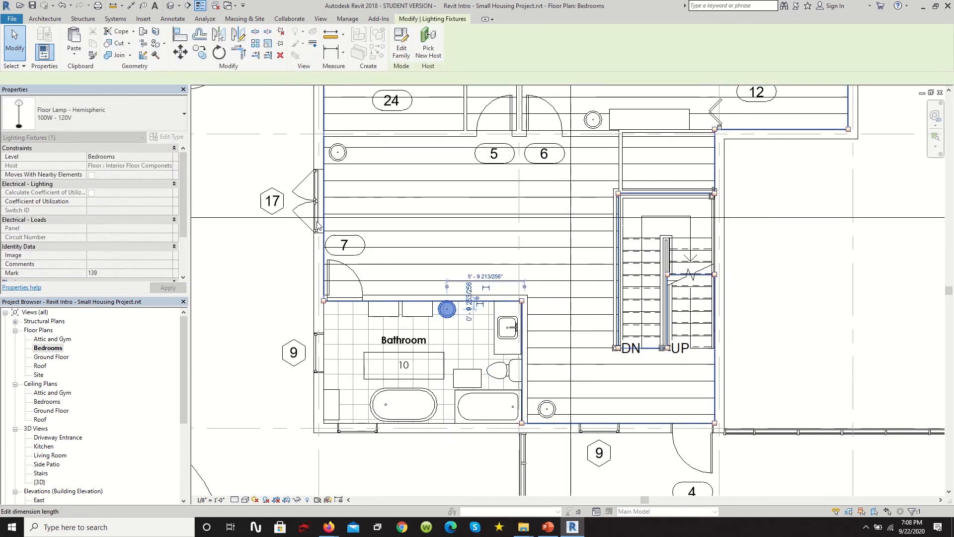
left_click(330, 309)
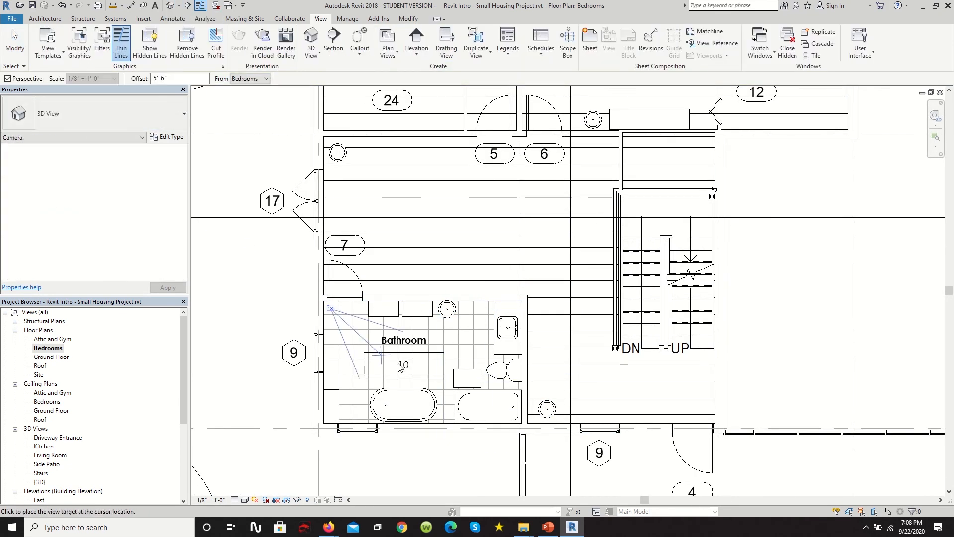
left_click(400, 366)
Adjust the focal length of the bathroom camera view, then discard that view
left_click(935, 200)
left_click(873, 241)
left_click(884, 353)
left_click_drag(586, 418, 501, 456)
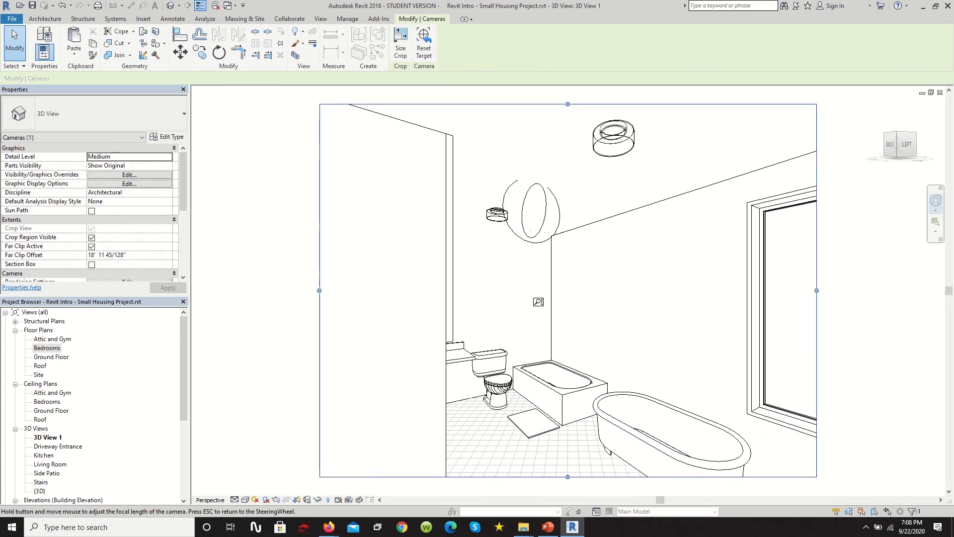
left_click(47, 437)
left_click(939, 93)
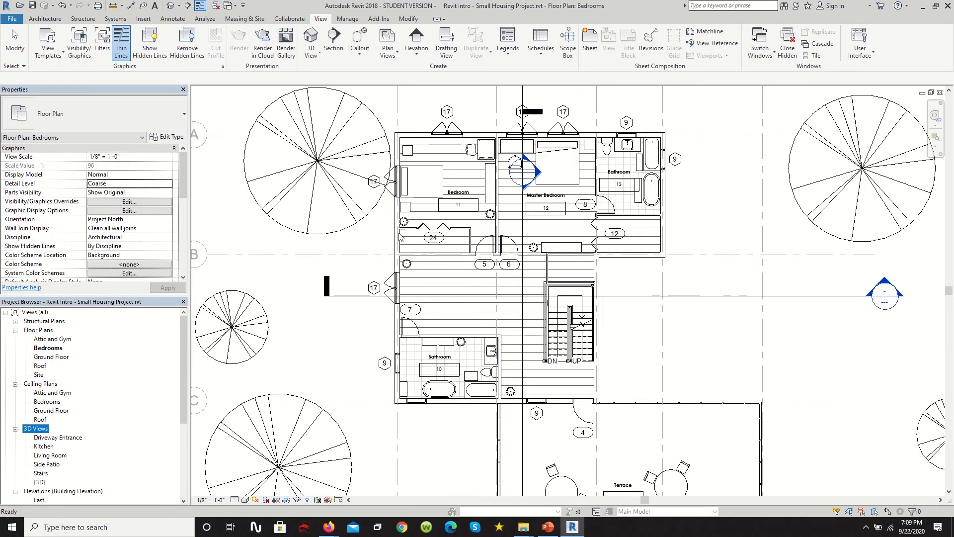
Try perspective cameras in the Master Bedroom and in the hall beside the stairs on the Bedrooms plan
scroll(501, 209, "up", 4)
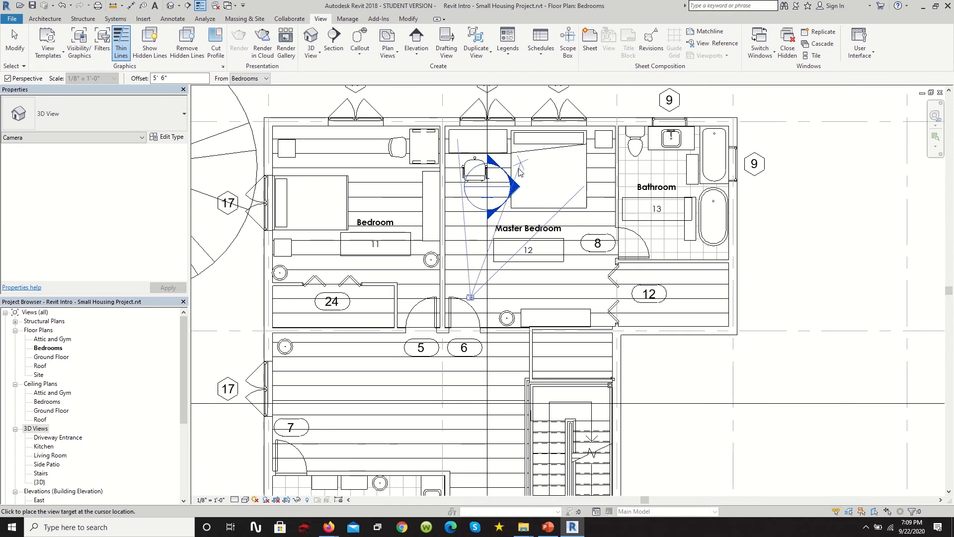
left_click(519, 170)
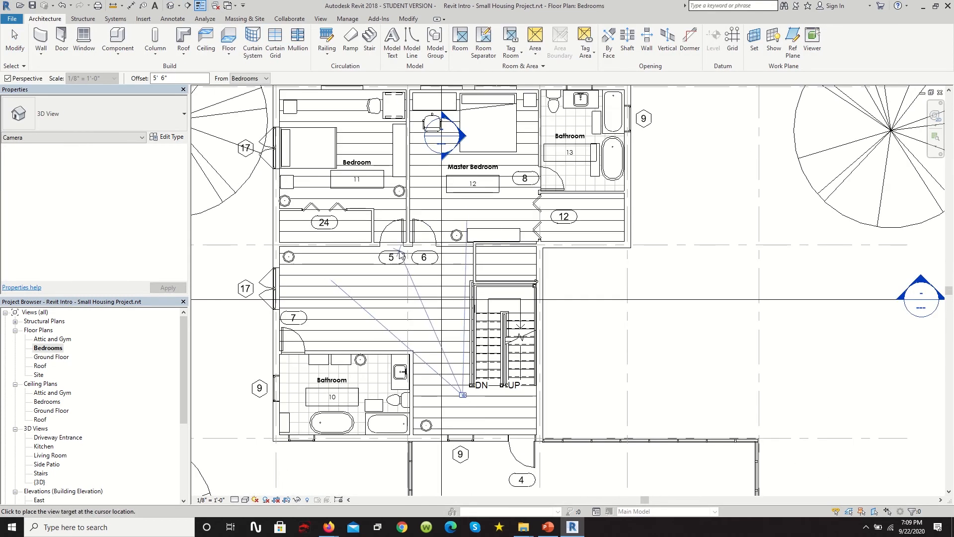
left_click(459, 392)
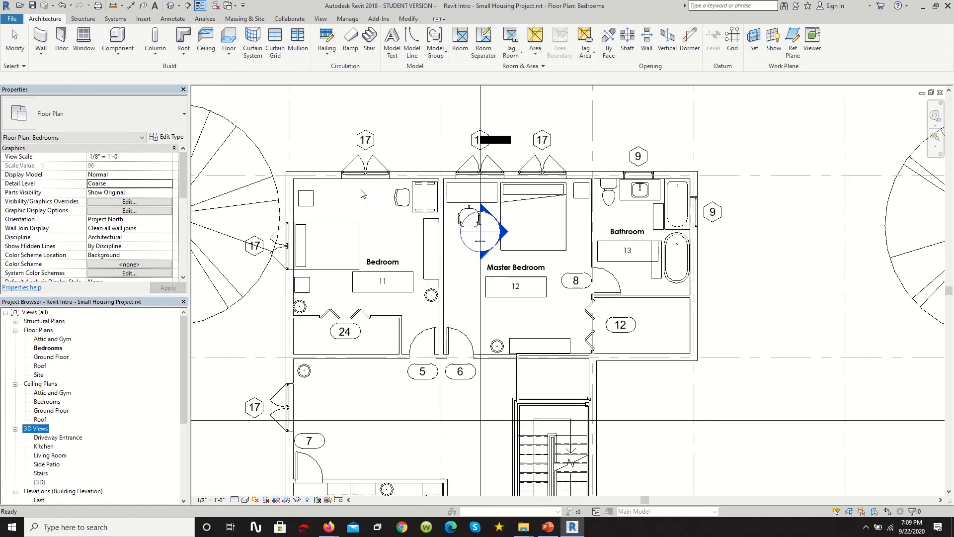
Place a perspective camera in bedroom 11 on the Bedrooms plan and widen its focal length to take in the bed and desk
left_click(179, 5)
left_click(199, 26)
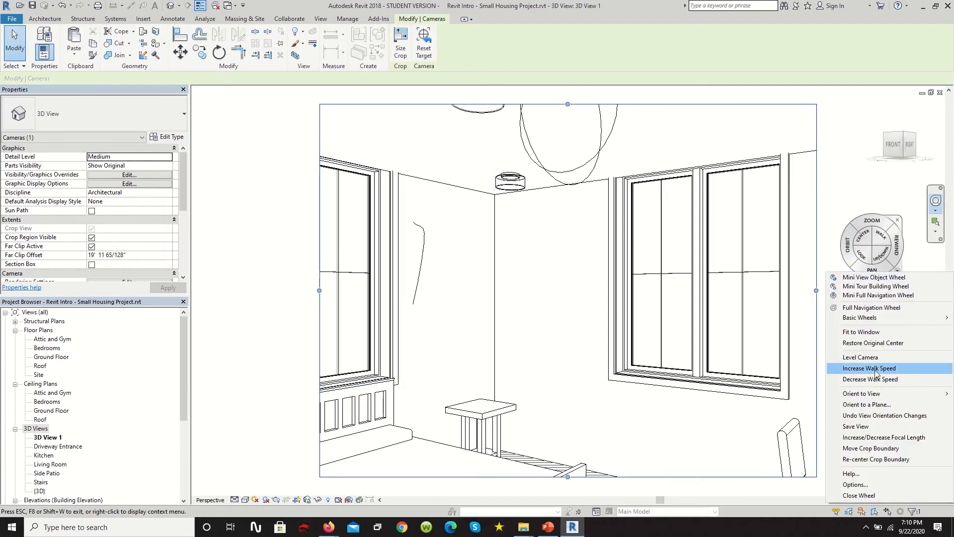
left_click(883, 438)
left_click_drag(884, 437, 658, 486)
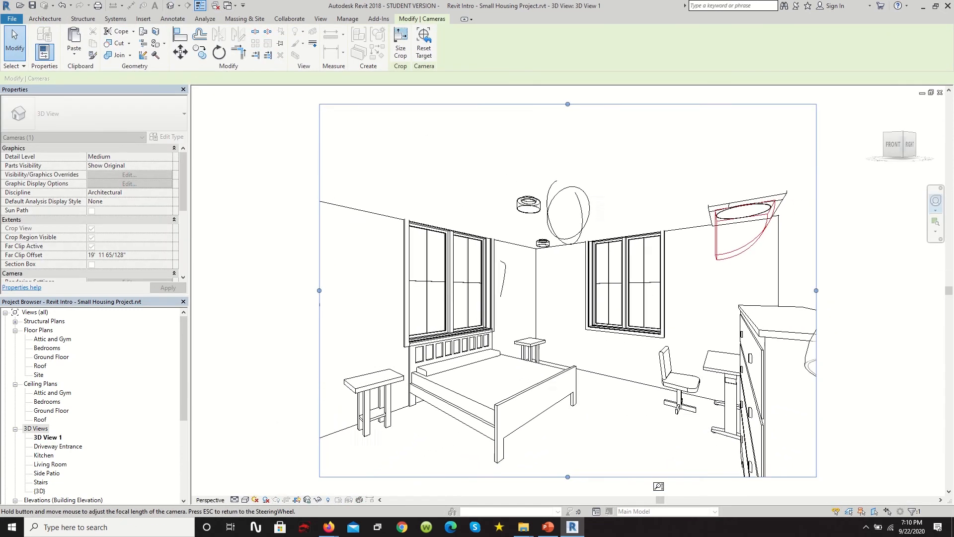
key("Escape")
key("Escape")
Rename the new bedroom camera view as Bed Room
right_click(48, 436)
left_click(56, 360)
type("Bed Room")
key("Return")
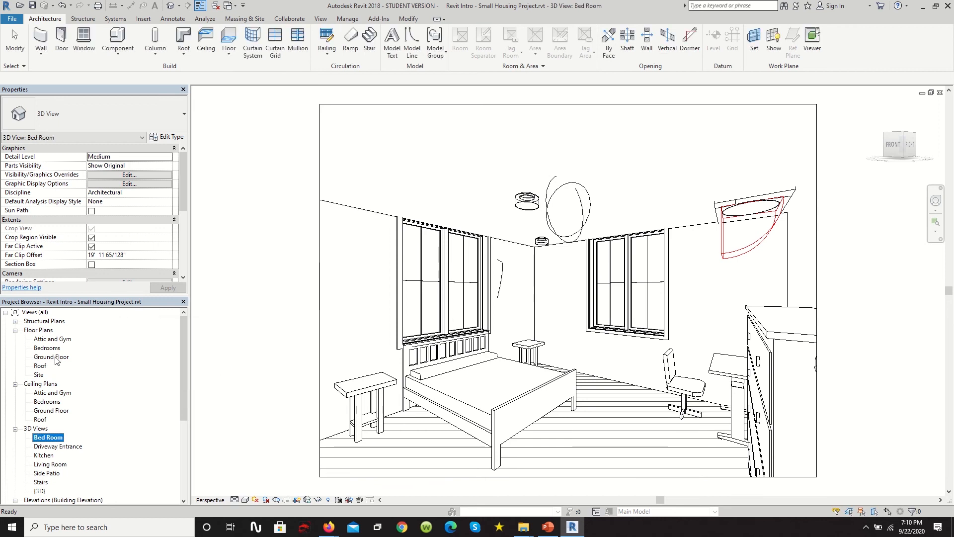
Place a Window-Casement-Triple-Transom 61" x 36" in the wall between the gym and the terrace on the Attic and Gym plan
double_click(53, 339)
scroll(547, 224, "up", 5)
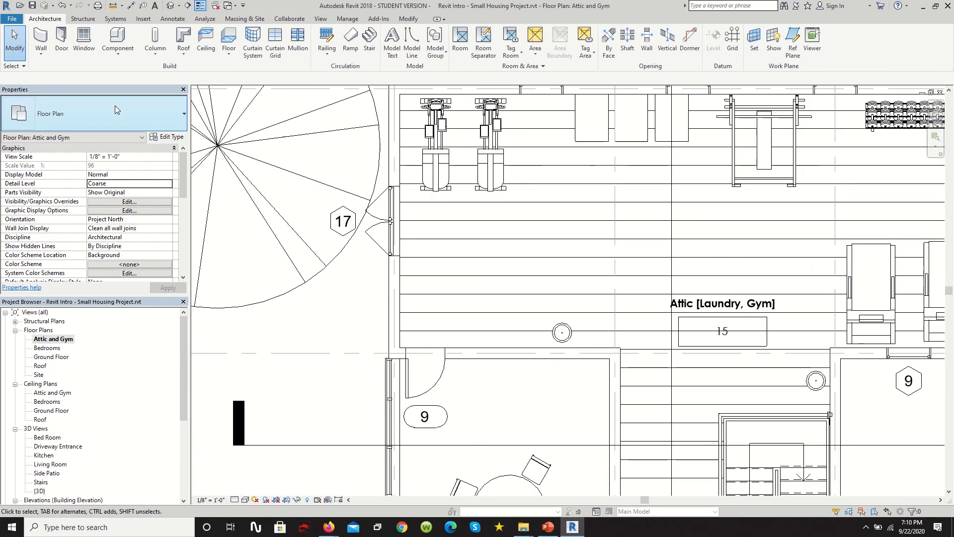
key("w")
key("n")
left_click(114, 105)
left_click(76, 245)
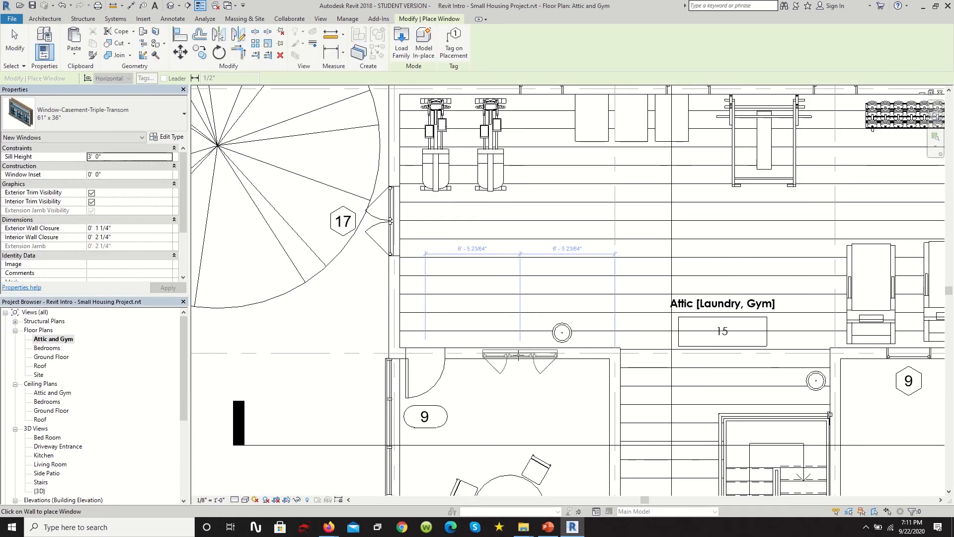
Place a perspective camera in the gym beside the exercise equipment, looking toward the new window and terrace door
scroll(518, 355, "down", 5)
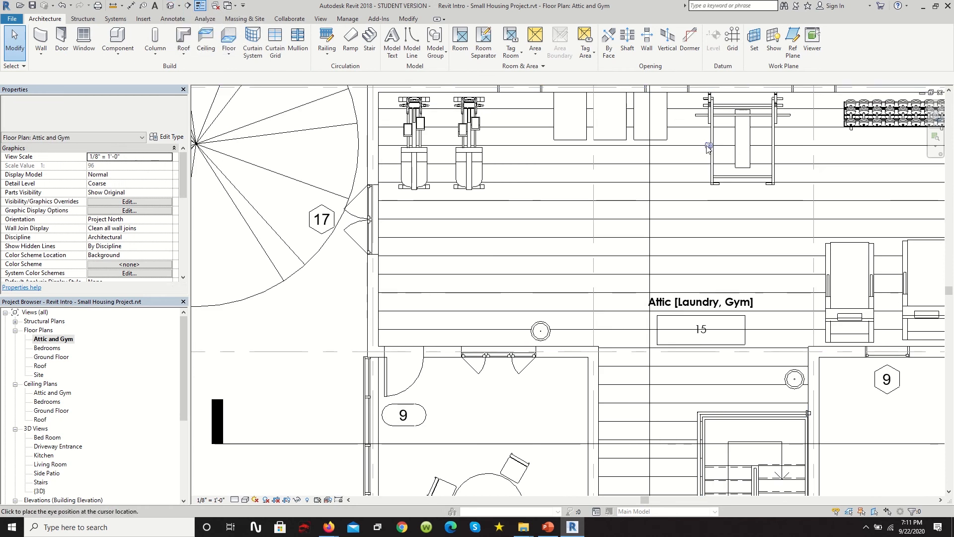
left_click(698, 144)
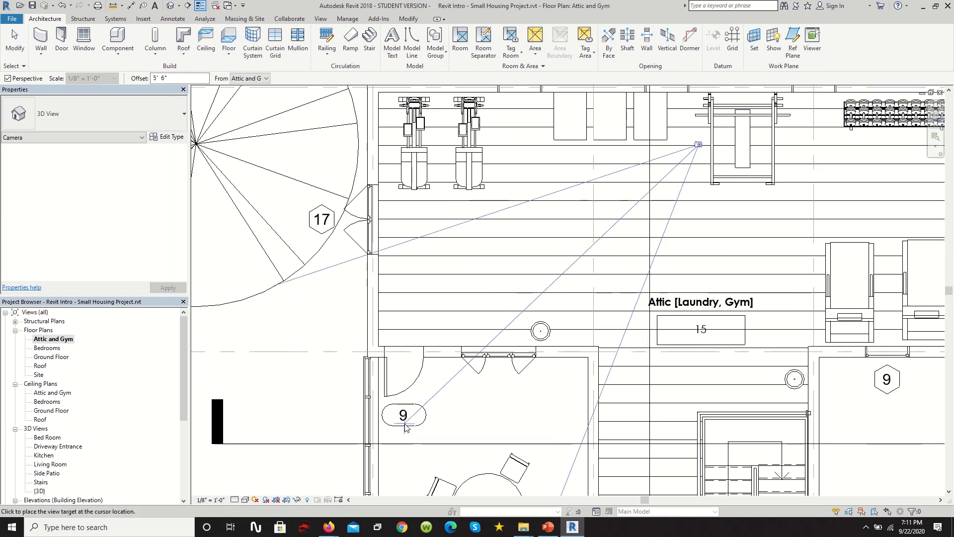
left_click(405, 426)
Duplicate the new triple window's type as 8' x 5' and apply it to the window
left_click(531, 321)
left_click(167, 136)
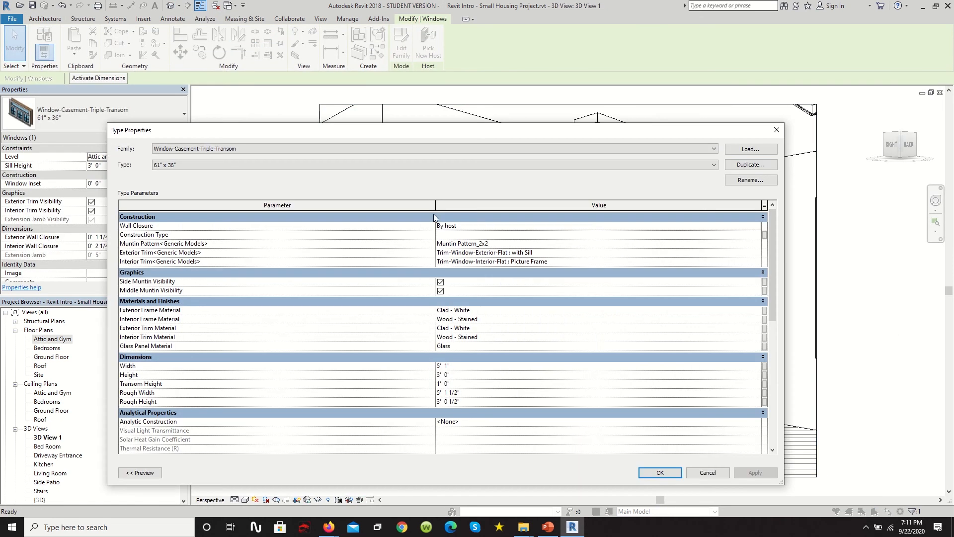
left_click(749, 164)
left_click_drag(185, 352, 172, 347)
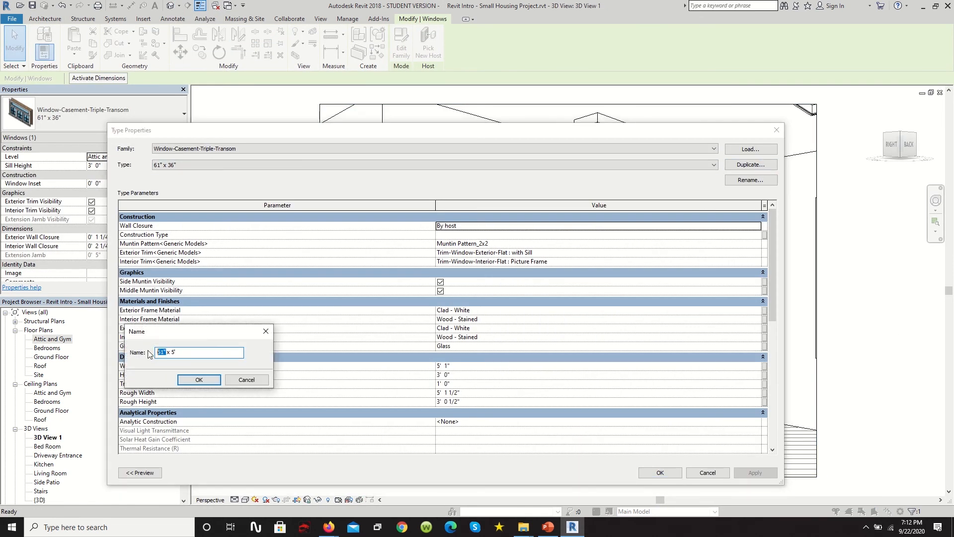
type("8'")
key("Return")
left_click(658, 472)
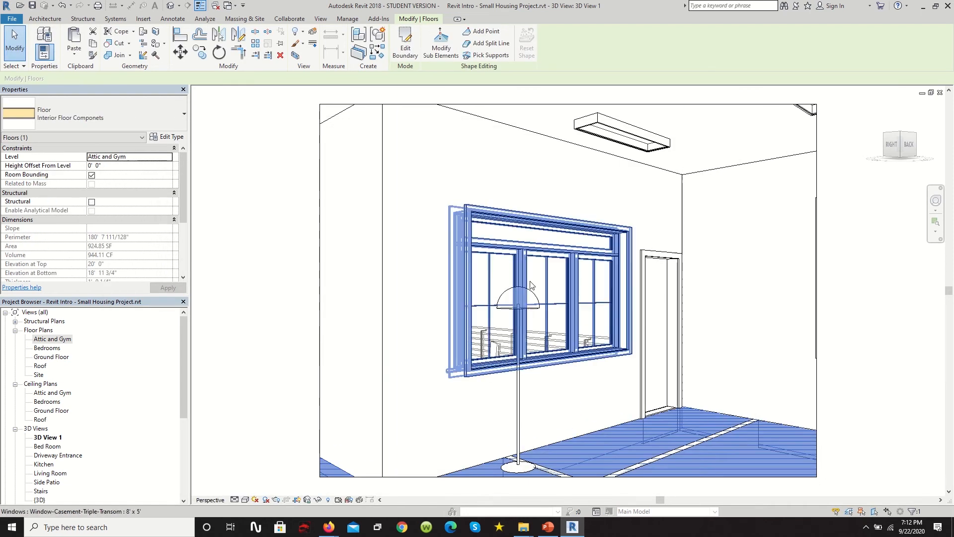
Set the triple window's sill height to 2' 6" and move the floor lamp toward the window's edge
key("Return")
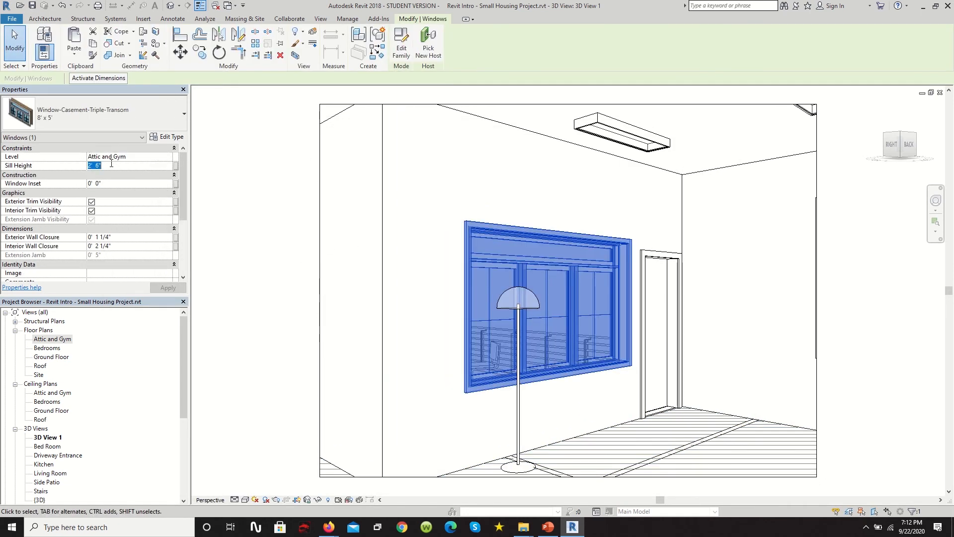
key("w")
key("n")
key("Escape")
left_click(515, 458)
left_click_drag(518, 447, 468, 453)
Reframe the gym camera view to take in the triple window, the terrace door and the exercise equipment
left_click(936, 200)
left_click(815, 275)
left_click(870, 456)
key("Escape")
left_click(792, 326)
left_click(852, 261)
left_click_drag(616, 328, 595, 454)
key("Escape")
left_click(936, 200)
left_click_drag(753, 299, 577, 433)
Rename the gym camera view as Attic 1
right_click(47, 440)
left_click(75, 354)
type("Attic 1")
key("Return")
In the default 3D view, place a Wall Pack Light - Exterior 277V on each side of the main entrance door
left_click(53, 392)
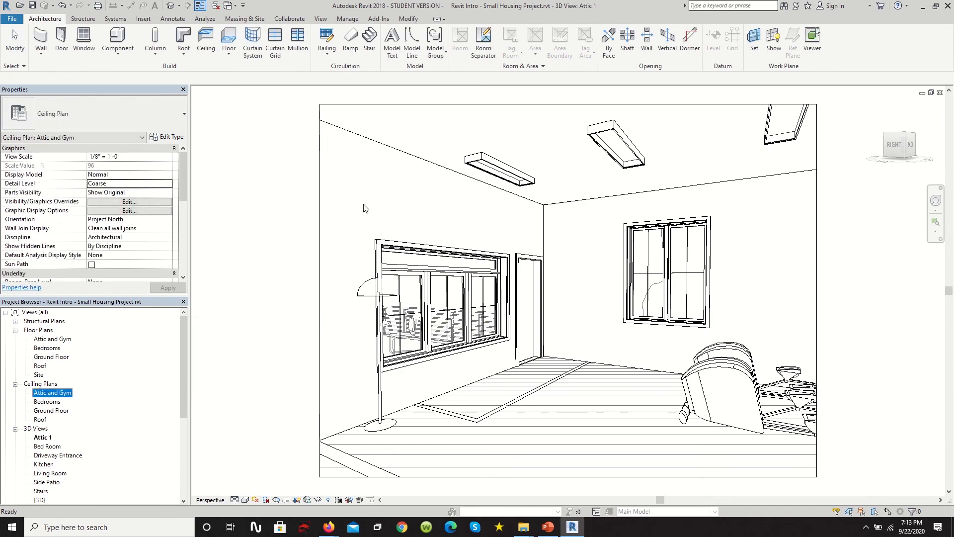
left_click(170, 5)
left_click(112, 51)
left_click(94, 113)
scroll(74, 224, "down", 10)
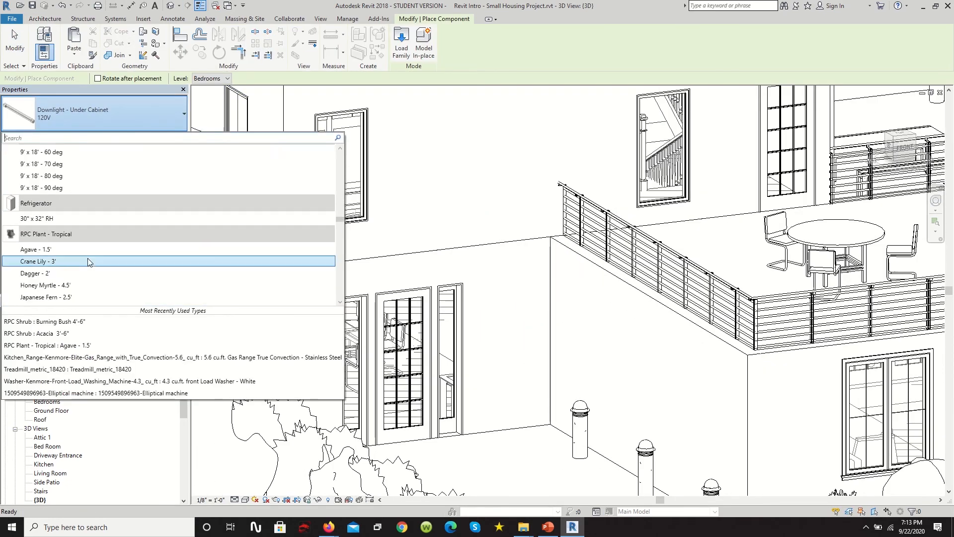
left_click(40, 228)
left_click(483, 282)
left_click(322, 297)
key("Escape")
key("Escape")
Place another Wall Pack Light - Exterior on the front wall beside the first living room window
scroll(363, 370, "up", 3)
left_click(326, 367)
scroll(211, 238, "down", 5)
left_click(44, 19)
left_click(111, 44)
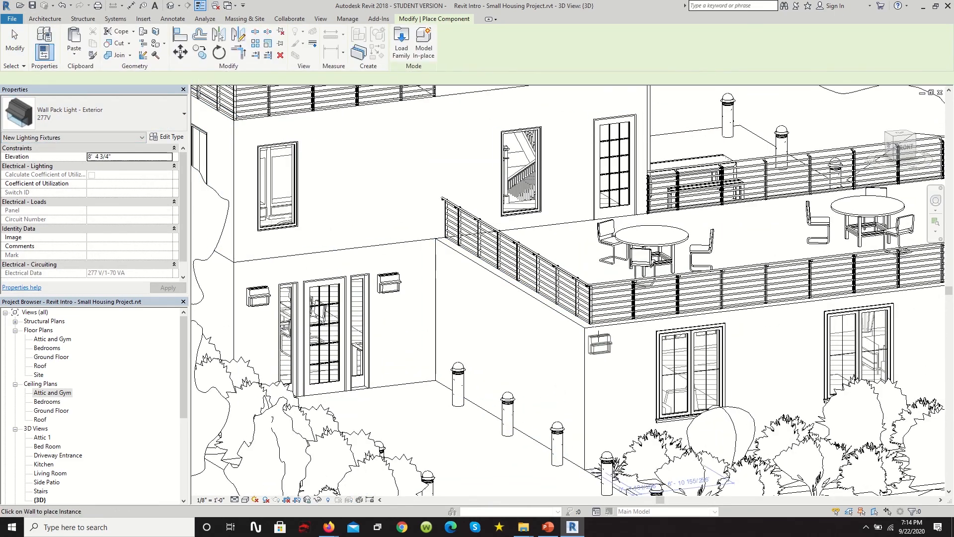
Place Wall Pack Light - Exterior fixtures beside the patio double doors and at the end of the three-window row below the terrace
scroll(516, 310, "down", 4)
middle_click_drag(566, 187, 497, 298, "shift")
scroll(458, 395, "up", 5)
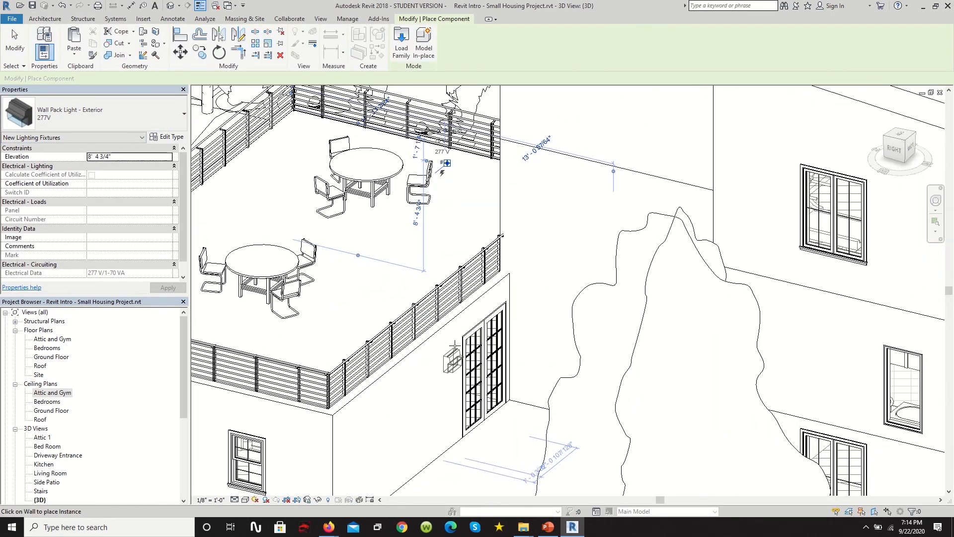
middle_click_drag(457, 395, 481, 398, "shift")
left_click(377, 449)
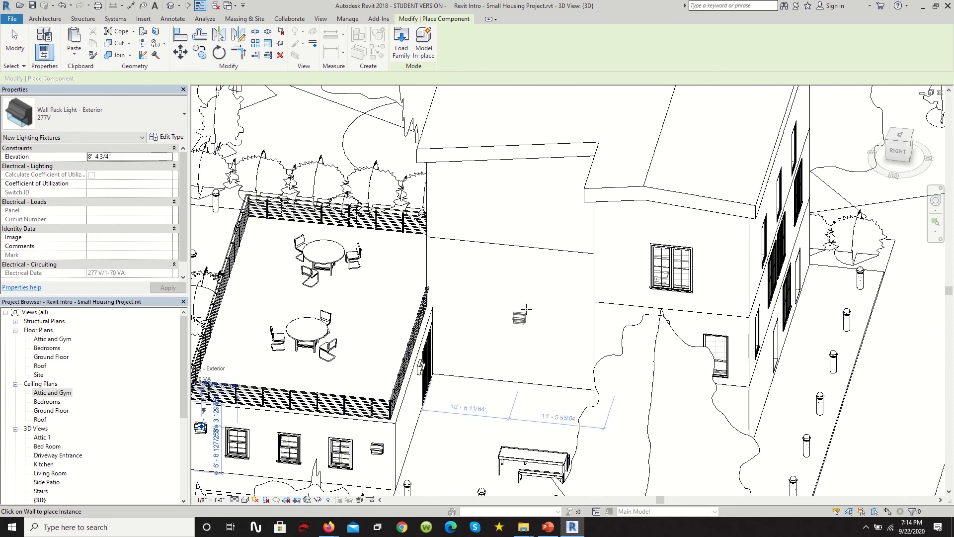
Place a further Wall Pack Light - Exterior on the blank wall facing the side patio and finish placing lights
scroll(506, 339, "up", 1)
left_click(472, 341)
scroll(537, 343, "down", 2)
middle_click_drag(512, 358, 497, 397, "shift")
scroll(497, 348, "up", 2)
left_click(14, 47)
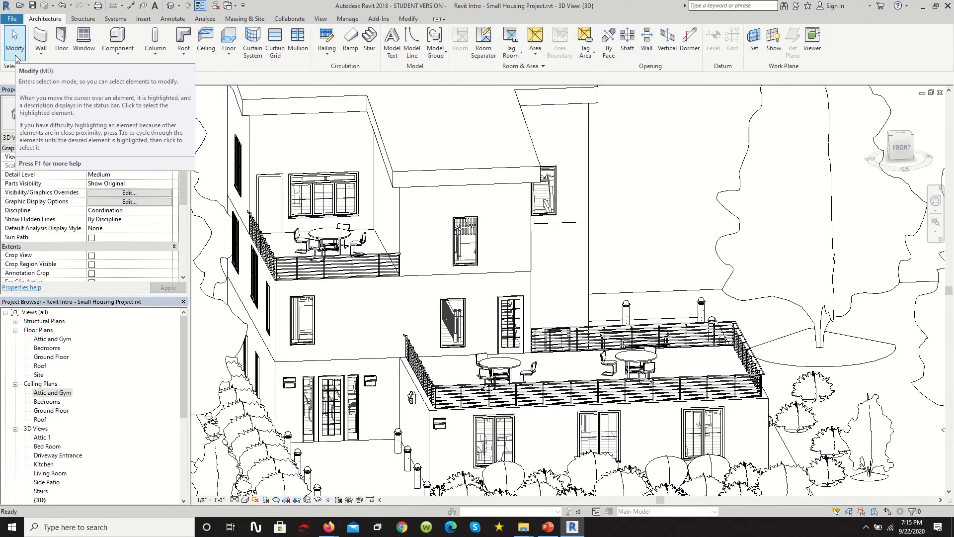
Review the Attic 1, Bed Room, Driveway Entrance, Kitchen, Living Room, Side Patio and Stairs camera views in turn
double_click(43, 438)
double_click(47, 446)
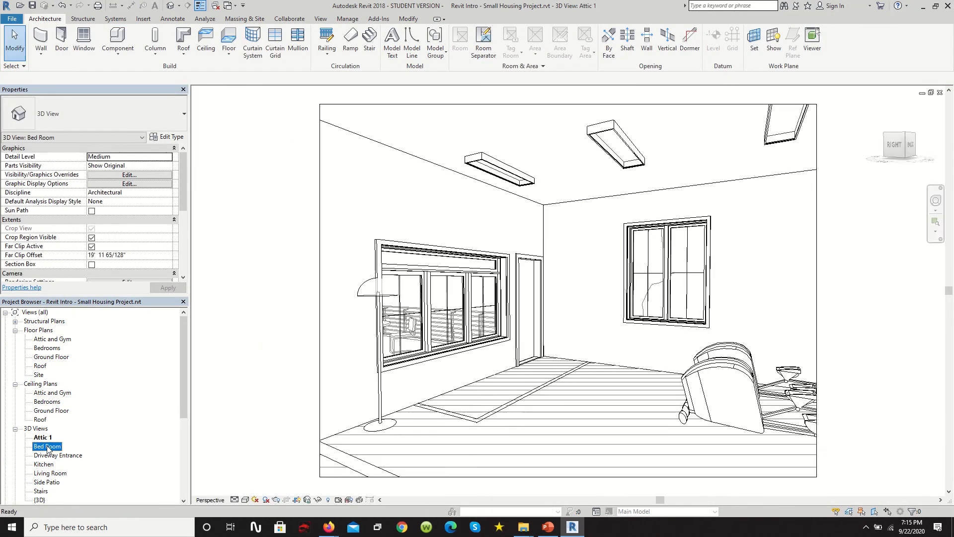
double_click(49, 455)
double_click(48, 464)
double_click(50, 473)
double_click(48, 482)
double_click(43, 491)
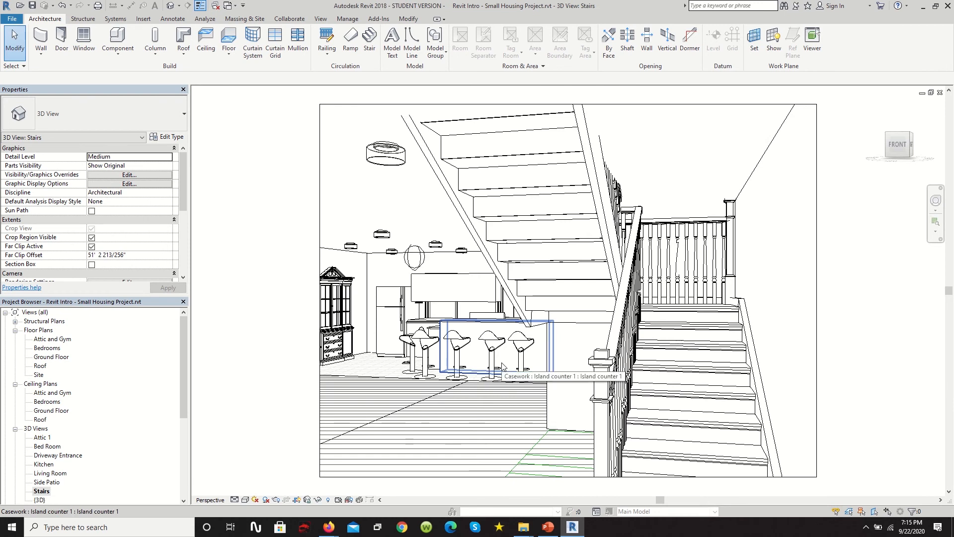
Turn off far clipping for the Stairs camera while keeping its crop region visible, and open the Kitchen view
left_click(935, 200)
left_click(876, 222)
left_click(238, 199)
left_click(311, 100)
left_click(91, 237)
left_click(91, 246)
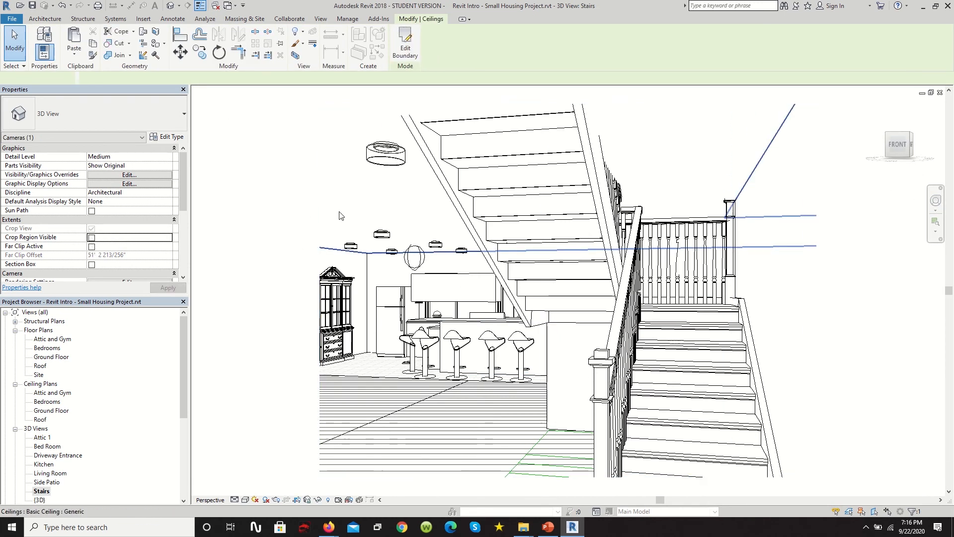
left_click(91, 237)
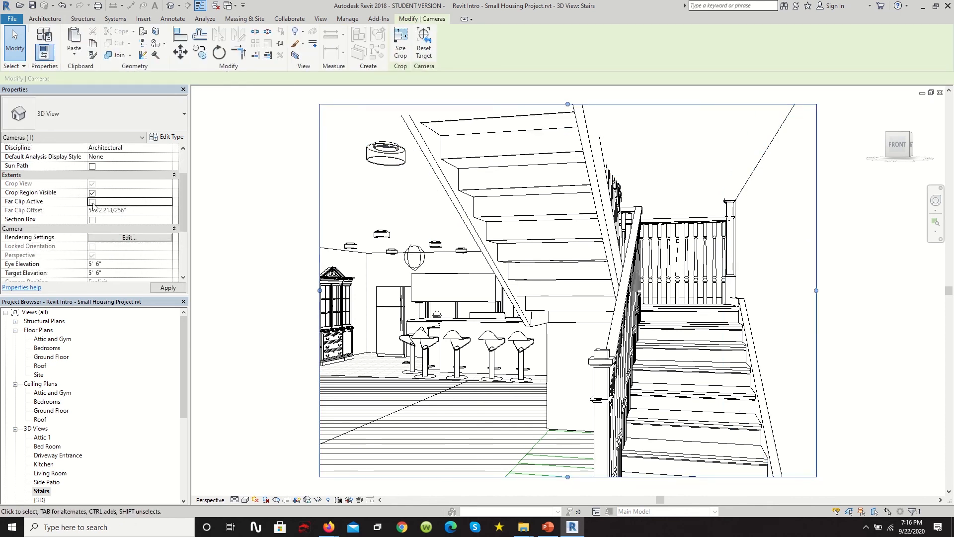
double_click(44, 464)
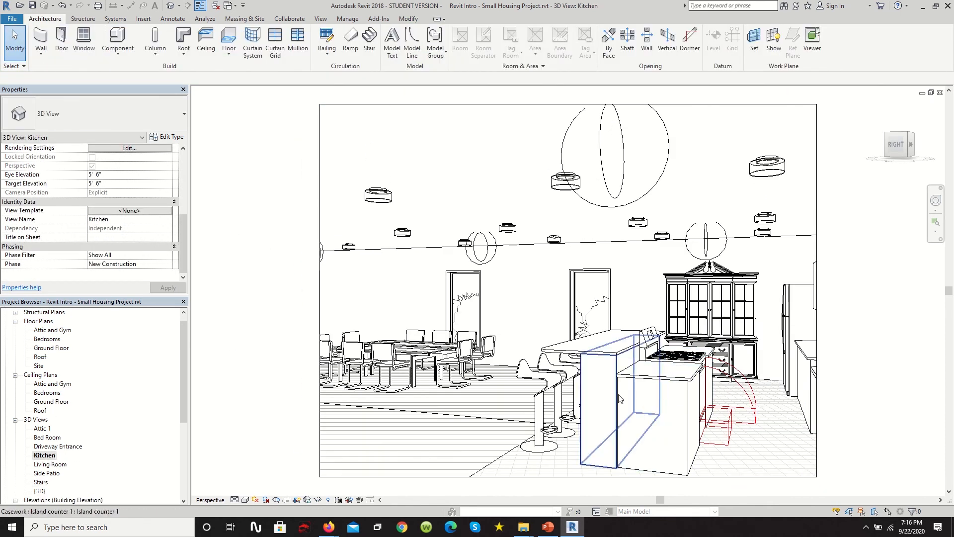
left_click(379, 500)
scroll(642, 304, "down", 1)
middle_click_drag(642, 304, 427, 293)
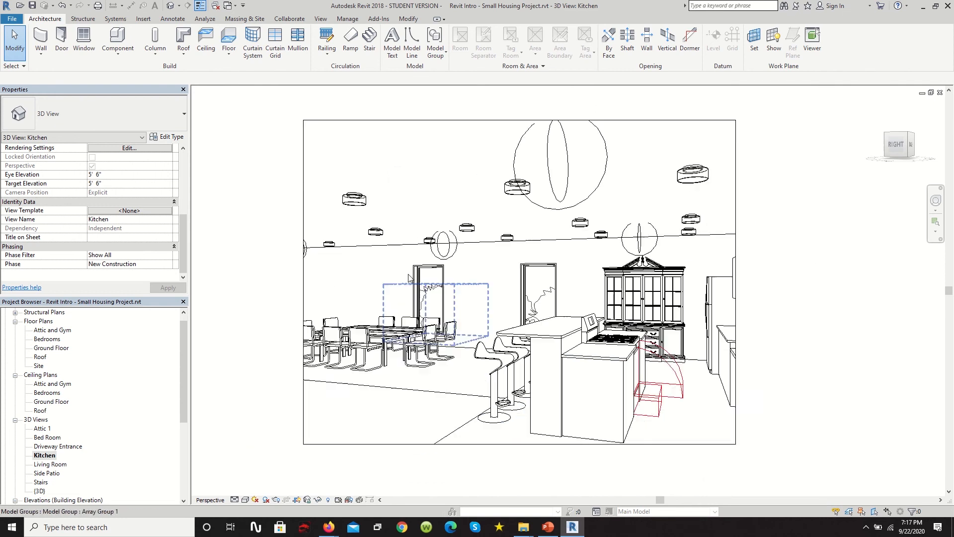
left_click(12, 18)
mouse_move(29, 108)
left_click(134, 55)
left_click(439, 327)
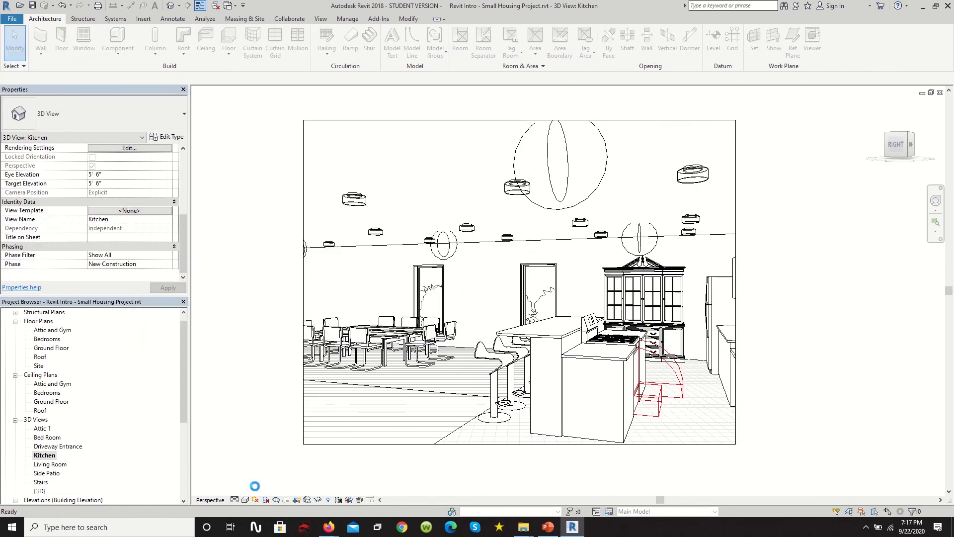
Set up the Kitchen view's rendering with Medium quality and the Exterior: Sun and Artificial lighting scheme
left_click(276, 499)
left_click_drag(61, 12, 254, 127)
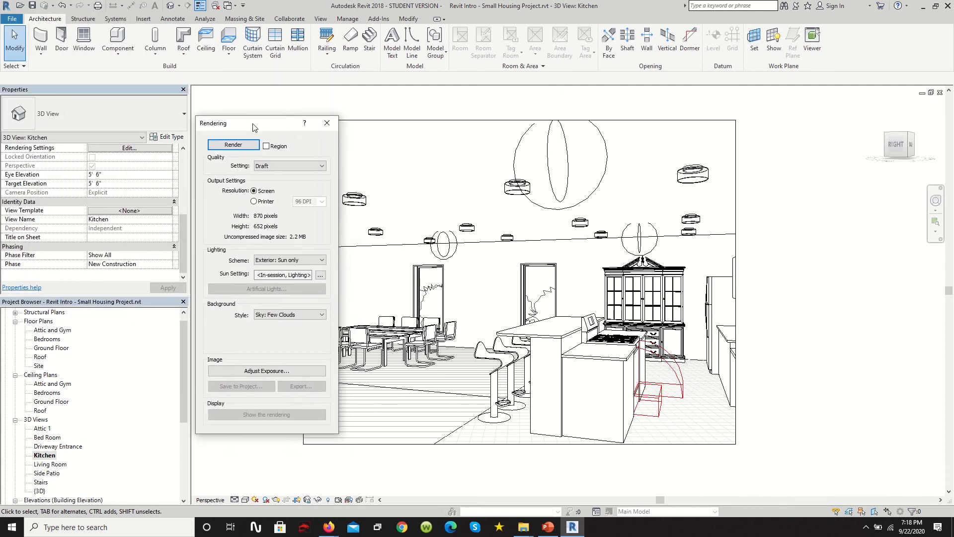
left_click(297, 166)
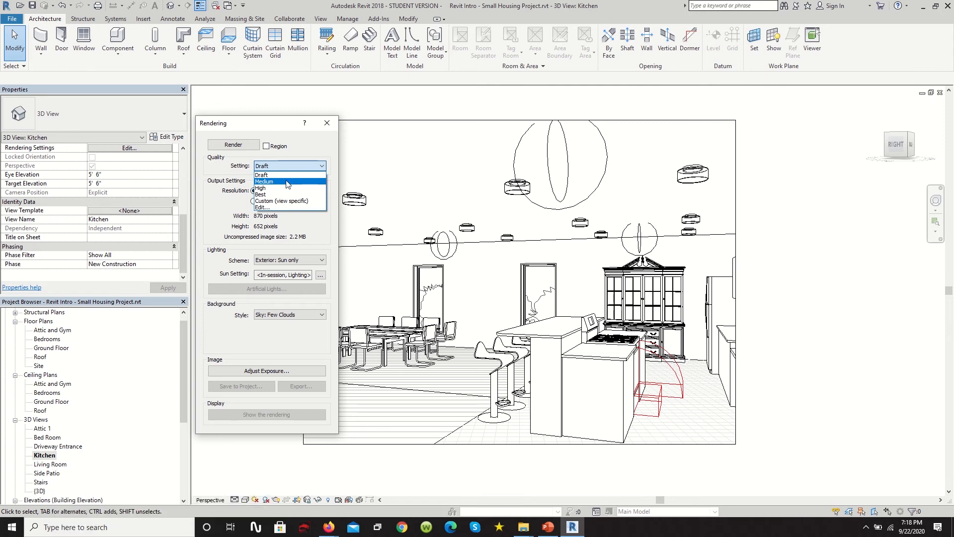
left_click(286, 182)
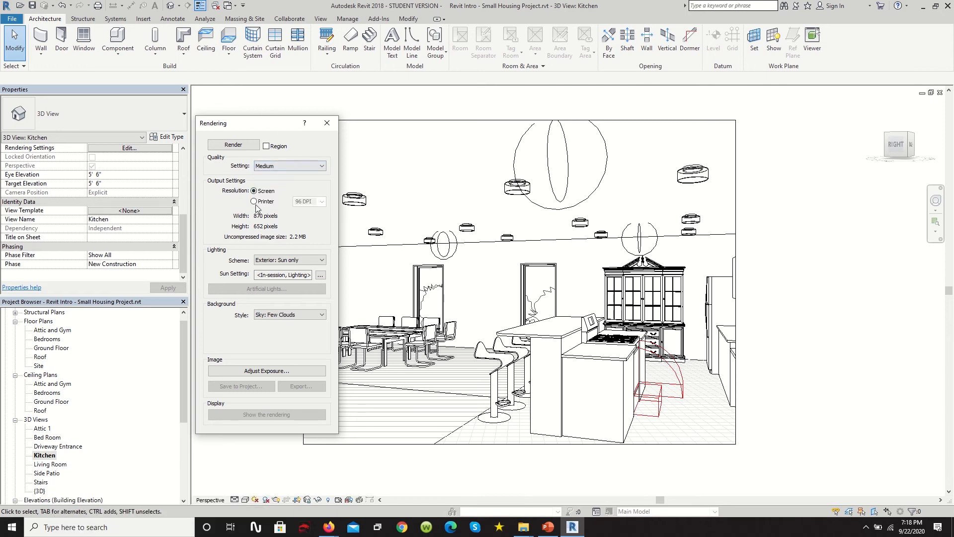
left_click(297, 260)
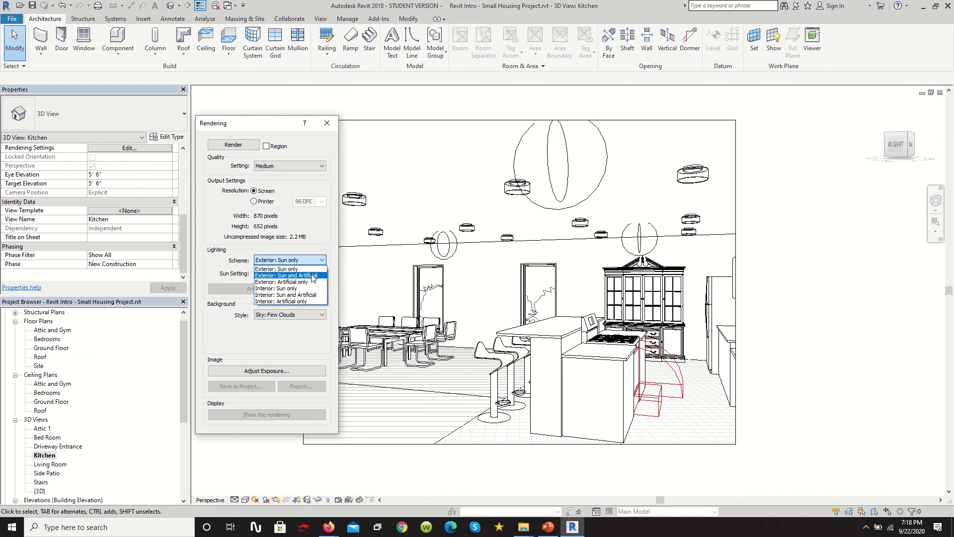
left_click(312, 275)
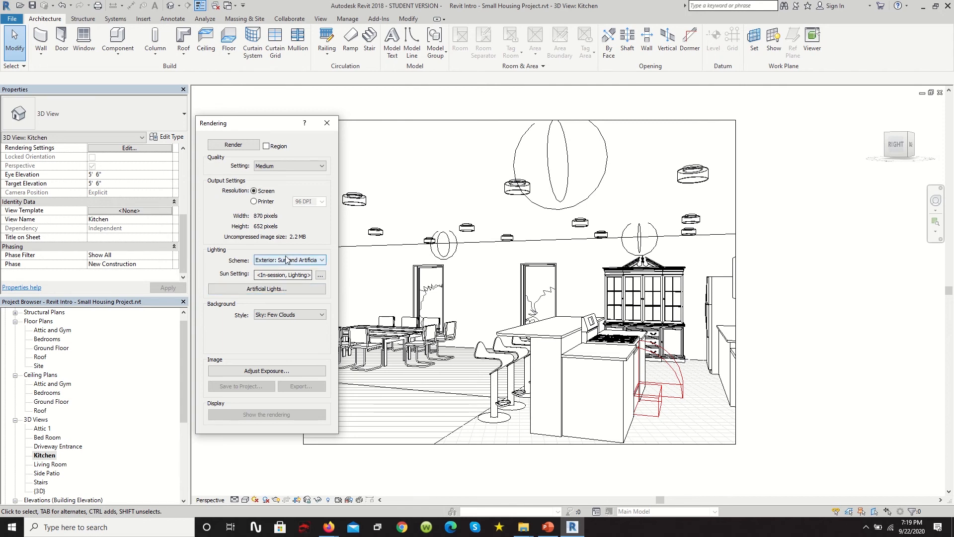
Look through the Kitchen view's artificial lights and their dimming values without changing any of them
left_click(303, 288)
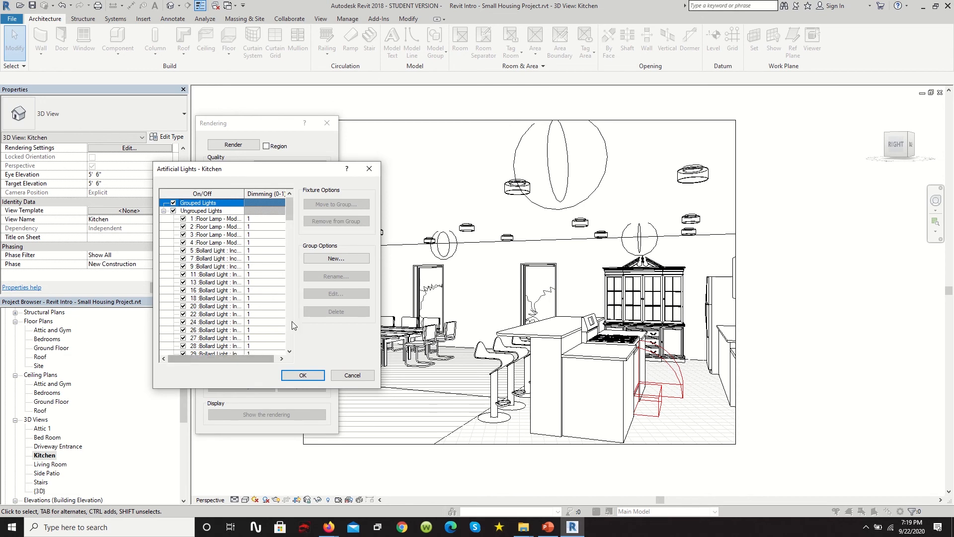
mouse_move(291, 217)
left_mouse_down()
mouse_move(299, 353)
mouse_move(288, 267)
mouse_move(283, 358)
mouse_move(278, 199)
mouse_move(290, 244)
mouse_move(288, 326)
mouse_move(281, 202)
left_mouse_up()
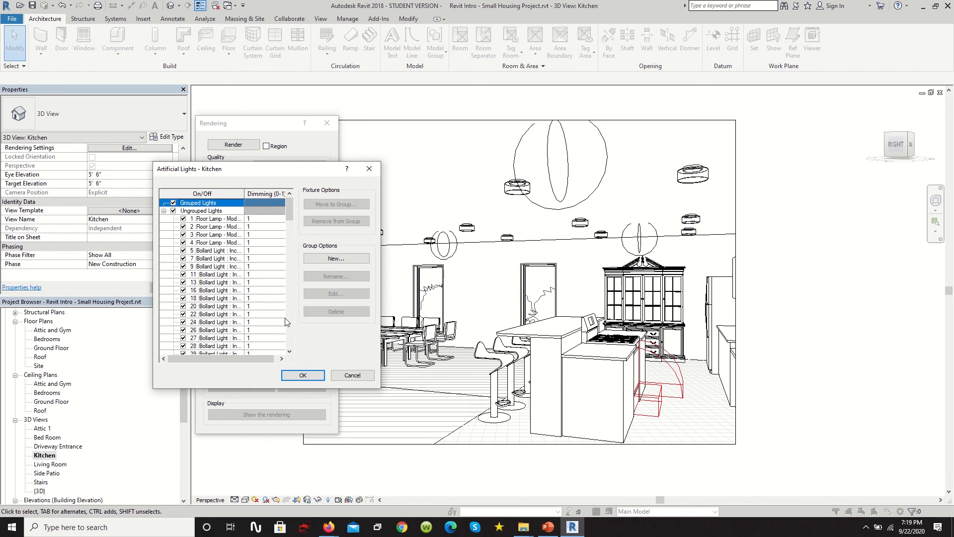
left_click(342, 377)
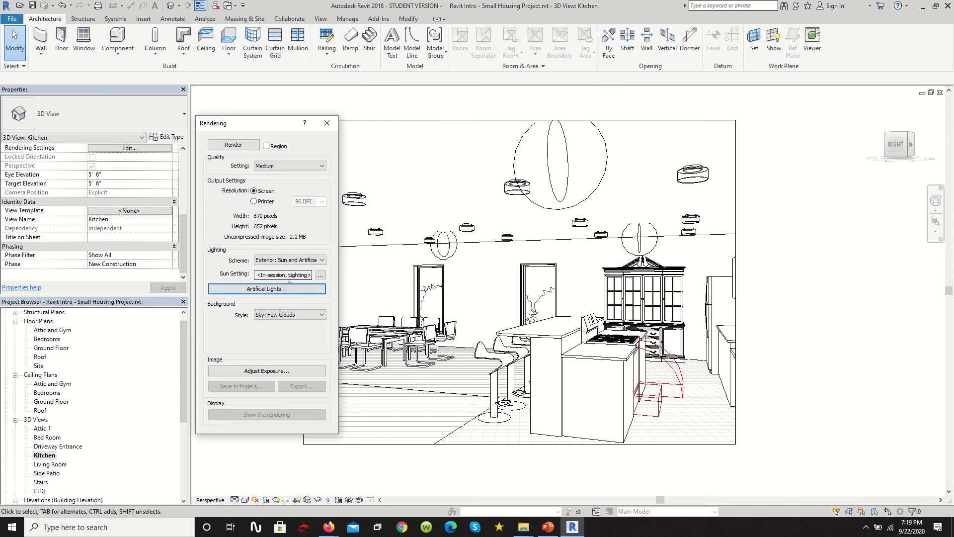
Examine the Still, Single Day and Lighting solar study options in the Kitchen rendering's sun settings
left_click(320, 276)
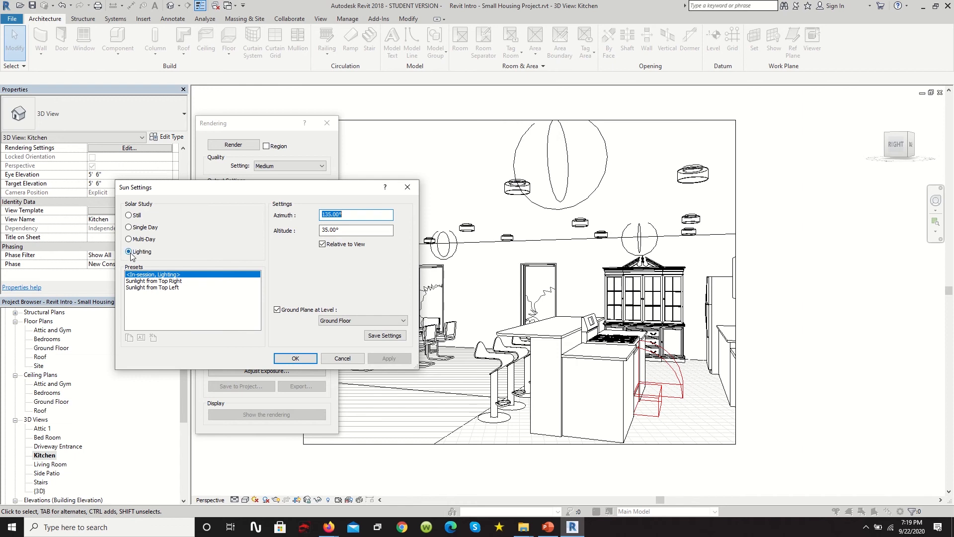
left_click(130, 216)
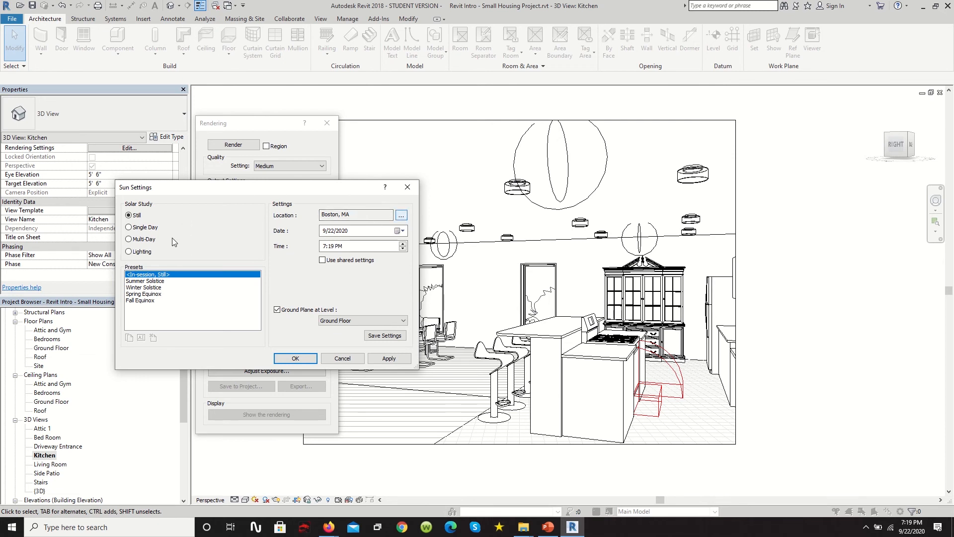
left_click(129, 228)
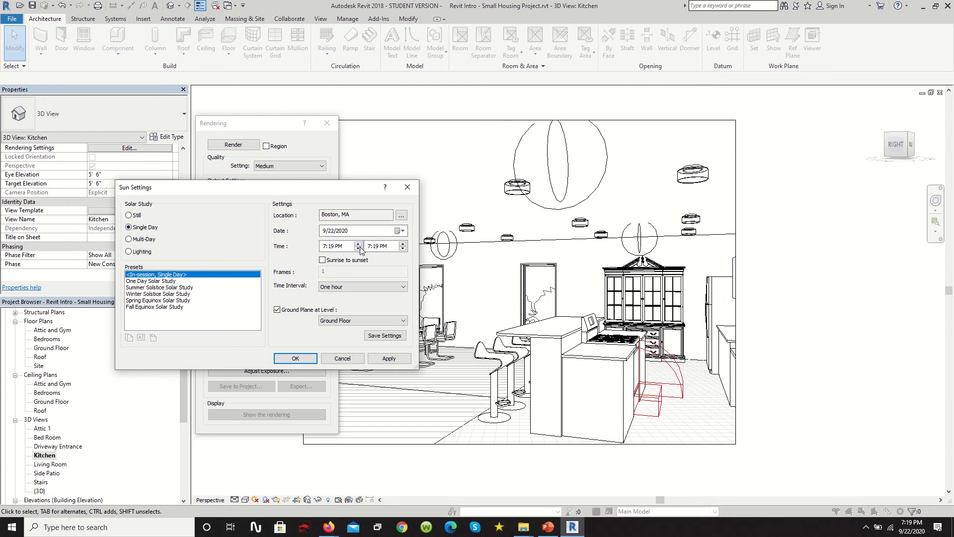
left_click(129, 252)
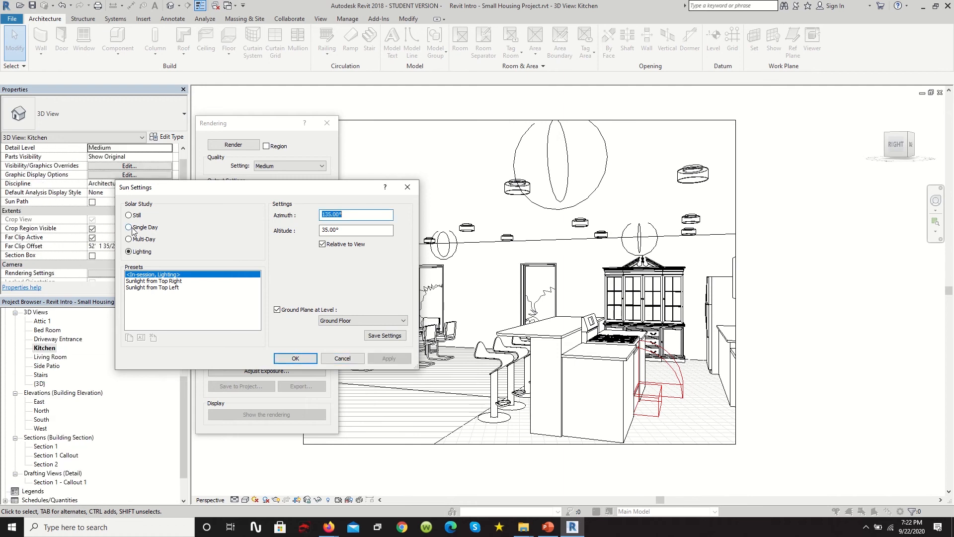
left_click(129, 227)
Set the Kitchen rendering's sun to a Still solar study at 6:22 PM
left_click(129, 215)
left_click(402, 244)
left_click(402, 248)
left_click(402, 248)
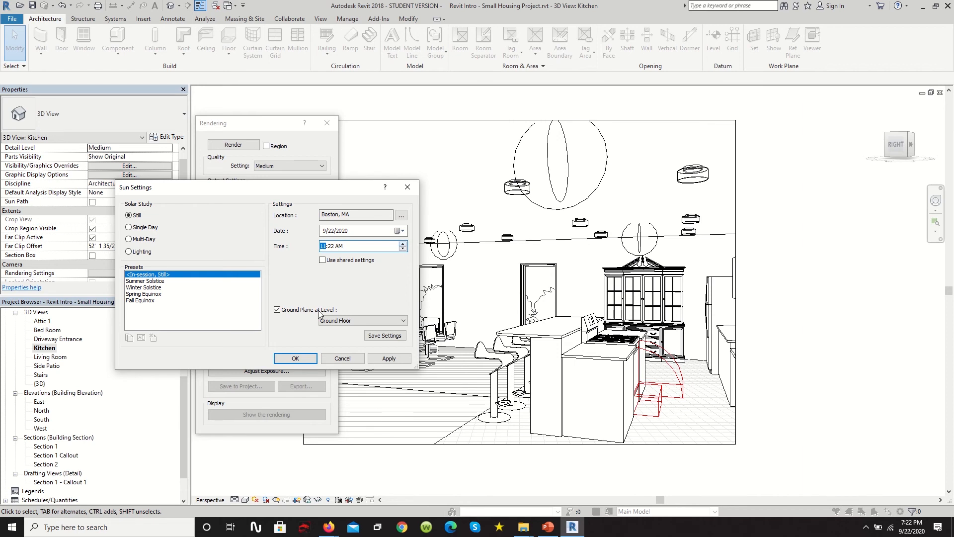
left_click(404, 251)
left_click(402, 246)
left_click(323, 246)
type("6")
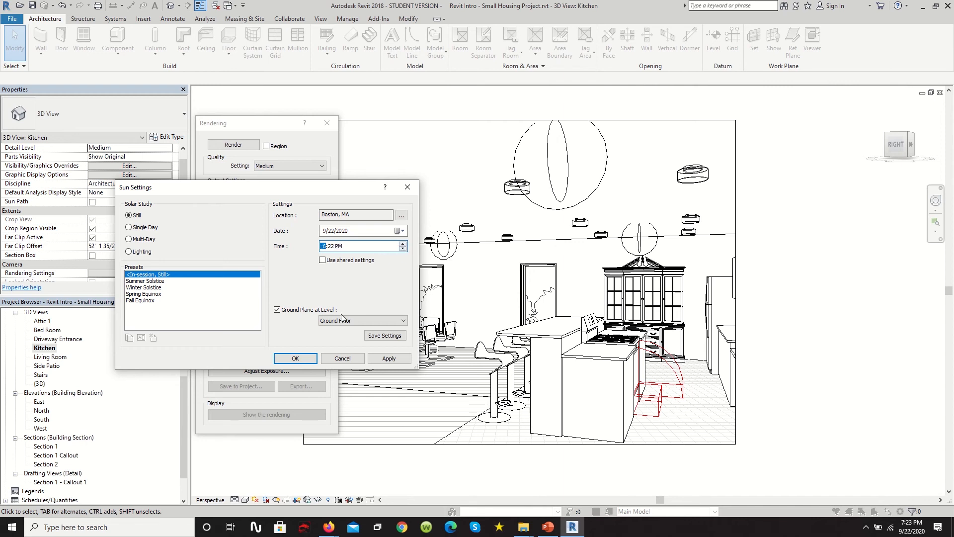
left_click(295, 358)
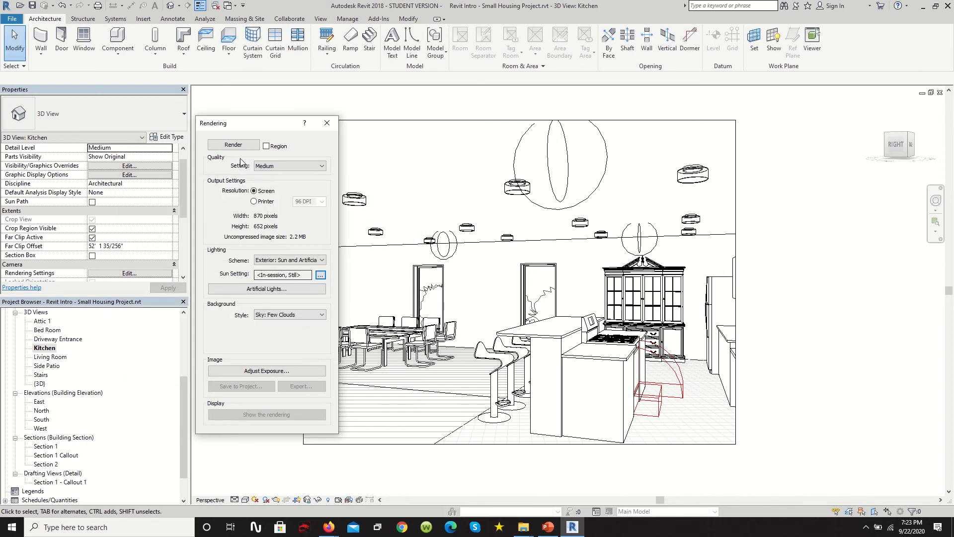
Render the Kitchen view and brighten the image with an exposure value of 9.67 and brighter highlights
left_click(231, 144)
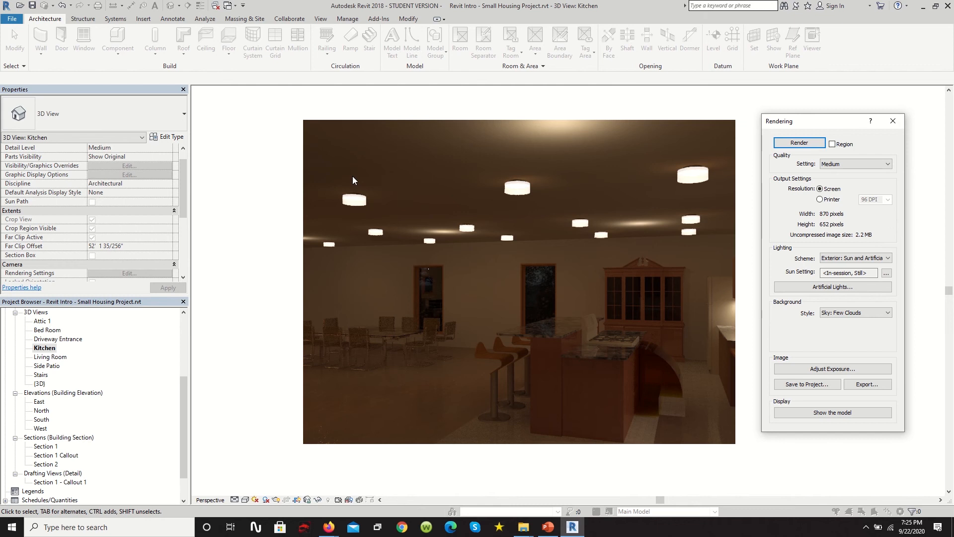
left_click(845, 369)
mouse_move(143, 170)
left_mouse_down()
mouse_move(162, 172)
mouse_move(138, 179)
left_mouse_up()
left_click(125, 199)
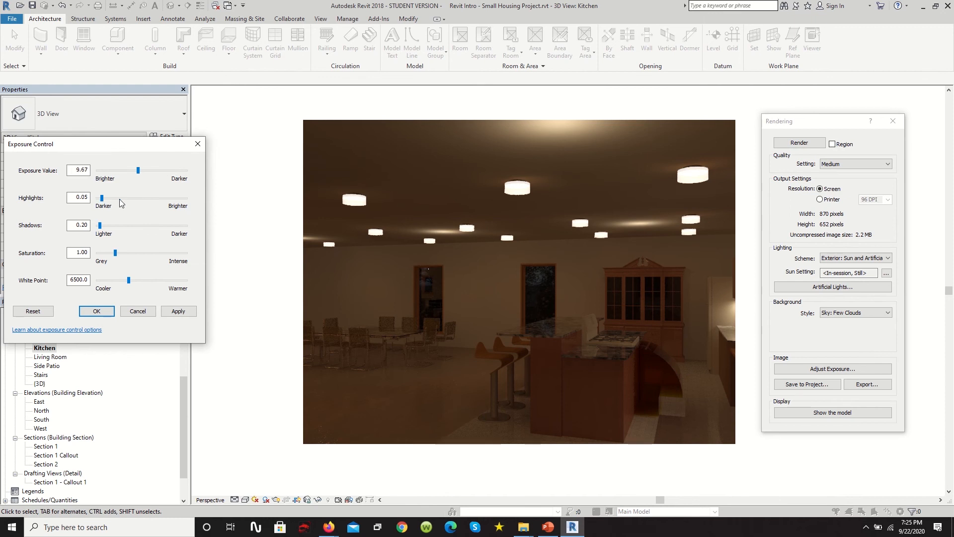
left_click_drag(137, 198, 132, 198)
left_click(98, 311)
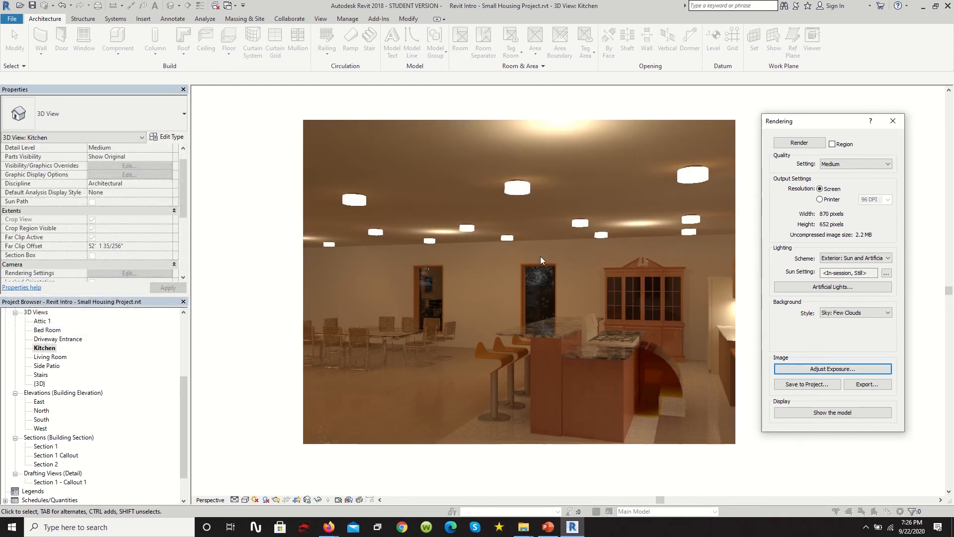
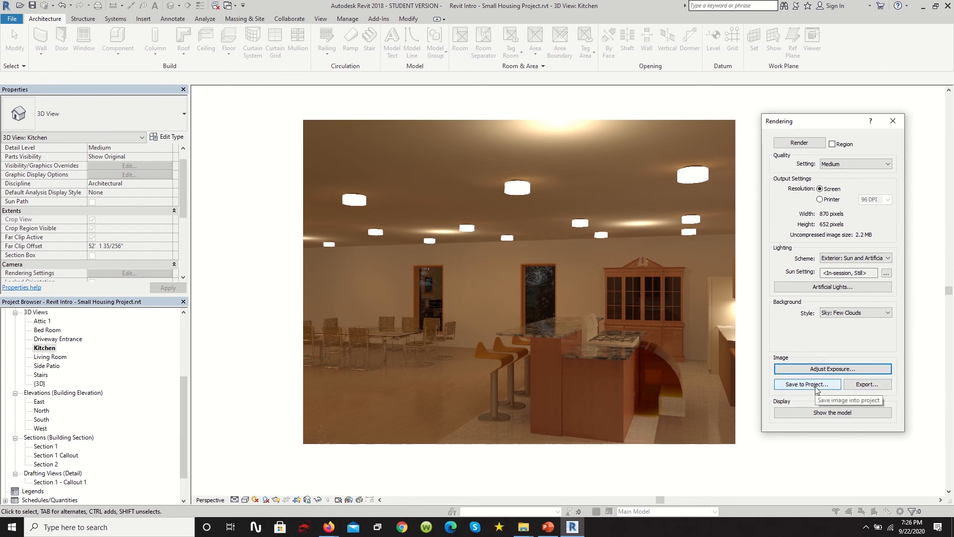
Export the Kitchen rendering as the JPEG file Kitchen in the Part 6 folder and save it to the project as Kitchen_1
left_click(887, 390)
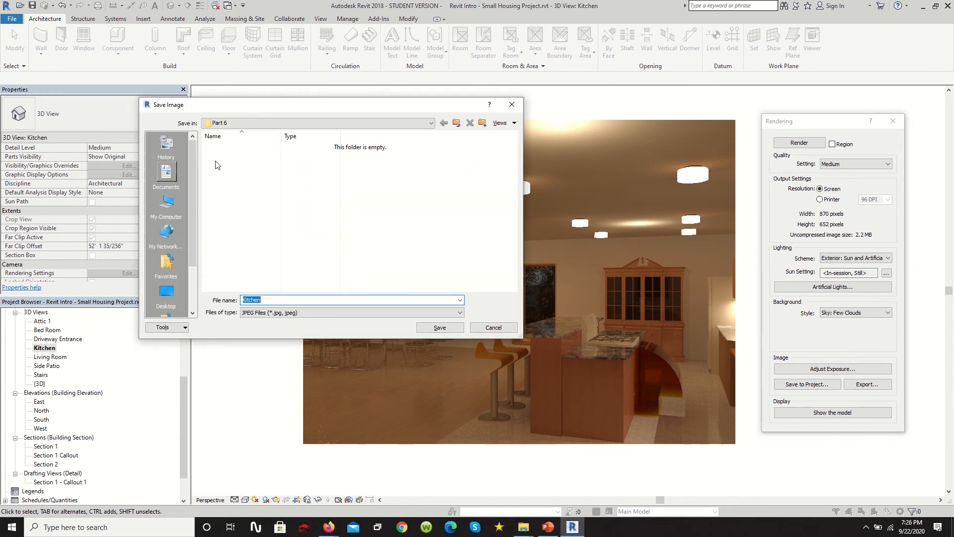
left_click(440, 328)
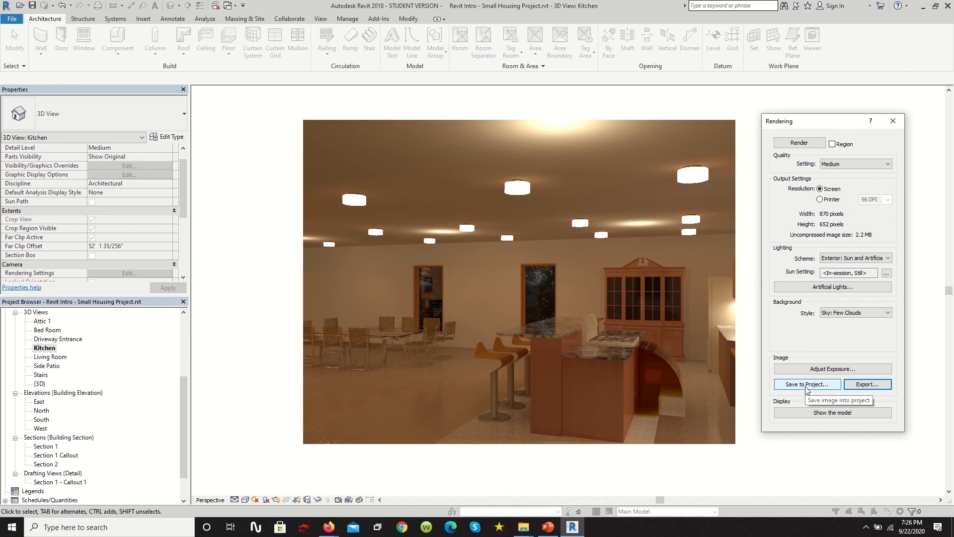
left_click(806, 384)
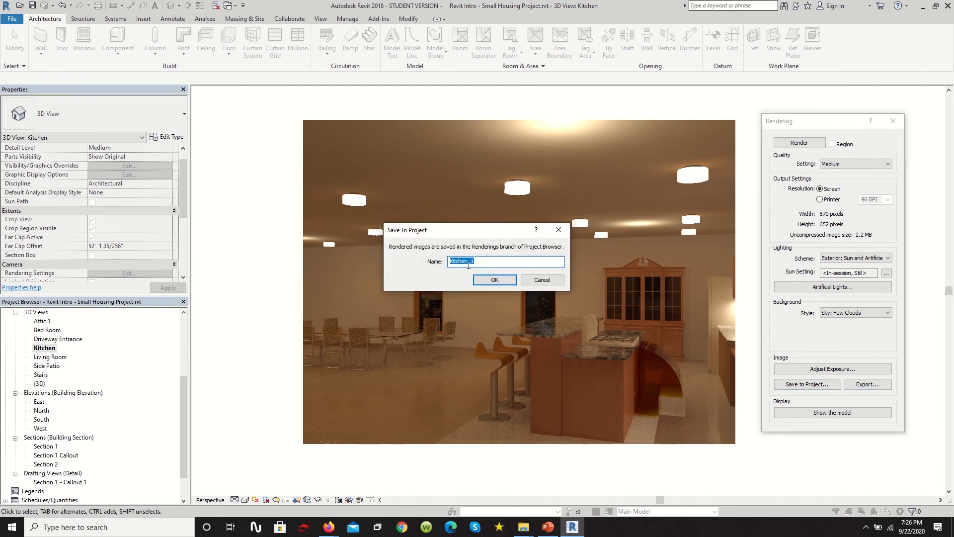
left_click(493, 280)
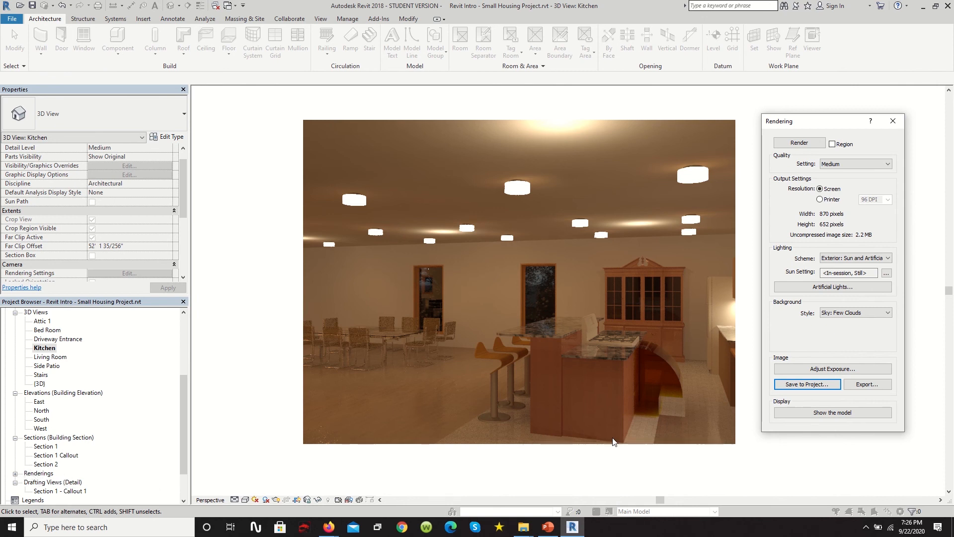
left_click(896, 124)
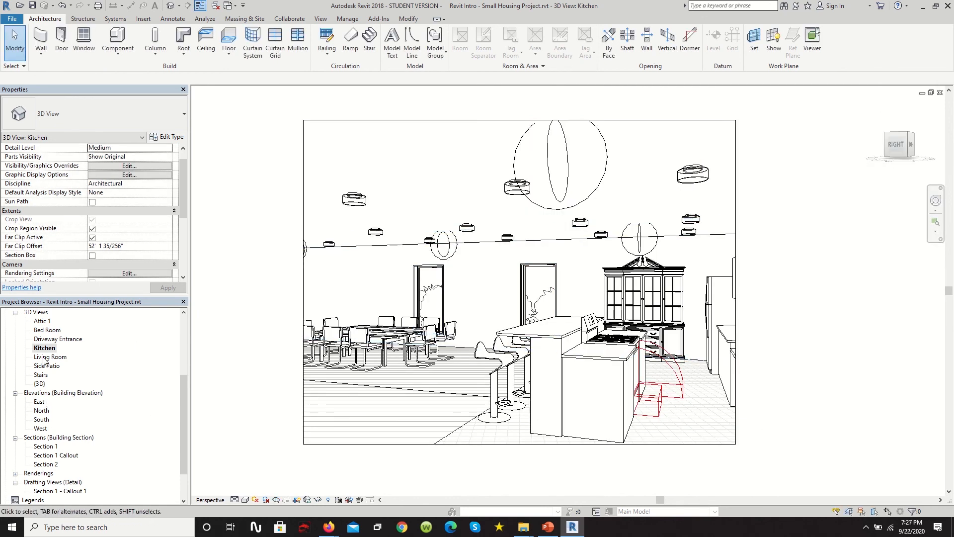
Set the Driveway Entrance view's rendering to Medium quality with Exterior: Sun and Artificial lighting, and check its artificial lights list
double_click(55, 338)
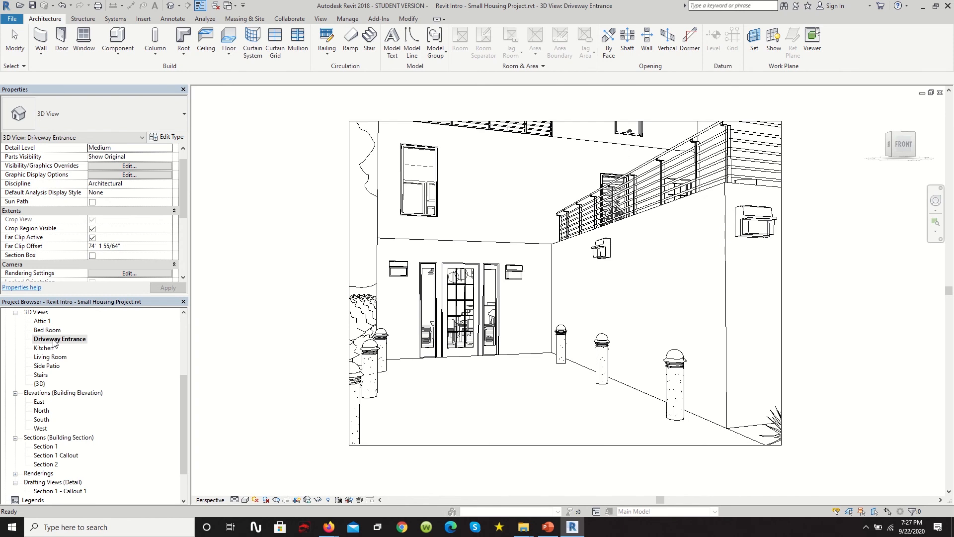
left_click(279, 502)
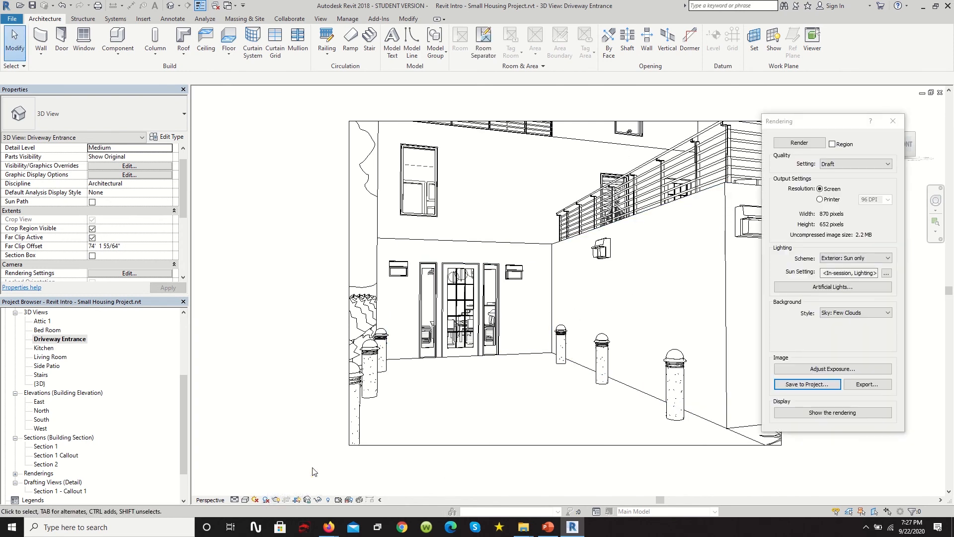
left_click(852, 165)
scroll(851, 174, "up", 1)
left_click(852, 177)
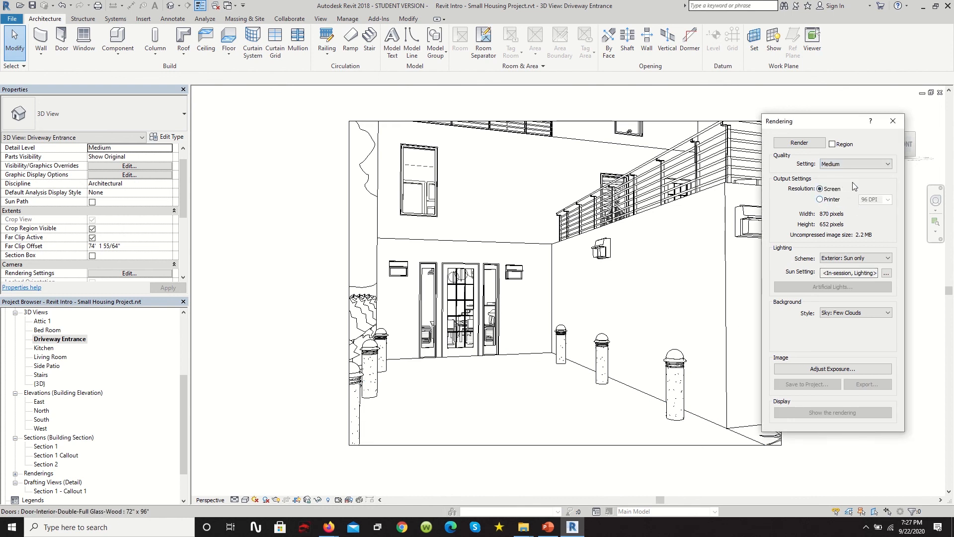
left_click(854, 259)
scroll(856, 259, "down", 1)
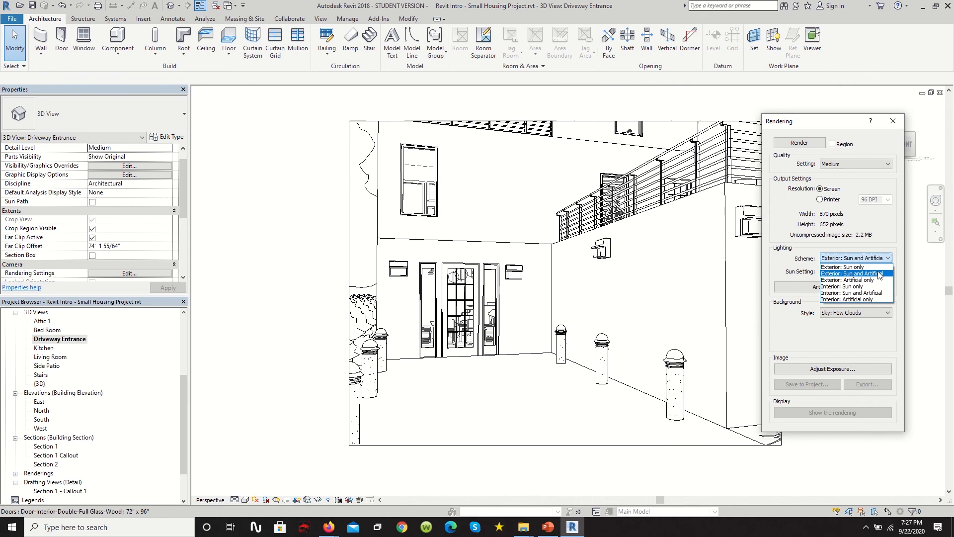
left_click(815, 330)
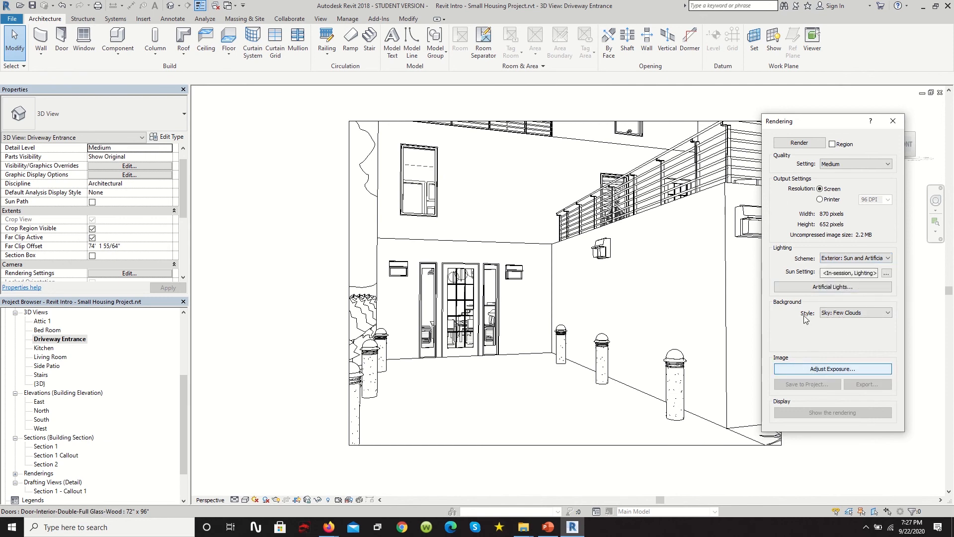
left_click(833, 287)
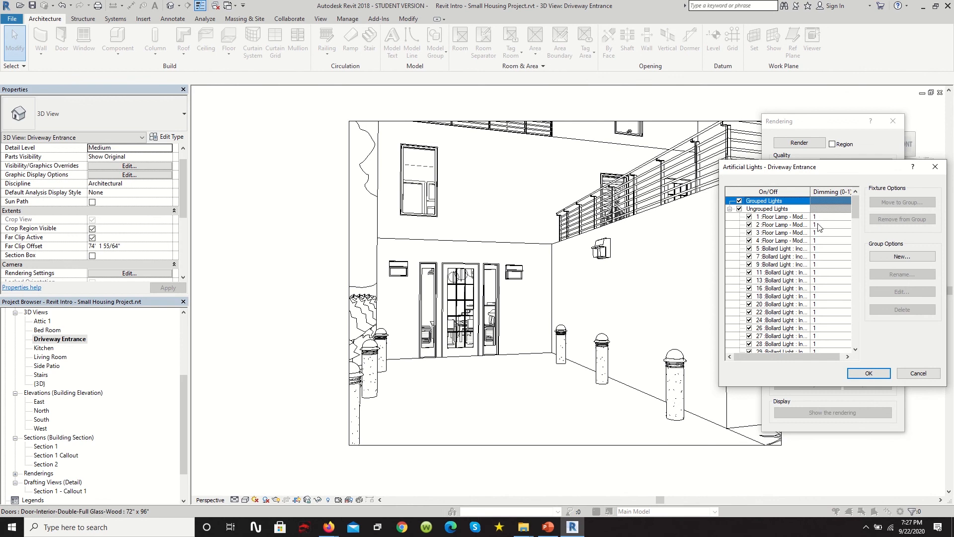
left_click(934, 167)
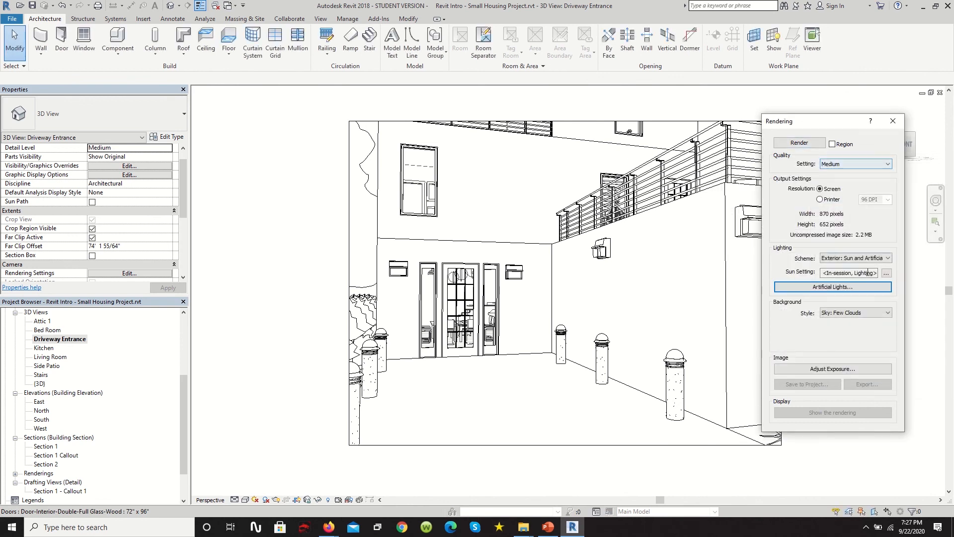
Try a Single Day solar study dated 8/22/2020 for the Driveway Entrance rendering's sun
left_click(886, 273)
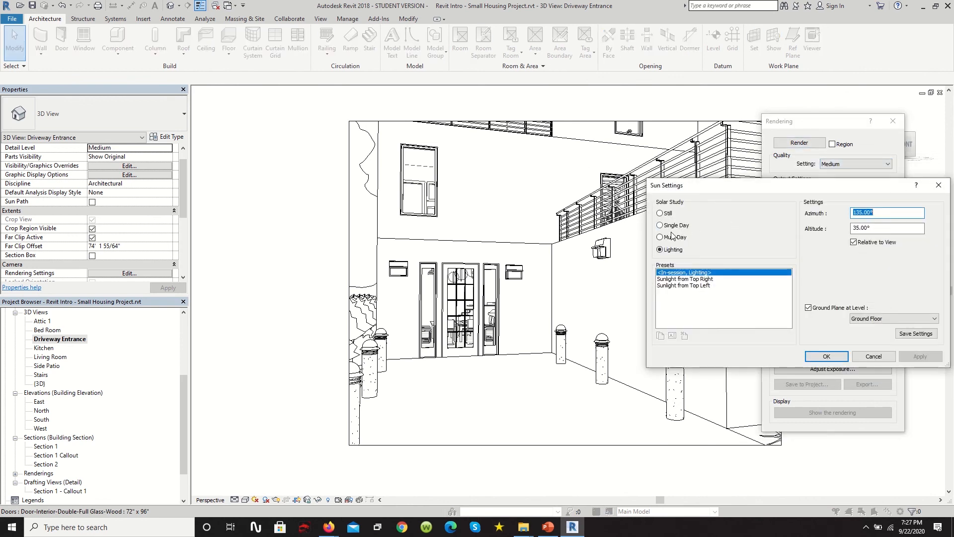
left_click(663, 225)
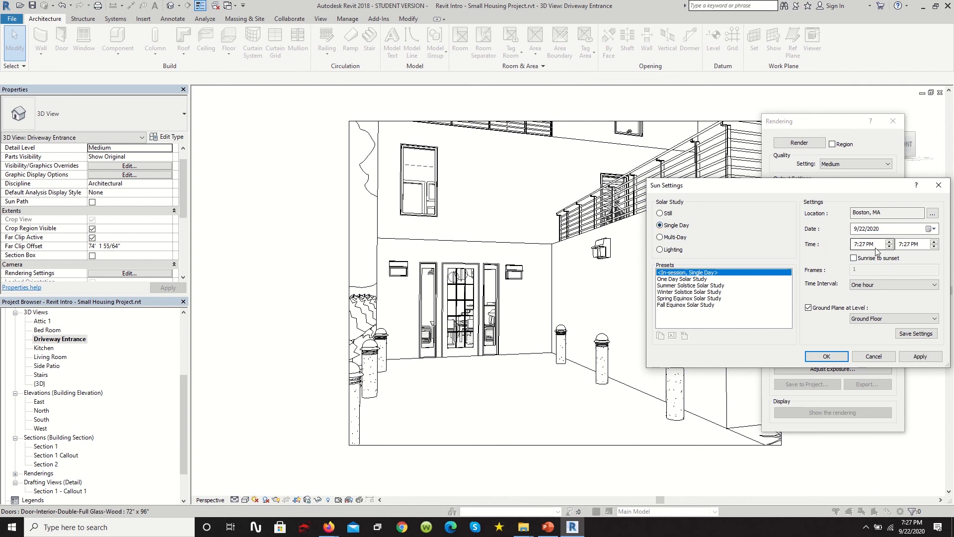
left_click(859, 231)
left_click(856, 229)
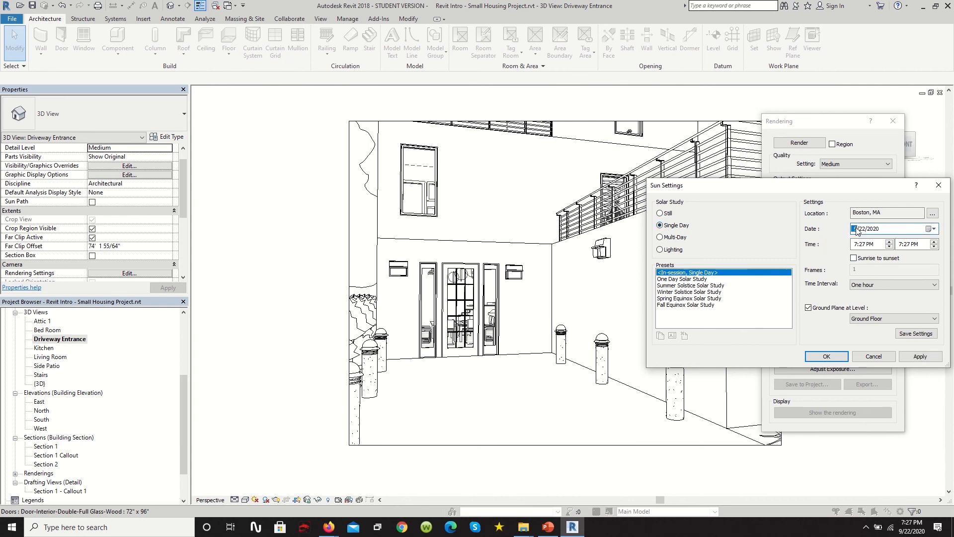
key("Down")
left_click(889, 242)
left_click(890, 246)
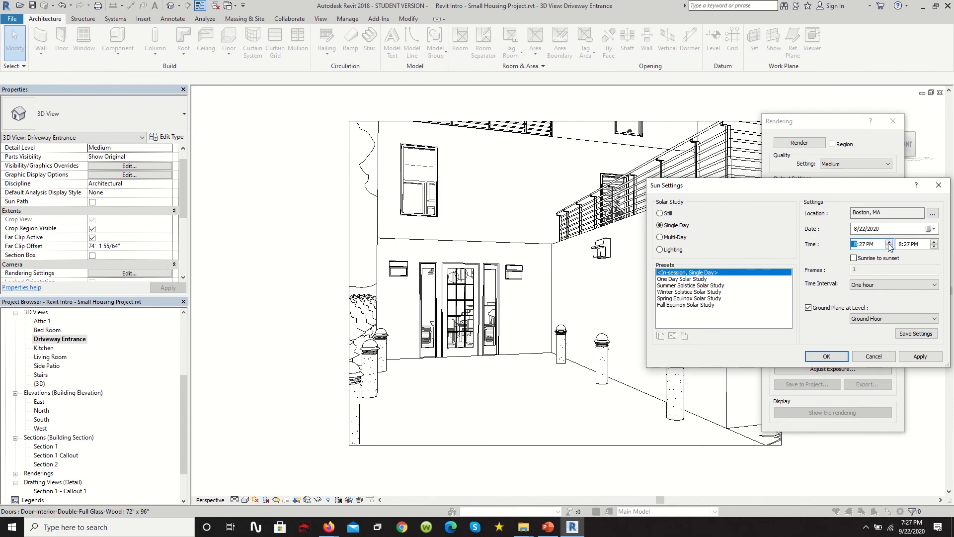
left_click(890, 247)
left_click(660, 249)
left_click(660, 225)
Set the Driveway Entrance rendering's sun to a Still solar study
left_click(660, 214)
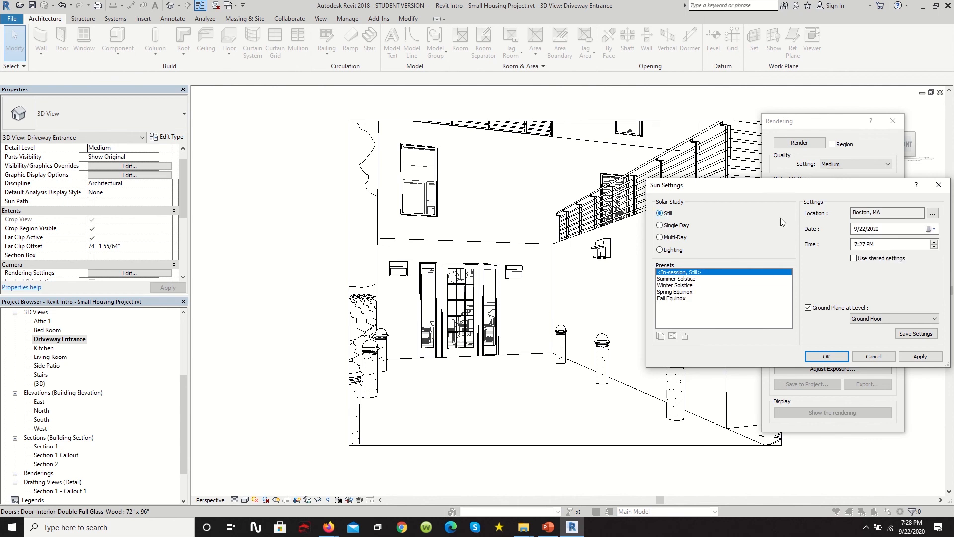
left_click(855, 244)
left_click(833, 357)
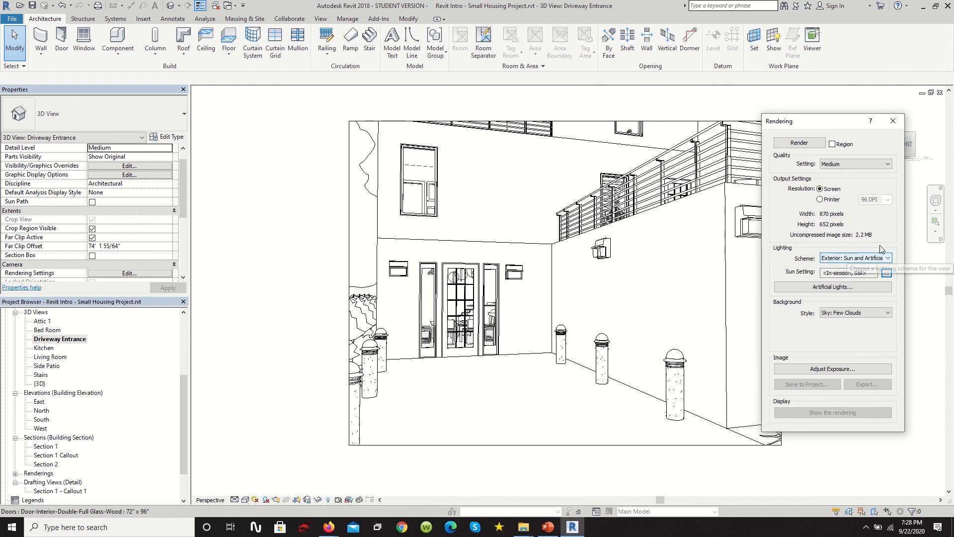
Render the Driveway Entrance view and brighten the night image with an exposure value of 6.96
left_click(796, 148)
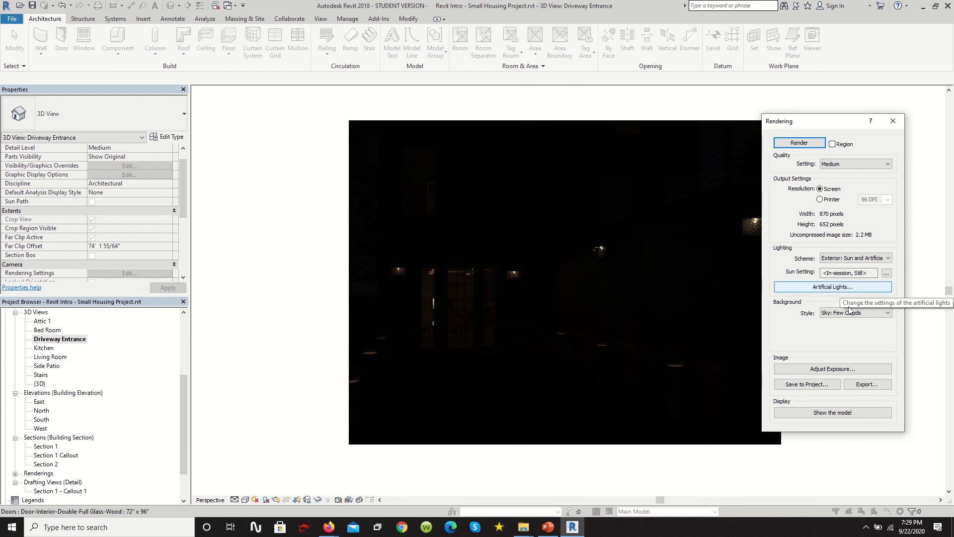
left_click(842, 370)
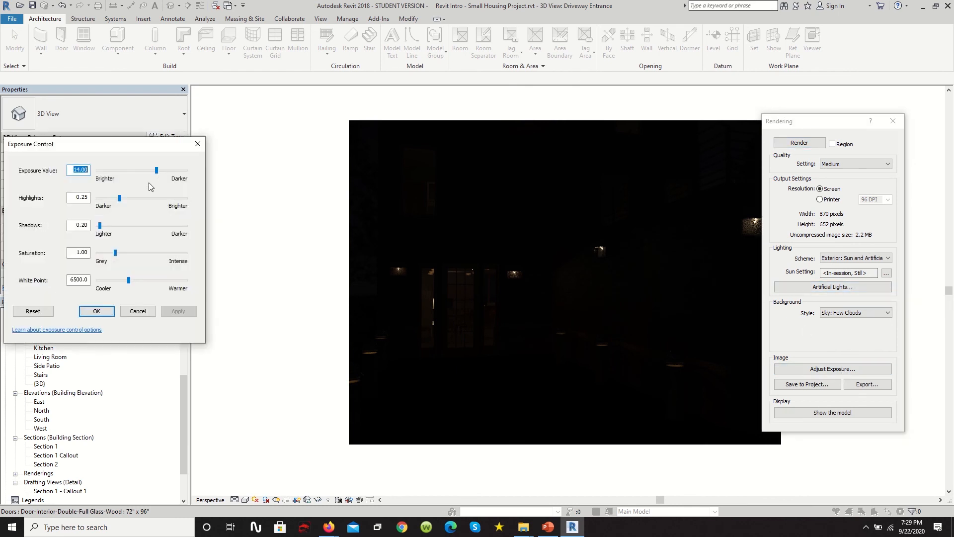
type("1.4")
left_click_drag(129, 175, 127, 174)
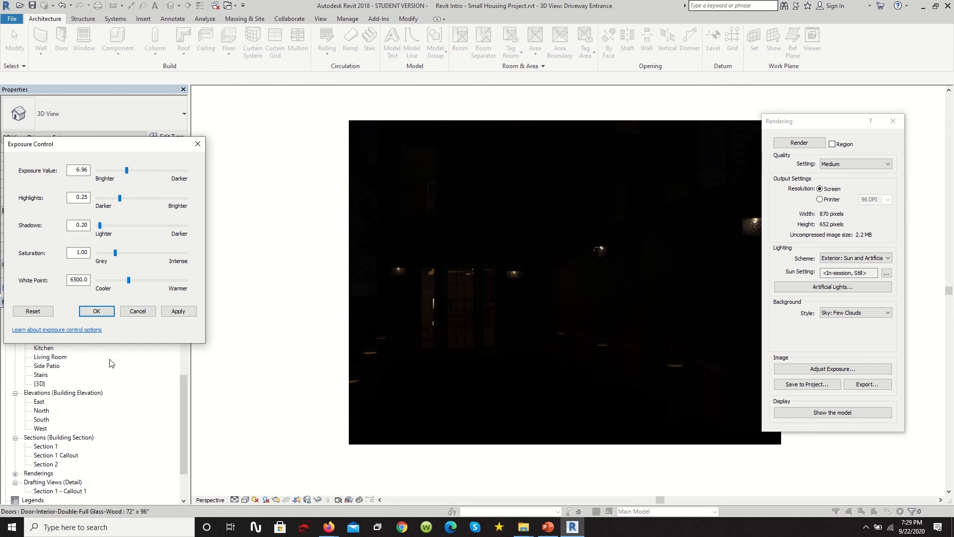
left_click(96, 312)
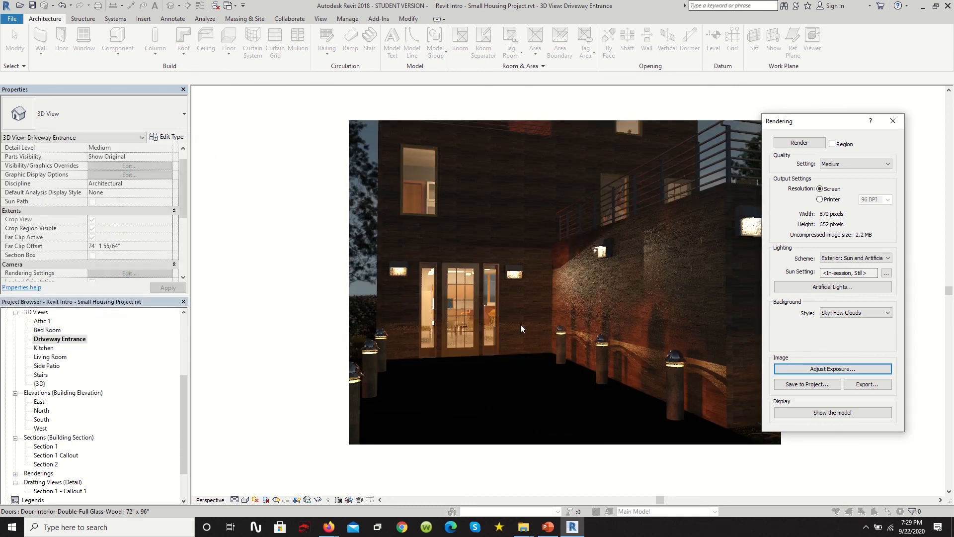
Refine the Driveway Entrance image's exposure value to 7.20 and its highlights to 0.47
left_click(832, 368)
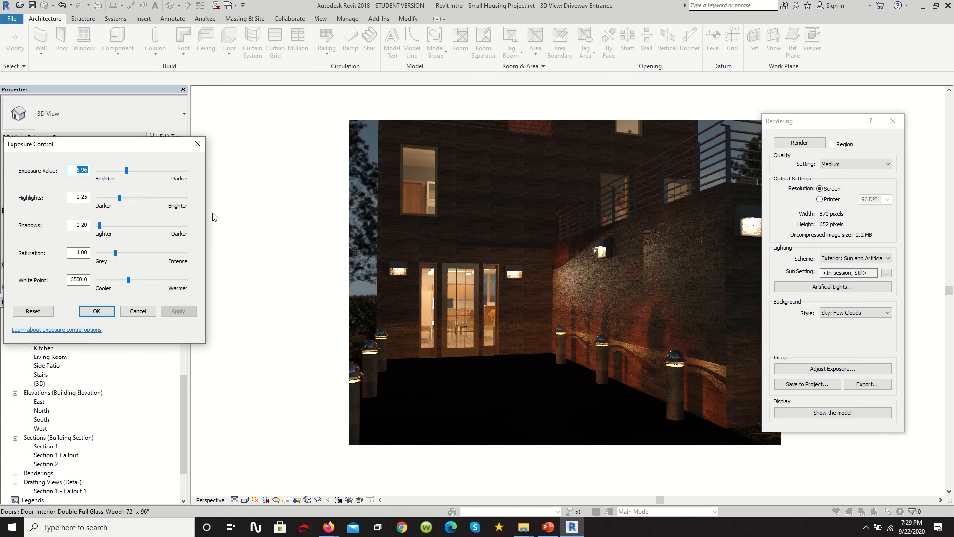
left_click_drag(127, 170, 139, 200)
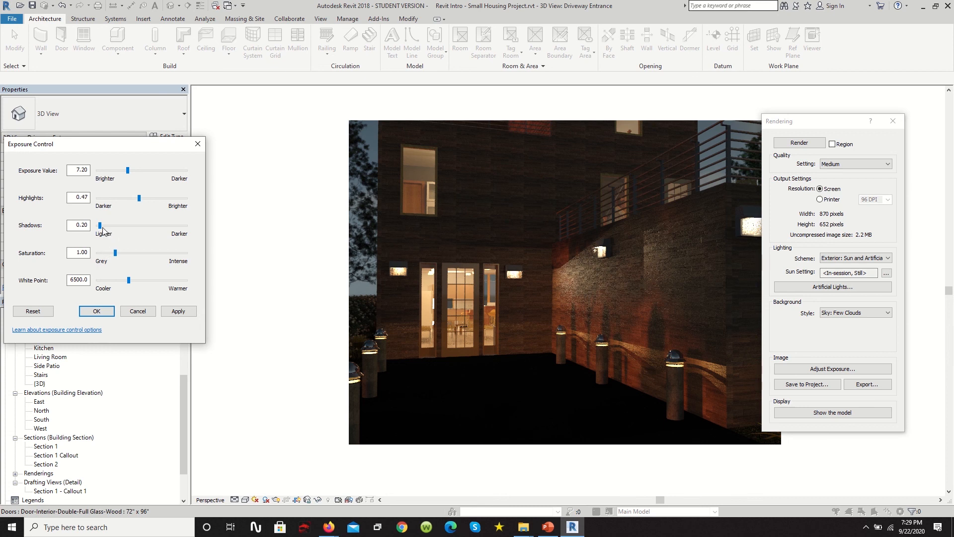
left_click_drag(102, 227, 101, 229)
left_click(102, 312)
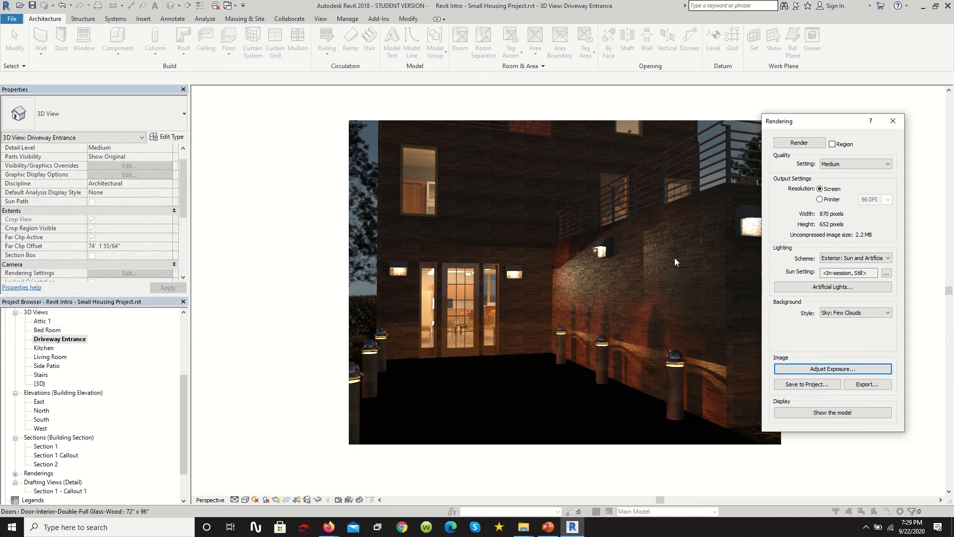
Examine the Driveway Entrance rendering up close, including the entrance doors, wall lights and bollard lights
scroll(582, 207, "up", 3)
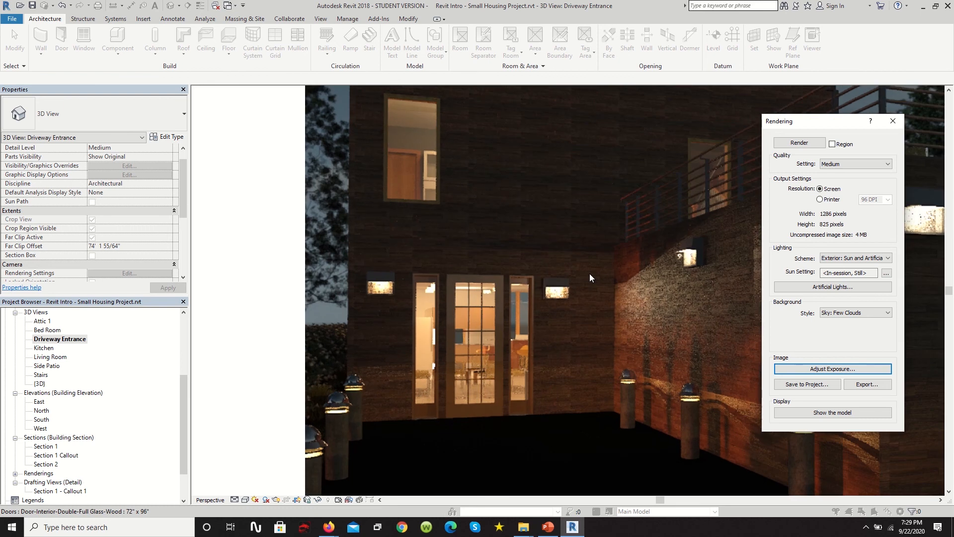
scroll(568, 272, "down", 3)
scroll(663, 306, "up", 5)
scroll(608, 358, "down", 5)
scroll(624, 338, "up", 2)
scroll(611, 306, "down", 2)
scroll(576, 291, "up", 3)
scroll(511, 295, "down", 1)
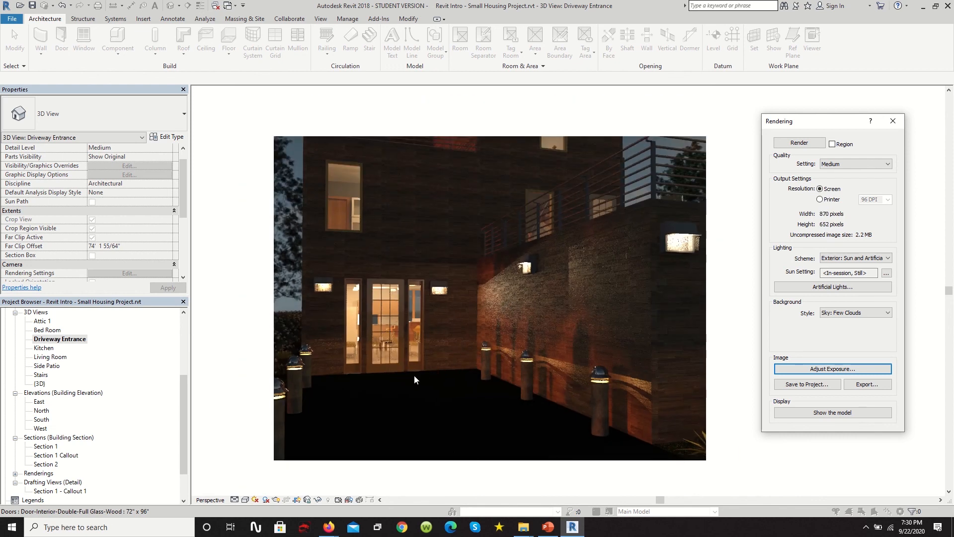
scroll(596, 372, "up", 3)
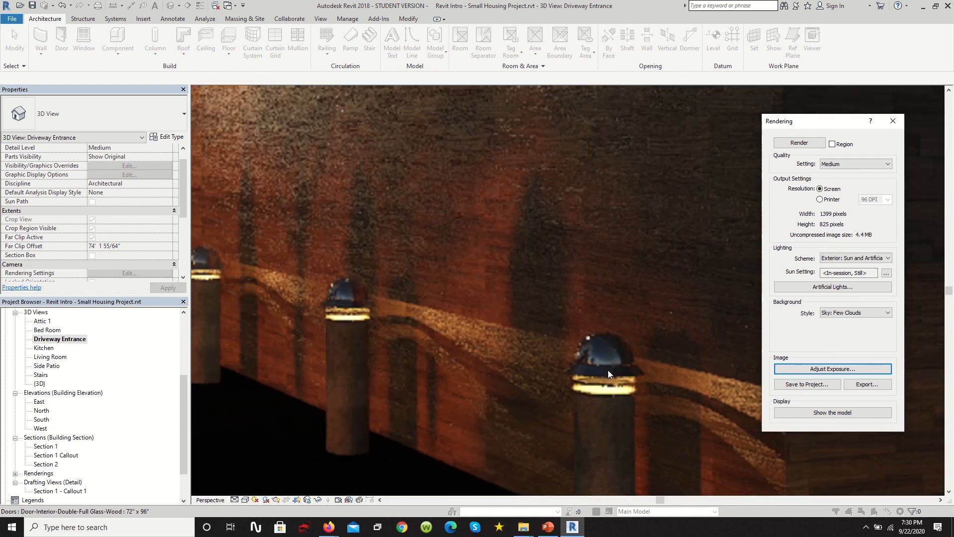
scroll(604, 358, "down", 3)
scroll(530, 284, "up", 1)
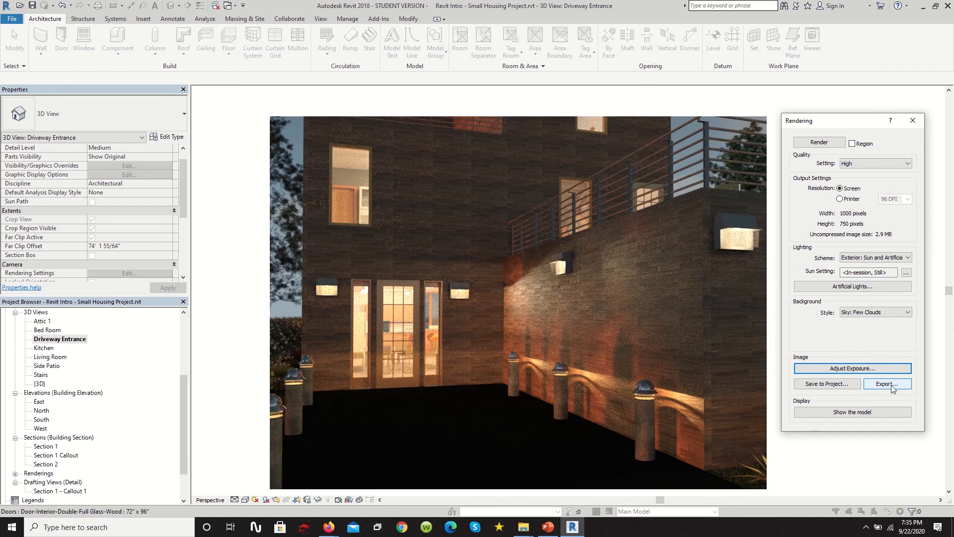
Export the Driveway Entrance rendering and save it to the project as Driveway Entrance_Night1
left_click(891, 384)
left_click(440, 328)
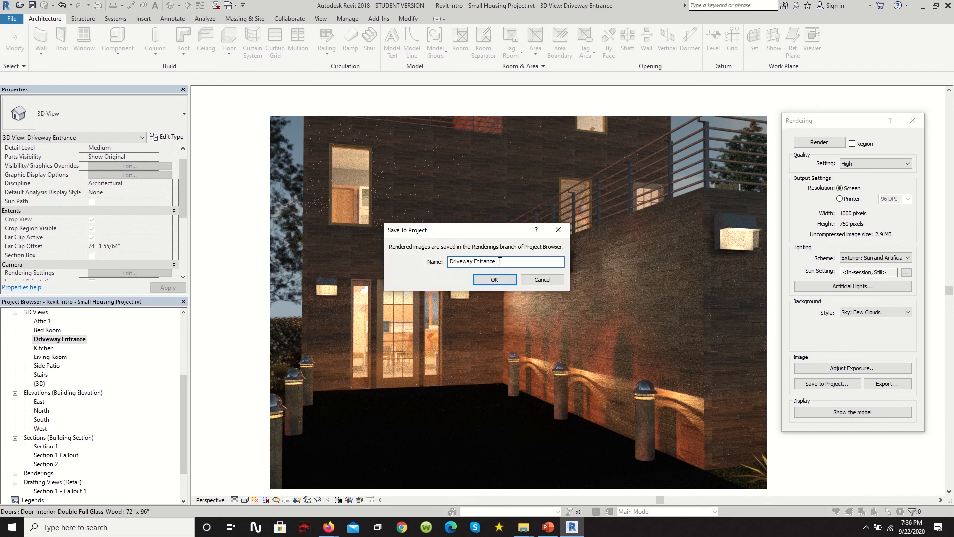
key("BackSpace")
type("Night")
key("Return")
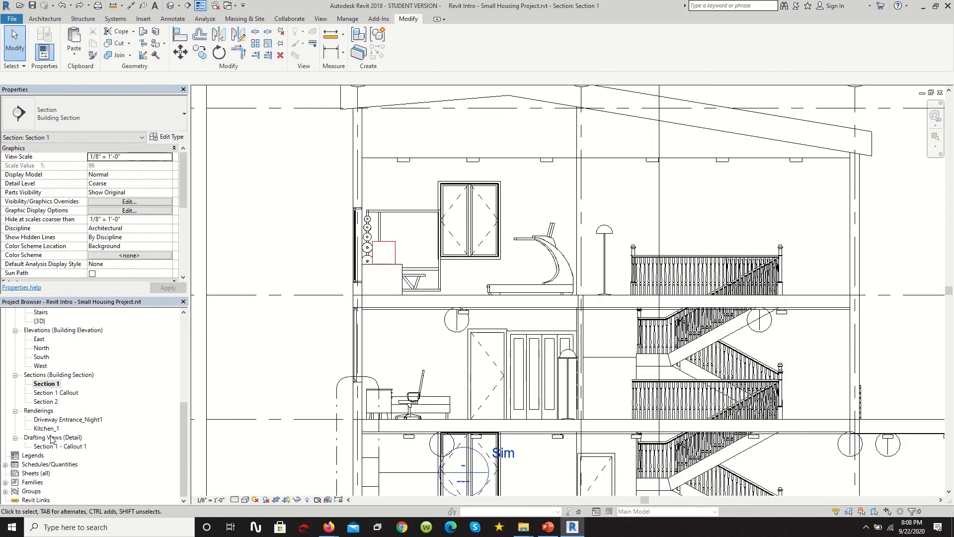
Open the Bed Room camera view and bring up its rendering settings
scroll(52, 408, "up", 3)
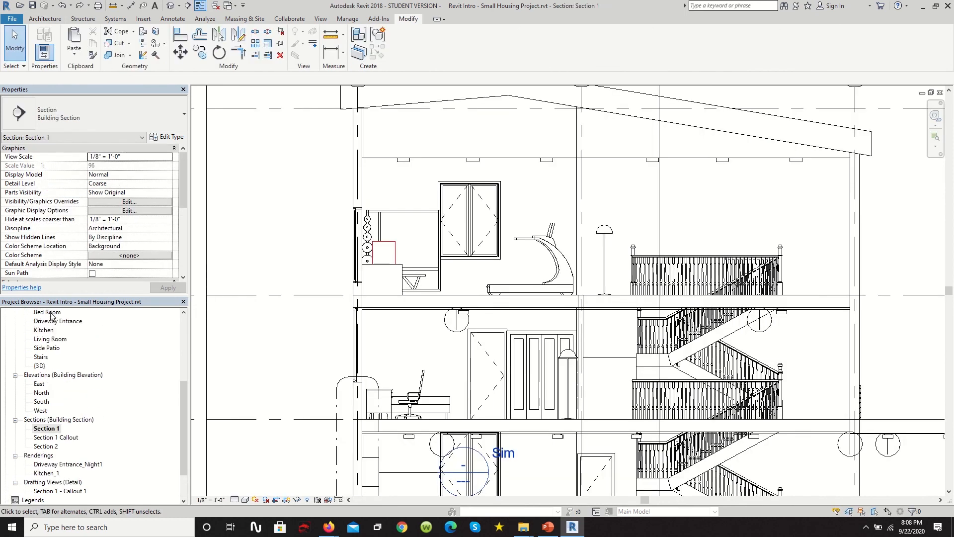
left_click(48, 339)
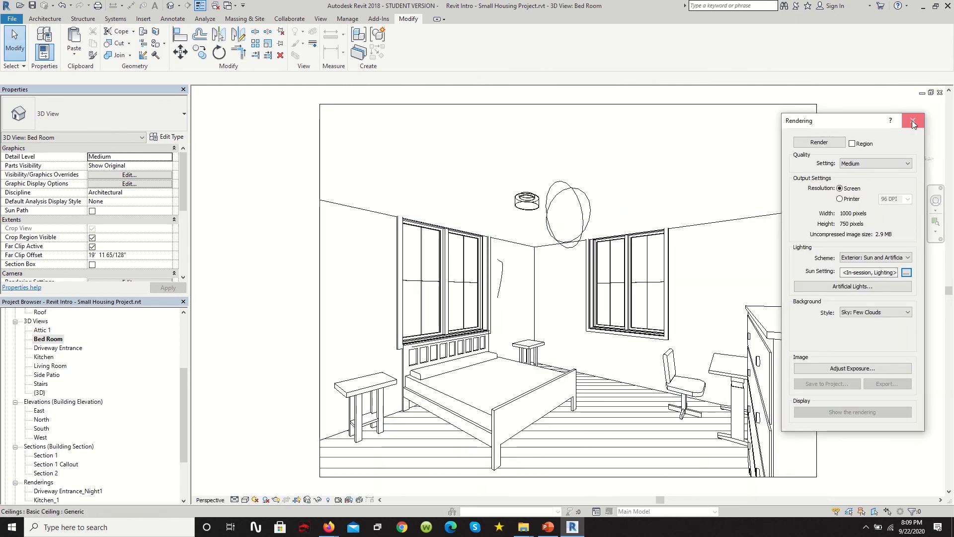
left_click(913, 122)
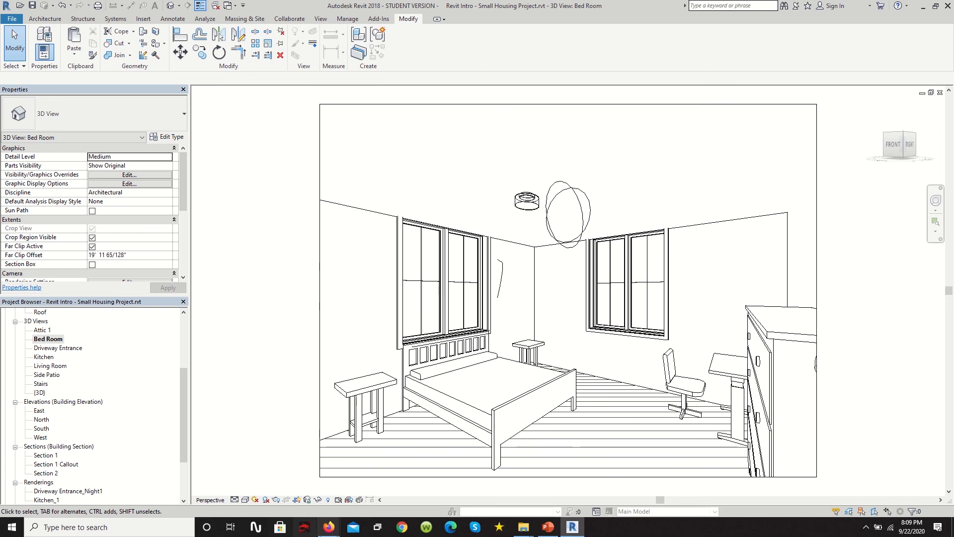
left_click(277, 500)
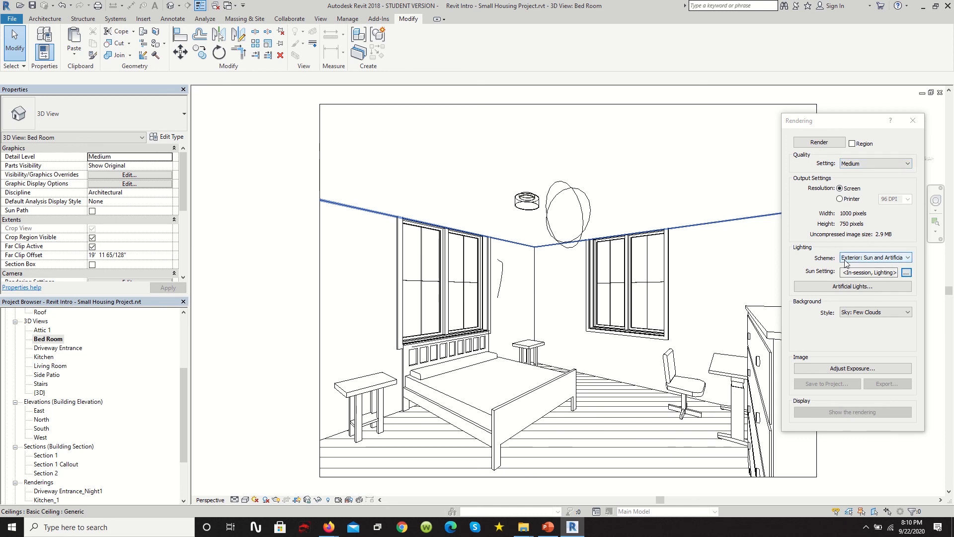
Set the altitude of the Bed Room rendering's Lighting sun to 40° and render the view
left_click(906, 273)
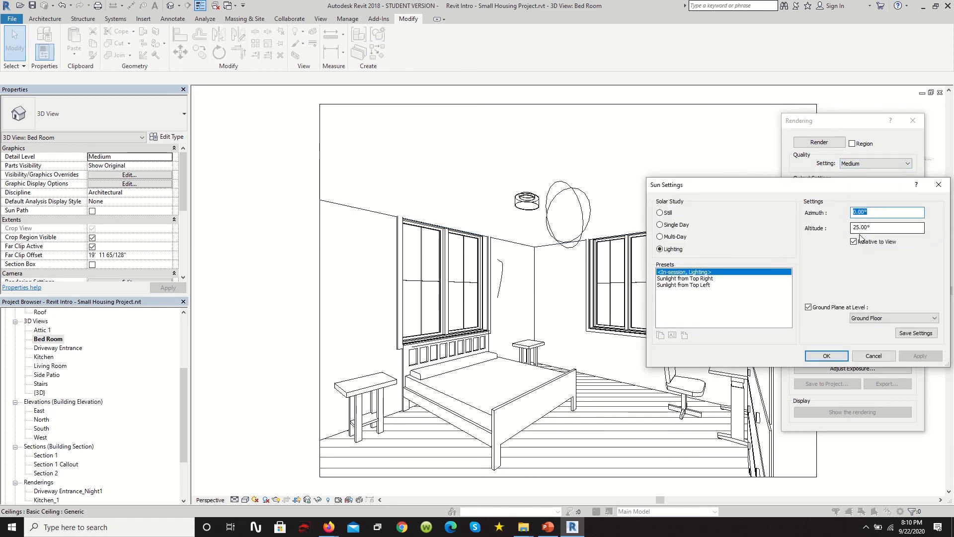
left_click(852, 227)
left_click_drag(854, 228, 858, 227)
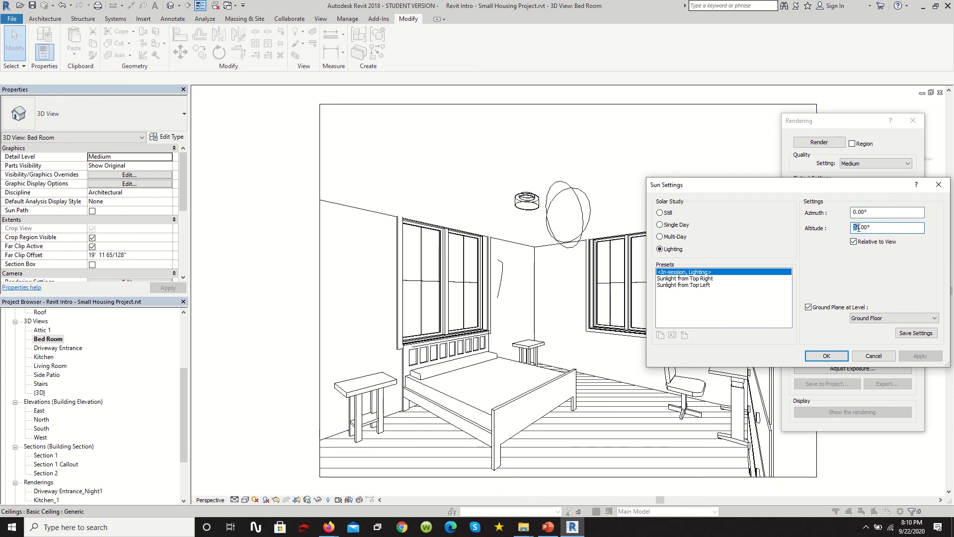
type("40")
left_click(833, 354)
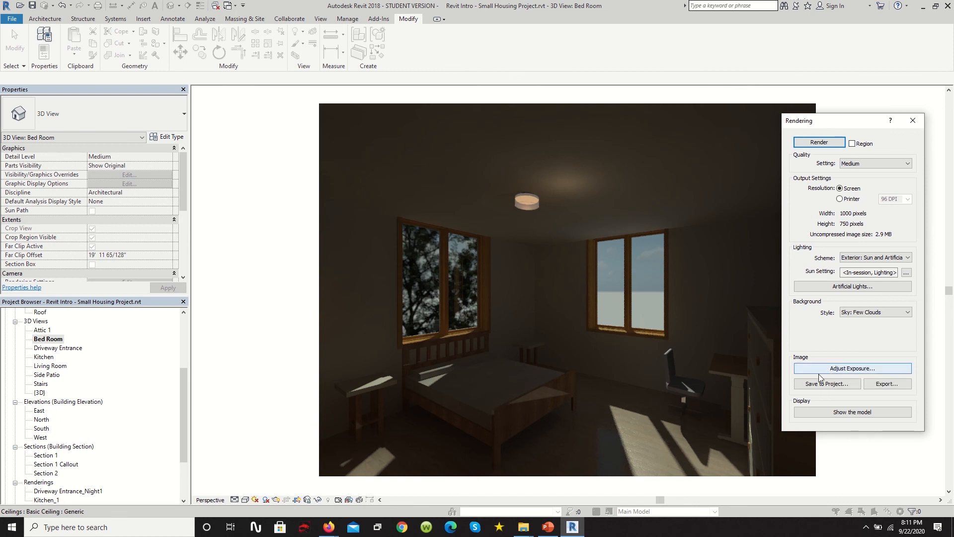
Brighten the Bed Room rendering with exposure value 12.39, highlights 0.30 and shadows 0.10, and look over the image
left_click(843, 371)
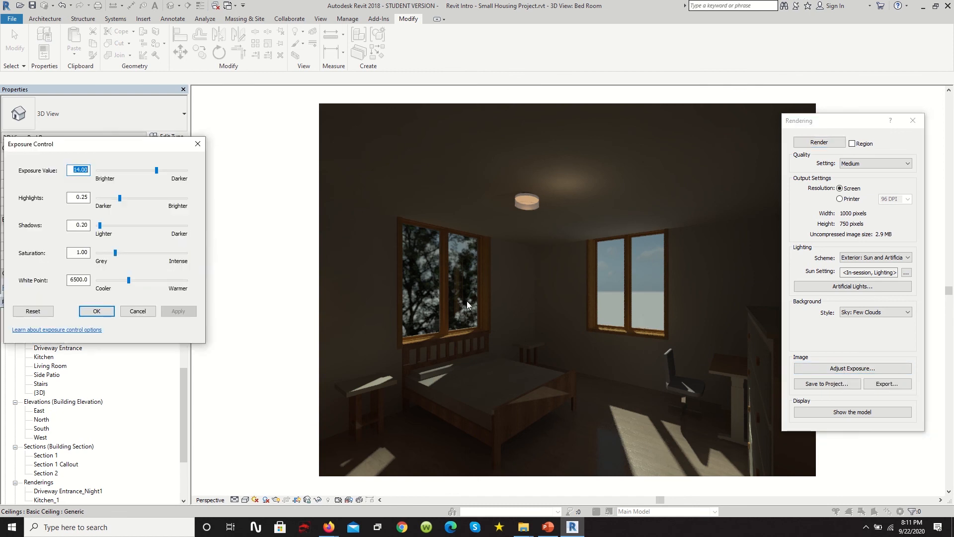
left_click_drag(156, 171, 153, 174)
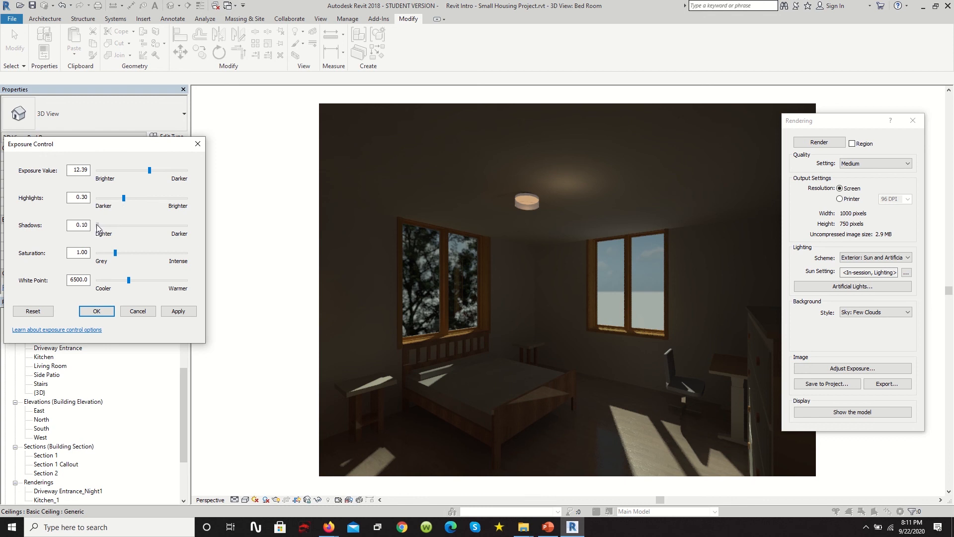
left_click(96, 311)
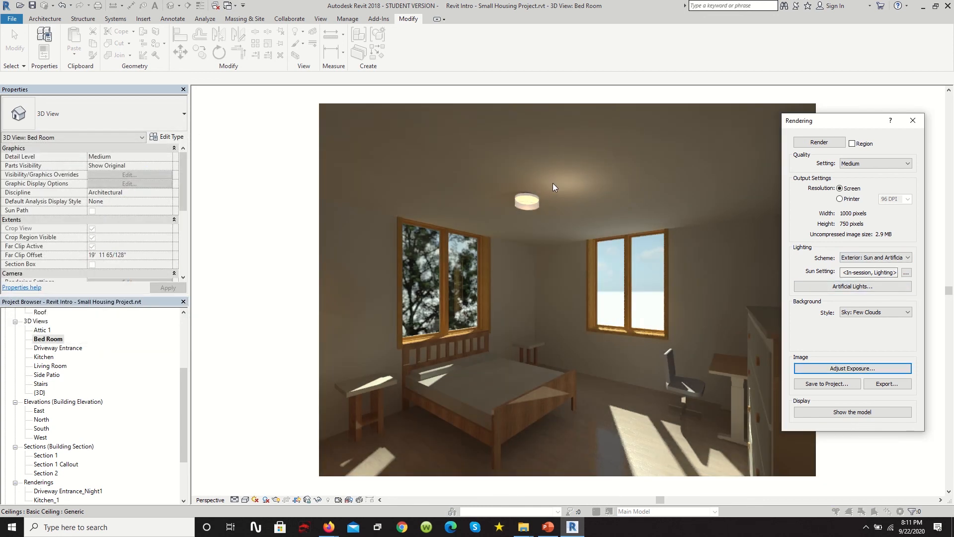
scroll(564, 181, "down", 2)
scroll(587, 389, "up", 1)
scroll(555, 399, "down", 1)
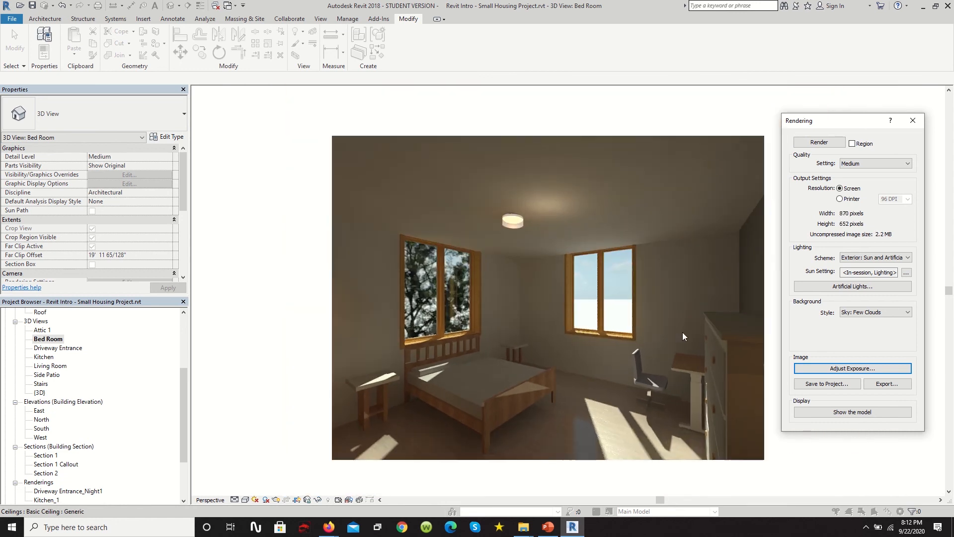